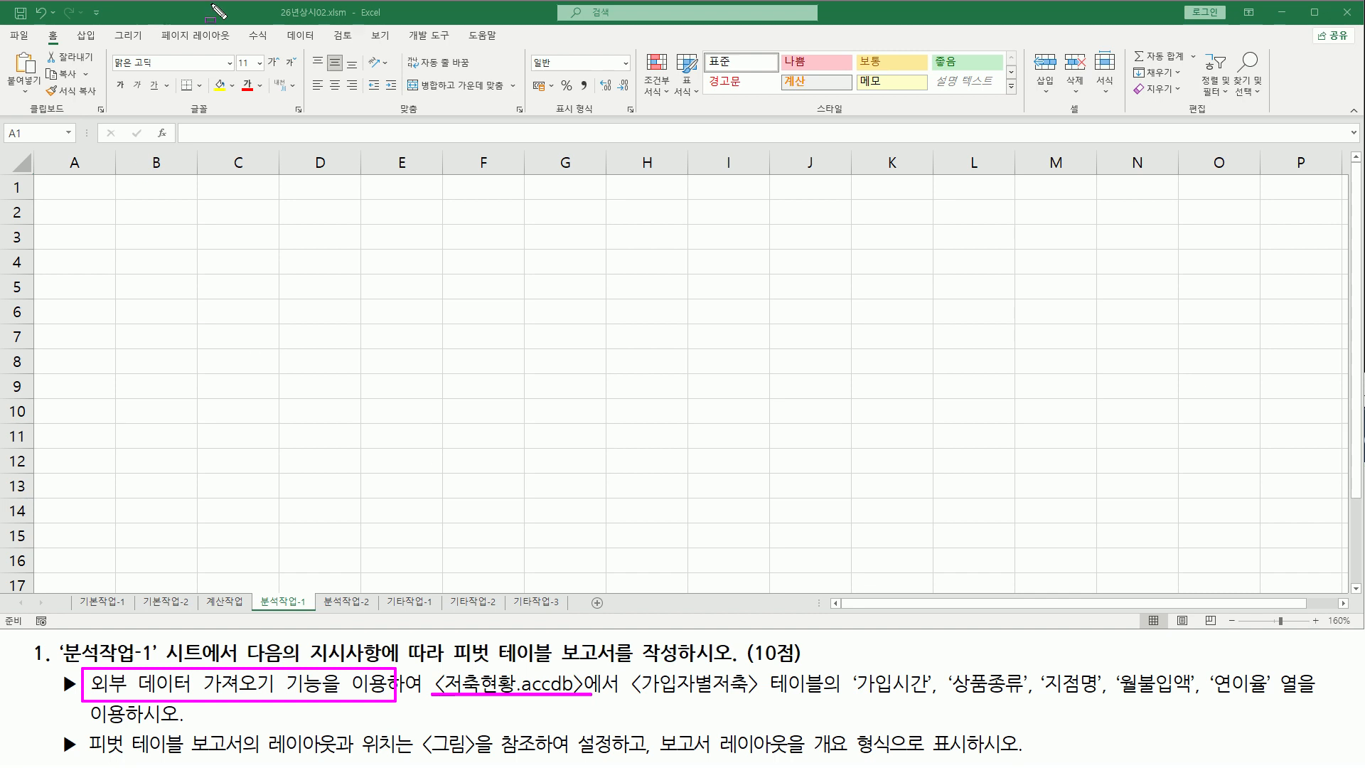
# Start an external data import from Microsoft Query via the other-sources data options
pyautogui.moveTo(282, 29)
pyautogui.mouseDown()
pyautogui.moveTo(287, 52)
pyautogui.moveTo(318, 48)
pyautogui.mouseUp()
pyautogui.press('Escape')
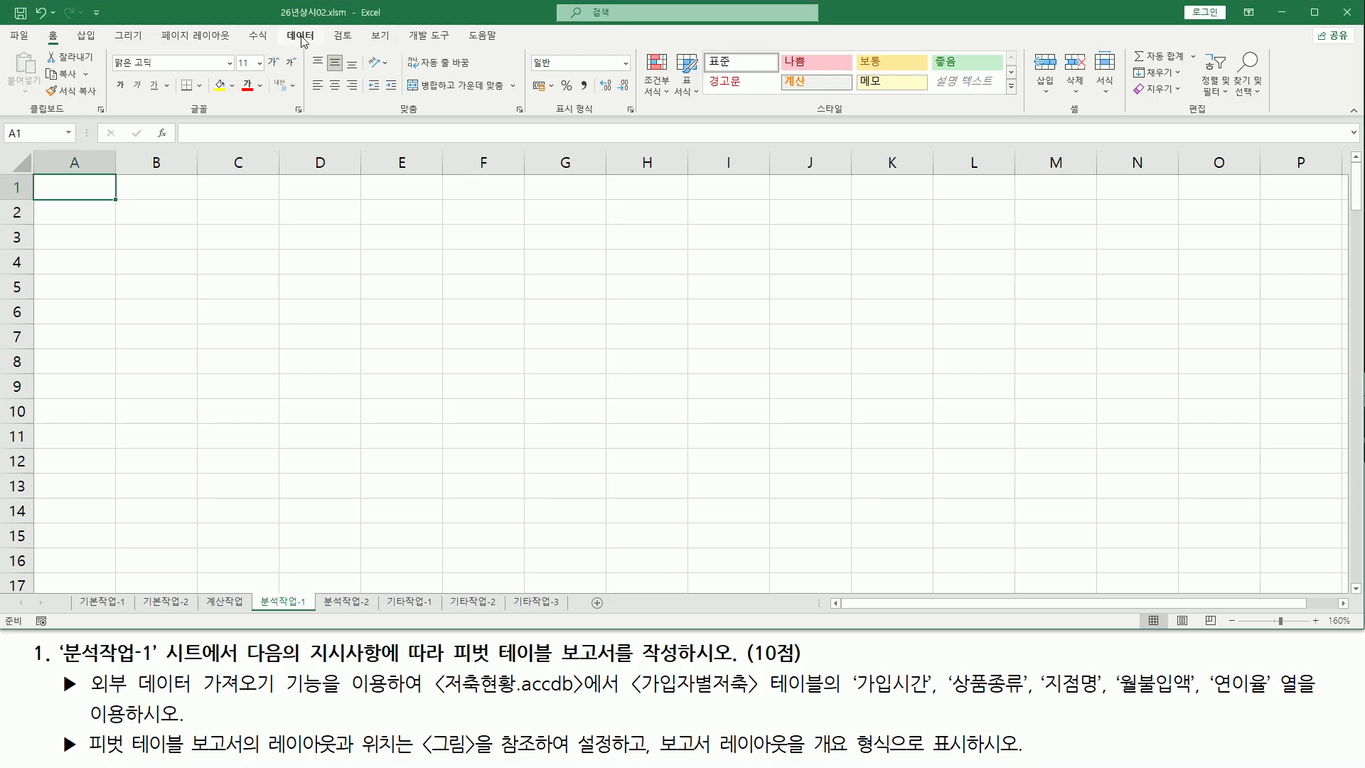
pyautogui.click(304, 40)
pyautogui.moveTo(278, 27); pyautogui.dragTo(326, 44)
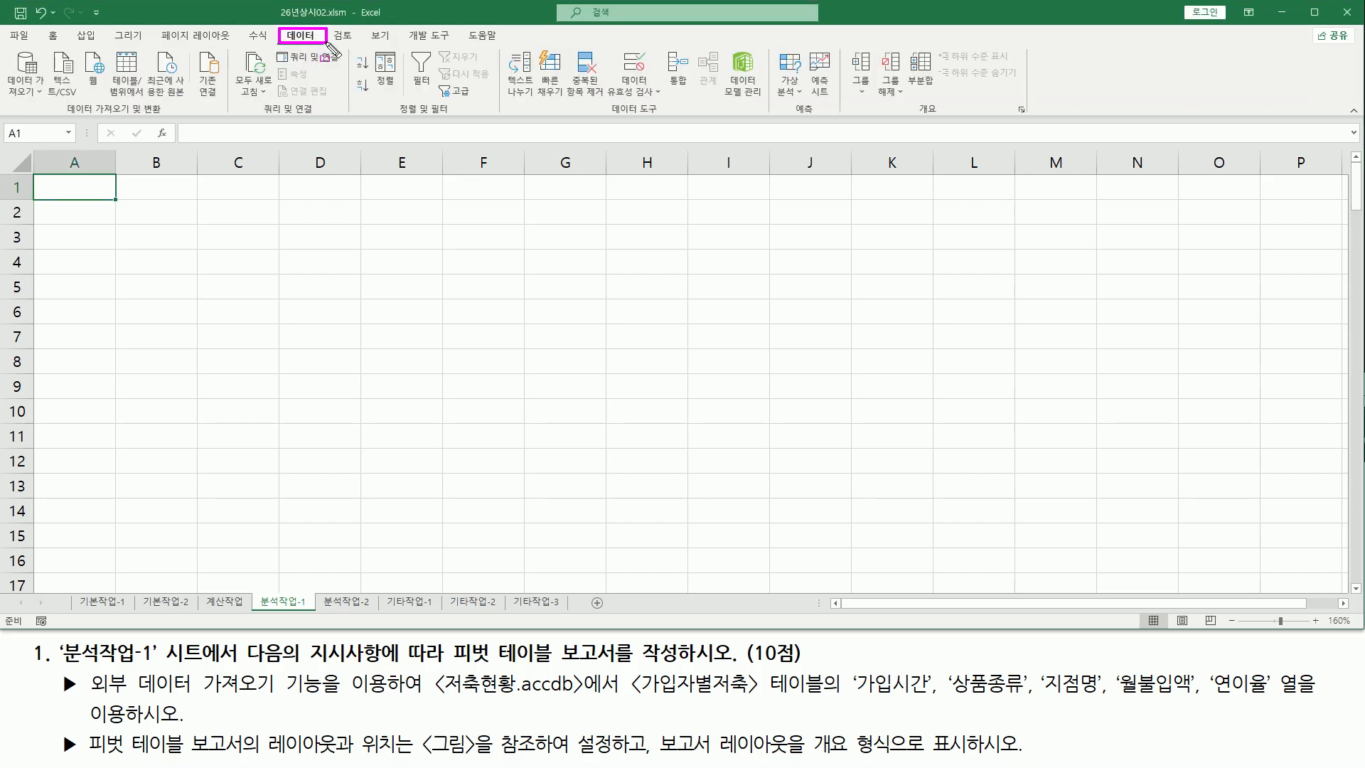
pyautogui.moveTo(67, 115); pyautogui.dragTo(164, 115)
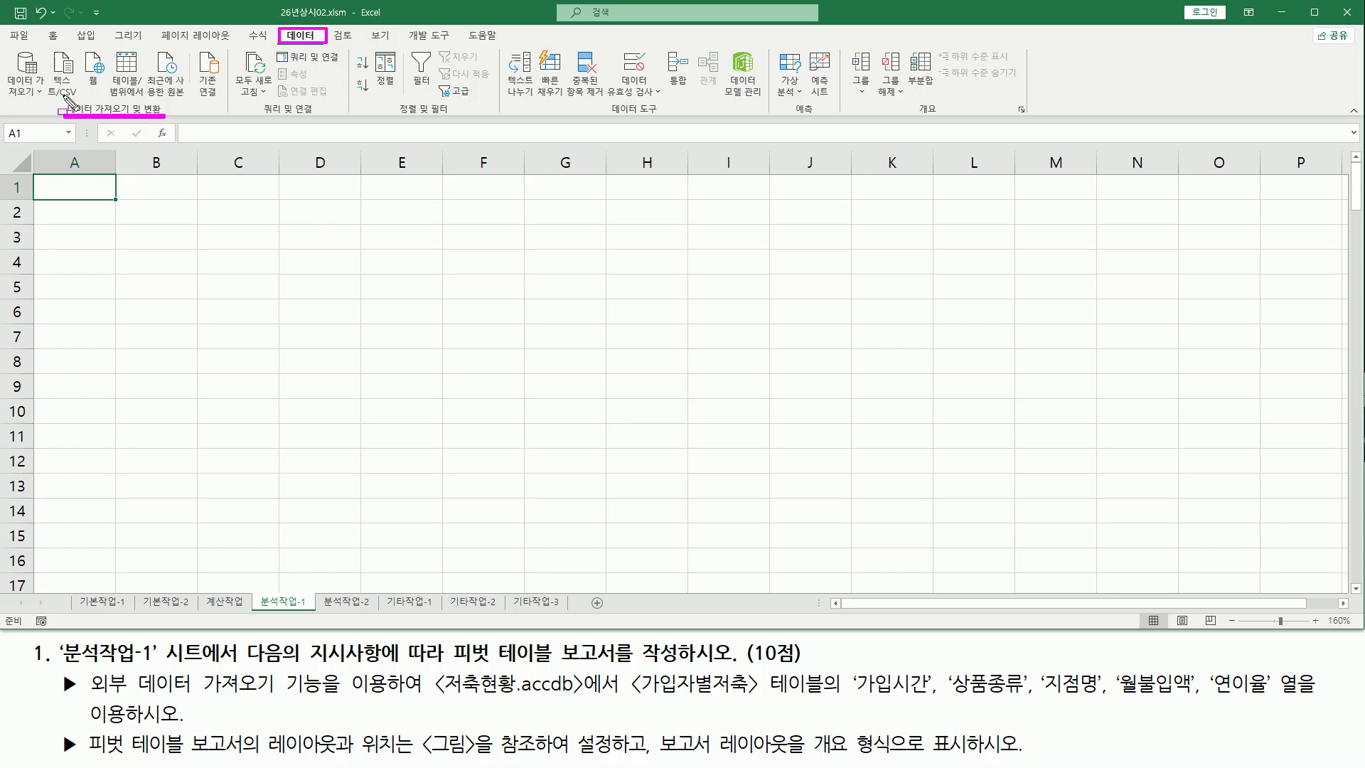
pyautogui.moveTo(6, 47); pyautogui.dragTo(49, 103)
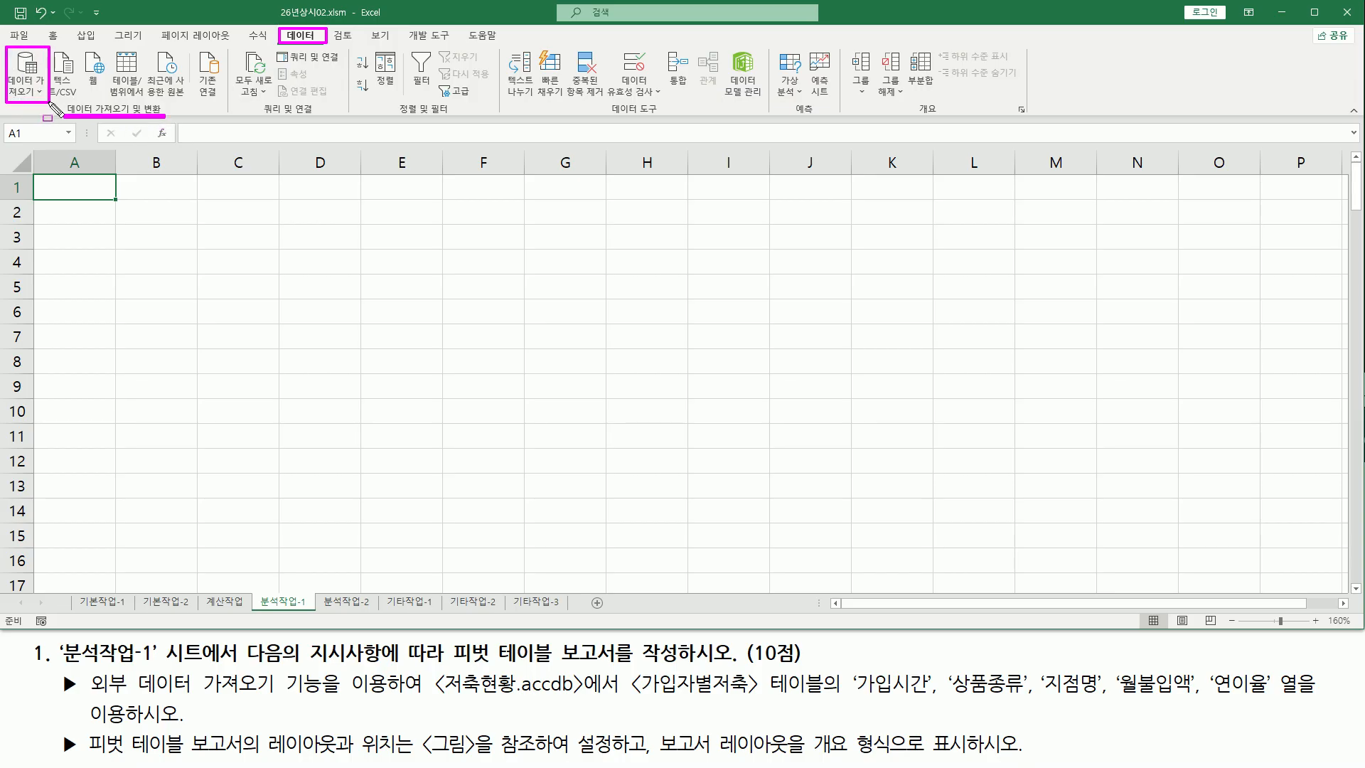
pyautogui.press('Escape')
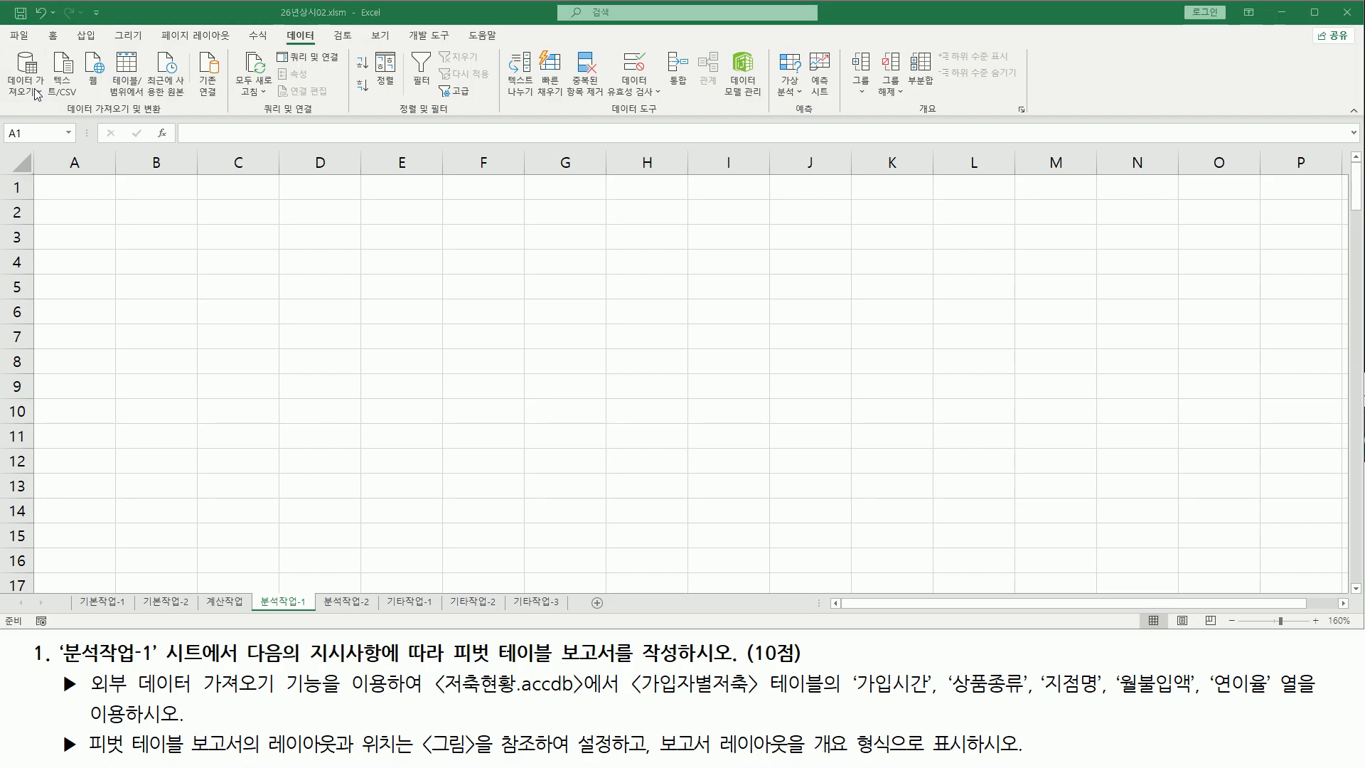
pyautogui.click(34, 91)
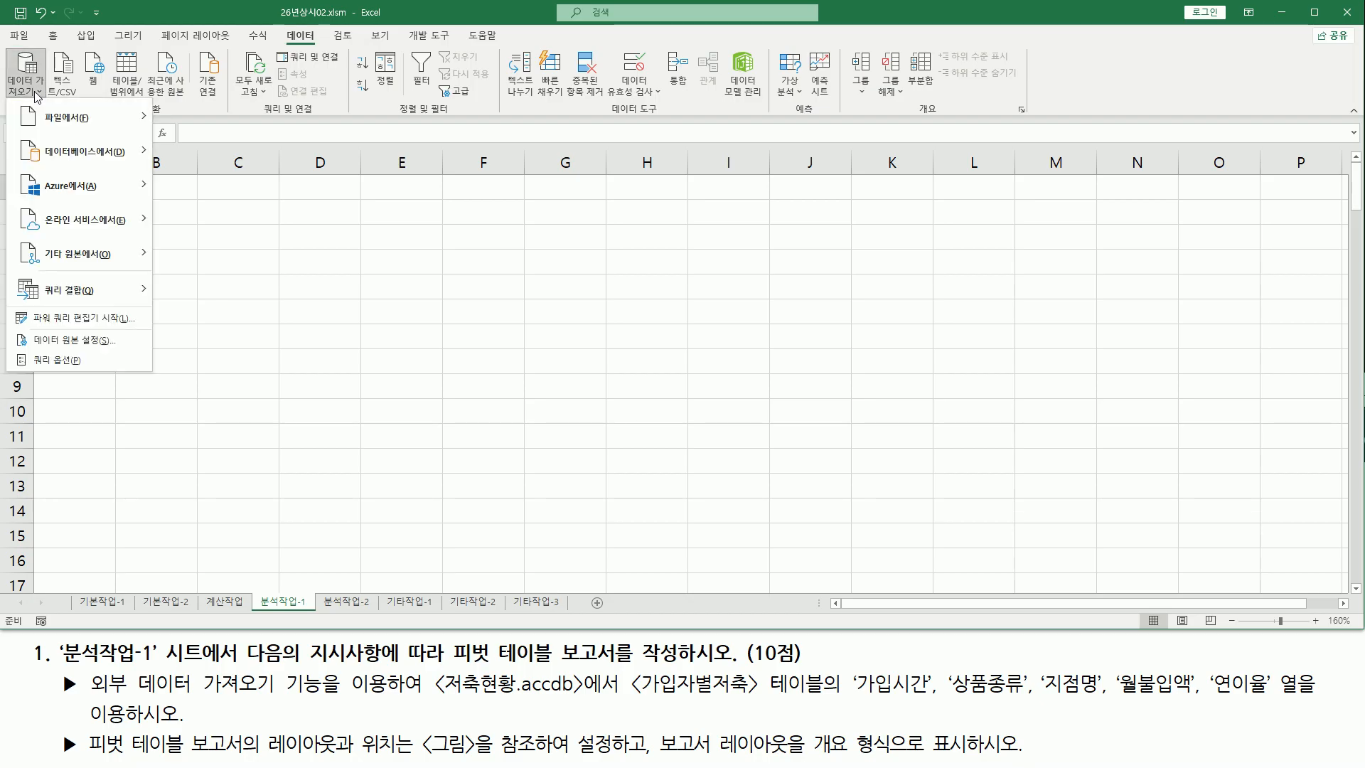
pyautogui.moveTo(103, 254)
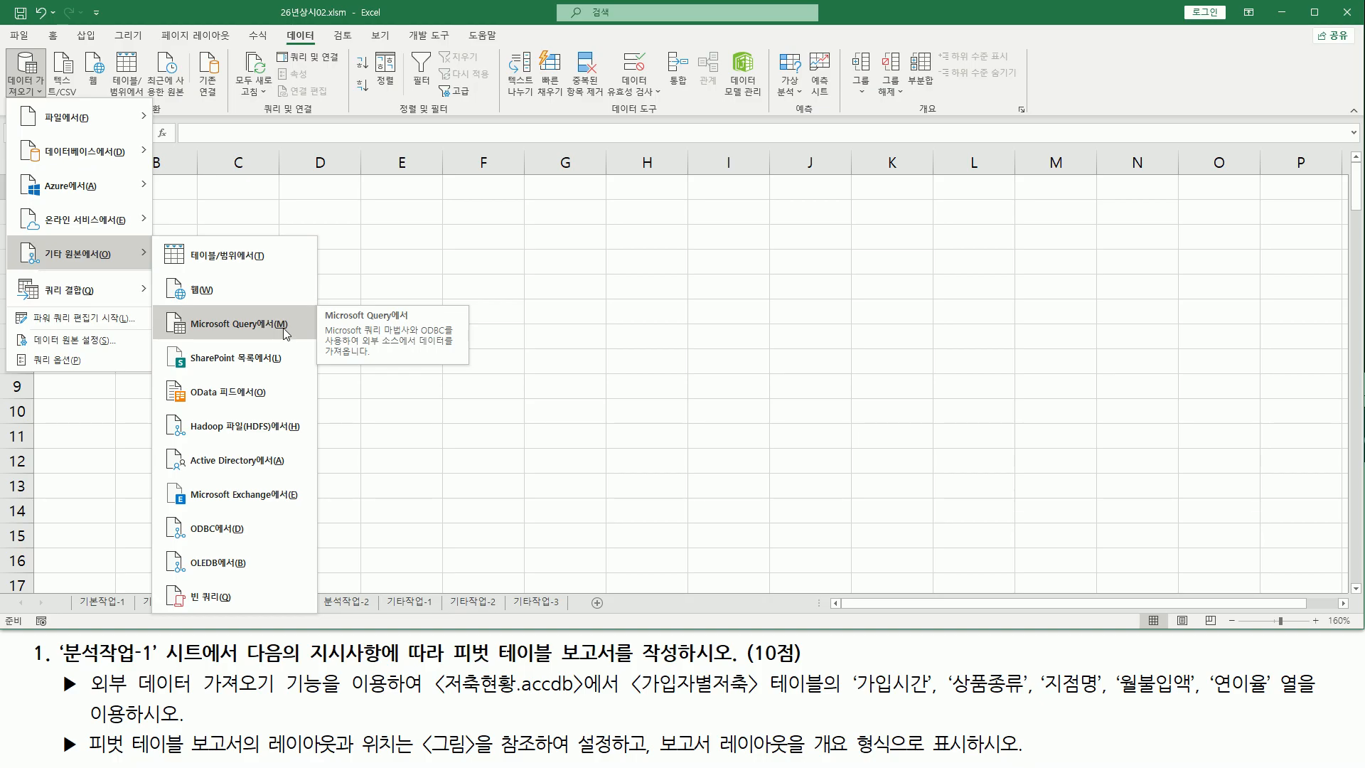
pyautogui.click(284, 332)
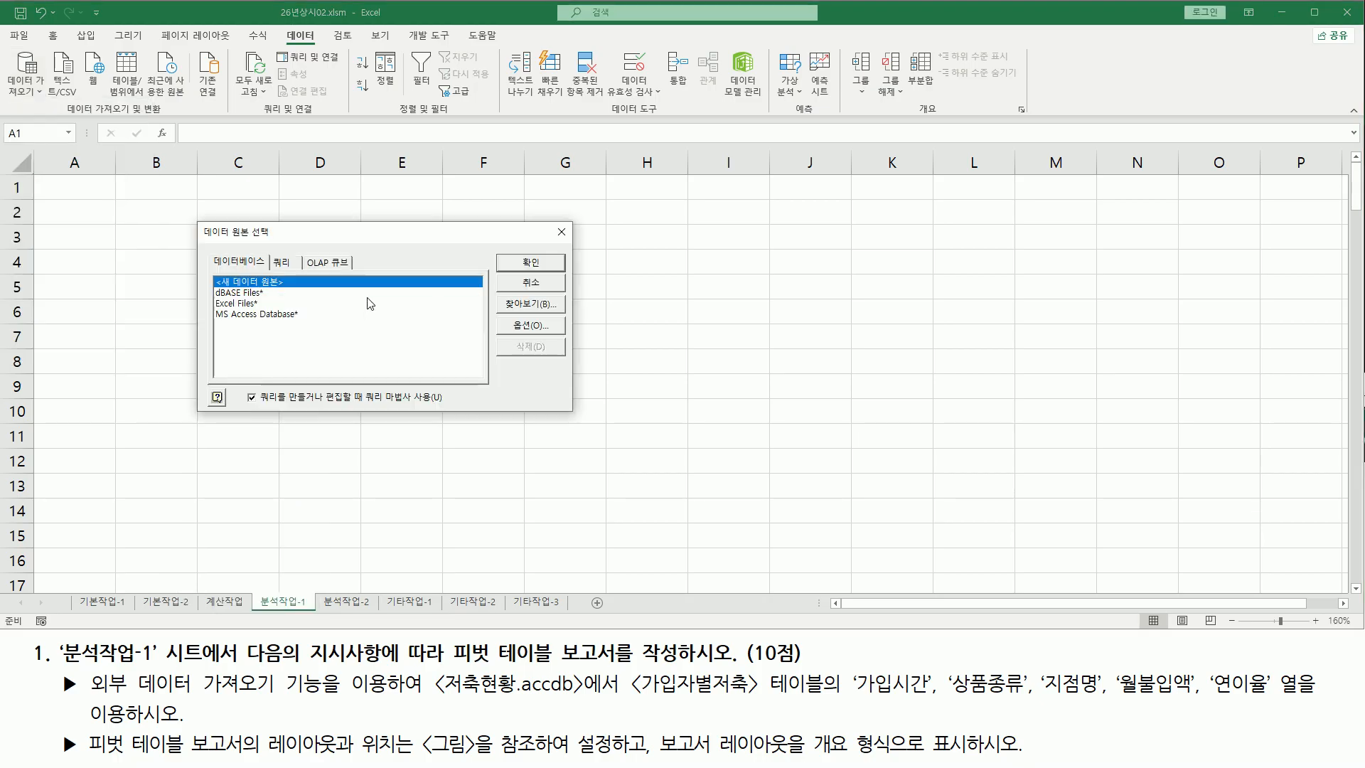
# Choose MS Access Database* as the data source, keeping the query wizard option on, and confirm
pyautogui.hotkey('ctrl', '2')
pyautogui.moveTo(197, 219)
pyautogui.mouseDown()
pyautogui.moveTo(247, 318)
pyautogui.moveTo(566, 398)
pyautogui.moveTo(572, 417)
pyautogui.mouseUp()
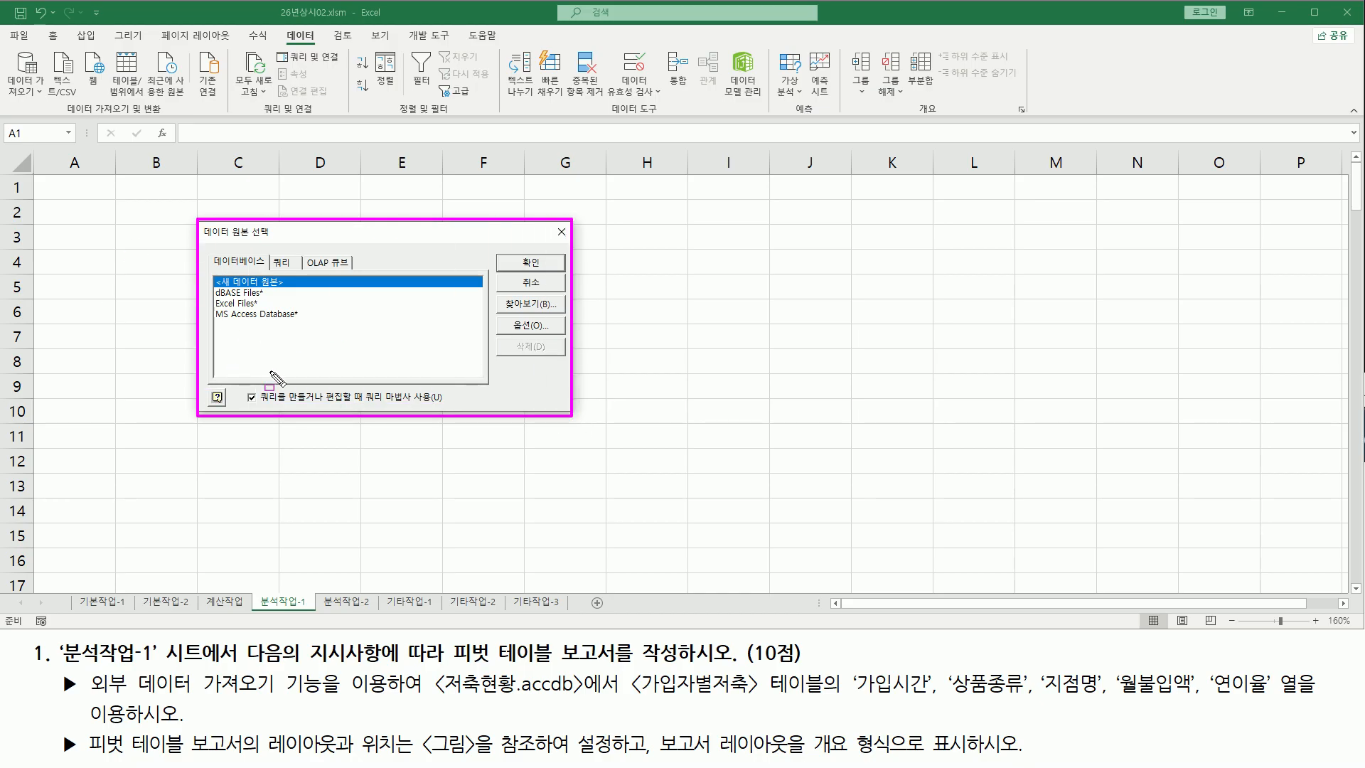
pyautogui.moveTo(362, 405)
pyautogui.mouseDown()
pyautogui.moveTo(449, 406)
pyautogui.moveTo(450, 390)
pyautogui.mouseUp()
pyautogui.moveTo(242, 388); pyautogui.dragTo(263, 409)
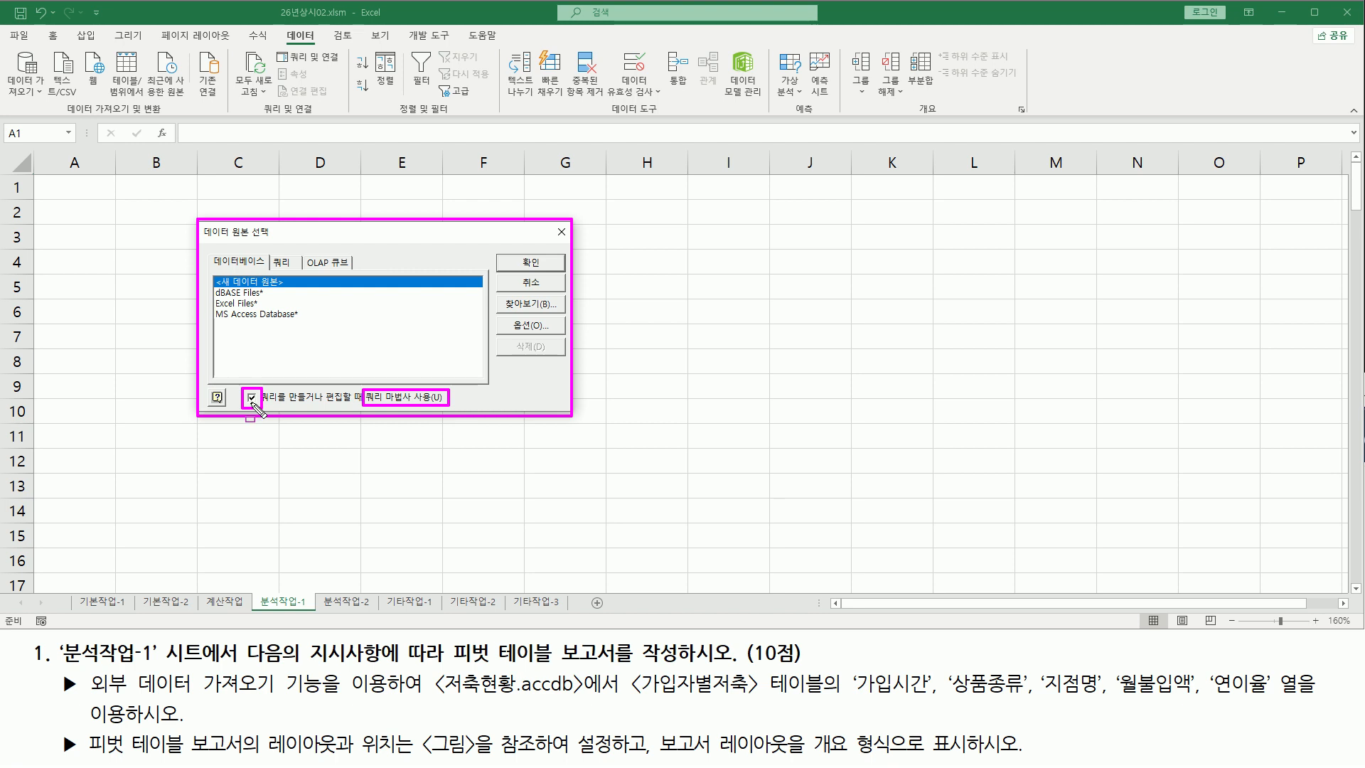
pyautogui.moveTo(440, 701); pyautogui.dragTo(581, 701)
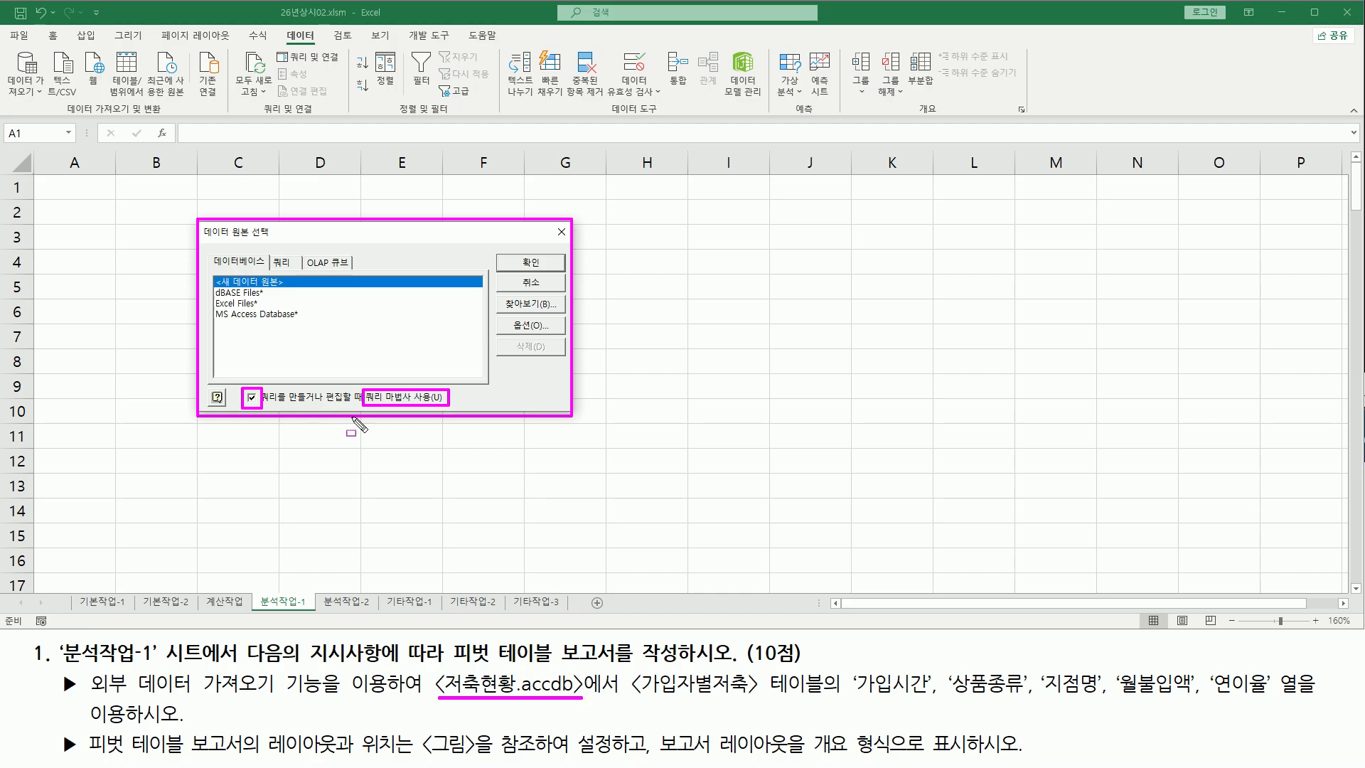
pyautogui.moveTo(213, 308); pyautogui.dragTo(302, 321)
pyautogui.press('Escape')
pyautogui.click(282, 317)
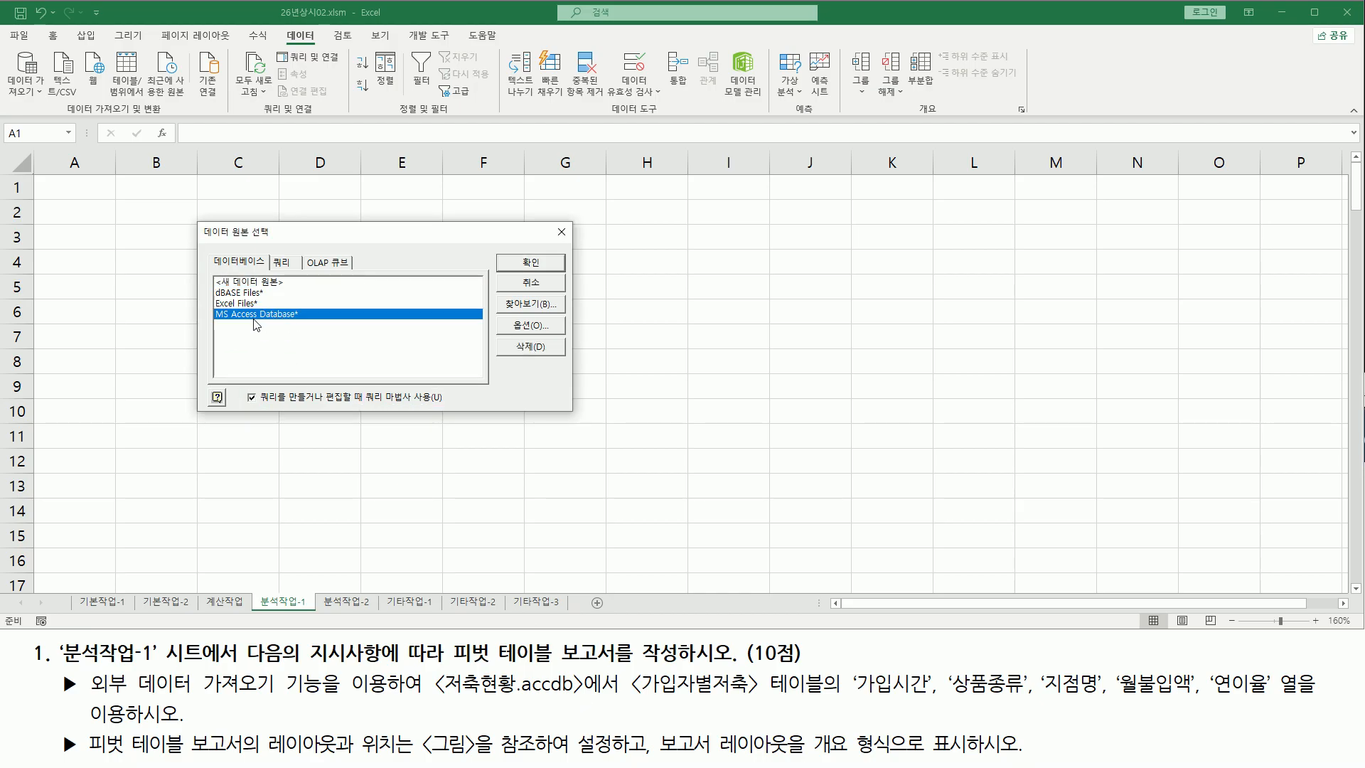
pyautogui.moveTo(504, 250); pyautogui.dragTo(554, 271)
pyautogui.press('Escape')
pyautogui.click(531, 263)
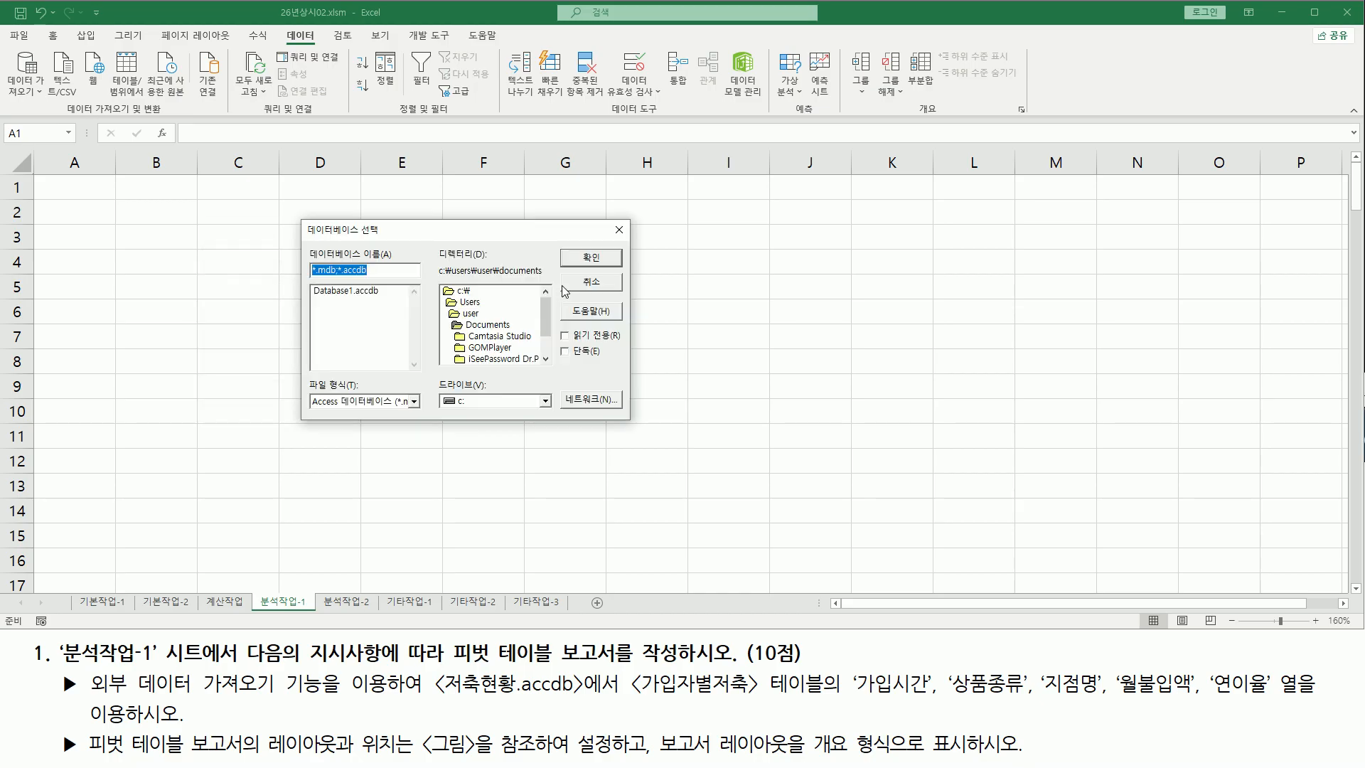
# Open 저축현황.accdb from the 2026년상시02 folder on drive C as the database
pyautogui.moveTo(299, 220)
pyautogui.mouseDown()
pyautogui.moveTo(416, 360)
pyautogui.moveTo(630, 425)
pyautogui.mouseUp()
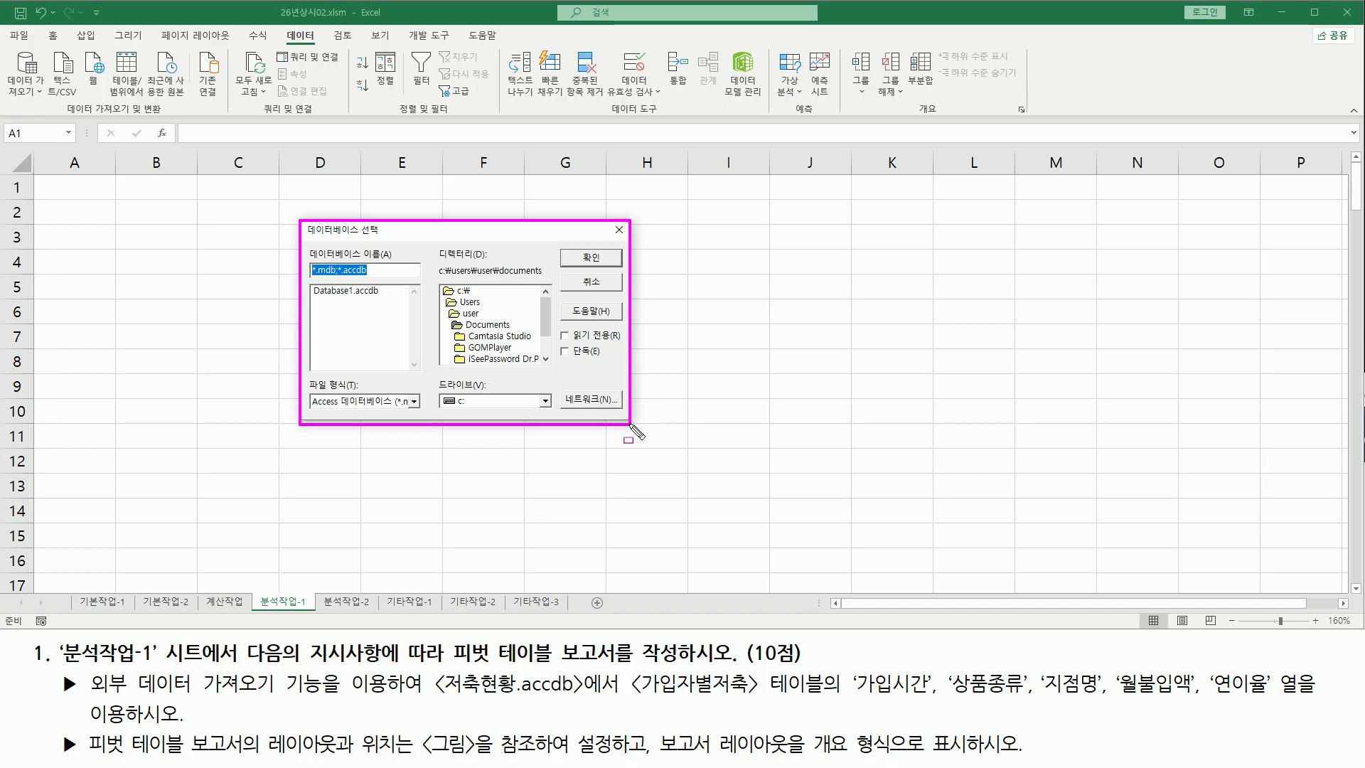
pyautogui.moveTo(441, 696); pyautogui.dragTo(581, 698)
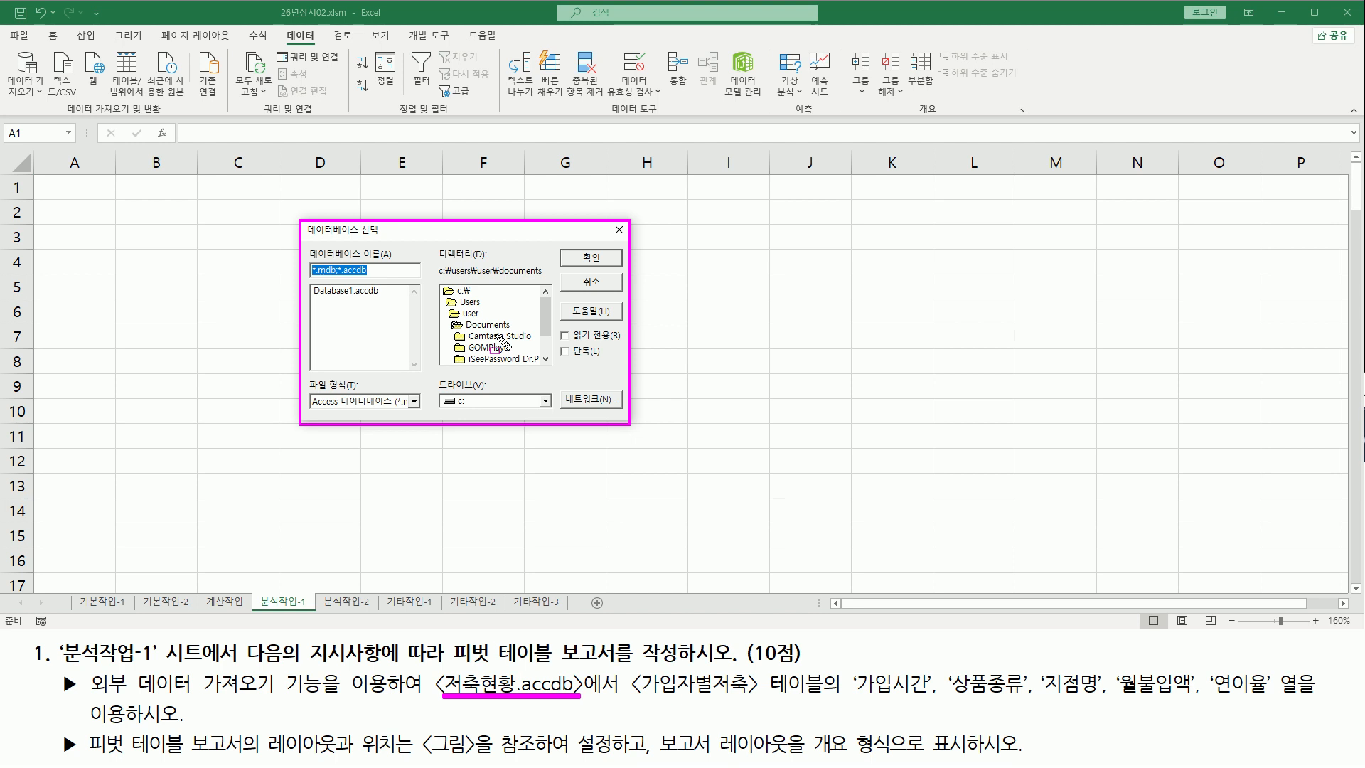
pyautogui.doubleClick(464, 290)
pyautogui.scroll(-2, 505, 346)
pyautogui.scroll(-2, 505, 346)
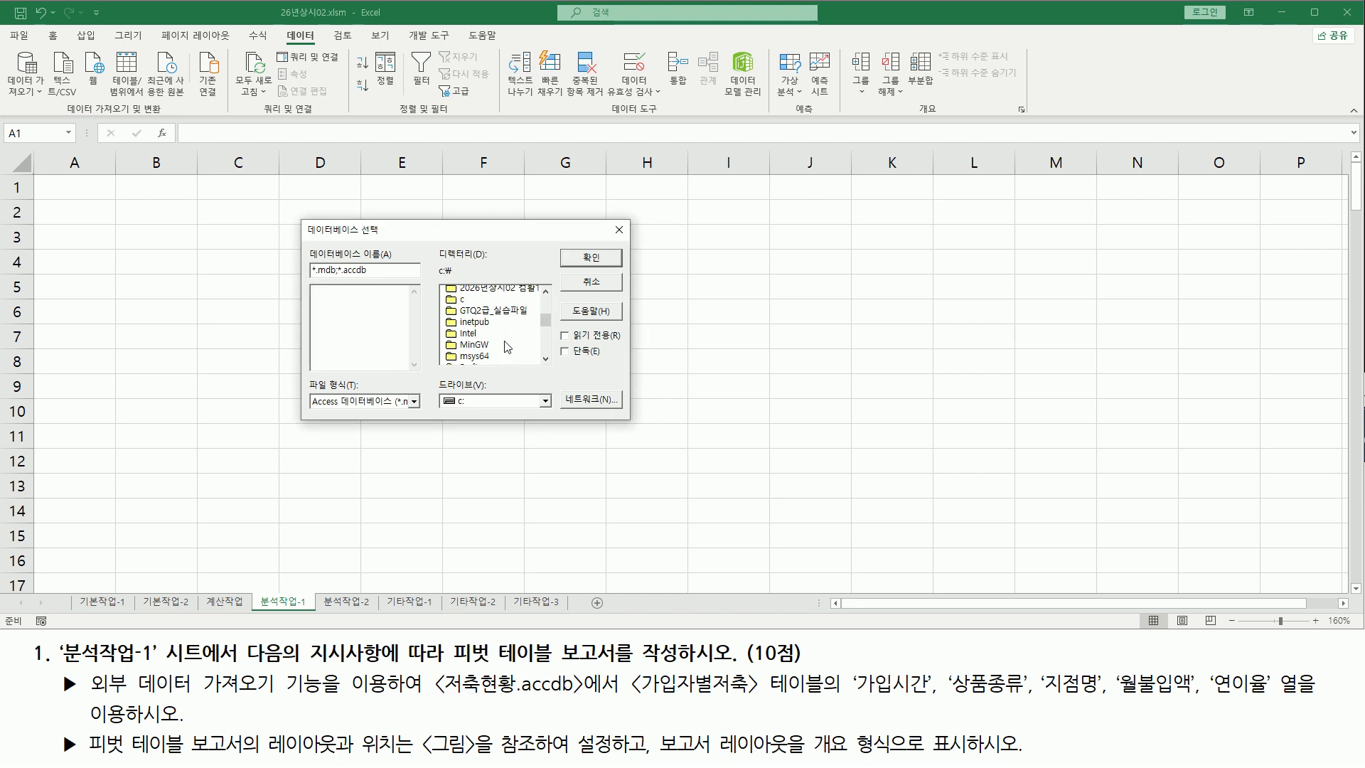
pyautogui.click(482, 304)
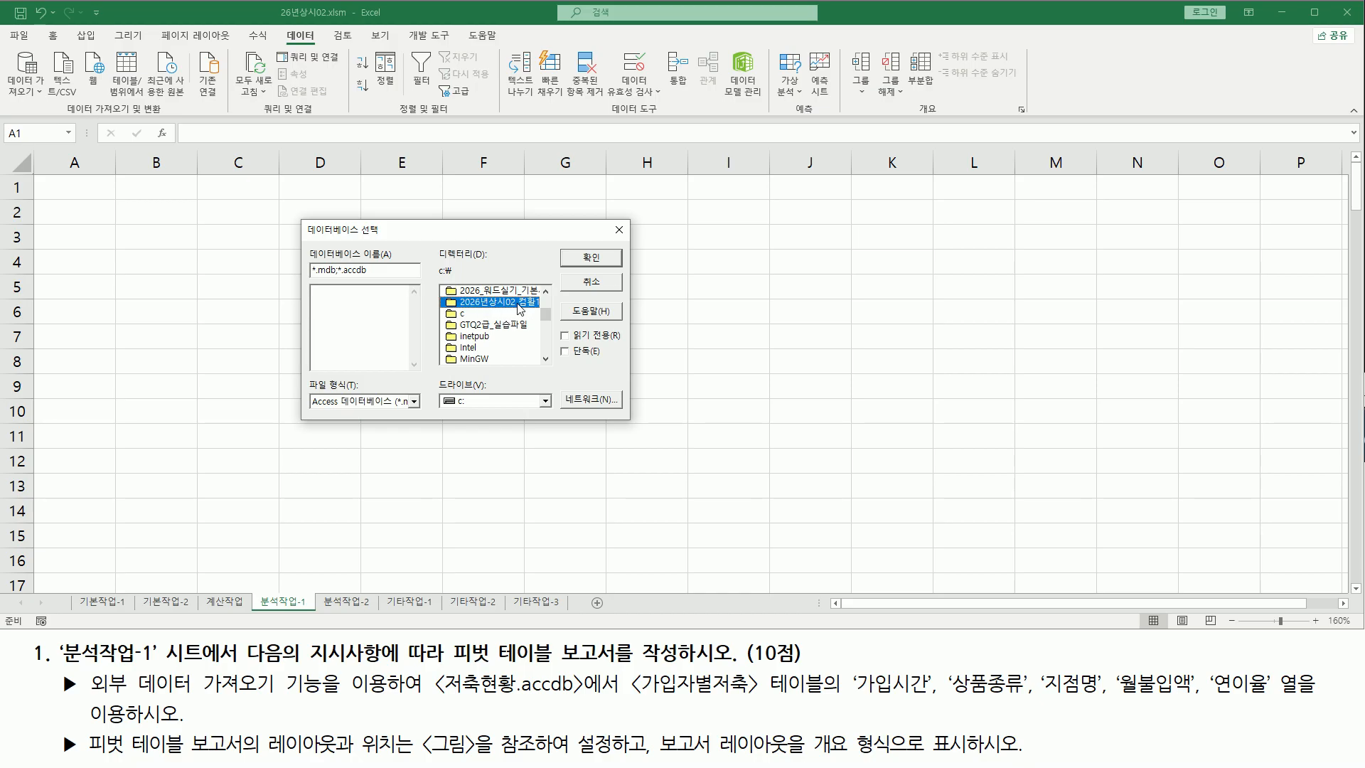
pyautogui.doubleClick(520, 308)
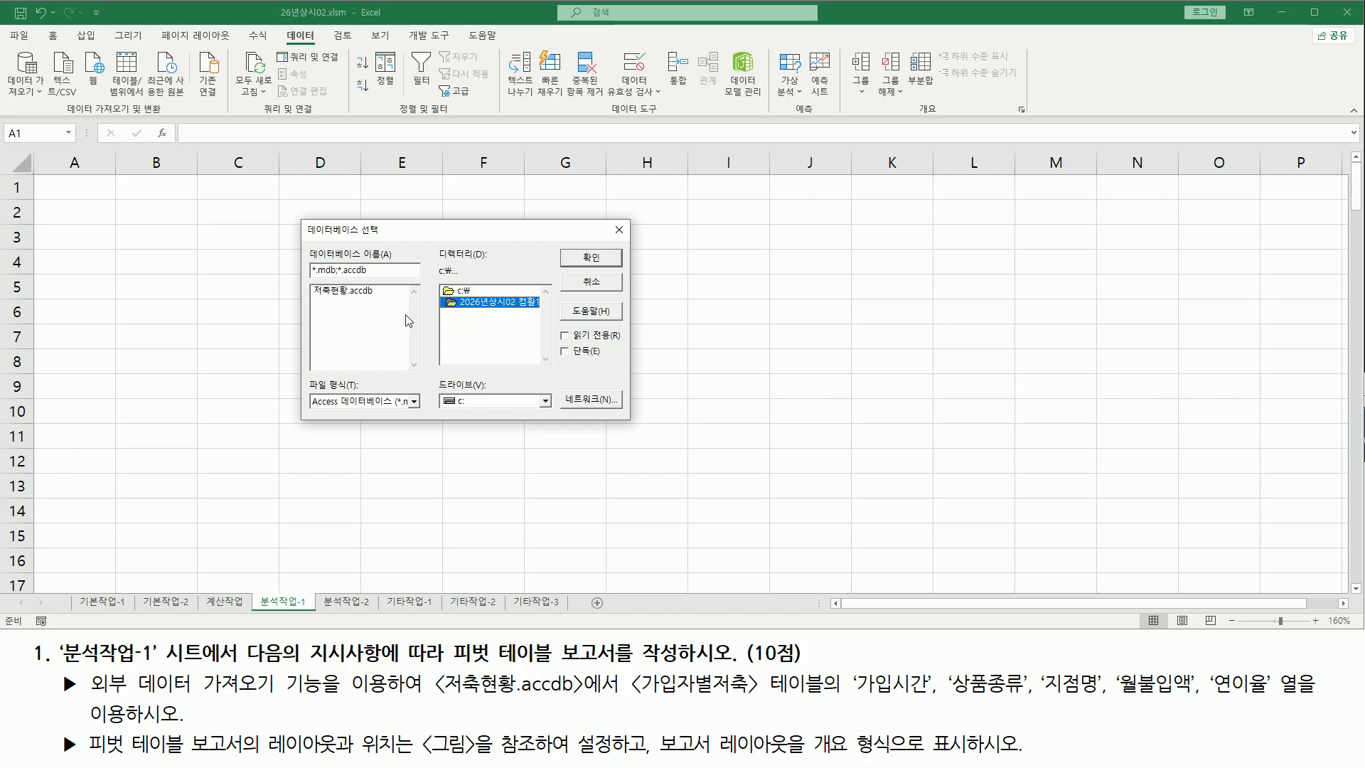
pyautogui.moveTo(310, 297); pyautogui.dragTo(389, 297)
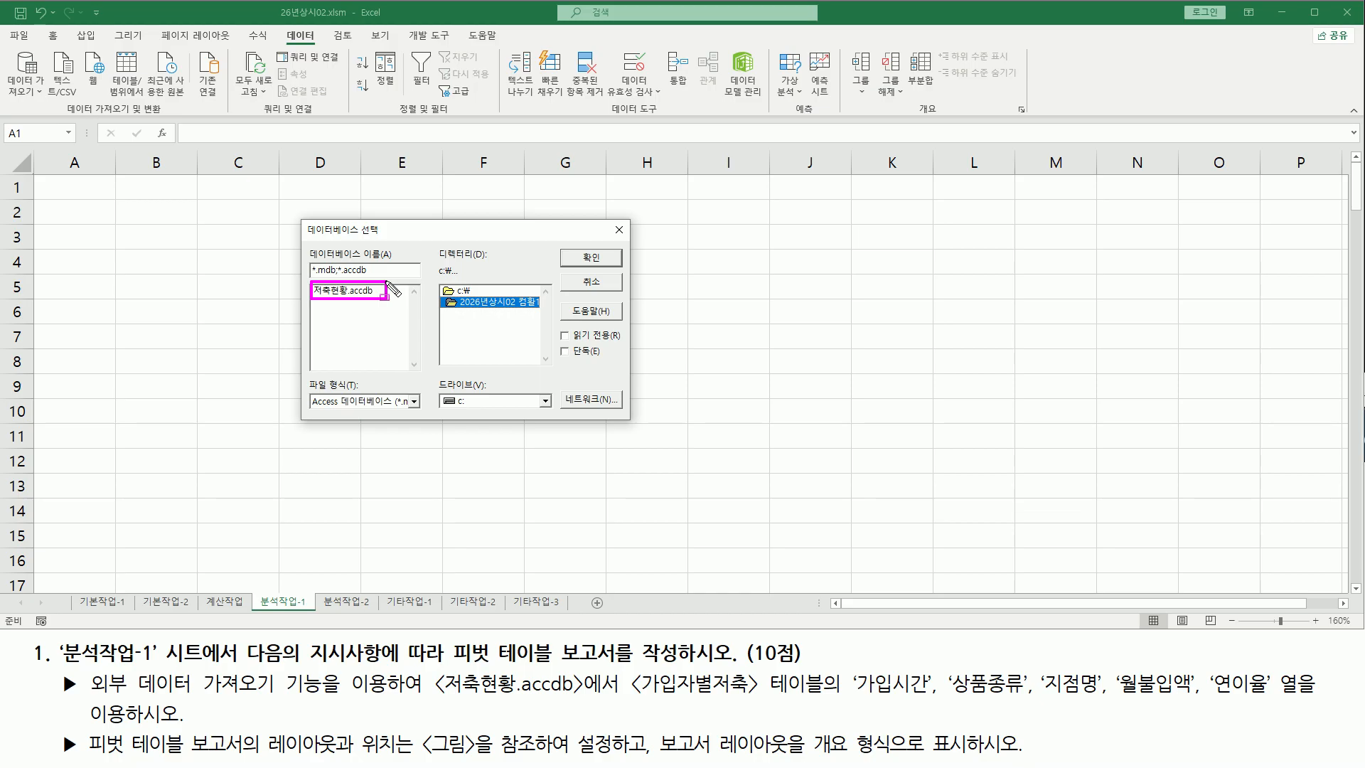
pyautogui.click(364, 293)
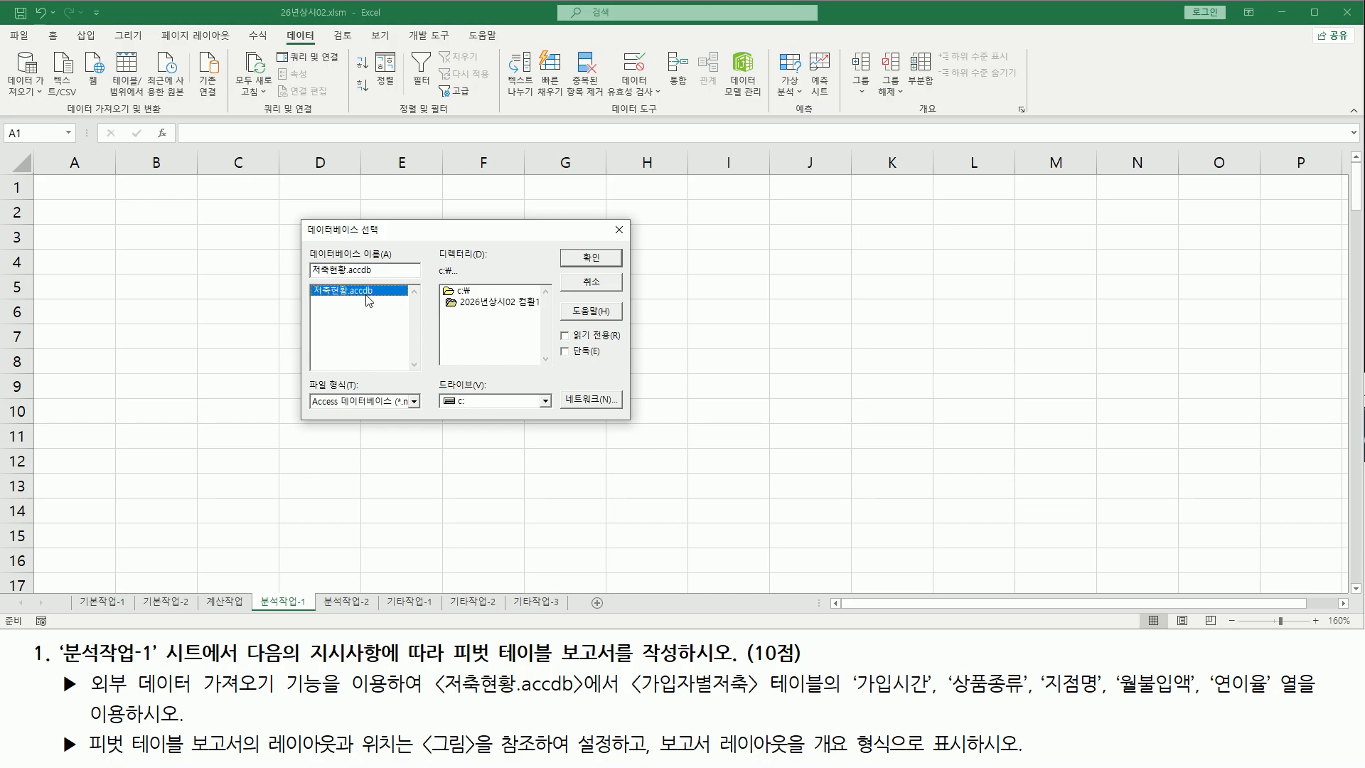
pyautogui.moveTo(569, 247); pyautogui.dragTo(611, 268)
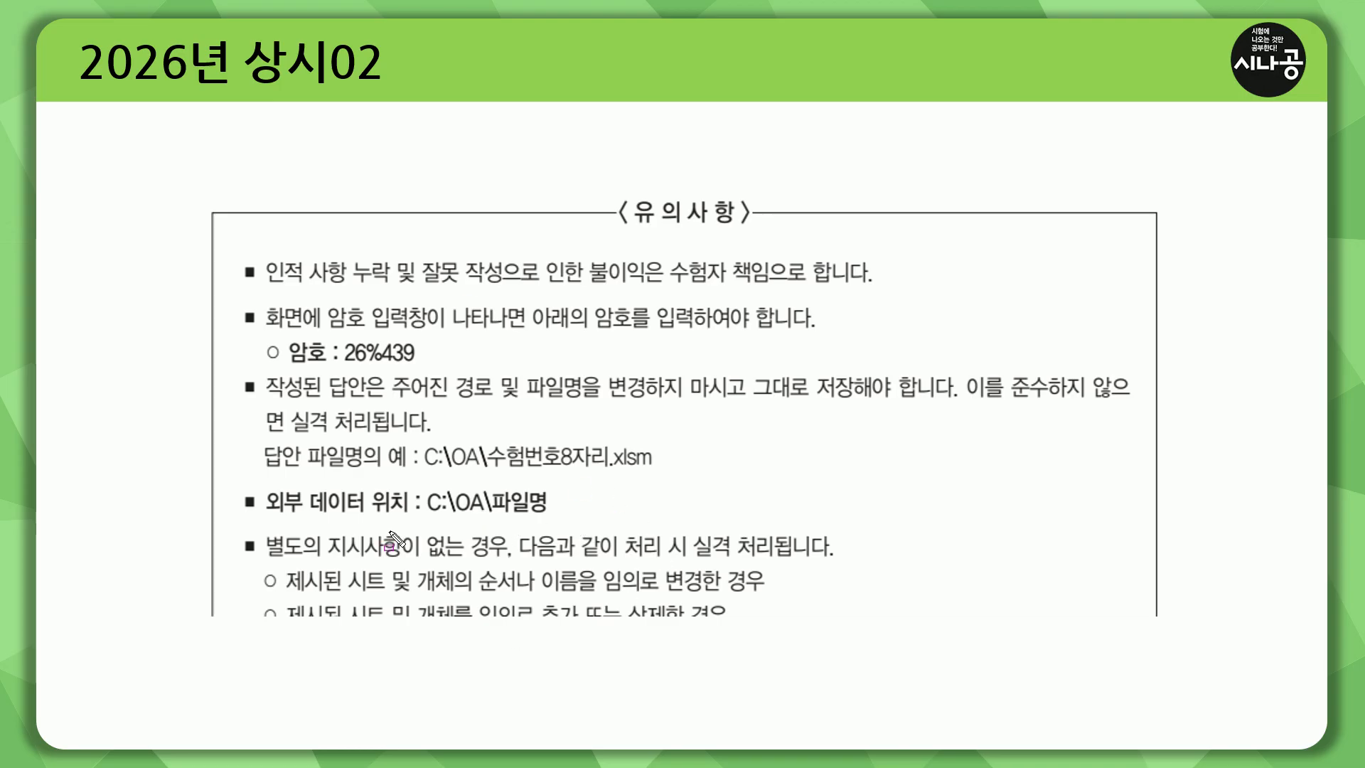
pyautogui.moveTo(260, 541)
pyautogui.mouseDown()
pyautogui.moveTo(388, 517)
pyautogui.moveTo(565, 520)
pyautogui.mouseUp()
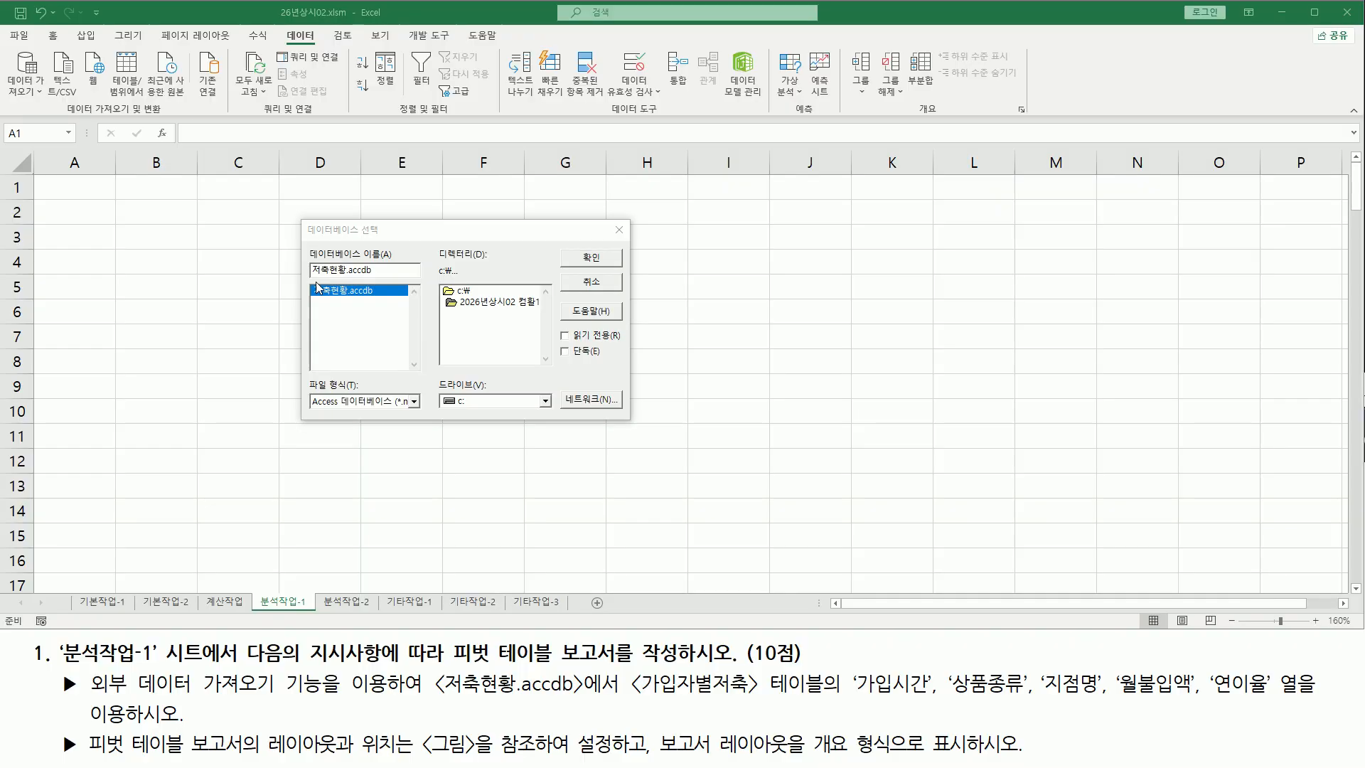
pyautogui.moveTo(305, 280); pyautogui.dragTo(389, 304)
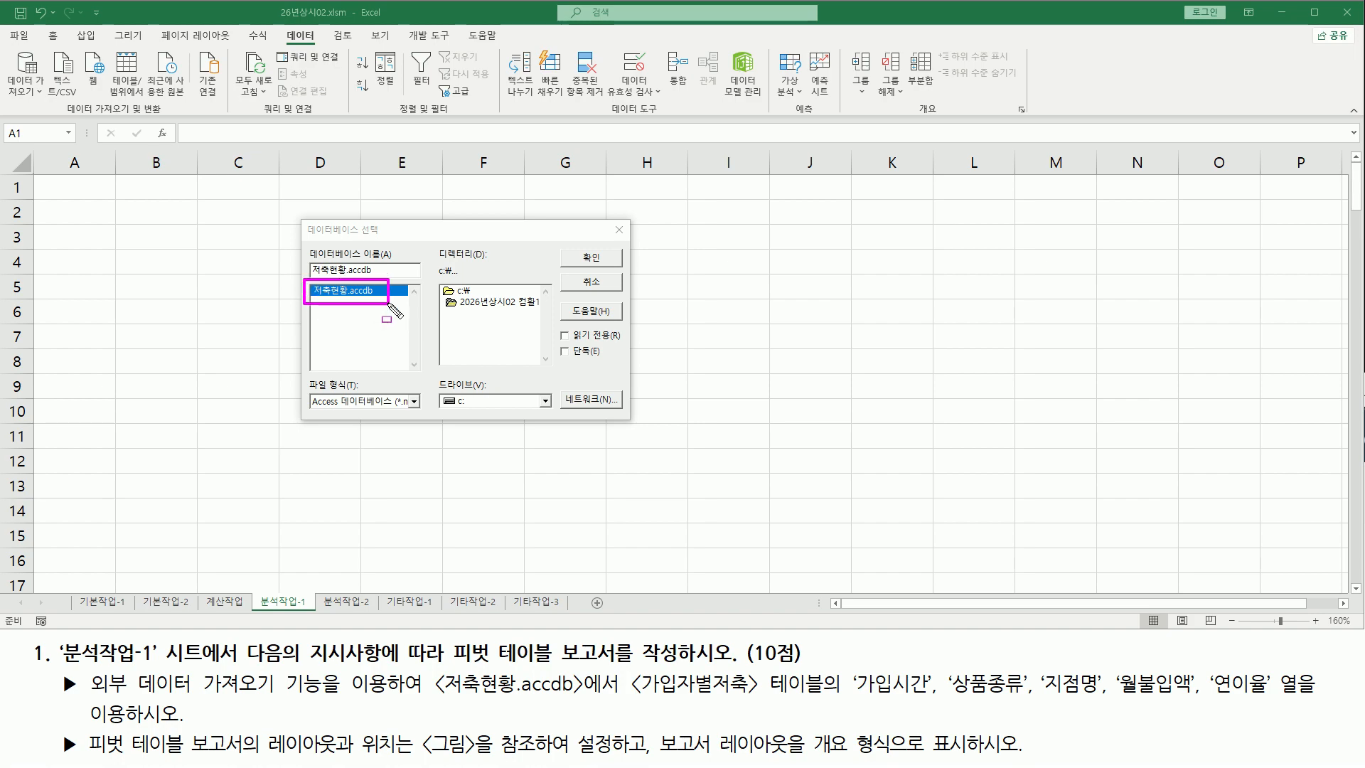
pyautogui.moveTo(571, 246); pyautogui.dragTo(619, 265)
pyautogui.press('Escape')
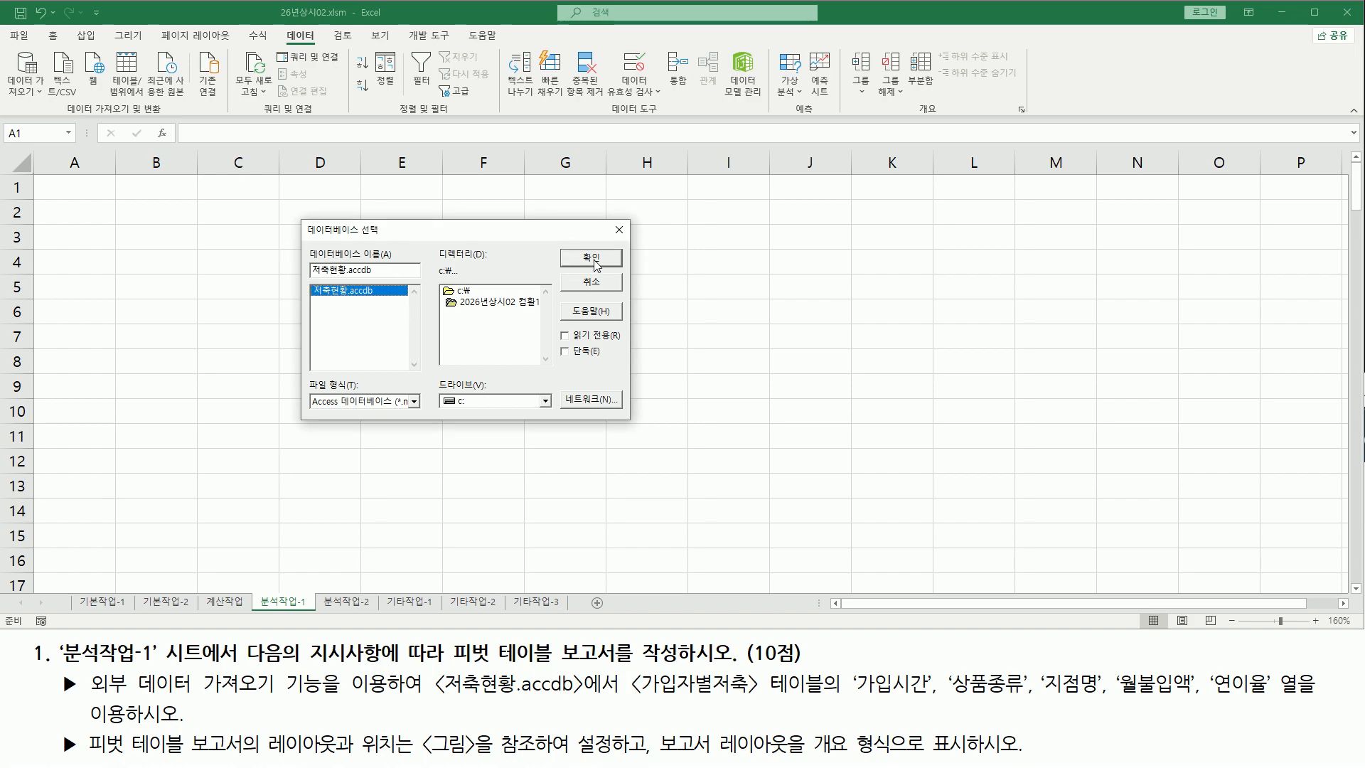
pyautogui.click(593, 259)
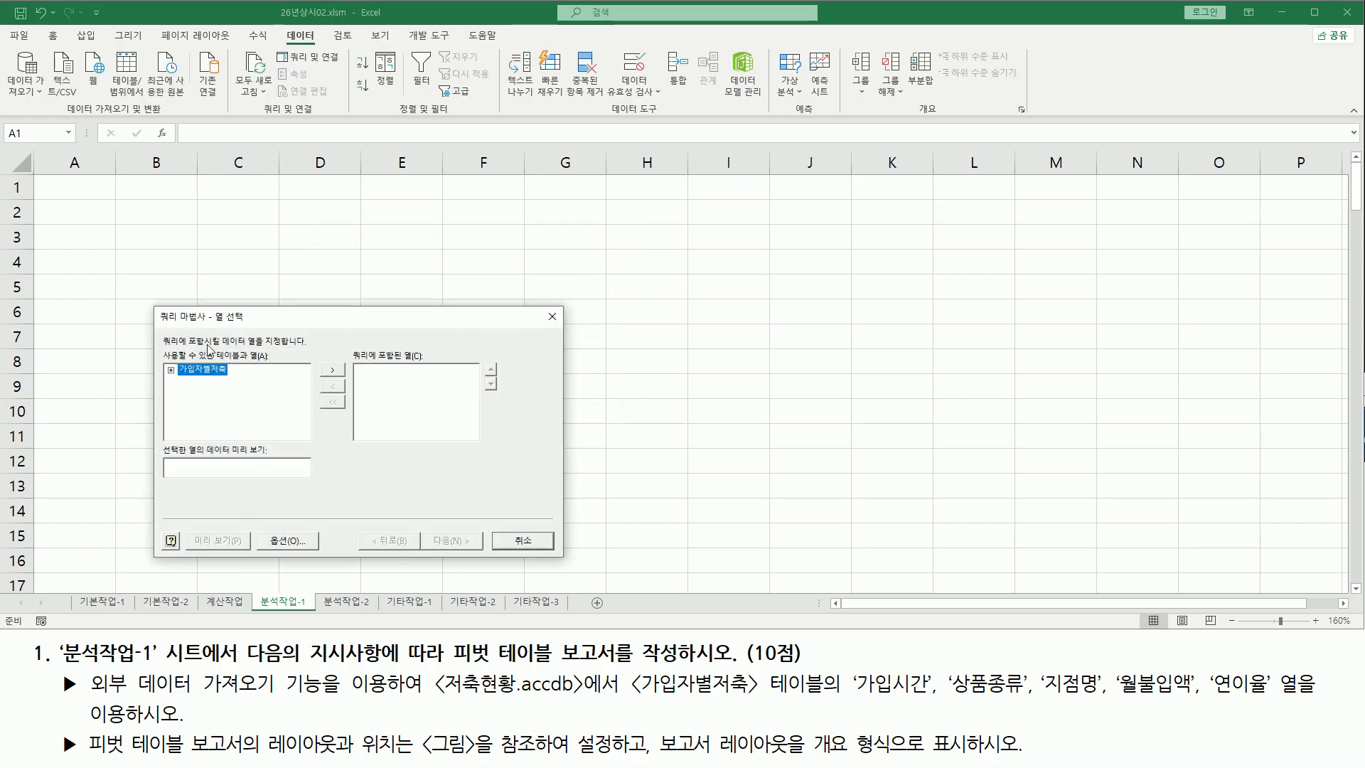
# Expand the 가입자별저축 table in the query wizard to list its columns
pyautogui.moveTo(155, 306)
pyautogui.mouseDown()
pyautogui.moveTo(341, 360)
pyautogui.moveTo(284, 328)
pyautogui.mouseUp()
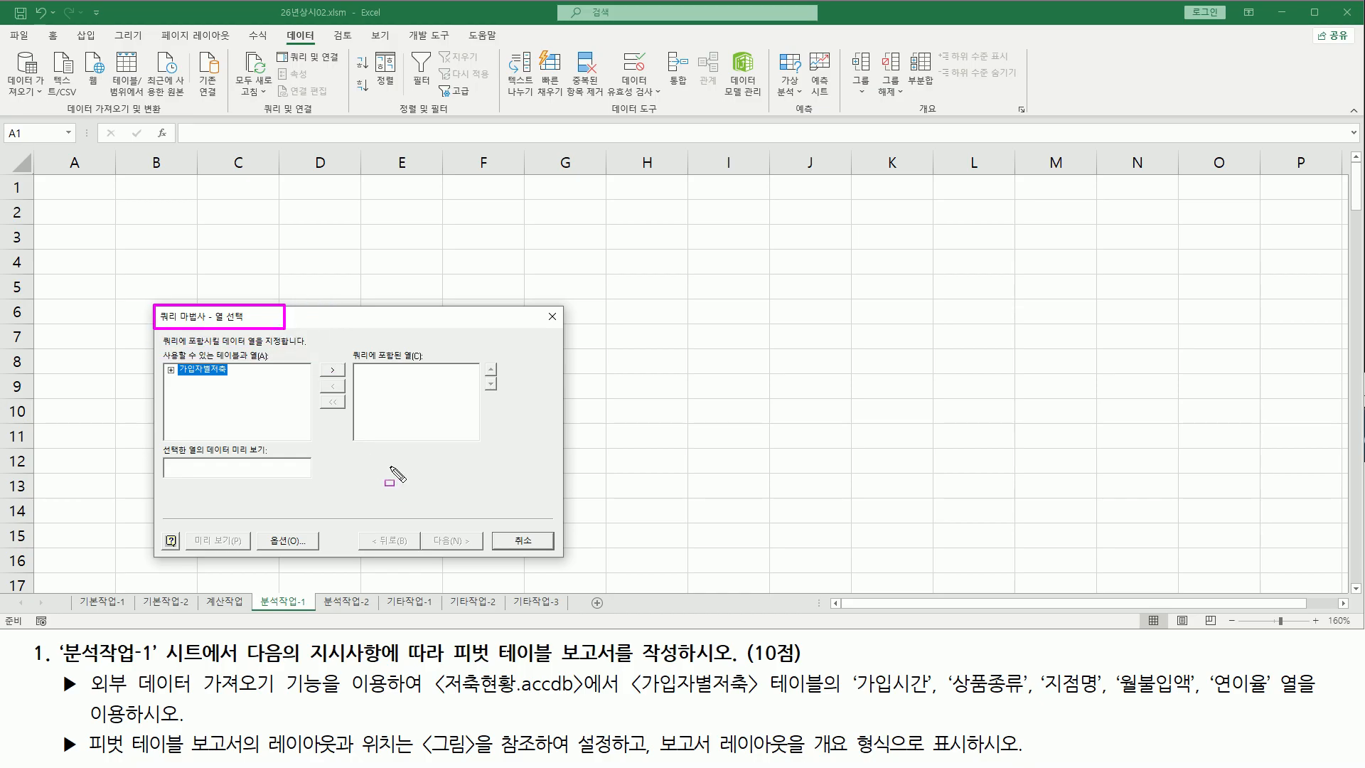
pyautogui.moveTo(631, 698); pyautogui.dragTo(827, 697)
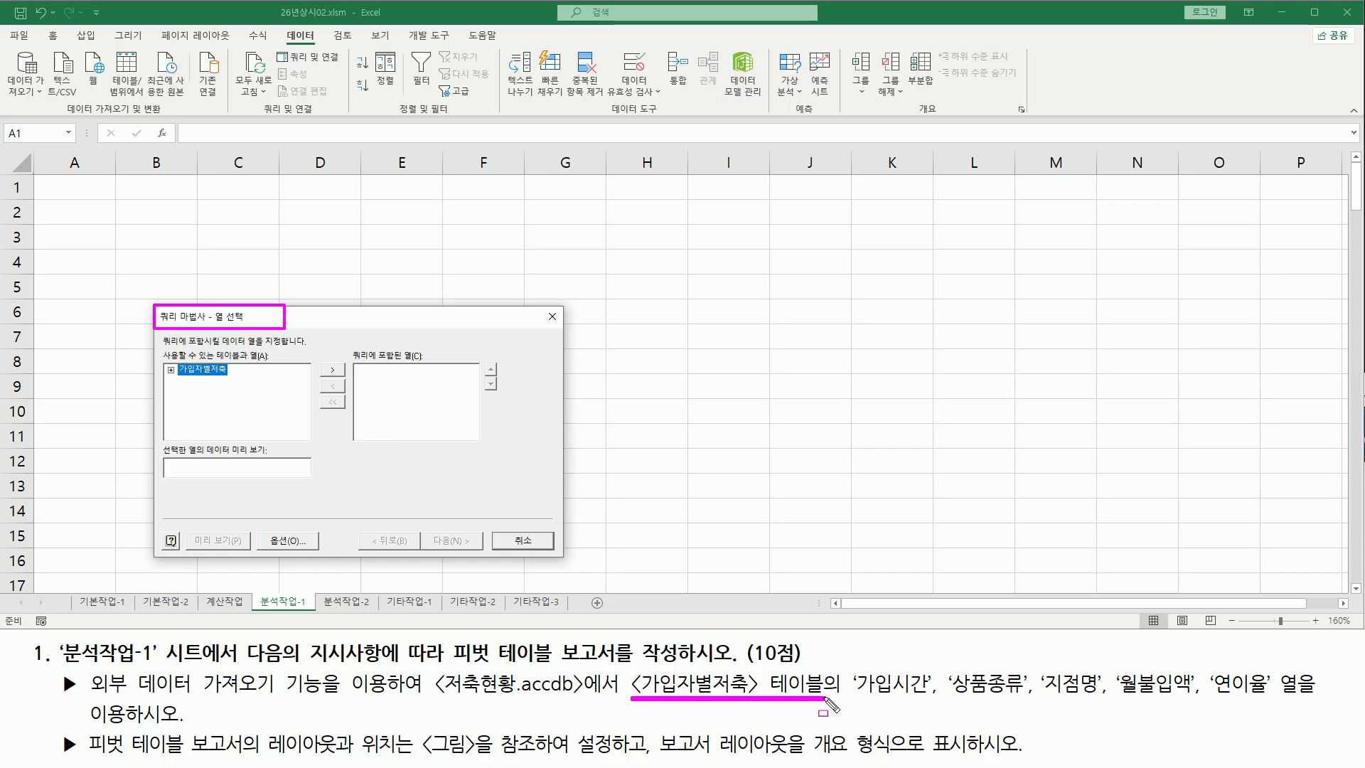
pyautogui.moveTo(178, 358)
pyautogui.mouseDown()
pyautogui.moveTo(234, 385)
pyautogui.moveTo(176, 376)
pyautogui.mouseUp()
pyautogui.press('Escape')
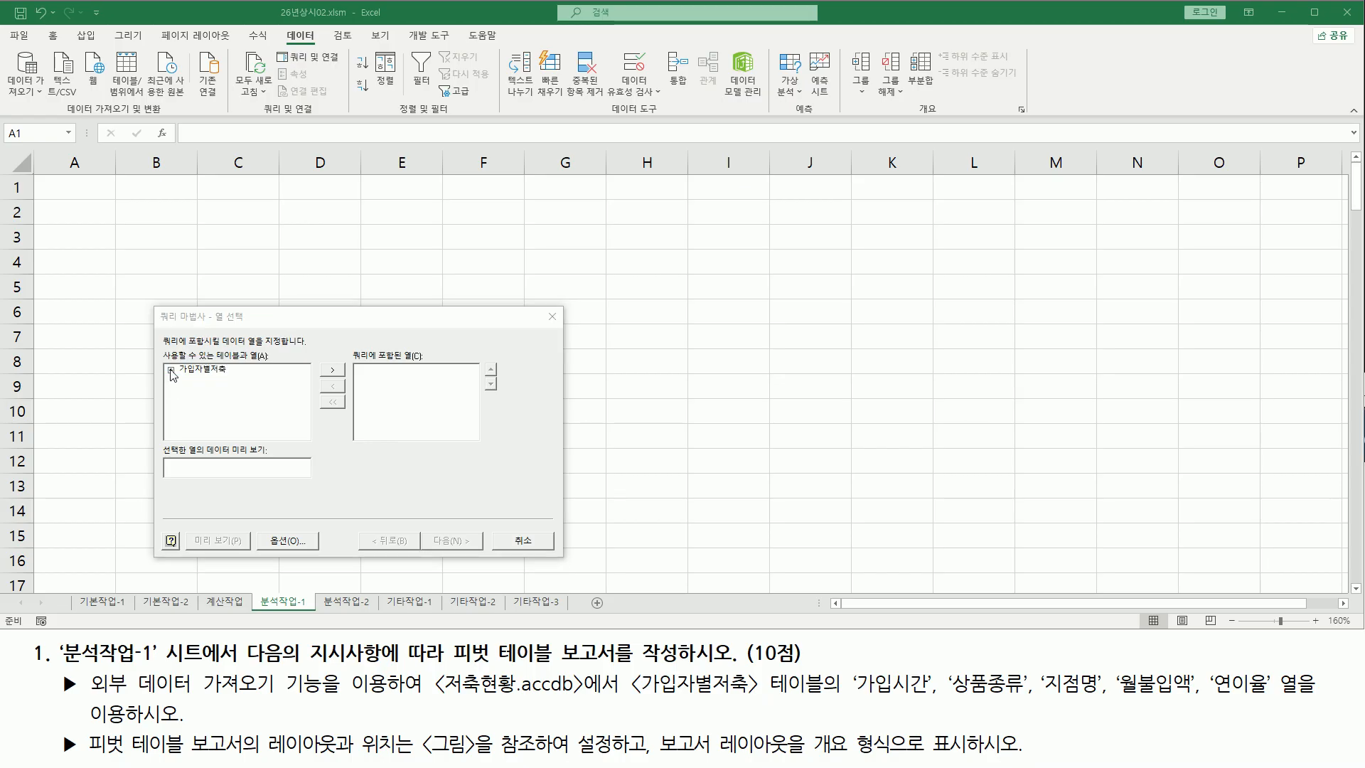
pyautogui.click(171, 370)
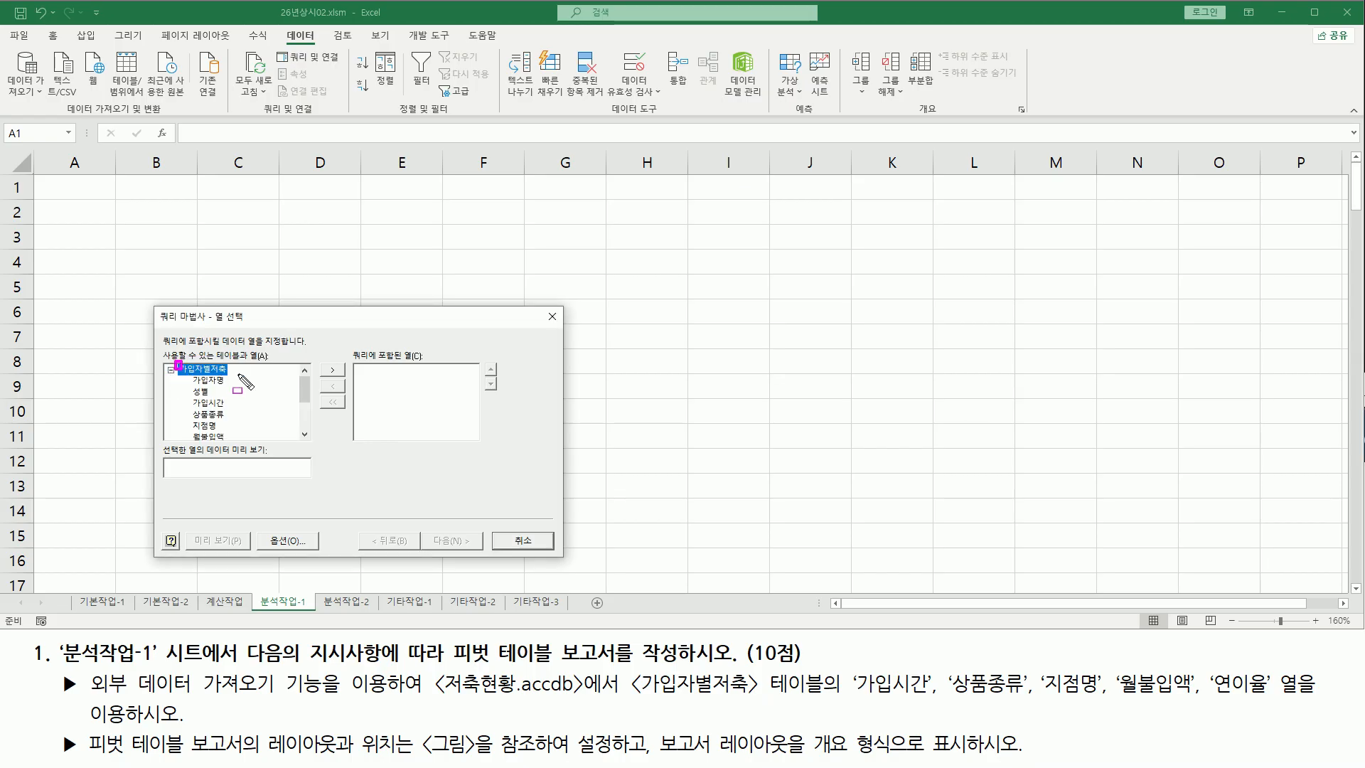
pyautogui.press('Escape')
pyautogui.moveTo(305, 384)
pyautogui.mouseDown()
pyautogui.moveTo(305, 419)
pyautogui.moveTo(305, 375)
pyautogui.mouseUp()
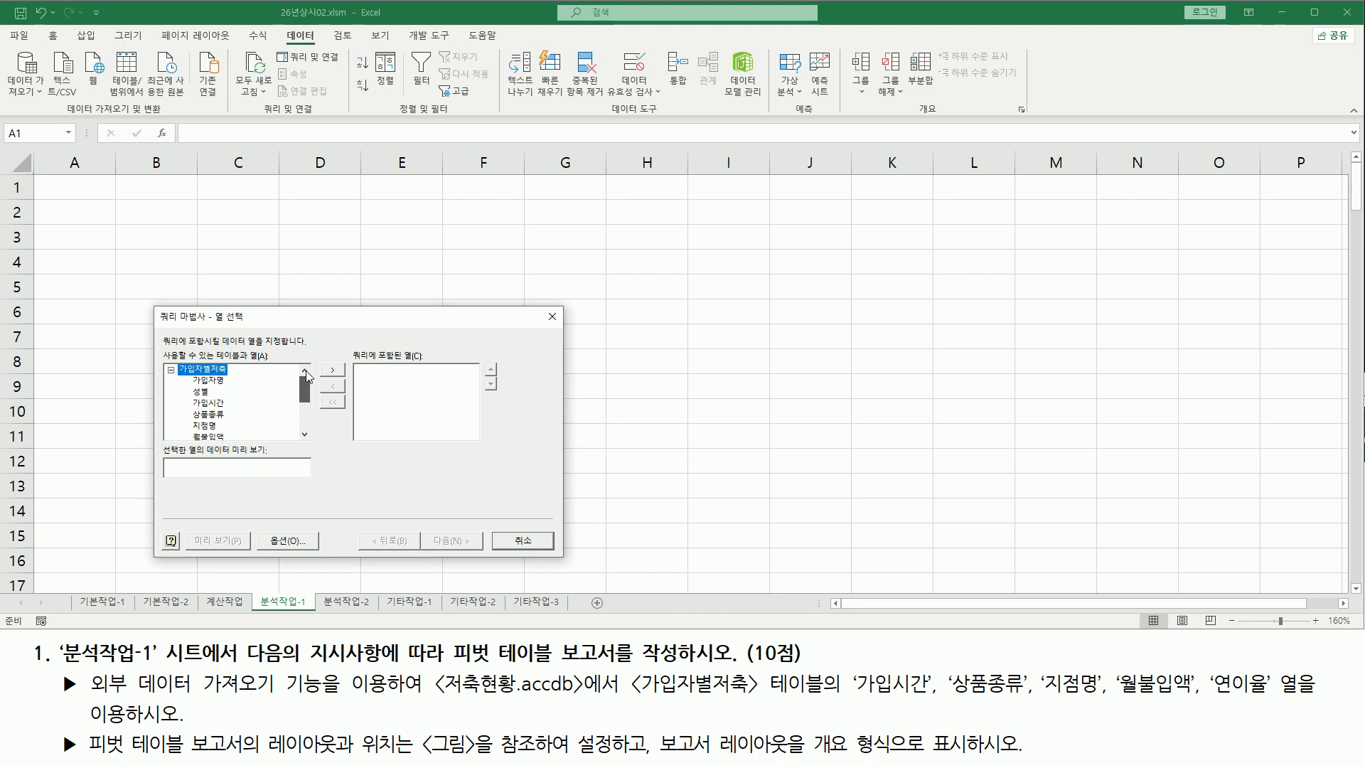
pyautogui.hotkey('ctrl', '2')
pyautogui.moveTo(634, 698)
pyautogui.mouseDown()
pyautogui.moveTo(830, 697)
pyautogui.moveTo(874, 682)
pyautogui.moveTo(942, 703)
pyautogui.moveTo(1273, 703)
pyautogui.mouseUp()
pyautogui.click(1116, 700)
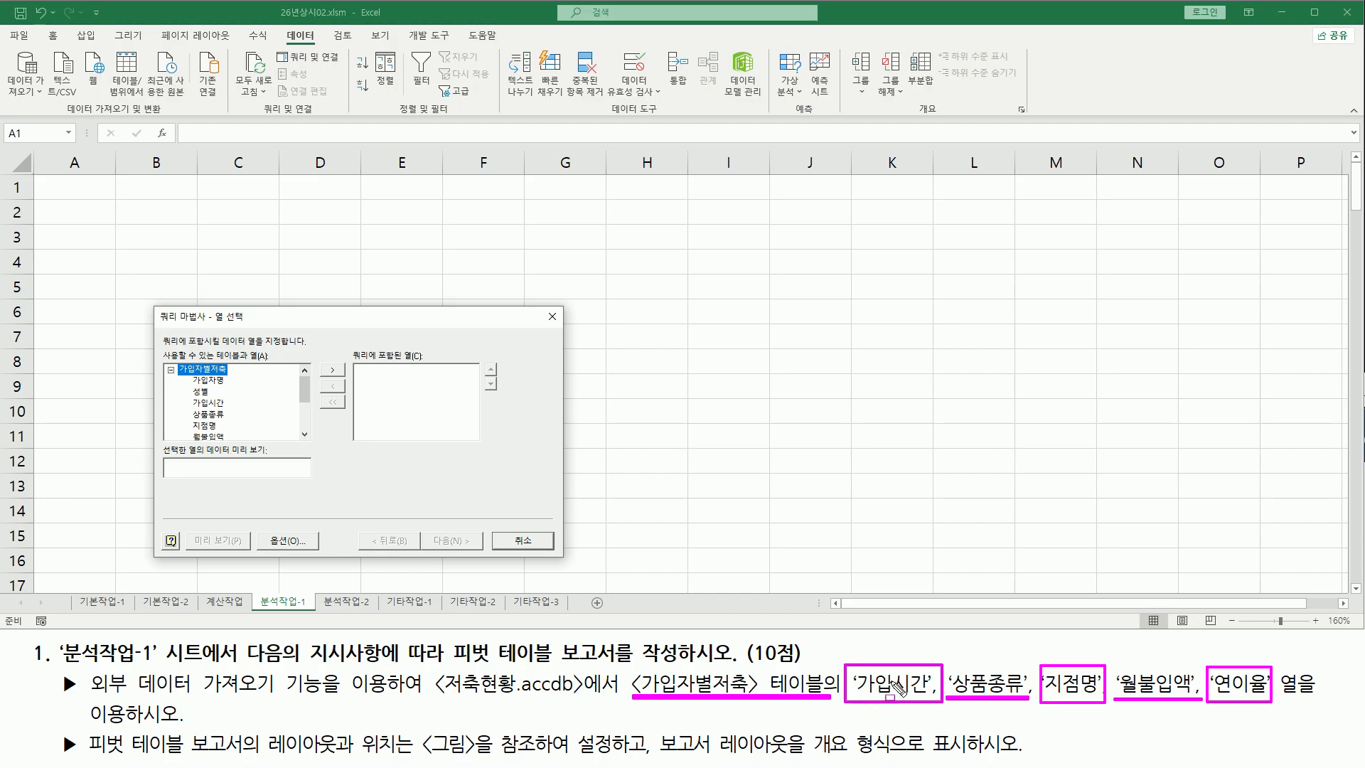
pyautogui.moveTo(93, 724); pyautogui.dragTo(186, 724)
pyautogui.press('Escape')
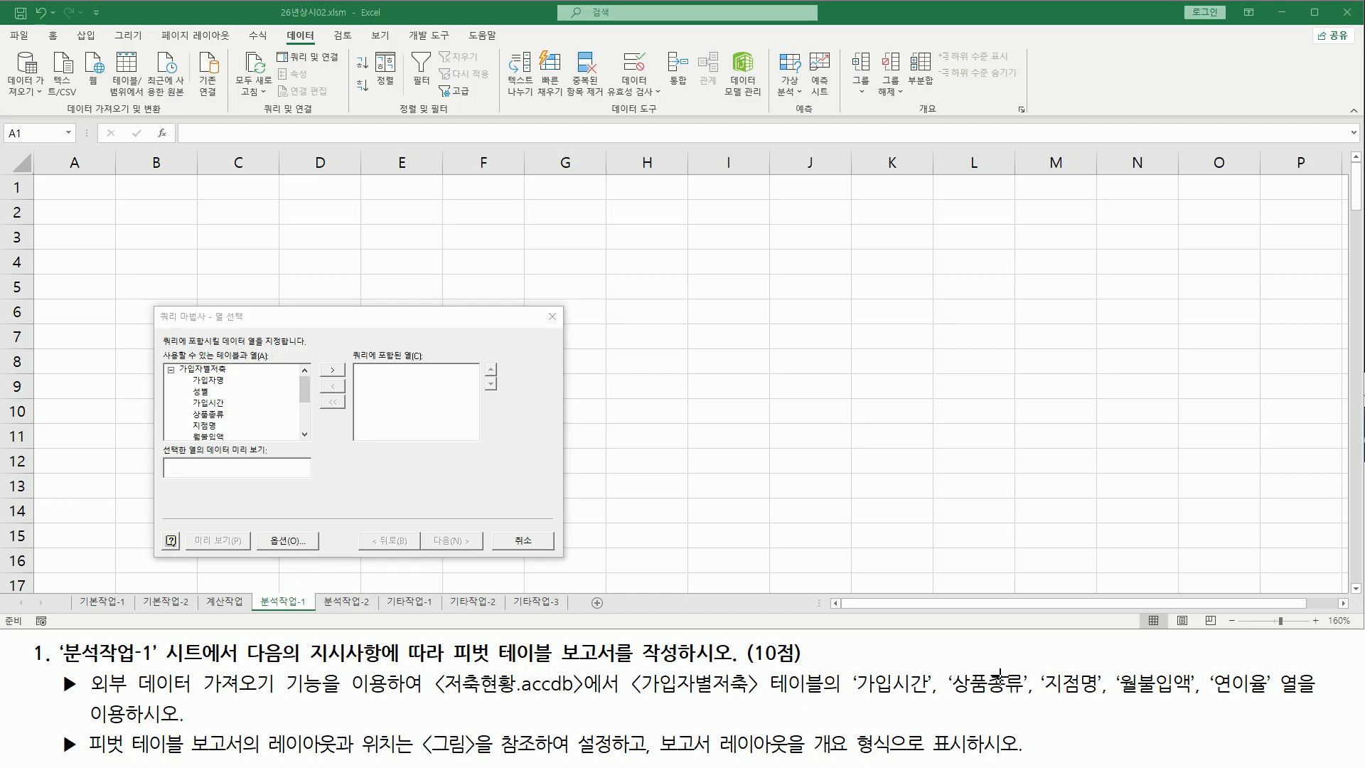
# Add the 가입시간, 상품종류, 지점명, 월불입액 and 연이율 columns to the query and continue the wizard
pyautogui.click(213, 404)
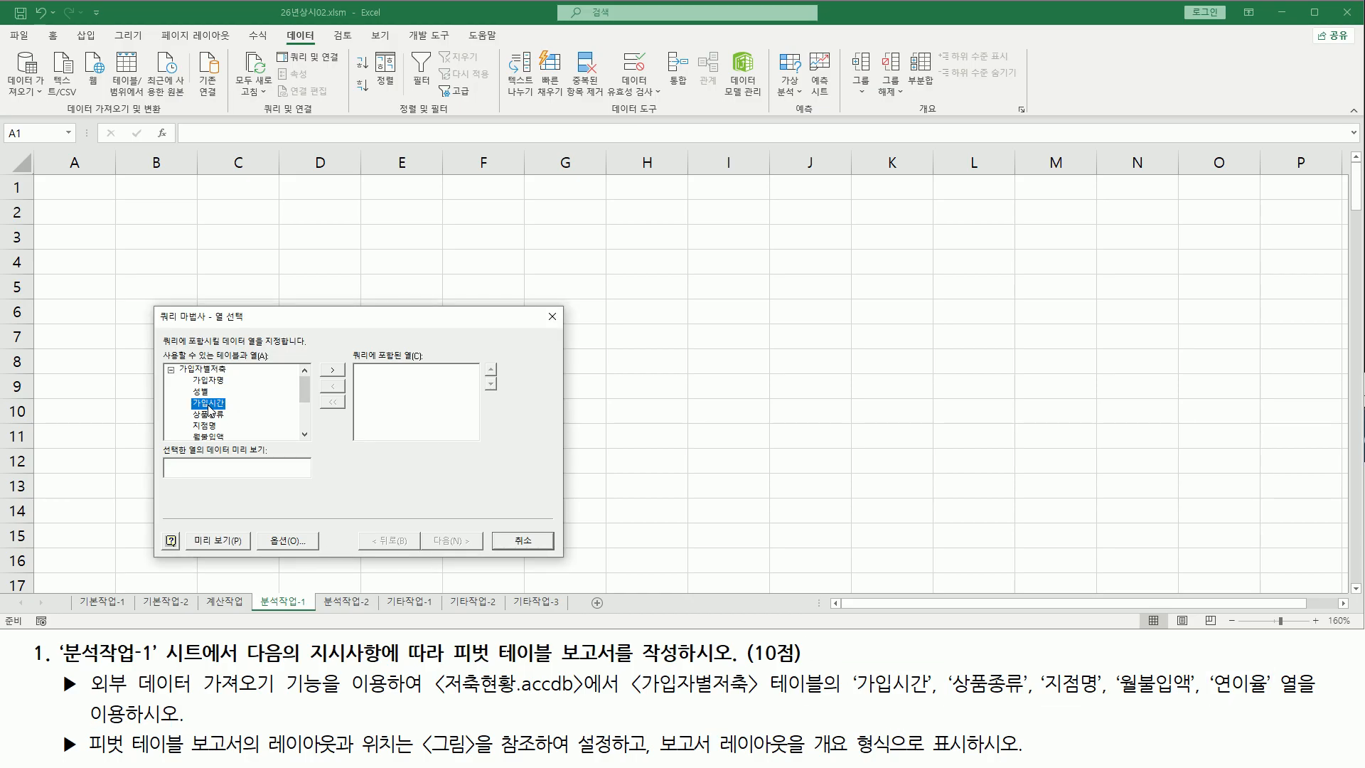
pyautogui.doubleClick(210, 405)
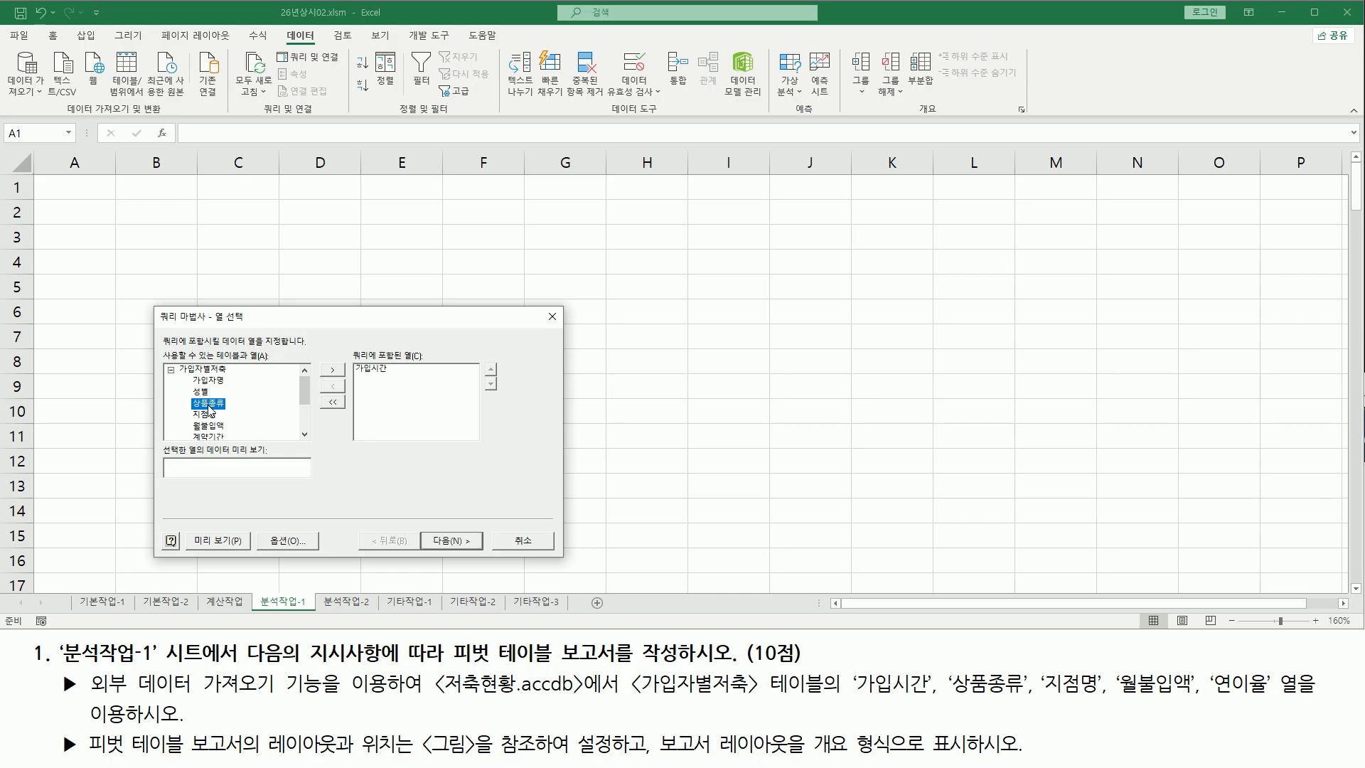
pyautogui.doubleClick(210, 404)
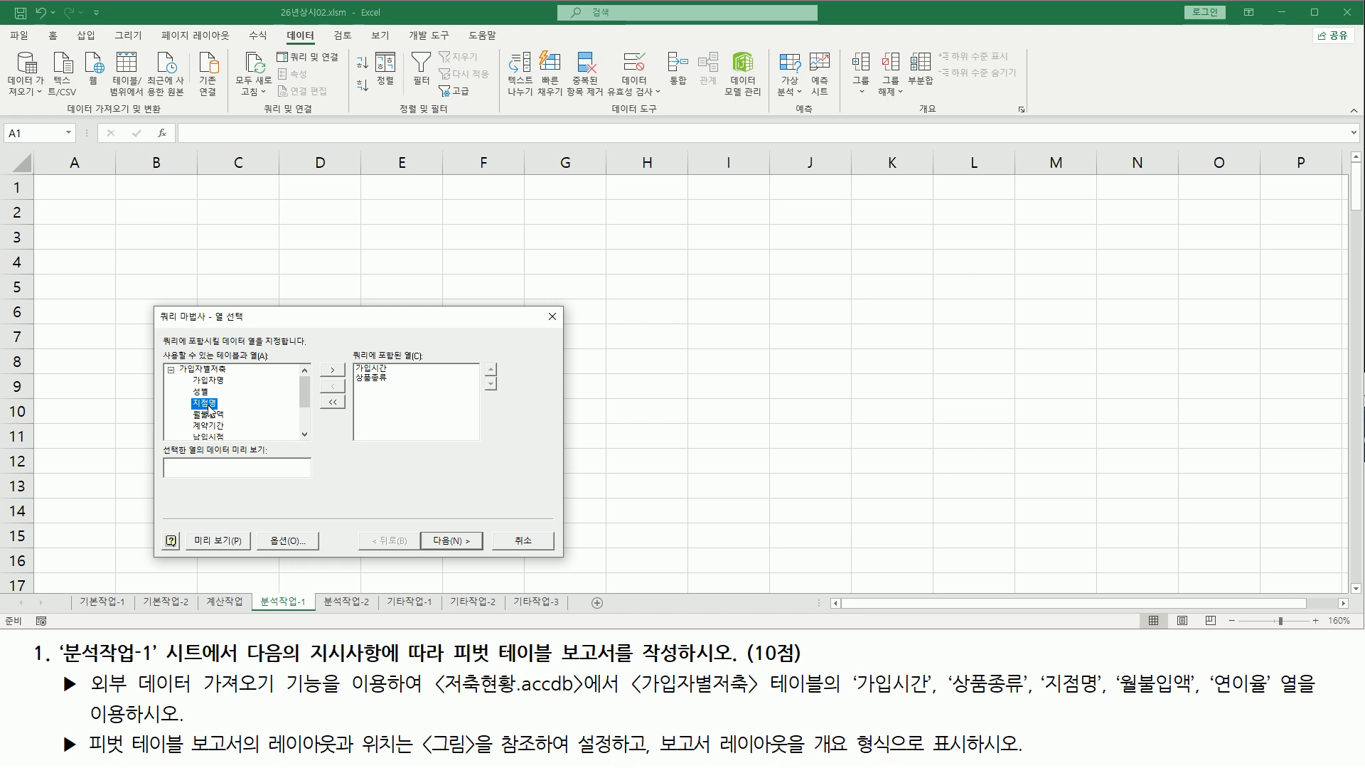
pyautogui.doubleClick(210, 404)
pyautogui.doubleClick(209, 405)
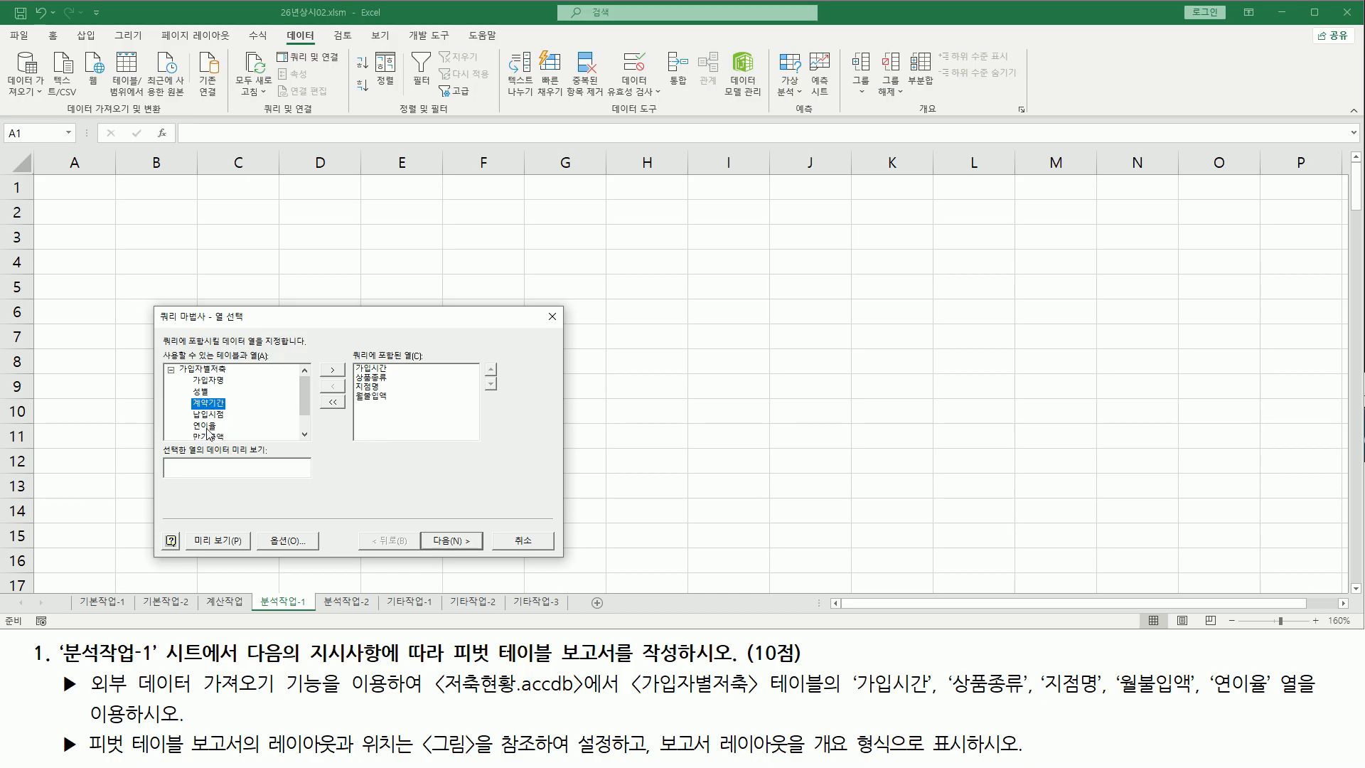
pyautogui.click(195, 426)
pyautogui.doubleClick(207, 427)
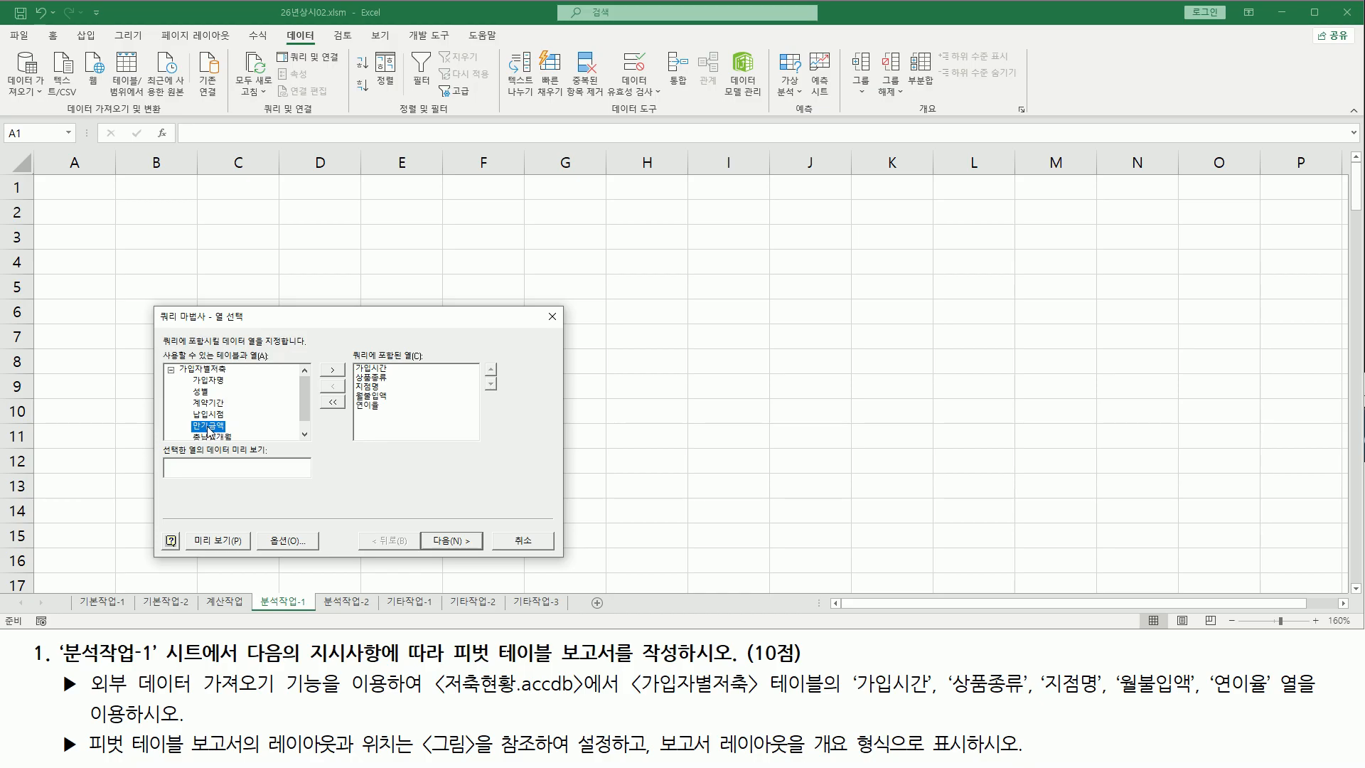
pyautogui.moveTo(854, 696); pyautogui.dragTo(1273, 697)
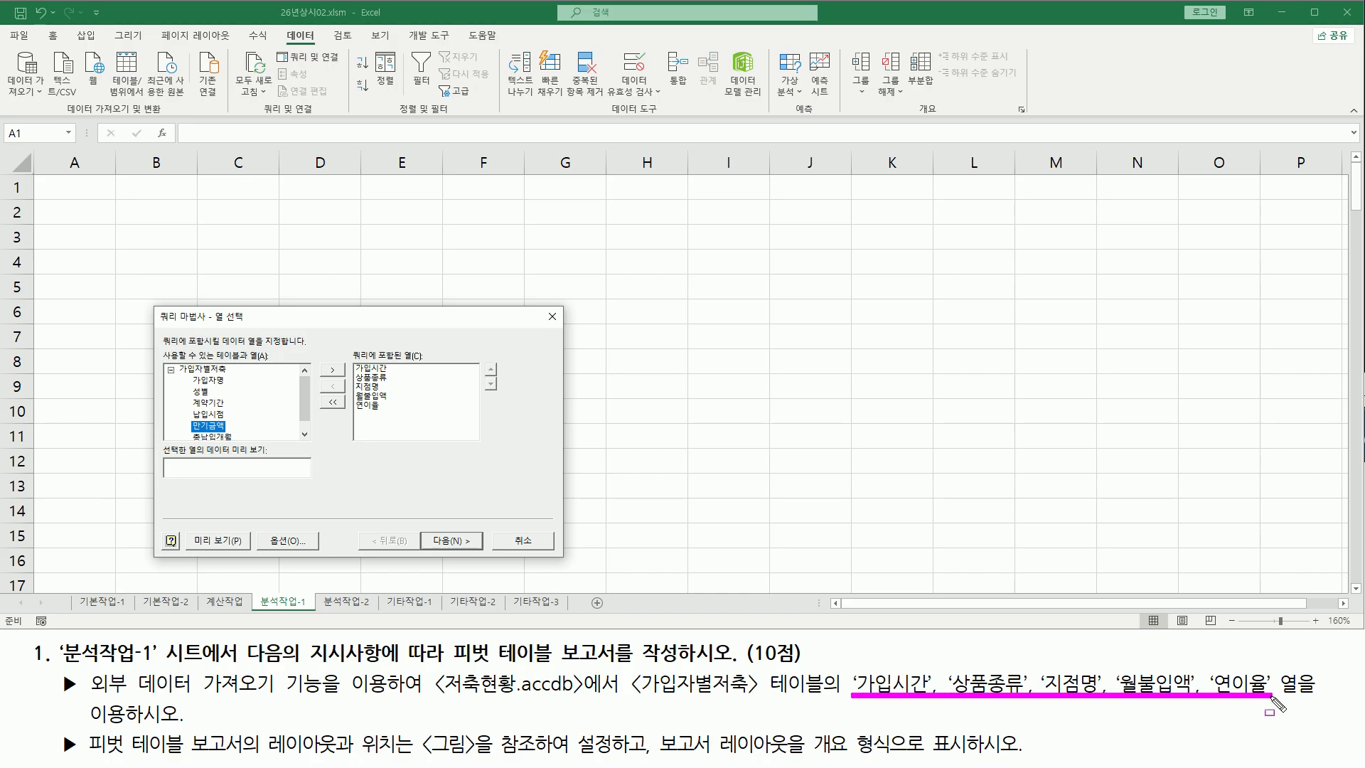
pyautogui.moveTo(348, 358); pyautogui.dragTo(393, 413)
pyautogui.moveTo(421, 532); pyautogui.dragTo(484, 548)
pyautogui.click(454, 542)
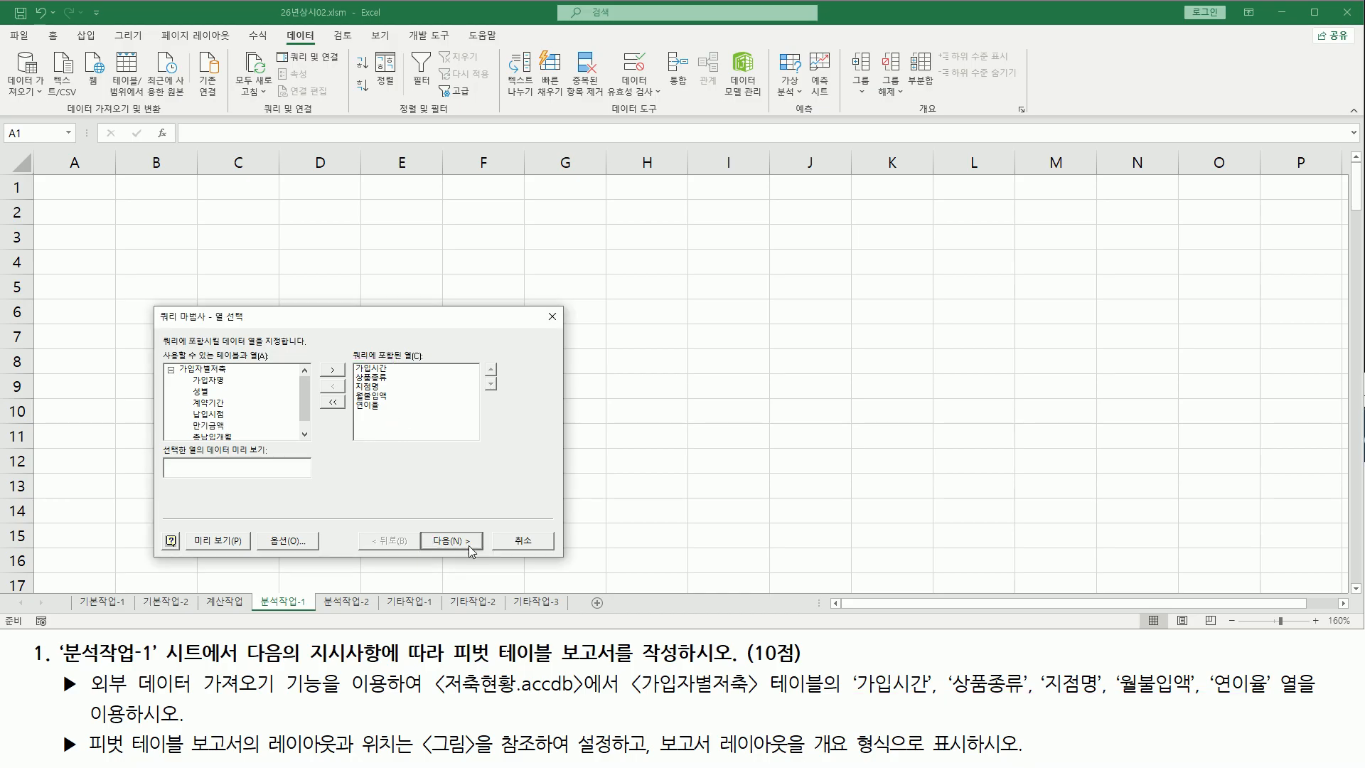
# Skip the data filter page without setting any filter conditions
pyautogui.moveTo(210, 322); pyautogui.dragTo(262, 322)
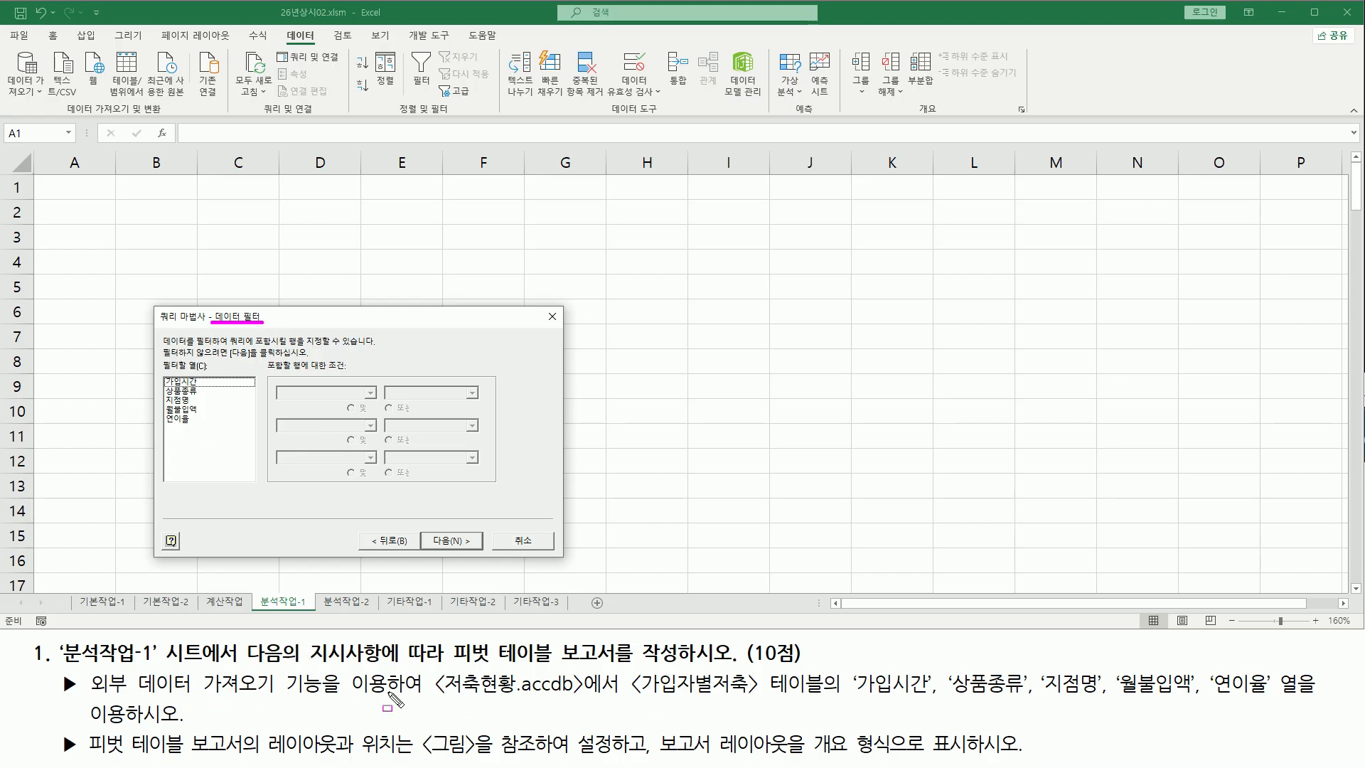
pyautogui.moveTo(419, 526); pyautogui.dragTo(495, 554)
pyautogui.press('Escape')
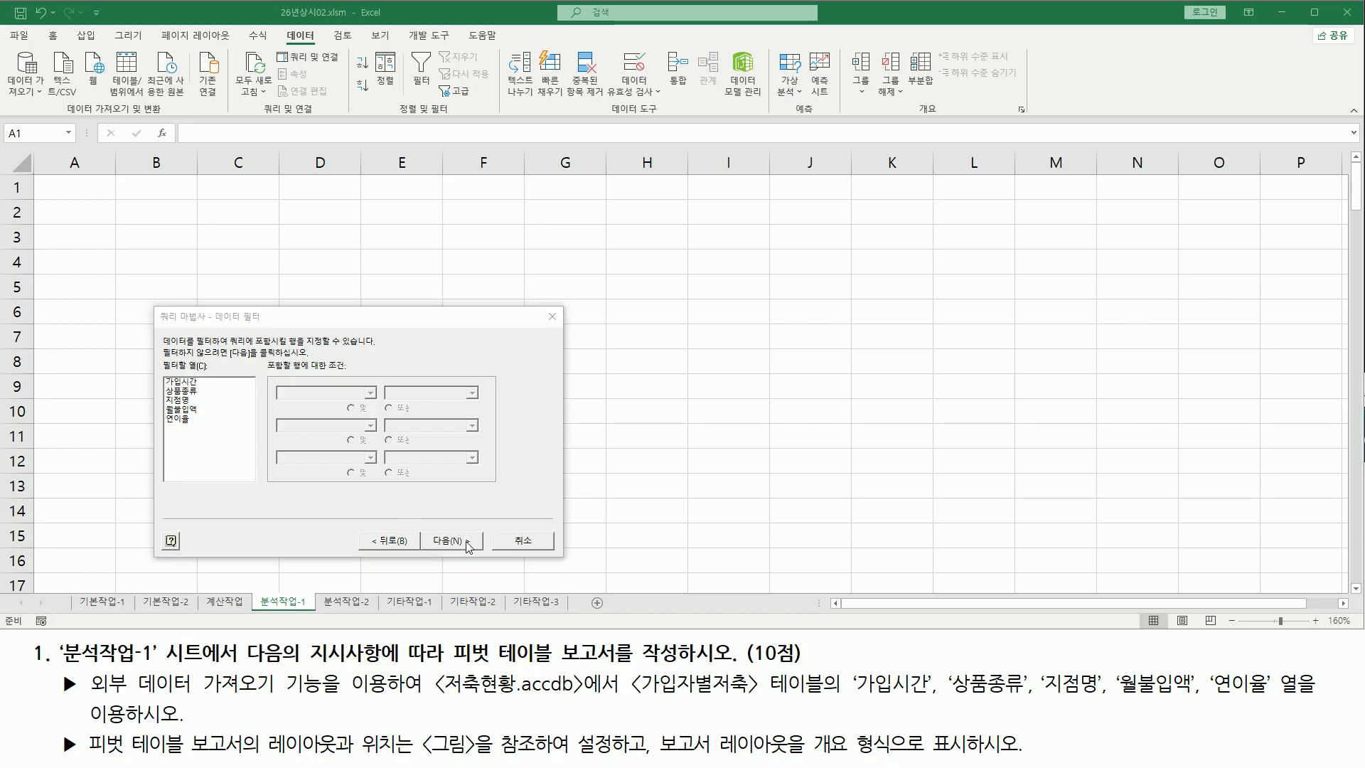
pyautogui.click(467, 544)
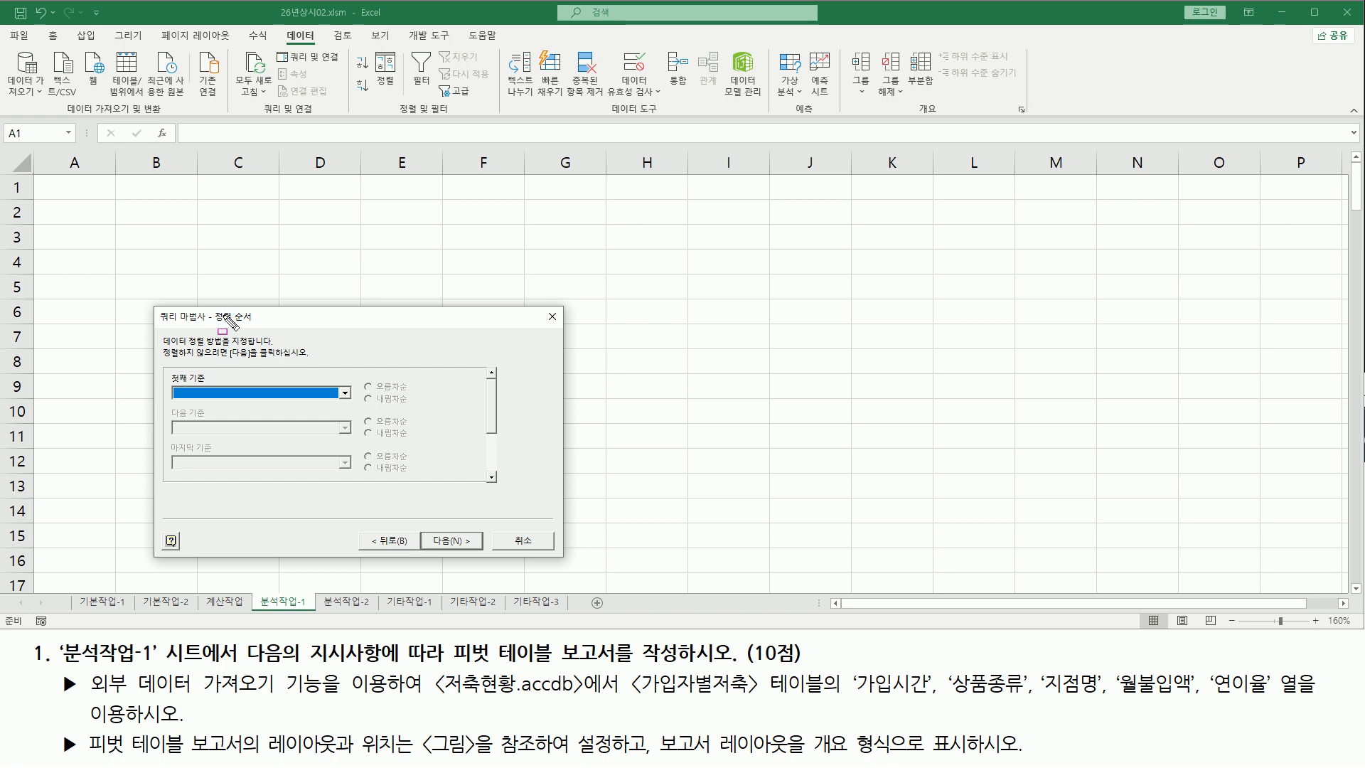
# Skip the sort order page without choosing any sort columns
pyautogui.moveTo(210, 326); pyautogui.dragTo(255, 325)
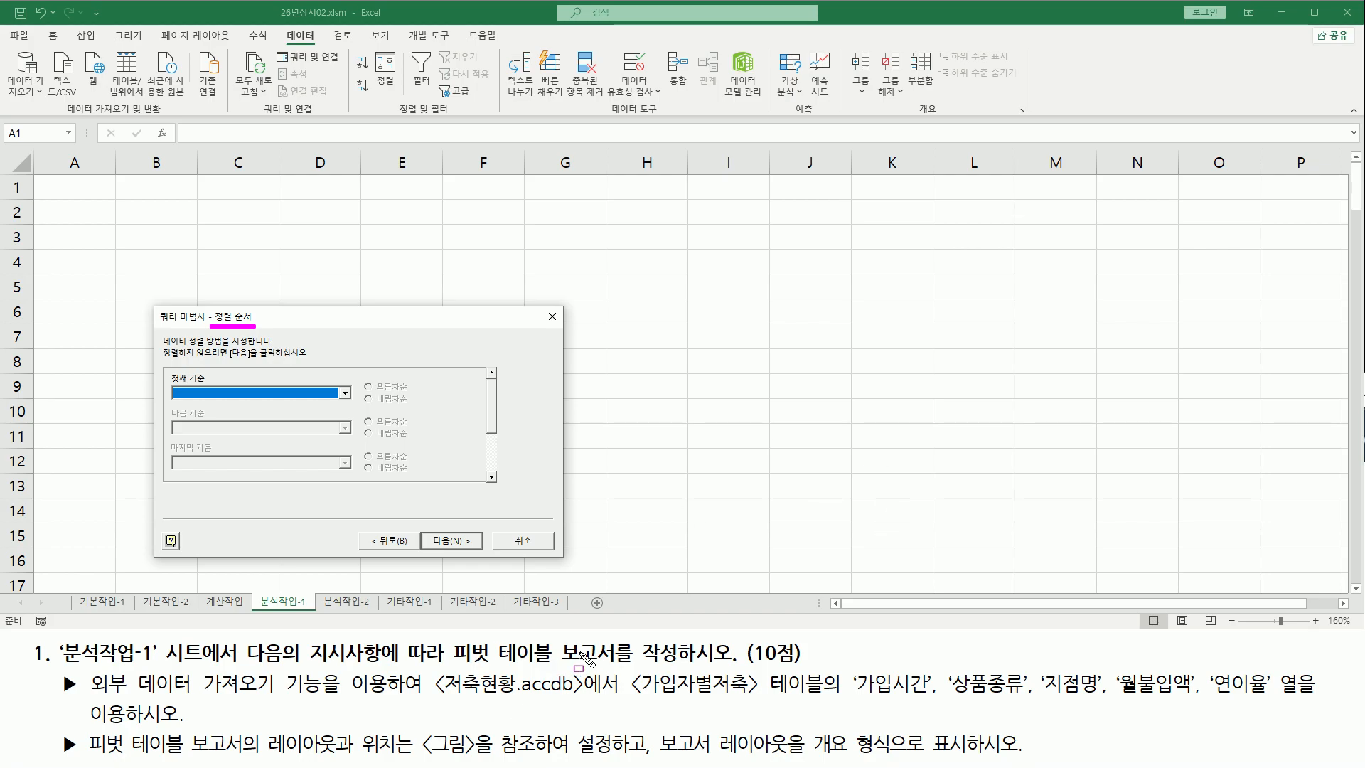
pyautogui.moveTo(424, 532); pyautogui.dragTo(419, 560)
pyautogui.click(451, 540)
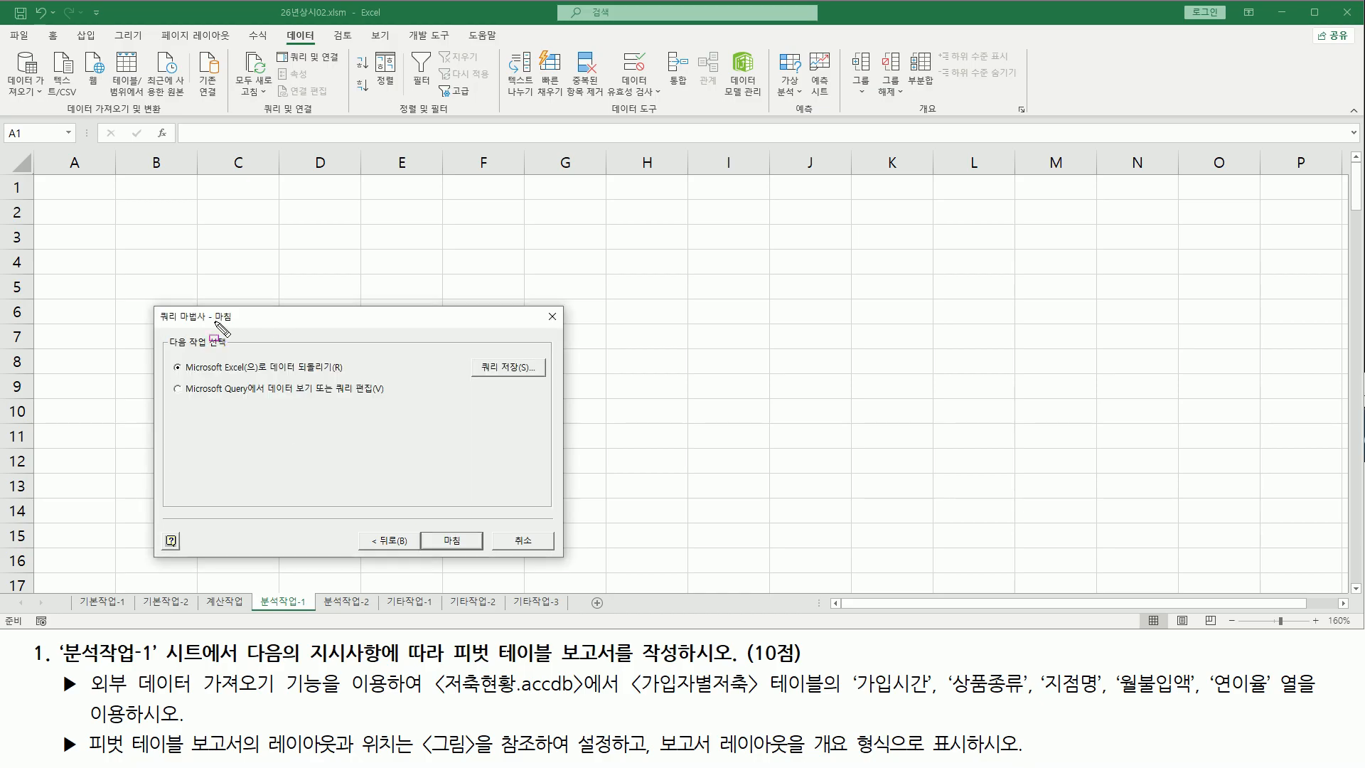
# Finish the query wizard with the option to return the data to Microsoft Excel
pyautogui.moveTo(208, 325); pyautogui.dragTo(237, 325)
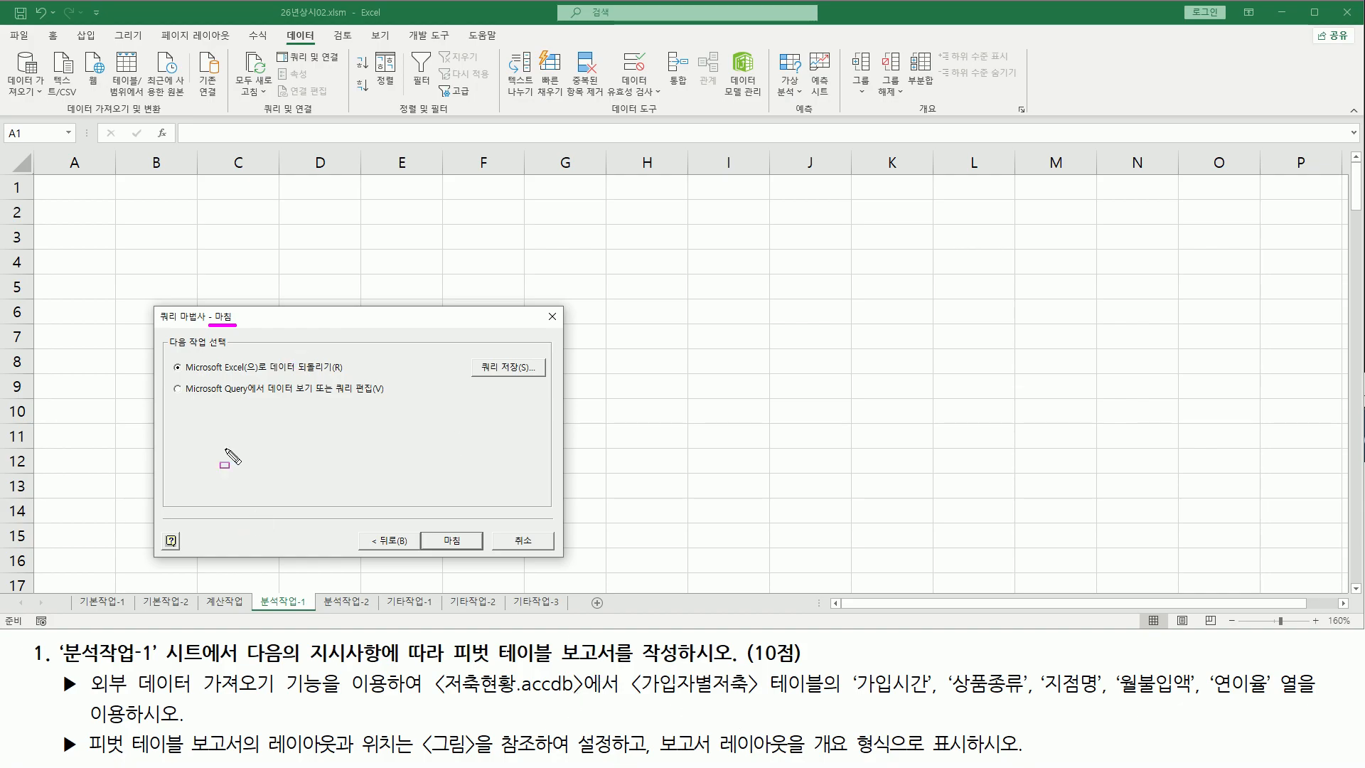
pyautogui.moveTo(186, 375); pyautogui.dragTo(266, 376)
pyautogui.moveTo(174, 366); pyautogui.dragTo(186, 377)
pyautogui.moveTo(424, 527); pyautogui.dragTo(481, 555)
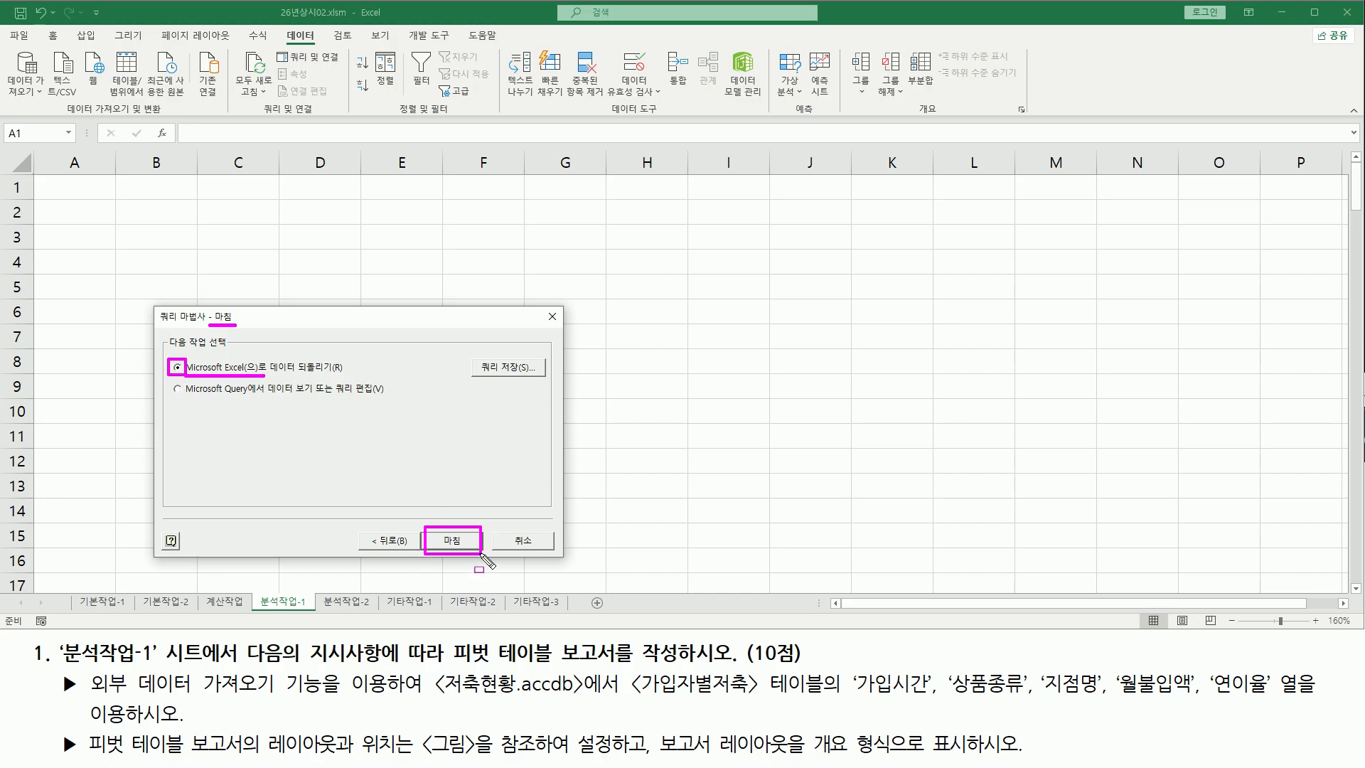
pyautogui.press('Escape')
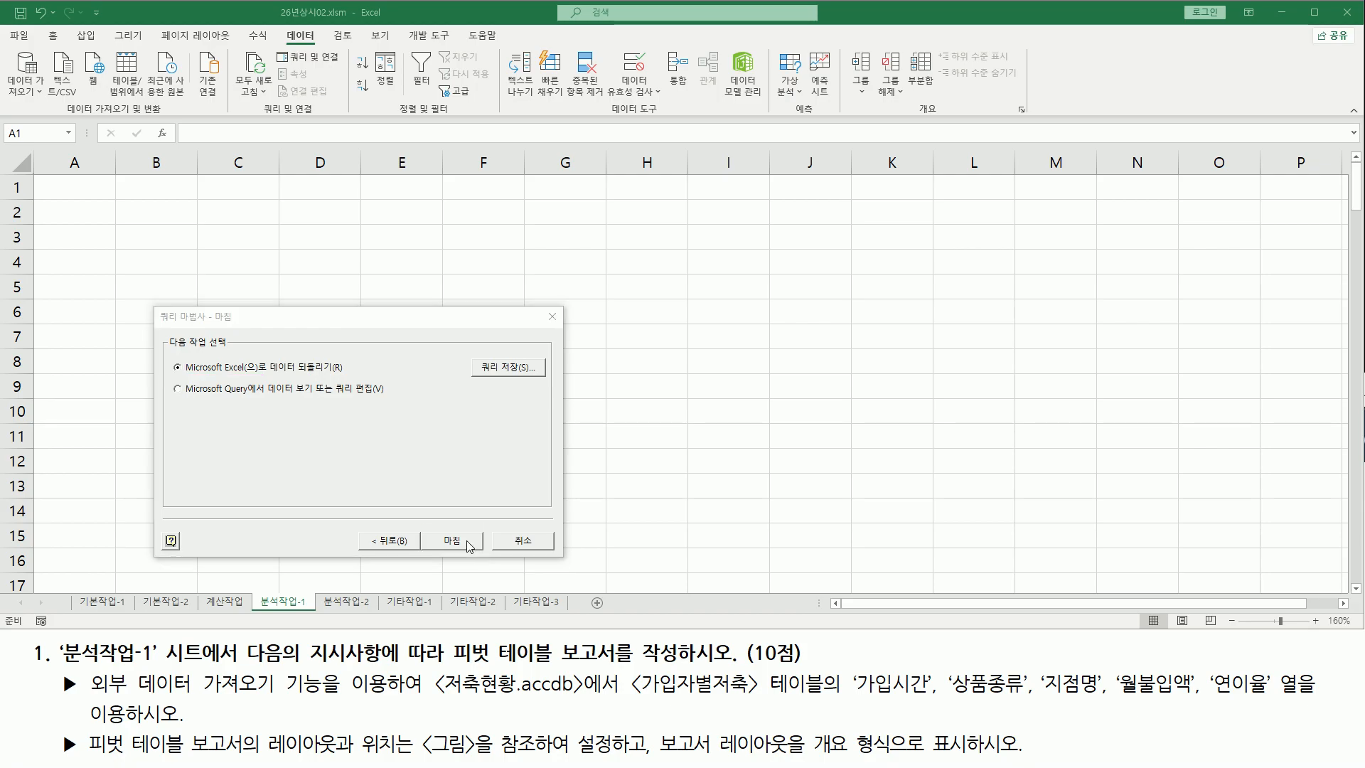
pyautogui.click(467, 544)
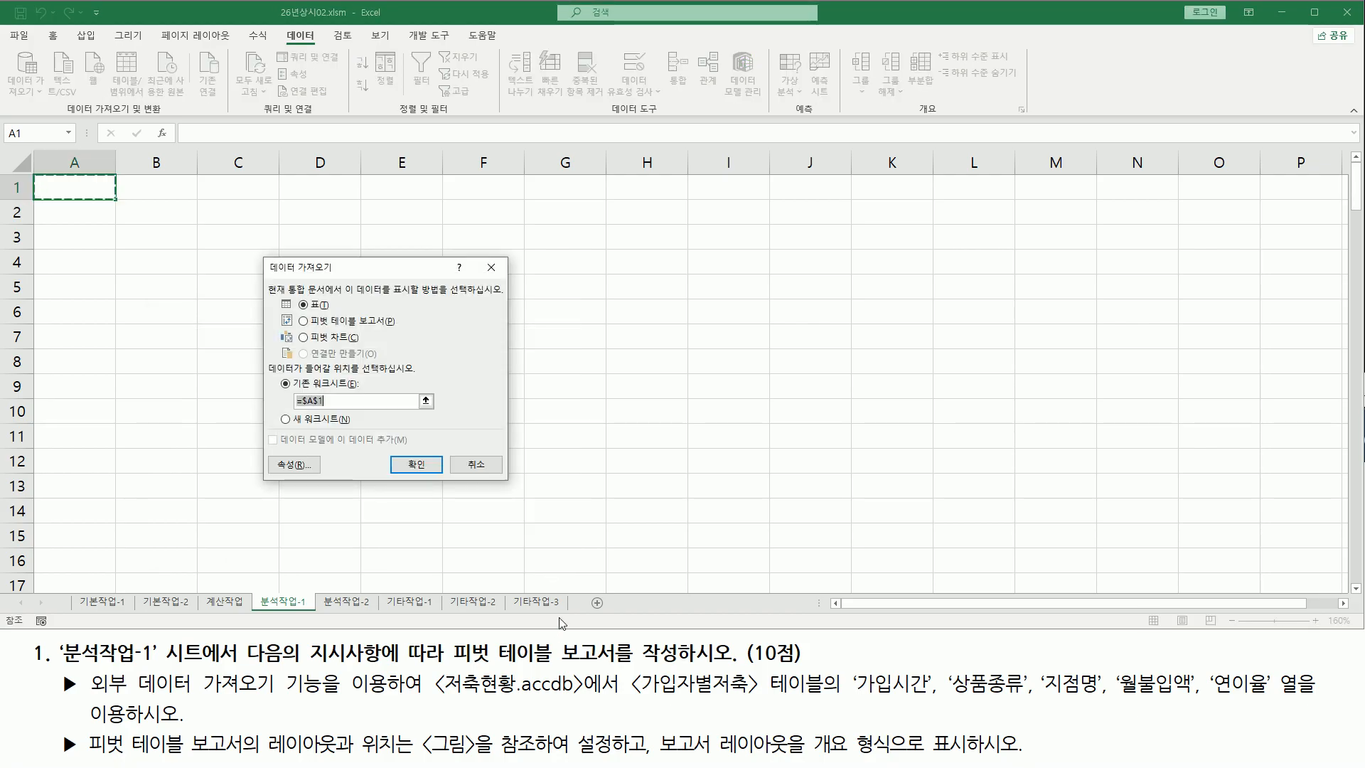
# Choose to display the imported data as a pivot table report
pyautogui.hotkey('ctrl', '2')
pyautogui.moveTo(264, 255)
pyautogui.mouseDown()
pyautogui.moveTo(317, 423)
pyautogui.moveTo(511, 488)
pyautogui.mouseUp()
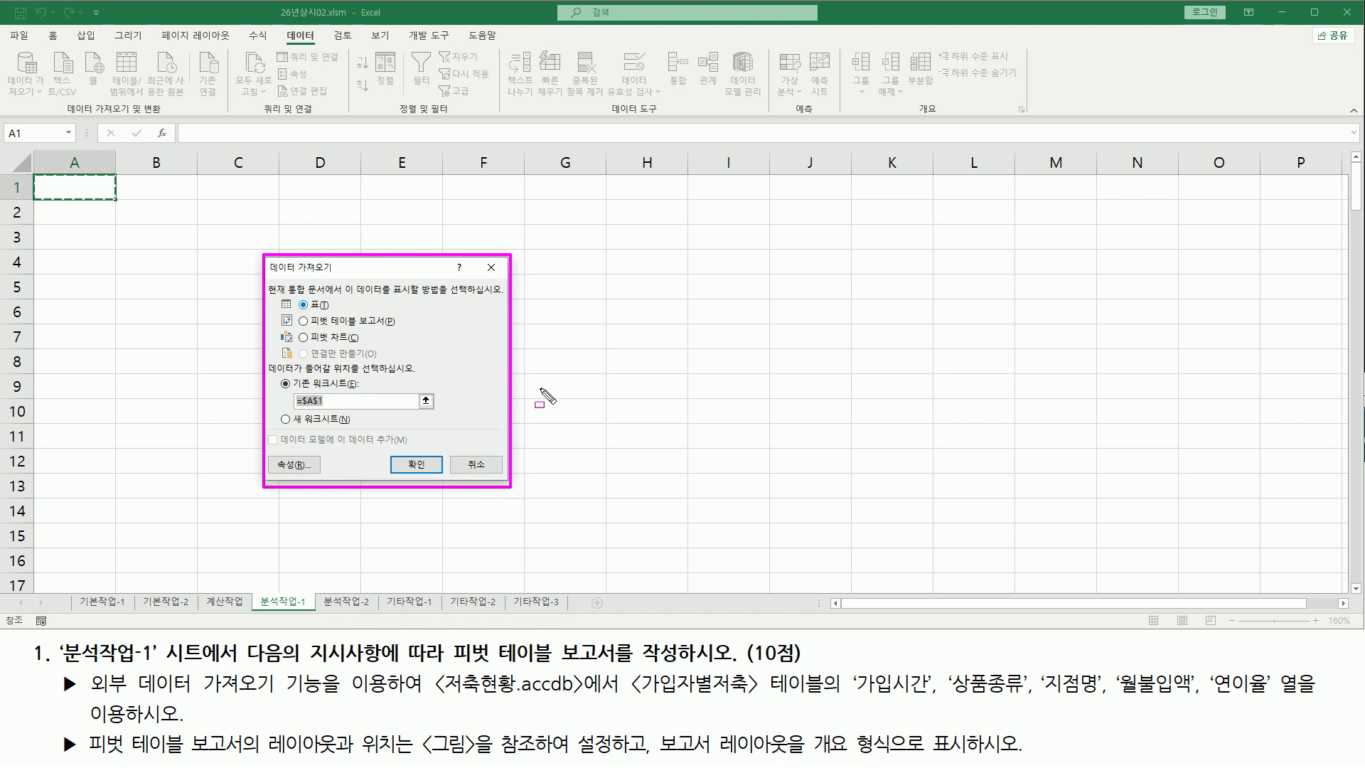
pyautogui.press('Escape')
pyautogui.moveTo(266, 281)
pyautogui.mouseDown()
pyautogui.moveTo(300, 298)
pyautogui.moveTo(496, 297)
pyautogui.mouseUp()
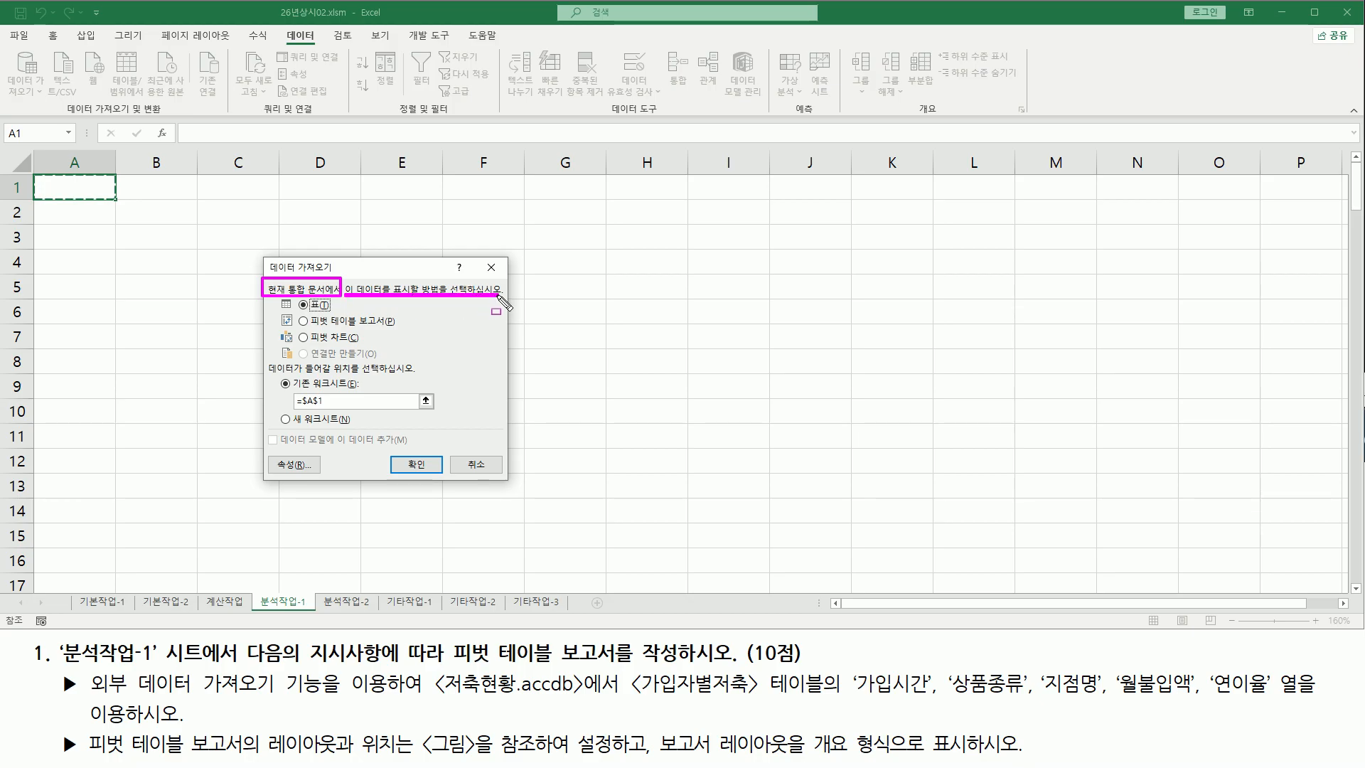
pyautogui.press('Escape')
pyautogui.hotkey('ctrl', '2')
pyautogui.moveTo(293, 311); pyautogui.dragTo(405, 330)
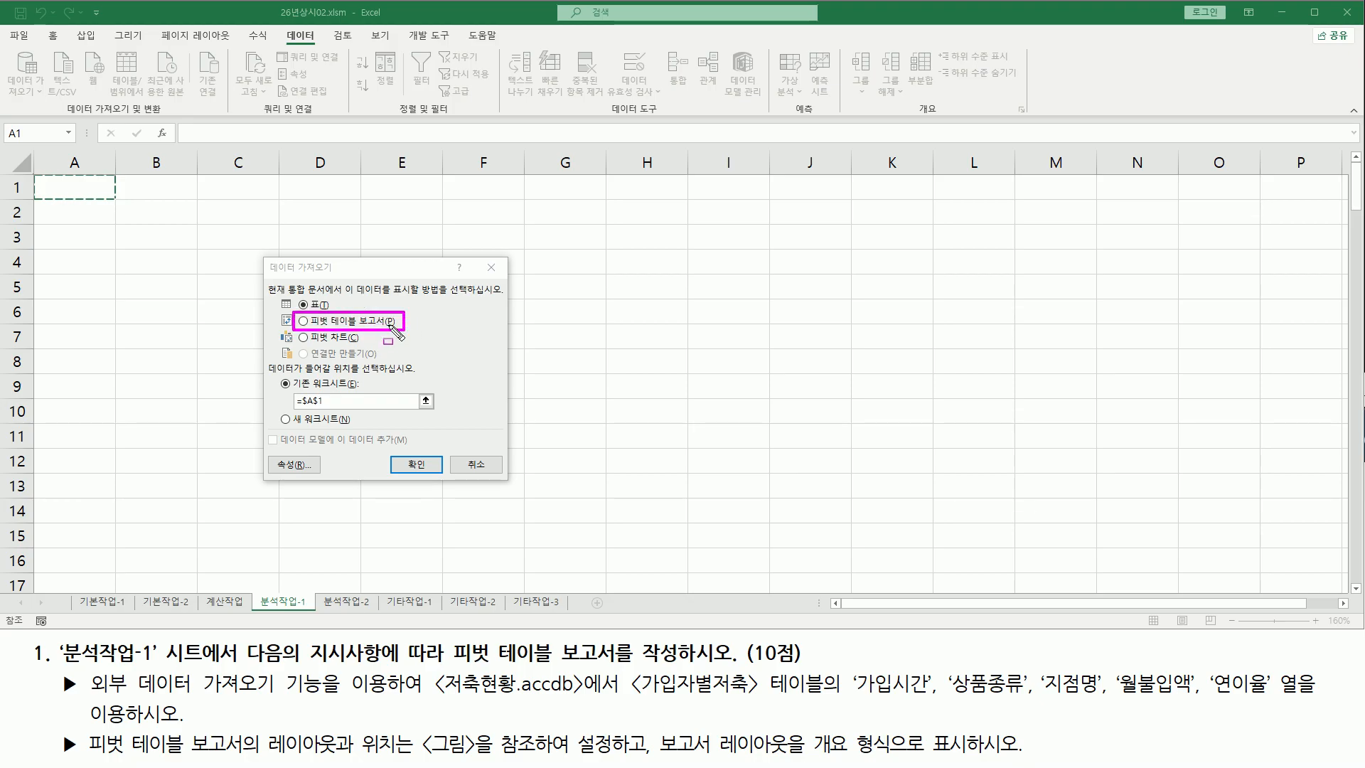
pyautogui.press('Escape')
pyautogui.click(359, 323)
pyautogui.hotkey('ctrl', '2')
pyautogui.moveTo(265, 283); pyautogui.dragTo(506, 358)
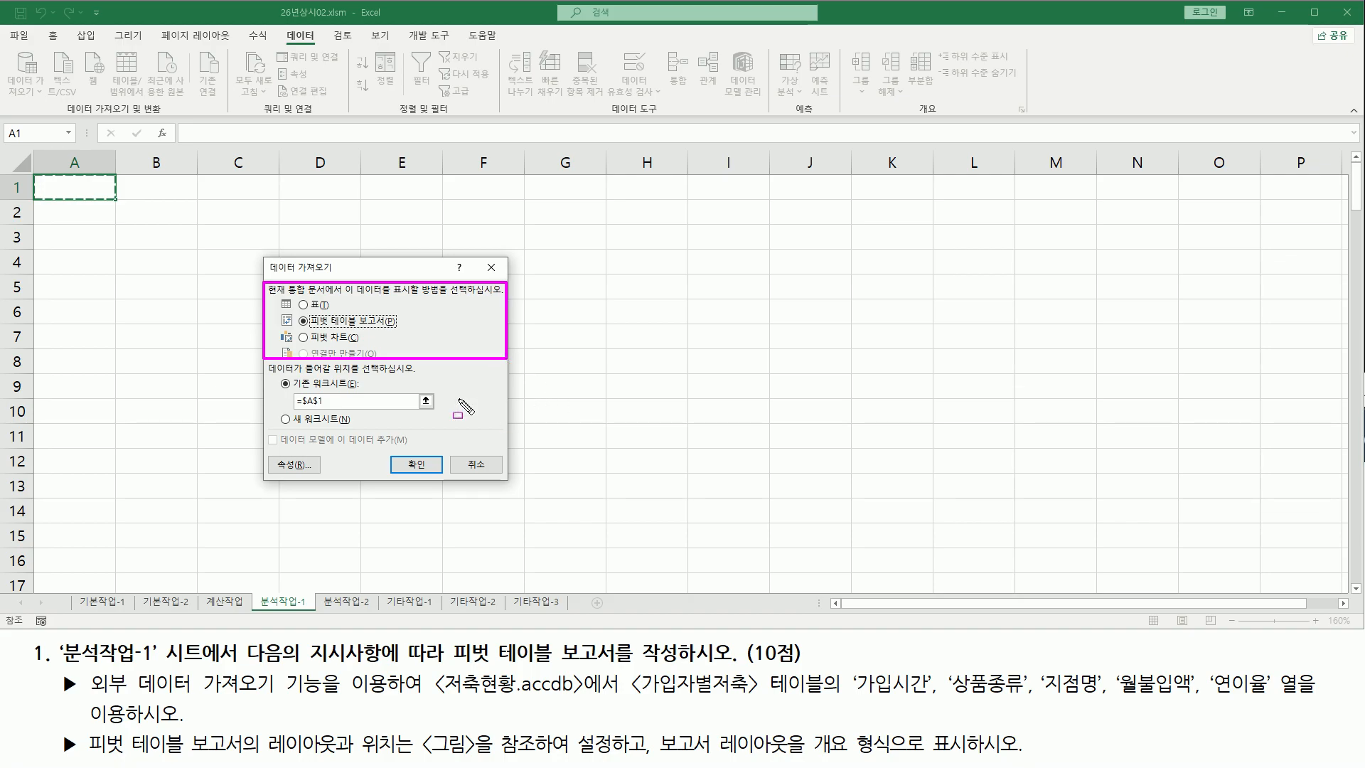
pyautogui.moveTo(266, 374); pyautogui.dragTo(415, 375)
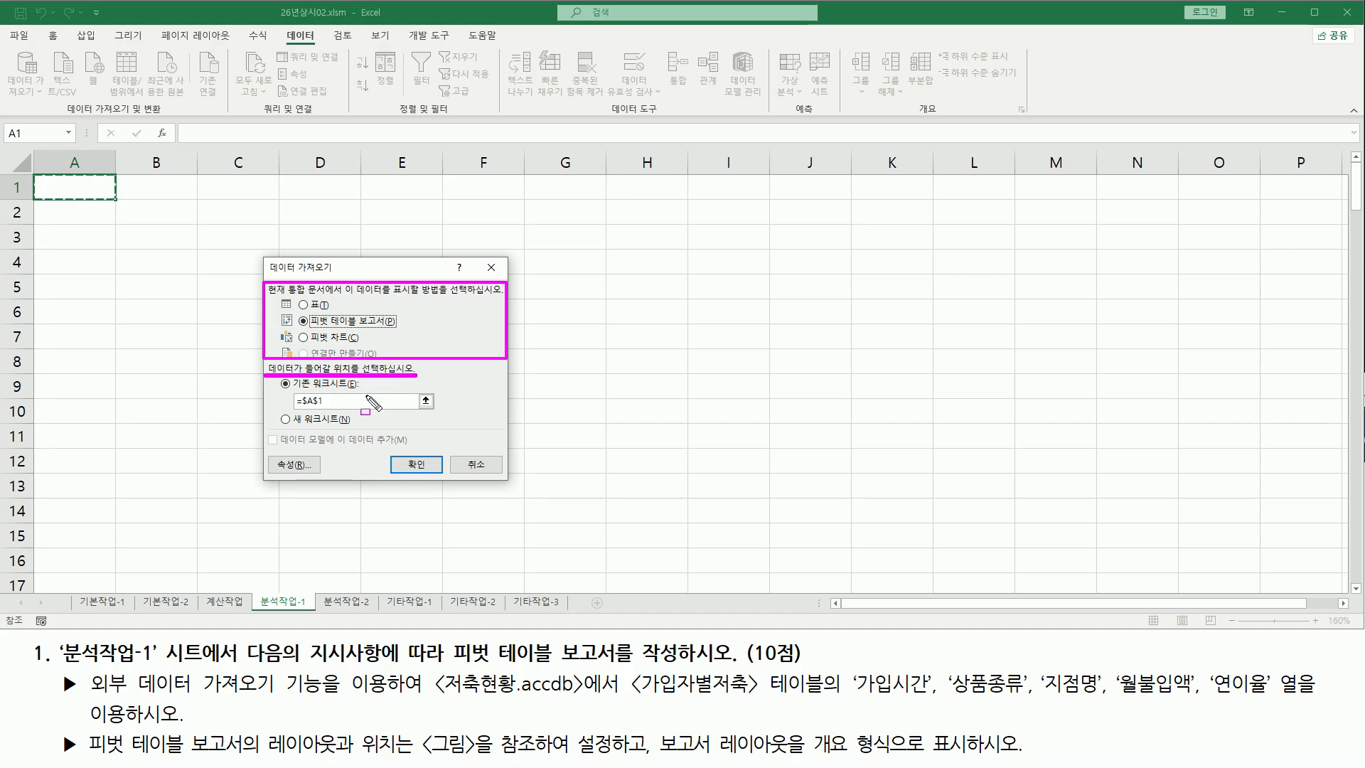
pyautogui.press('Escape')
pyautogui.moveTo(295, 314); pyautogui.dragTo(403, 328)
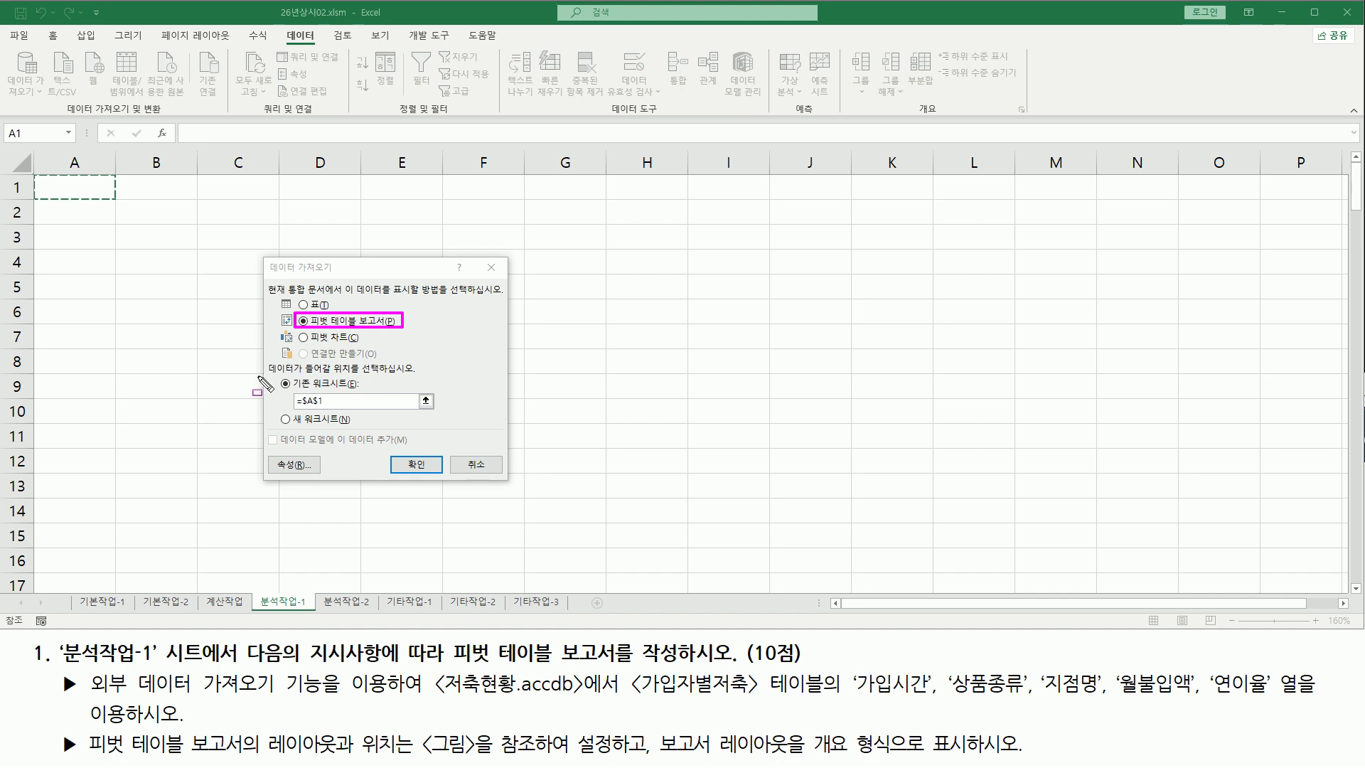
pyautogui.moveTo(262, 361)
pyautogui.mouseDown()
pyautogui.moveTo(296, 381)
pyautogui.moveTo(423, 393)
pyautogui.moveTo(442, 433)
pyautogui.mouseUp()
pyautogui.press('Escape')
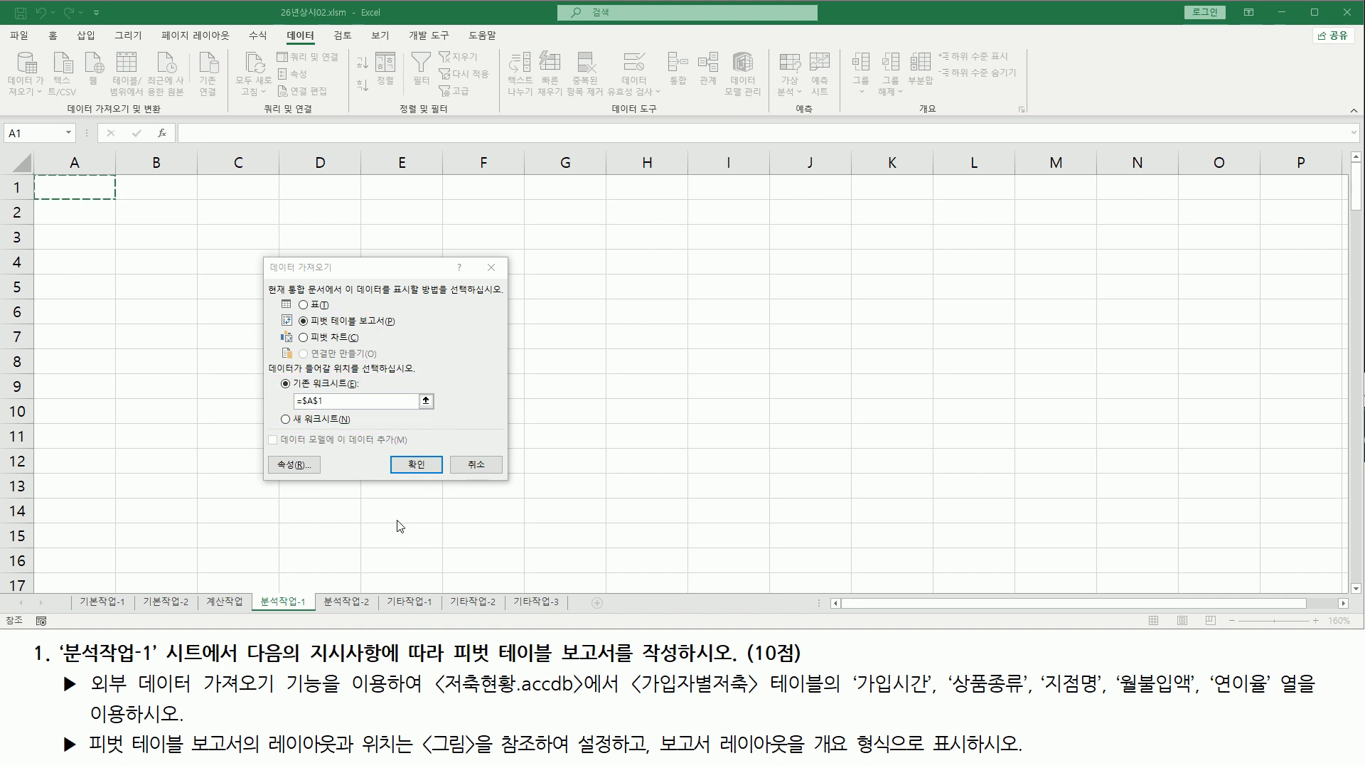
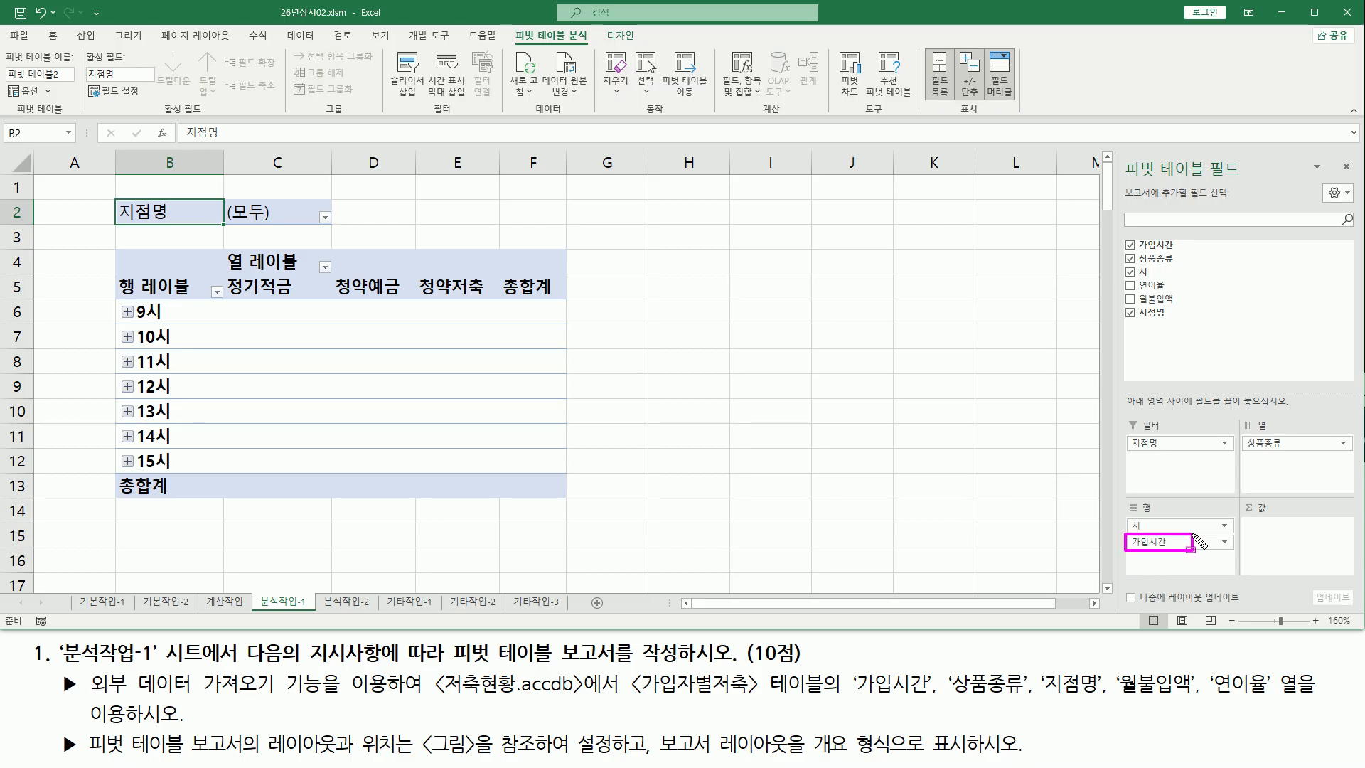
pyautogui.moveTo(1192, 534); pyautogui.dragTo(1237, 535)
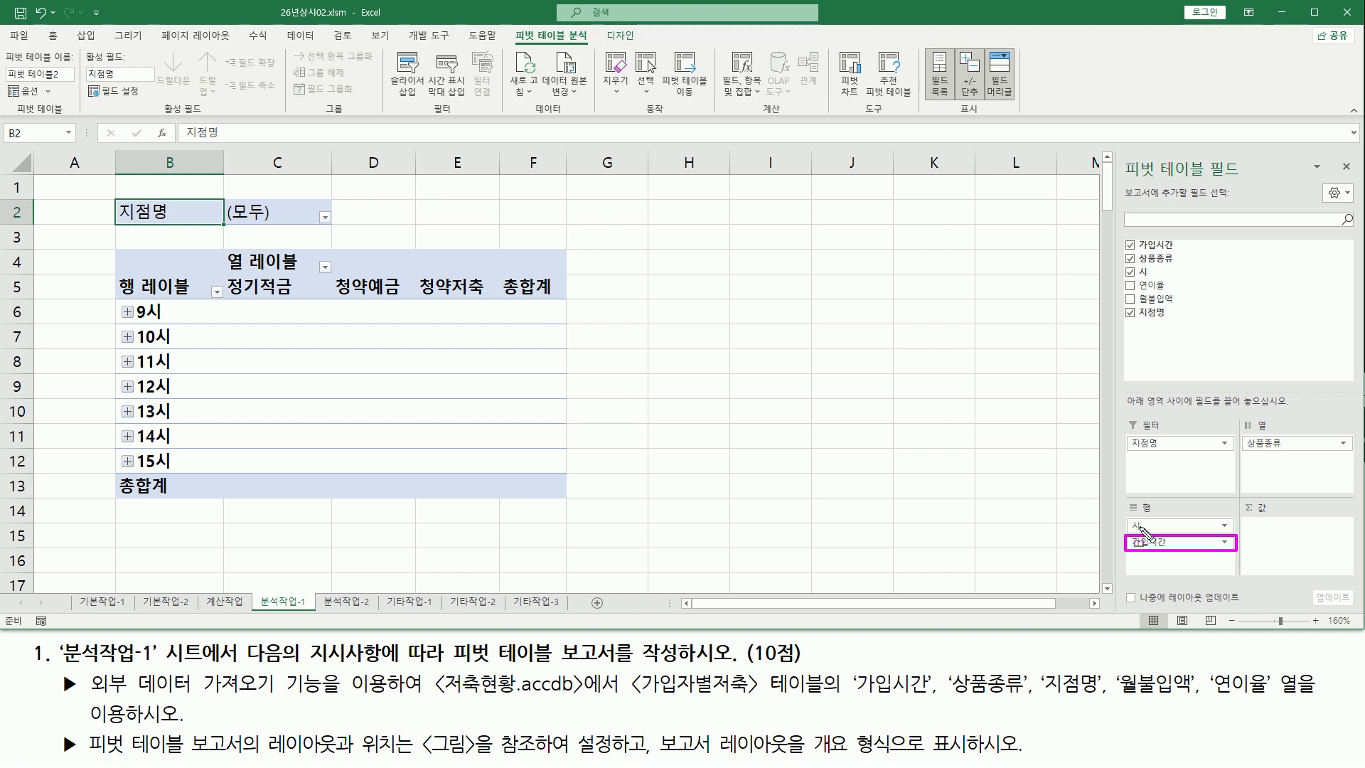
pyautogui.moveTo(1119, 513)
pyautogui.mouseDown()
pyautogui.moveTo(1141, 542)
pyautogui.moveTo(1233, 537)
pyautogui.moveTo(1237, 549)
pyautogui.mouseUp()
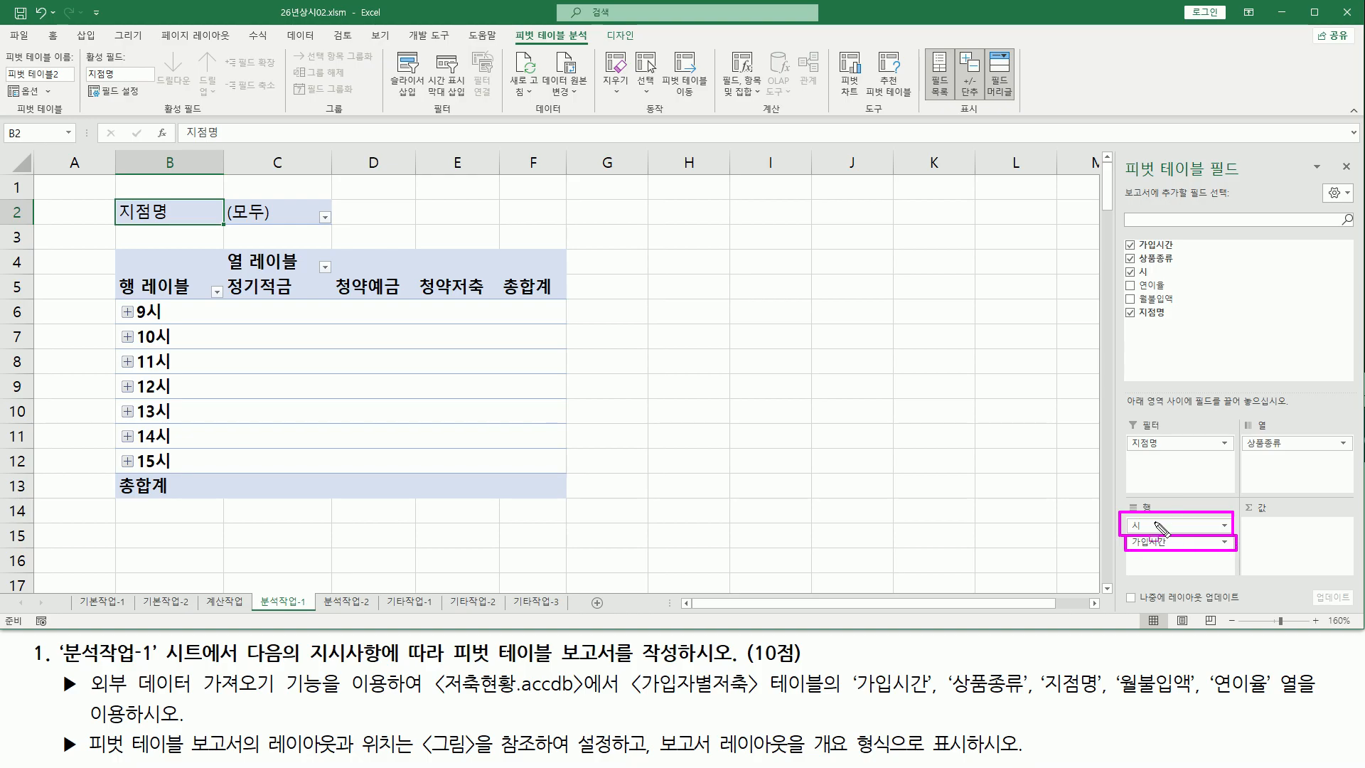
pyautogui.press('Escape')
pyautogui.moveTo(1125, 517)
pyautogui.mouseDown()
pyautogui.moveTo(1145, 535)
pyautogui.moveTo(1230, 533)
pyautogui.mouseUp()
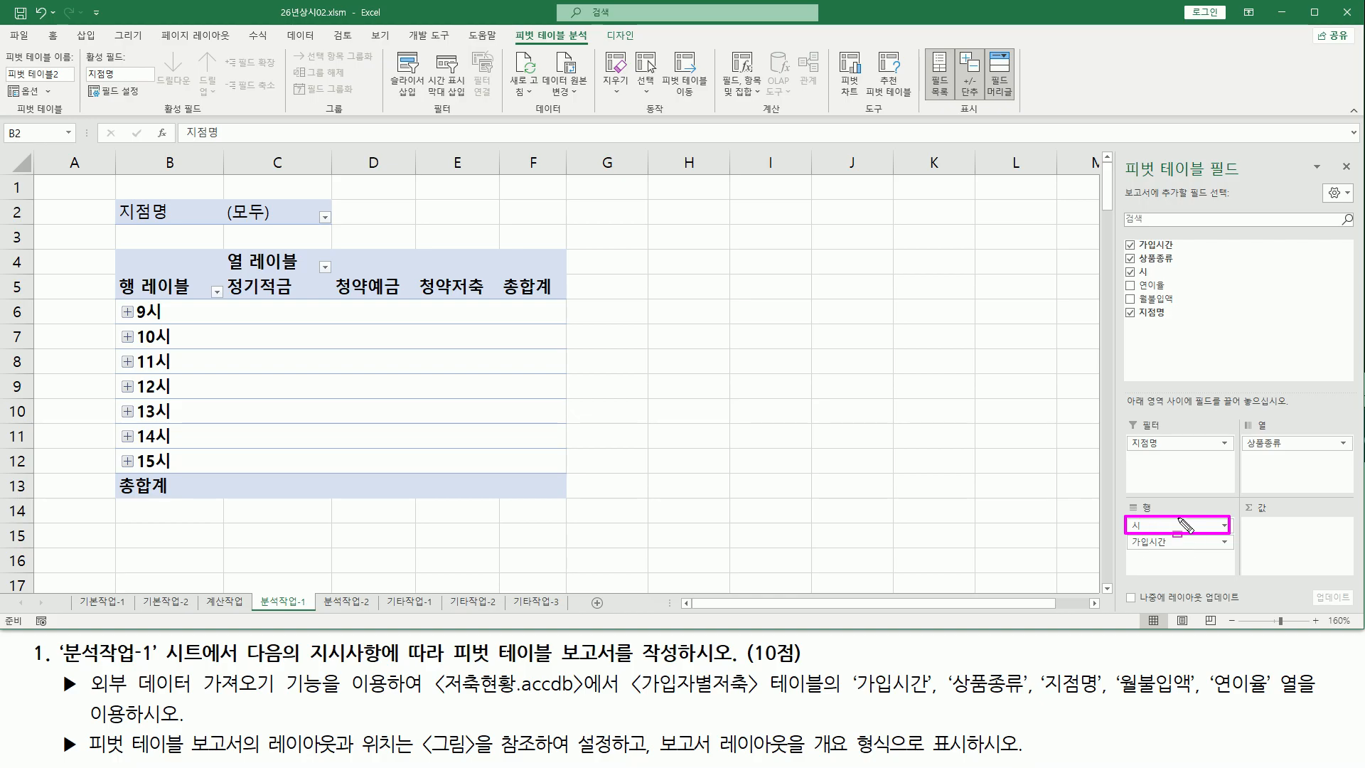
pyautogui.press('Escape')
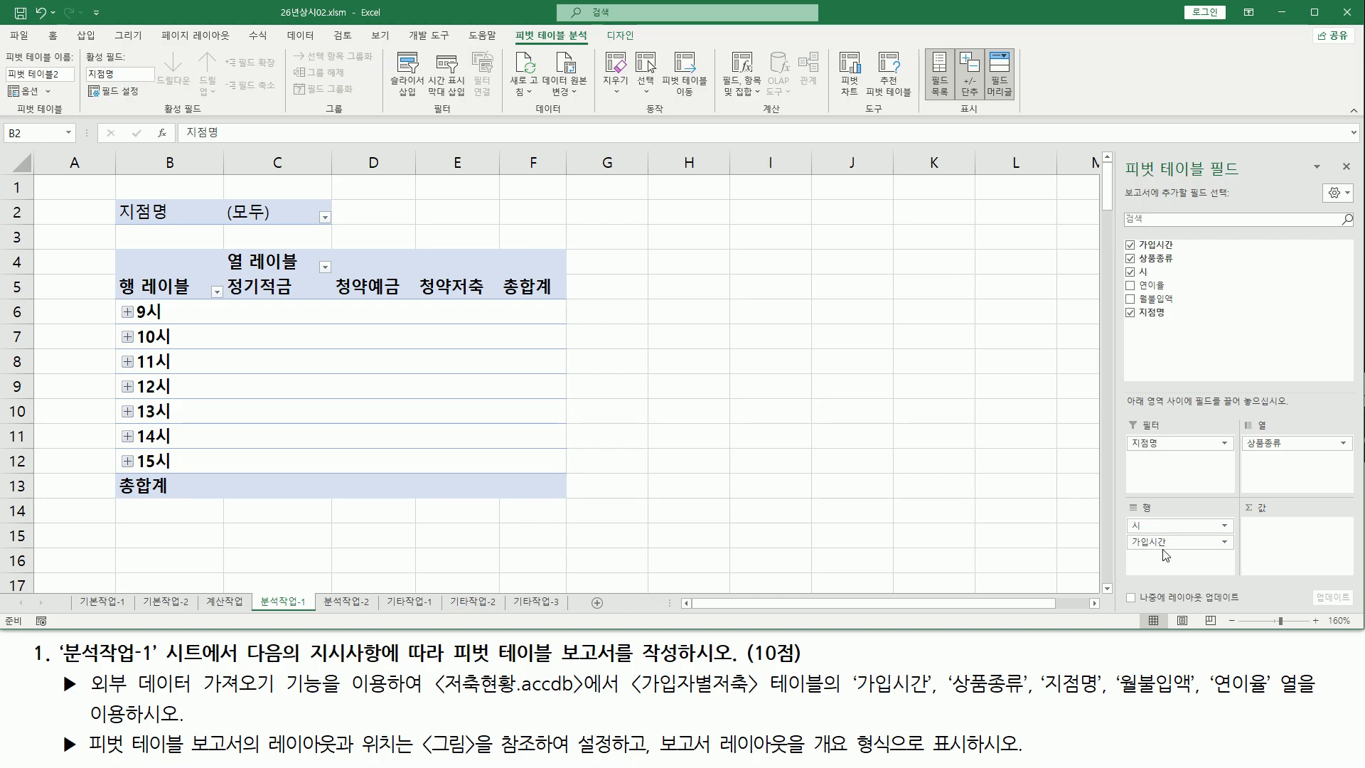
pyautogui.moveTo(1128, 517)
pyautogui.mouseDown()
pyautogui.moveTo(1174, 534)
pyautogui.moveTo(1234, 518)
pyautogui.mouseUp()
# Add the 월불입액 and 연이율 fields to the pivot table's values area
pyautogui.moveTo(1174, 304); pyautogui.dragTo(1298, 552)
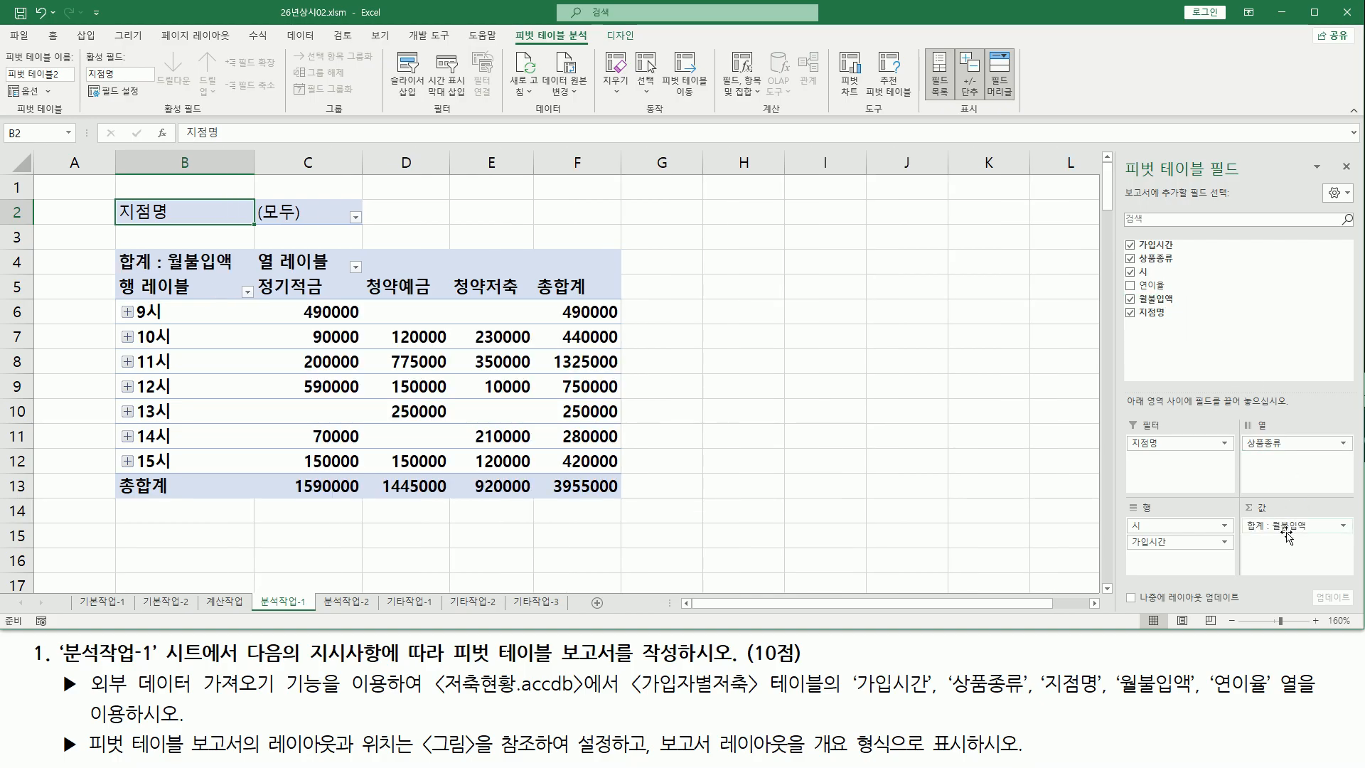
pyautogui.moveTo(1178, 286); pyautogui.dragTo(1305, 548)
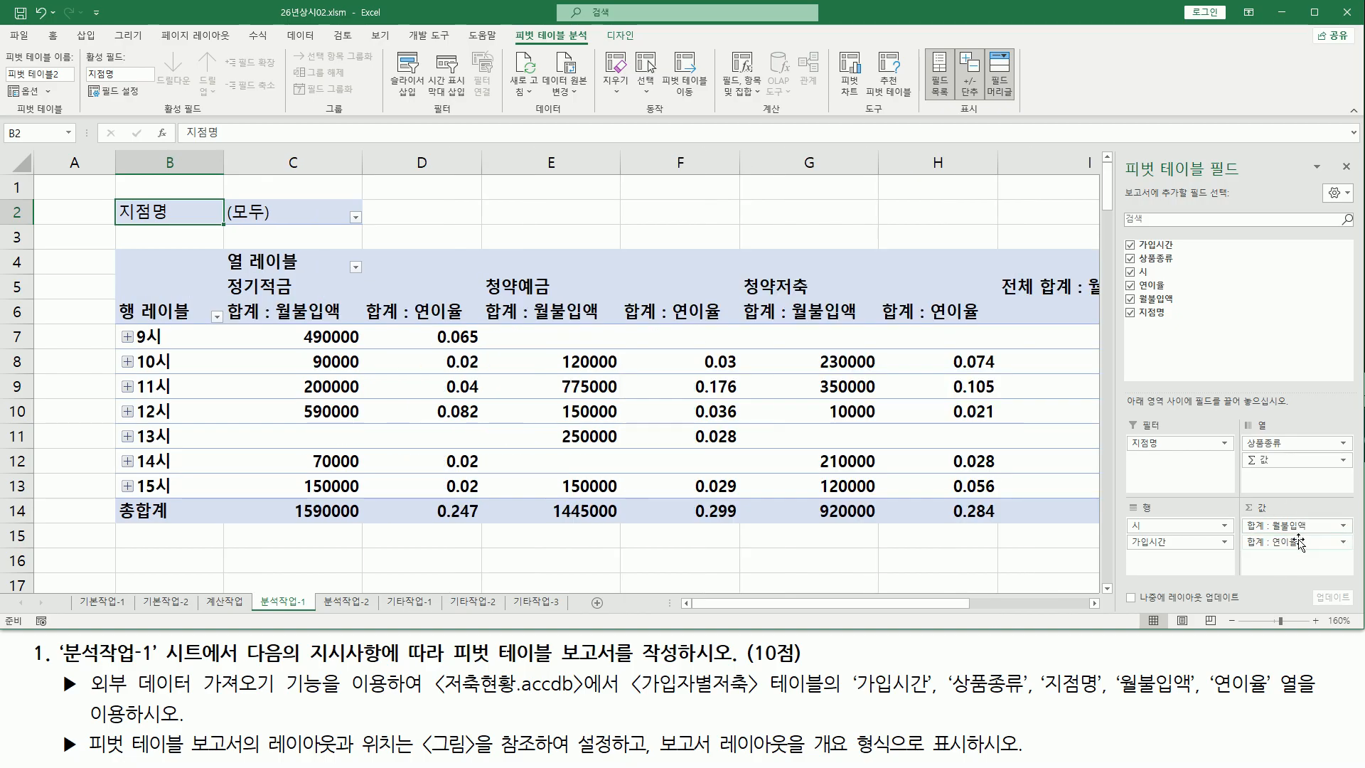
pyautogui.moveTo(1298, 544); pyautogui.dragTo(1195, 553)
pyautogui.moveTo(222, 300); pyautogui.dragTo(282, 330)
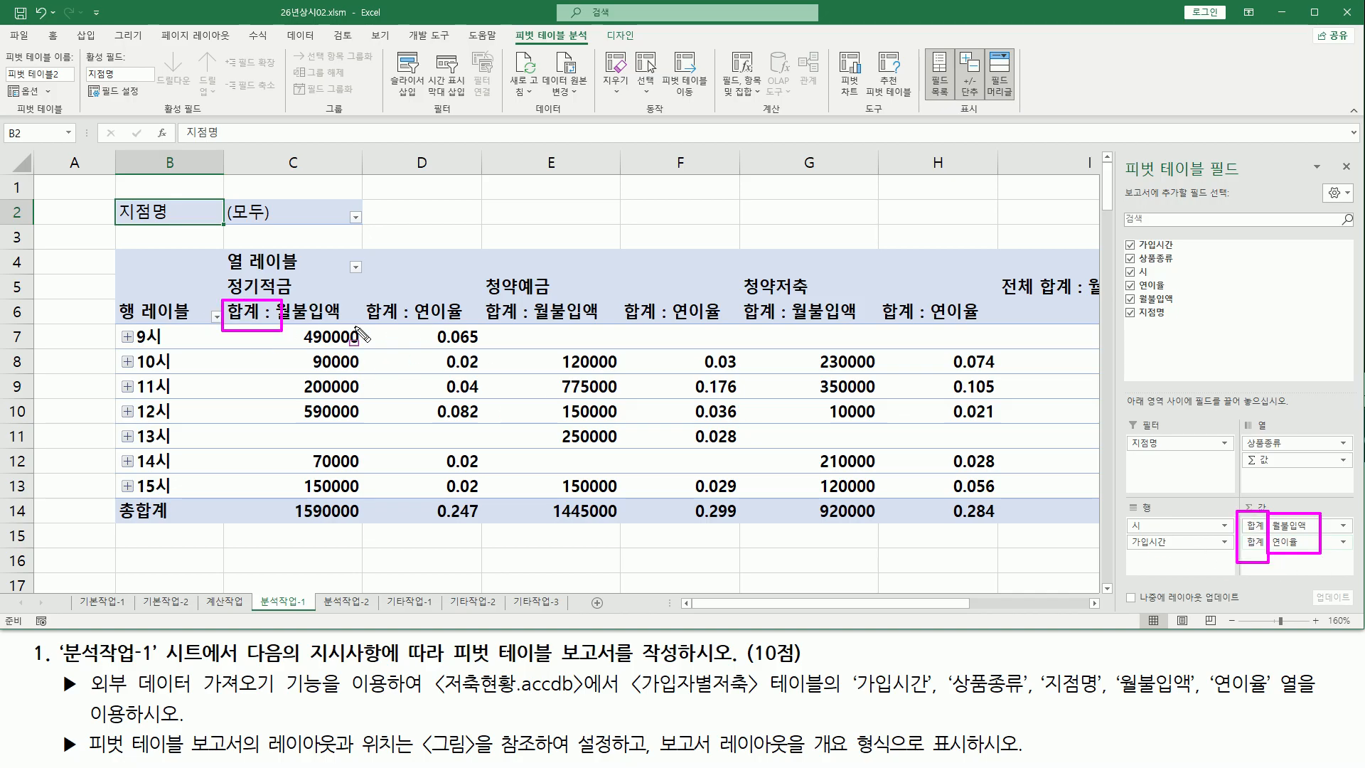
pyautogui.moveTo(362, 296); pyautogui.dragTo(414, 330)
pyautogui.moveTo(479, 299); pyautogui.dragTo(545, 334)
pyautogui.moveTo(620, 300); pyautogui.dragTo(672, 328)
pyautogui.moveTo(731, 295); pyautogui.dragTo(798, 329)
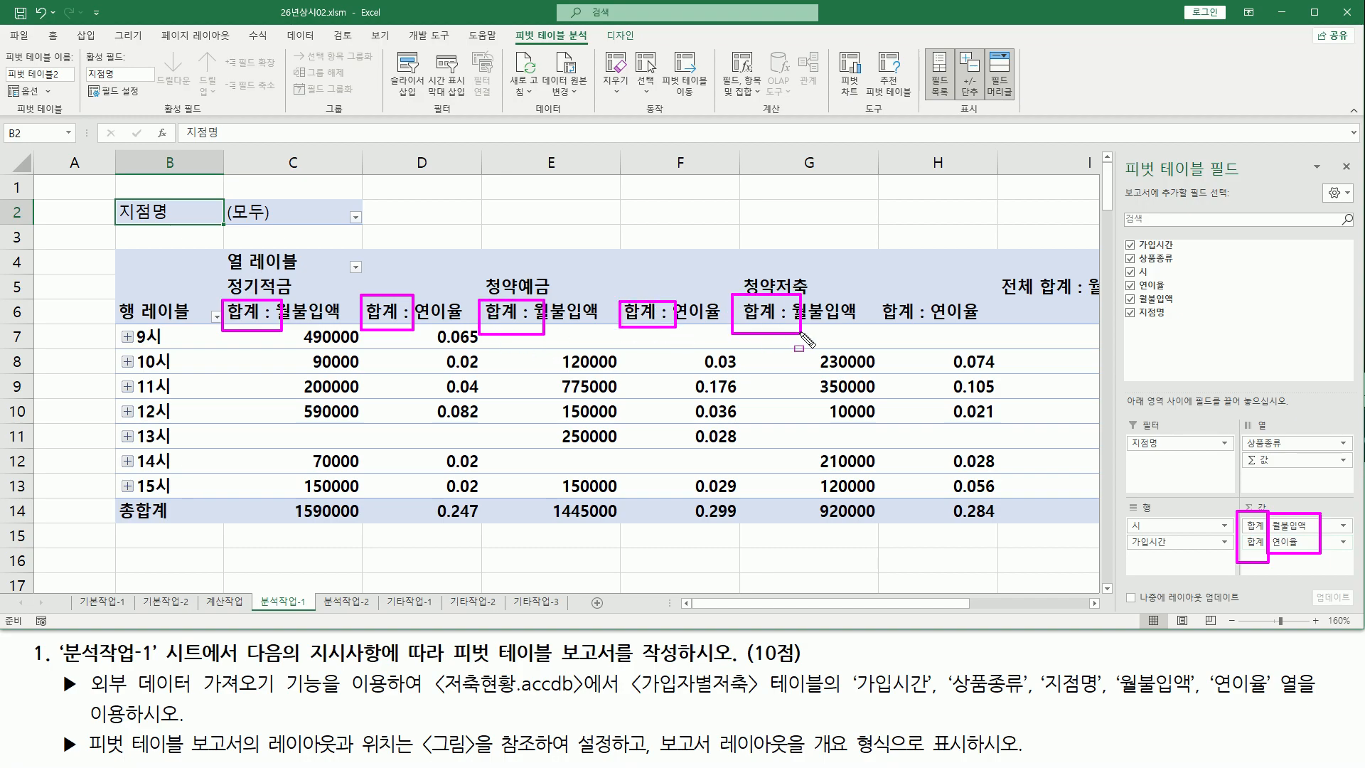
pyautogui.moveTo(873, 299)
pyautogui.mouseDown()
pyautogui.moveTo(932, 317)
pyautogui.moveTo(872, 326)
pyautogui.mouseUp()
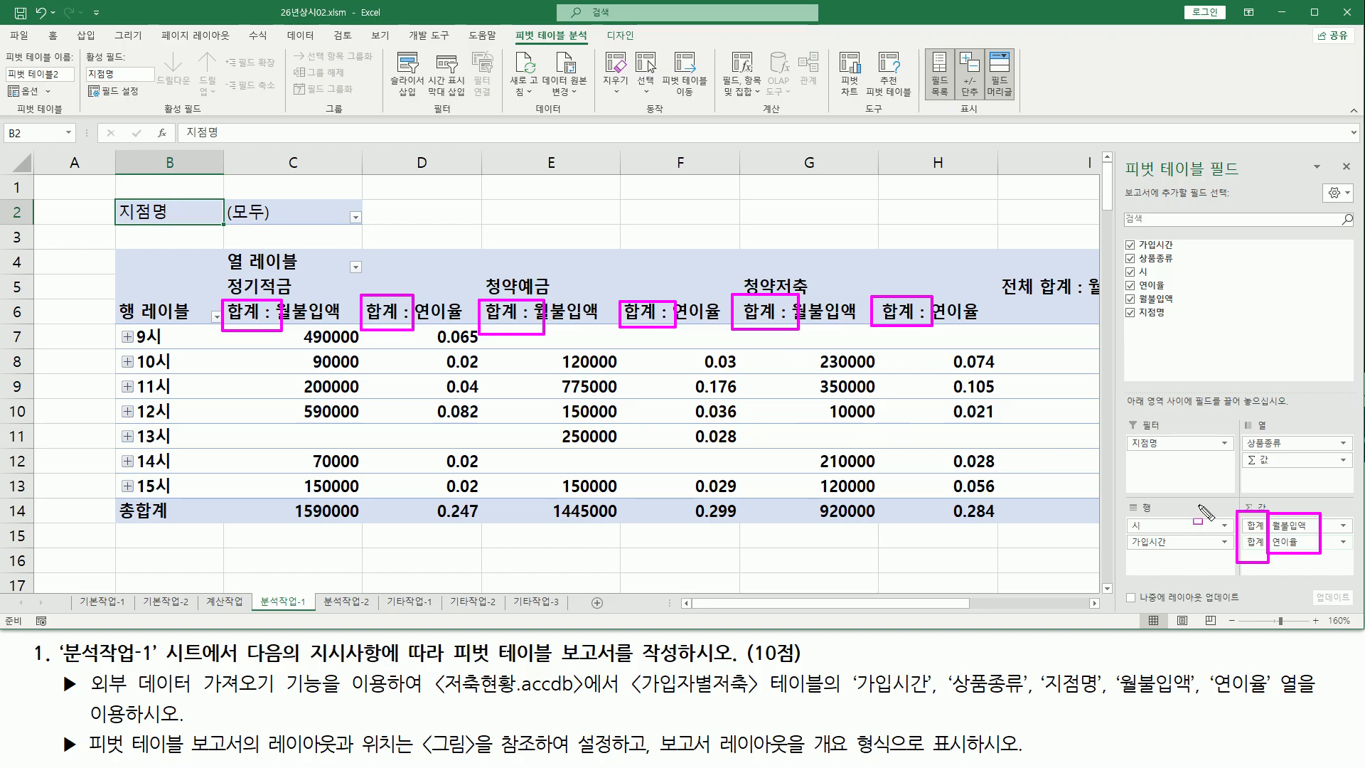
pyautogui.press('Escape')
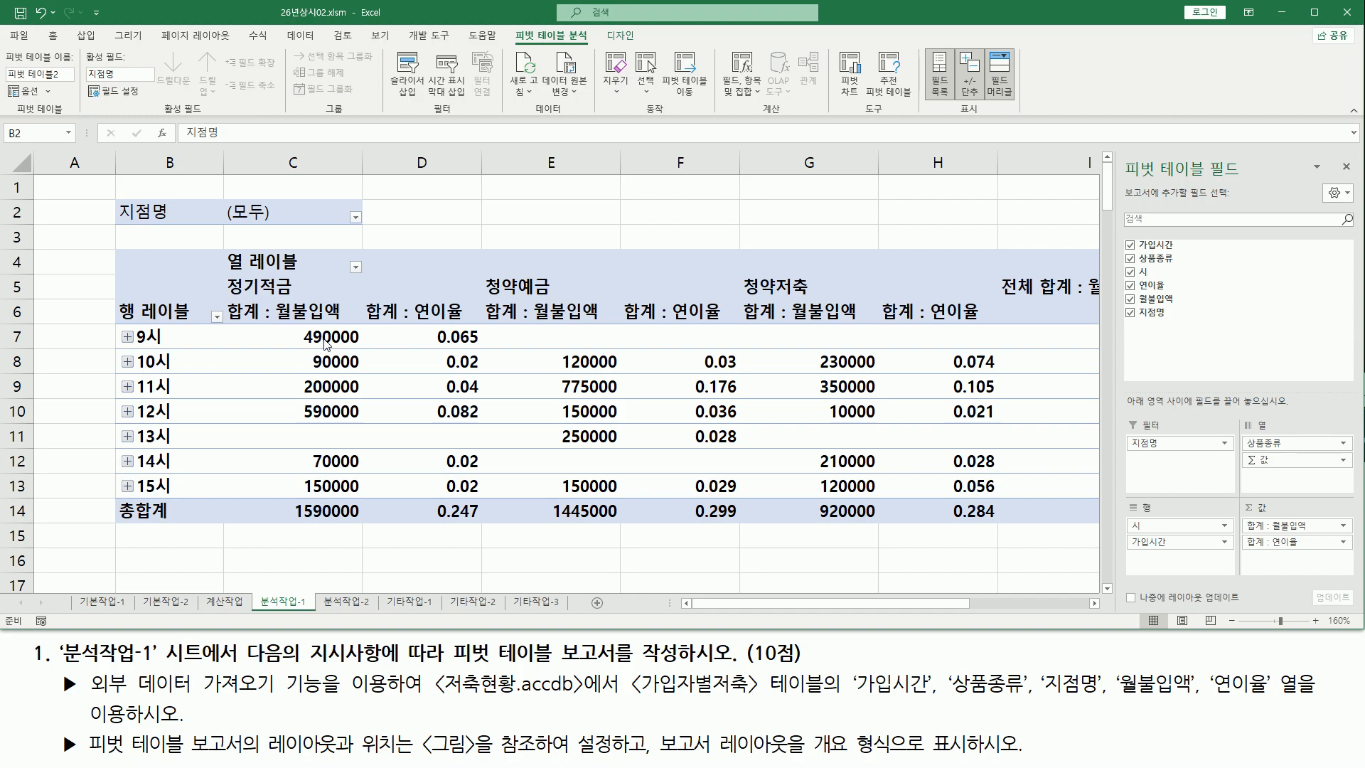
pyautogui.hotkey('ctrl', '2')
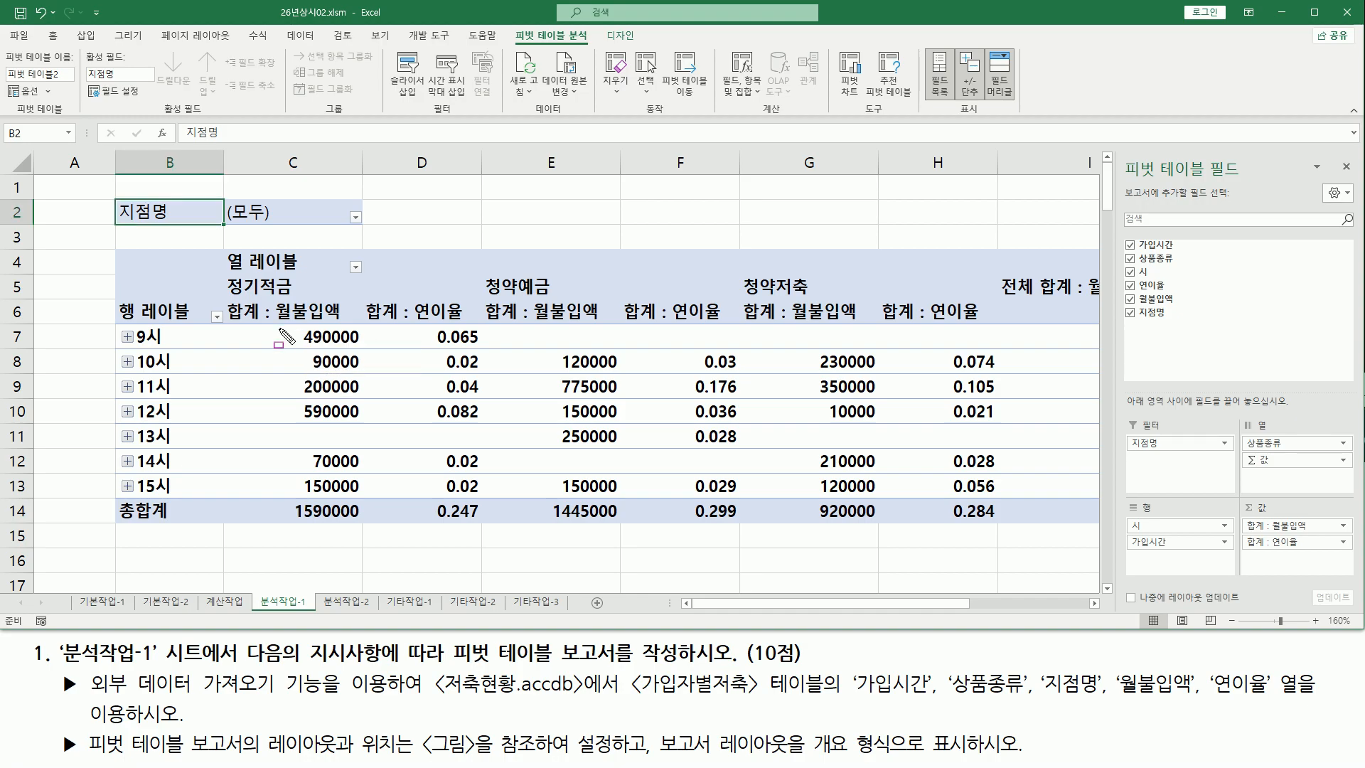
pyautogui.moveTo(274, 324)
pyautogui.mouseDown()
pyautogui.moveTo(334, 497)
pyautogui.moveTo(359, 491)
pyautogui.mouseUp()
pyautogui.moveTo(541, 320); pyautogui.dragTo(619, 500)
pyautogui.moveTo(782, 321)
pyautogui.mouseDown()
pyautogui.moveTo(878, 501)
pyautogui.moveTo(875, 485)
pyautogui.mouseUp()
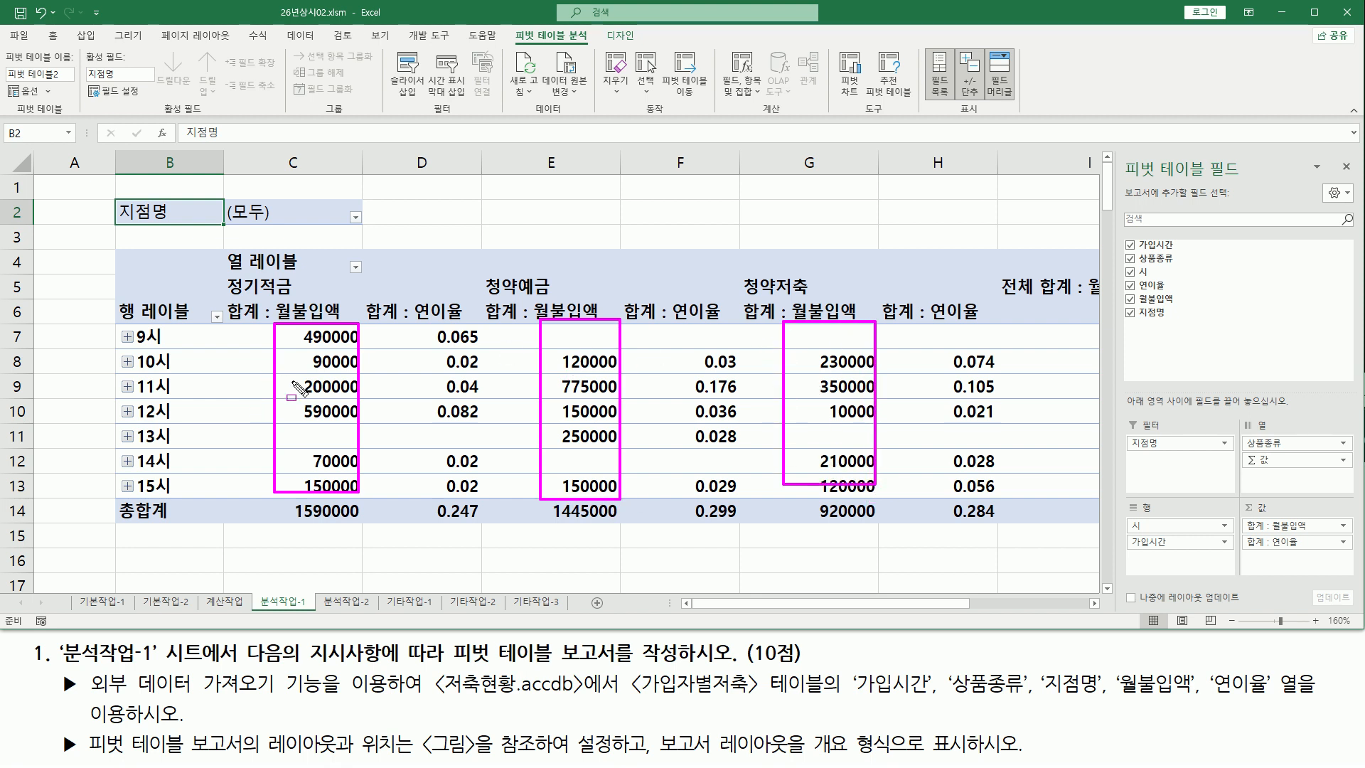
pyautogui.press('Escape')
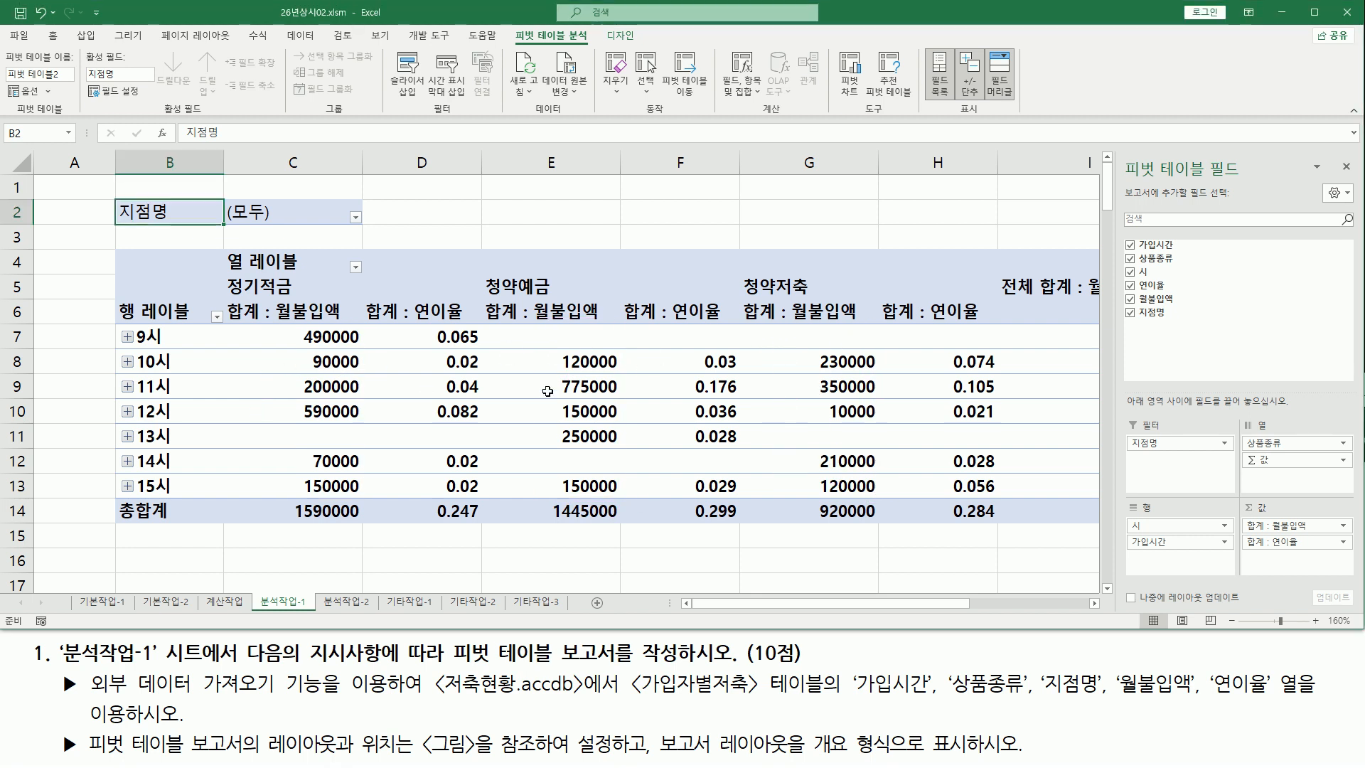
# Change the 월불입액 value field's summary function from sum to 평균 (average)
pyautogui.click(579, 386)
pyautogui.click(523, 354)
pyautogui.click(307, 317)
pyautogui.click(307, 335)
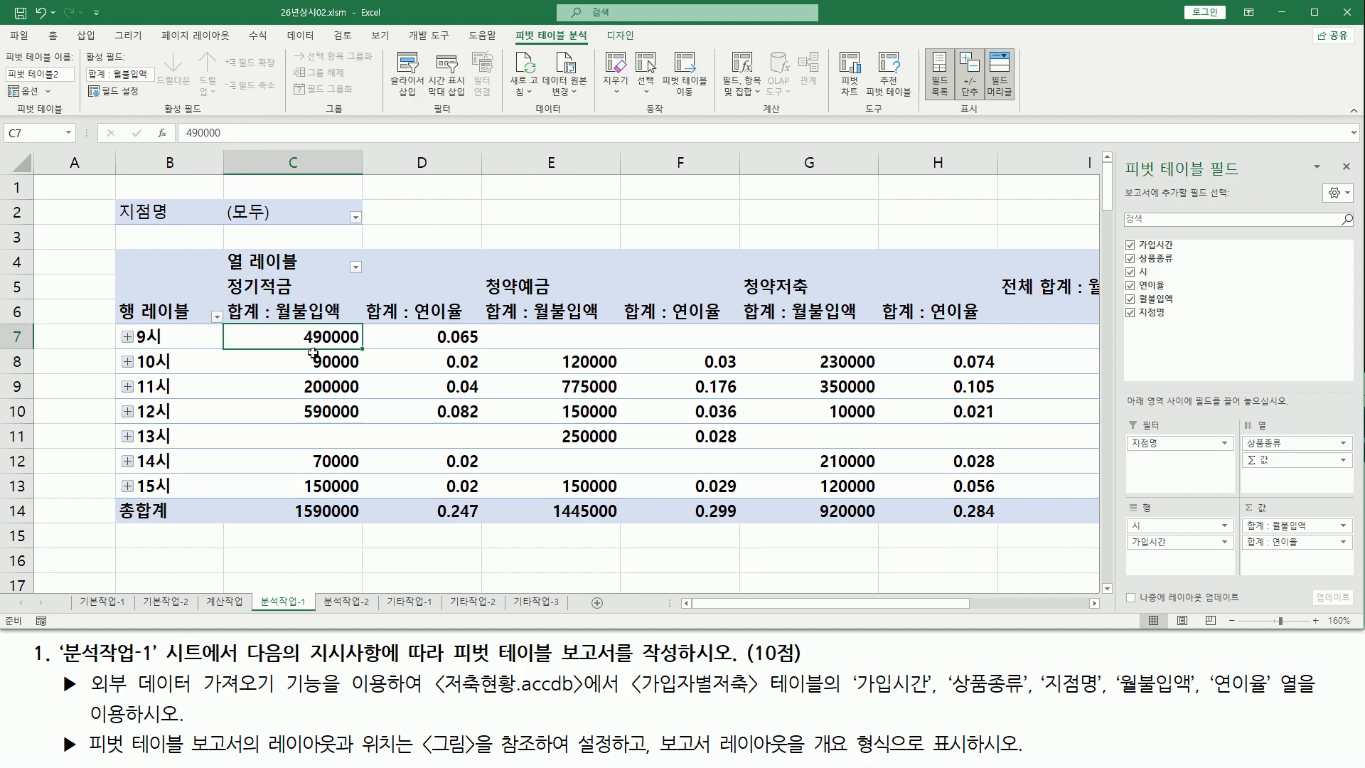
pyautogui.click(291, 366)
pyautogui.moveTo(284, 361)
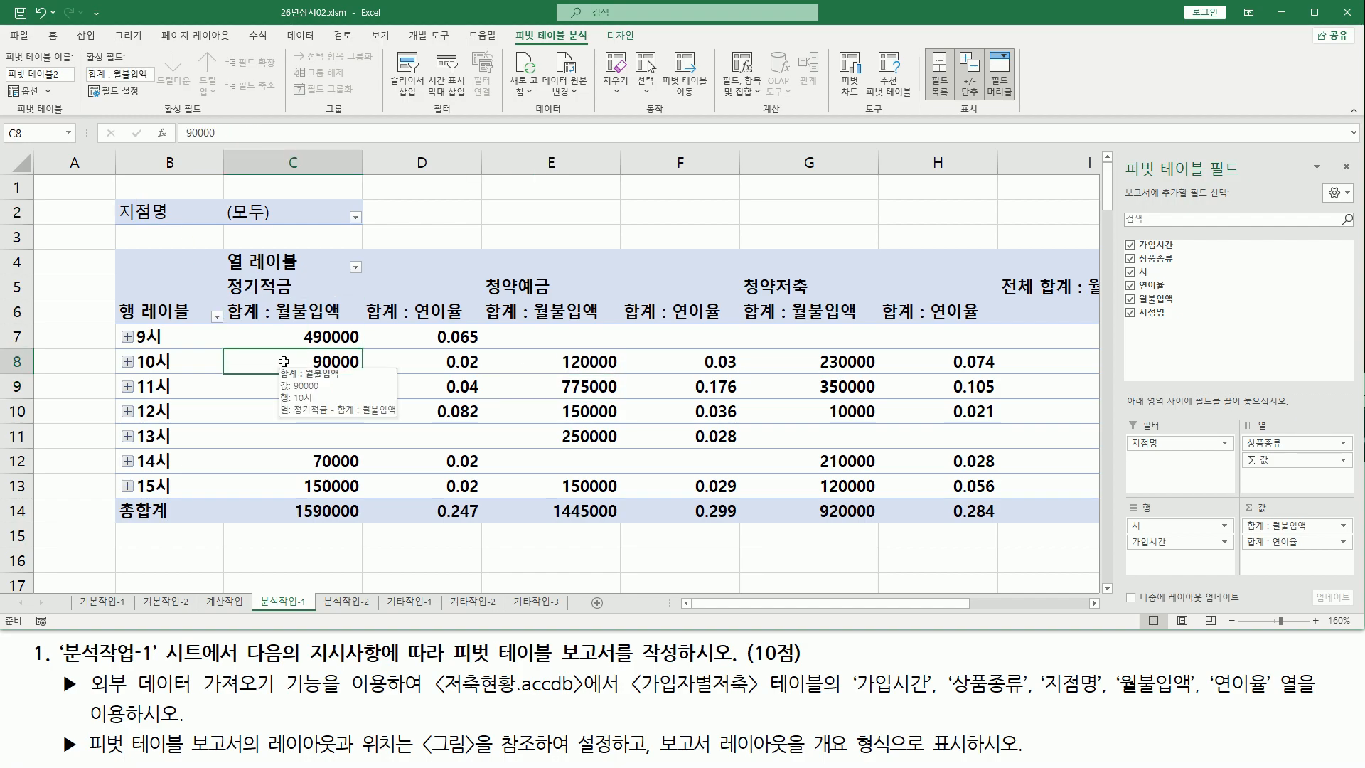
pyautogui.rightClick(285, 362)
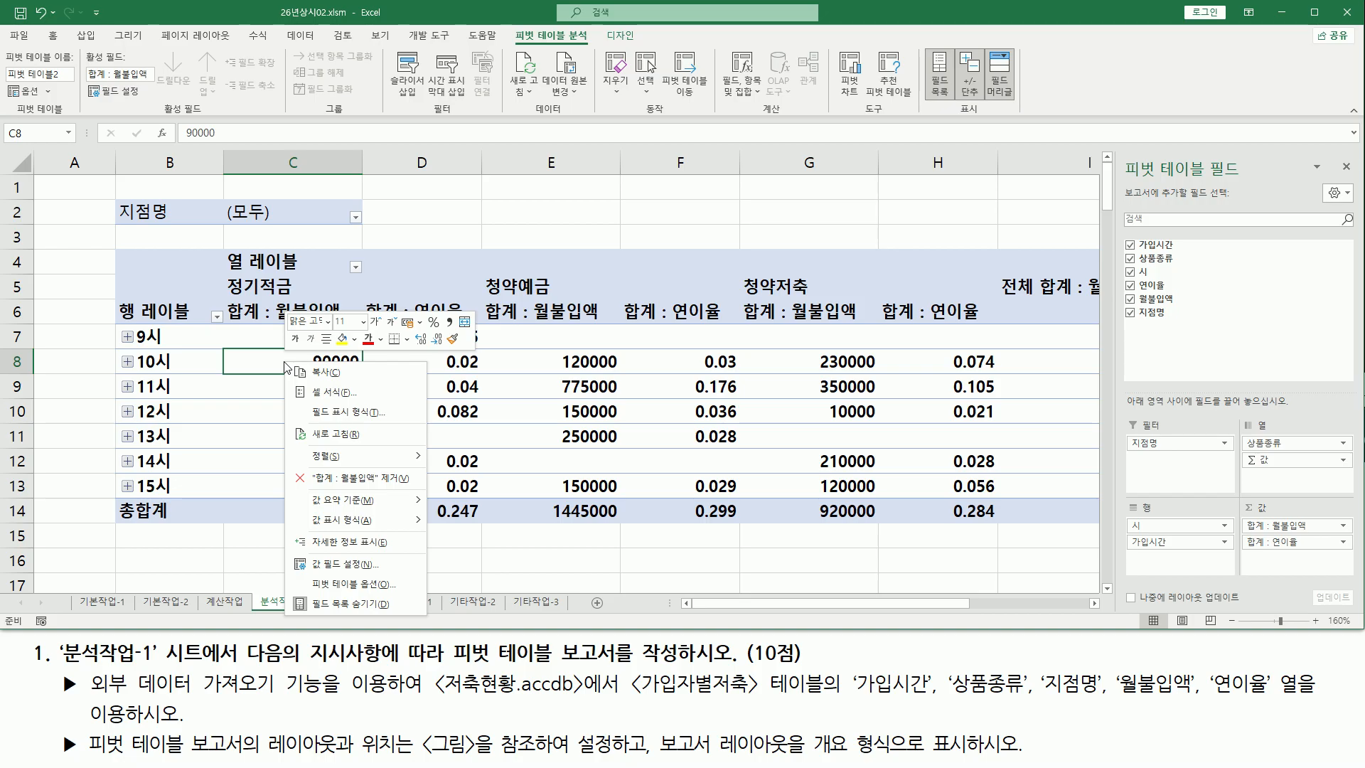
pyautogui.moveTo(336, 512)
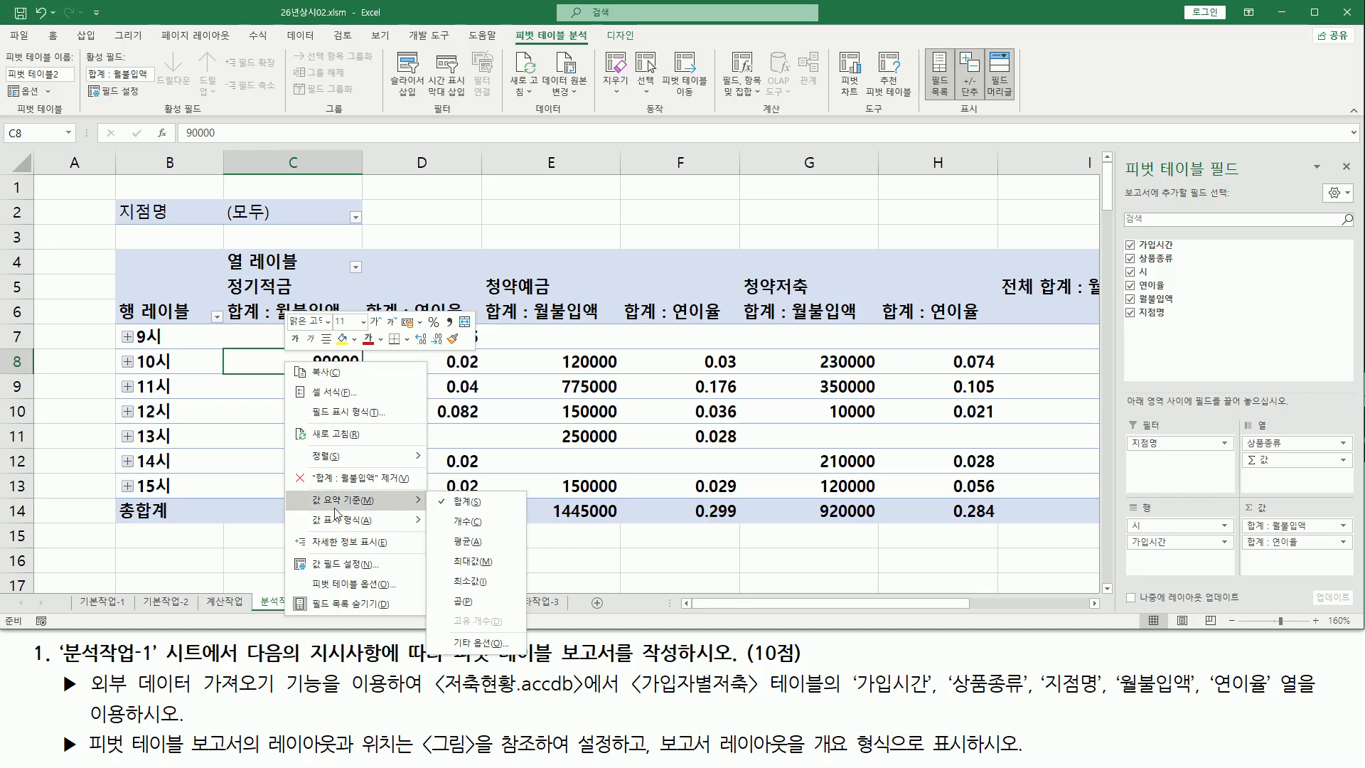
pyautogui.click(493, 543)
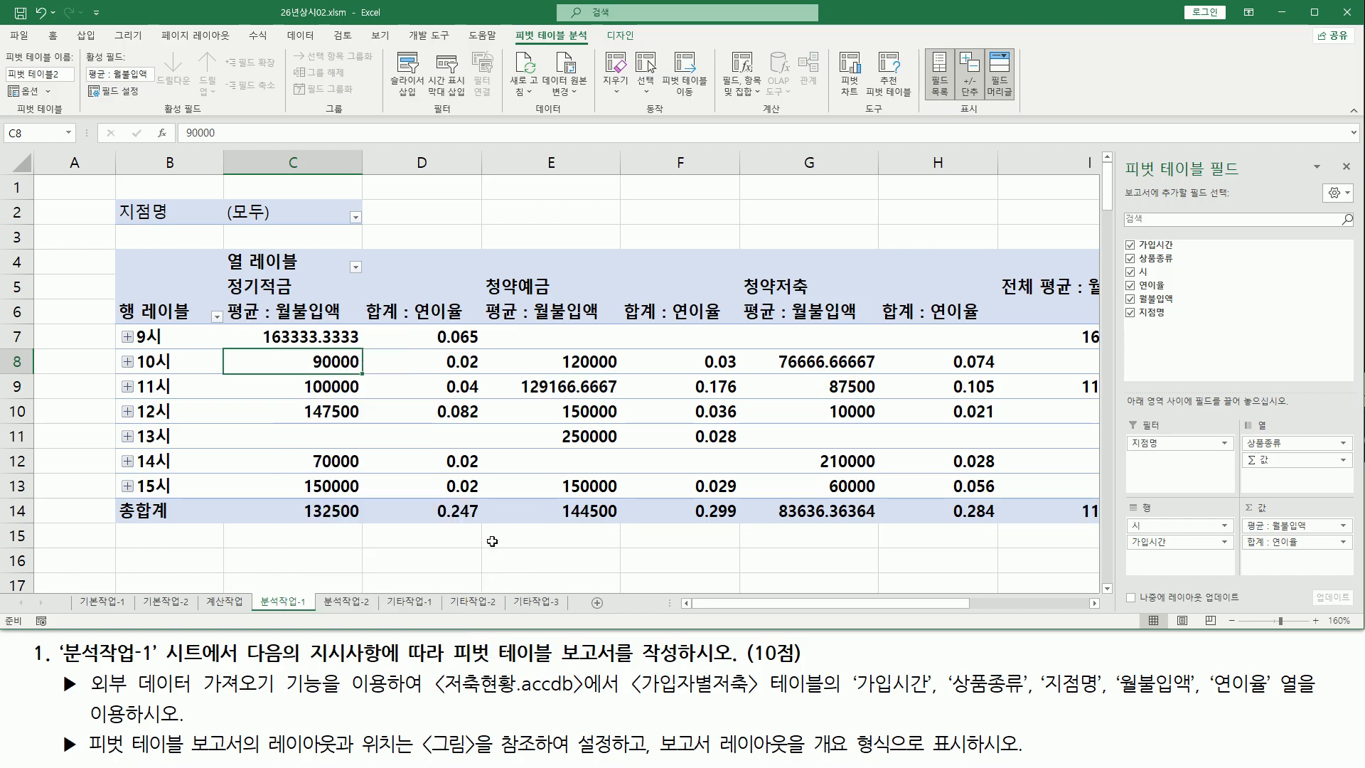
pyautogui.moveTo(411, 318); pyautogui.dragTo(468, 490)
pyautogui.moveTo(686, 322); pyautogui.dragTo(743, 488)
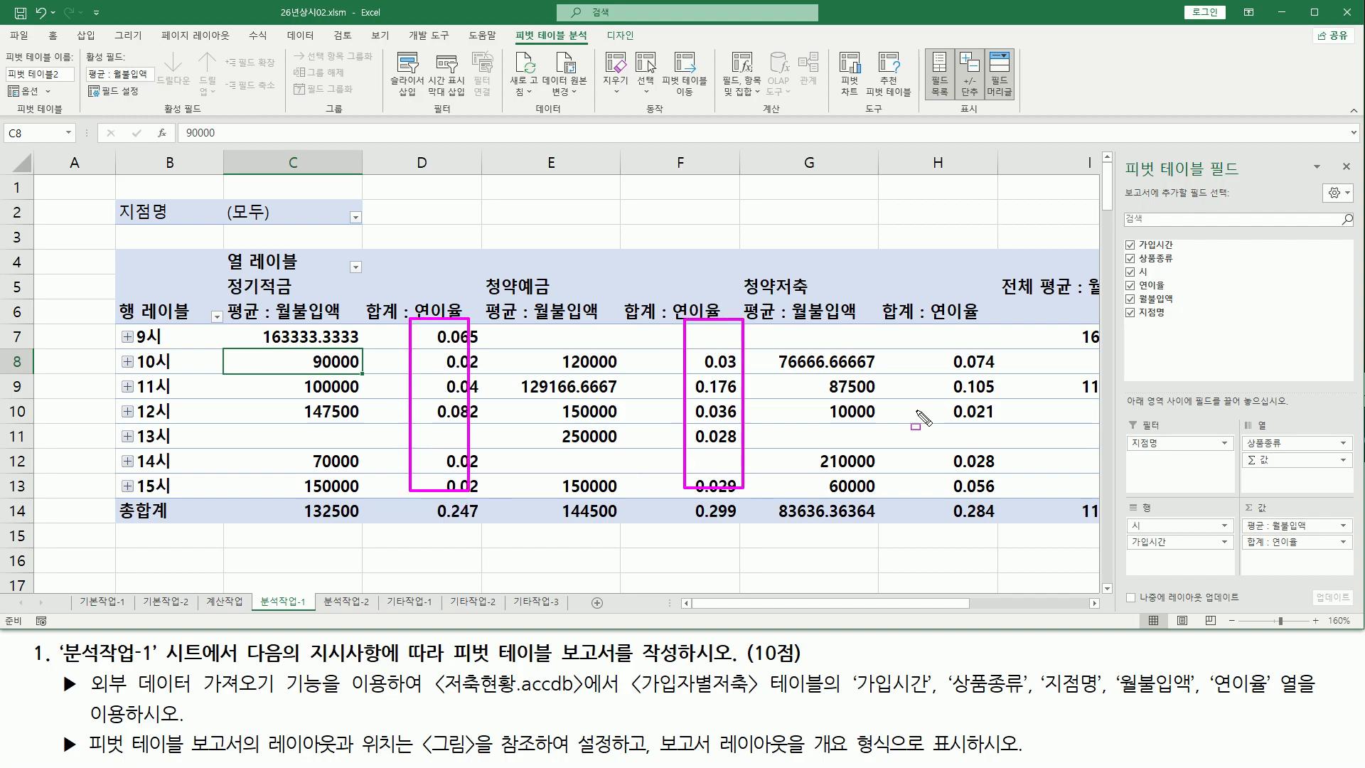
pyautogui.moveTo(940, 334)
pyautogui.mouseDown()
pyautogui.moveTo(982, 501)
pyautogui.moveTo(982, 489)
pyautogui.mouseUp()
pyautogui.press('Escape')
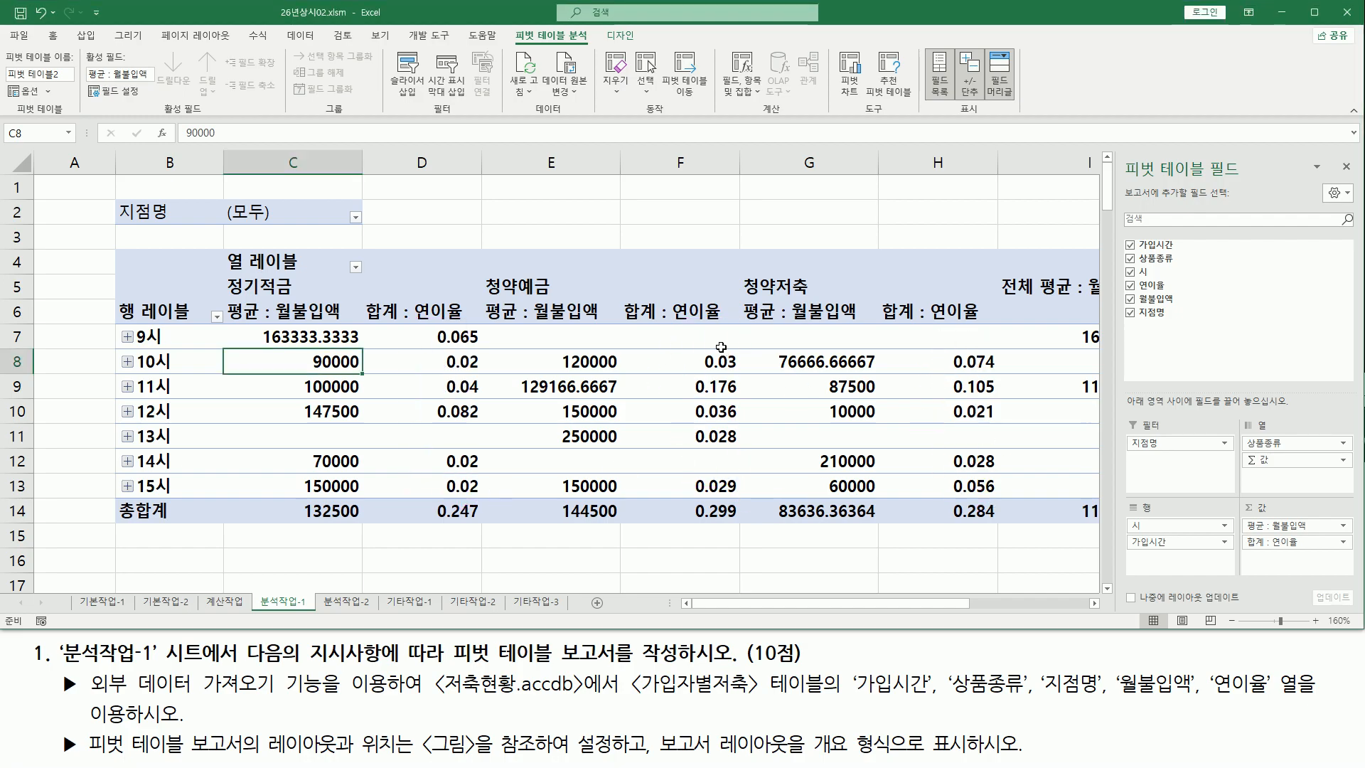
# Change the 연이율 value field's summary function to 평균 (average)
pyautogui.click(675, 329)
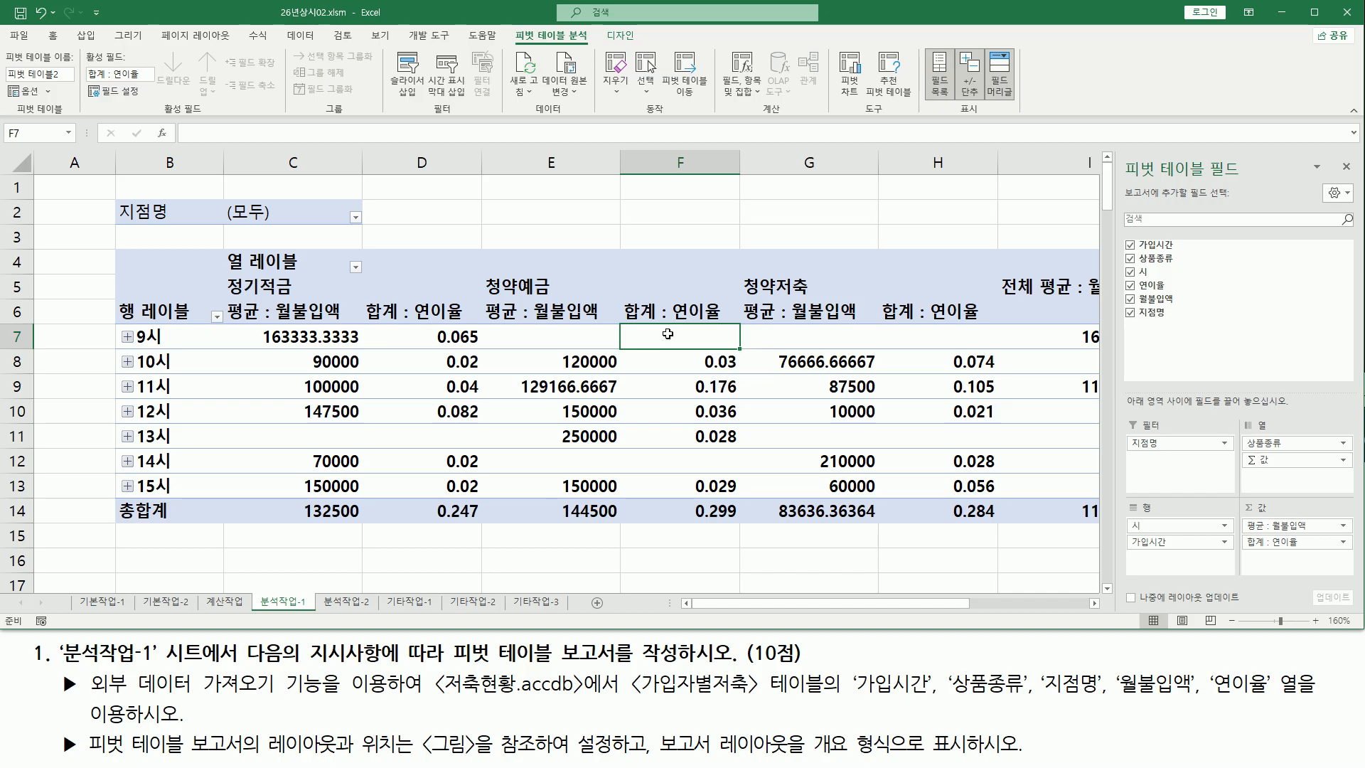
pyautogui.rightClick(669, 335)
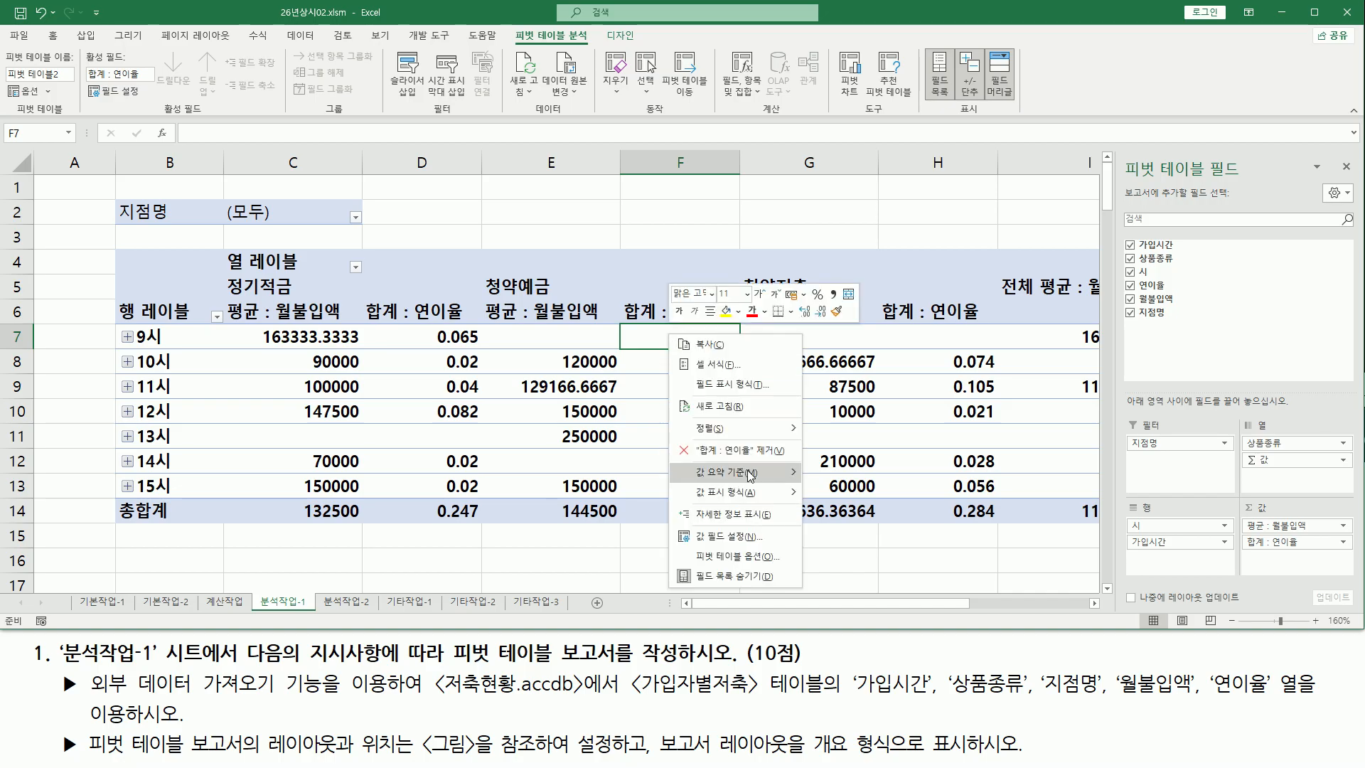
pyautogui.moveTo(753, 473)
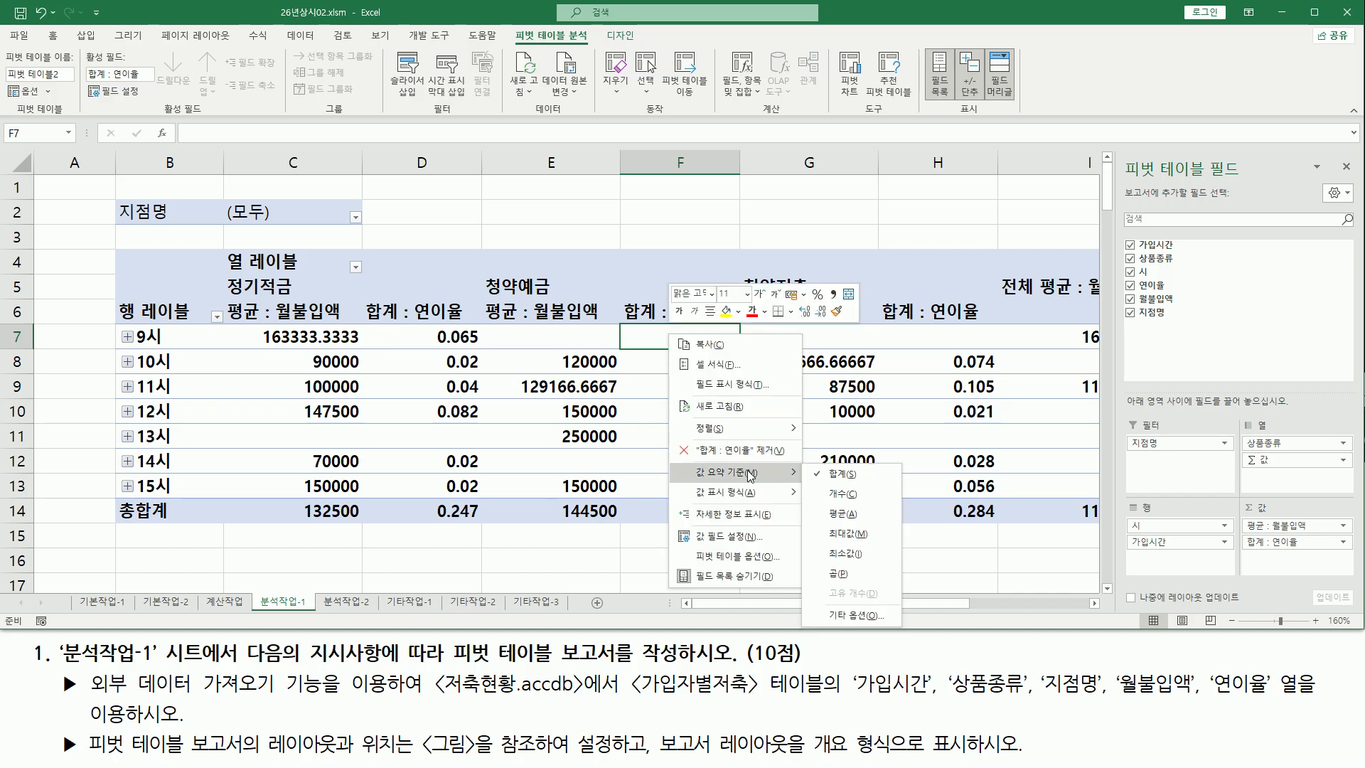
pyautogui.click(876, 514)
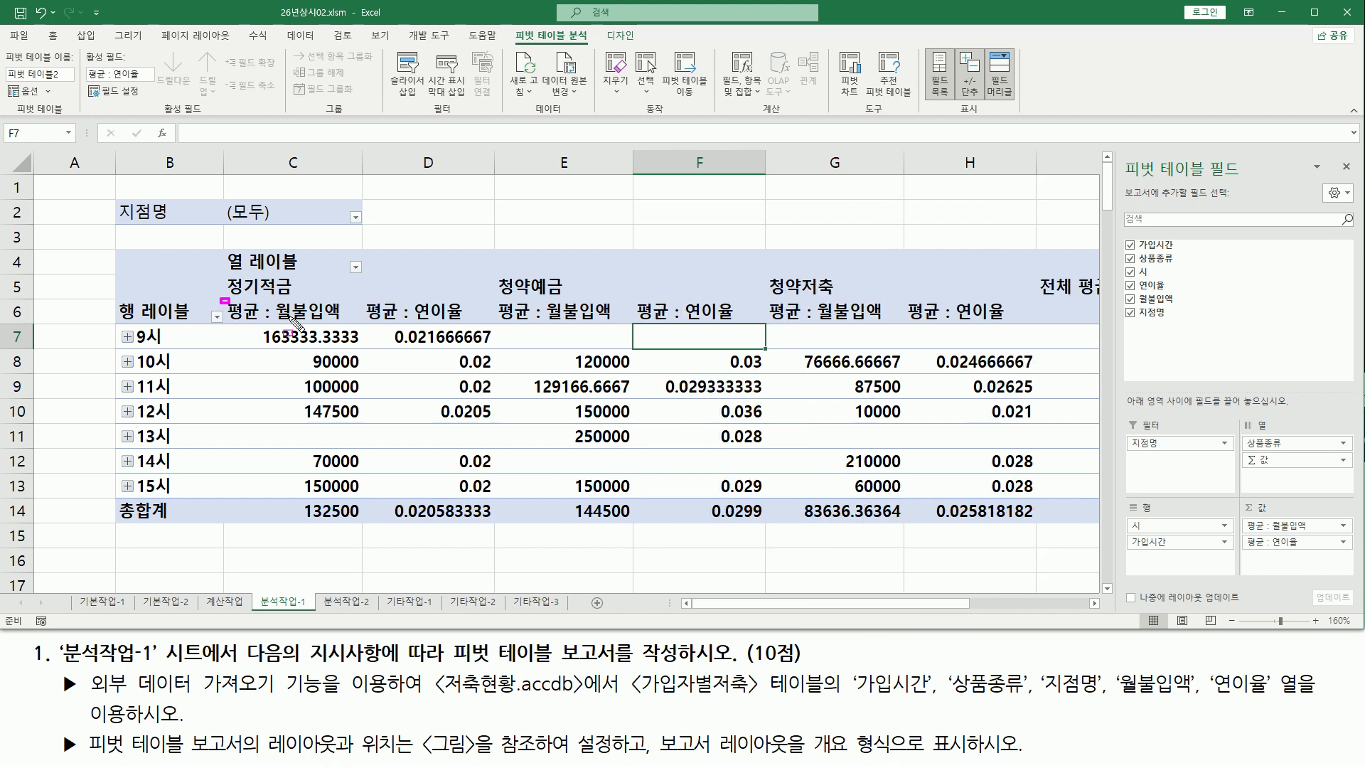
pyautogui.moveTo(354, 327); pyautogui.dragTo(1009, 321)
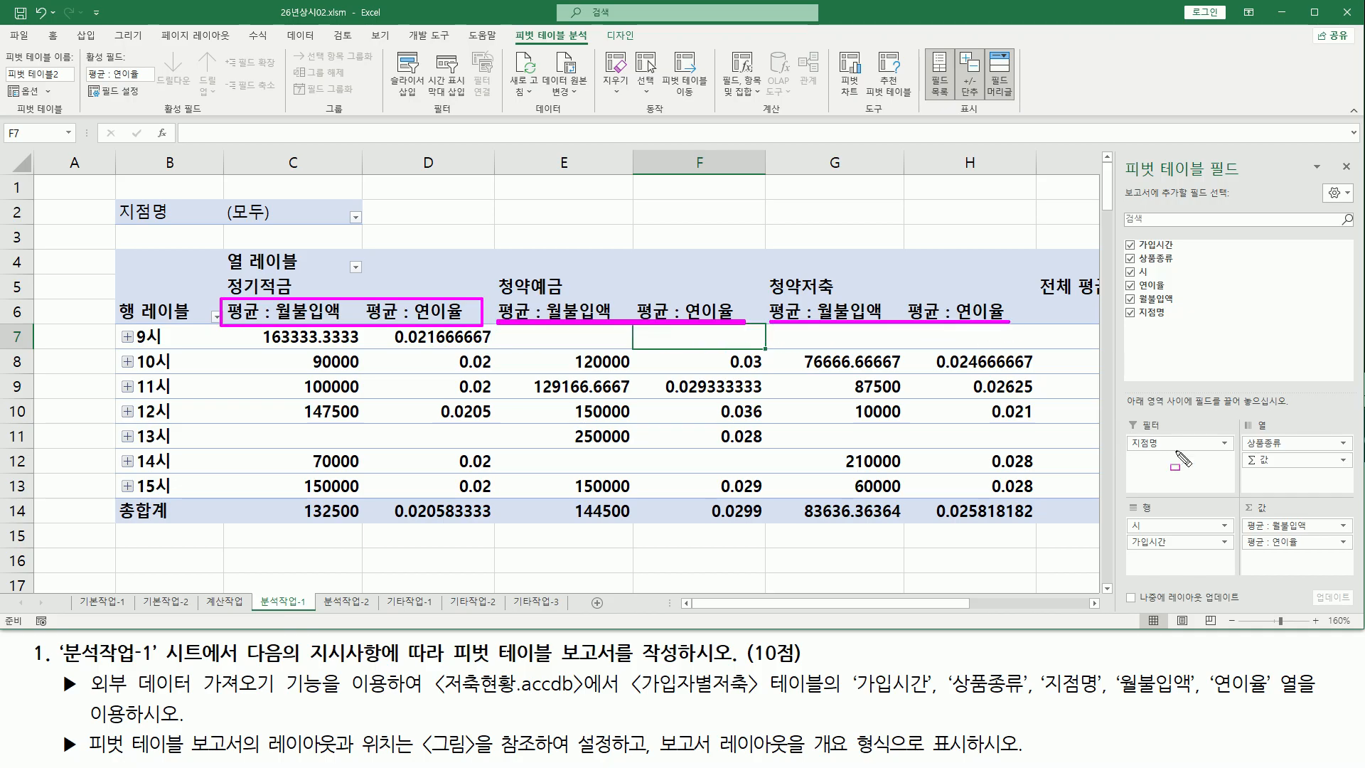
pyautogui.press('Escape')
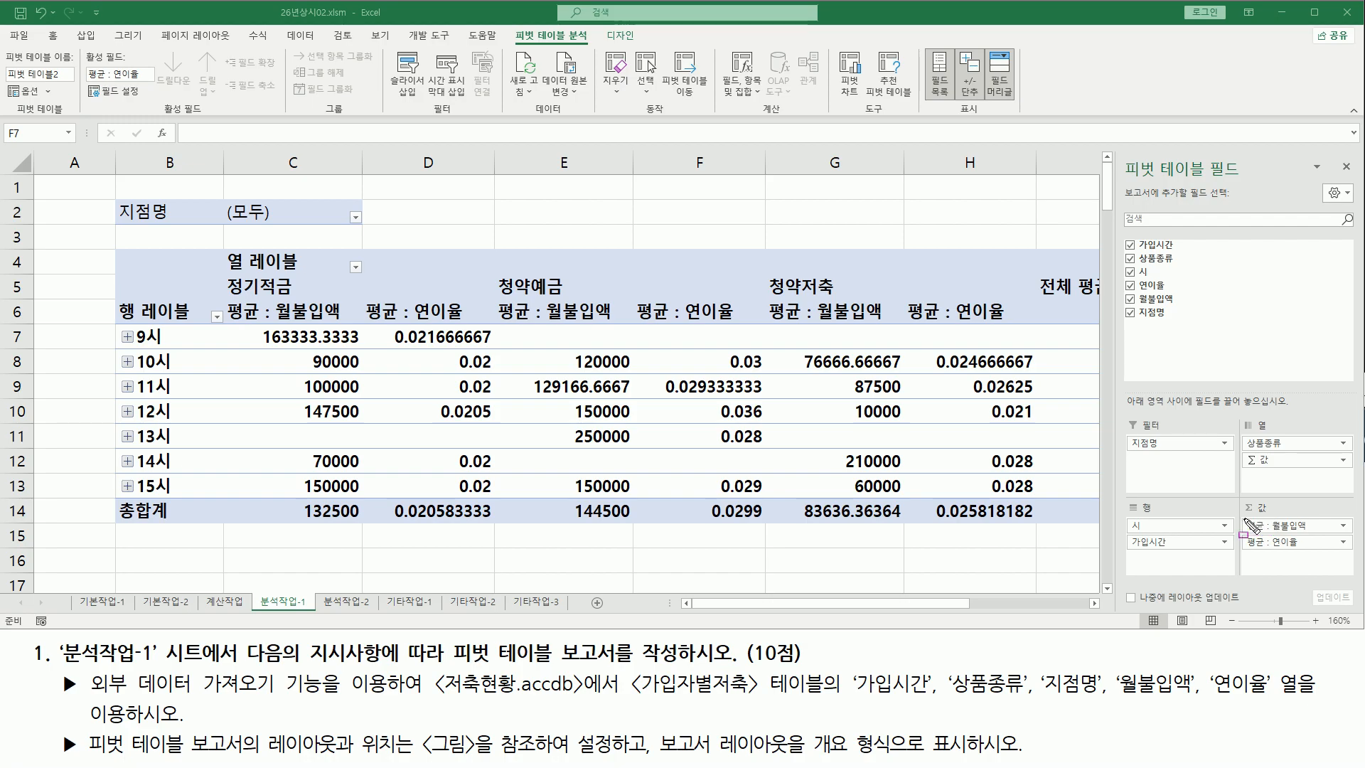
pyautogui.moveTo(1242, 519); pyautogui.dragTo(1356, 553)
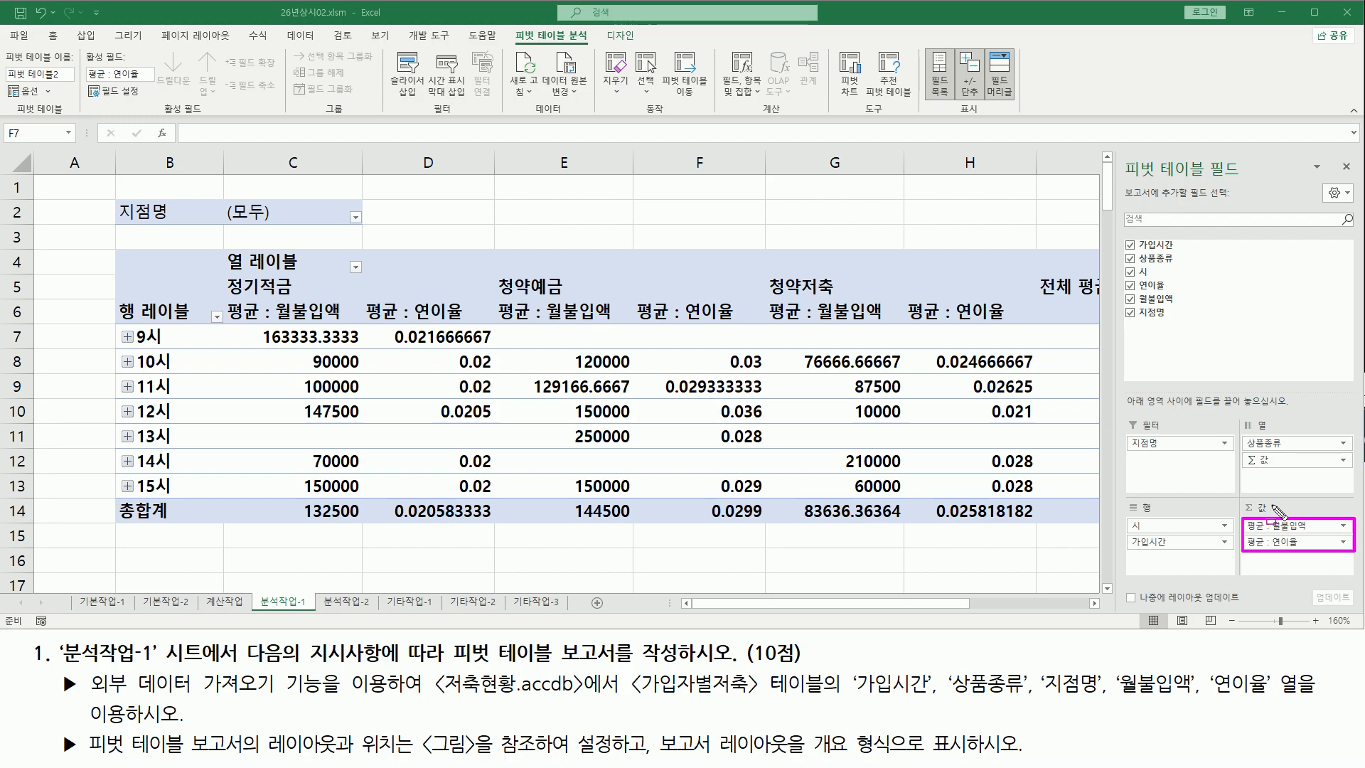
pyautogui.moveTo(1244, 468)
pyautogui.mouseDown()
pyautogui.moveTo(1275, 452)
pyautogui.moveTo(1254, 471)
pyautogui.moveTo(1350, 489)
pyautogui.moveTo(1353, 470)
pyautogui.mouseUp()
pyautogui.press('Escape')
pyautogui.moveTo(1237, 411); pyautogui.dragTo(1353, 492)
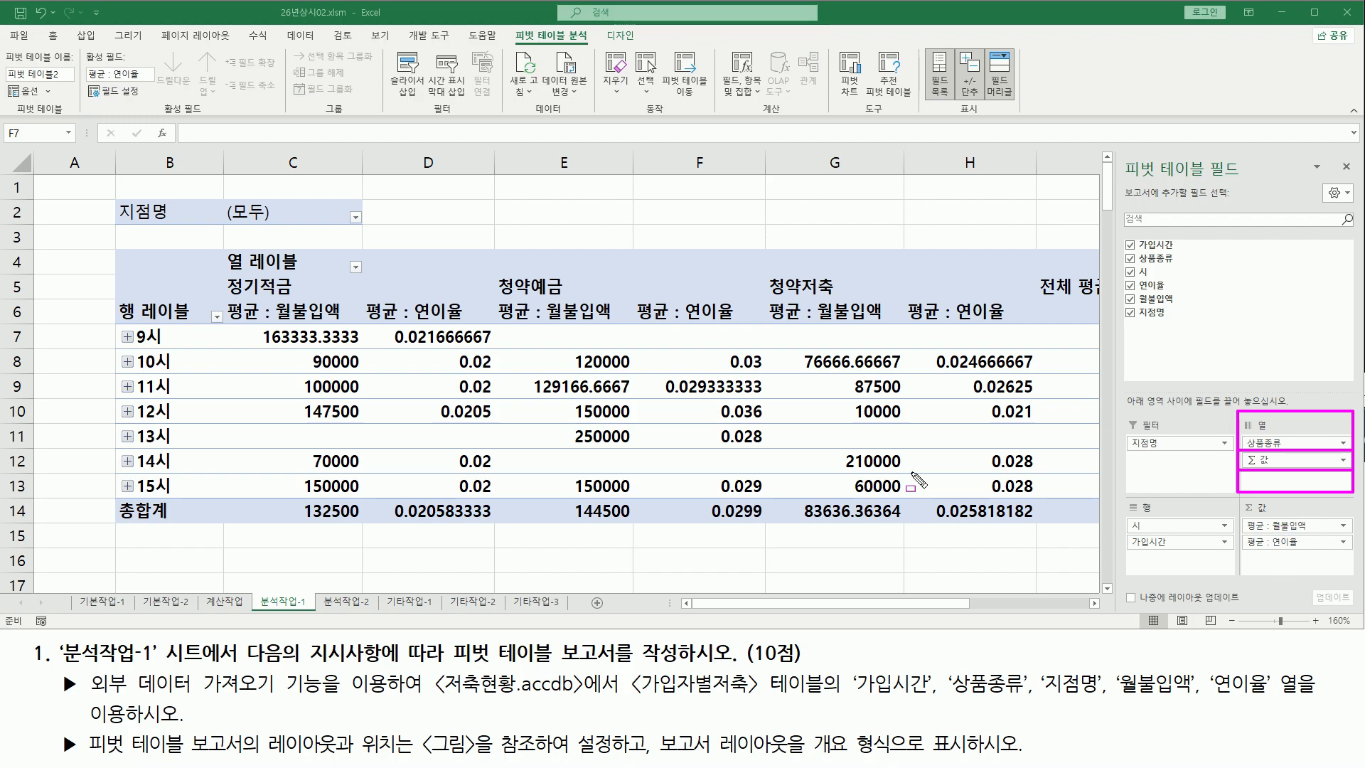
pyautogui.moveTo(322, 326); pyautogui.dragTo(321, 480)
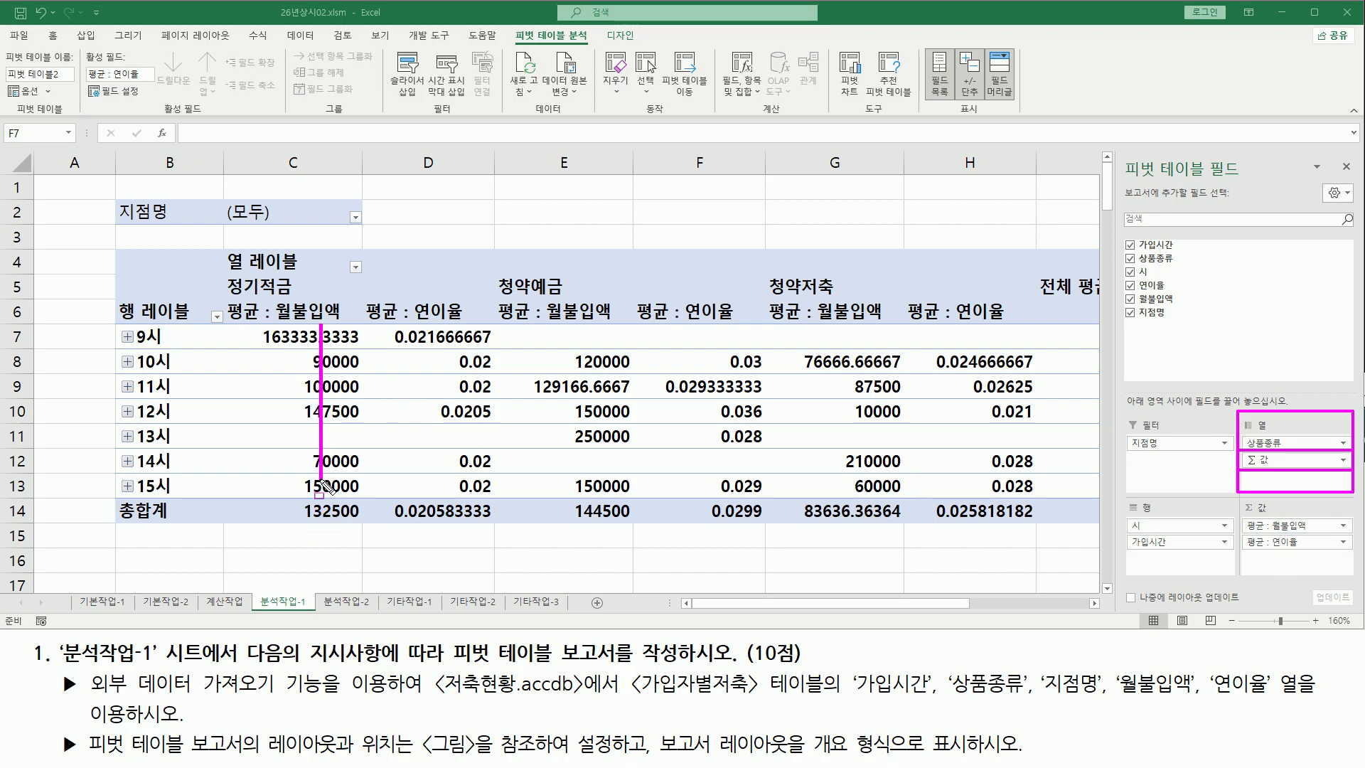
pyautogui.moveTo(444, 329); pyautogui.dragTo(443, 481)
pyautogui.moveTo(589, 326); pyautogui.dragTo(590, 481)
pyautogui.moveTo(722, 326); pyautogui.dragTo(722, 489)
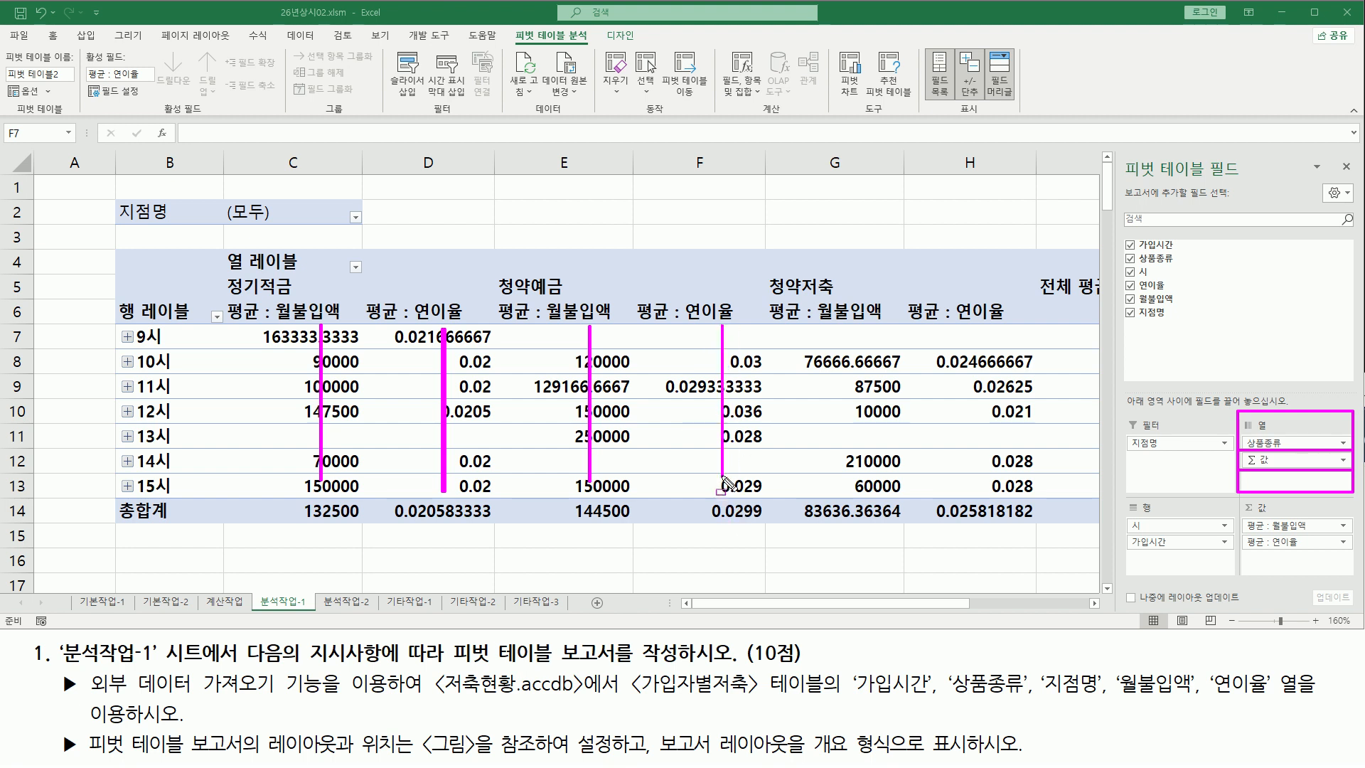
pyautogui.moveTo(850, 326); pyautogui.dragTo(850, 499)
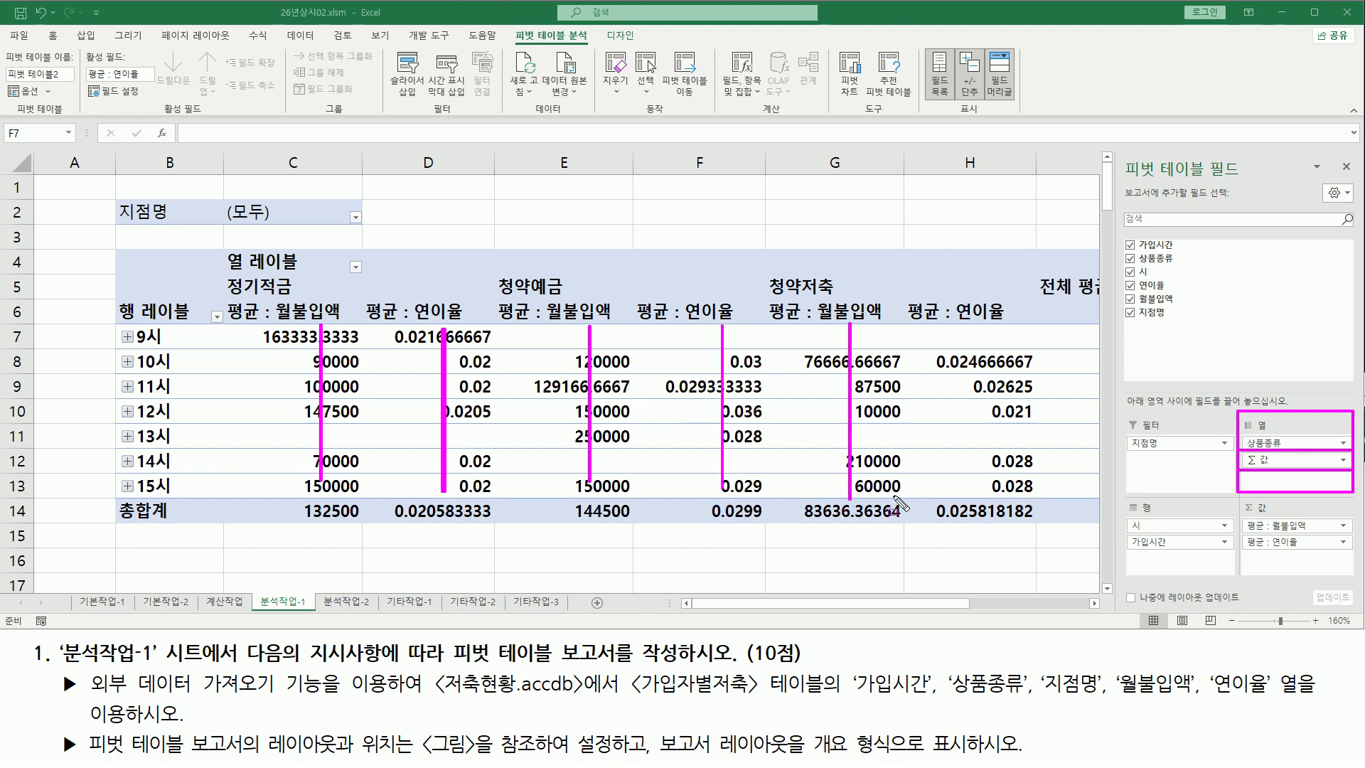
pyautogui.press('Escape')
# Move the Σ 값 field from the columns area to the rows area below 가입시간
pyautogui.moveTo(1249, 462)
pyautogui.mouseDown()
pyautogui.moveTo(1273, 484)
pyautogui.moveTo(1241, 452)
pyautogui.mouseUp()
pyautogui.press('Escape')
pyautogui.click(1258, 461)
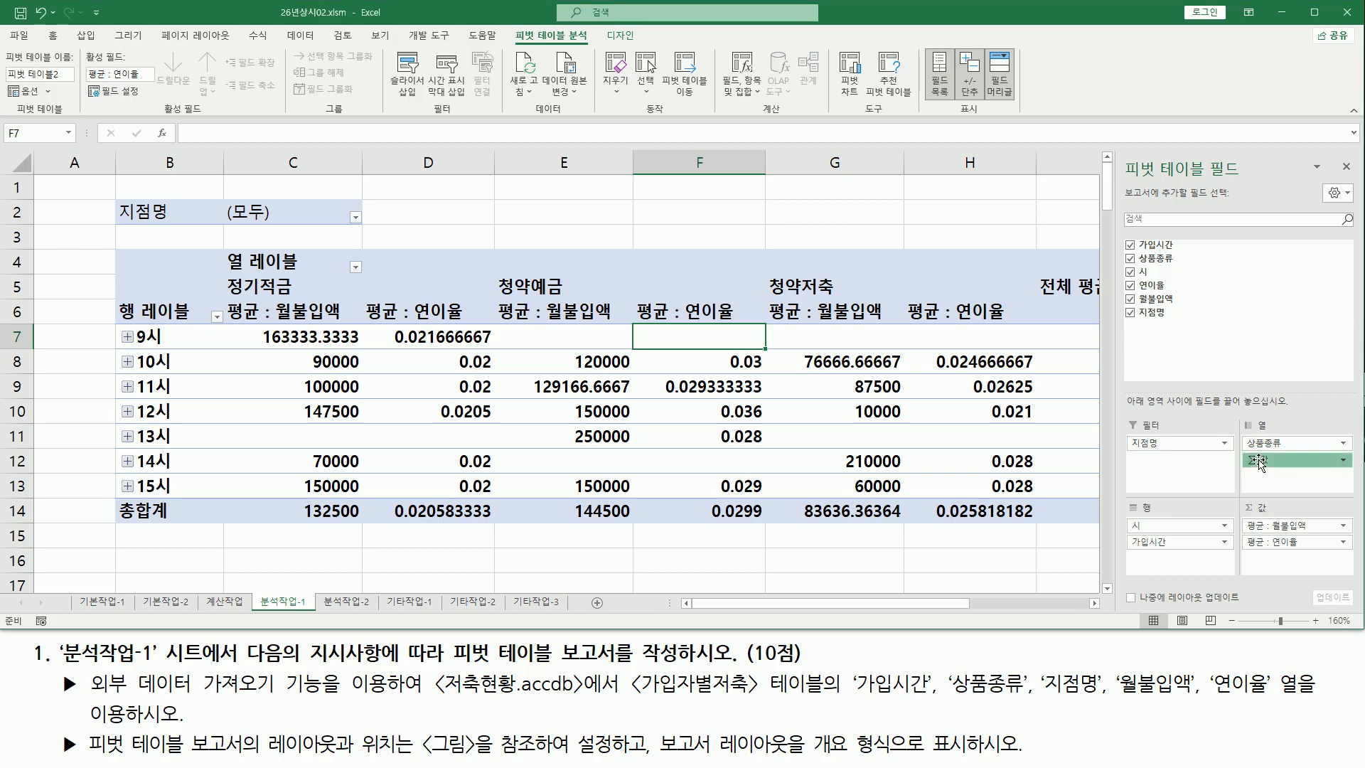
pyautogui.hotkey('ctrl', '2')
pyautogui.moveTo(1120, 565); pyautogui.dragTo(1205, 535)
pyautogui.press('Escape')
pyautogui.moveTo(1258, 461); pyautogui.dragTo(1244, 493)
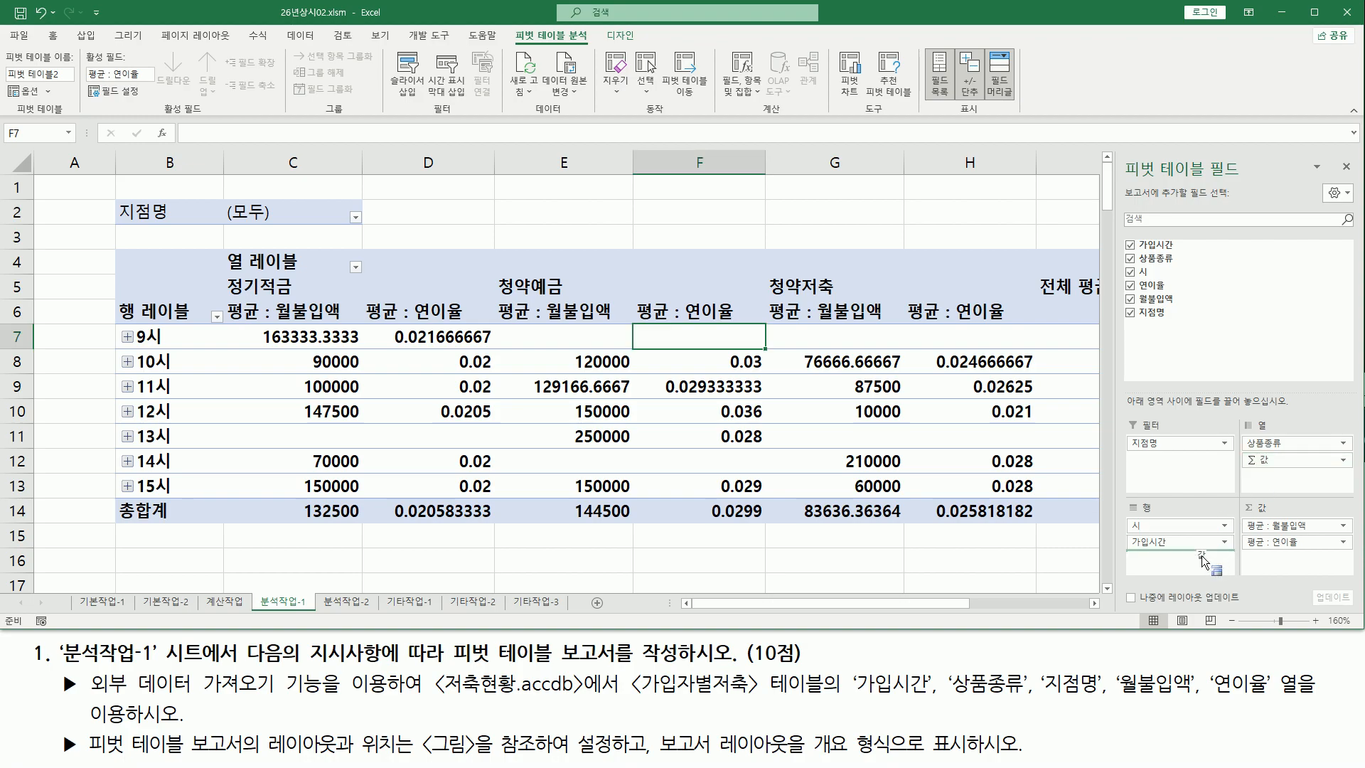
pyautogui.moveTo(1202, 556); pyautogui.dragTo(1215, 573)
pyautogui.moveTo(1122, 496)
pyautogui.mouseDown()
pyautogui.moveTo(1155, 601)
pyautogui.moveTo(1243, 600)
pyautogui.mouseUp()
pyautogui.moveTo(1136, 510); pyautogui.dragTo(1159, 511)
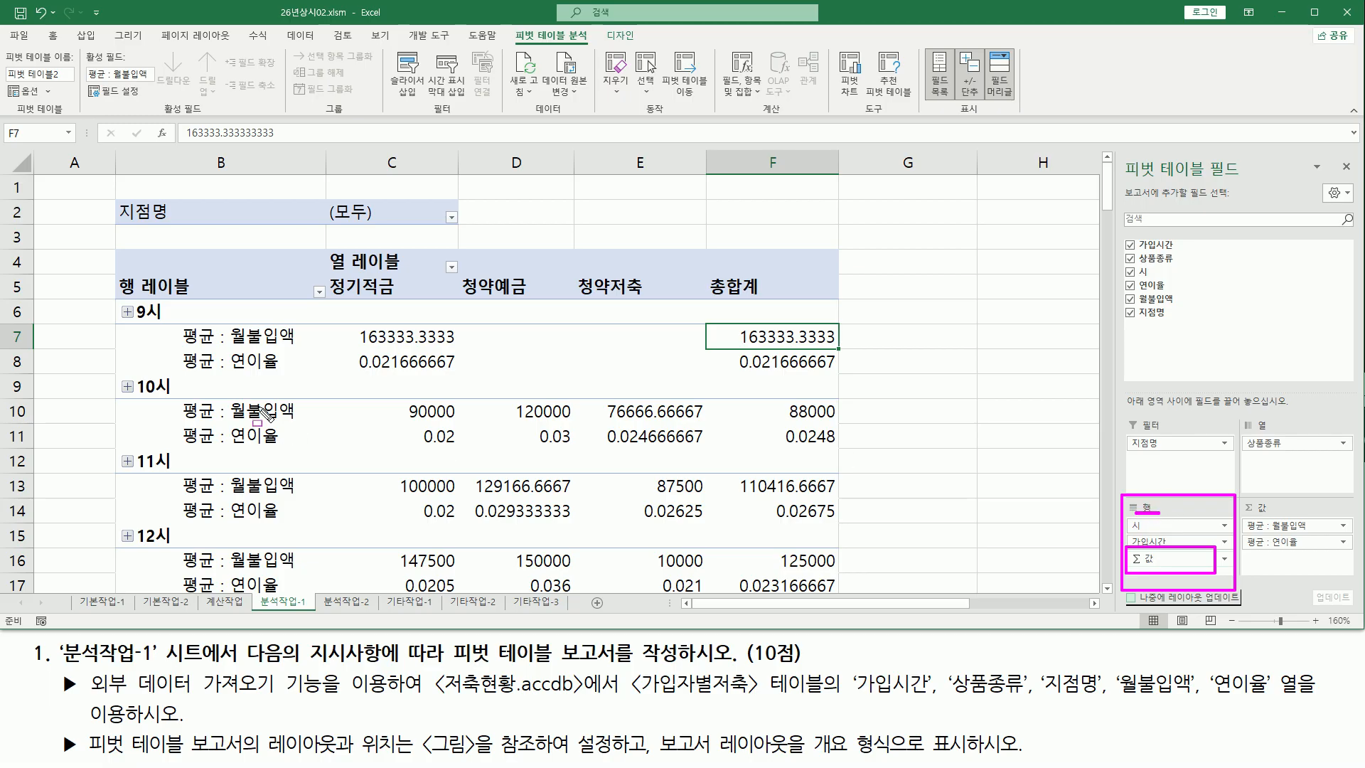
pyautogui.moveTo(336, 334)
pyautogui.mouseDown()
pyautogui.moveTo(843, 349)
pyautogui.moveTo(709, 334)
pyautogui.mouseUp()
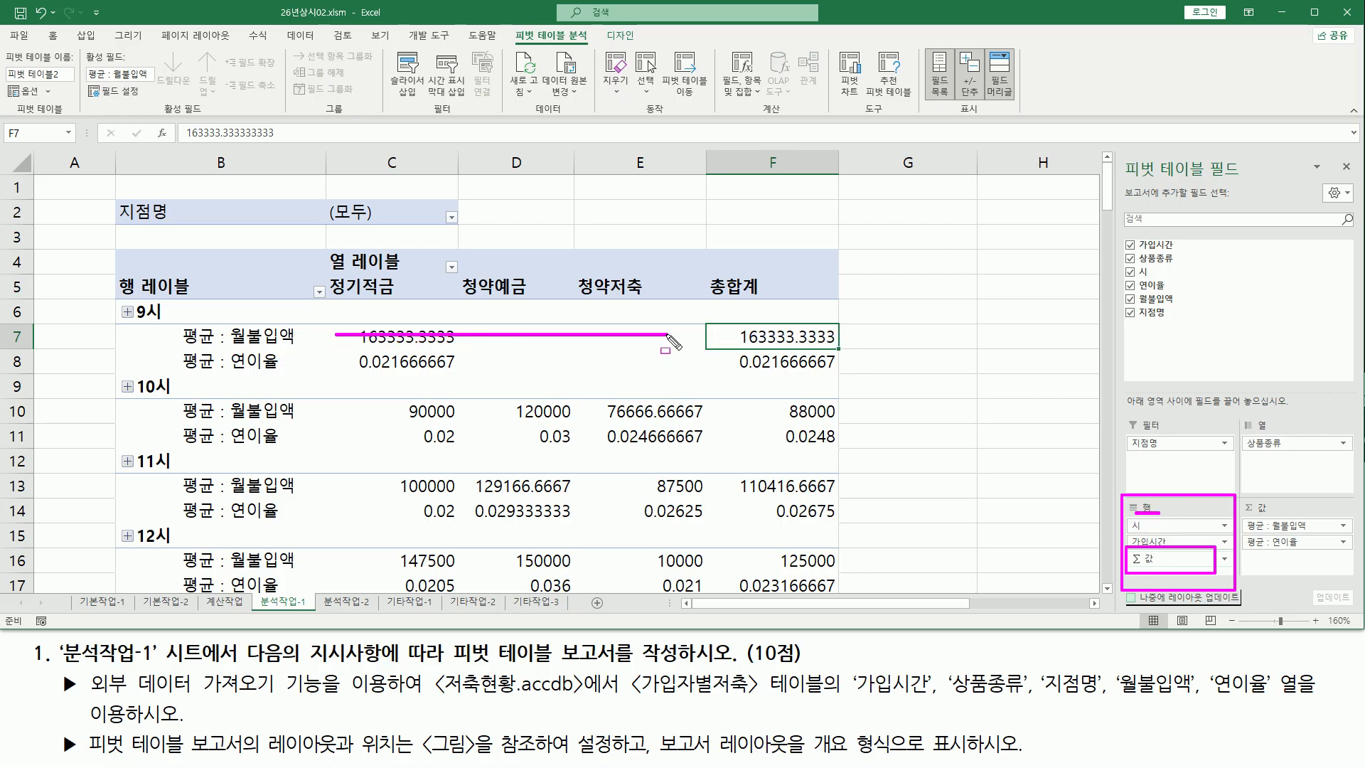
pyautogui.moveTo(332, 367); pyautogui.dragTo(689, 364)
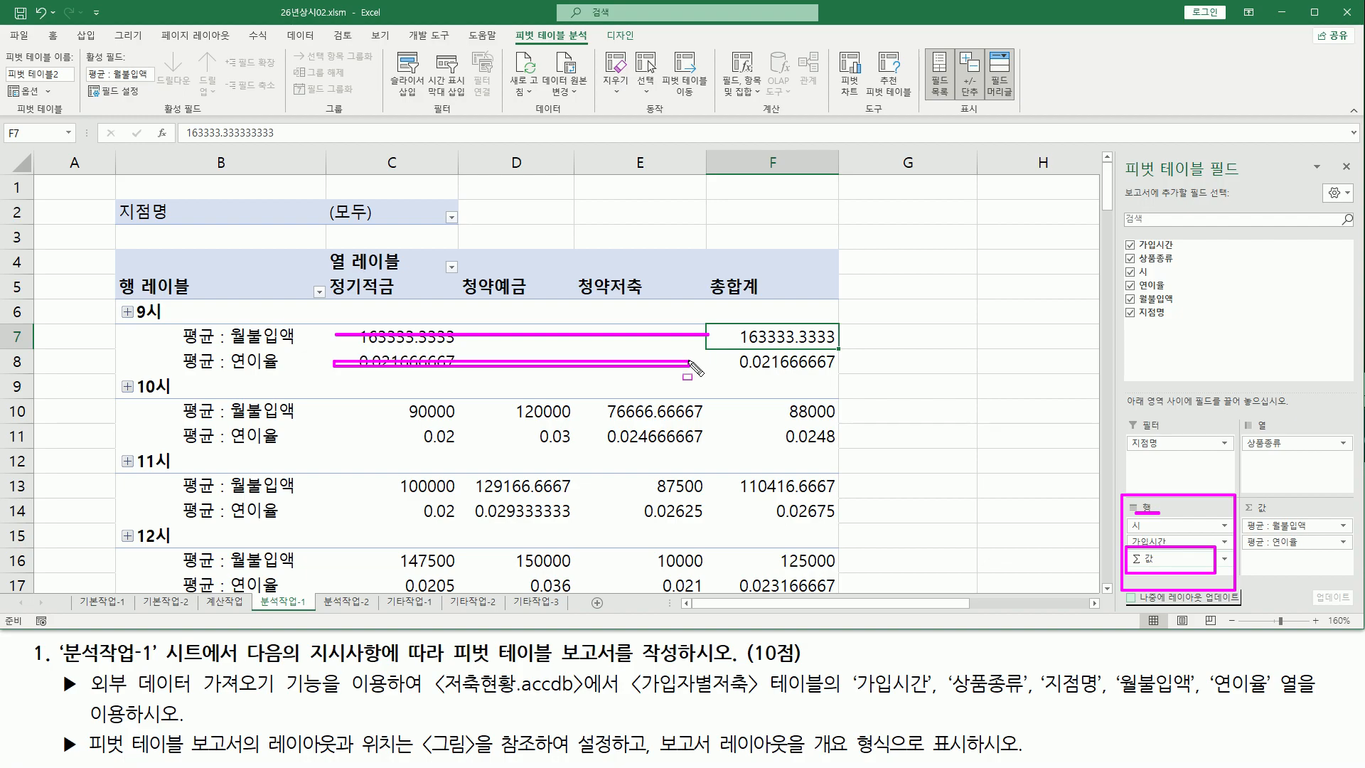
pyautogui.moveTo(366, 409); pyautogui.dragTo(704, 409)
pyautogui.moveTo(360, 439); pyautogui.dragTo(714, 439)
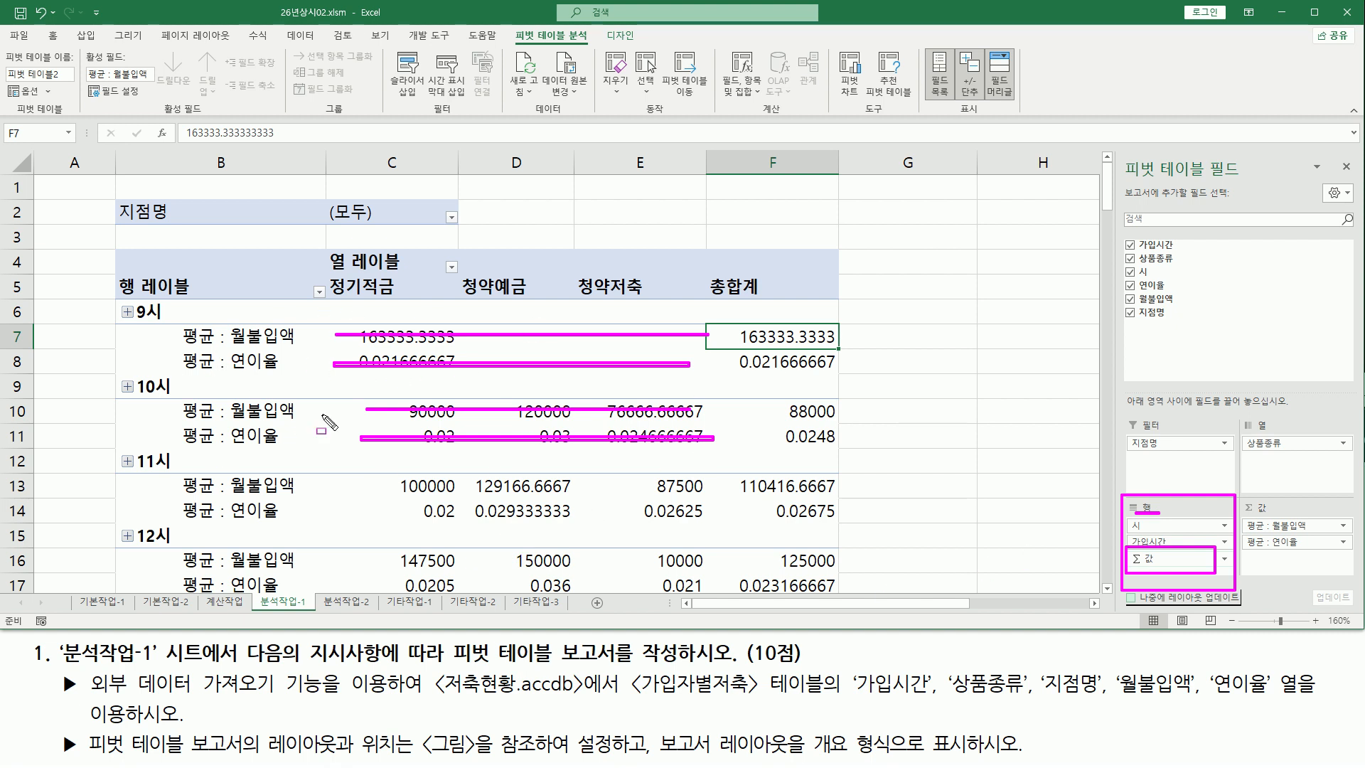
pyautogui.press('Escape')
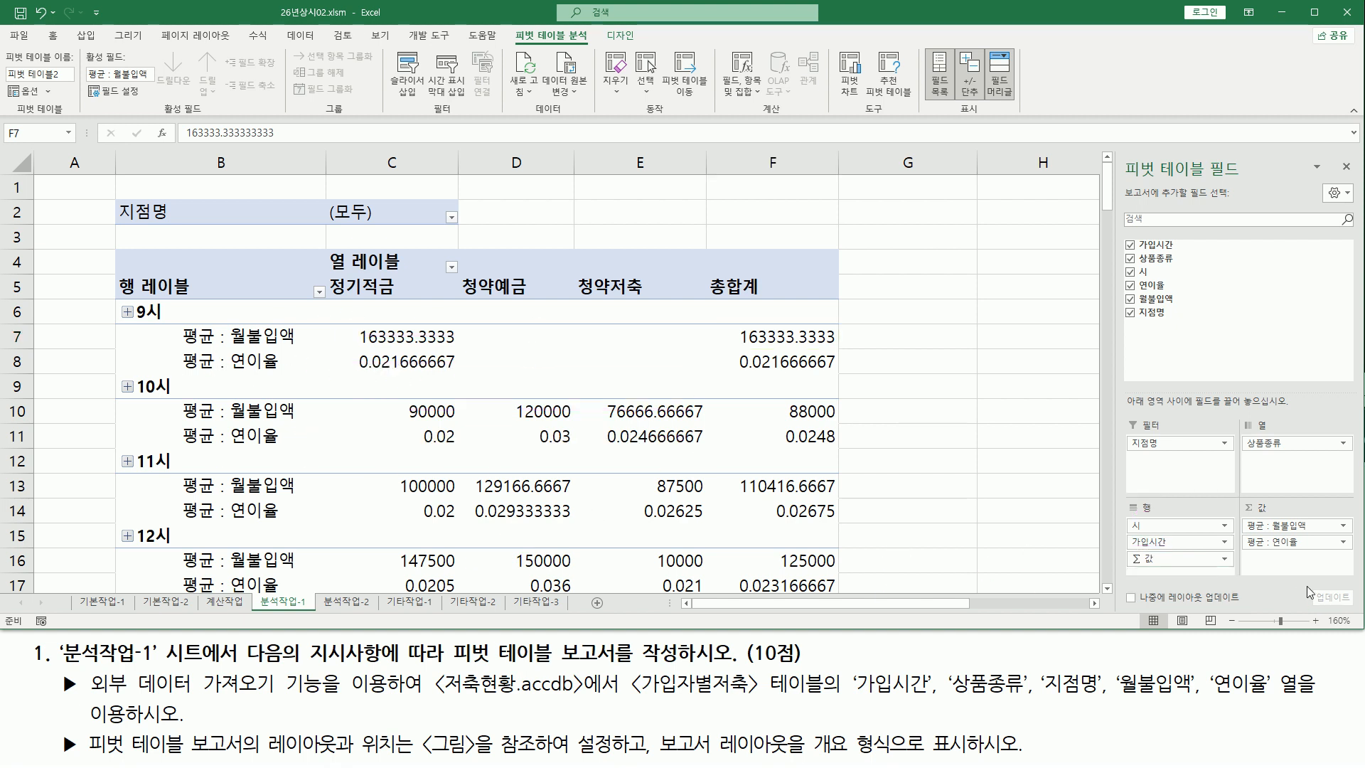
pyautogui.moveTo(1125, 550); pyautogui.dragTo(1227, 567)
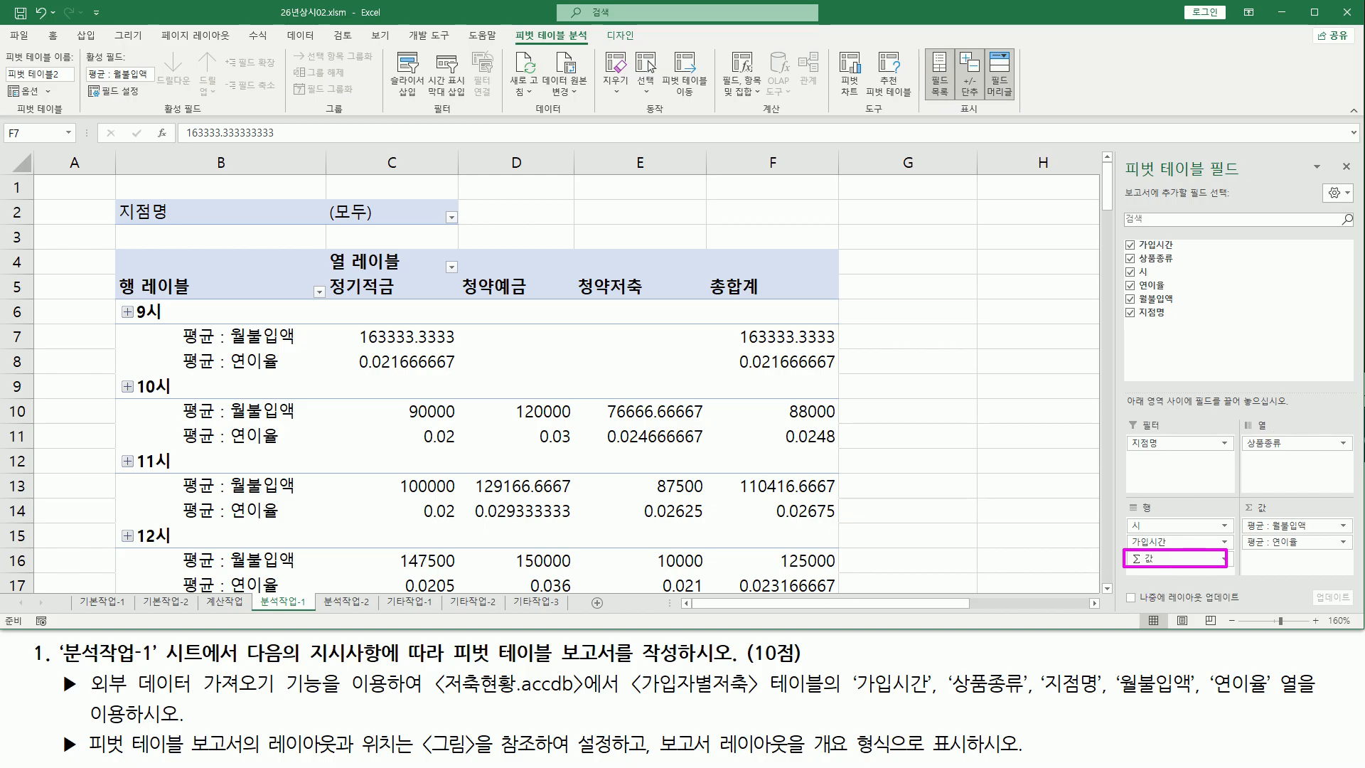
pyautogui.moveTo(87, 757); pyautogui.dragTo(647, 757)
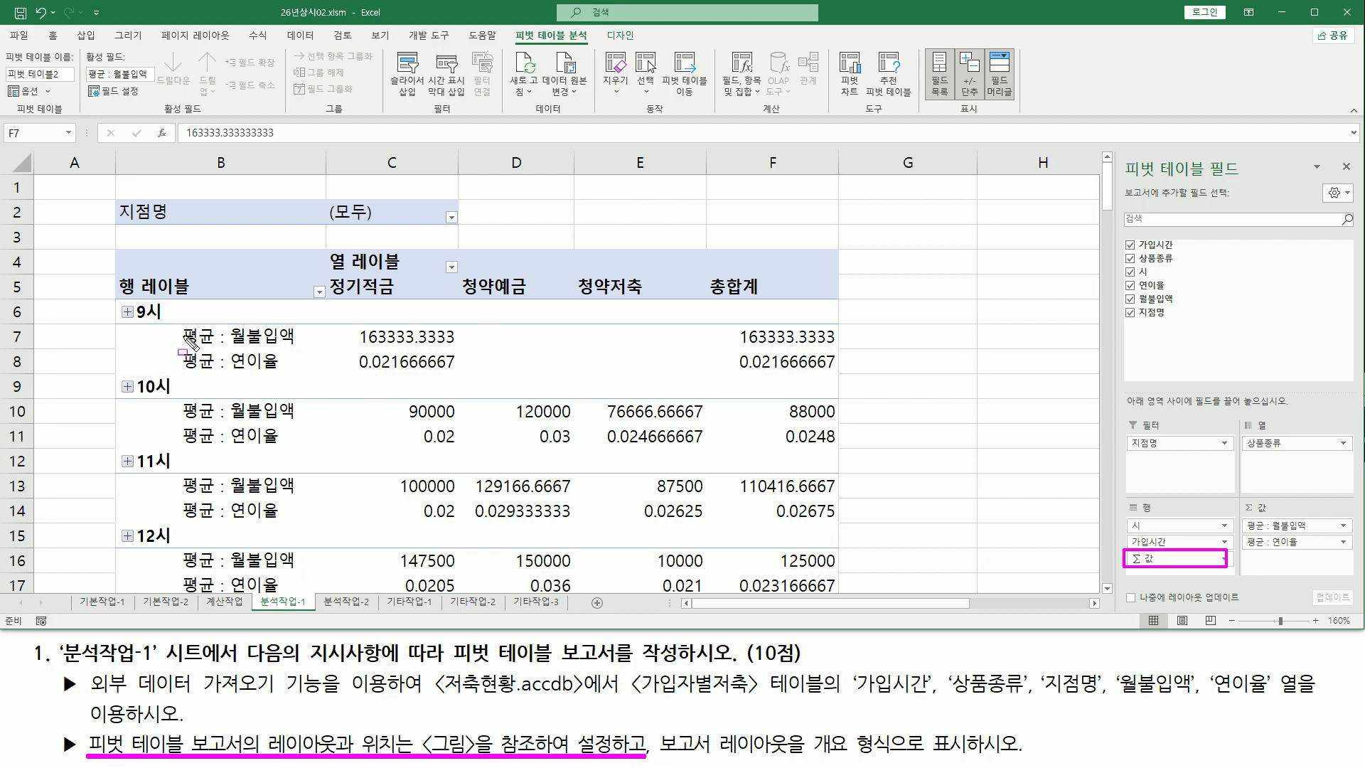
pyautogui.moveTo(179, 330); pyautogui.dragTo(217, 370)
pyautogui.moveTo(349, 338); pyautogui.dragTo(689, 337)
pyautogui.moveTo(348, 360); pyautogui.dragTo(687, 362)
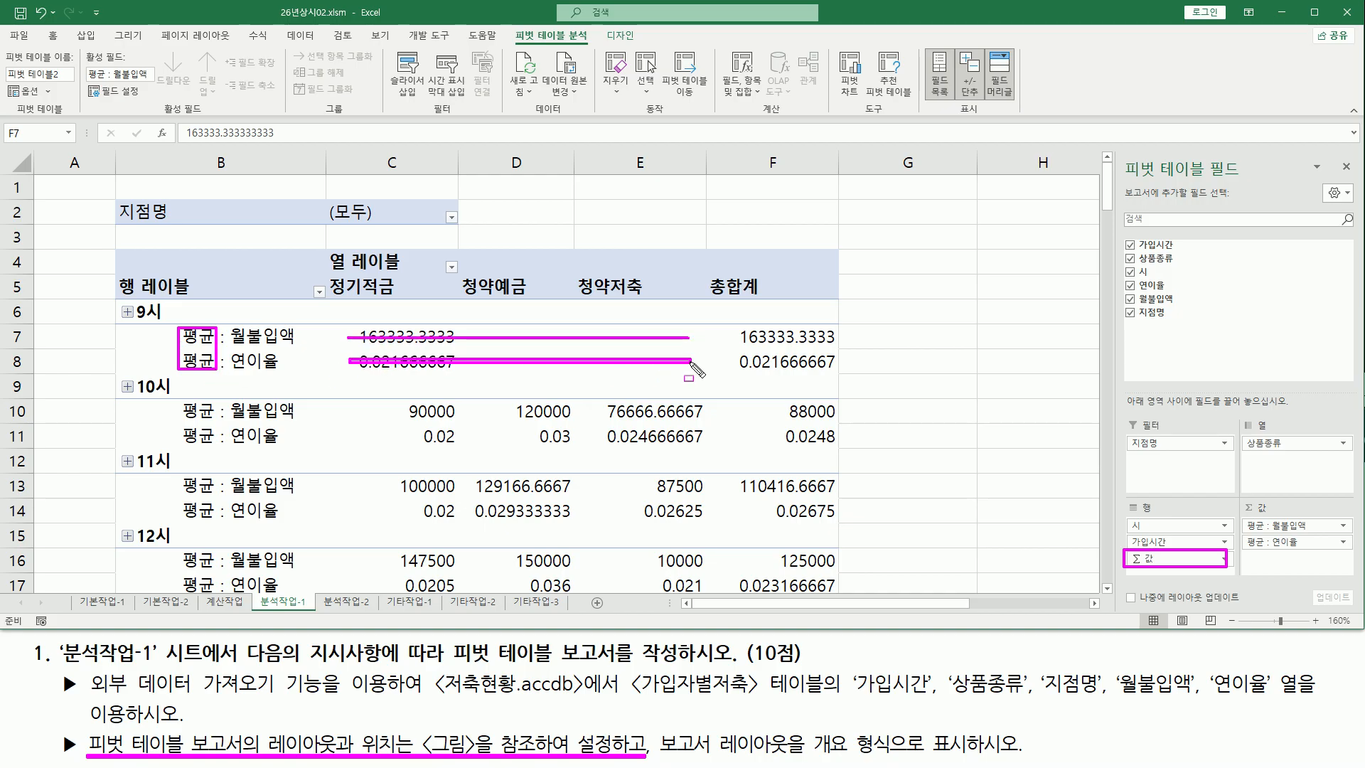
pyautogui.moveTo(373, 410); pyautogui.dragTo(713, 410)
pyautogui.moveTo(364, 435); pyautogui.dragTo(704, 434)
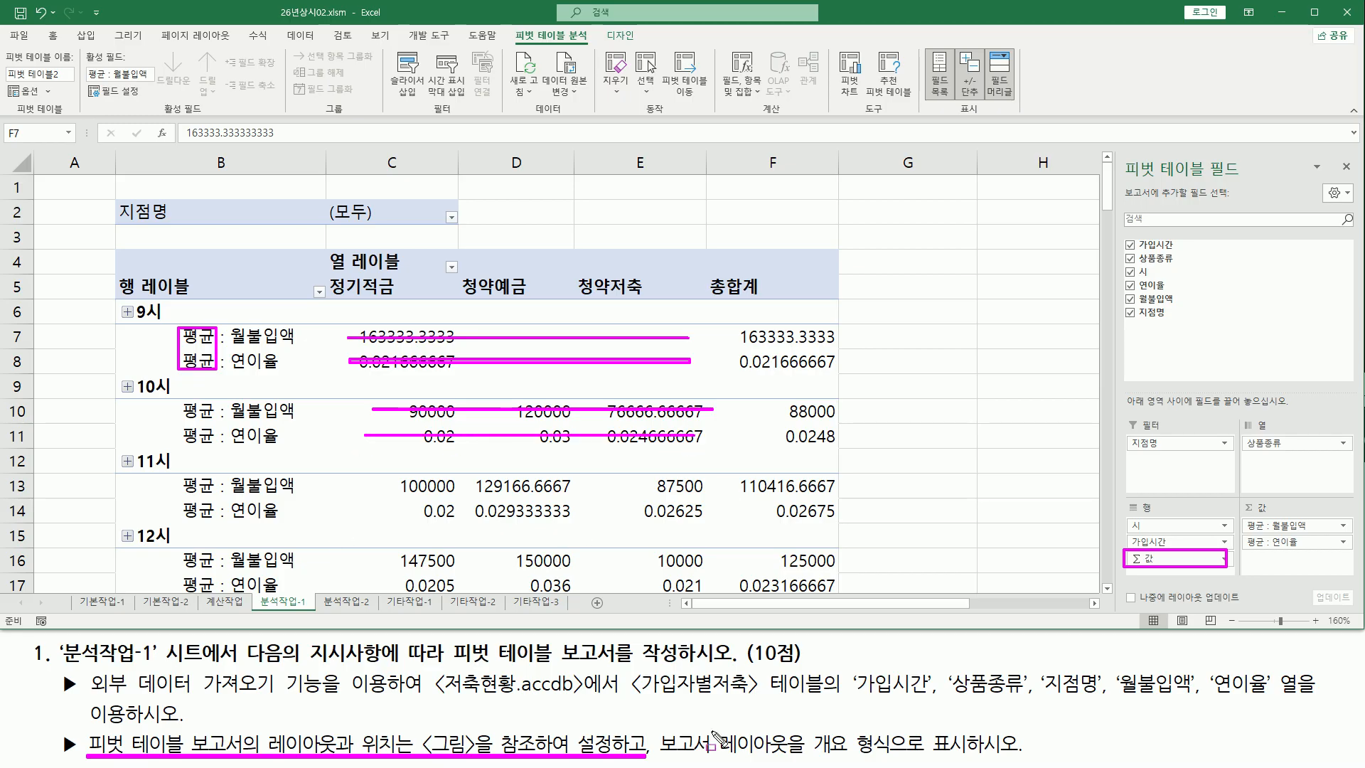
pyautogui.press('Escape')
pyautogui.moveTo(653, 748); pyautogui.dragTo(973, 757)
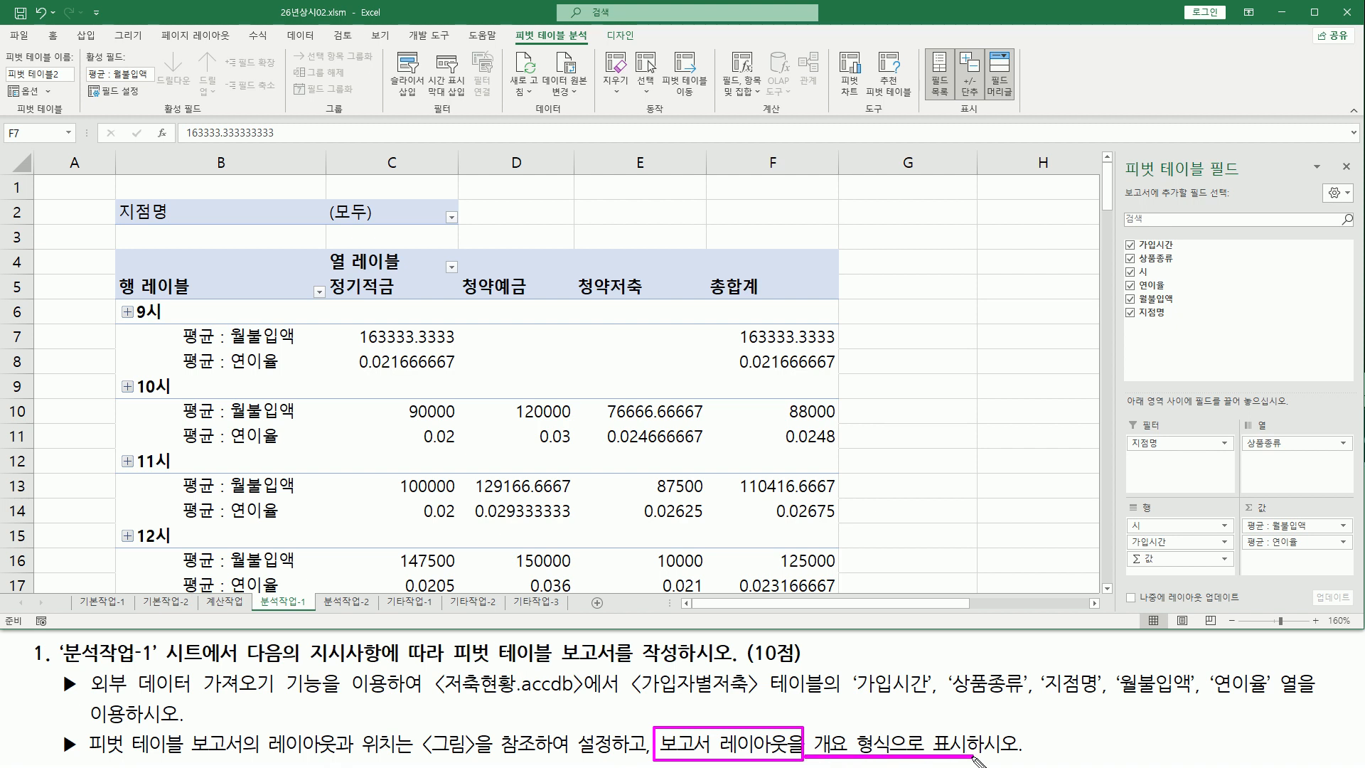
pyautogui.press('Escape')
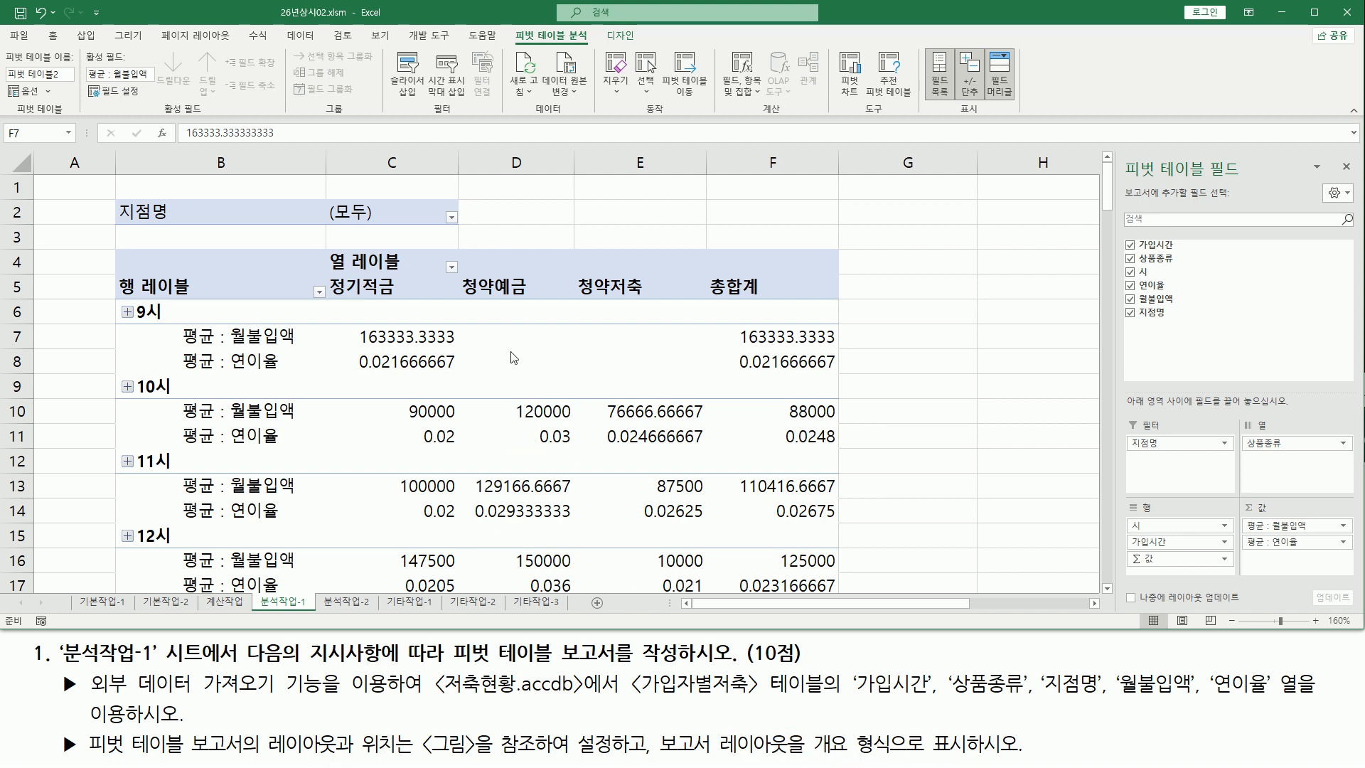
pyautogui.click(562, 348)
pyautogui.click(375, 401)
pyautogui.click(369, 465)
pyautogui.click(544, 469)
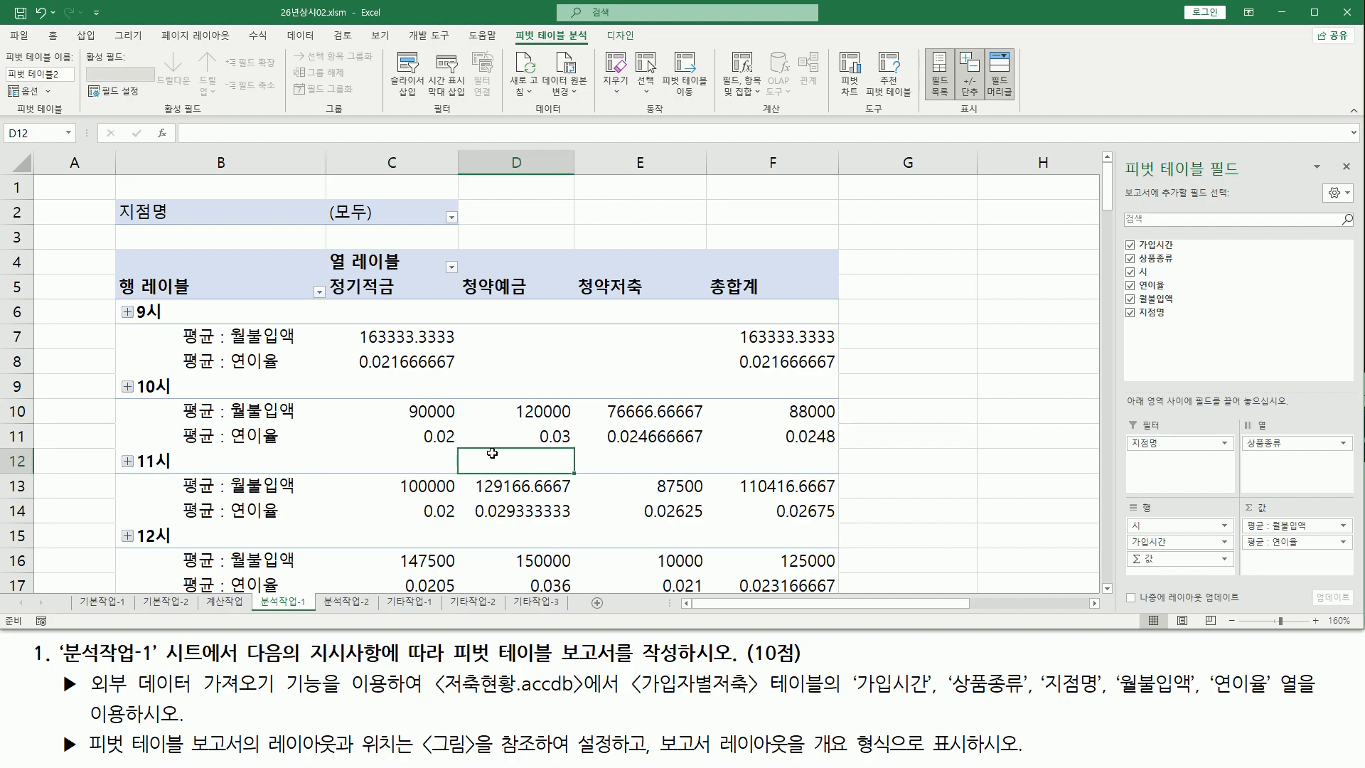
pyautogui.moveTo(514, 25)
pyautogui.mouseDown()
pyautogui.moveTo(534, 44)
pyautogui.moveTo(592, 51)
pyautogui.moveTo(611, 35)
pyautogui.moveTo(643, 48)
pyautogui.mouseUp()
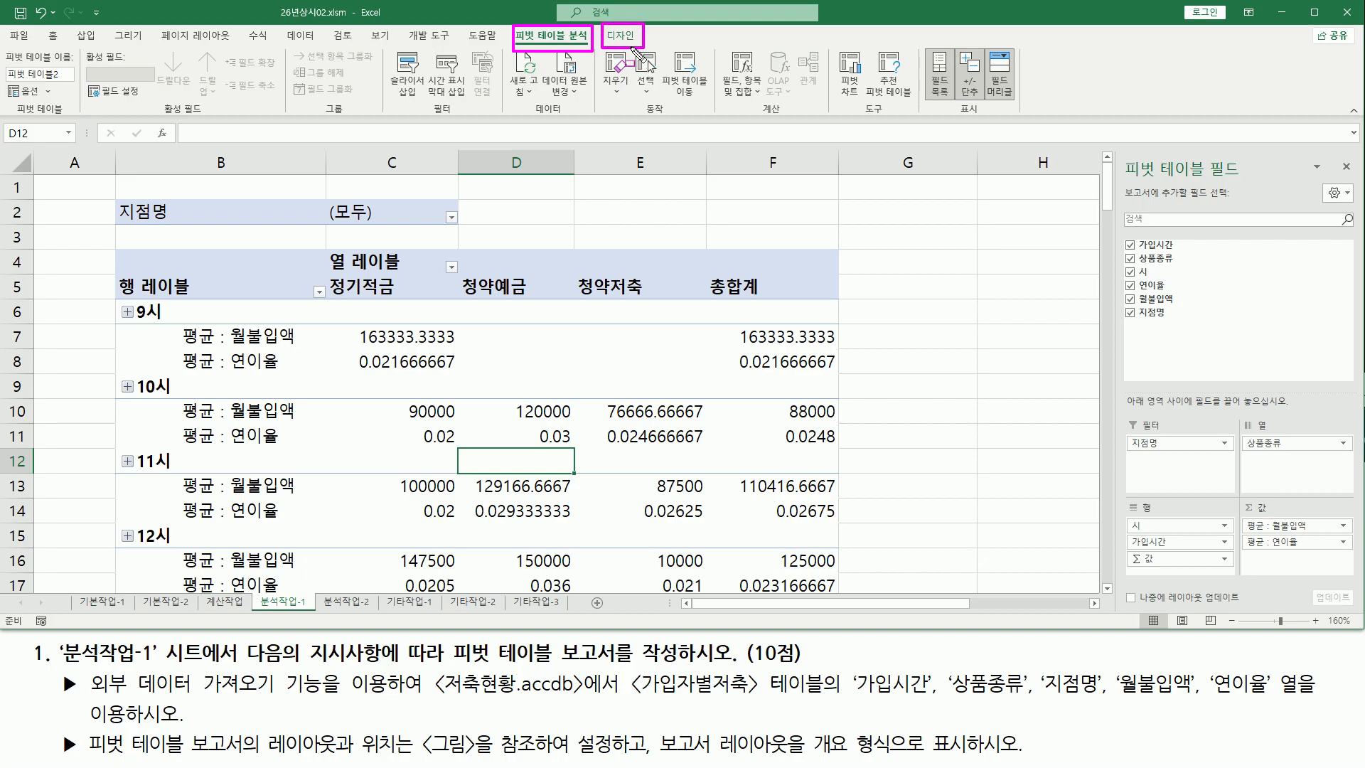
pyautogui.press('Escape')
# Set the pivot table's report layout to 개요 형식으로 표시 (outline form)
pyautogui.click(621, 37)
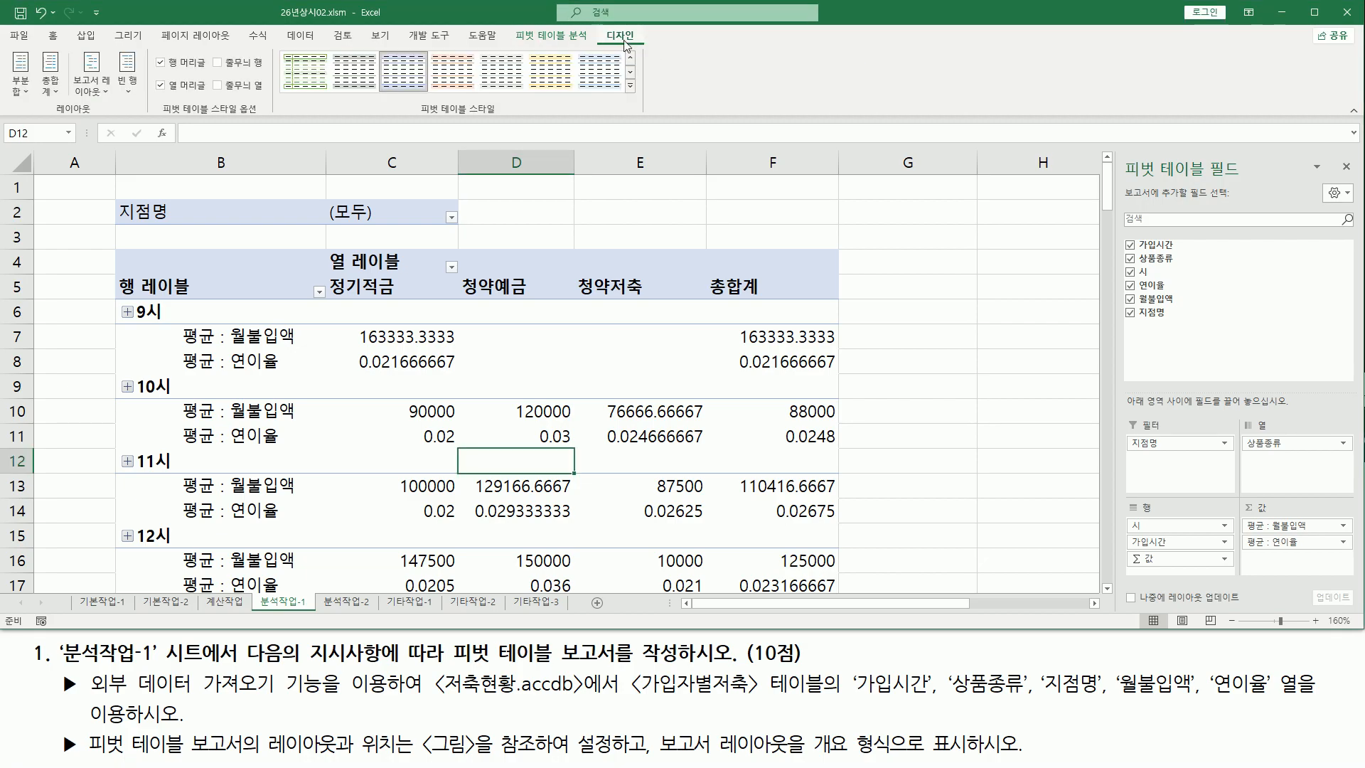
pyautogui.moveTo(602, 27); pyautogui.dragTo(641, 46)
pyautogui.moveTo(45, 114); pyautogui.dragTo(89, 114)
pyautogui.moveTo(66, 47); pyautogui.dragTo(114, 103)
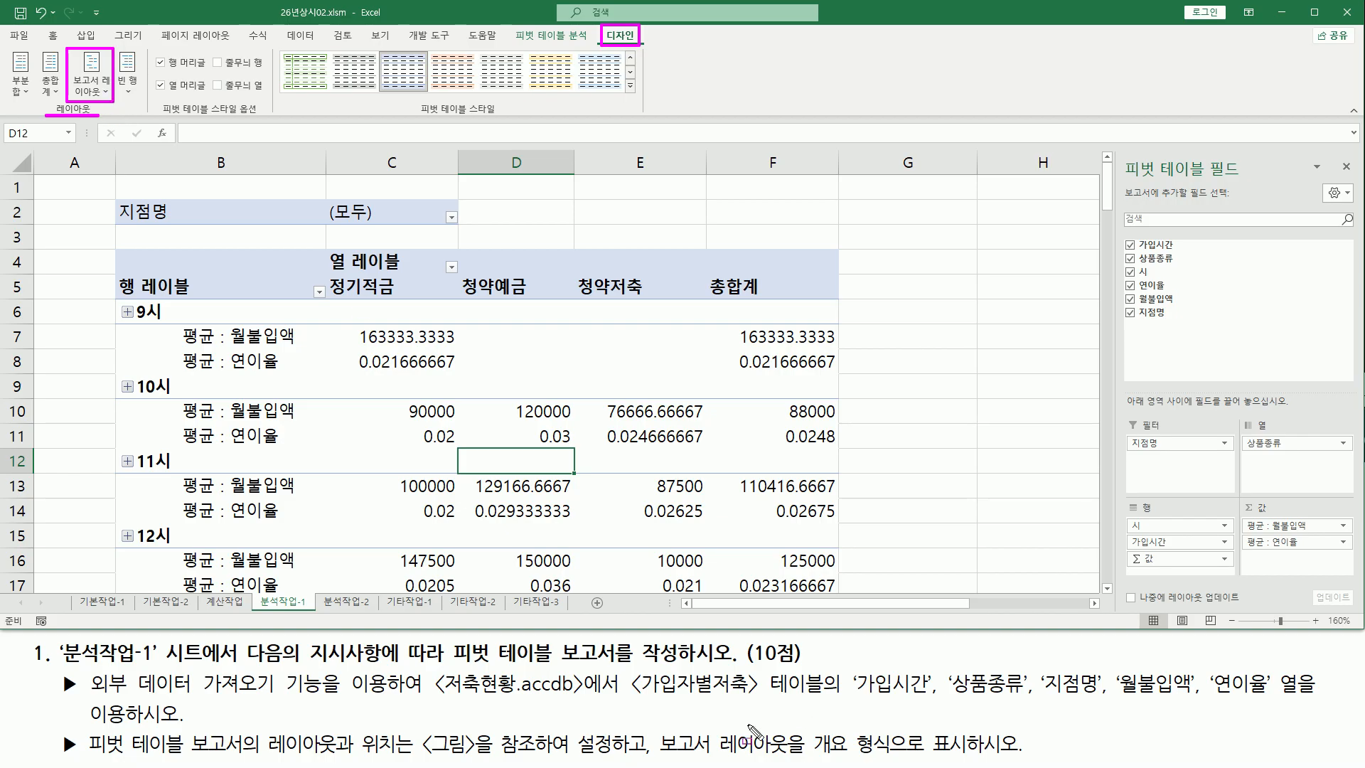
pyautogui.moveTo(655, 738); pyautogui.dragTo(784, 753)
pyautogui.hotkey('ctrl', 'z')
pyautogui.moveTo(655, 755); pyautogui.dragTo(794, 756)
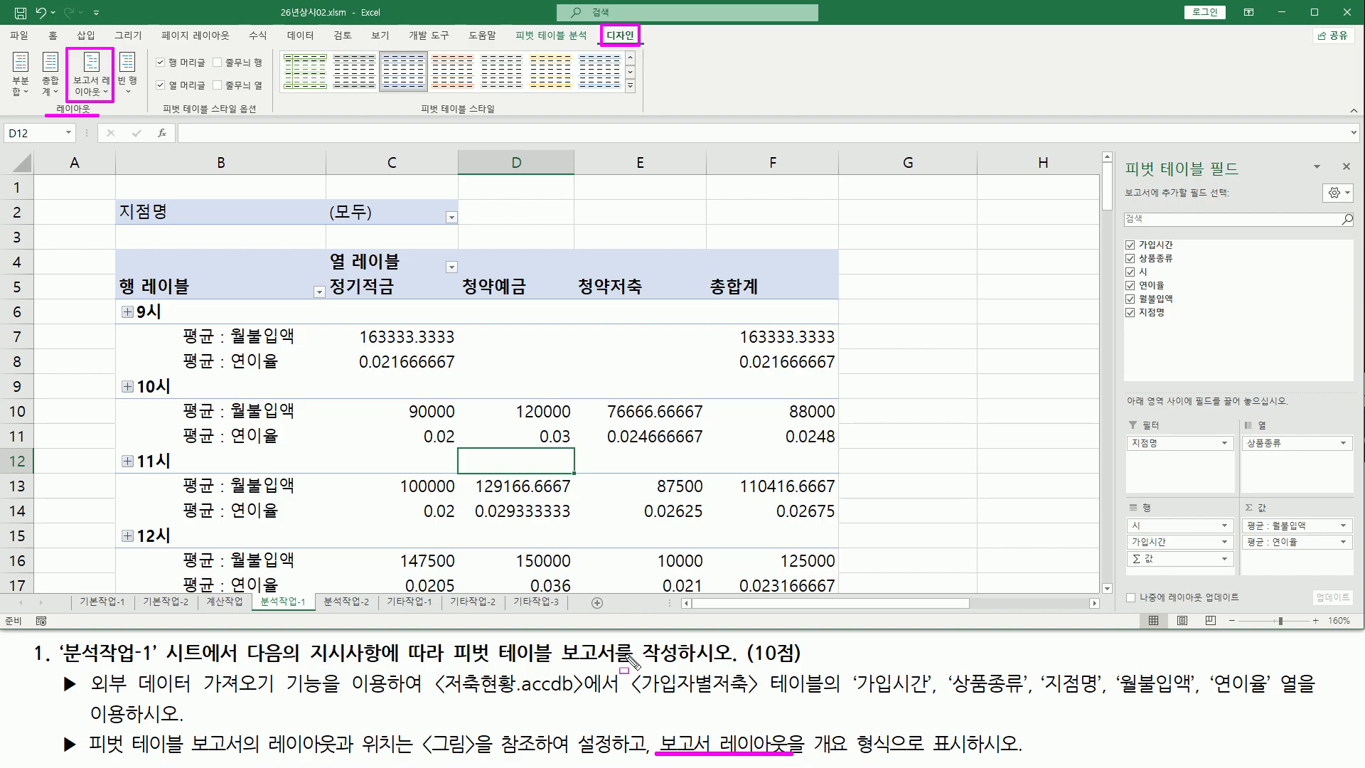
pyautogui.press('Escape')
pyautogui.click(104, 92)
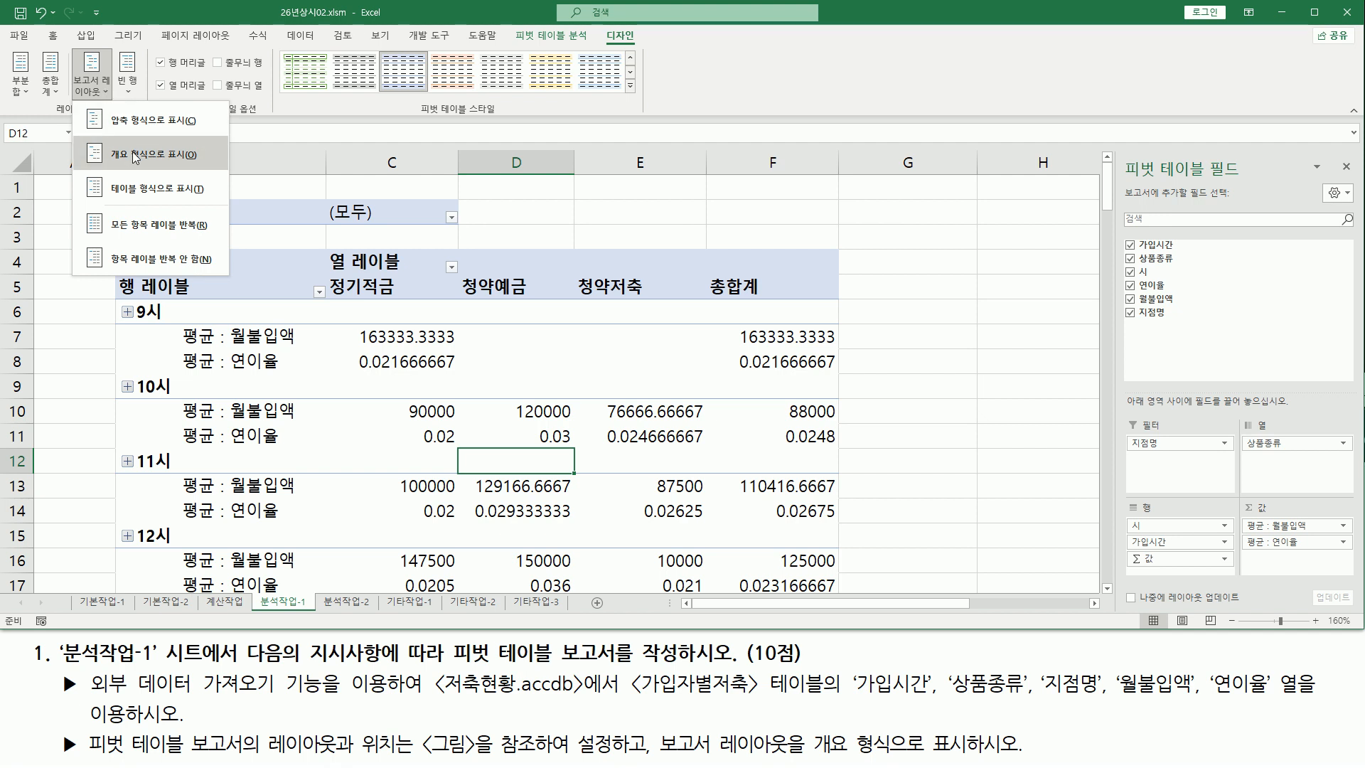
pyautogui.click(191, 161)
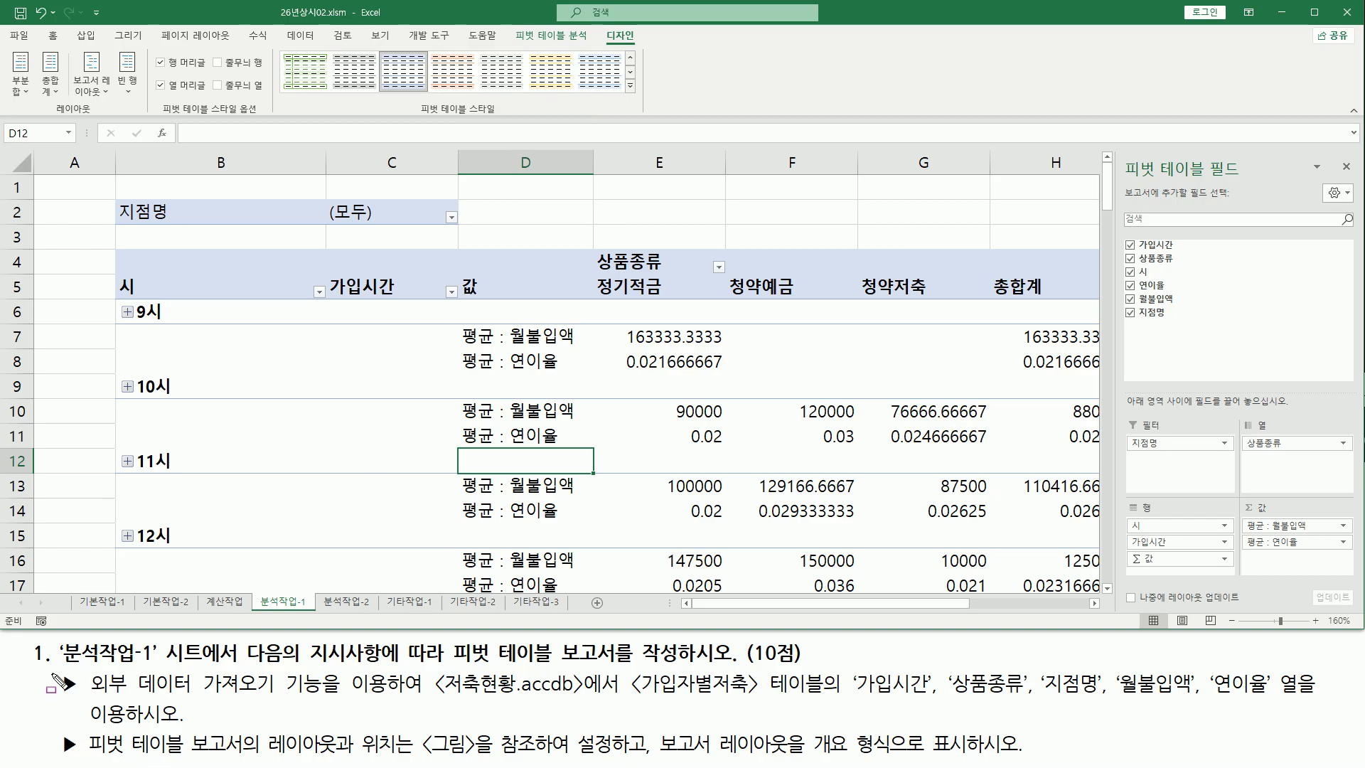
pyautogui.moveTo(51, 667)
pyautogui.mouseDown()
pyautogui.moveTo(945, 747)
pyautogui.moveTo(1280, 755)
pyautogui.mouseUp()
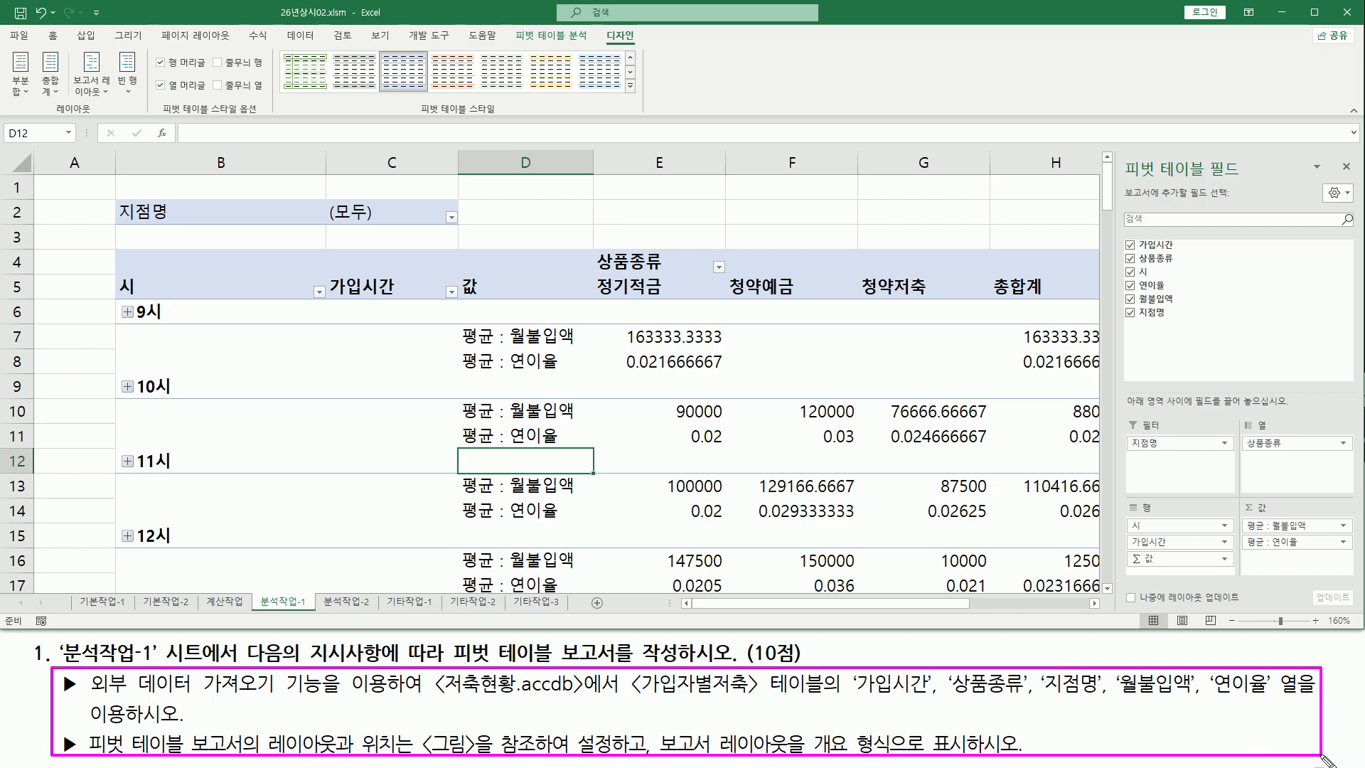
pyautogui.press('Escape')
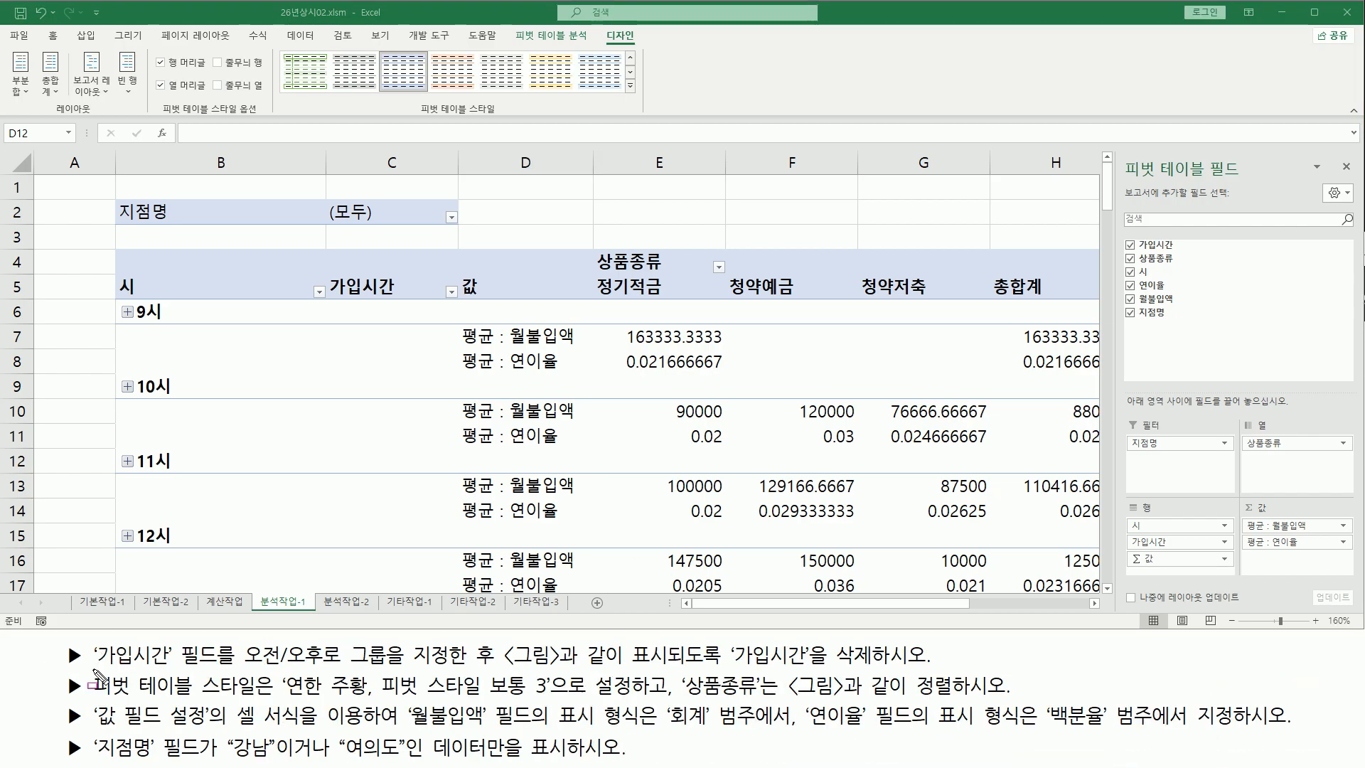
pyautogui.moveTo(93, 669)
pyautogui.mouseDown()
pyautogui.moveTo(166, 670)
pyautogui.moveTo(176, 643)
pyautogui.moveTo(216, 642)
pyautogui.moveTo(288, 668)
pyautogui.moveTo(490, 669)
pyautogui.moveTo(504, 650)
pyautogui.moveTo(933, 669)
pyautogui.mouseUp()
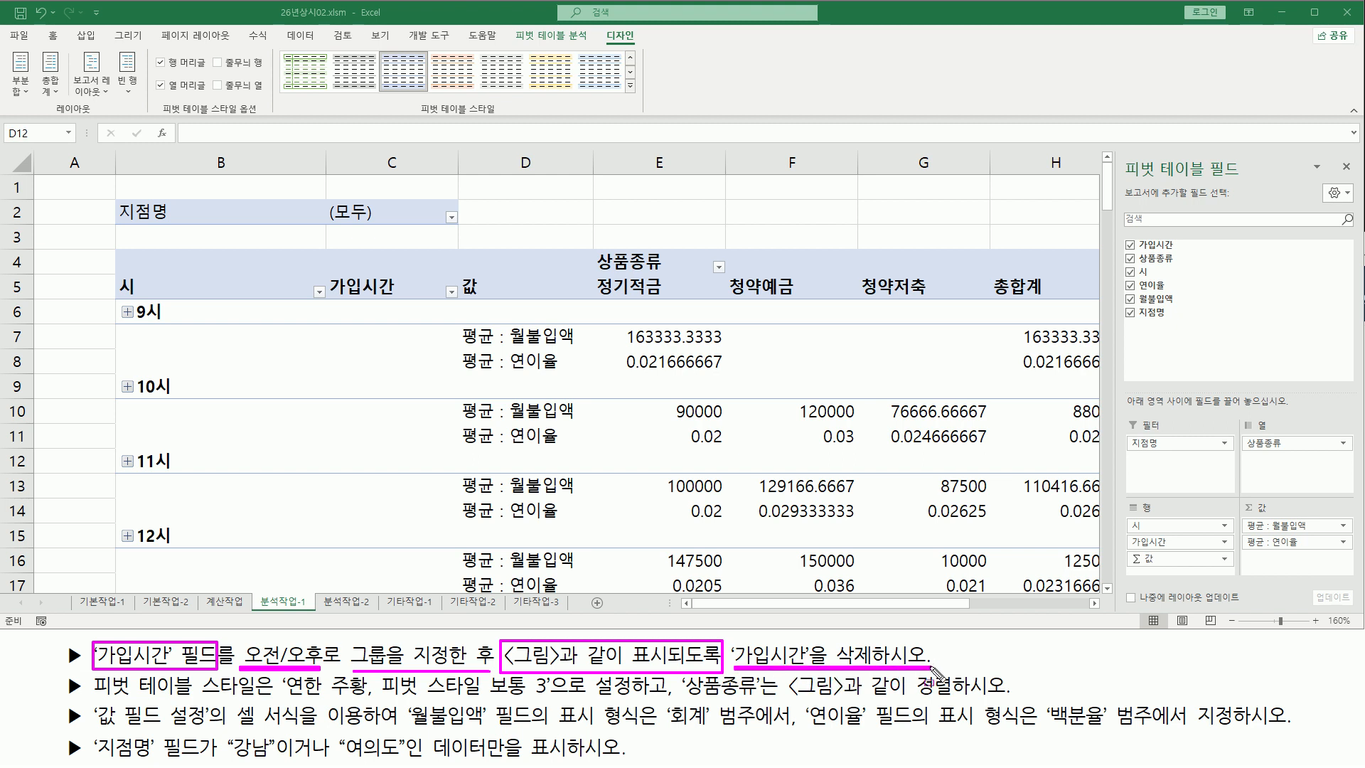
pyautogui.press('Escape')
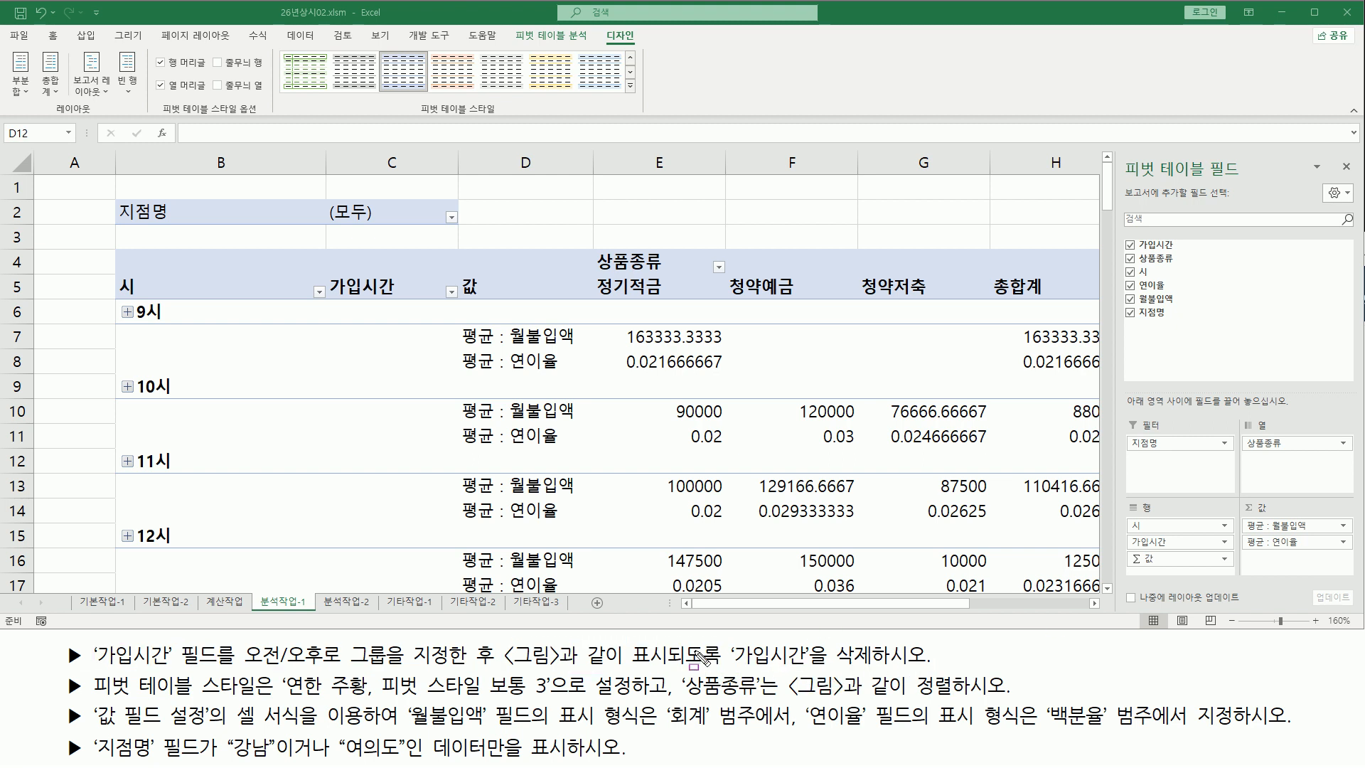
pyautogui.moveTo(1126, 534); pyautogui.dragTo(1232, 551)
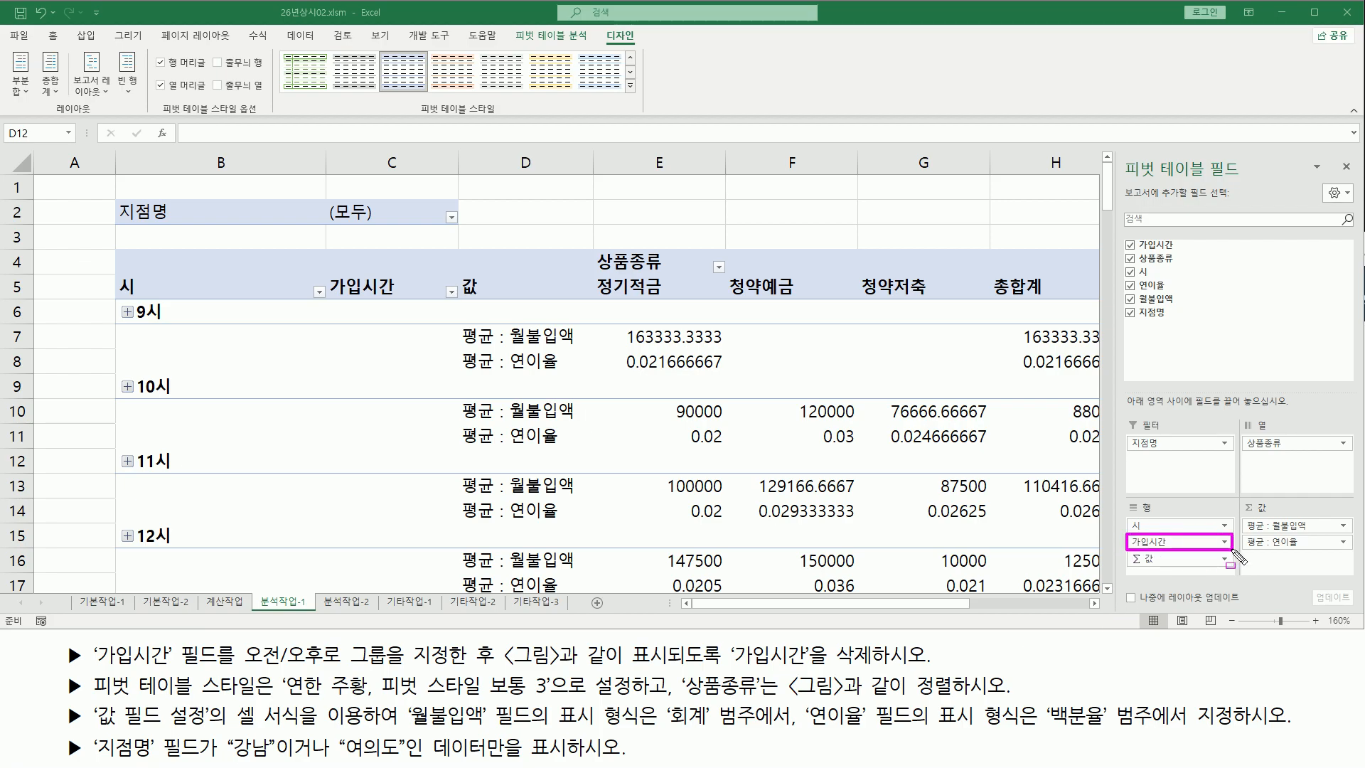
pyautogui.moveTo(1128, 520); pyautogui.dragTo(1156, 535)
pyautogui.press('Escape')
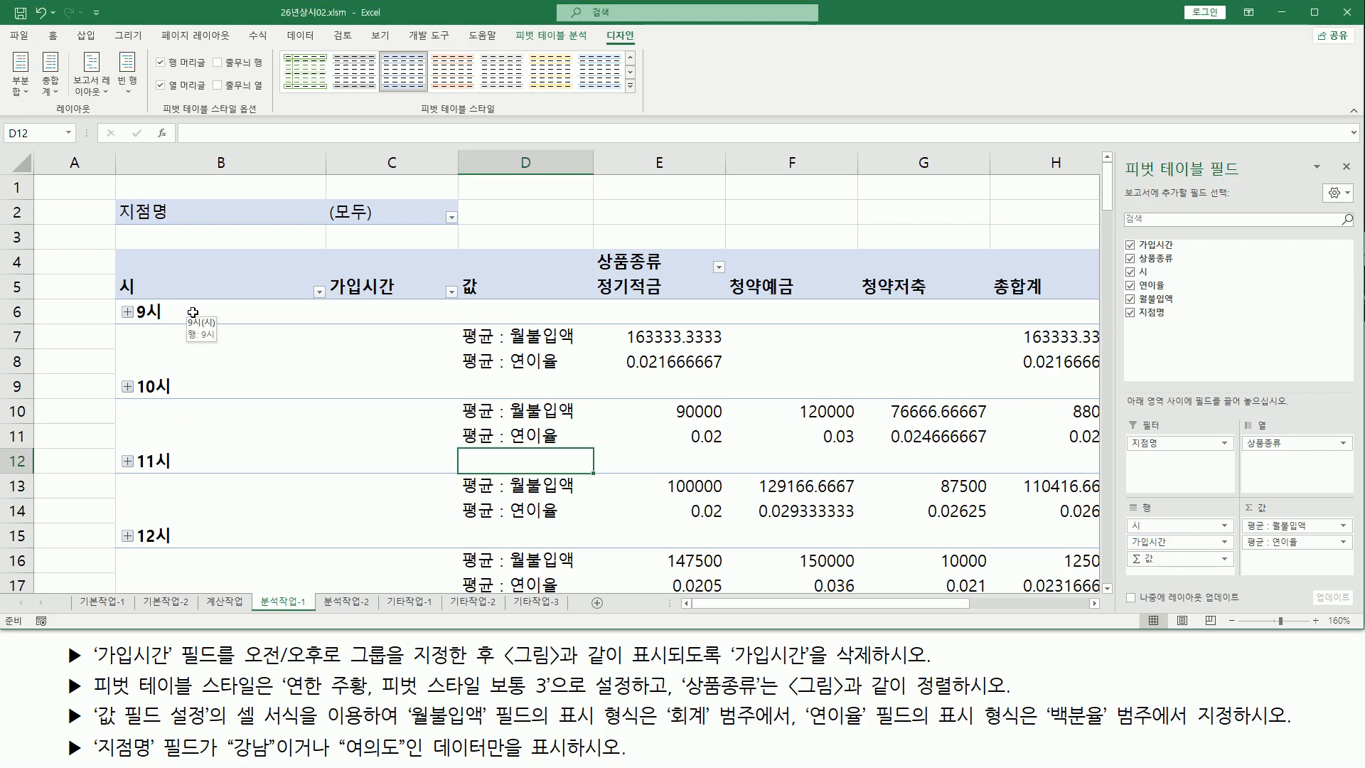
# Ungroup the hour-based 시 grouping on the 가입시간 row field of the pivot table
pyautogui.click(193, 312)
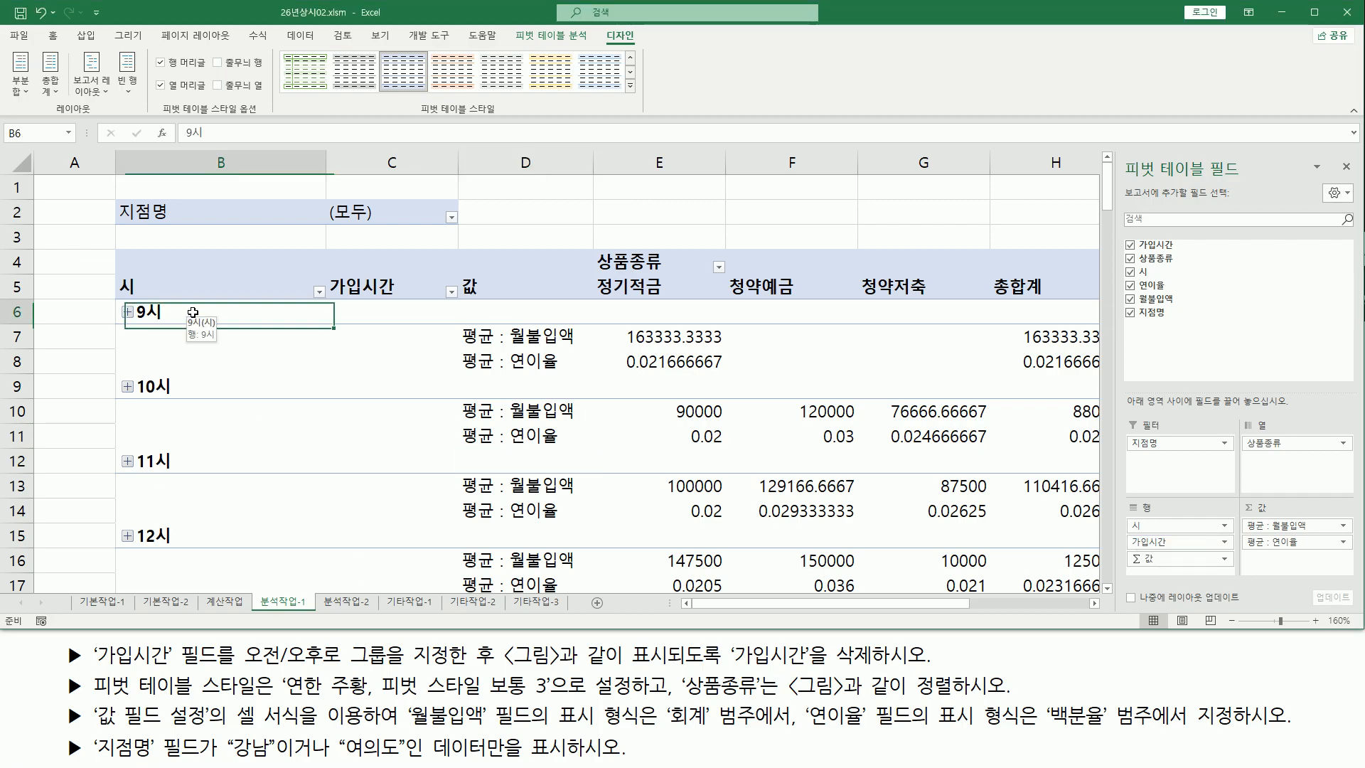
pyautogui.click(158, 386)
pyautogui.click(183, 461)
pyautogui.click(176, 311)
pyautogui.click(179, 312)
pyautogui.rightClick(191, 318)
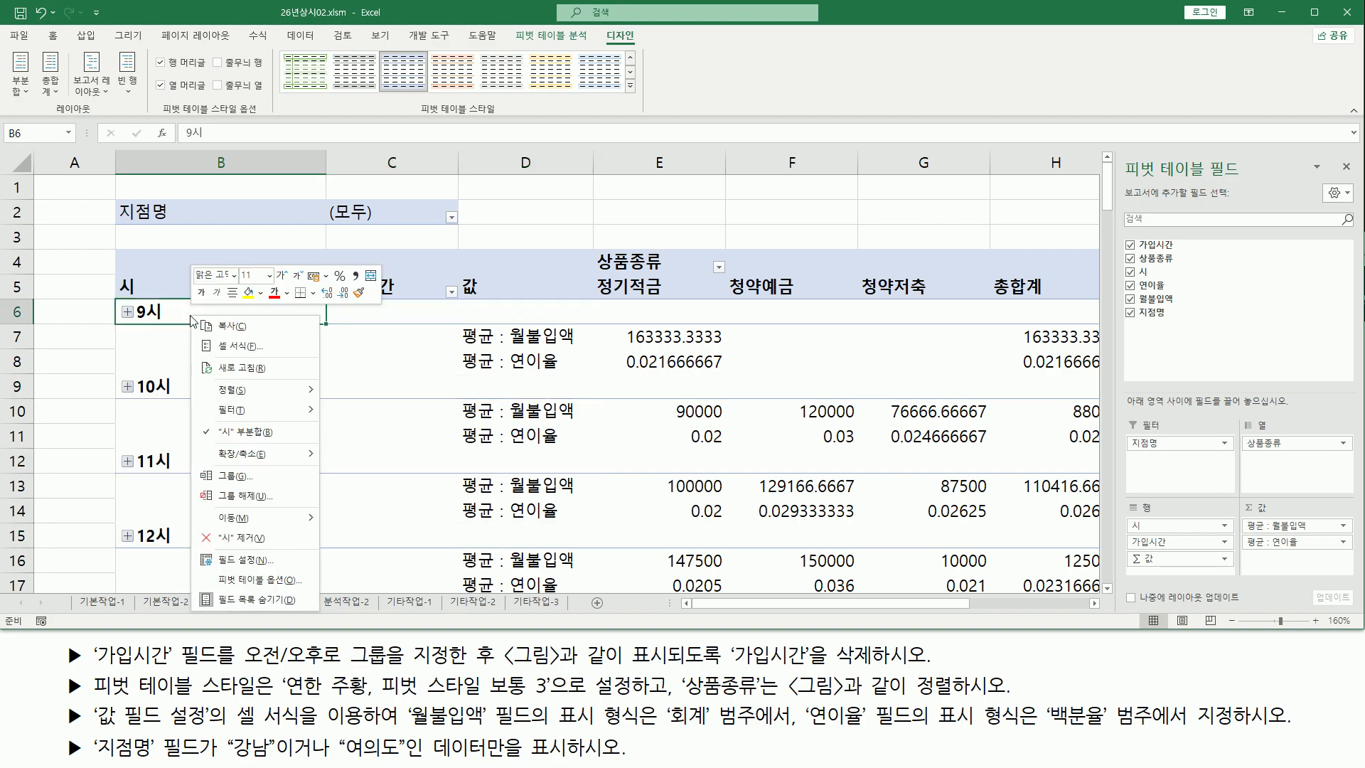
pyautogui.click(244, 493)
pyautogui.moveTo(239, 669); pyautogui.dragTo(486, 671)
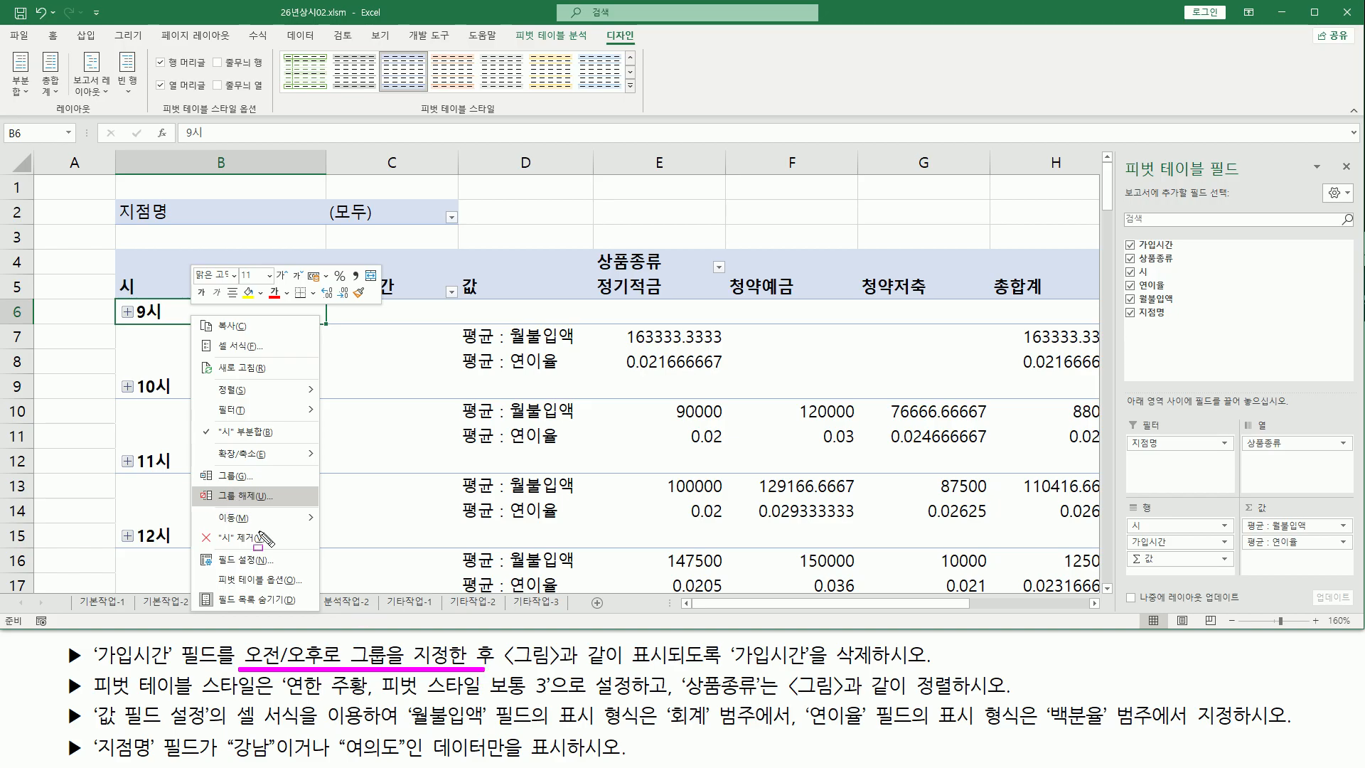
pyautogui.press('Escape')
pyautogui.click(167, 312)
pyautogui.rightClick(167, 312)
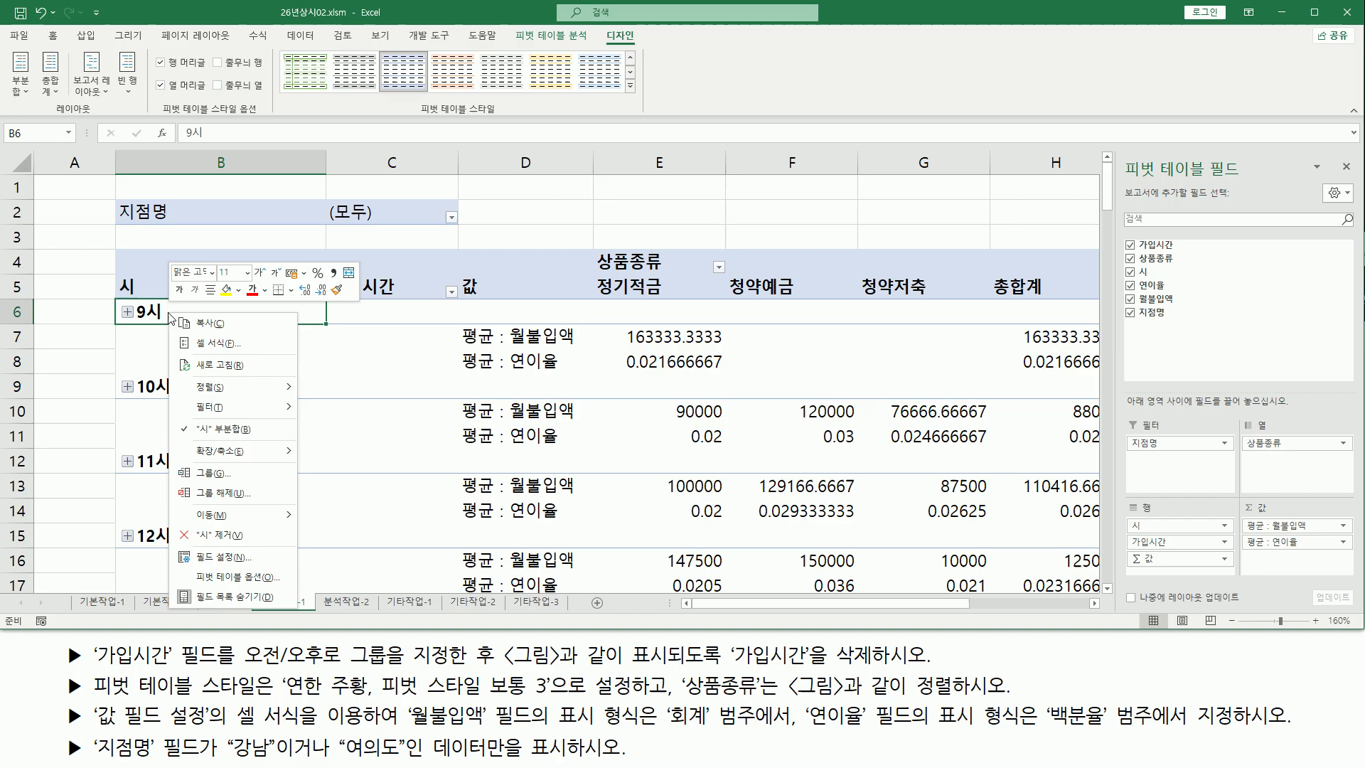
pyautogui.click(215, 497)
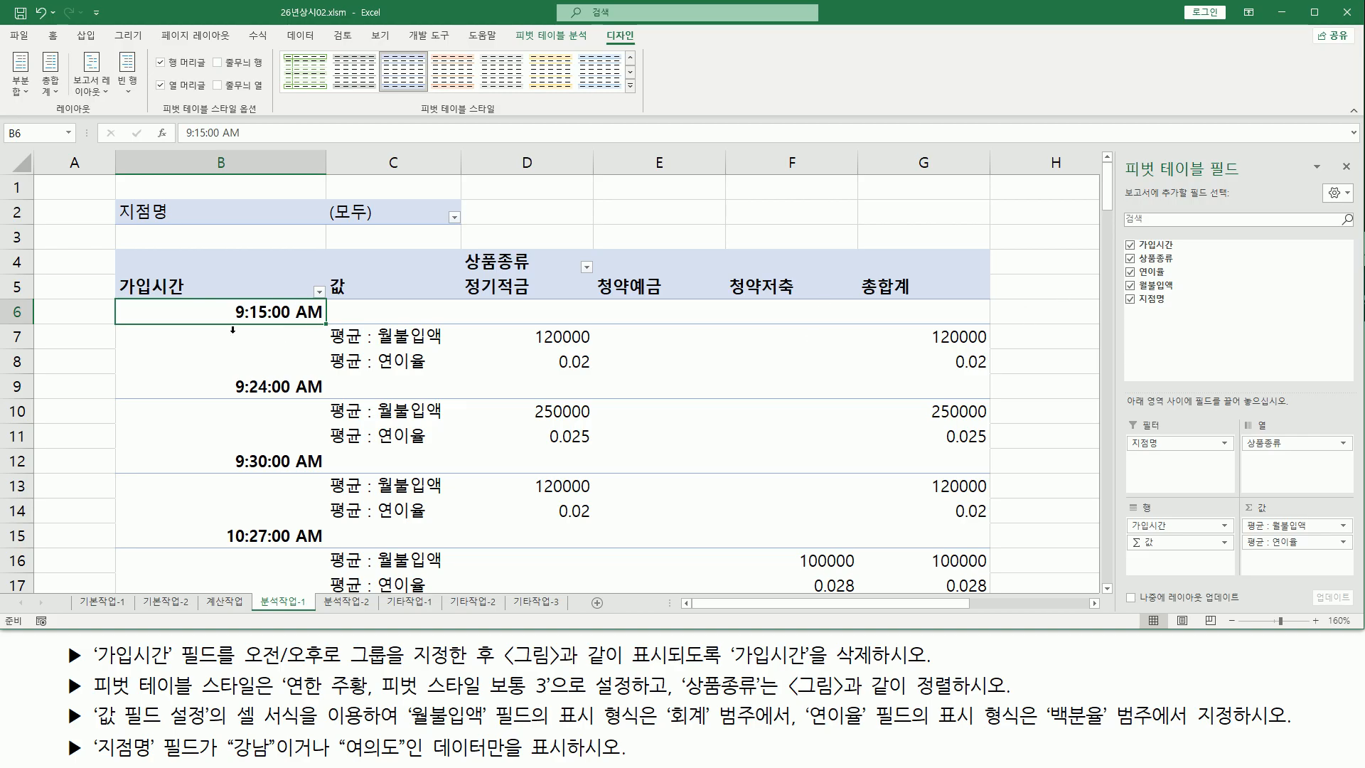
# Group the morning join times, from 9:15:00 AM through 11:47:00 AM, into one group
pyautogui.scroll(-5, 239, 444)
pyautogui.scroll(-3, 237, 447)
pyautogui.moveTo(243, 668); pyautogui.dragTo(446, 669)
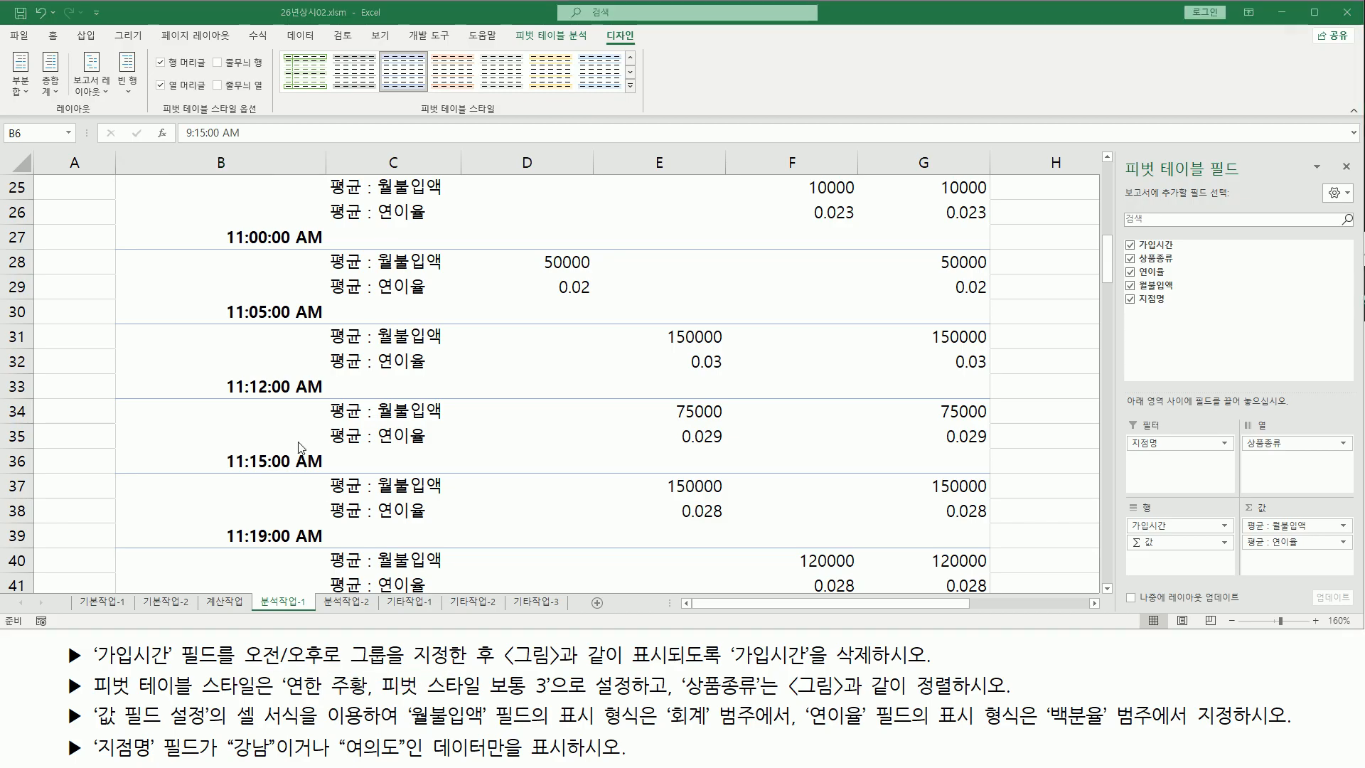
pyautogui.scroll(8, 225, 316)
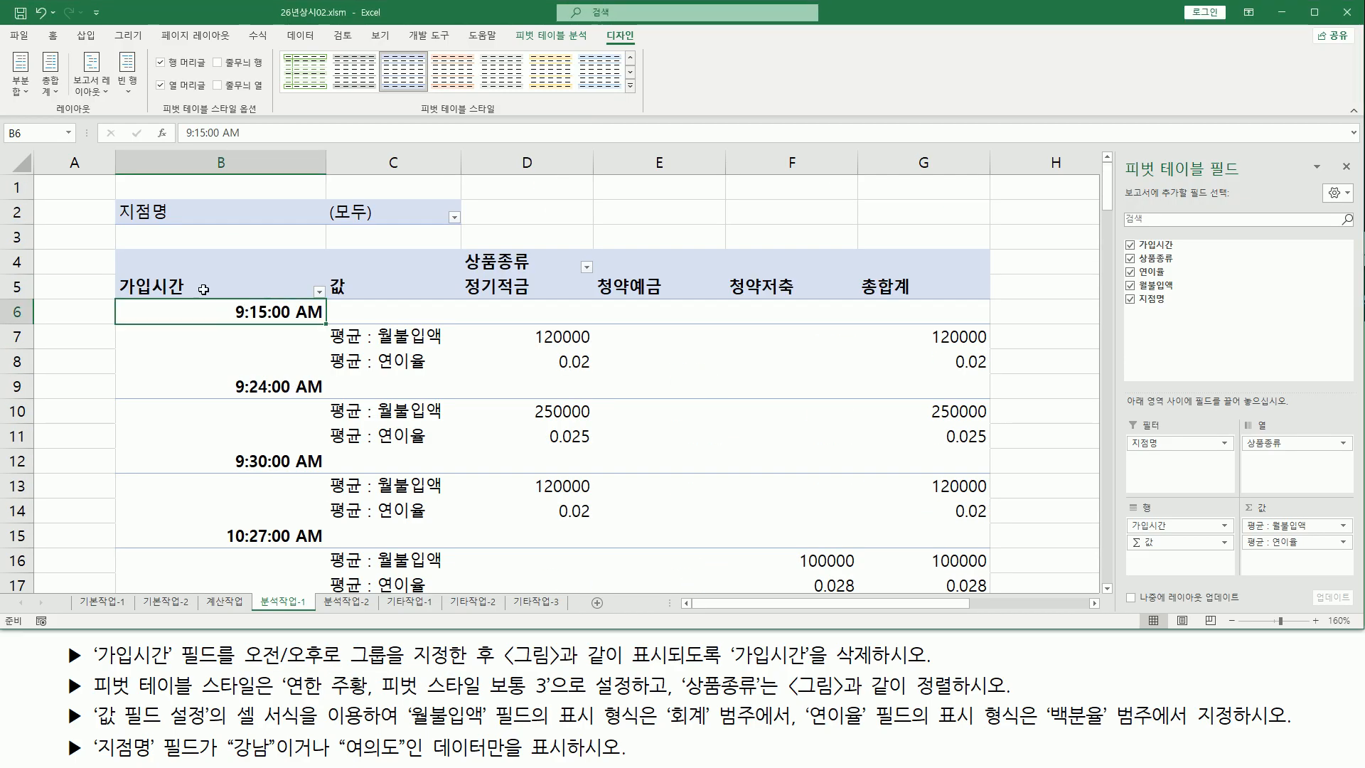
pyautogui.moveTo(270, 313)
pyautogui.mouseDown()
pyautogui.moveTo(249, 611)
pyautogui.moveTo(234, 639)
pyautogui.moveTo(229, 561)
pyautogui.moveTo(237, 640)
pyautogui.moveTo(249, 235)
pyautogui.moveTo(280, 289)
pyautogui.mouseUp()
pyautogui.scroll(2, 240, 315)
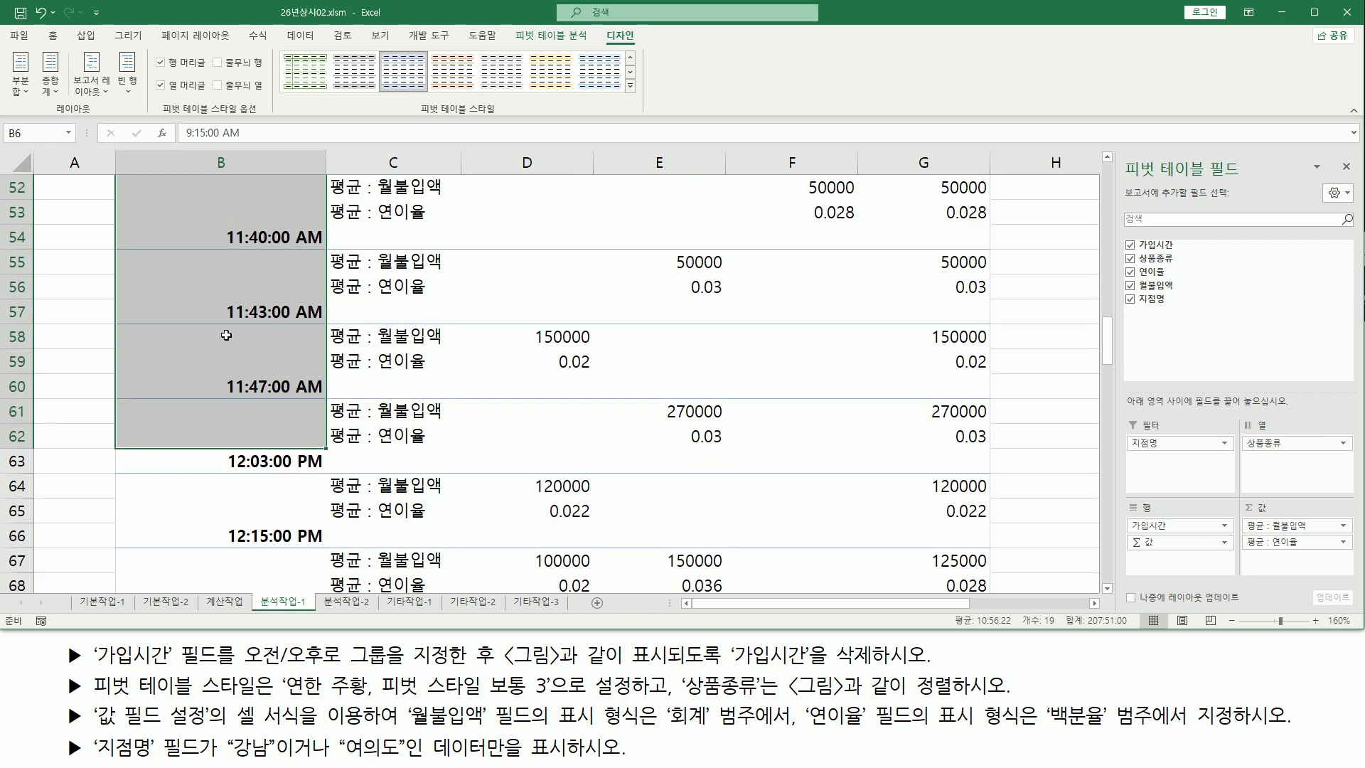
pyautogui.rightClick(170, 272)
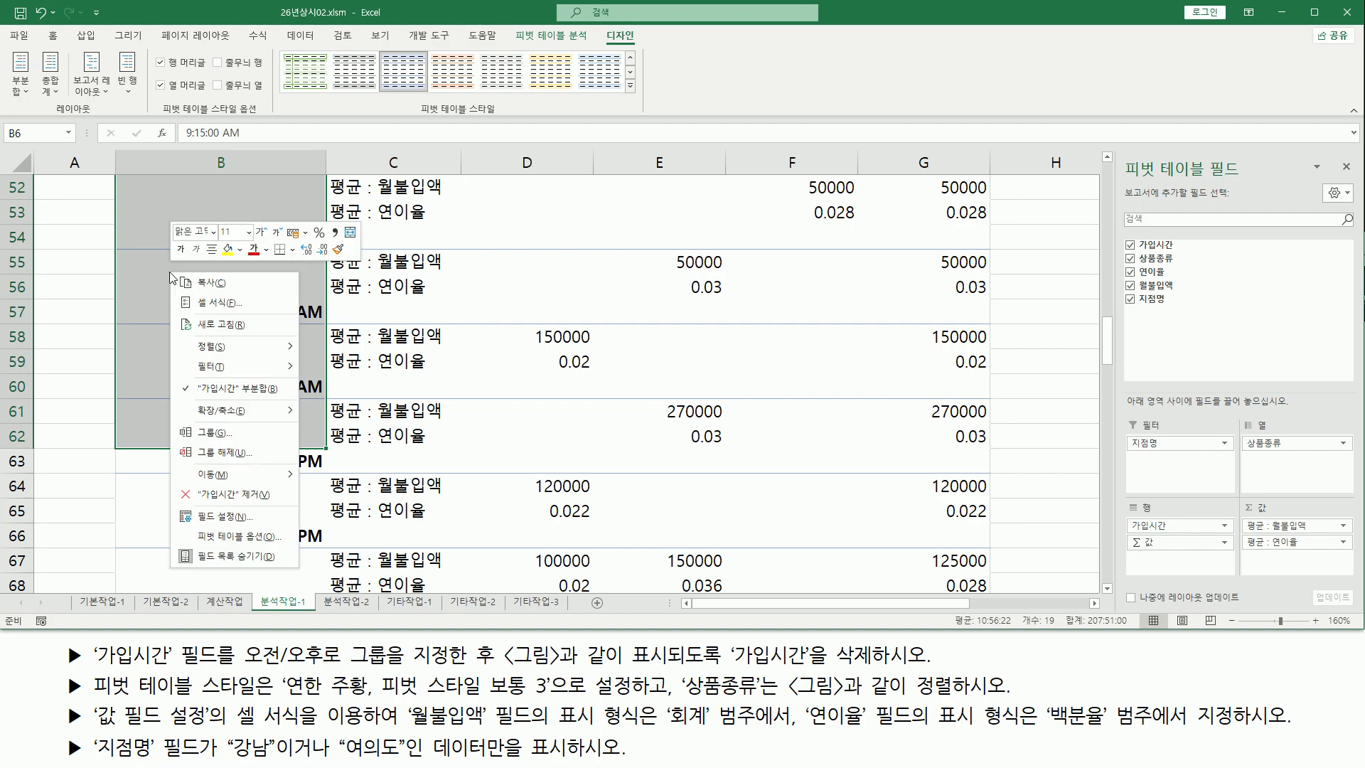
pyautogui.click(208, 434)
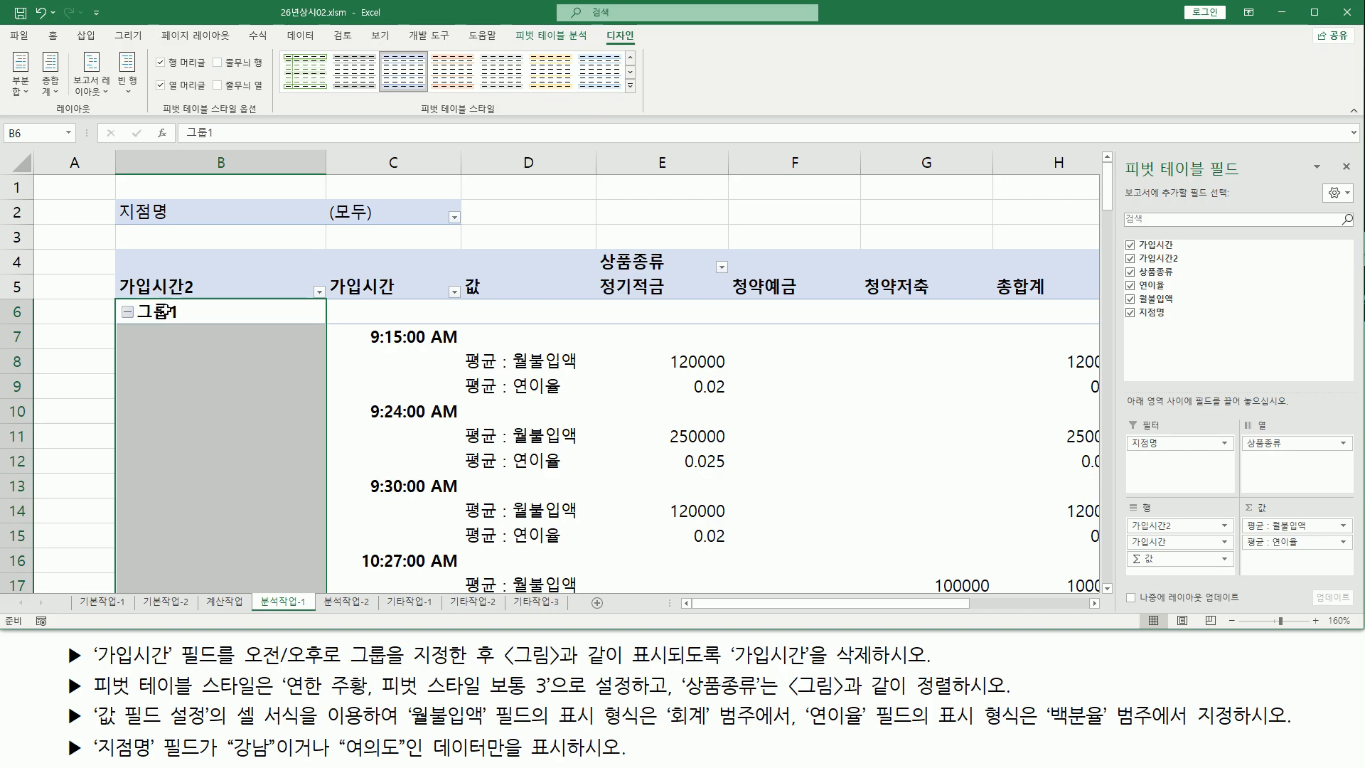
# Group the afternoon join times, from 12:03:00 PM through 3:37:00 PM, into a second group
pyautogui.scroll(-16, 173, 386)
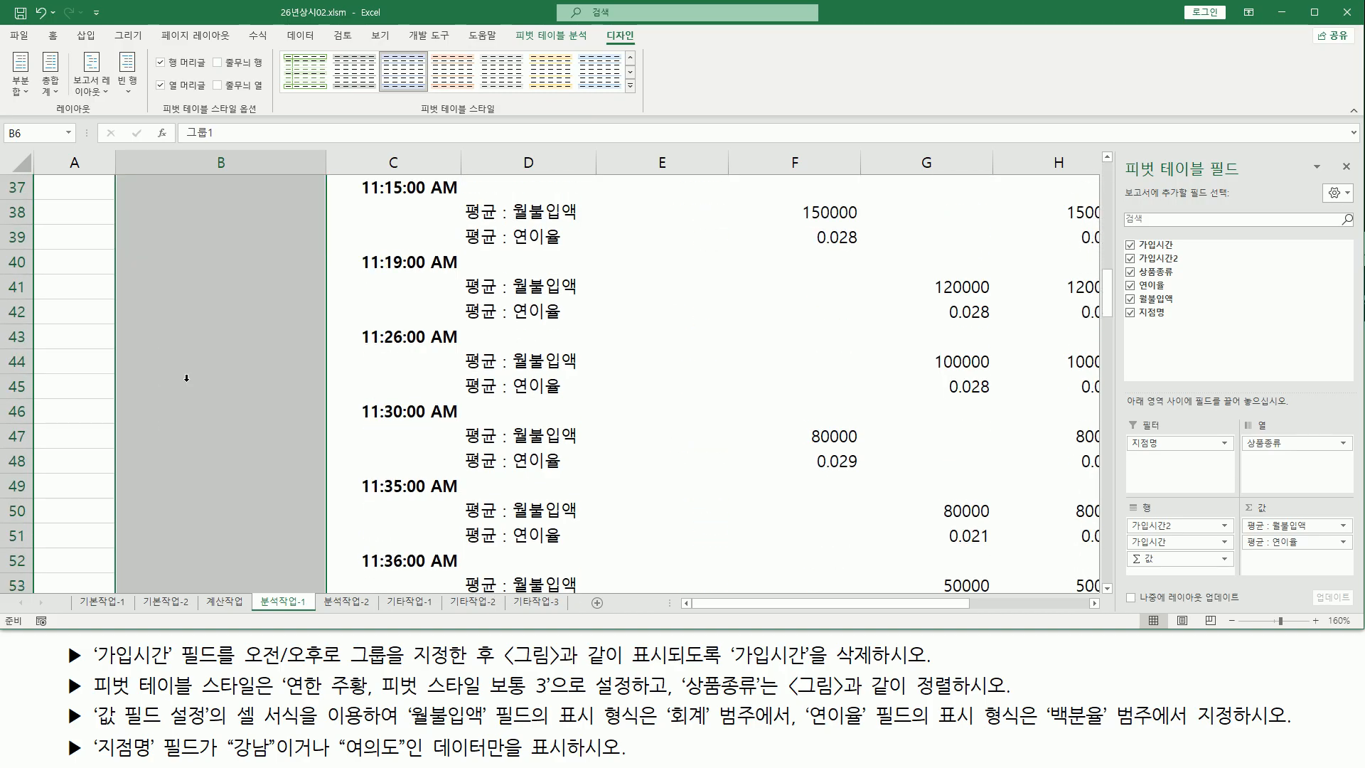
pyautogui.scroll(-2, 191, 370)
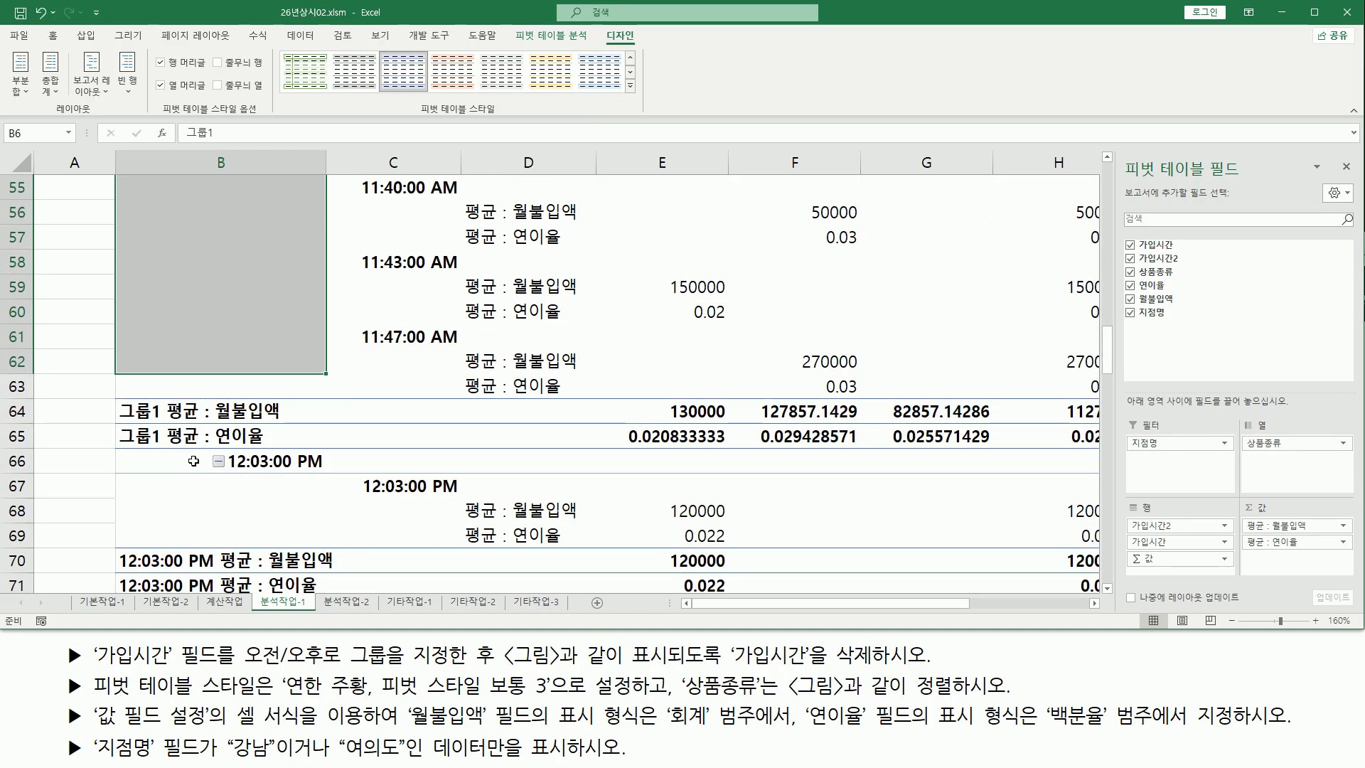
pyautogui.click(246, 459)
pyautogui.moveTo(247, 459); pyautogui.dragTo(216, 490)
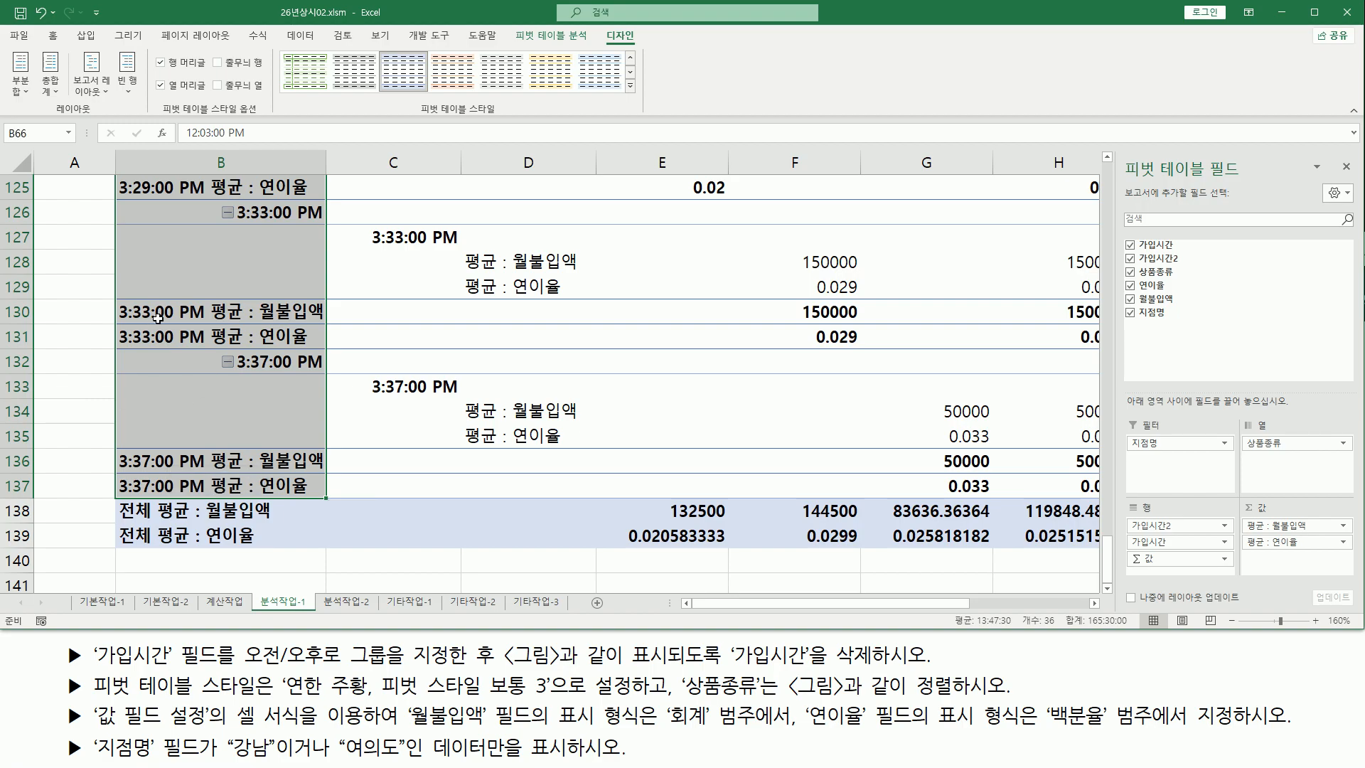
pyautogui.scroll(1, 158, 318)
pyautogui.rightClick(215, 318)
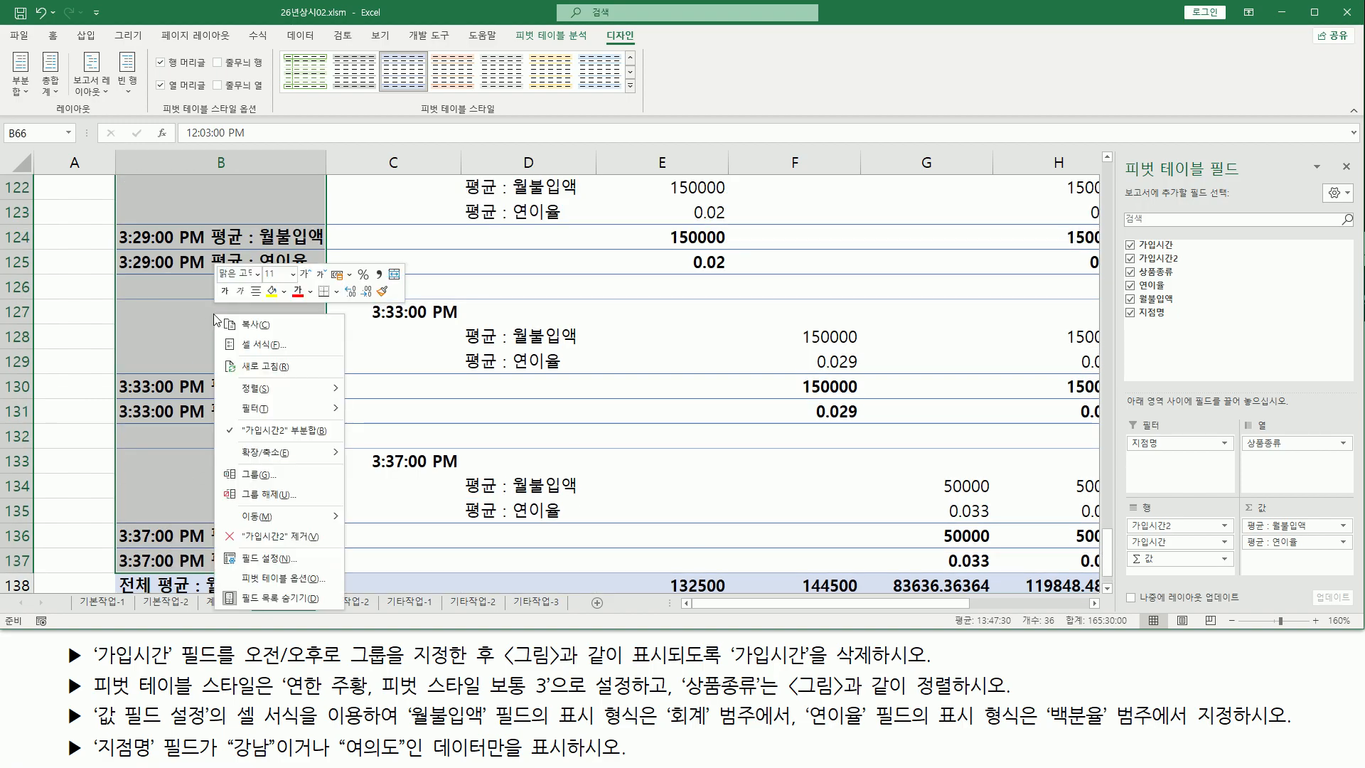
pyautogui.click(273, 482)
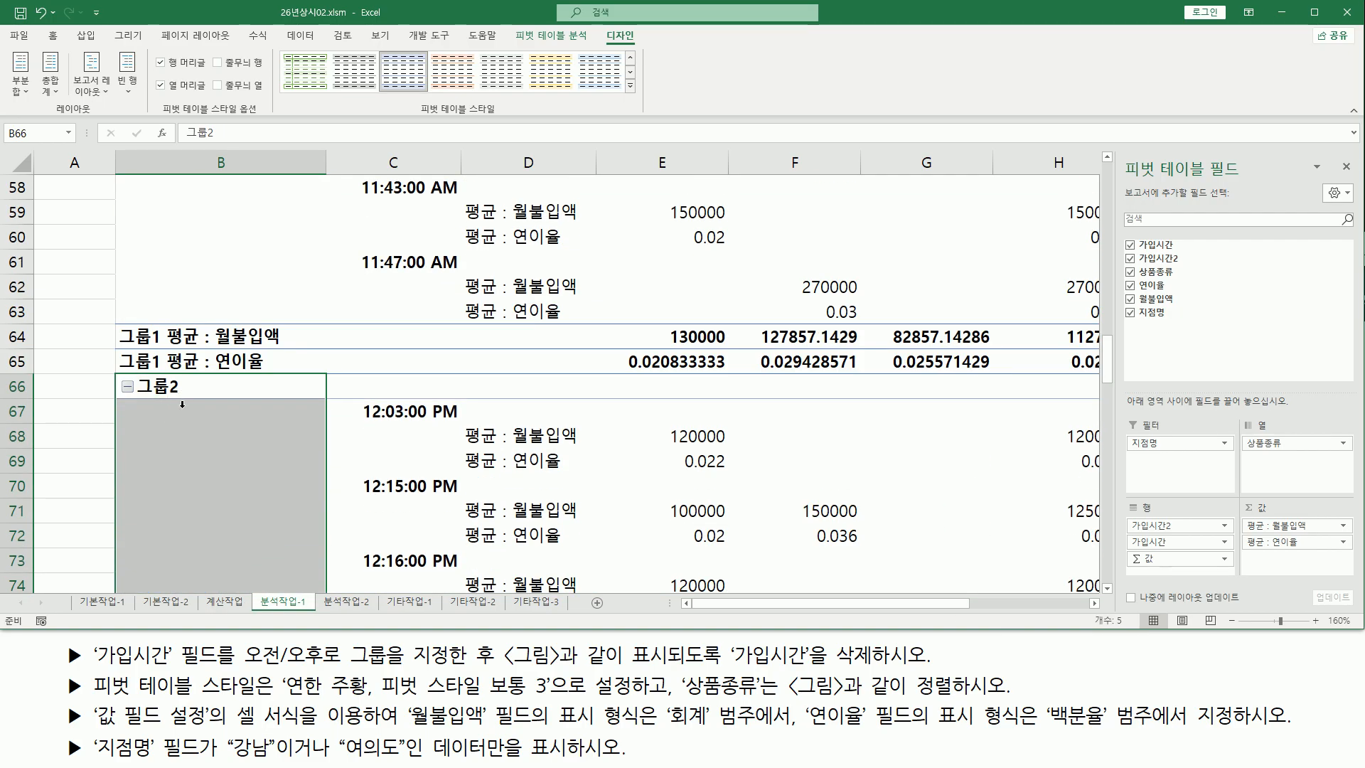
# Rename the first group of the 가입시간2 field as 오전
pyautogui.scroll(18, 182, 404)
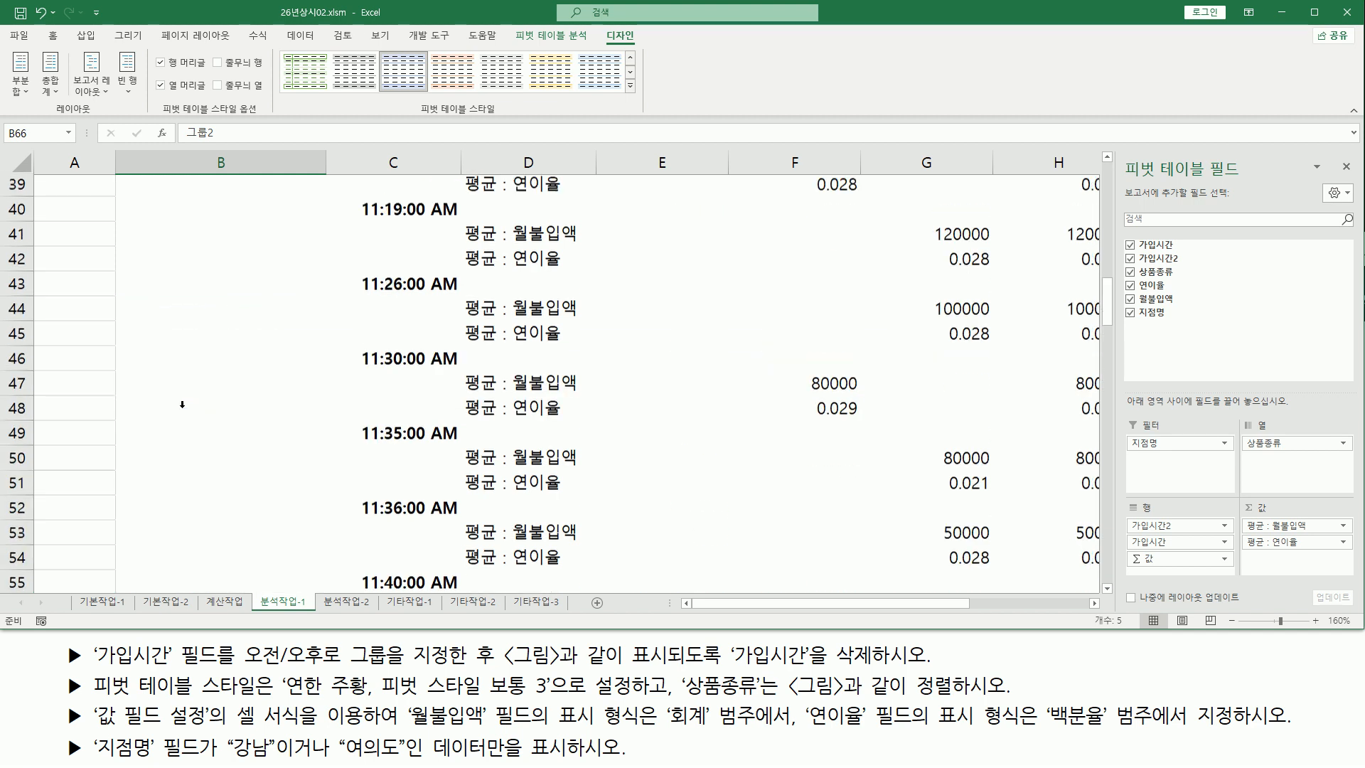
pyautogui.scroll(1, 182, 404)
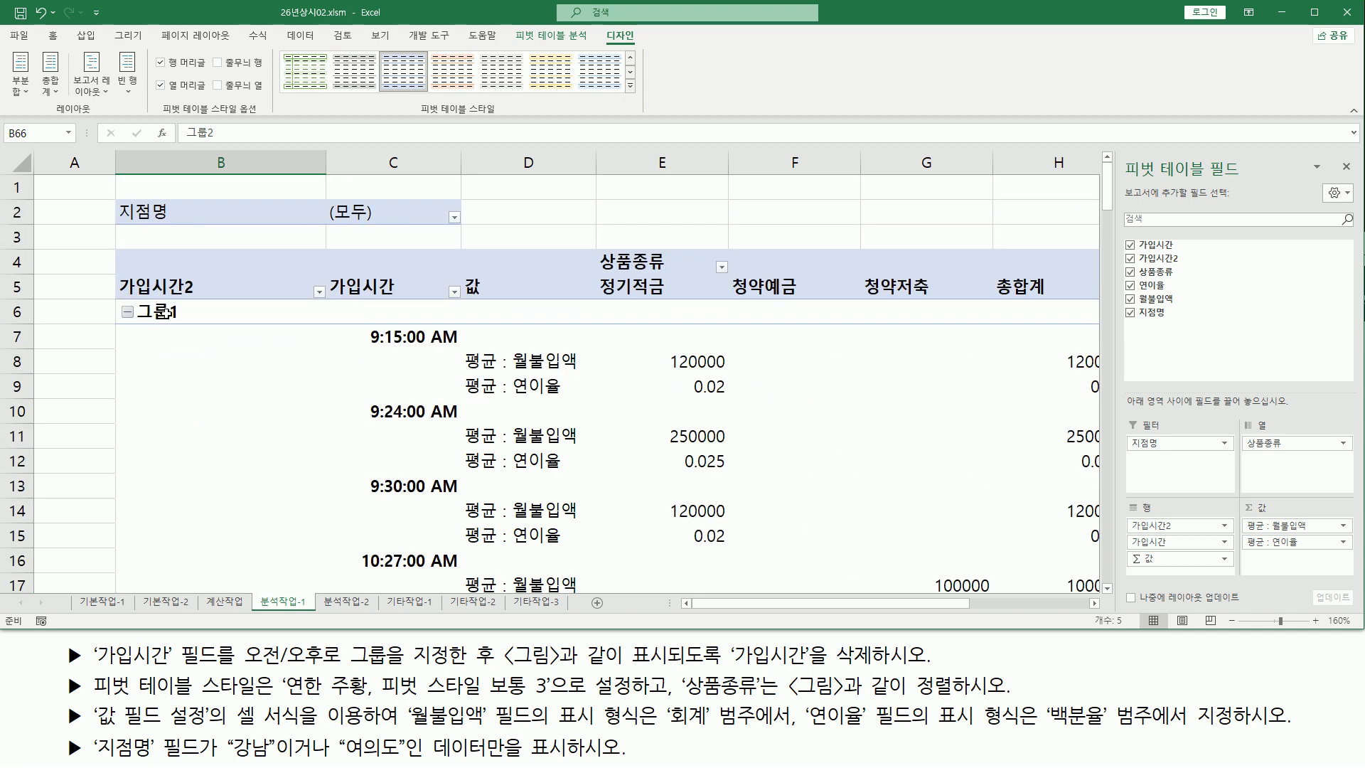
pyautogui.click(167, 314)
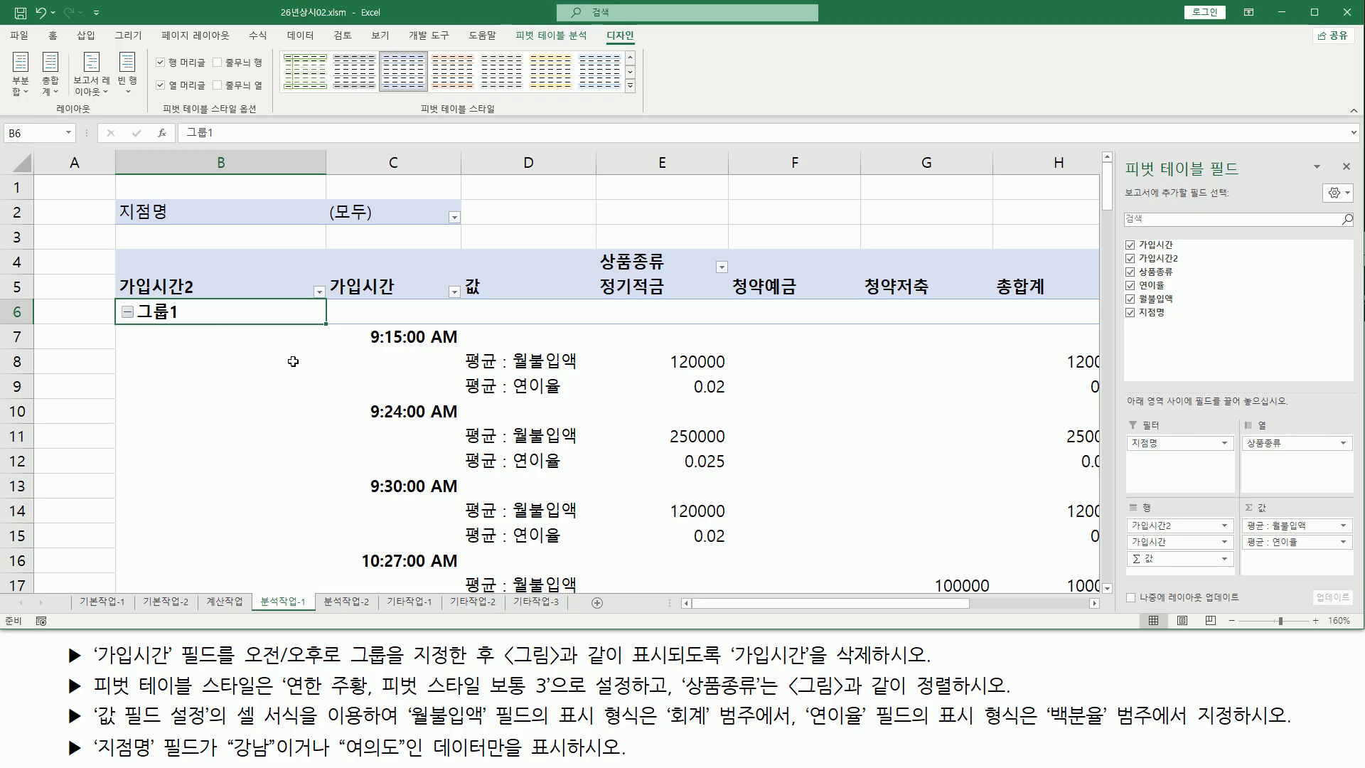
pyautogui.write('오전')
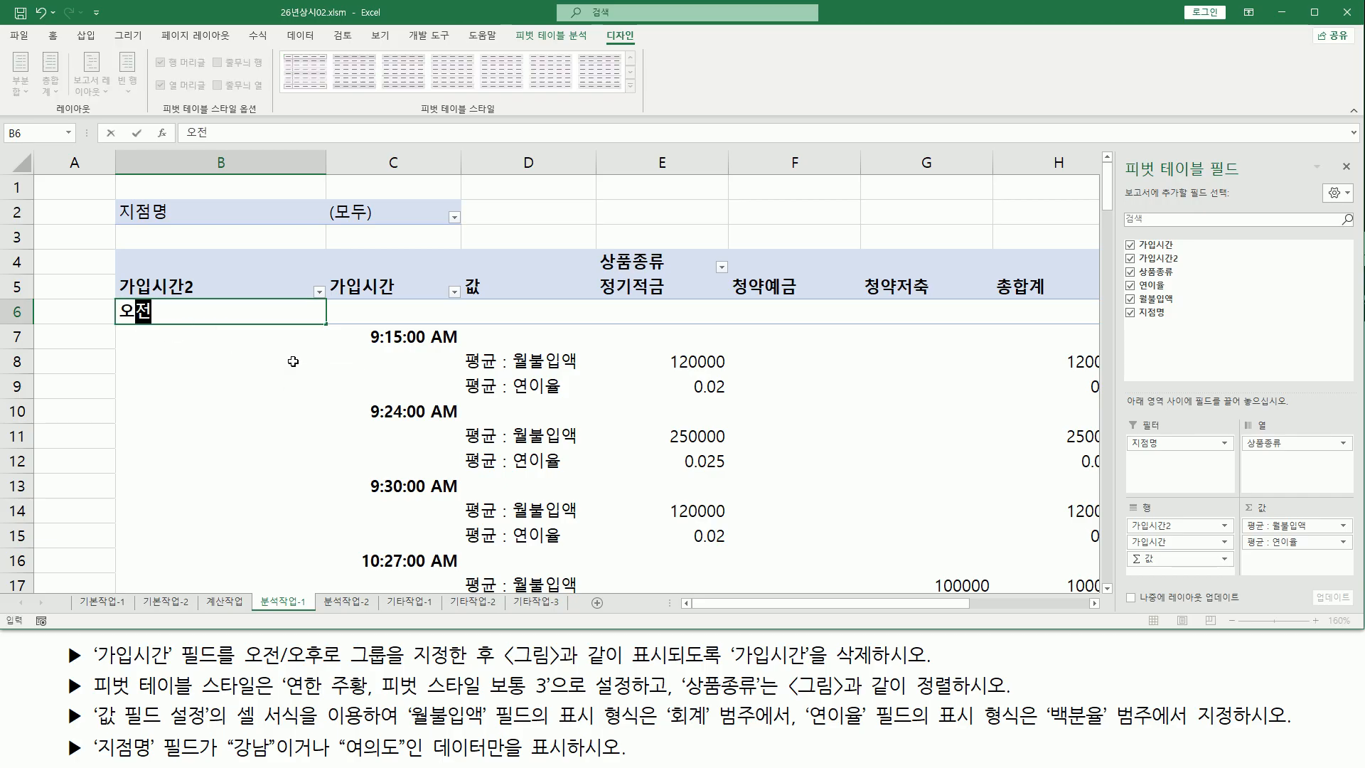
pyautogui.press('Return')
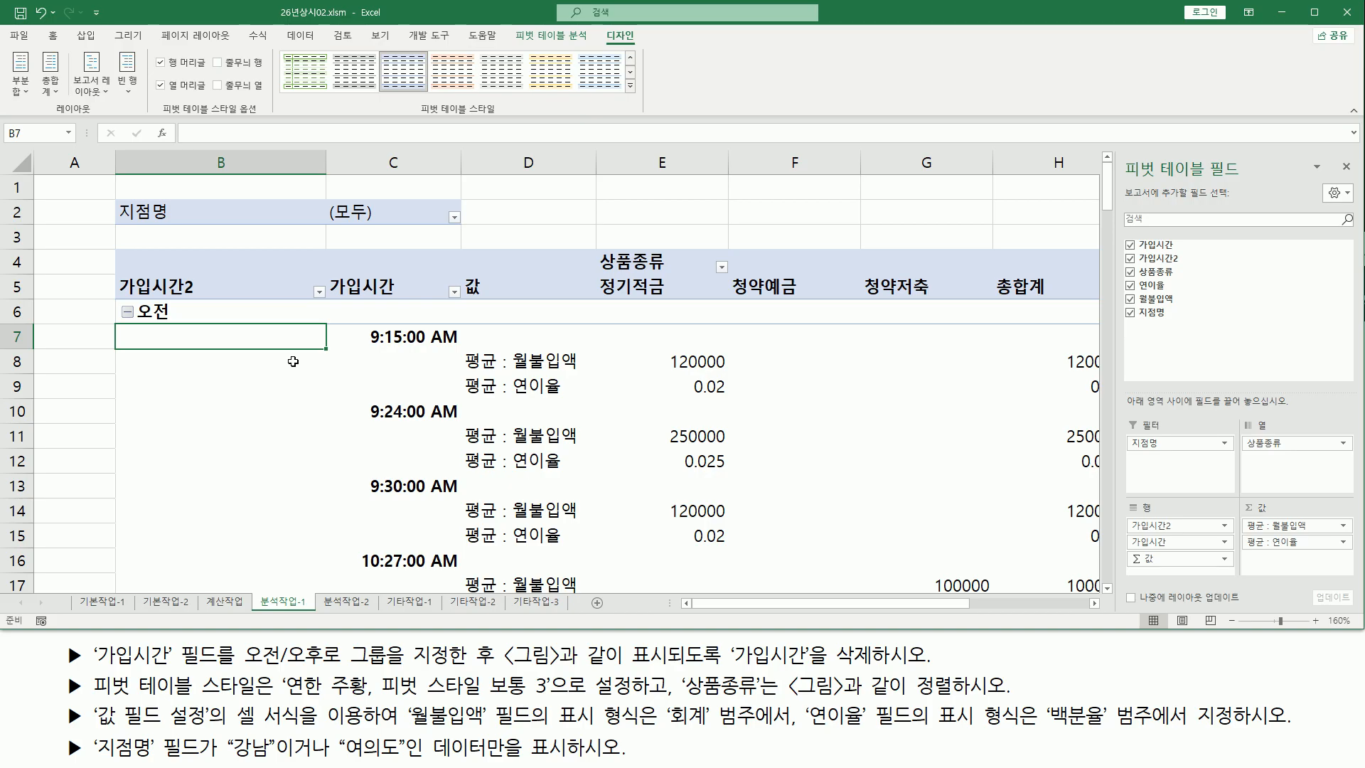
# Rename the second group of the 가입시간2 field as 오후
pyautogui.scroll(-5, 293, 361)
pyautogui.scroll(-14, 293, 361)
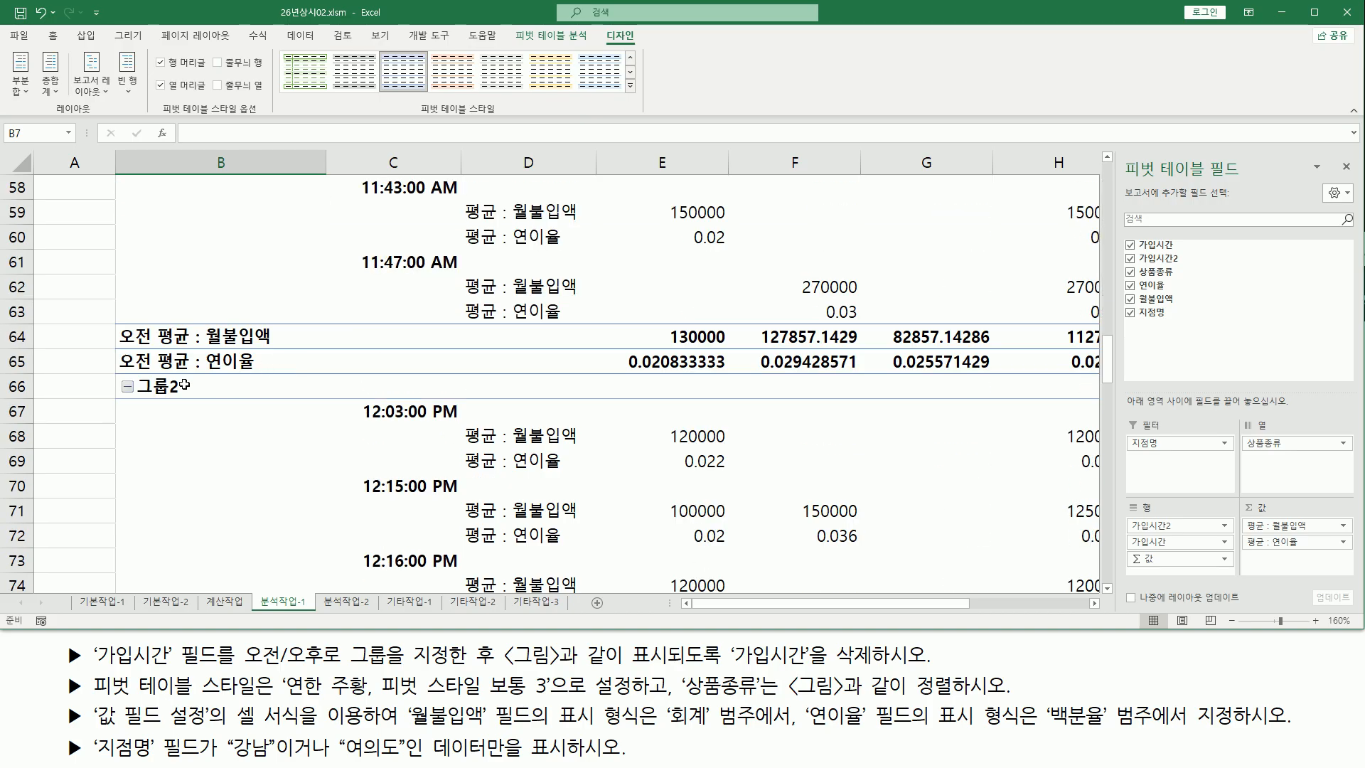
pyautogui.click(161, 386)
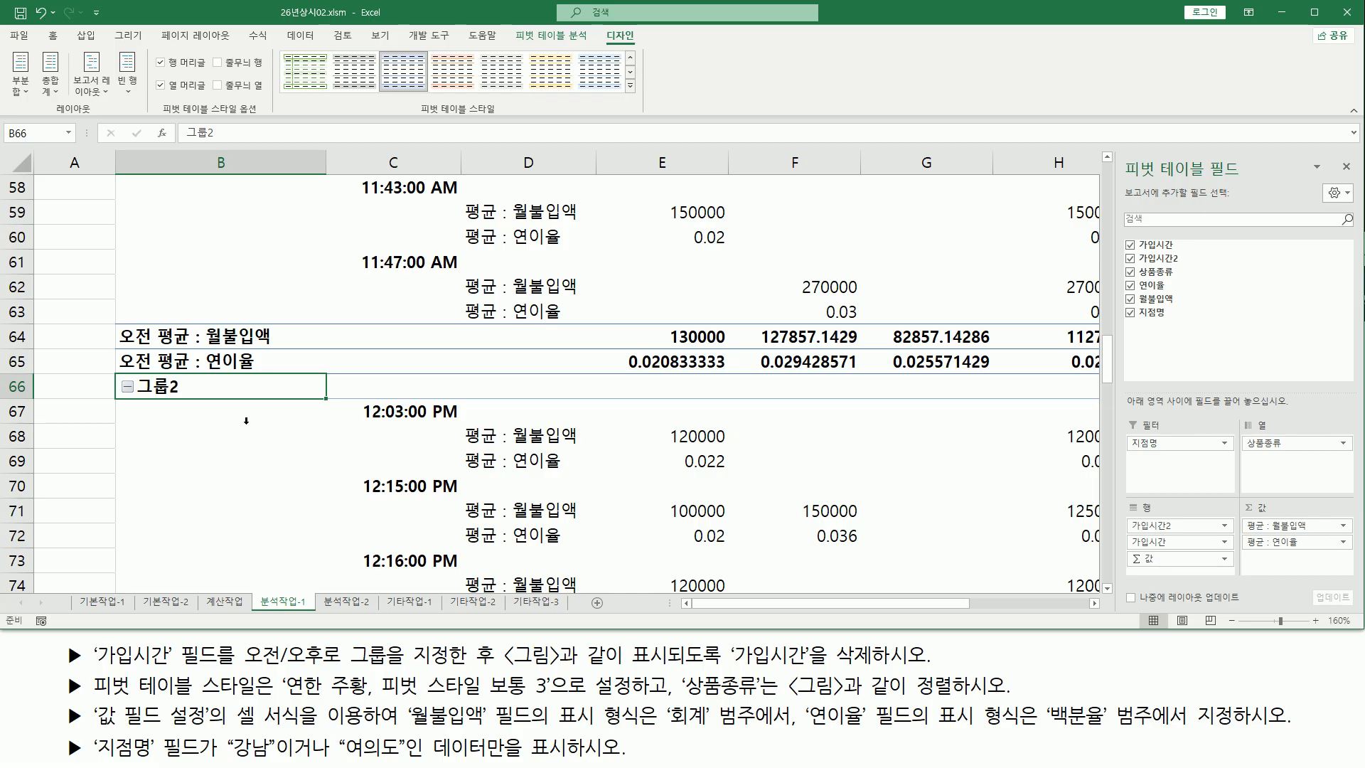
pyautogui.write('오후')
pyautogui.press('Return')
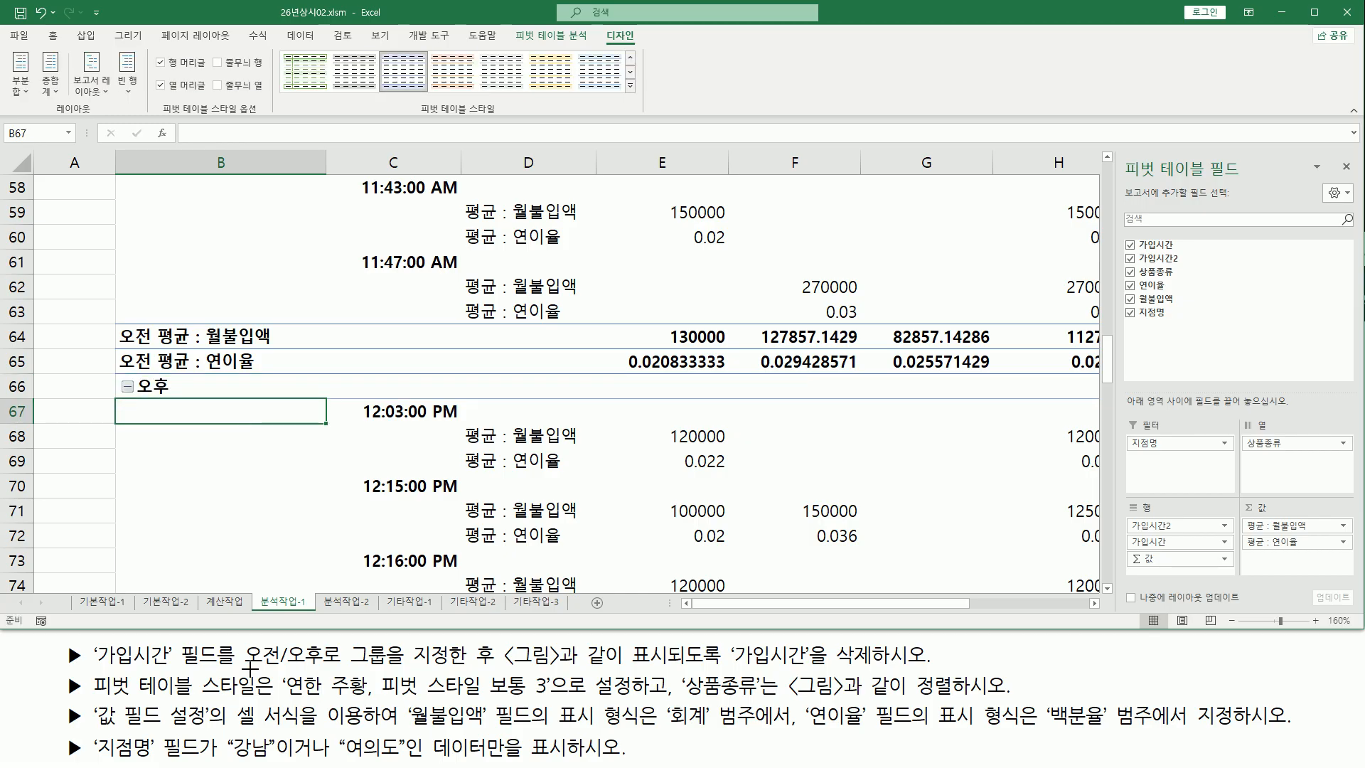
pyautogui.moveTo(97, 668); pyautogui.dragTo(507, 671)
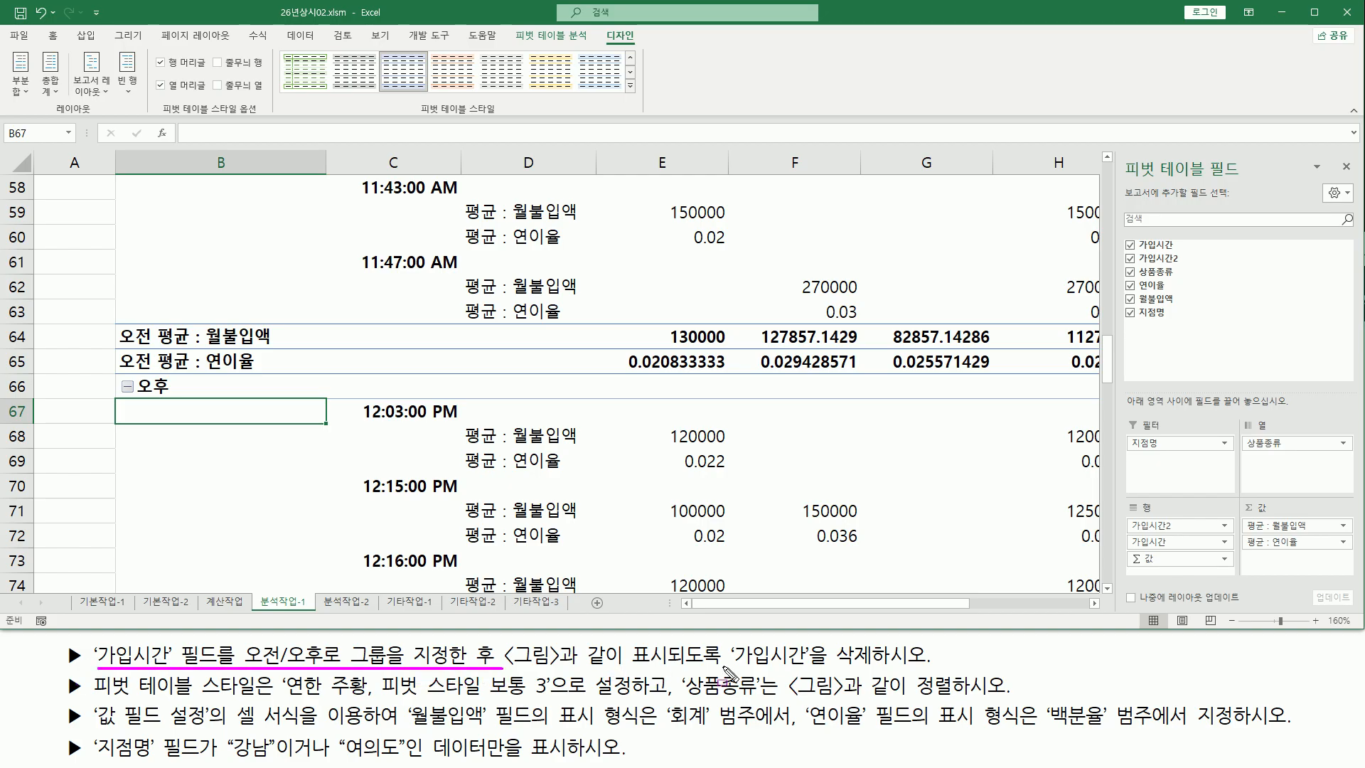
pyautogui.moveTo(731, 668); pyautogui.dragTo(892, 669)
pyautogui.press('Escape')
pyautogui.moveTo(1123, 503)
pyautogui.mouseDown()
pyautogui.moveTo(1145, 548)
pyautogui.moveTo(1238, 575)
pyautogui.mouseUp()
pyautogui.moveTo(1125, 534); pyautogui.dragTo(1213, 549)
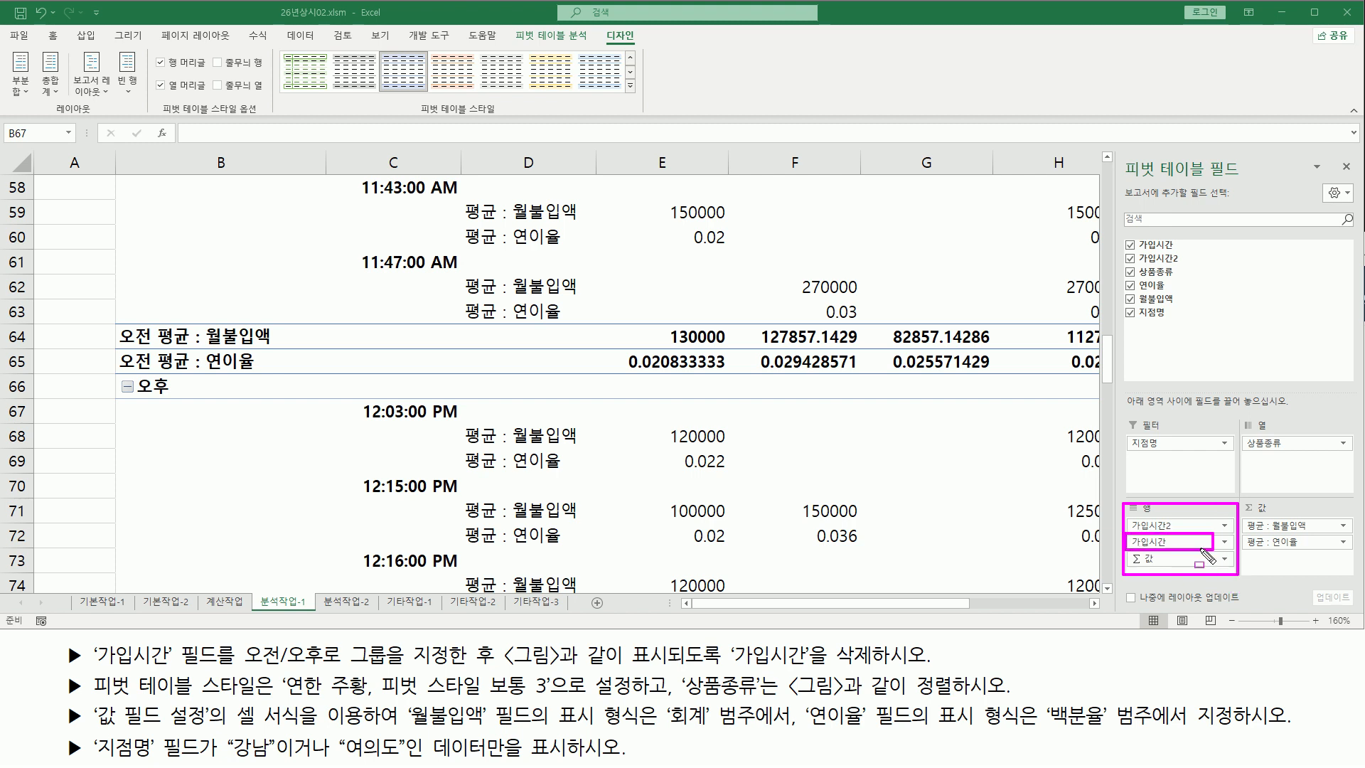
pyautogui.press('Escape')
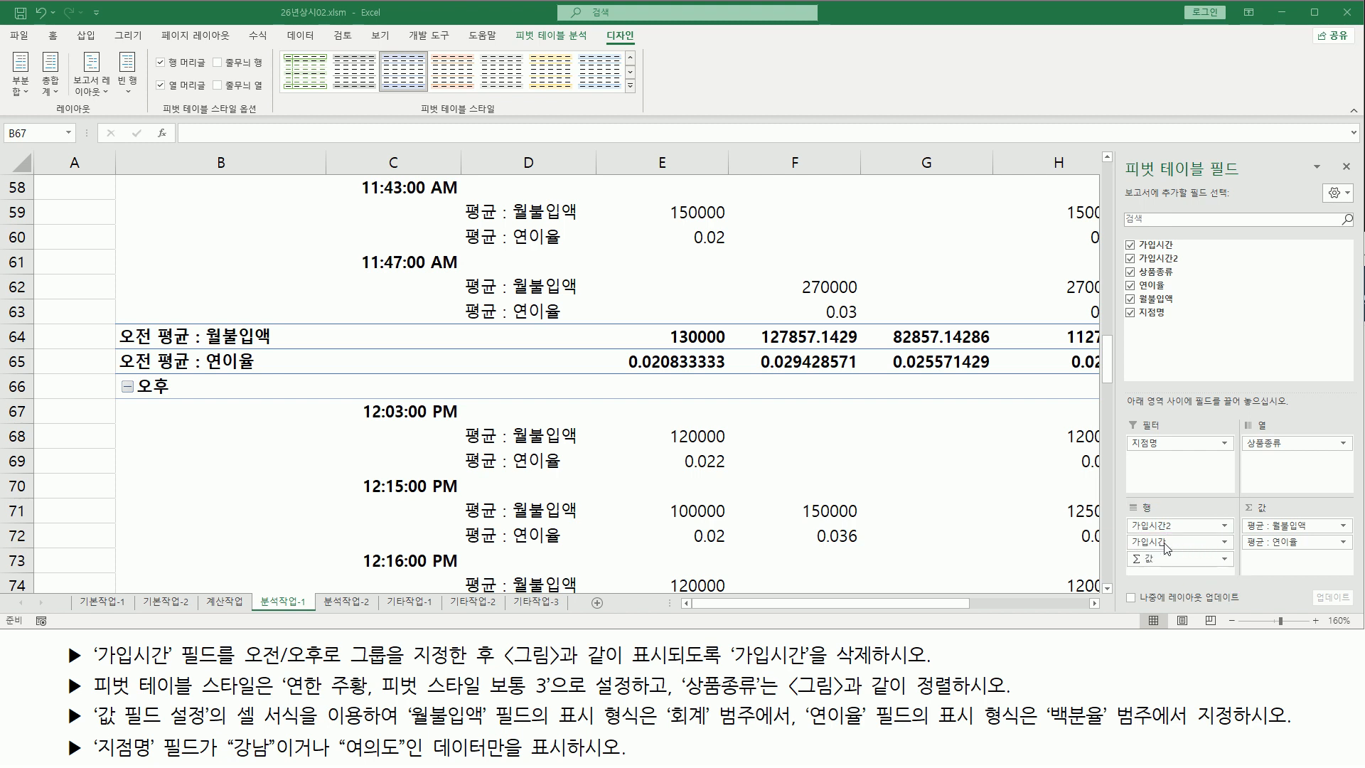
# Remove the 가입시간 field from the pivot table's rows area
pyautogui.click(1165, 543)
pyautogui.click(1165, 544)
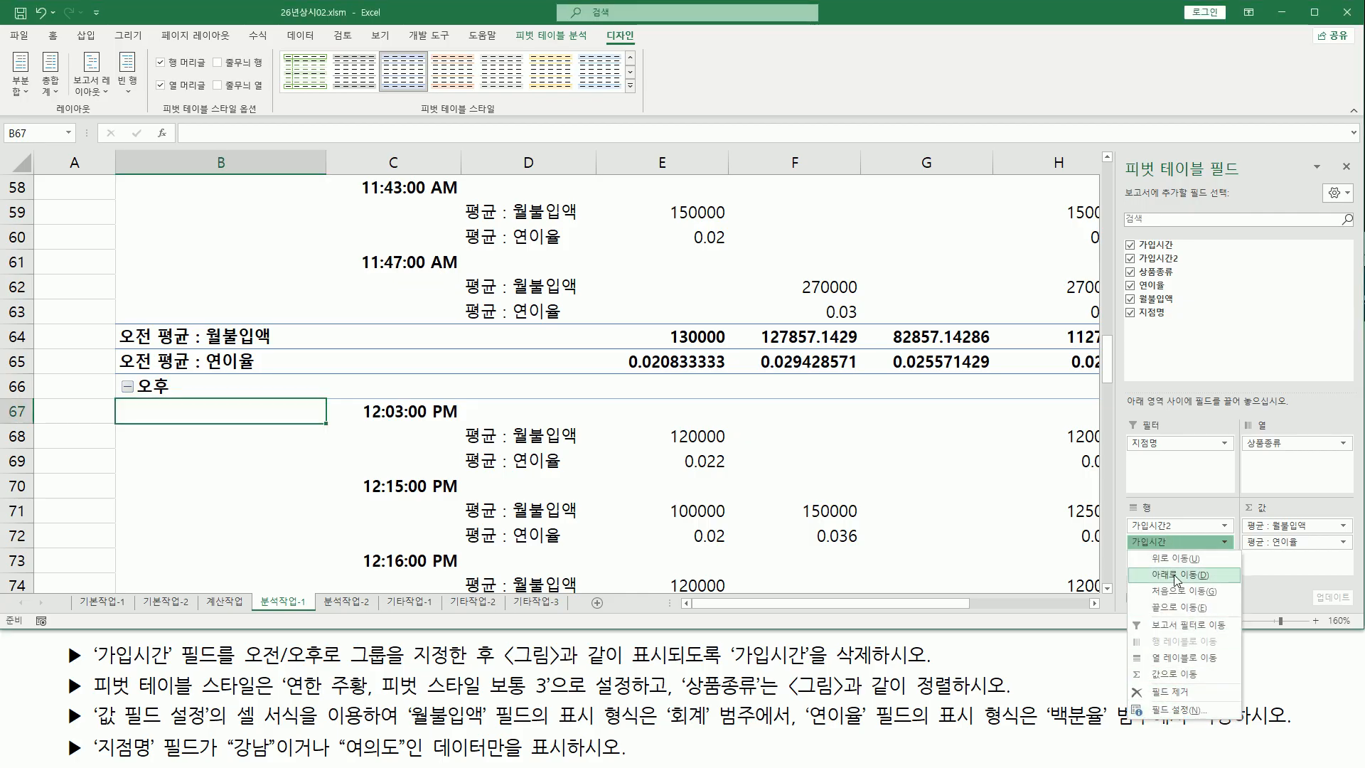
pyautogui.click(1161, 692)
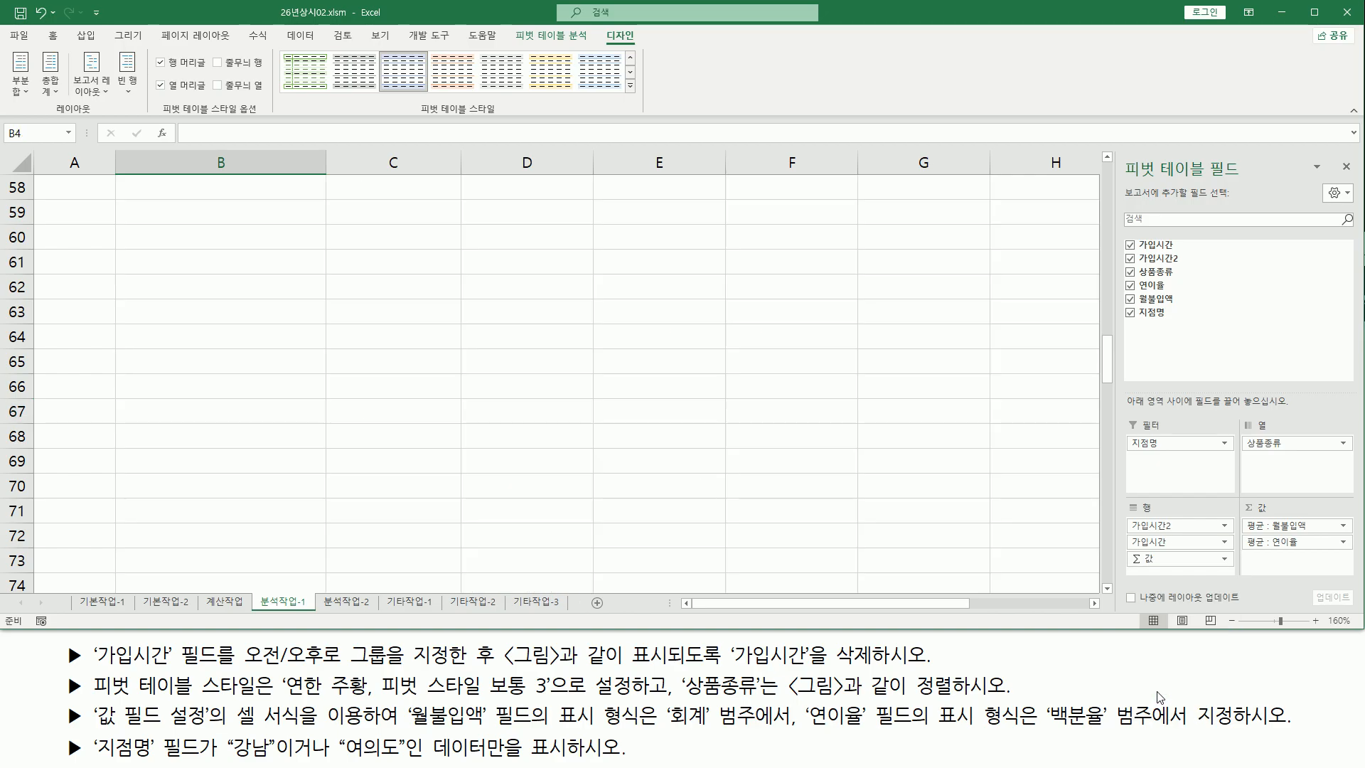
pyautogui.scroll(7, 311, 355)
pyautogui.scroll(12, 311, 355)
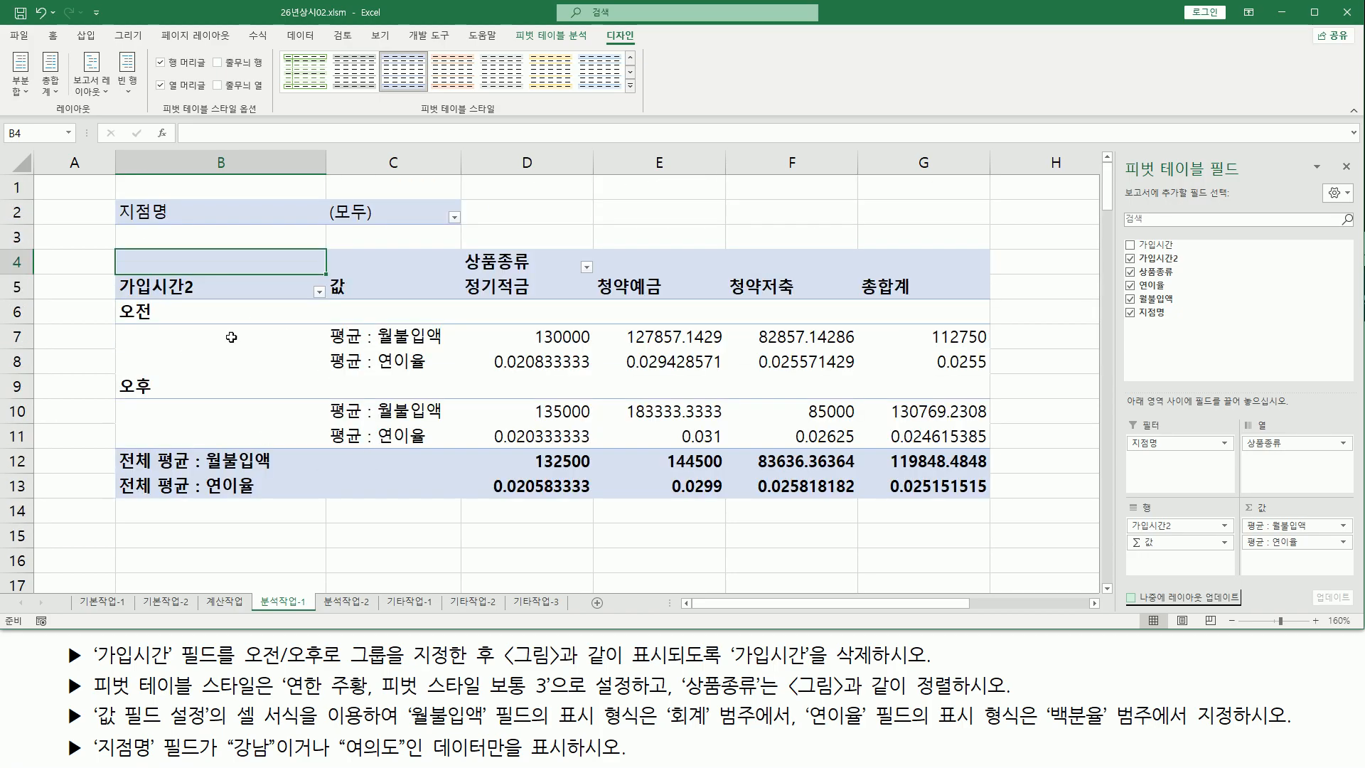
# Apply the pivot table style 연한 주황, 피벗 스타일 보통 3 to the pivot table
pyautogui.click(193, 317)
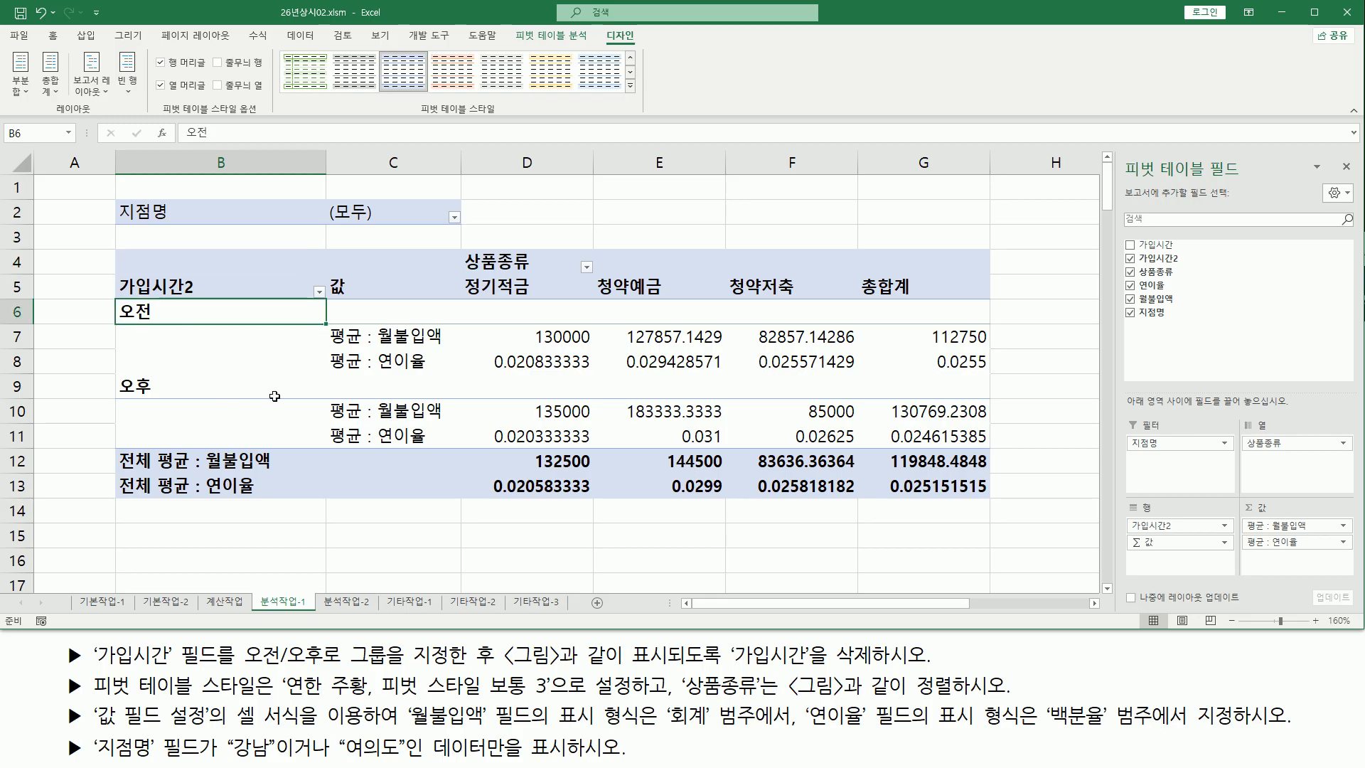
pyautogui.moveTo(91, 703)
pyautogui.mouseDown()
pyautogui.moveTo(256, 706)
pyautogui.moveTo(274, 668)
pyautogui.moveTo(257, 671)
pyautogui.moveTo(433, 699)
pyautogui.moveTo(554, 700)
pyautogui.mouseUp()
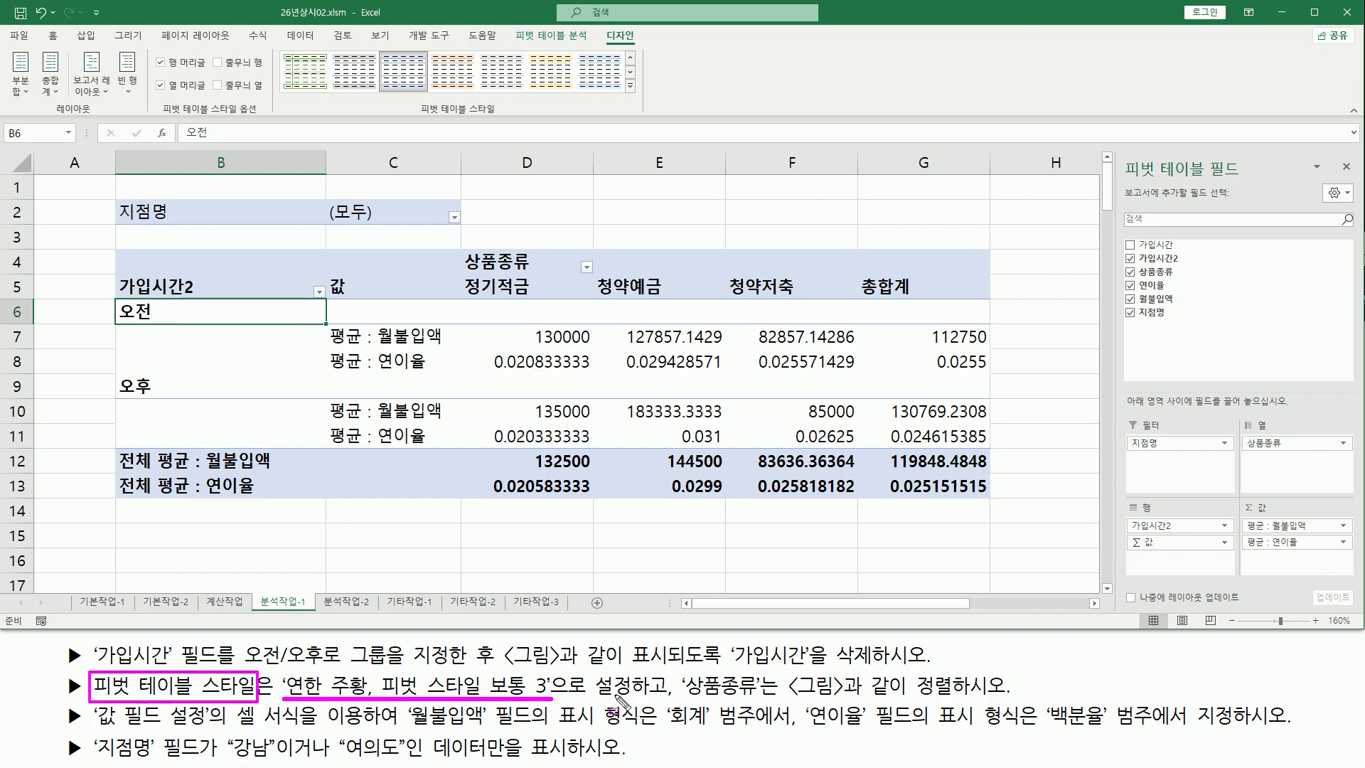
pyautogui.moveTo(670, 661); pyautogui.dragTo(670, 708)
pyautogui.moveTo(599, 26); pyautogui.dragTo(641, 49)
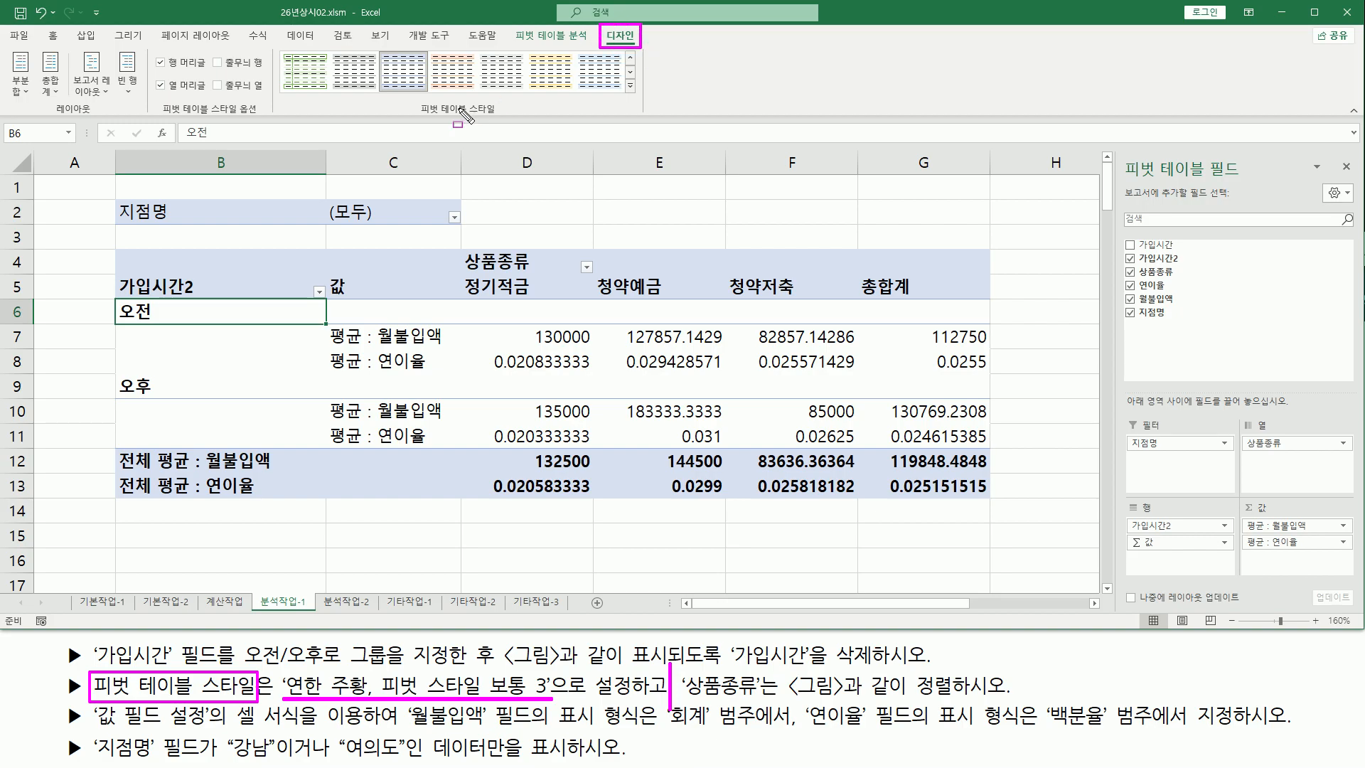
pyautogui.moveTo(413, 116); pyautogui.dragTo(496, 116)
pyautogui.moveTo(624, 68); pyautogui.dragTo(276, 52)
pyautogui.moveTo(623, 75); pyautogui.dragTo(642, 95)
pyautogui.press('Escape')
pyautogui.click(628, 88)
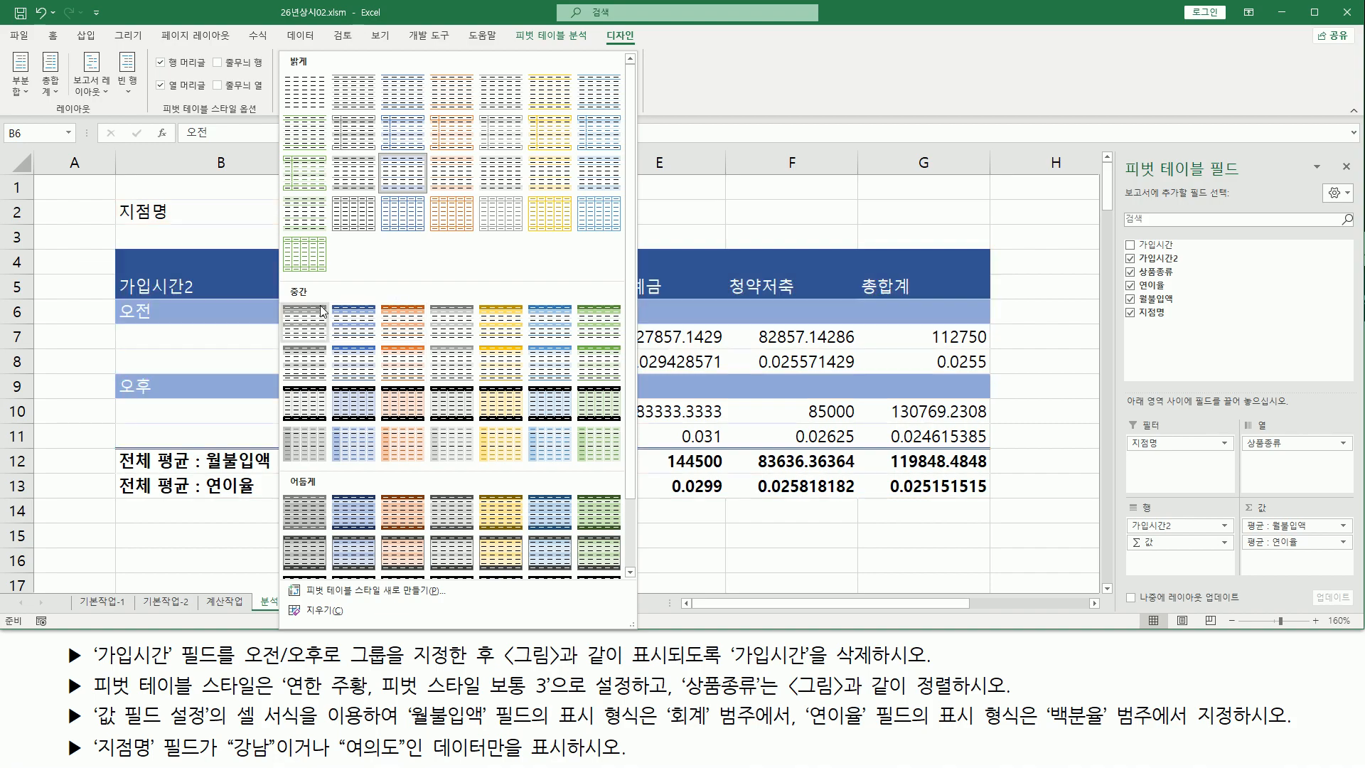
pyautogui.click(396, 317)
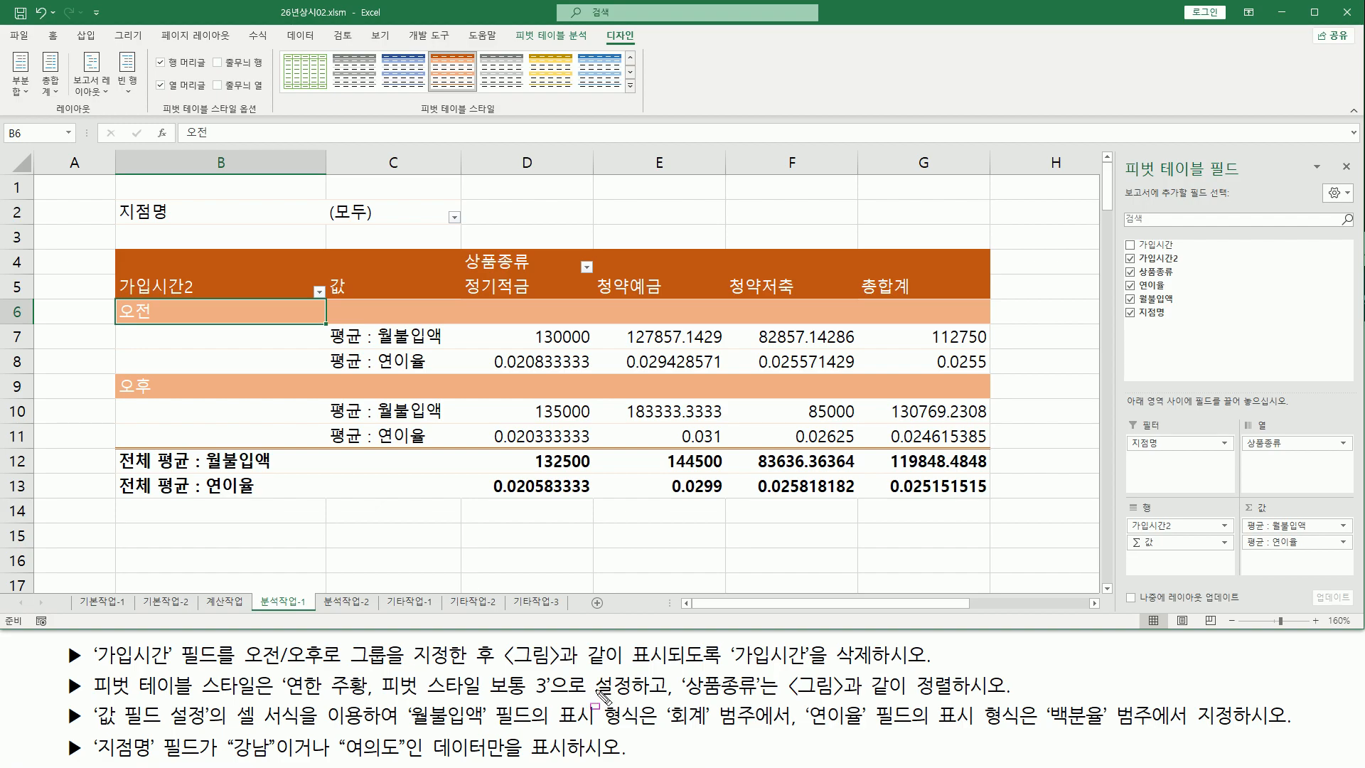
# Examine the reference picture of the finished pivot table for the column order of 상품종류
pyautogui.moveTo(674, 669)
pyautogui.mouseDown()
pyautogui.moveTo(674, 724)
pyautogui.moveTo(740, 699)
pyautogui.moveTo(1018, 722)
pyautogui.moveTo(1020, 709)
pyautogui.mouseUp()
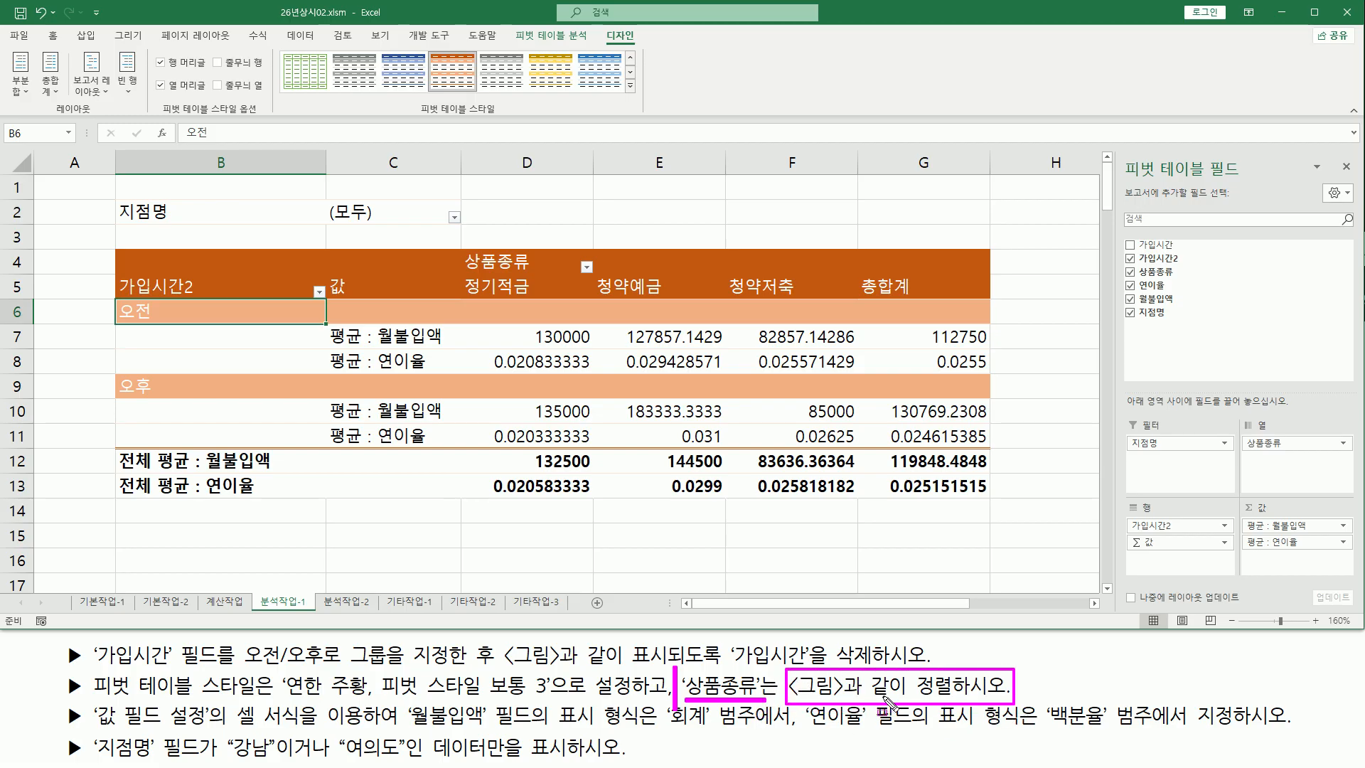
pyautogui.moveTo(455, 239)
pyautogui.mouseDown()
pyautogui.moveTo(555, 312)
pyautogui.moveTo(811, 325)
pyautogui.moveTo(834, 310)
pyautogui.mouseUp()
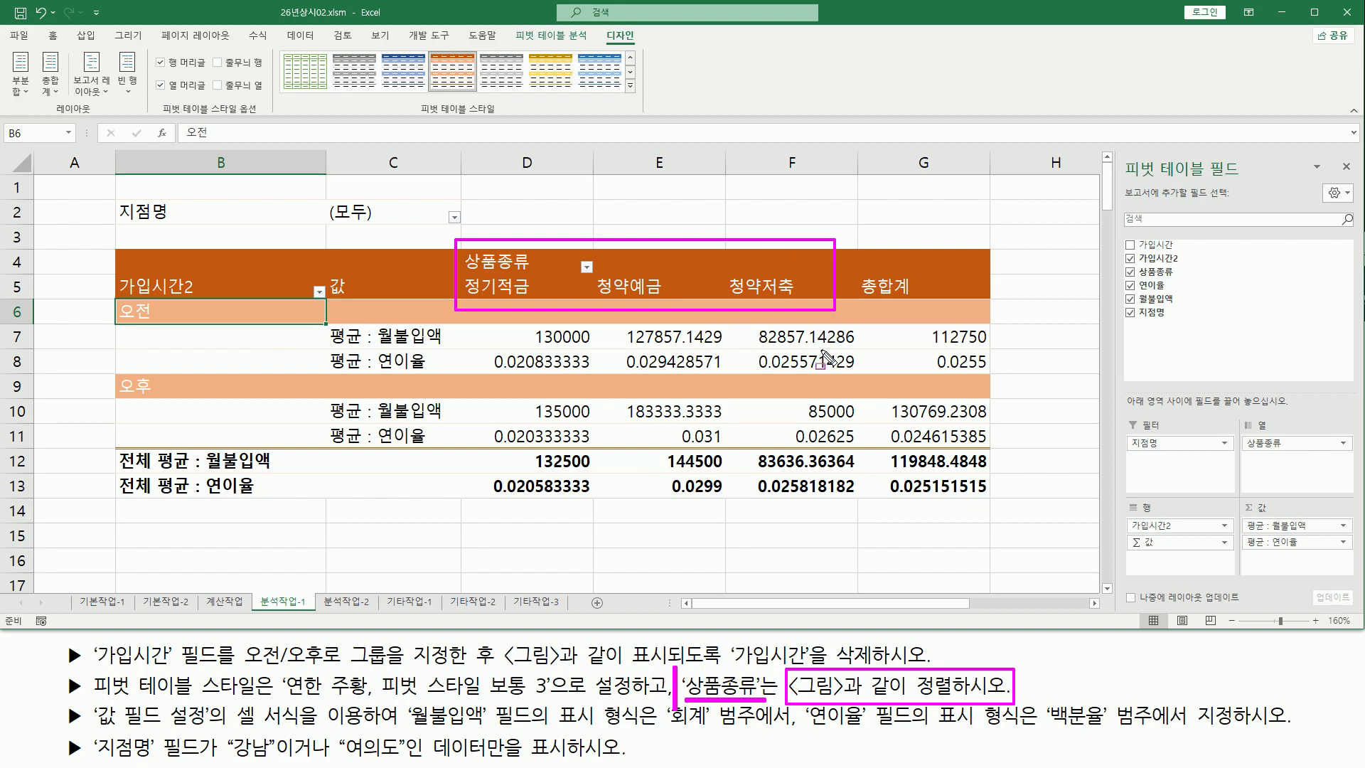
pyautogui.press('Escape')
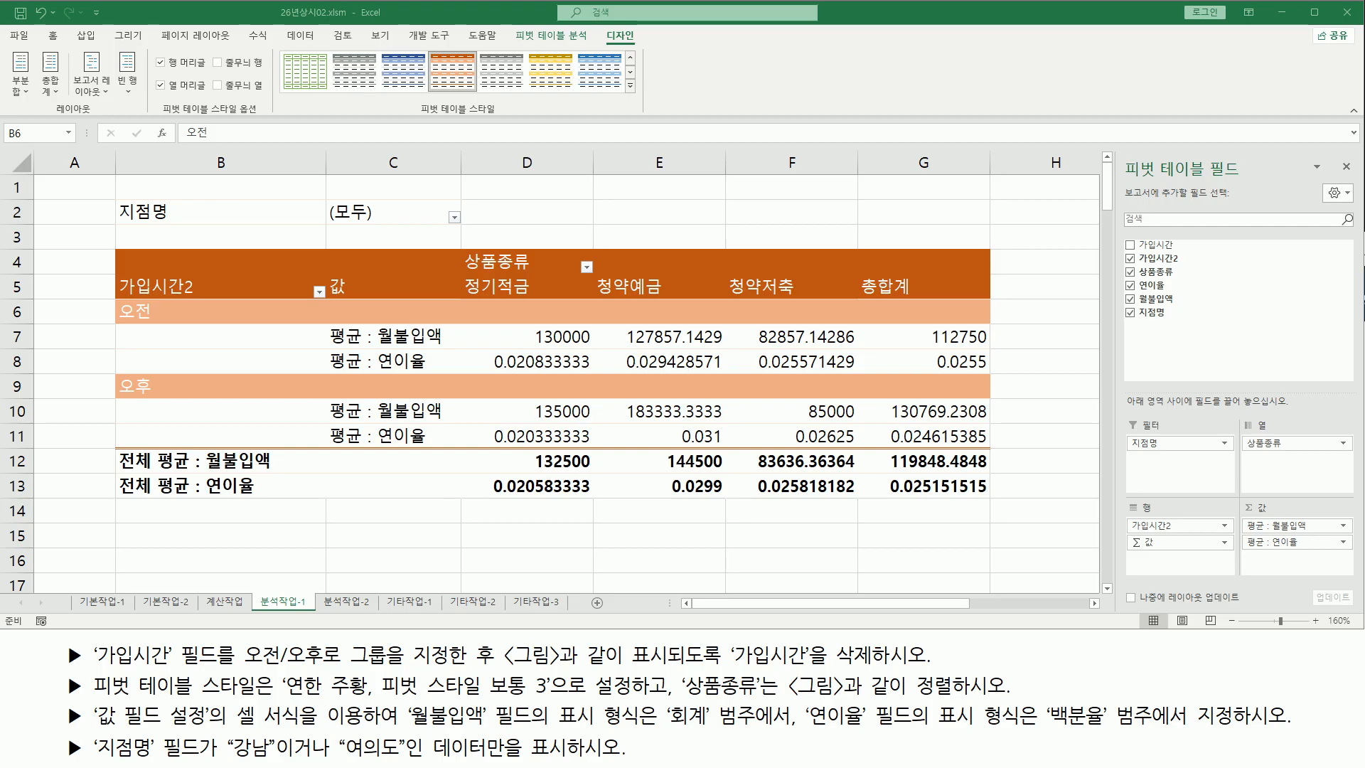
pyautogui.hotkey('alt', 'Tab')
pyautogui.hotkey('ctrl', 'p')
pyautogui.moveTo(708, 337)
pyautogui.mouseDown()
pyautogui.moveTo(710, 359)
pyautogui.moveTo(800, 360)
pyautogui.moveTo(804, 340)
pyautogui.moveTo(1022, 338)
pyautogui.mouseUp()
pyautogui.press('e')
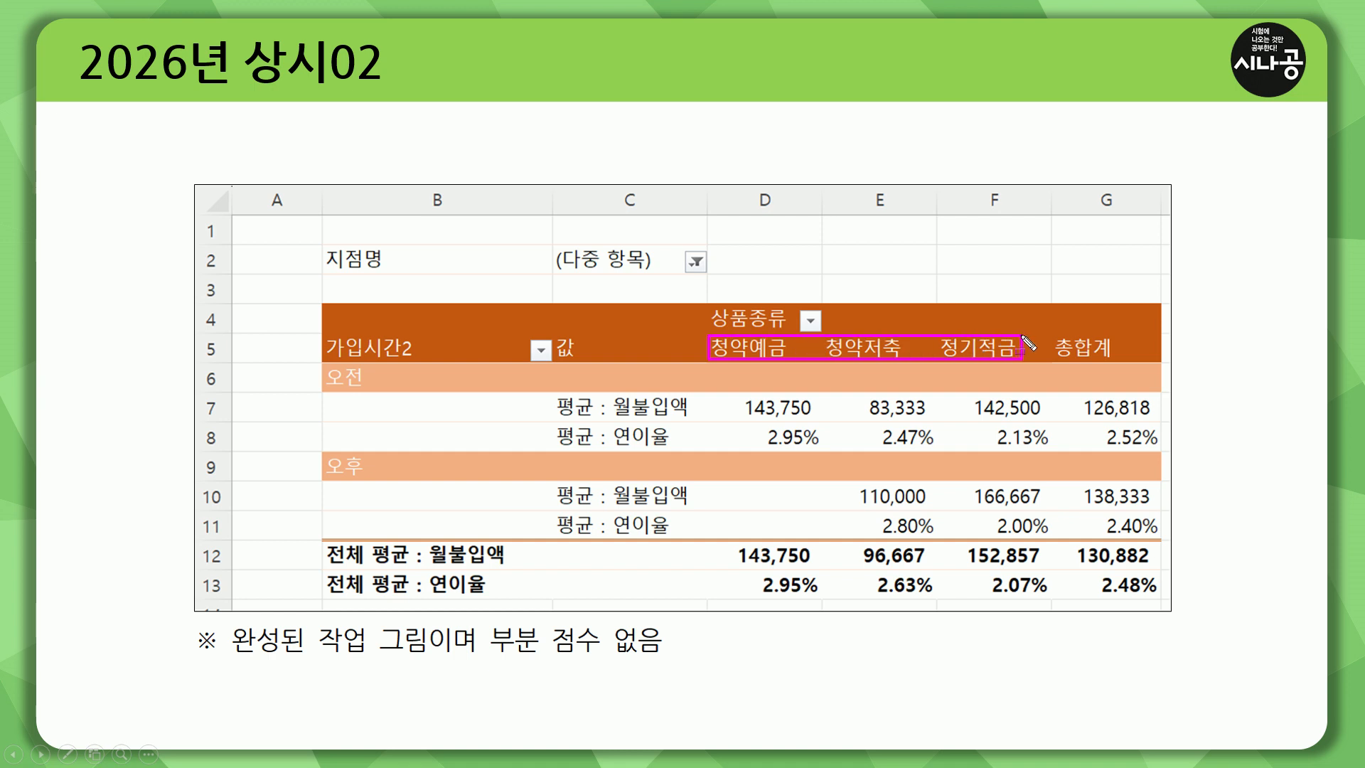
pyautogui.moveTo(1004, 369); pyautogui.dragTo(1011, 355)
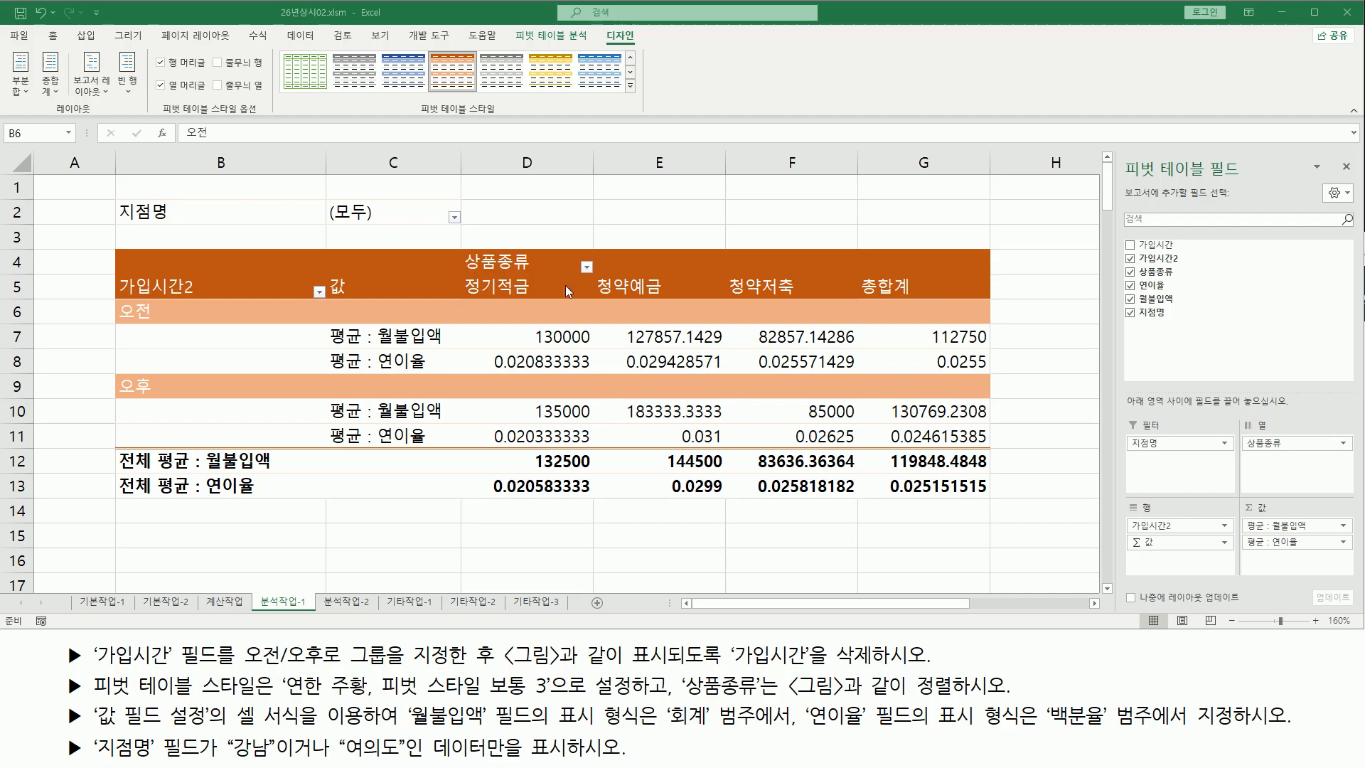
# Sort the 상품종류 column items in text ascending order
pyautogui.moveTo(591, 266)
pyautogui.mouseDown()
pyautogui.moveTo(579, 257)
pyautogui.moveTo(591, 271)
pyautogui.mouseUp()
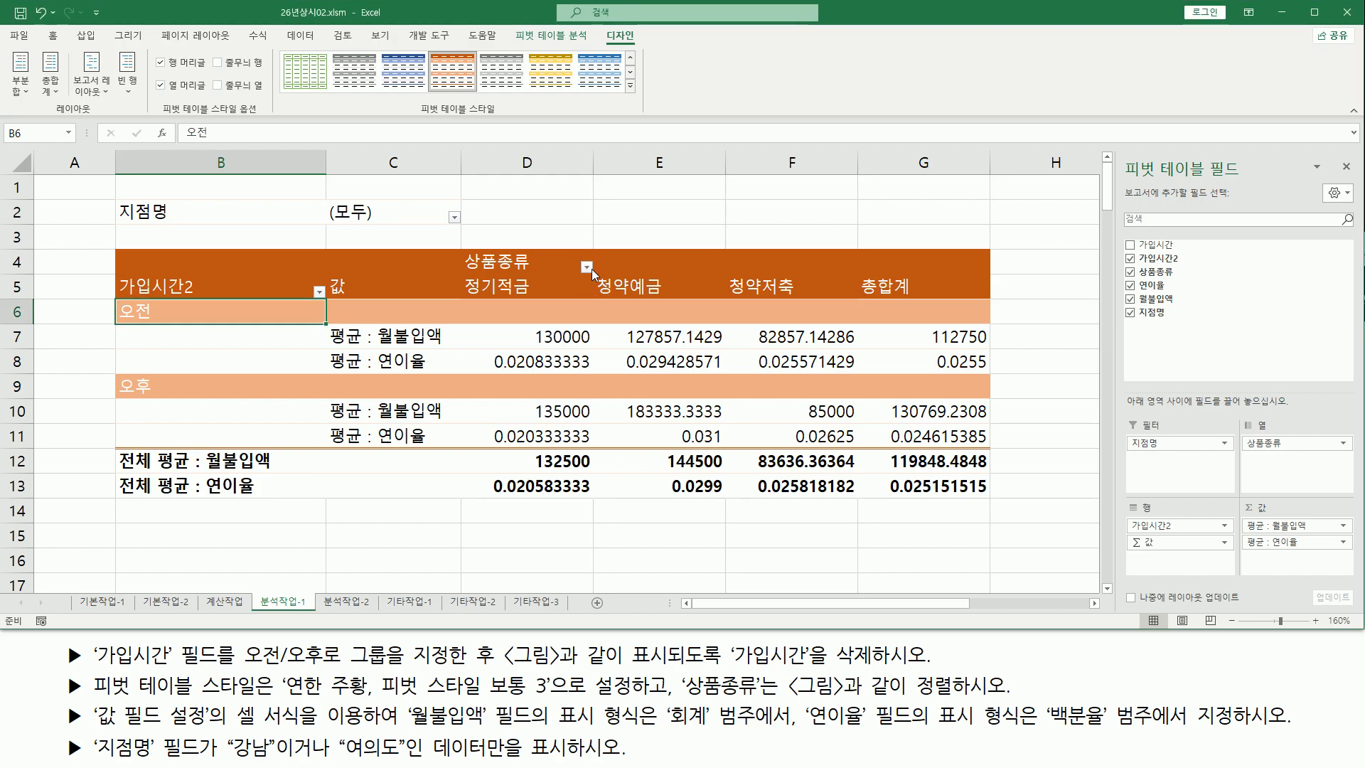
pyautogui.click(587, 267)
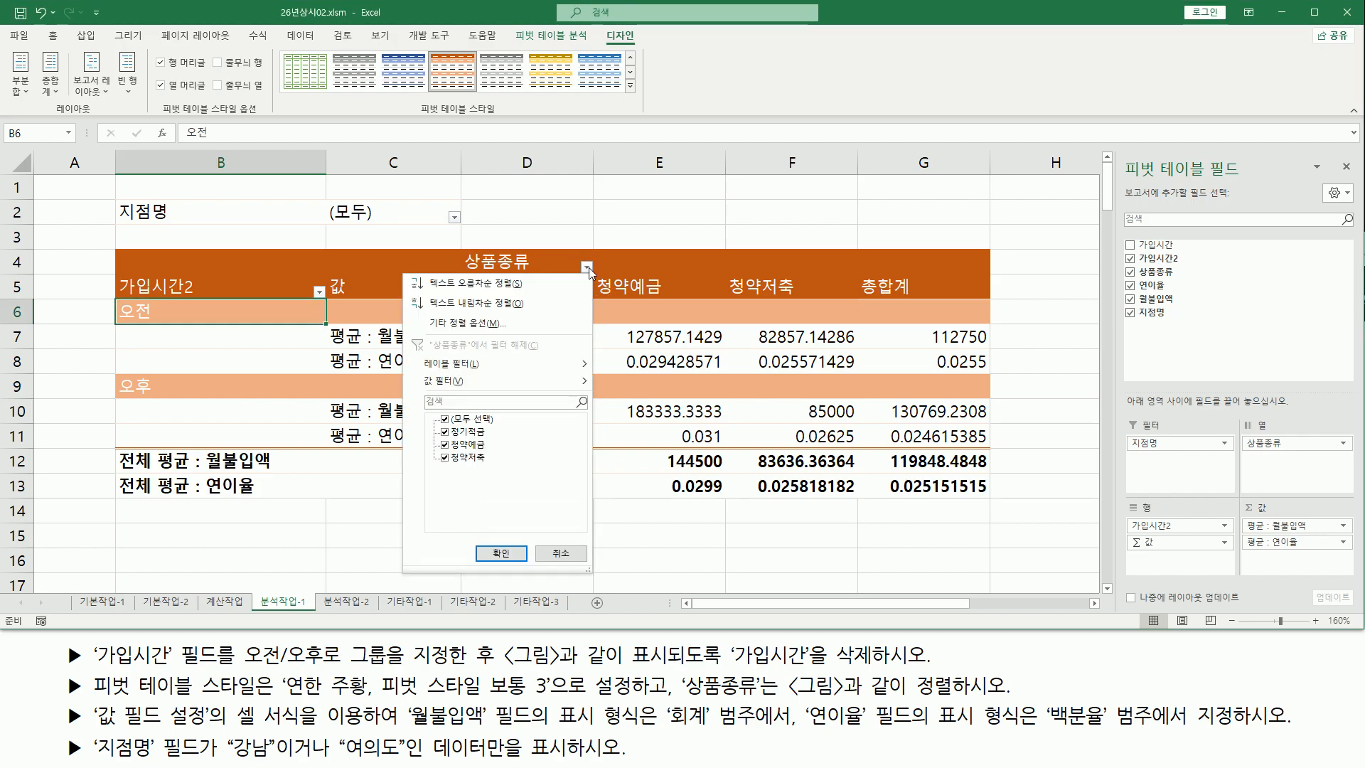
pyautogui.click(512, 288)
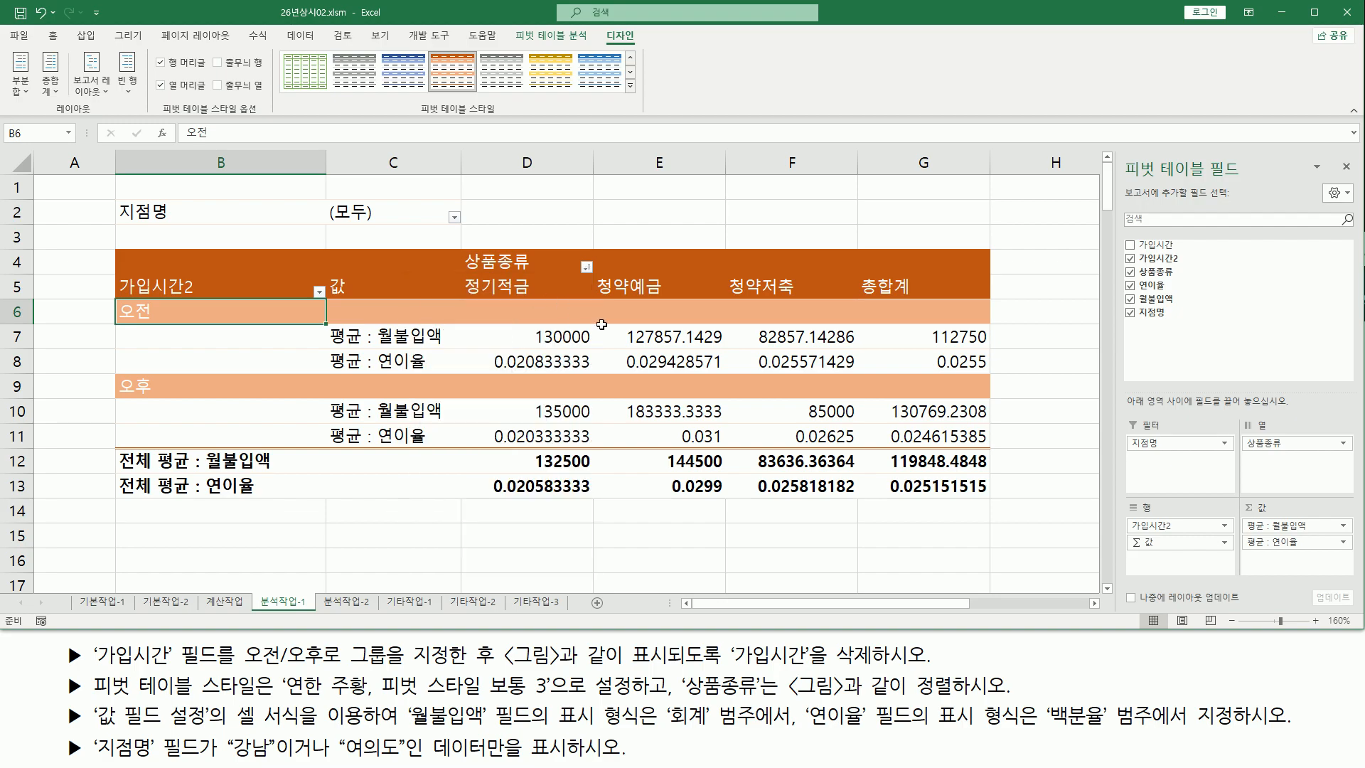
pyautogui.moveTo(464, 297)
pyautogui.mouseDown()
pyautogui.moveTo(537, 299)
pyautogui.moveTo(538, 274)
pyautogui.moveTo(823, 276)
pyautogui.mouseUp()
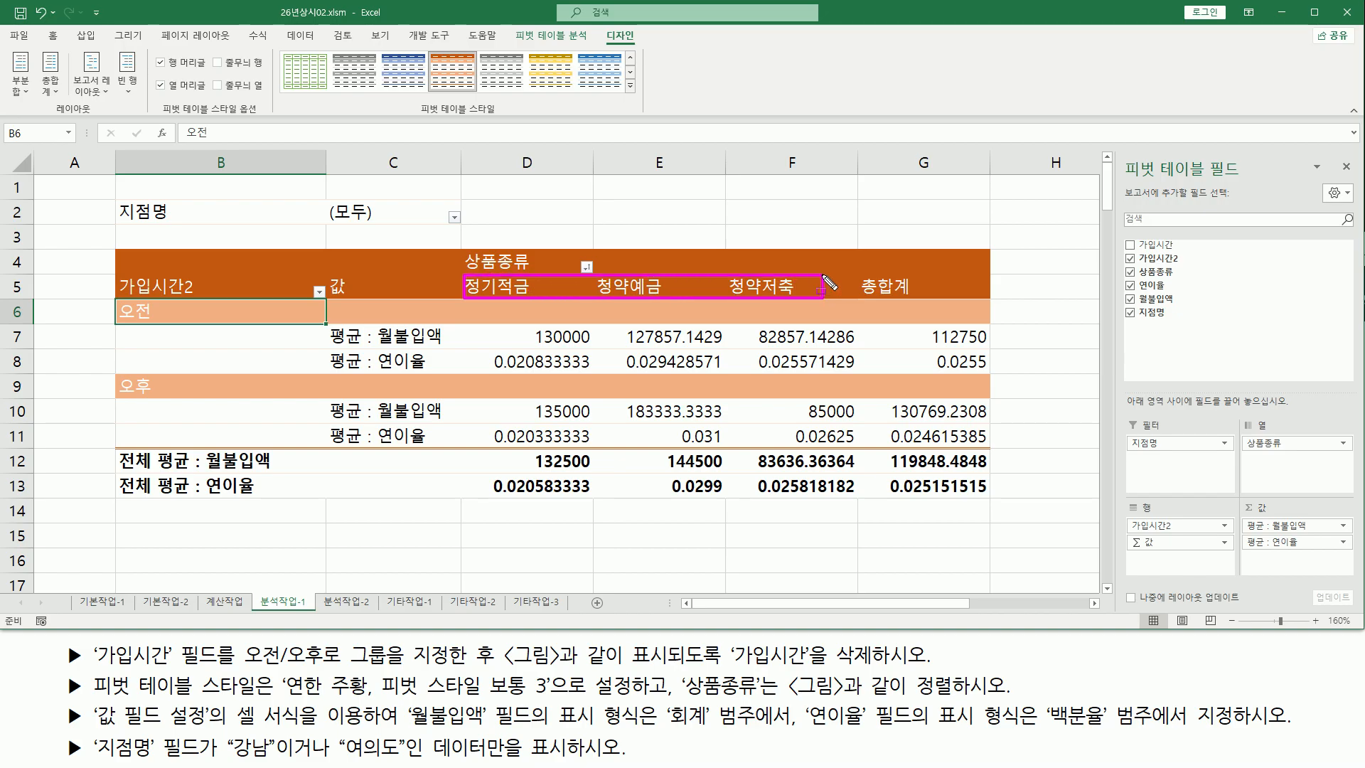
pyautogui.press('Escape')
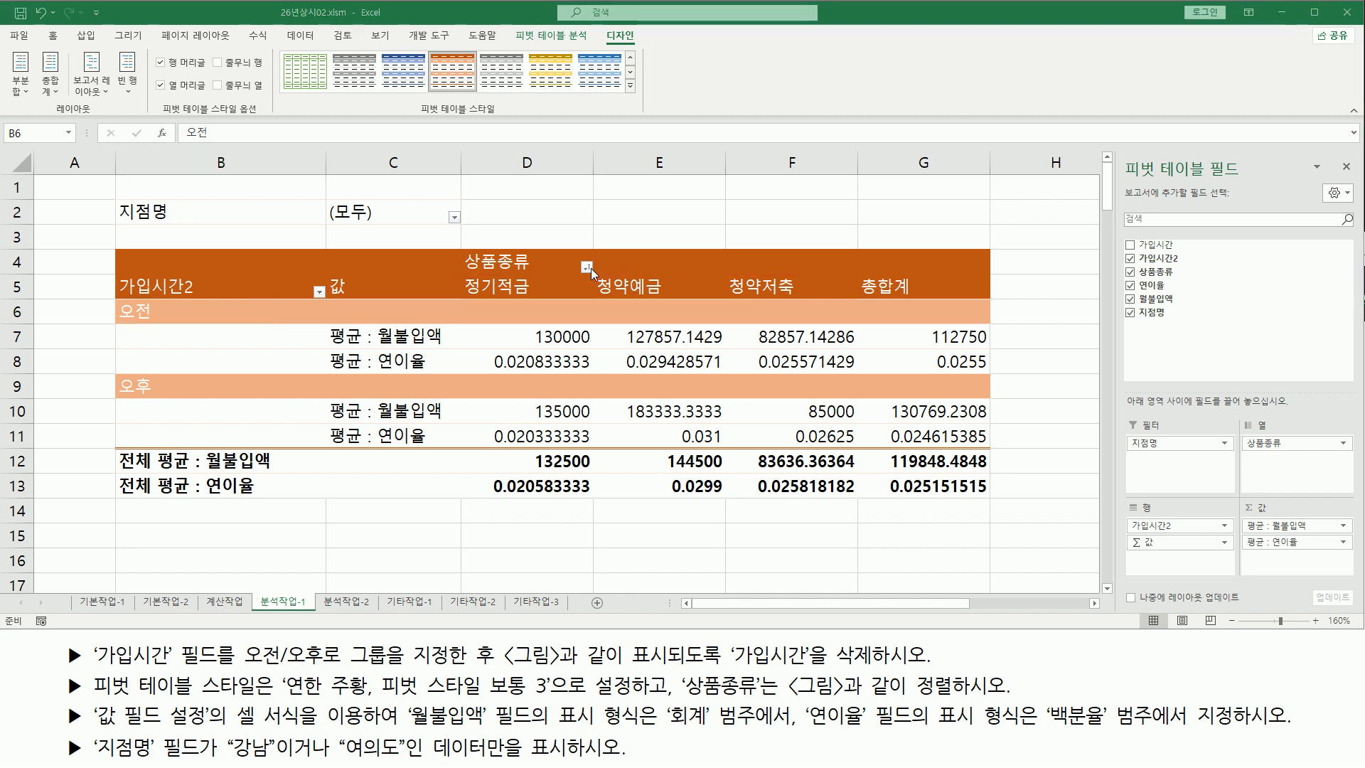
# Sort the 상품종류 column items in text descending order
pyautogui.click(589, 268)
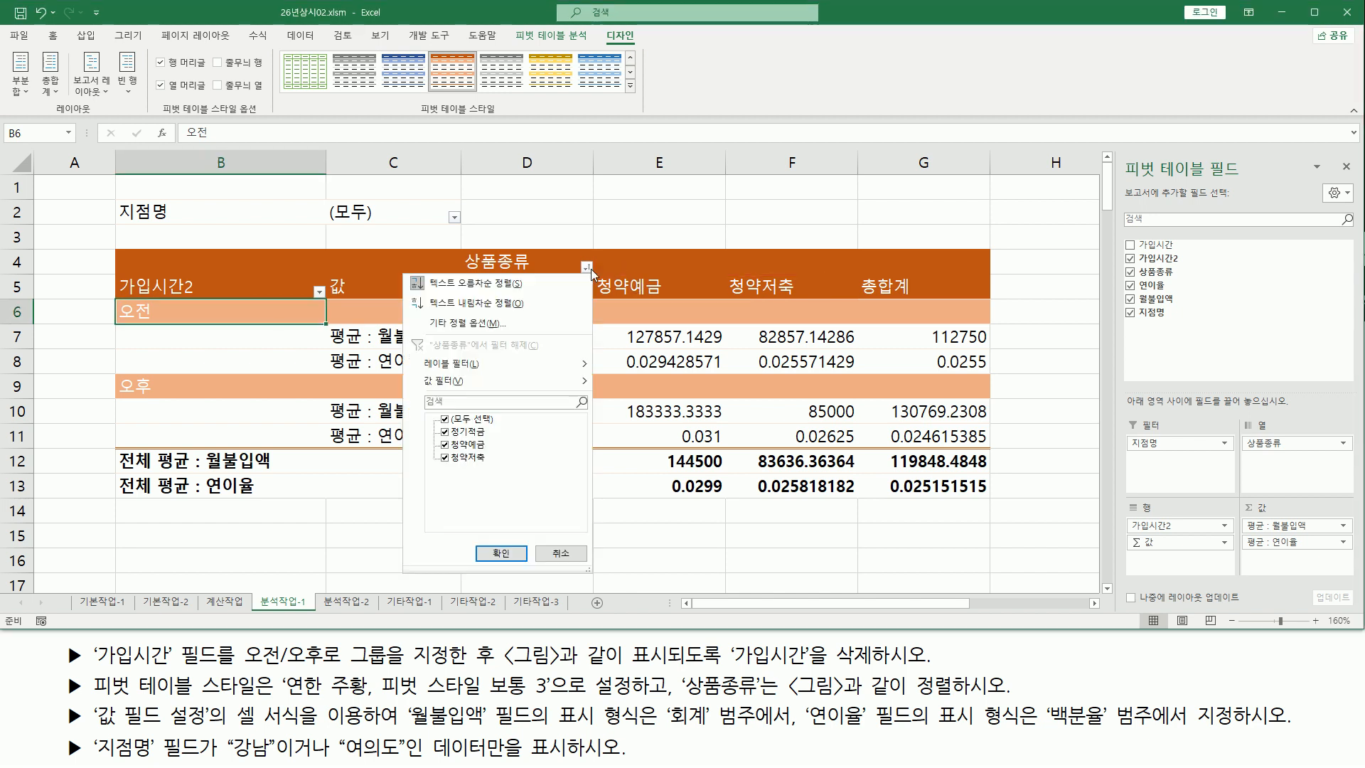
pyautogui.click(534, 303)
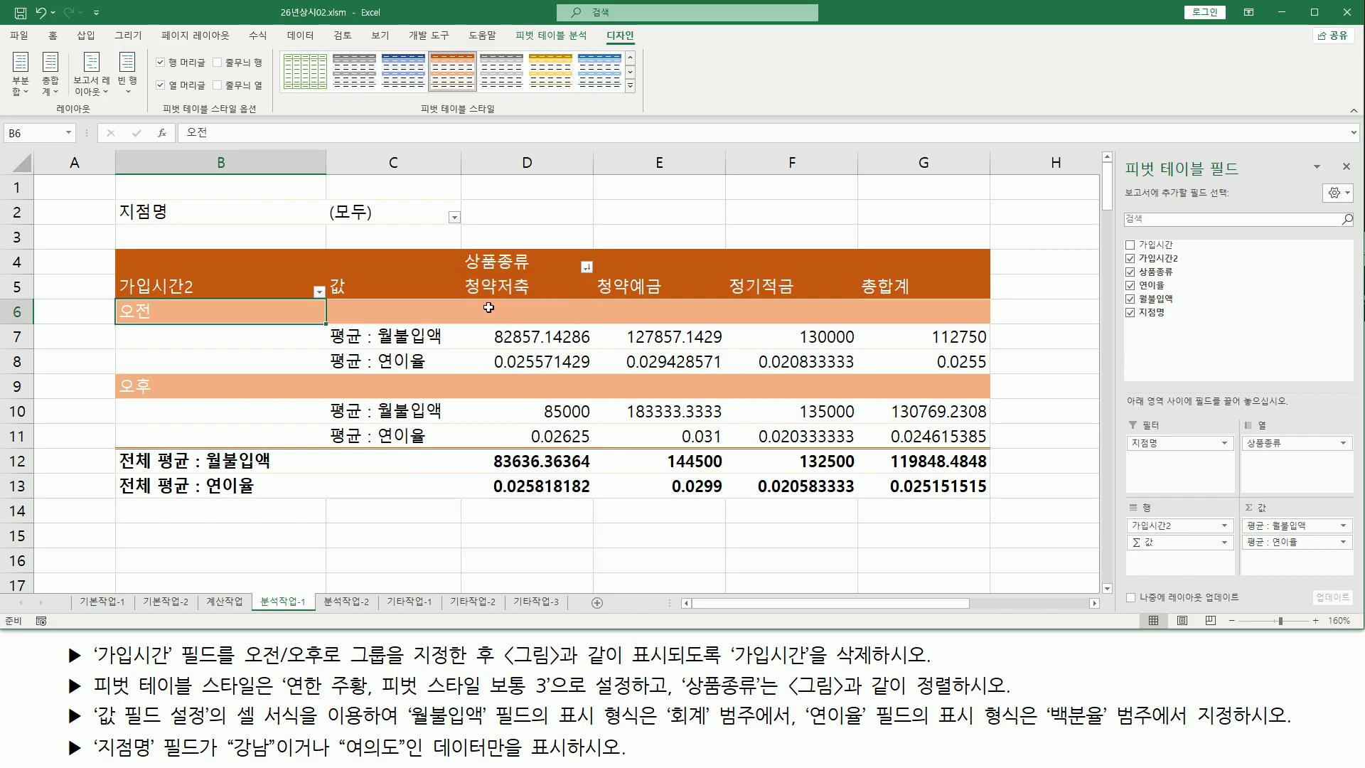
pyautogui.moveTo(458, 273)
pyautogui.mouseDown()
pyautogui.moveTo(558, 307)
pyautogui.moveTo(831, 308)
pyautogui.mouseUp()
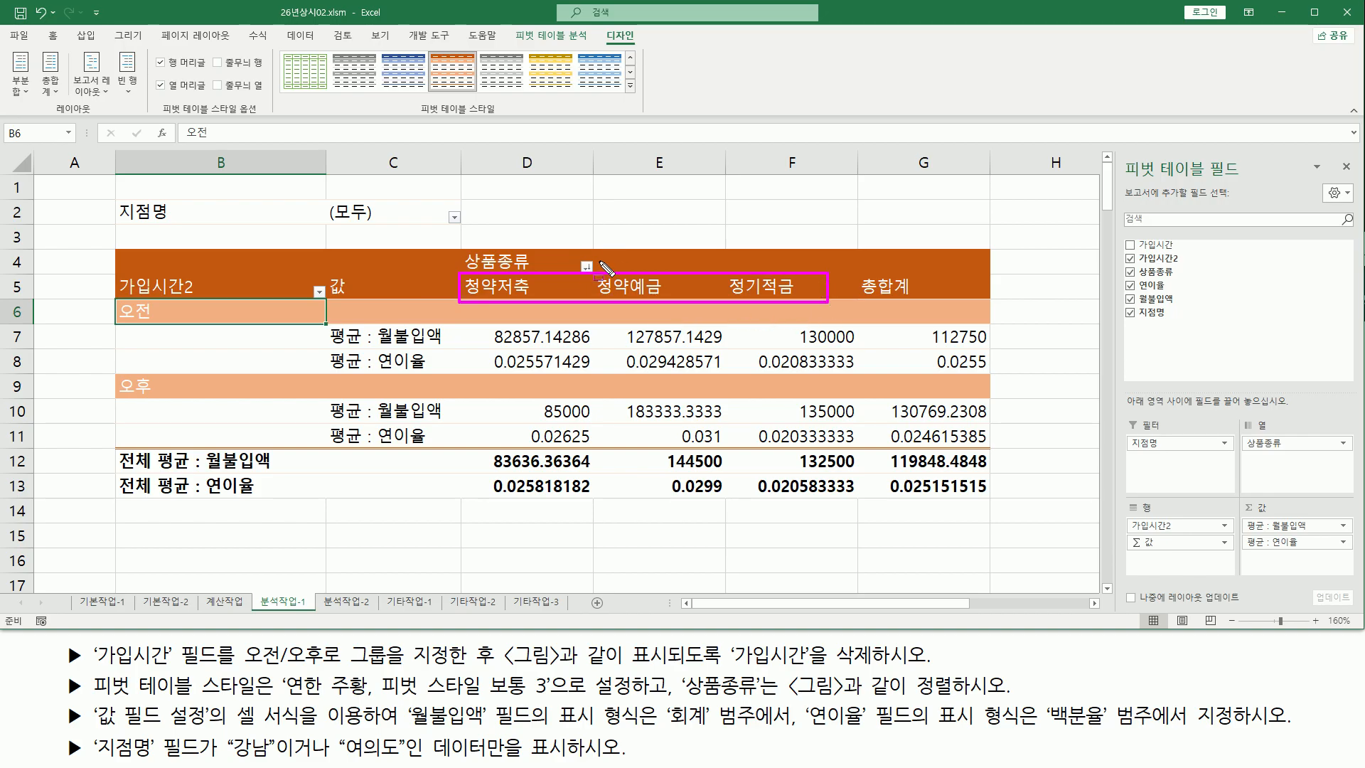
pyautogui.moveTo(601, 266); pyautogui.dragTo(629, 221)
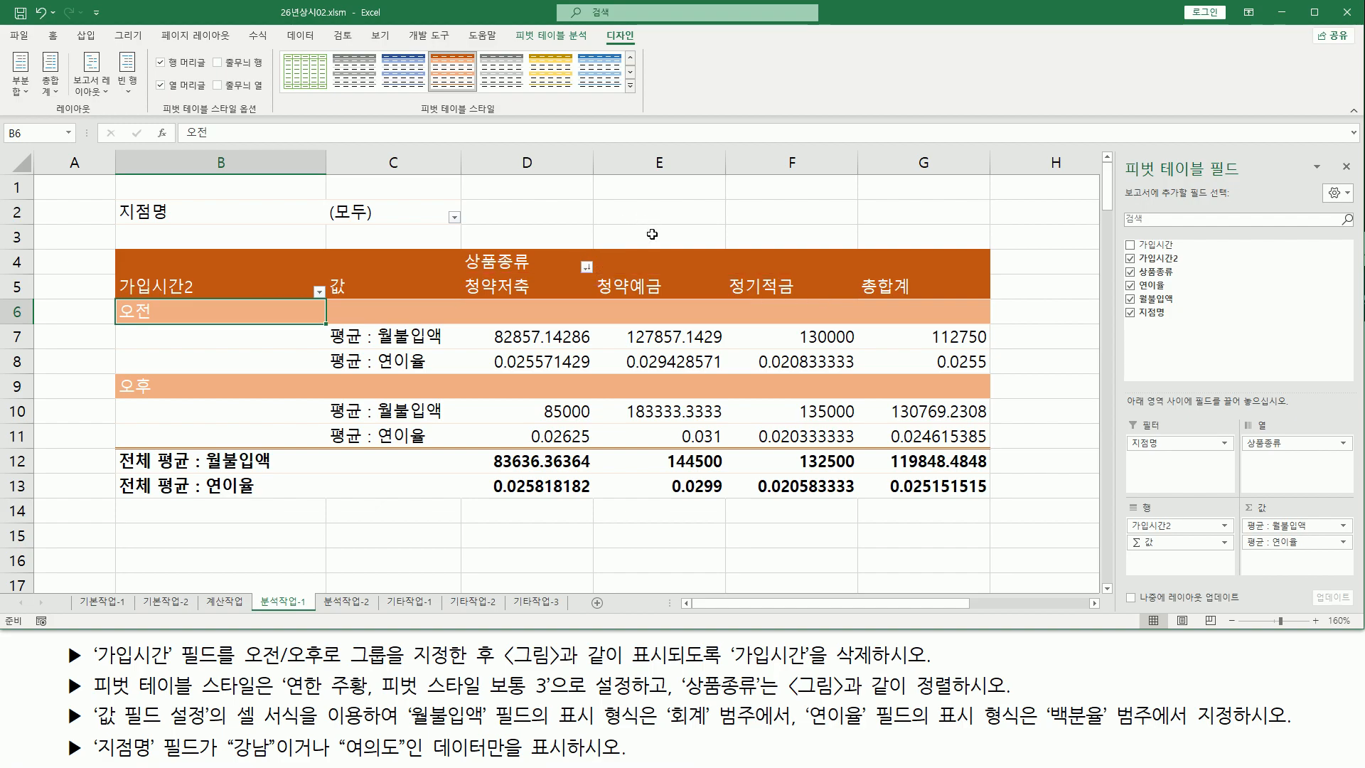
# Compare the 상품종류 column order against the reference picture of the finished pivot table
pyautogui.moveTo(589, 267); pyautogui.dragTo(596, 272)
pyautogui.hotkey('alt', 'Tab')
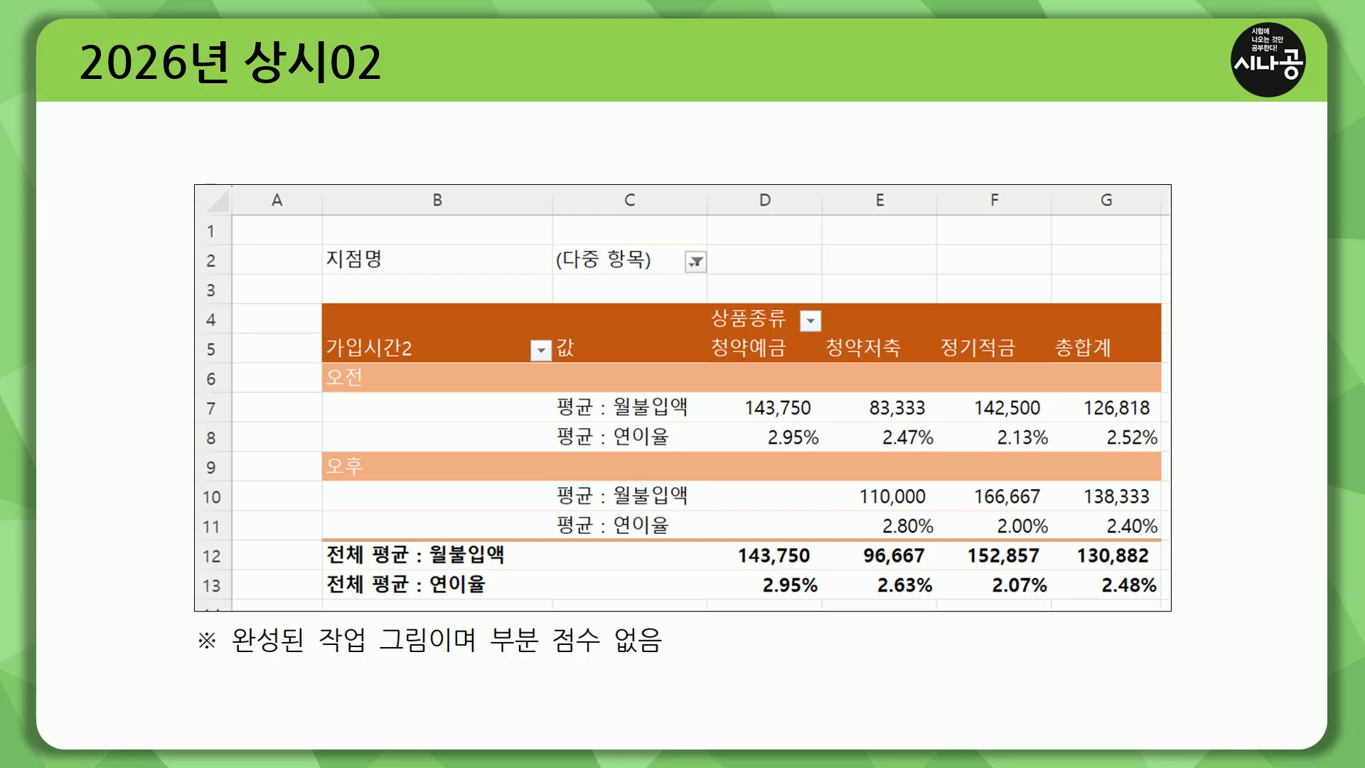
pyautogui.hotkey('ctrl', 'shift', 'd')
pyautogui.moveTo(798, 308); pyautogui.dragTo(825, 336)
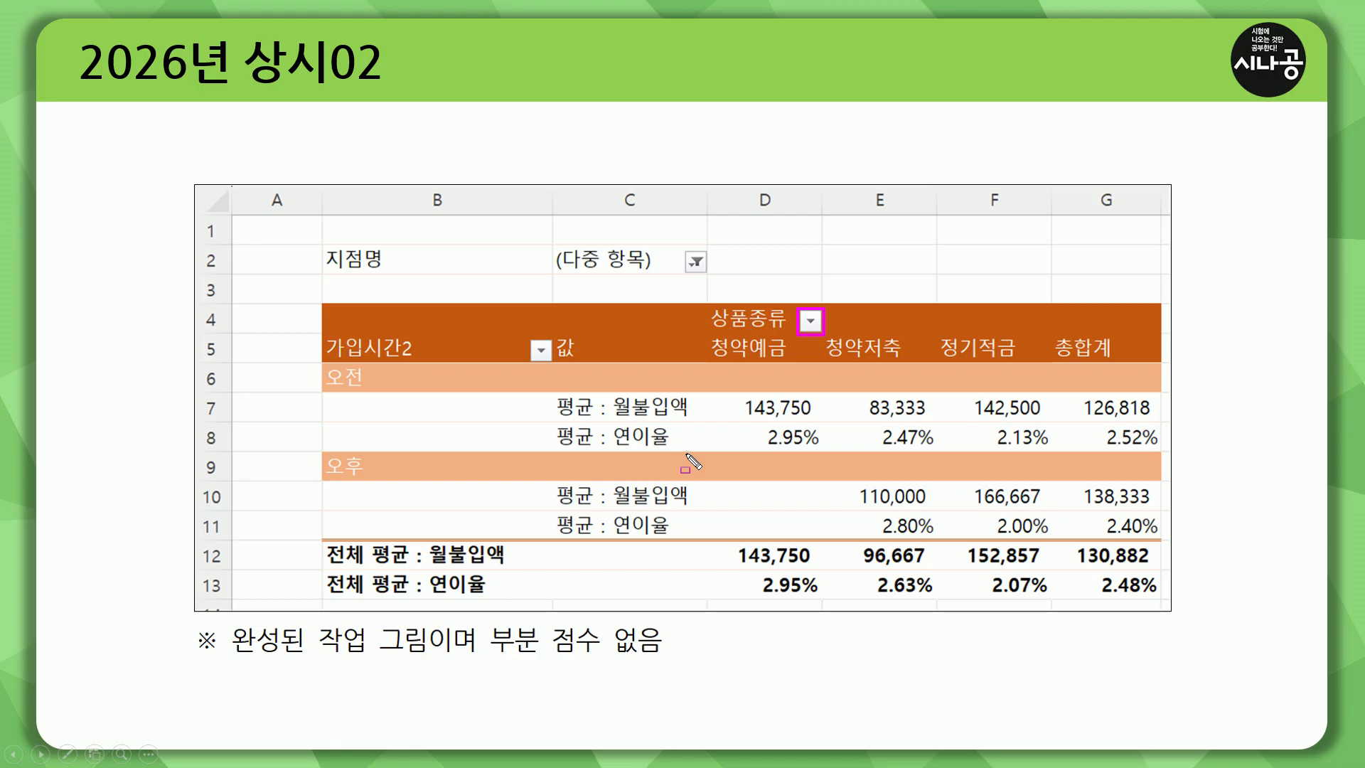
pyautogui.hotkey('alt', 'Tab')
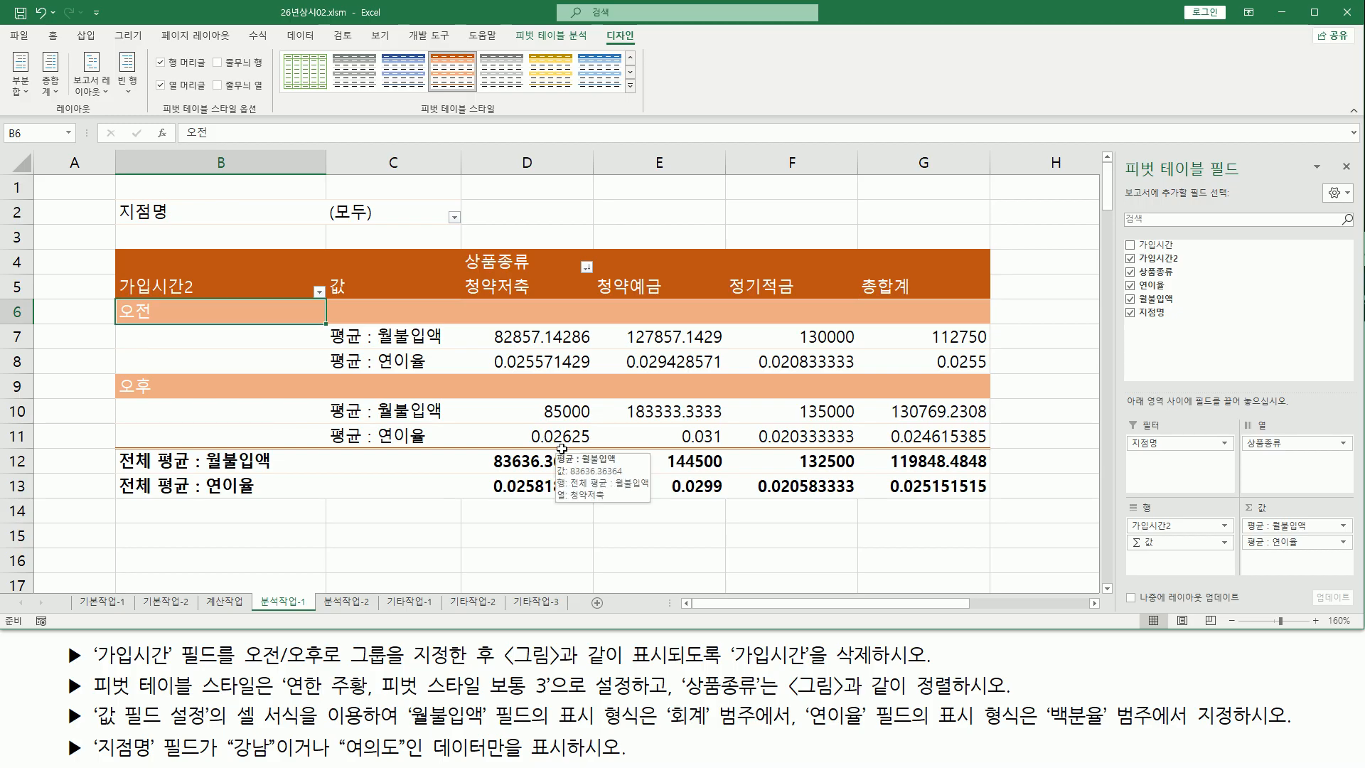
# Undo the descending sort of the 상품종류 items
pyautogui.hotkey('ctrl', 'z')
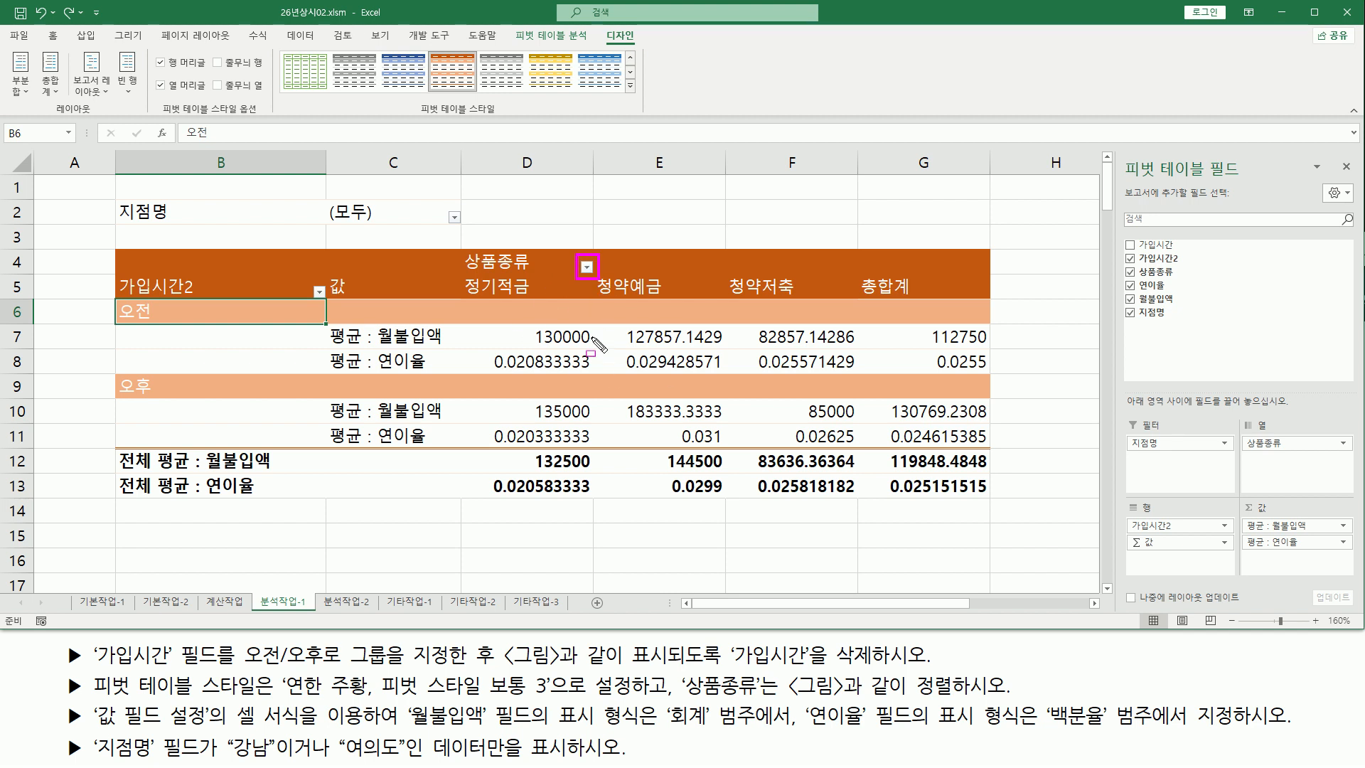
pyautogui.moveTo(680, 700); pyautogui.dragTo(1016, 700)
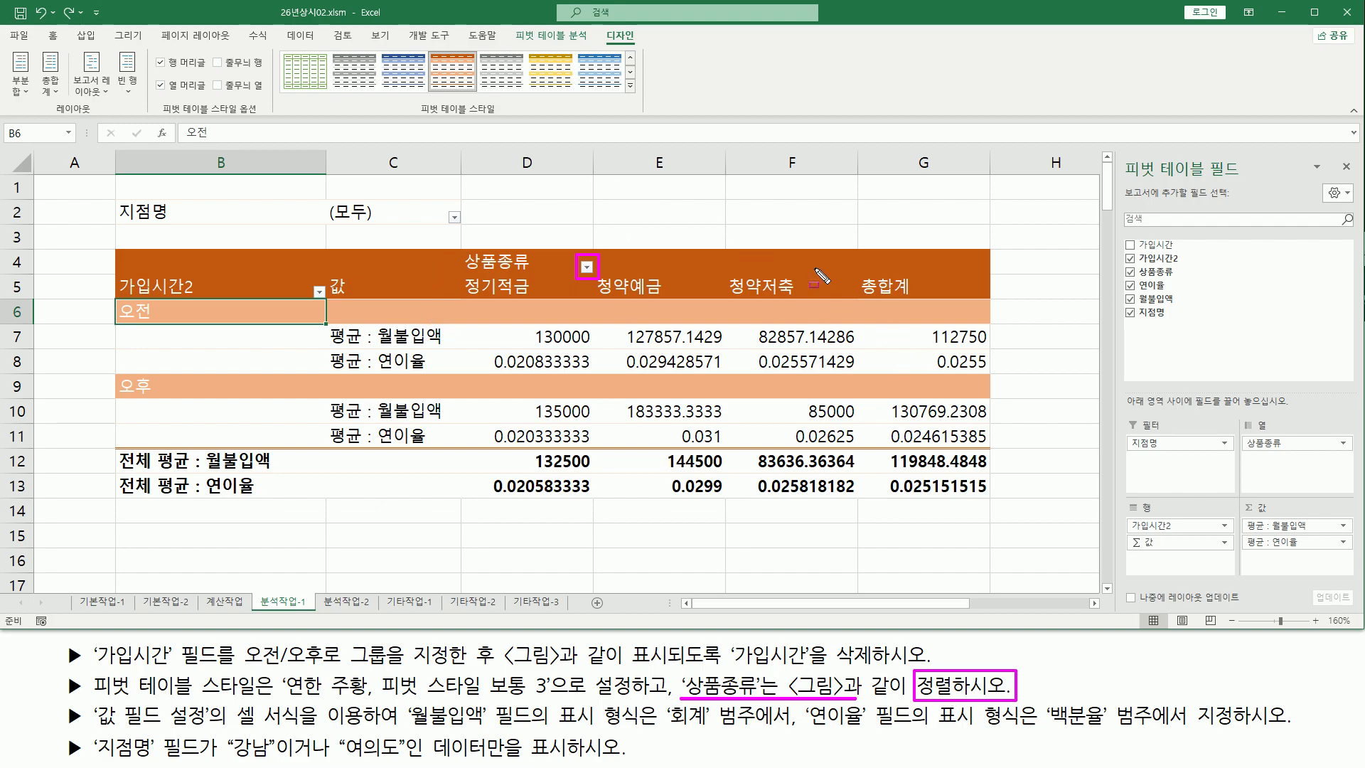
pyautogui.press('Escape')
pyautogui.hotkey('ctrl', '2')
pyautogui.moveTo(594, 297)
pyautogui.mouseDown()
pyautogui.moveTo(667, 298)
pyautogui.moveTo(674, 278)
pyautogui.mouseUp()
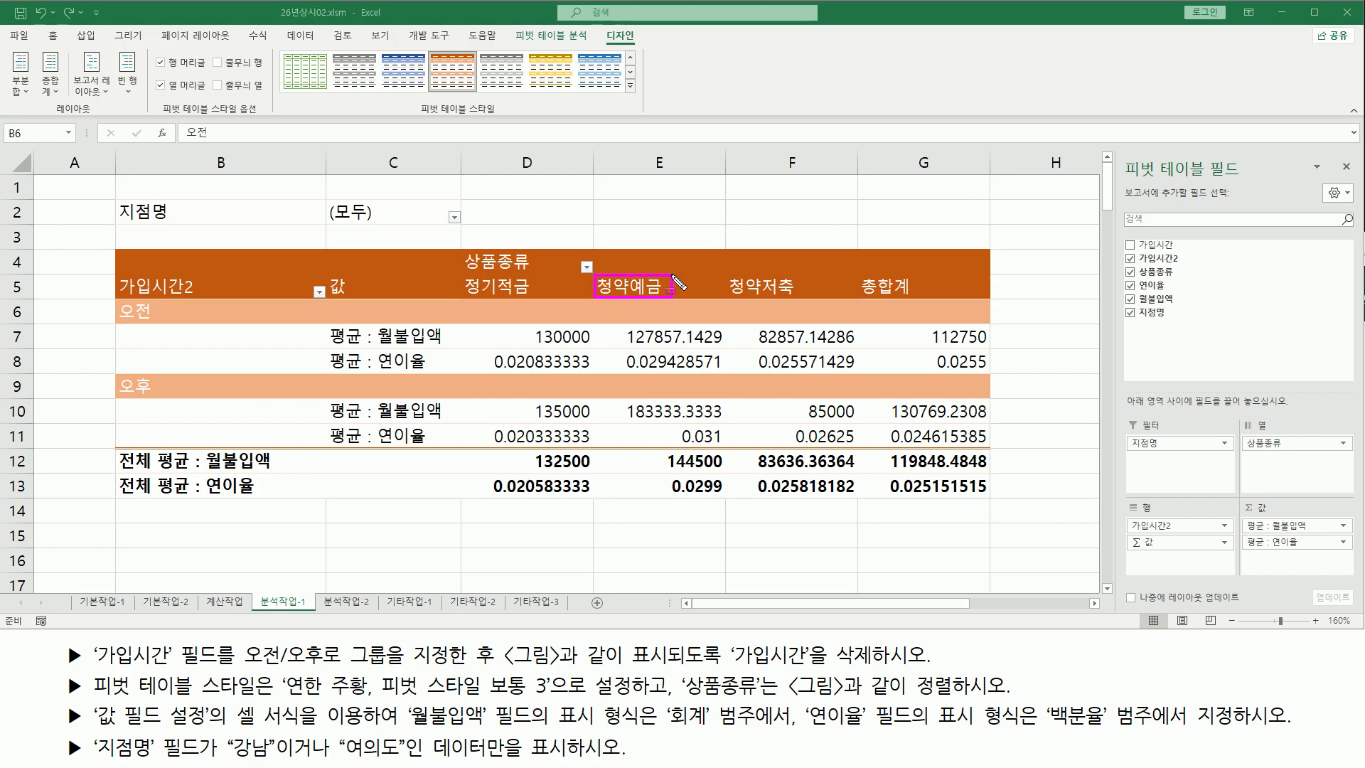
pyautogui.moveTo(677, 283)
pyautogui.mouseDown()
pyautogui.moveTo(481, 292)
pyautogui.moveTo(462, 276)
pyautogui.moveTo(542, 317)
pyautogui.mouseUp()
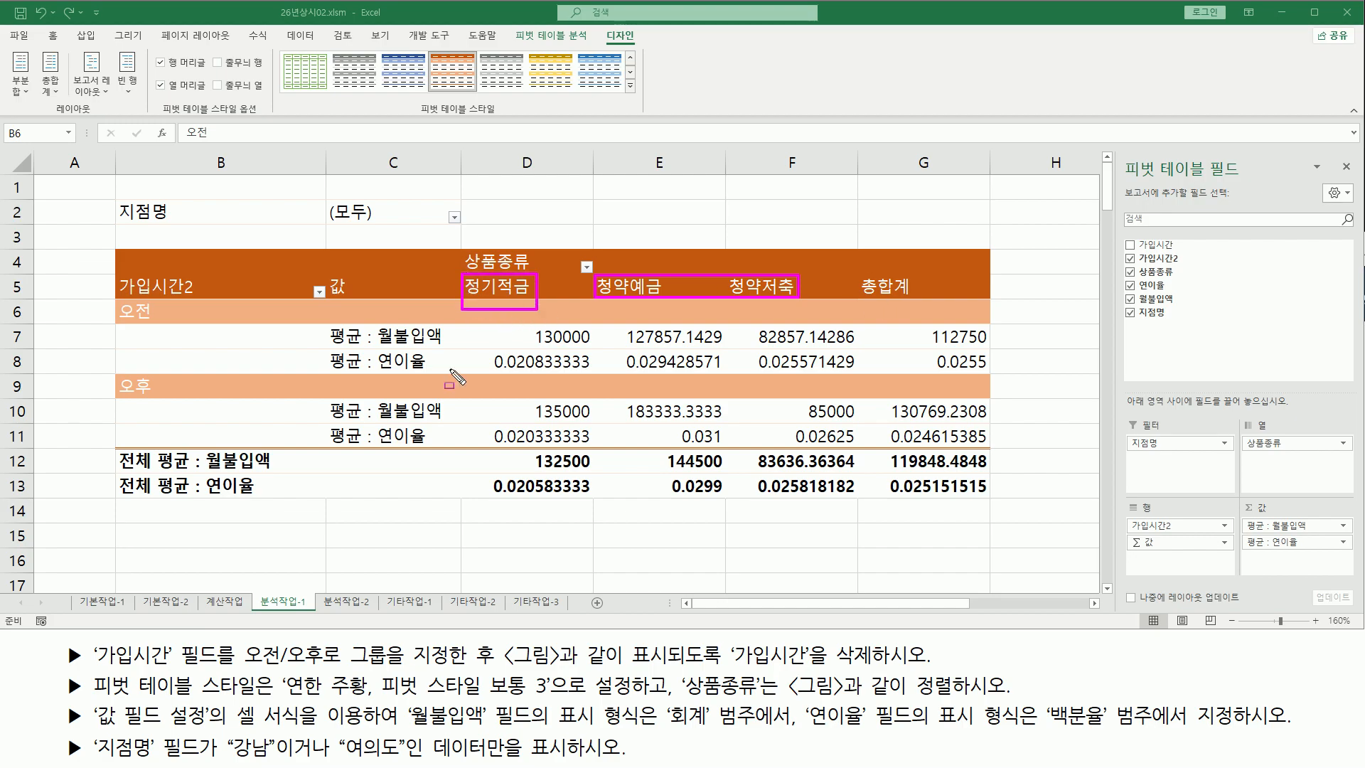
pyautogui.press('Escape')
# Move the 정기적금 column item so it follows 청약저축 among the 상품종류 columns
pyautogui.click(500, 286)
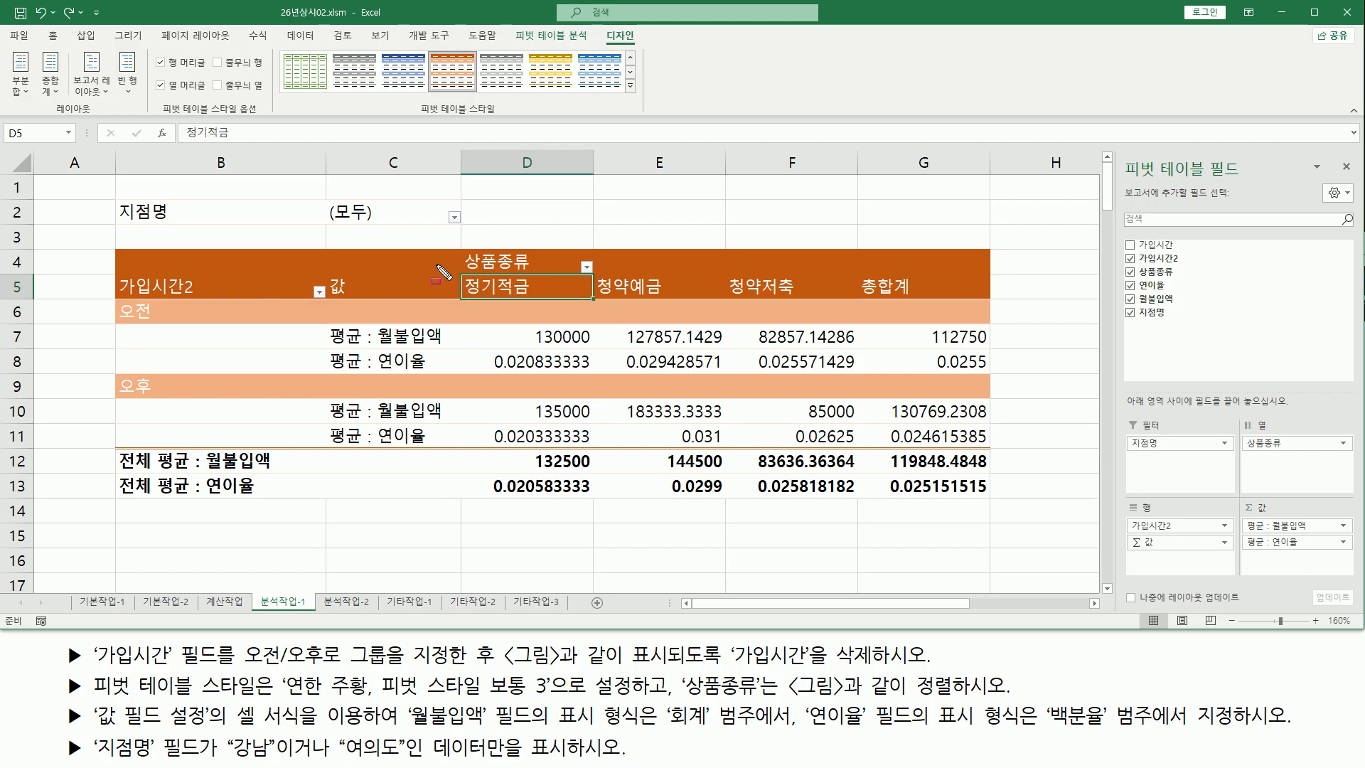
pyautogui.click(531, 296)
pyautogui.moveTo(522, 299); pyautogui.dragTo(630, 292)
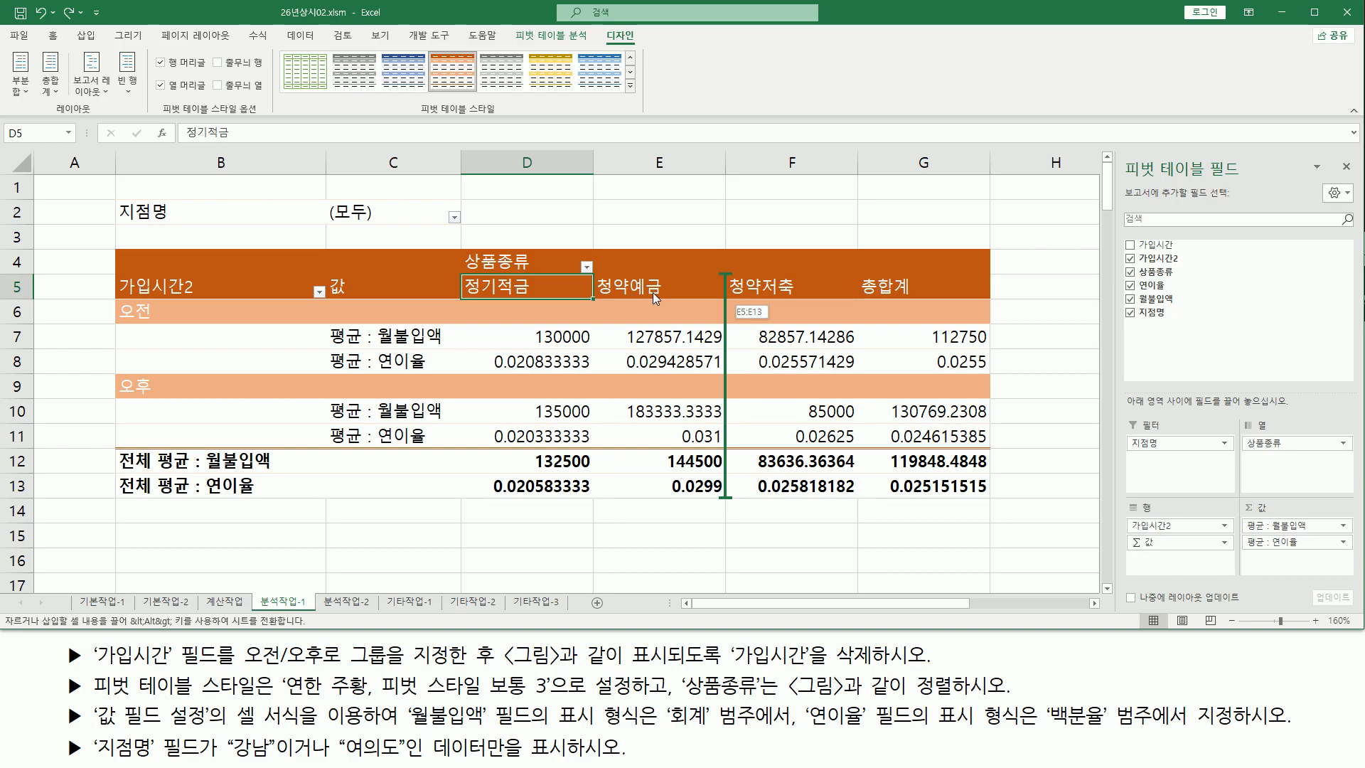
pyautogui.moveTo(721, 292); pyautogui.dragTo(830, 317)
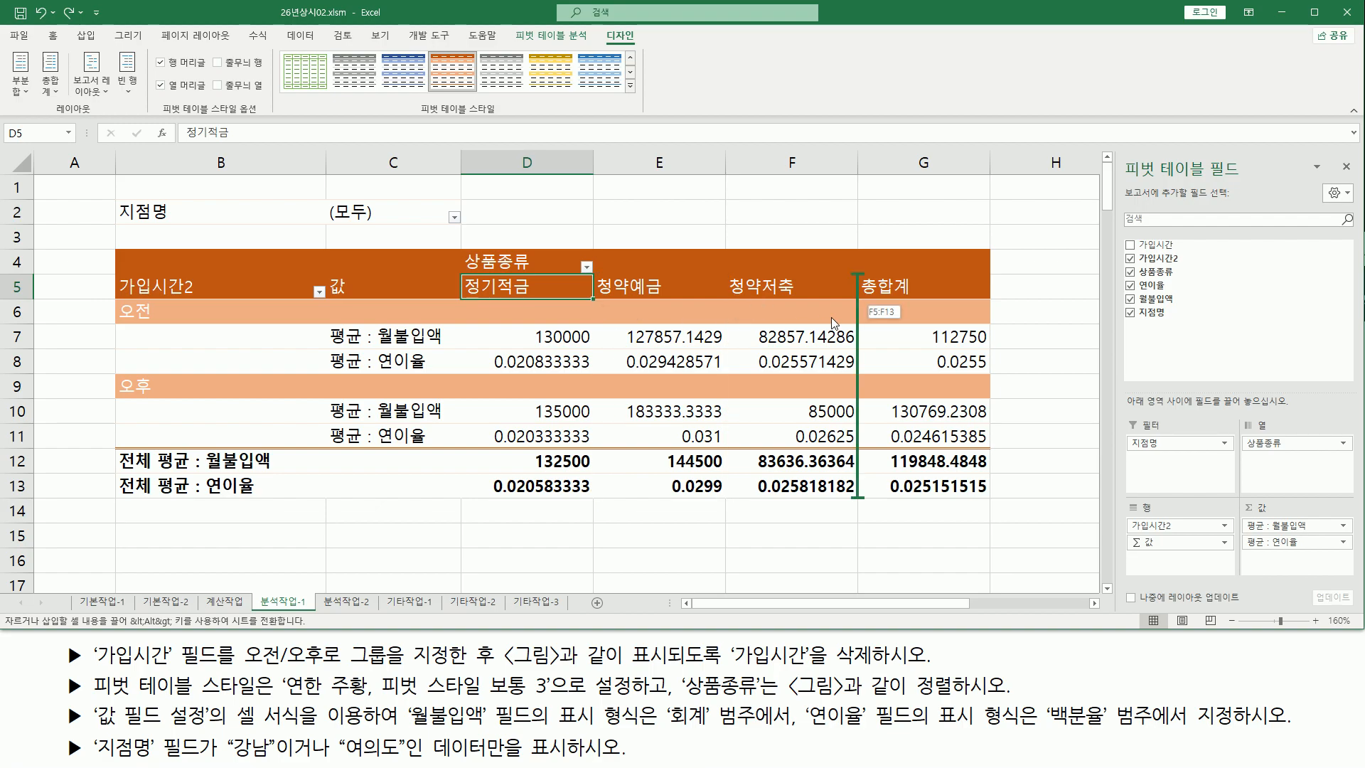
pyautogui.moveTo(830, 317); pyautogui.dragTo(829, 319)
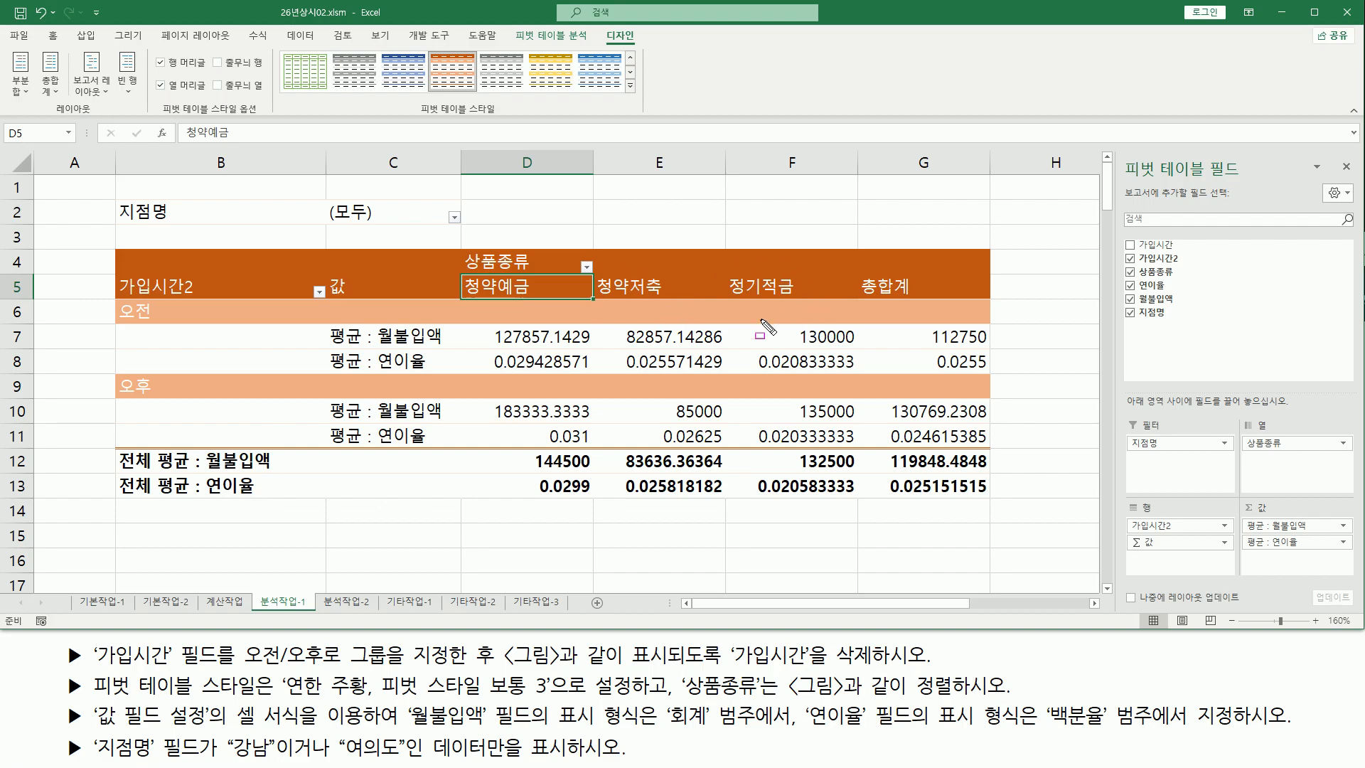
# Check the new 상품종류 column order against the reference picture
pyautogui.moveTo(459, 296)
pyautogui.mouseDown()
pyautogui.moveTo(851, 293)
pyautogui.moveTo(852, 276)
pyautogui.mouseUp()
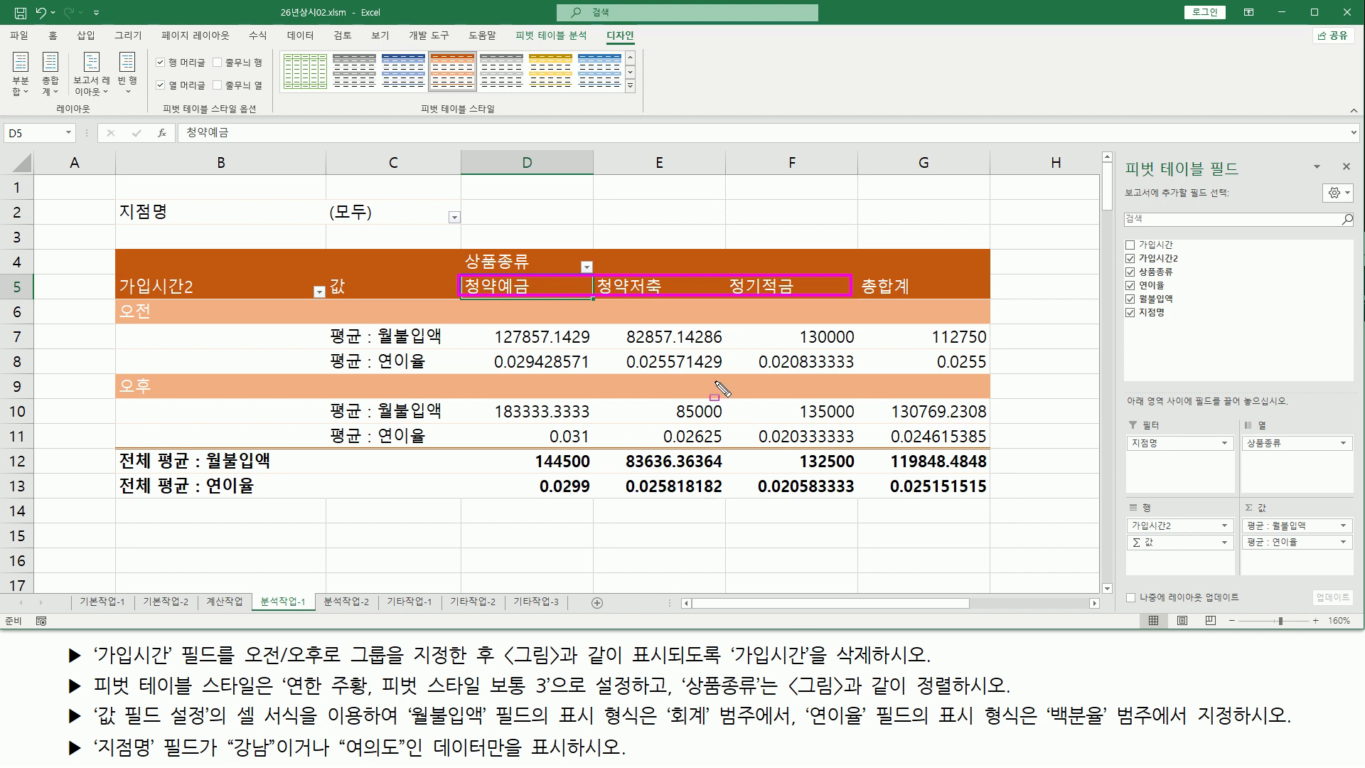
pyautogui.moveTo(679, 699); pyautogui.dragTo(1010, 699)
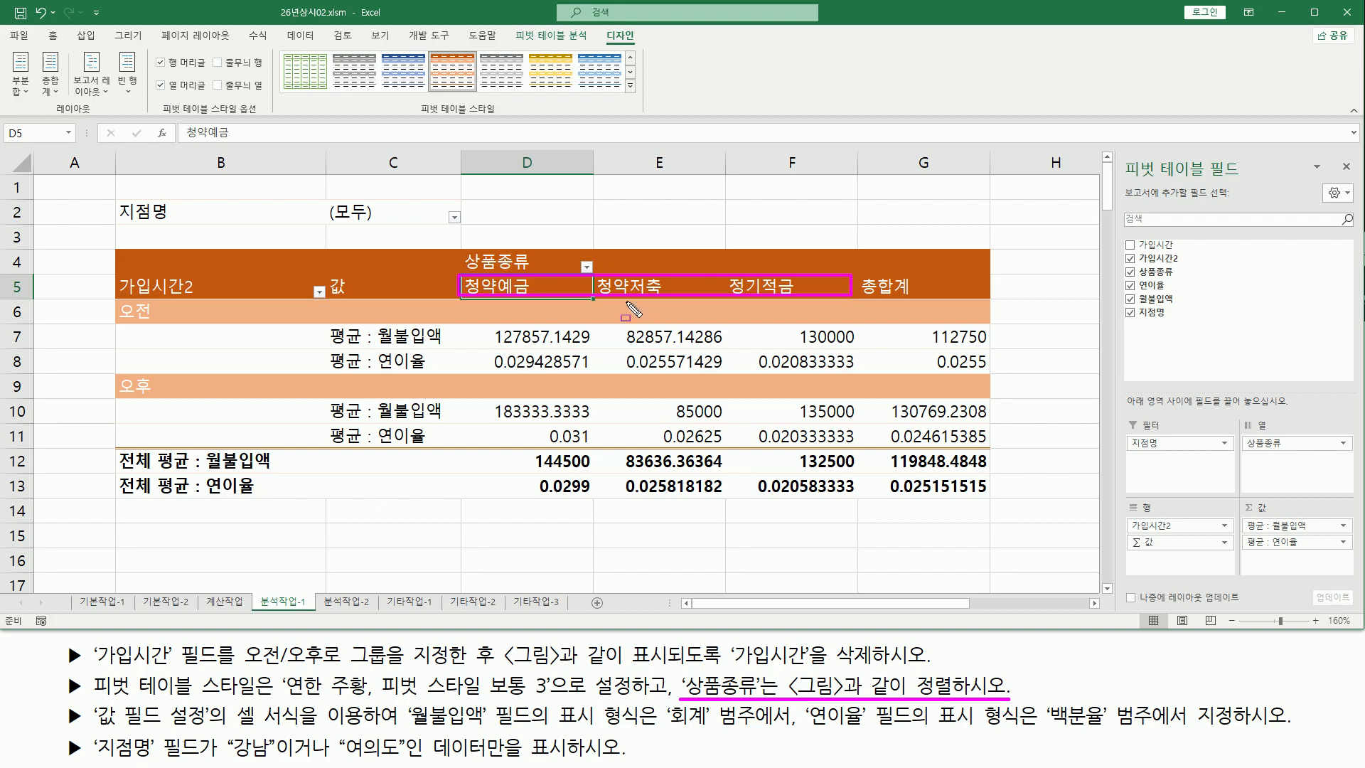
pyautogui.press('Escape')
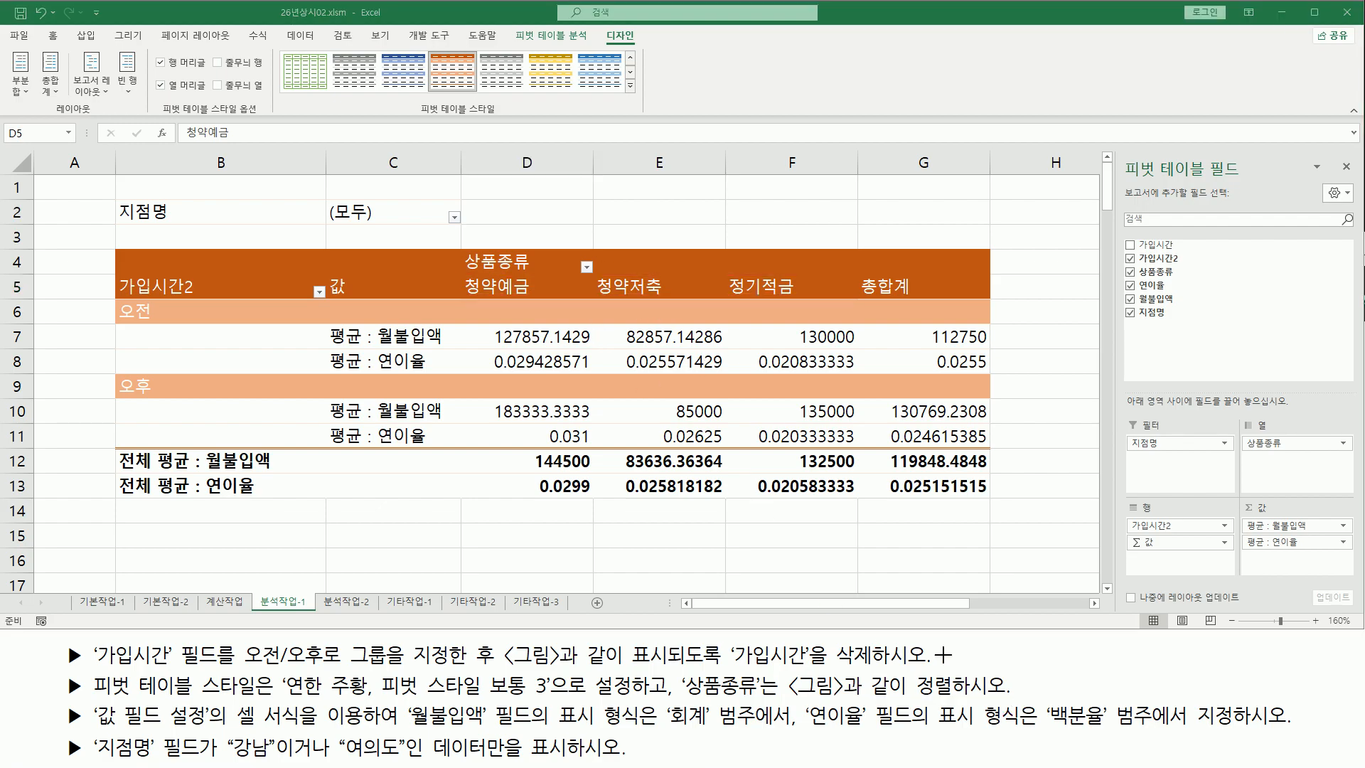
pyautogui.moveTo(901, 670); pyautogui.dragTo(959, 698)
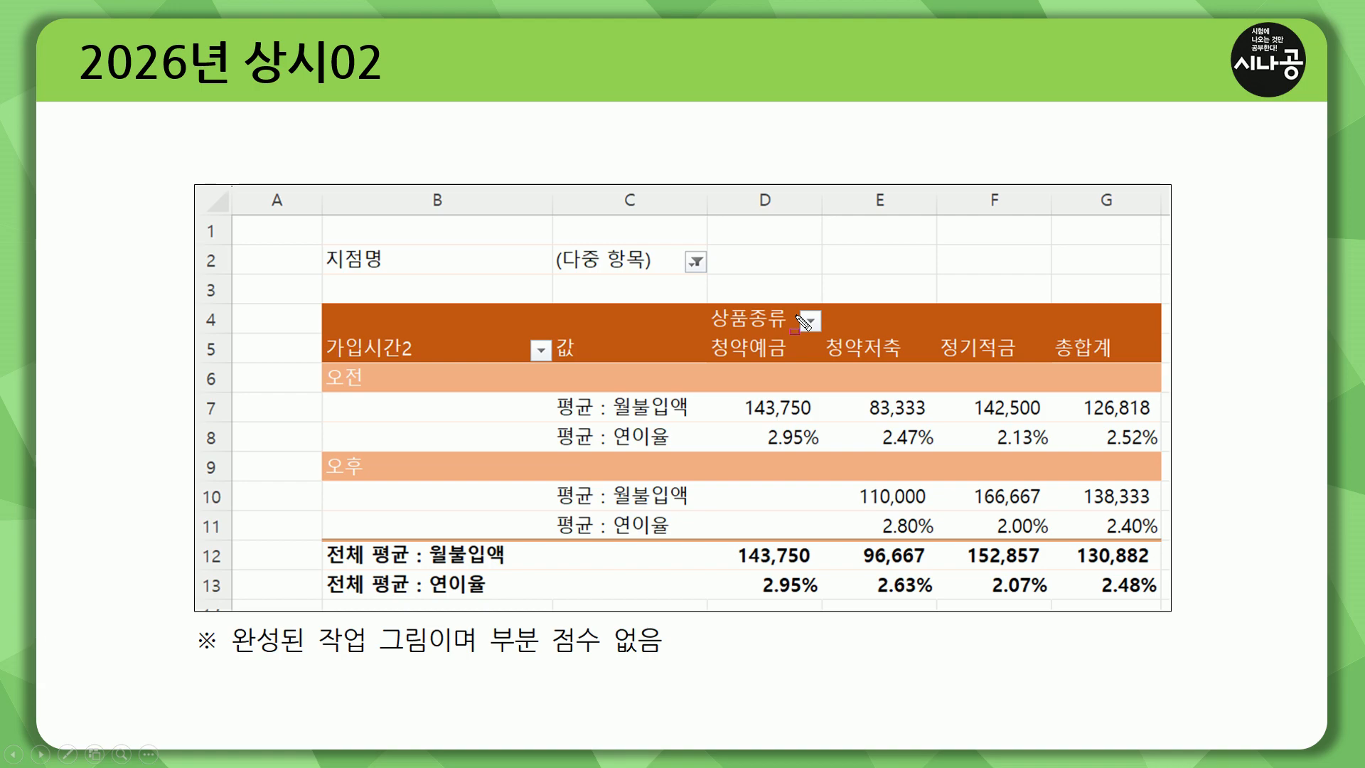
pyautogui.moveTo(796, 310); pyautogui.dragTo(825, 336)
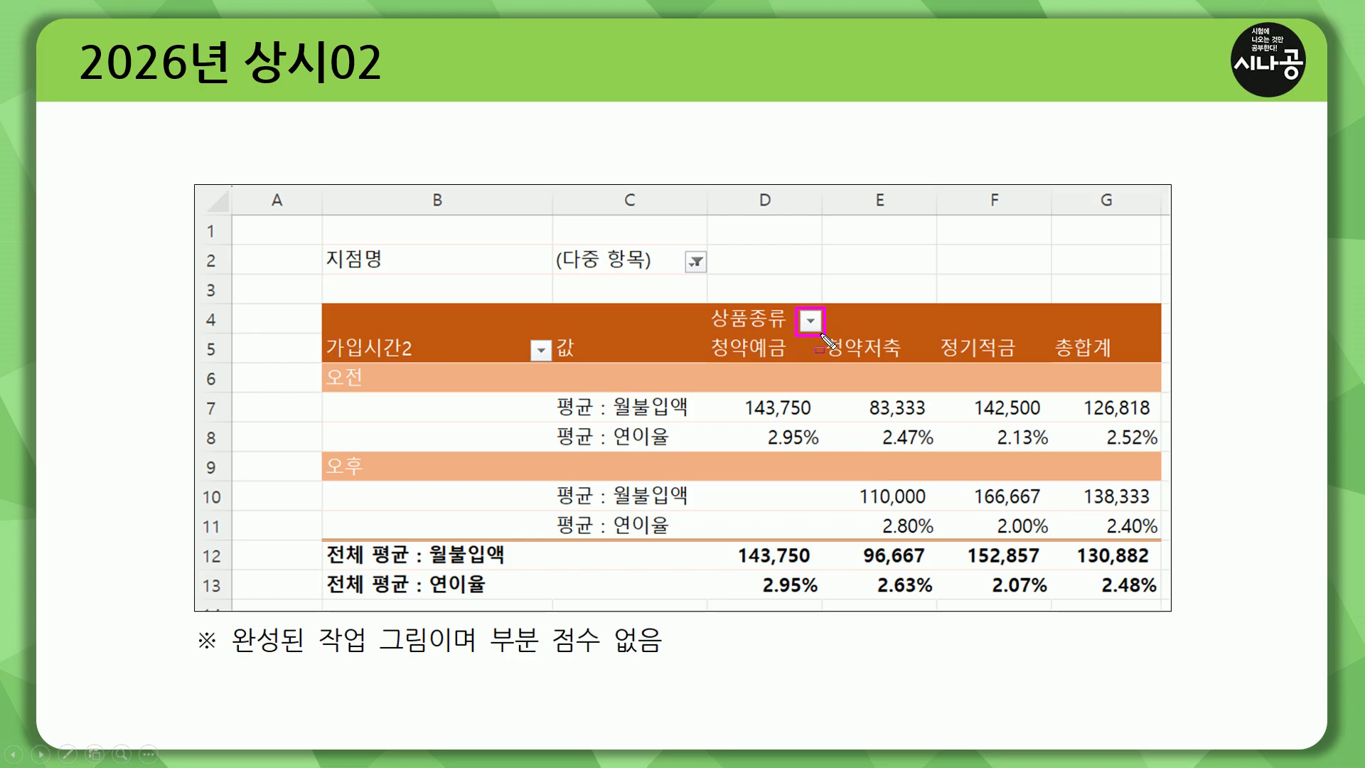
pyautogui.press('Escape')
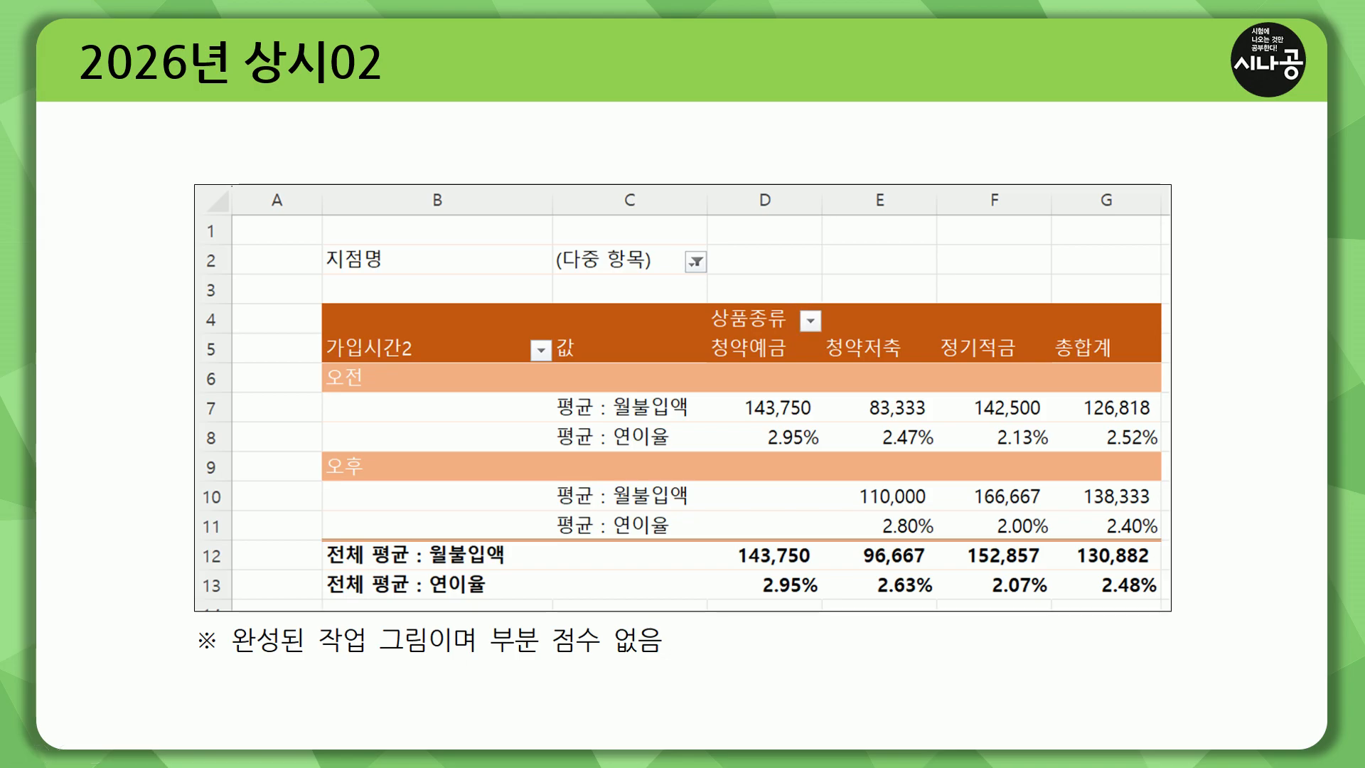
pyautogui.moveTo(801, 312); pyautogui.dragTo(825, 335)
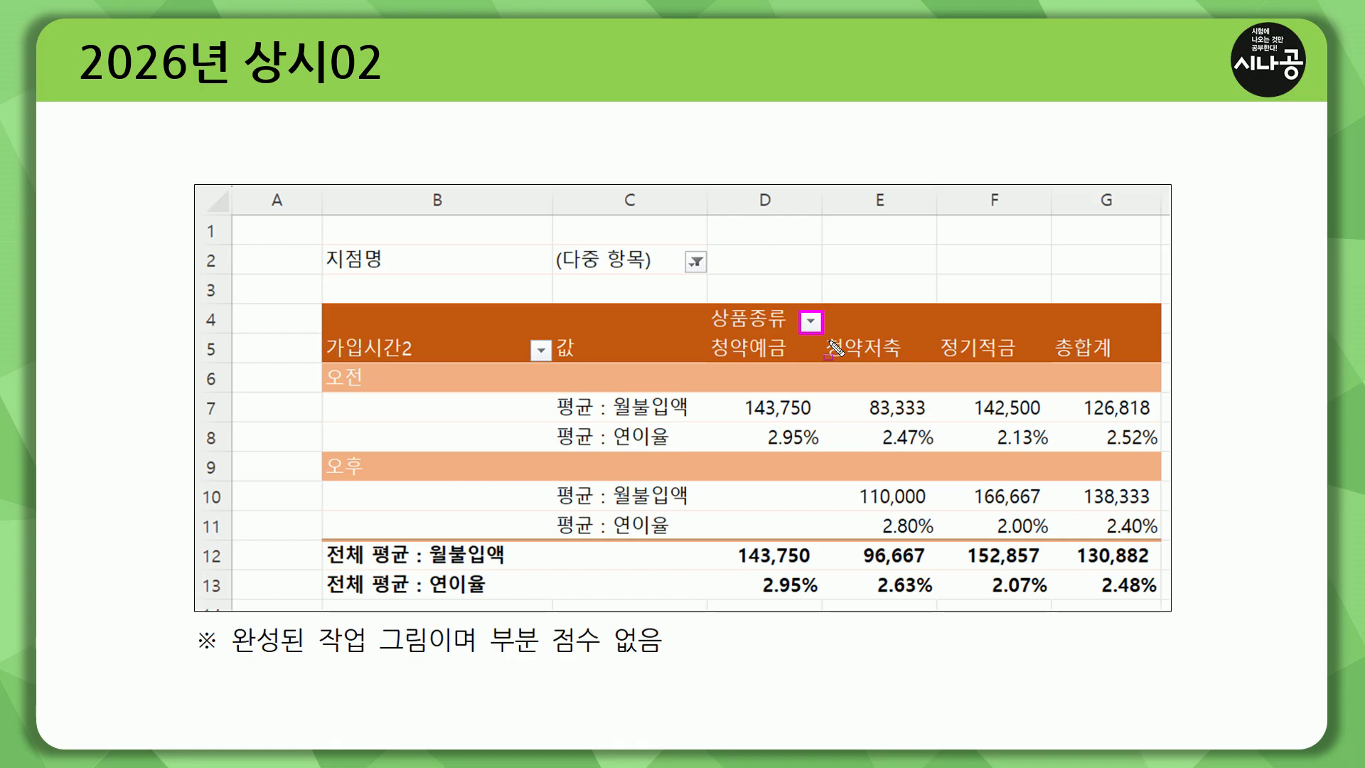
pyautogui.moveTo(709, 359)
pyautogui.mouseDown()
pyautogui.moveTo(1004, 364)
pyautogui.moveTo(1024, 344)
pyautogui.mouseUp()
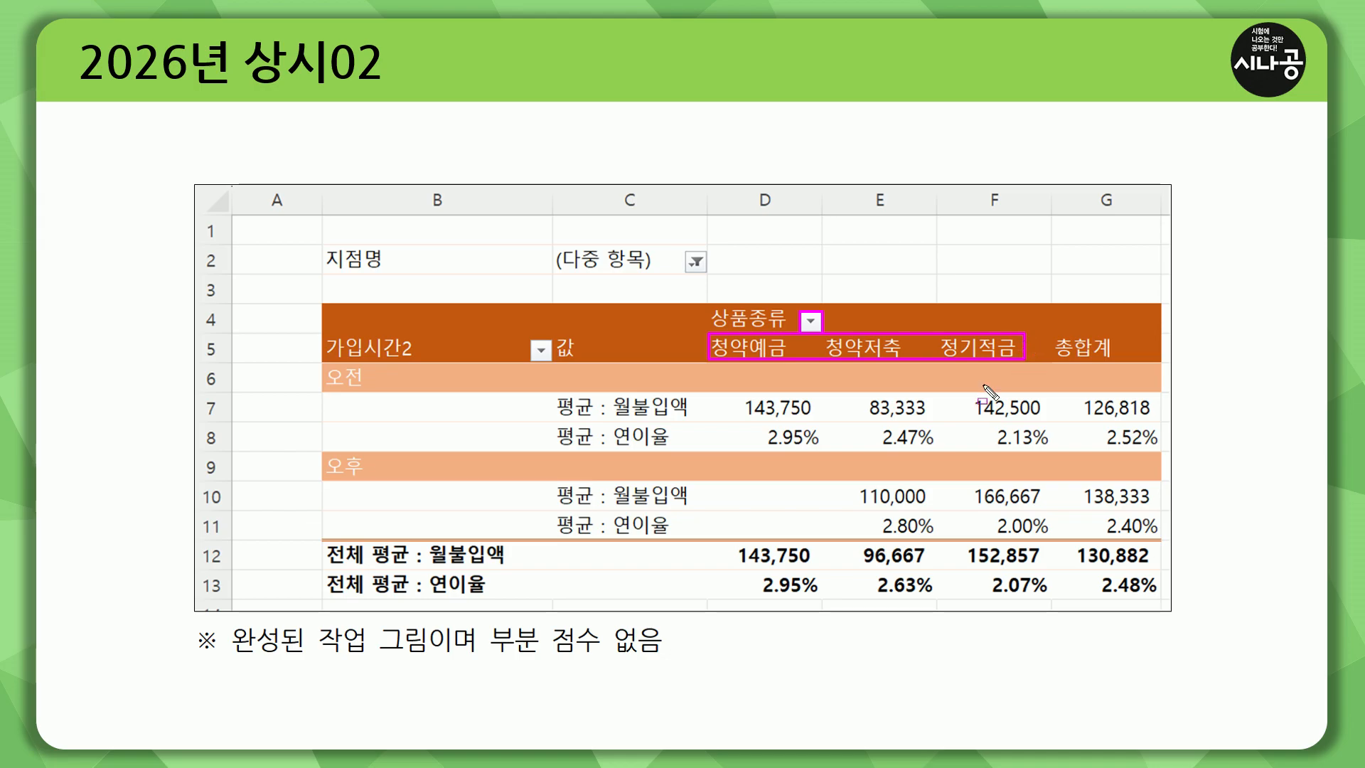
pyautogui.press('Escape')
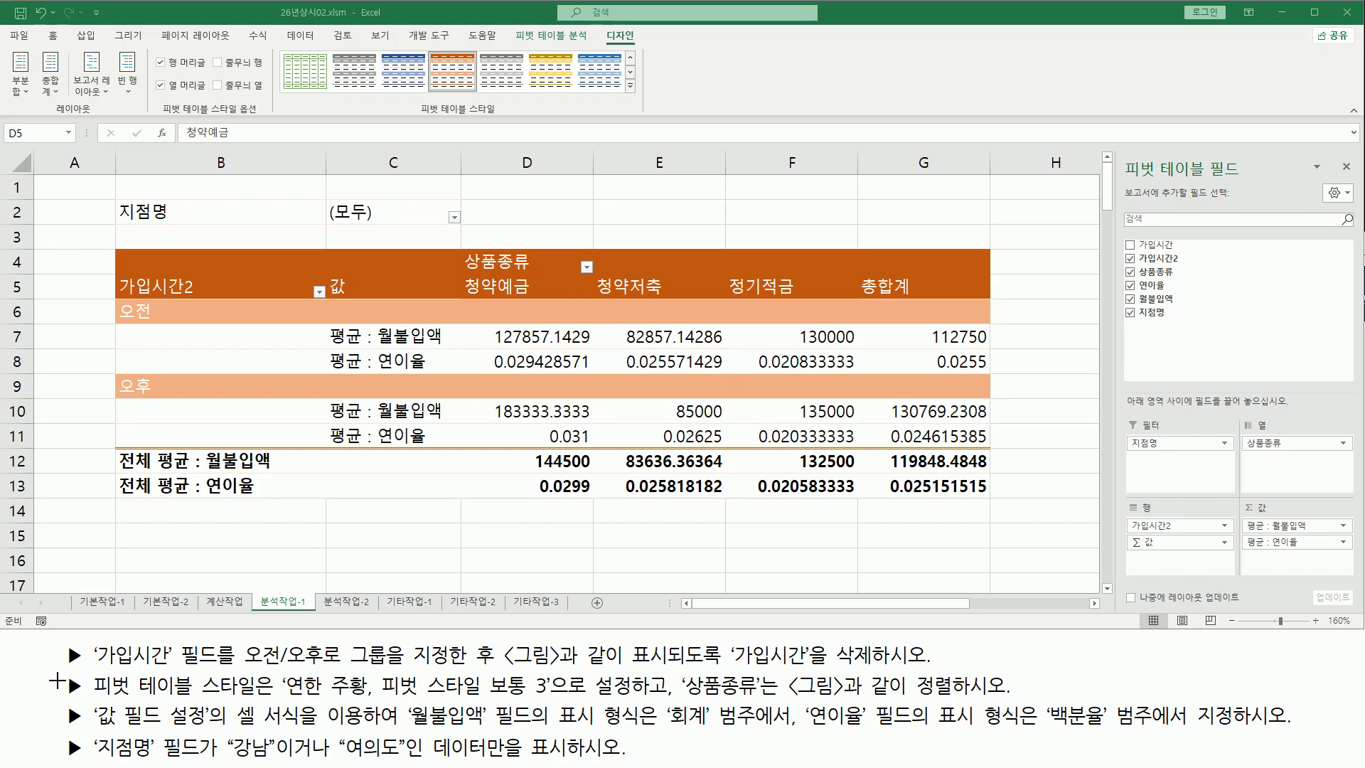
# Review the task's number-format requirements for the 월불입액 and 연이율 value fields
pyautogui.moveTo(681, 700); pyautogui.dragTo(1009, 700)
pyautogui.moveTo(92, 730)
pyautogui.mouseDown()
pyautogui.moveTo(217, 746)
pyautogui.moveTo(208, 699)
pyautogui.moveTo(334, 728)
pyautogui.moveTo(757, 729)
pyautogui.mouseUp()
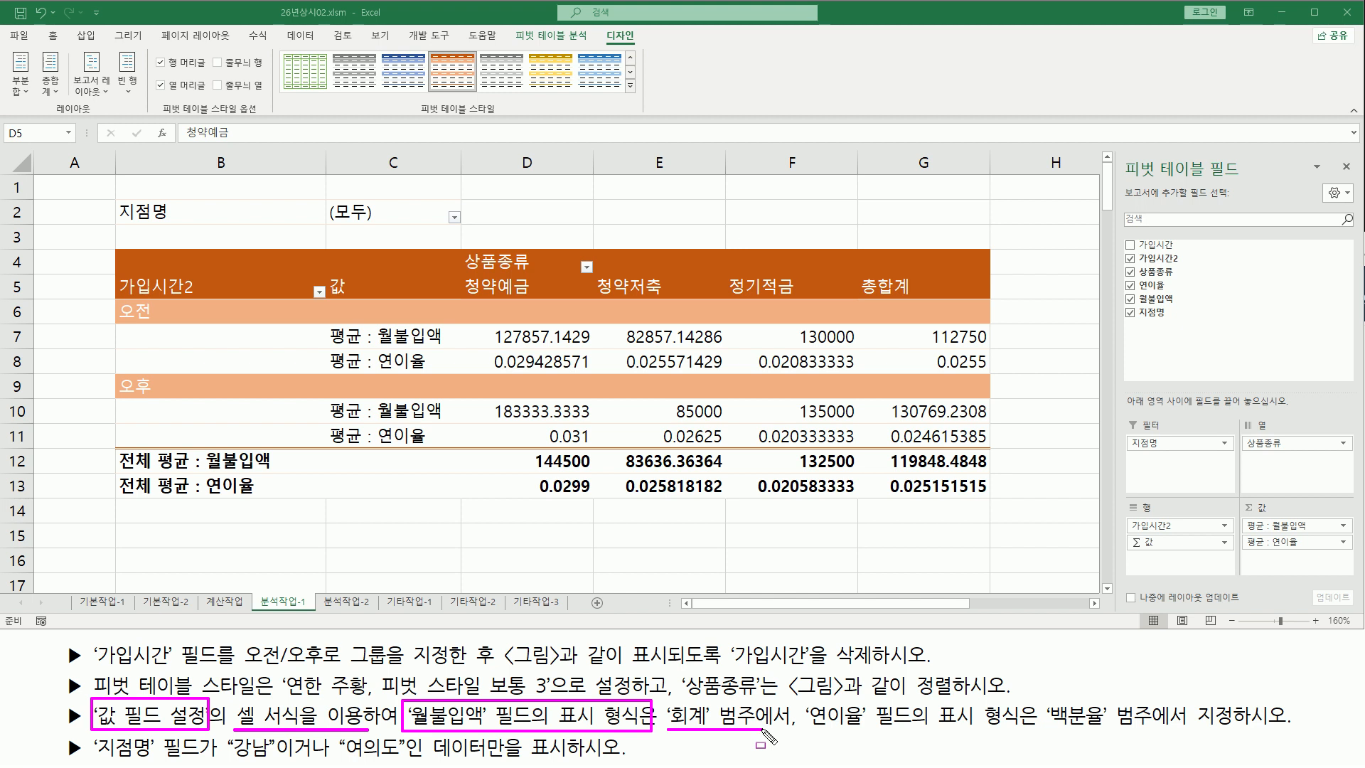
pyautogui.moveTo(802, 700)
pyautogui.mouseDown()
pyautogui.moveTo(886, 734)
pyautogui.moveTo(1167, 733)
pyautogui.mouseUp()
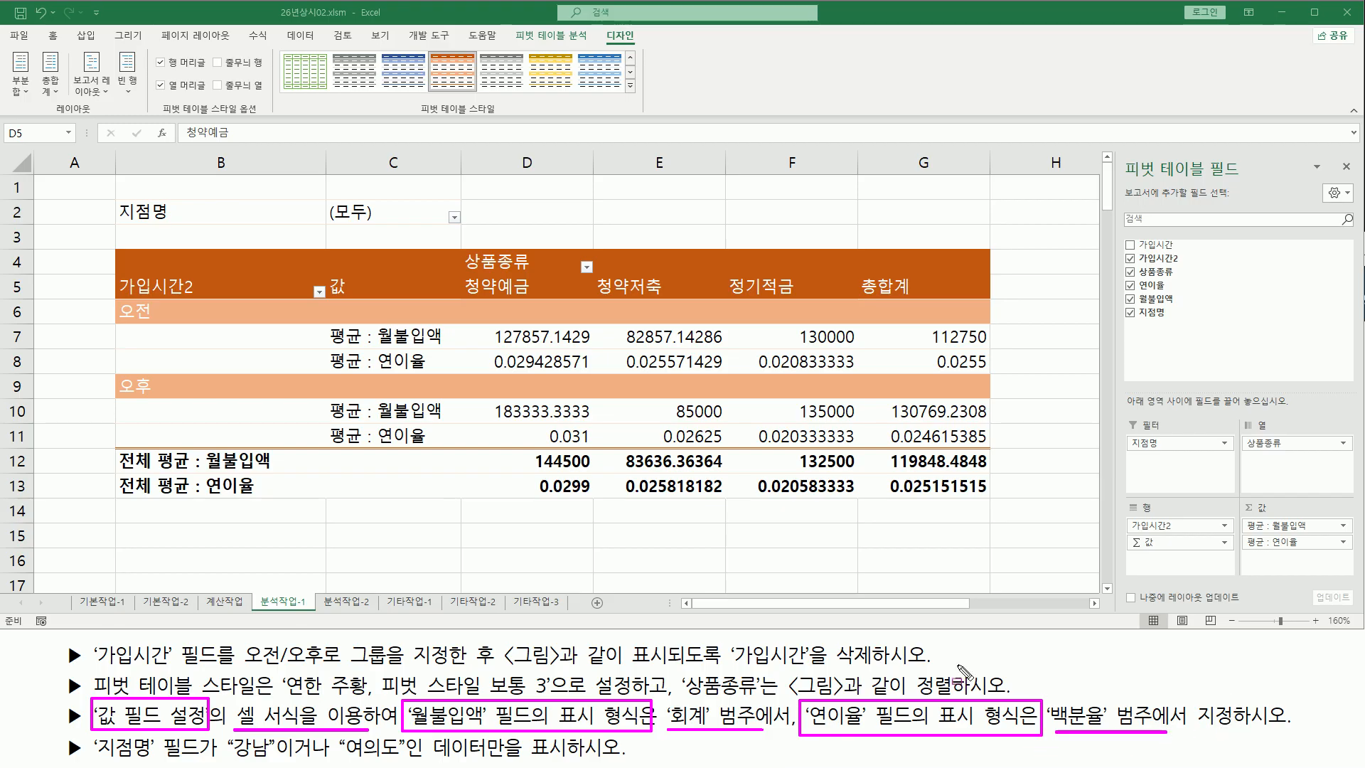
pyautogui.moveTo(487, 326)
pyautogui.mouseDown()
pyautogui.moveTo(558, 348)
pyautogui.moveTo(858, 348)
pyautogui.mouseUp()
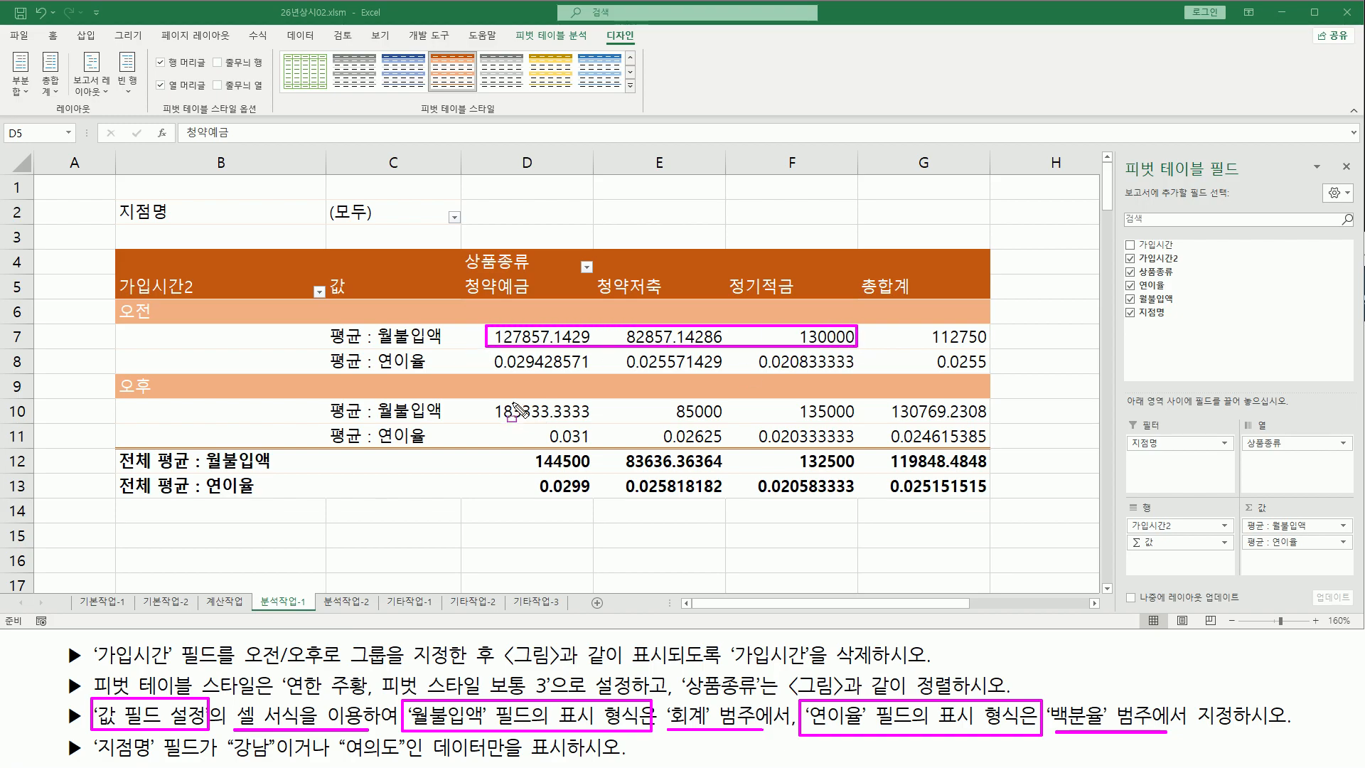
pyautogui.moveTo(487, 398); pyautogui.dragTo(862, 419)
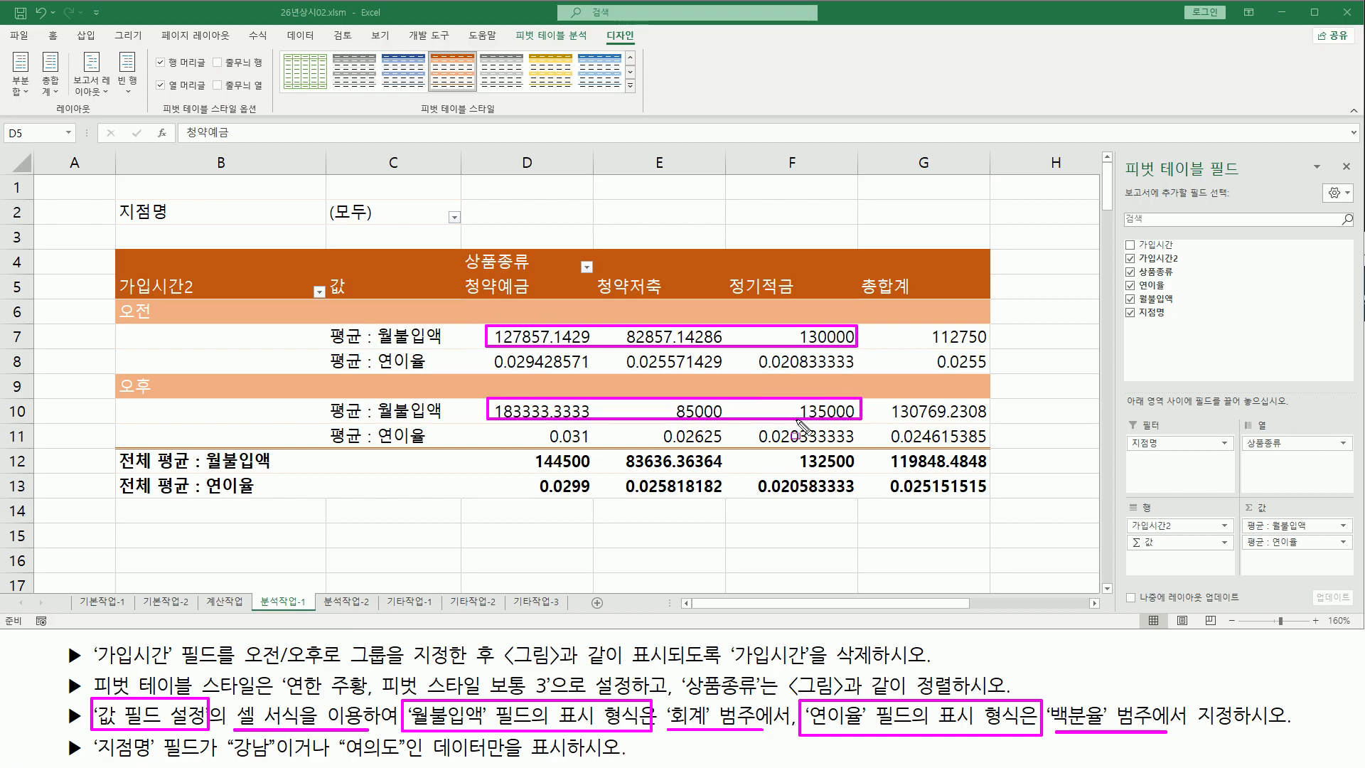
pyautogui.press('Escape')
# Open the 월불입액 value field's settings and choose the 회계 category in its number format
pyautogui.click(555, 340)
pyautogui.click(639, 340)
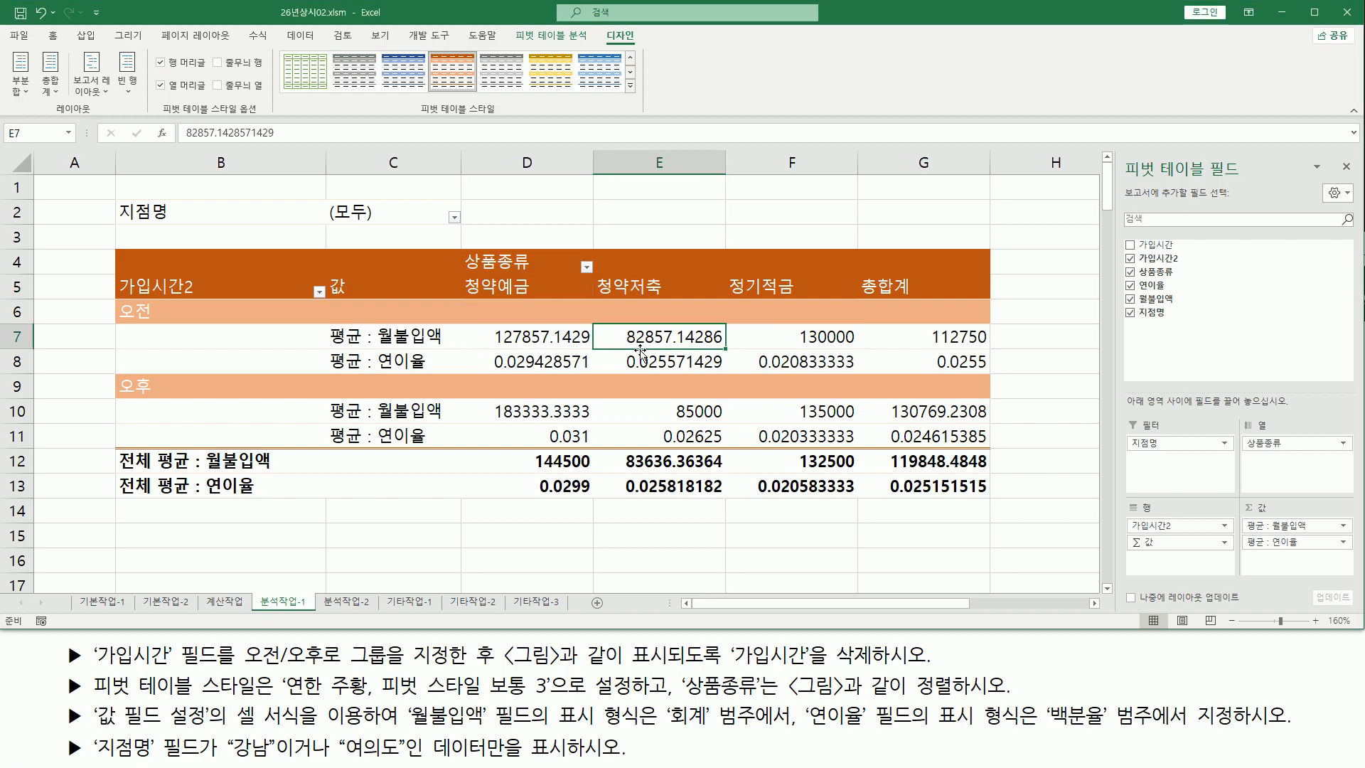
pyautogui.click(651, 413)
pyautogui.click(545, 410)
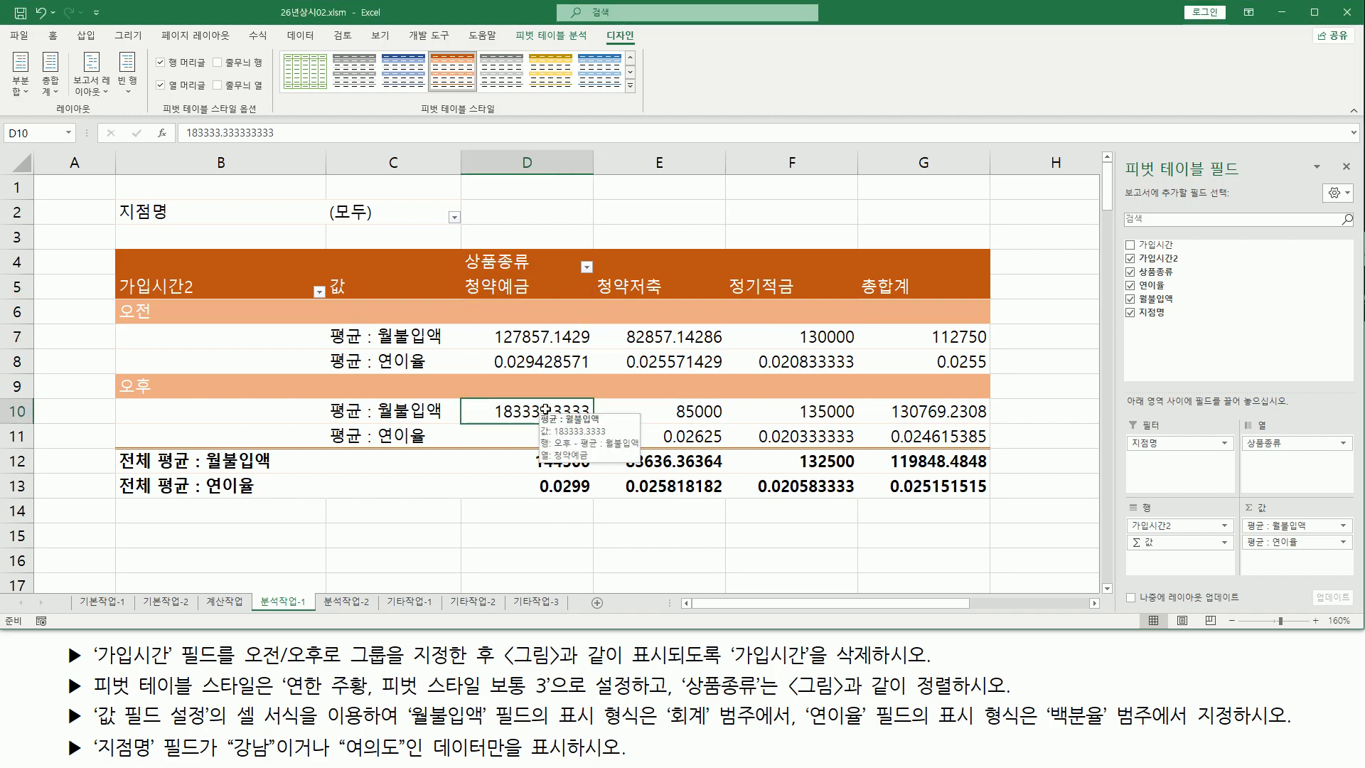
pyautogui.rightClick(546, 410)
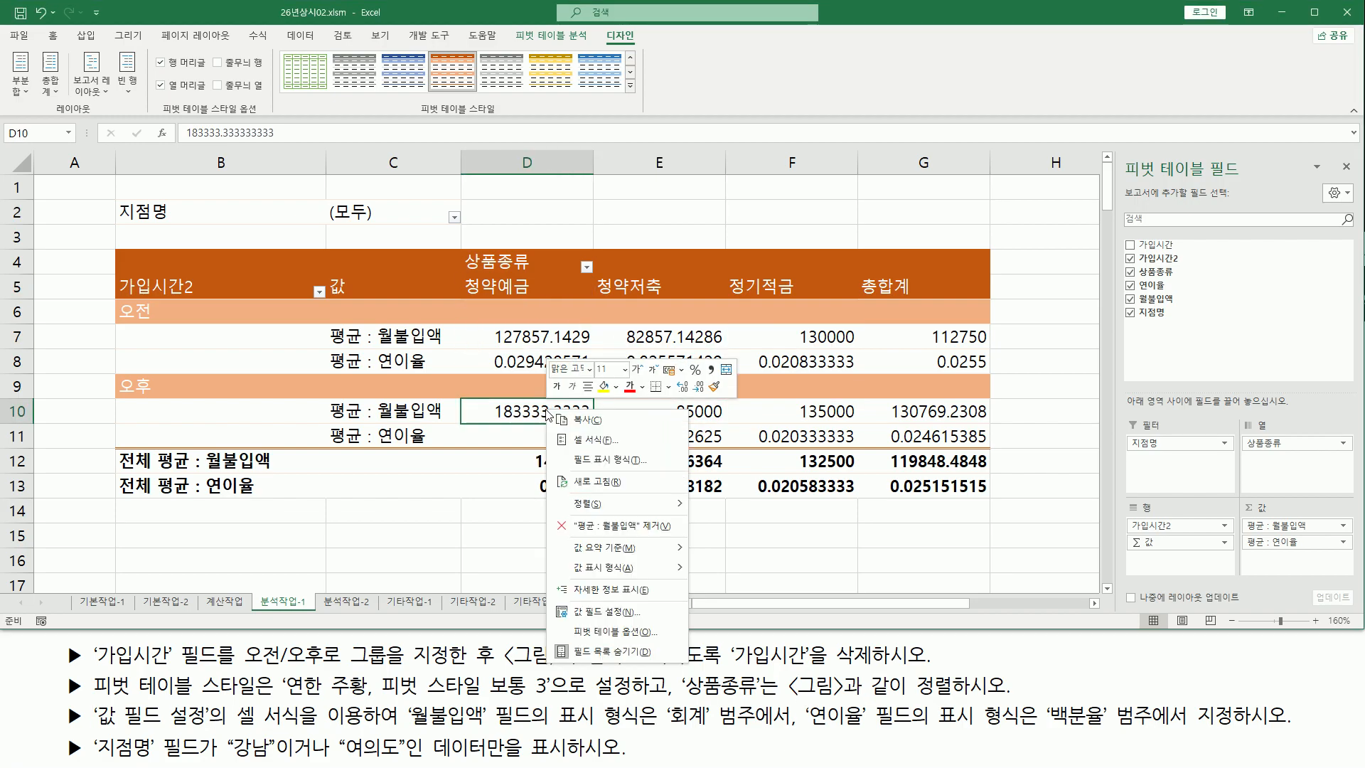
pyautogui.click(622, 611)
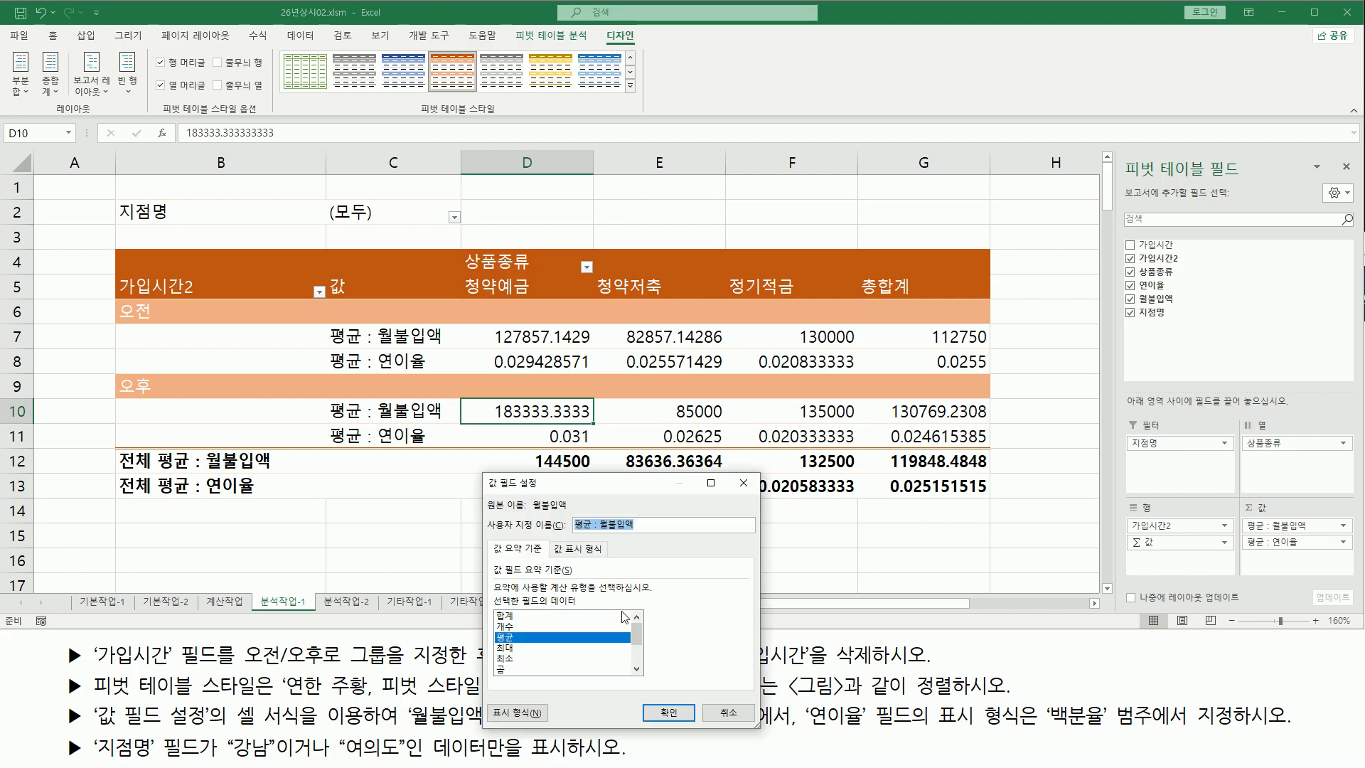
pyautogui.moveTo(589, 495); pyautogui.dragTo(393, 314)
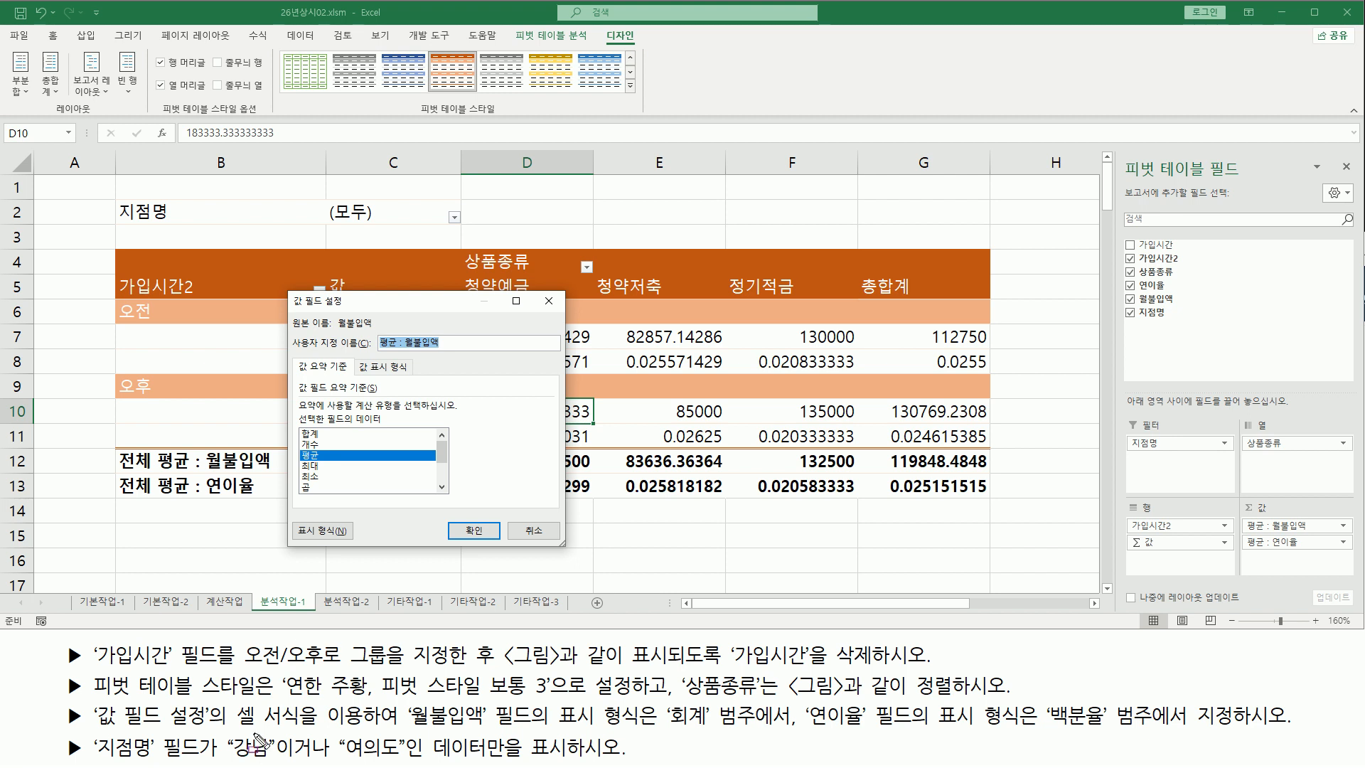
pyautogui.moveTo(229, 728); pyautogui.dragTo(370, 730)
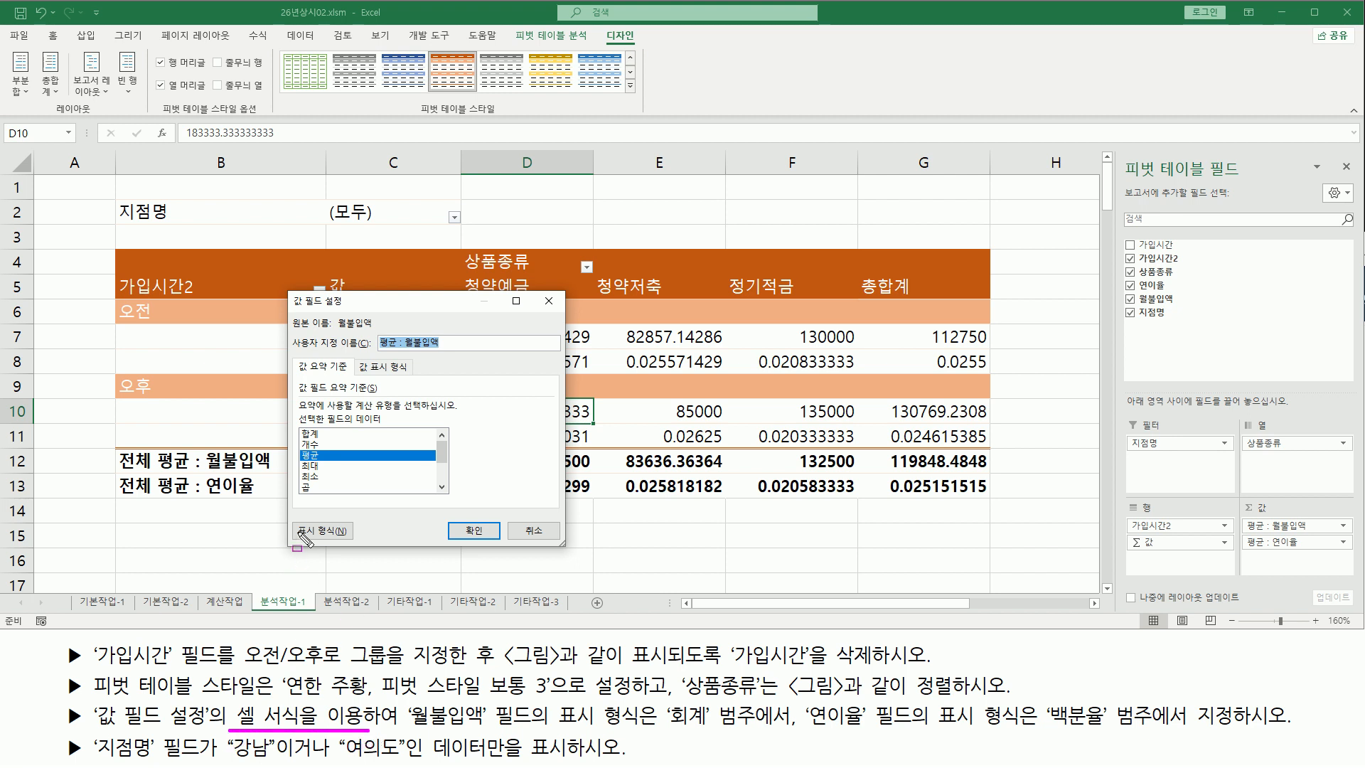
pyautogui.moveTo(289, 518); pyautogui.dragTo(355, 544)
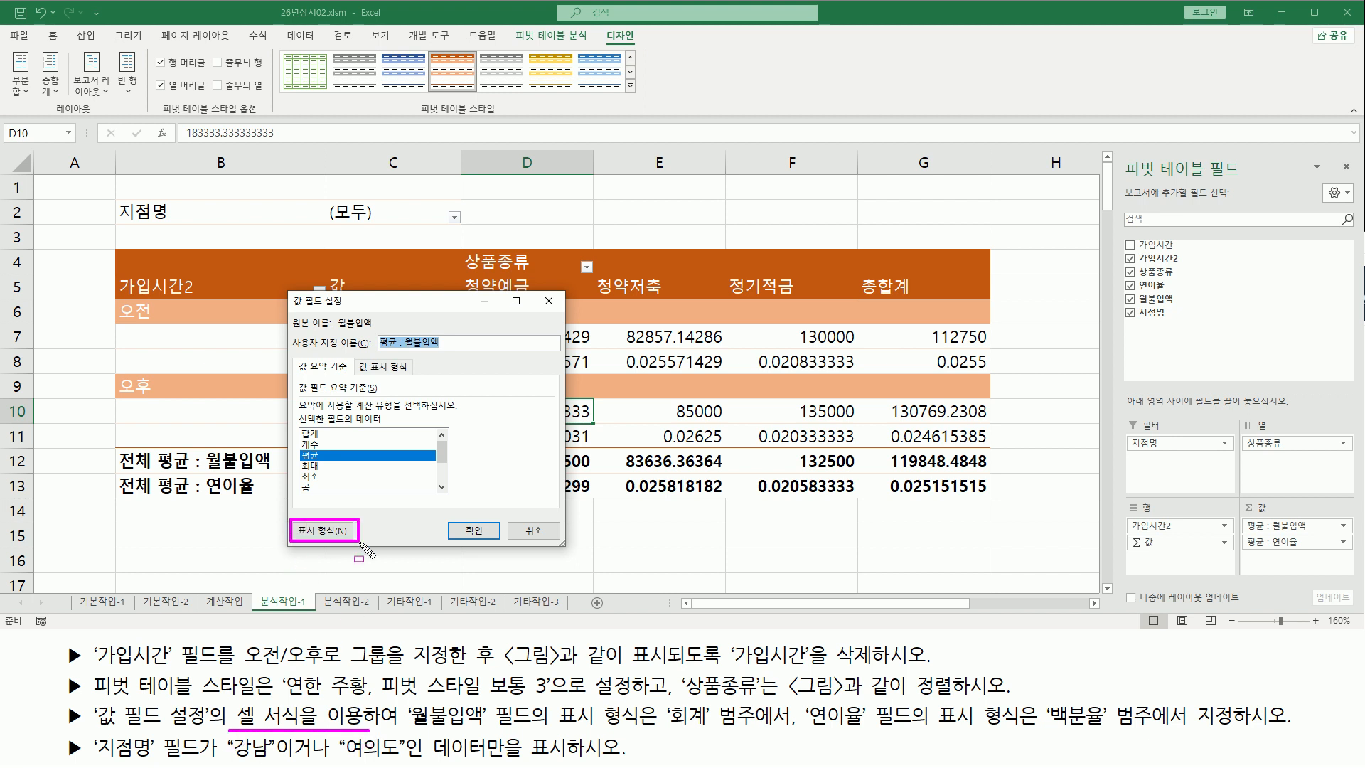
pyautogui.click(324, 530)
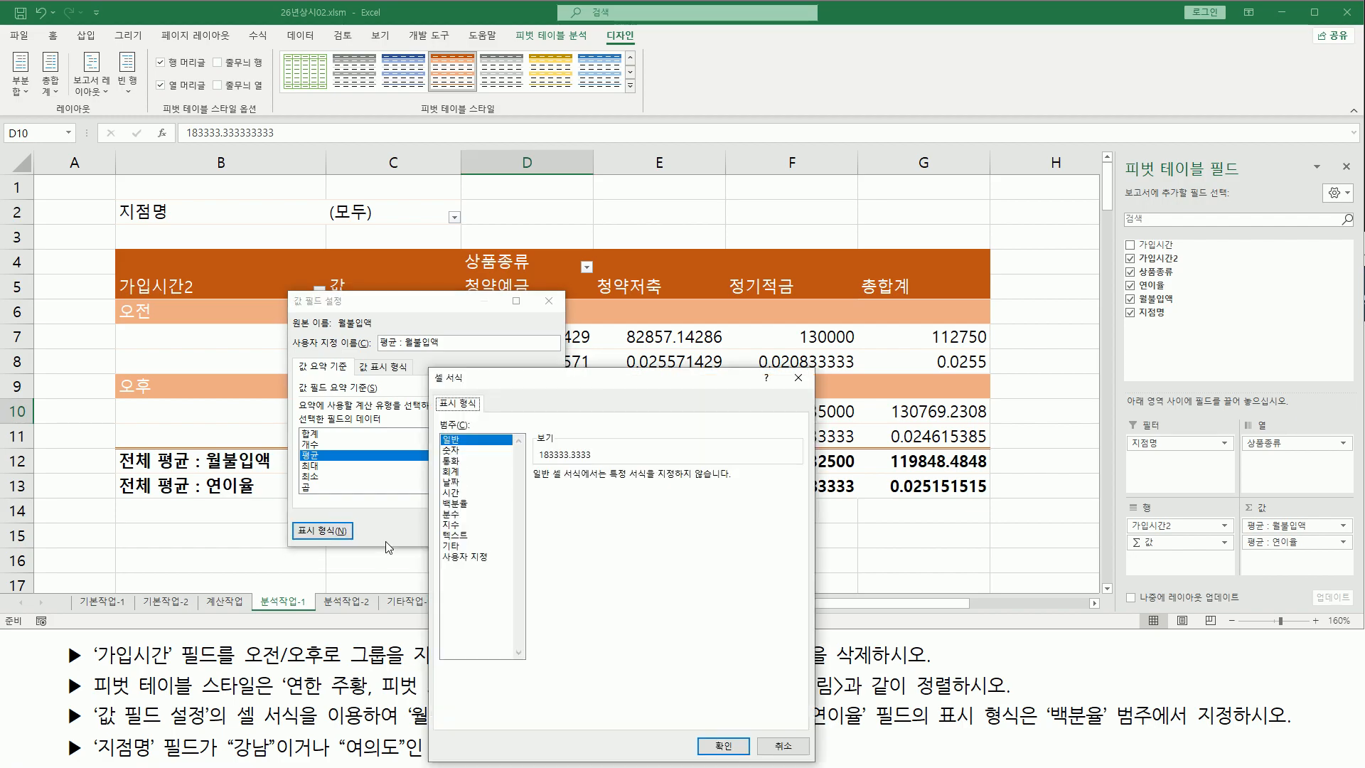
pyautogui.moveTo(538, 386); pyautogui.dragTo(673, 209)
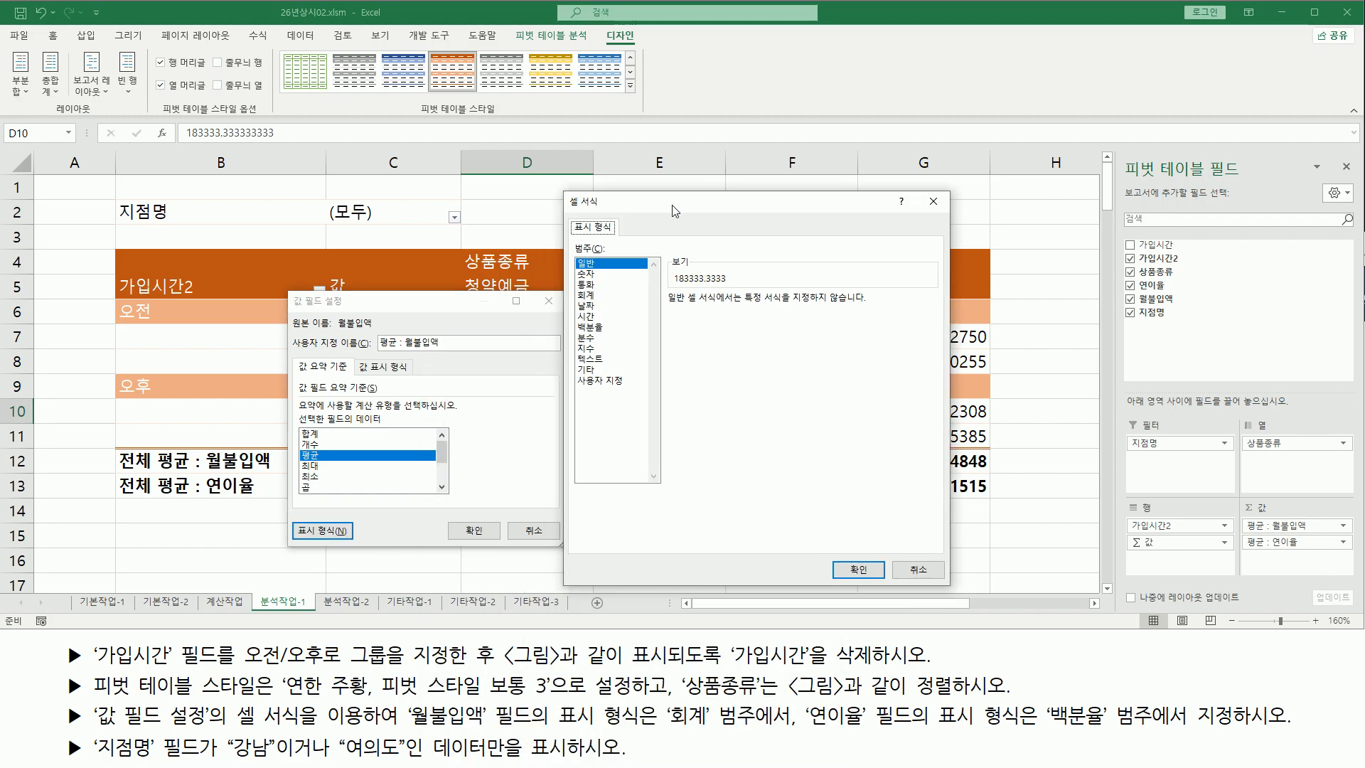
pyautogui.moveTo(408, 726); pyautogui.dragTo(772, 733)
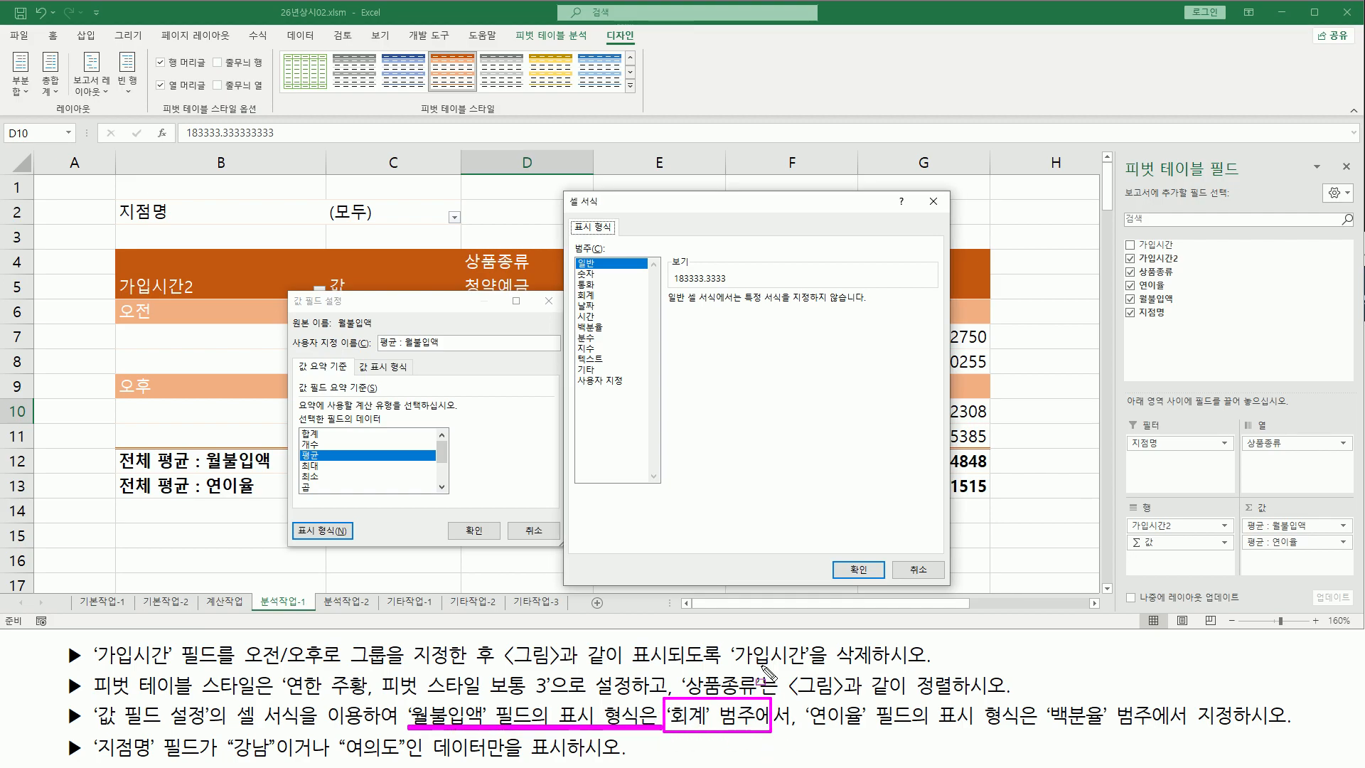
pyautogui.press('Escape')
pyautogui.click(587, 294)
pyautogui.moveTo(574, 284)
pyautogui.mouseDown()
pyautogui.moveTo(609, 308)
pyautogui.moveTo(719, 330)
pyautogui.mouseUp()
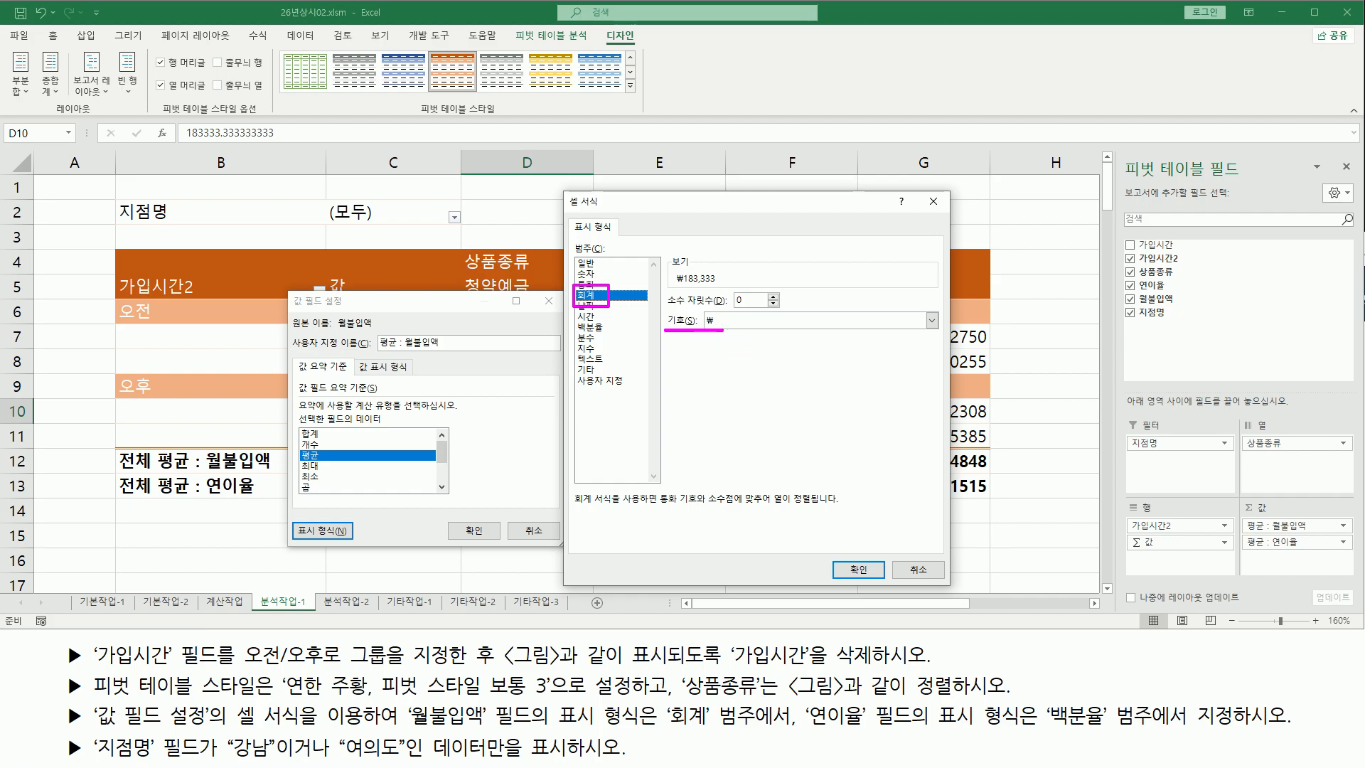
pyautogui.press('Escape')
# Compare the 월불입액 values with the reference picture
pyautogui.hotkey('alt', 'Tab')
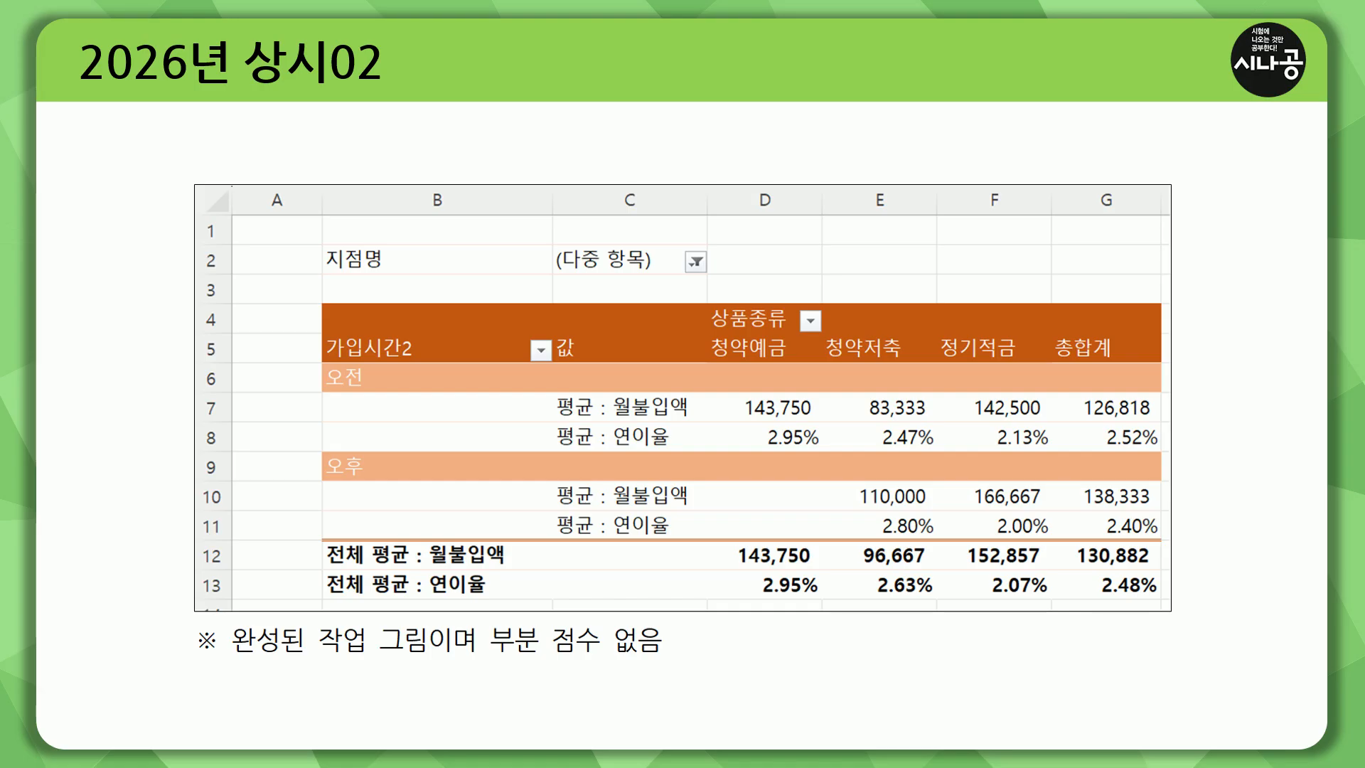
pyautogui.press('F9')
pyautogui.moveTo(734, 405); pyautogui.dragTo(1158, 427)
pyautogui.moveTo(747, 482)
pyautogui.mouseDown()
pyautogui.moveTo(1146, 509)
pyautogui.moveTo(745, 483)
pyautogui.mouseUp()
pyautogui.moveTo(738, 545); pyautogui.dragTo(739, 546)
pyautogui.moveTo(1162, 573); pyautogui.dragTo(1162, 573)
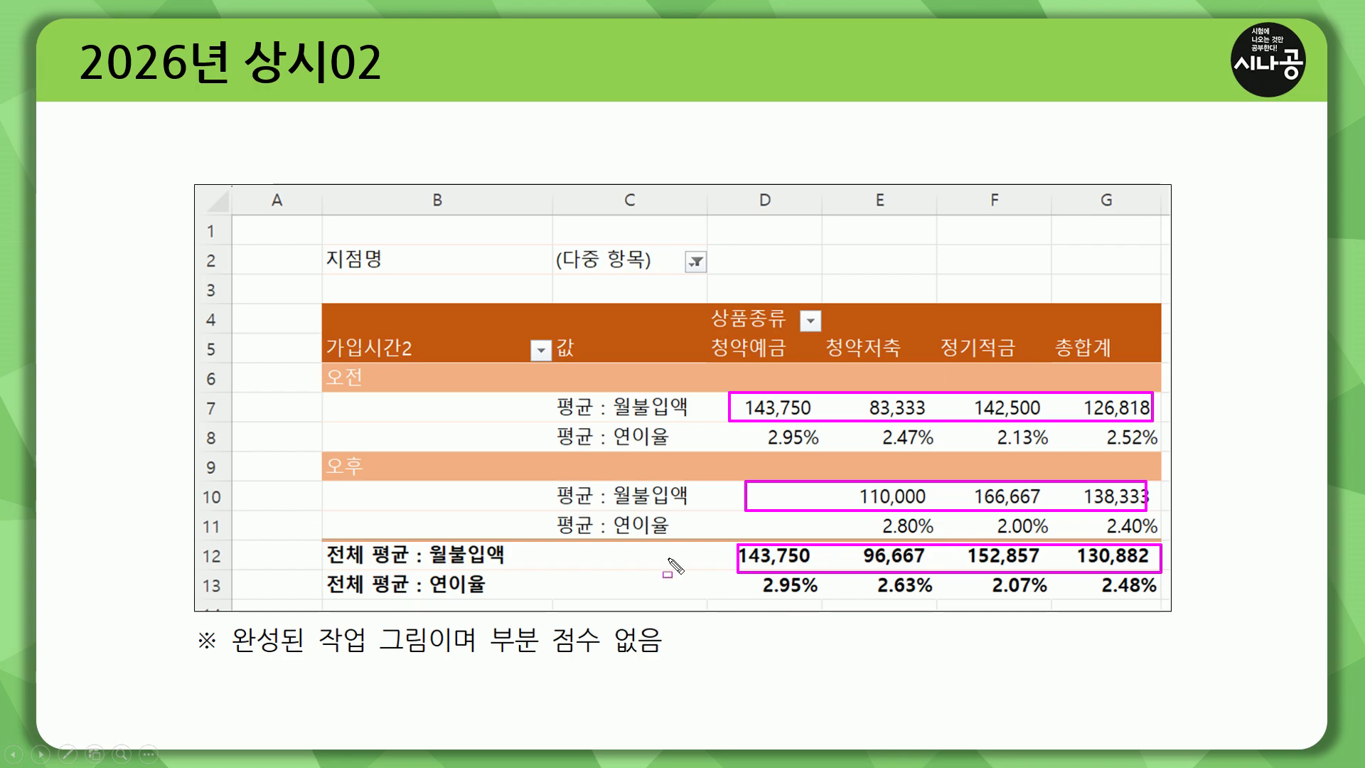
pyautogui.press('e')
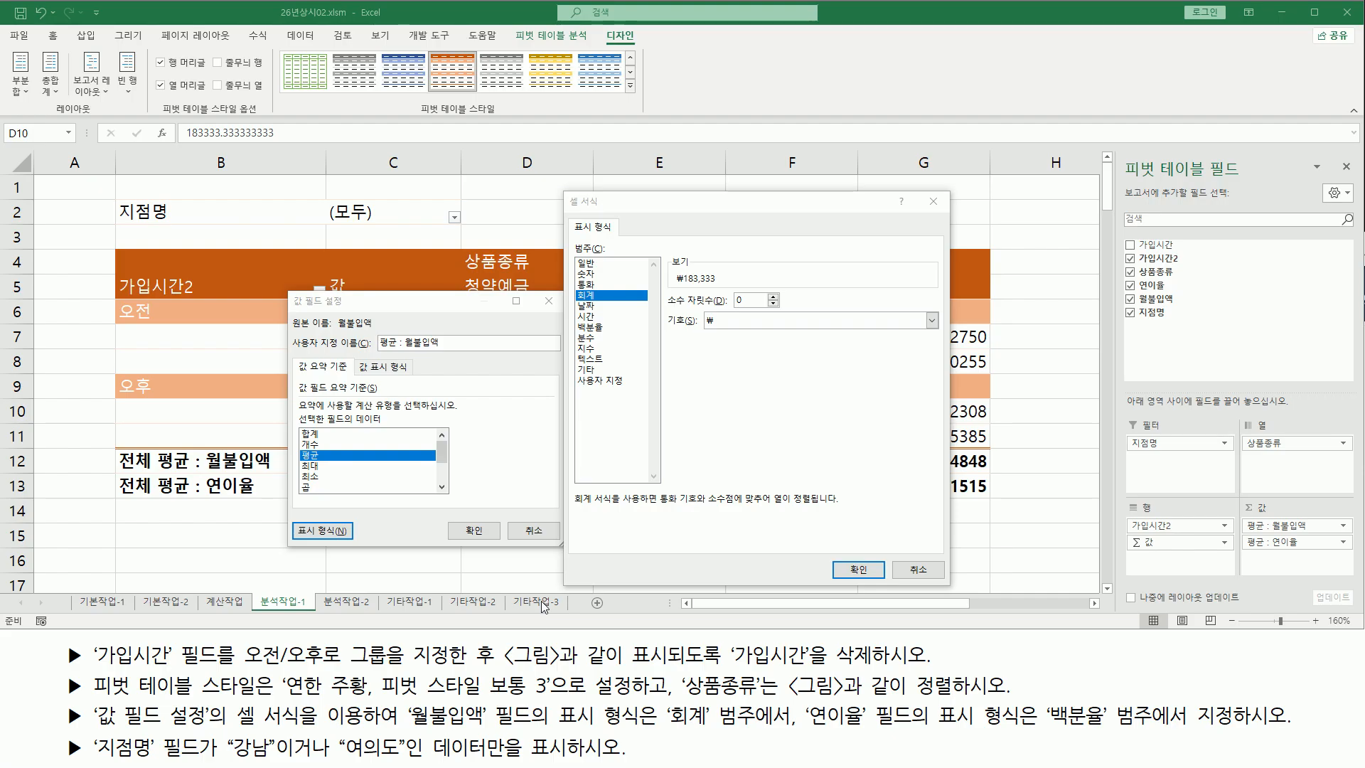
# Set the accounting symbol to 없음 and apply the number format to the 월불입액 value field
pyautogui.click(744, 321)
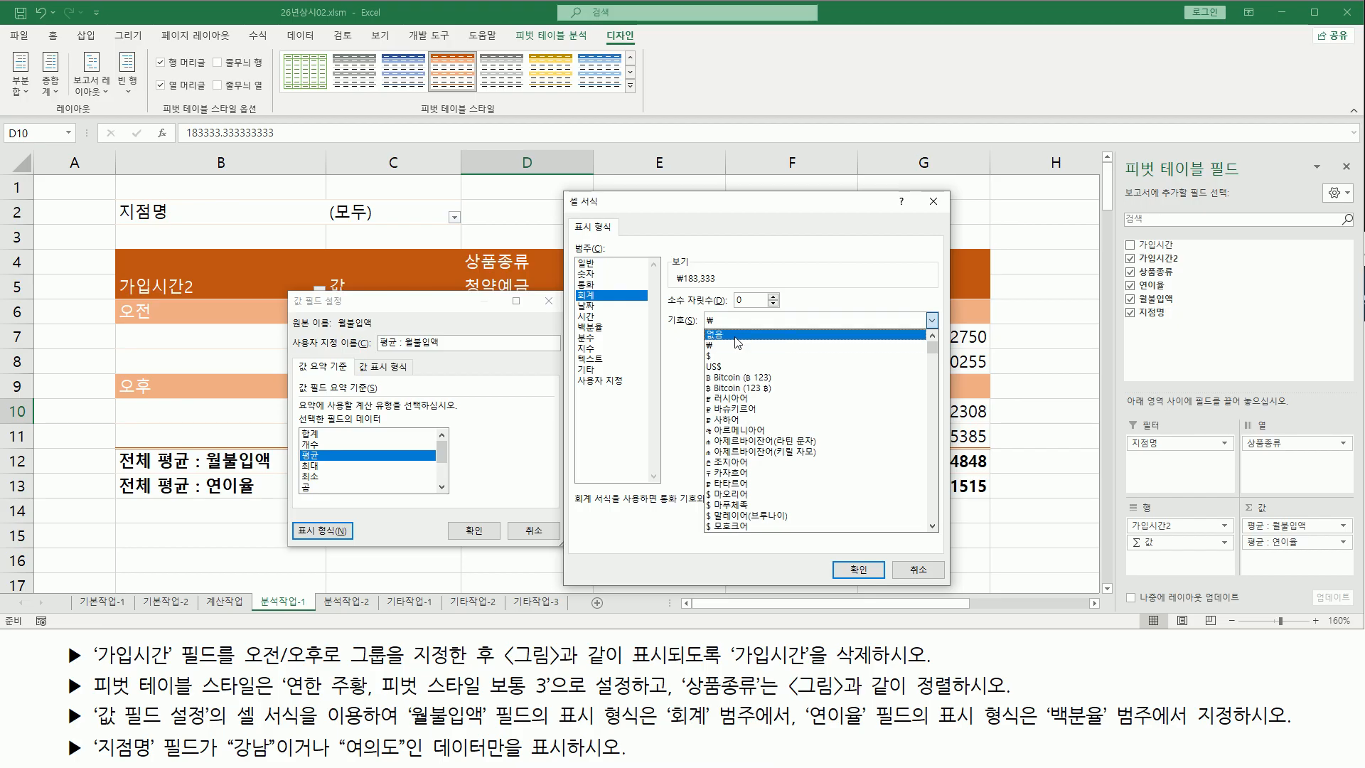
pyautogui.click(736, 335)
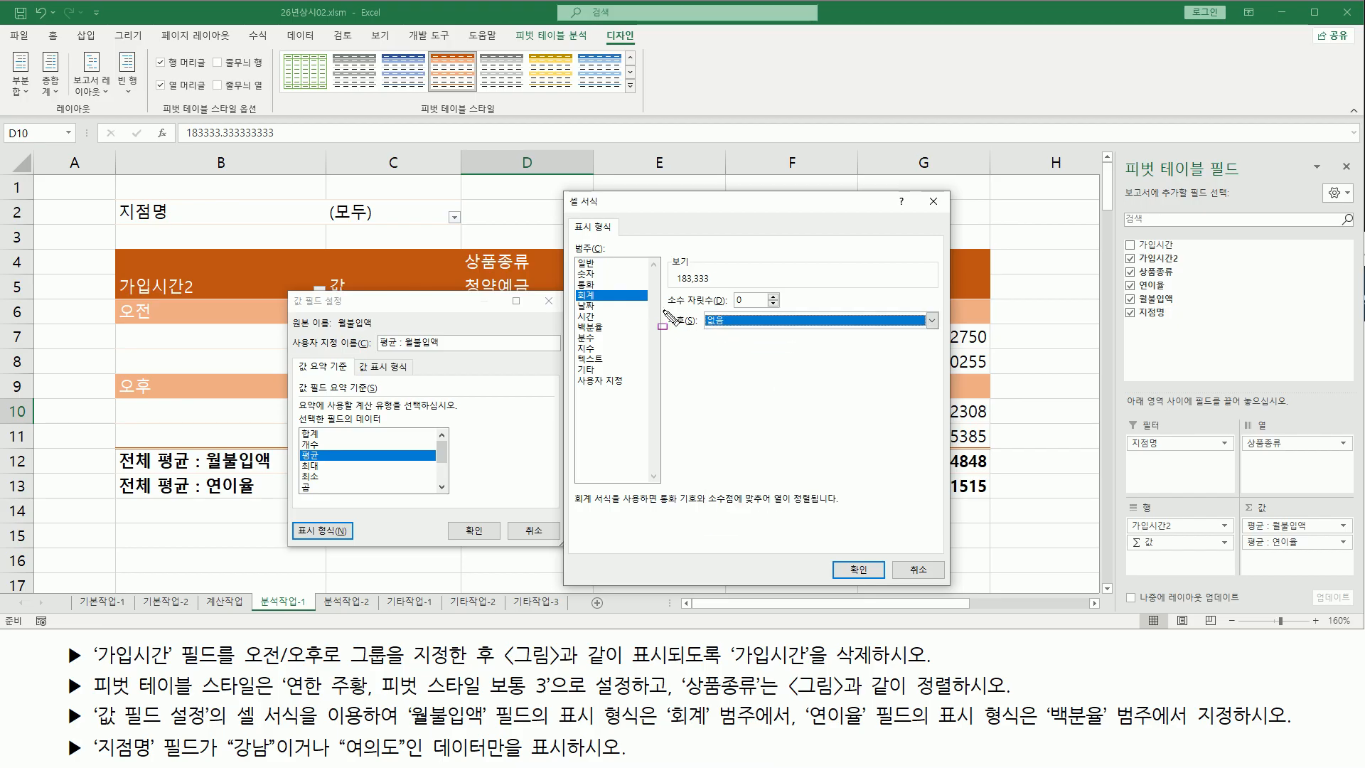
pyautogui.moveTo(664, 311); pyautogui.dragTo(780, 309)
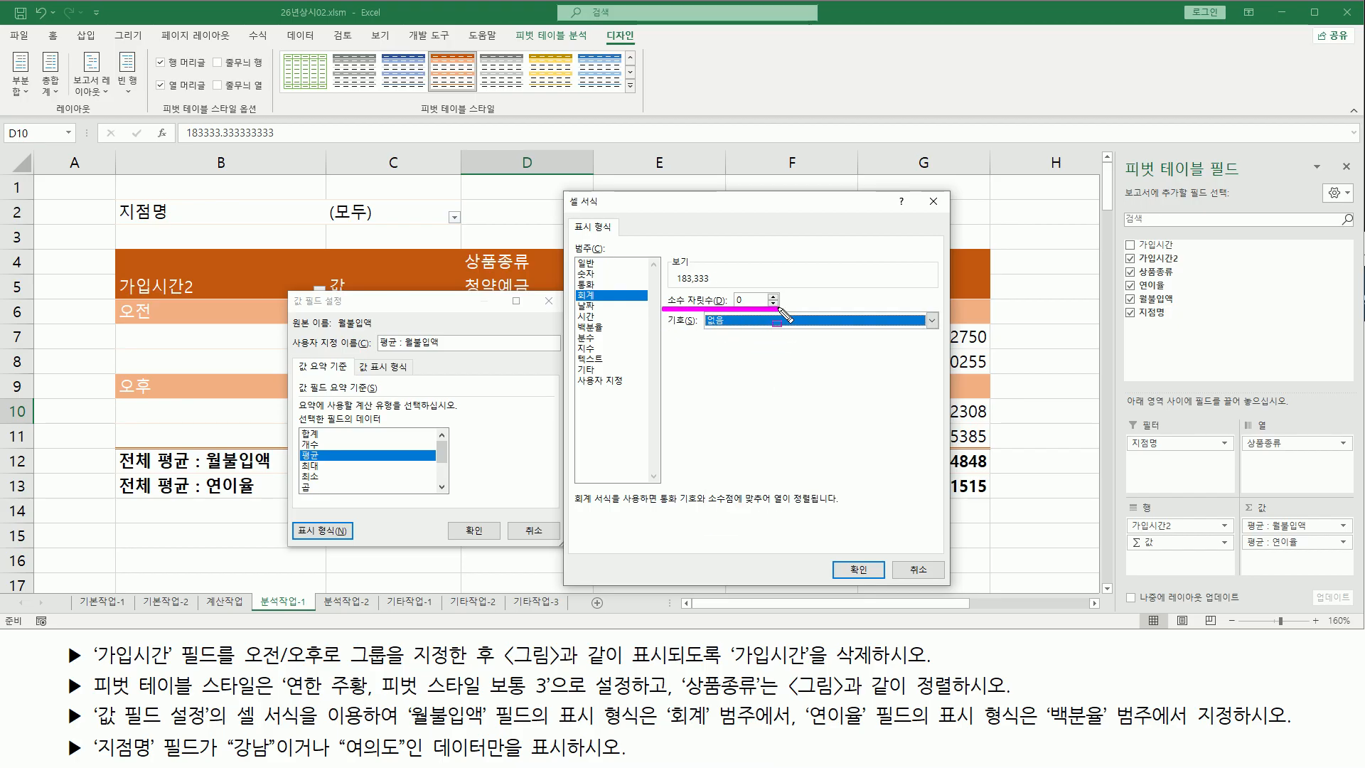
pyautogui.press('Escape')
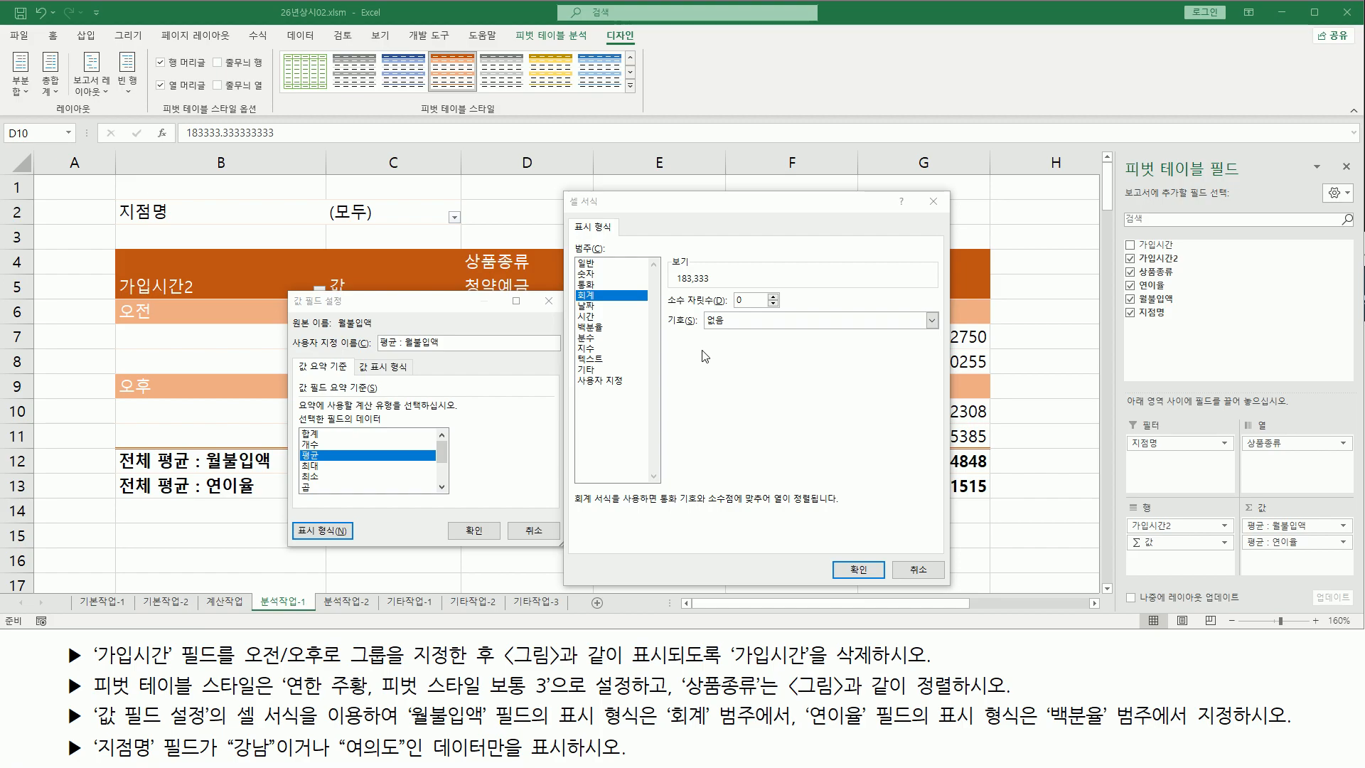
pyautogui.moveTo(834, 560); pyautogui.dragTo(884, 581)
pyautogui.press('Escape')
pyautogui.click(861, 570)
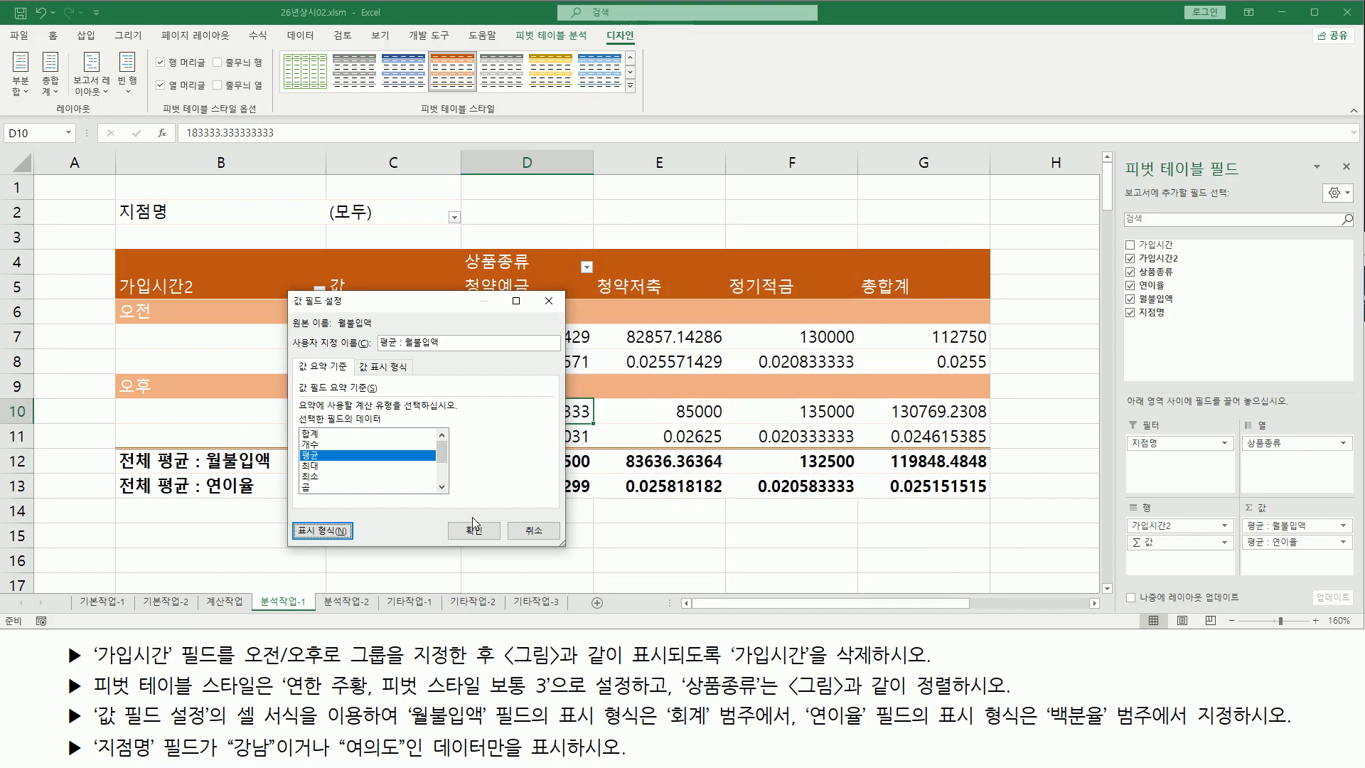
pyautogui.moveTo(288, 518); pyautogui.dragTo(359, 546)
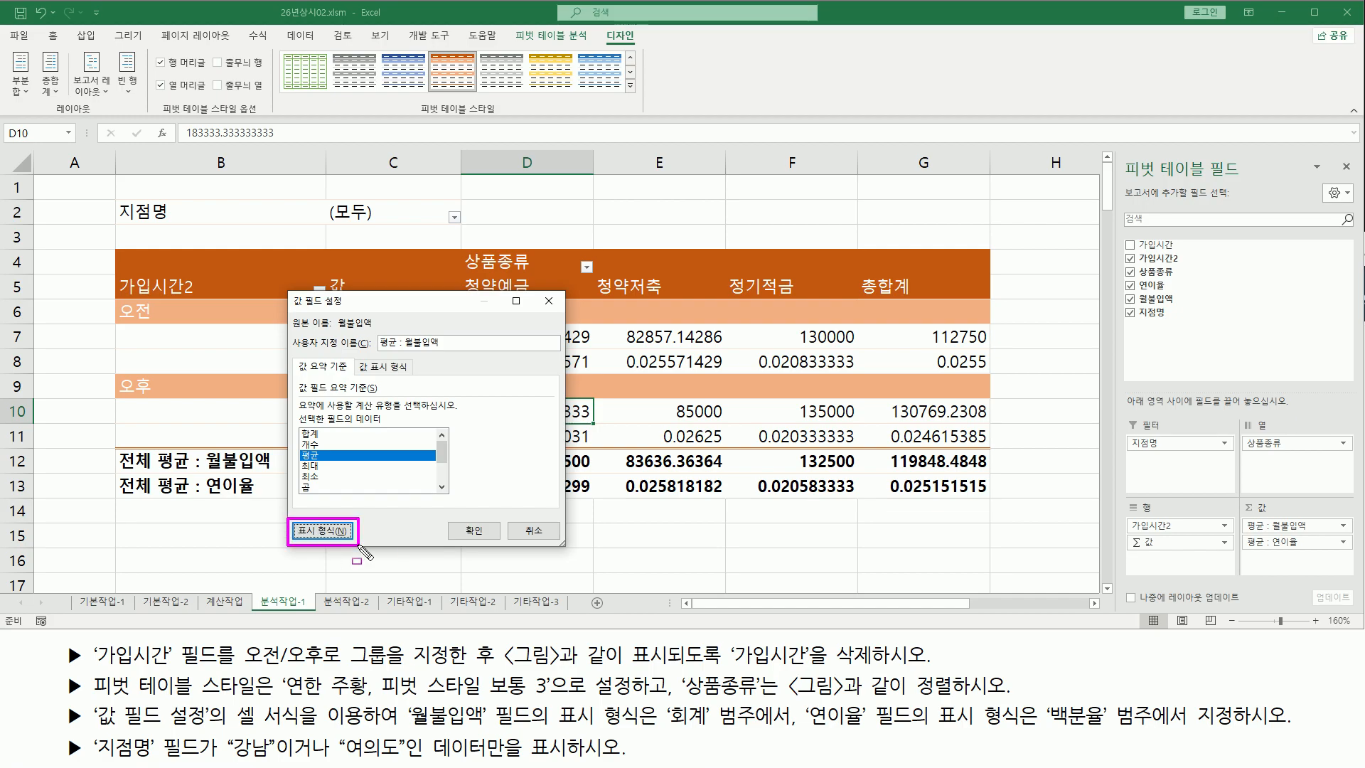
pyautogui.moveTo(448, 518); pyautogui.dragTo(506, 546)
pyautogui.press('Escape')
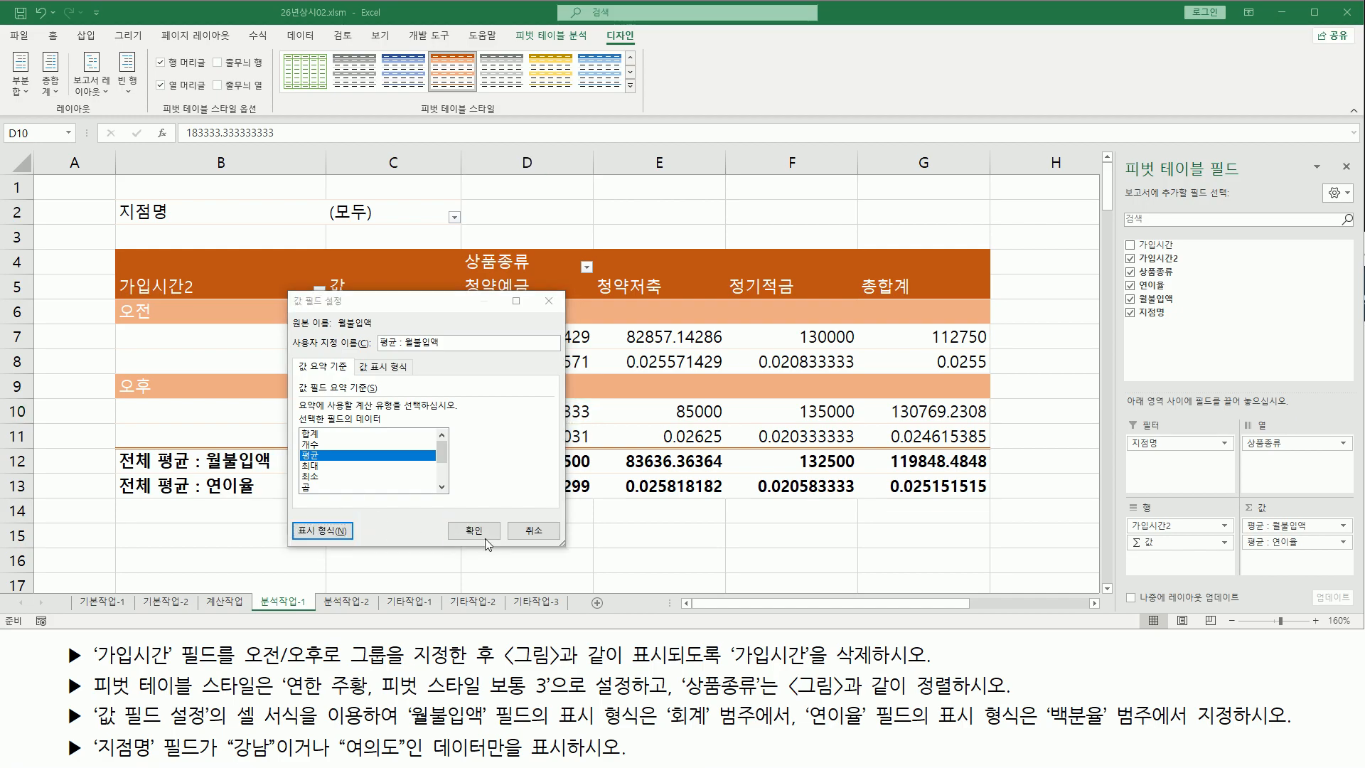
pyautogui.click(480, 535)
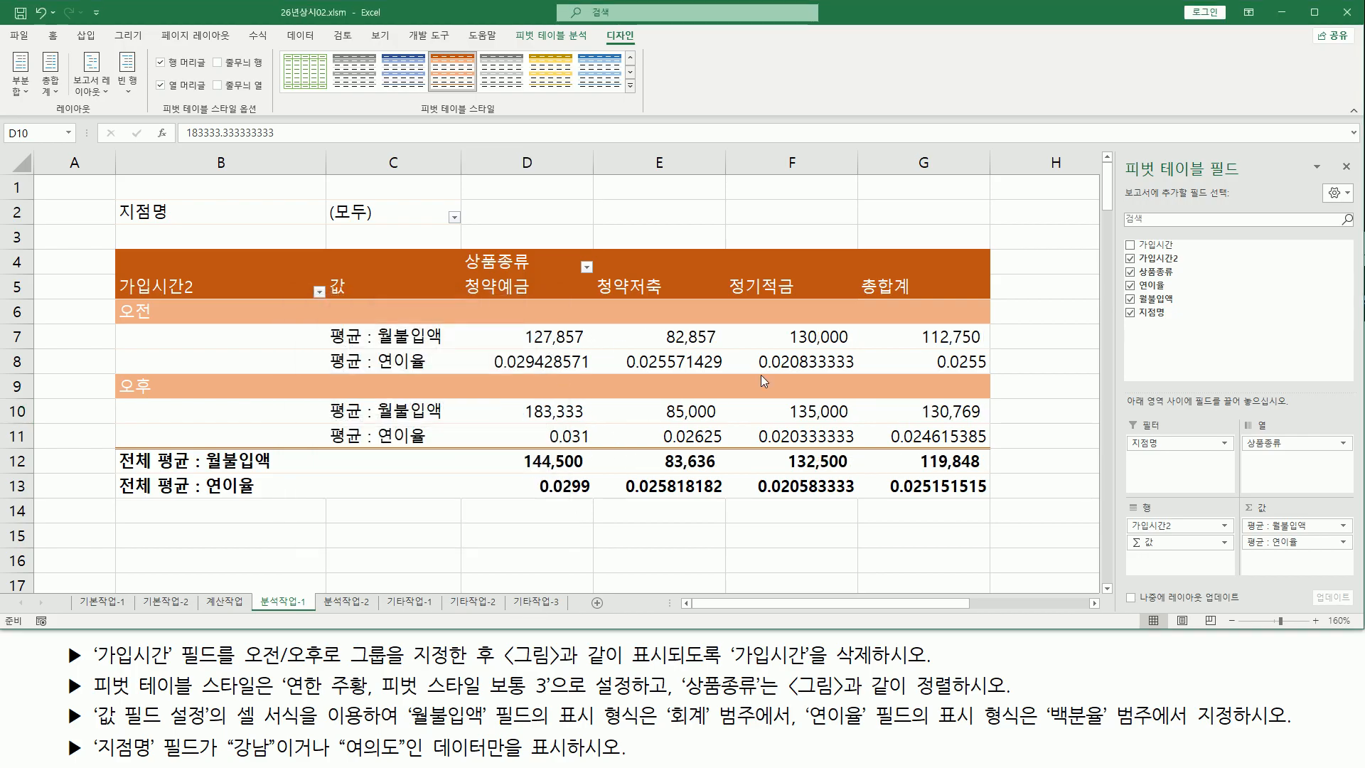
# Compare the 연이율 rows of the pivot table with the reference picture
pyautogui.hotkey('ctrl', '2')
pyautogui.moveTo(823, 730); pyautogui.dragTo(1201, 732)
pyautogui.press('Escape')
pyautogui.moveTo(489, 369); pyautogui.dragTo(984, 368)
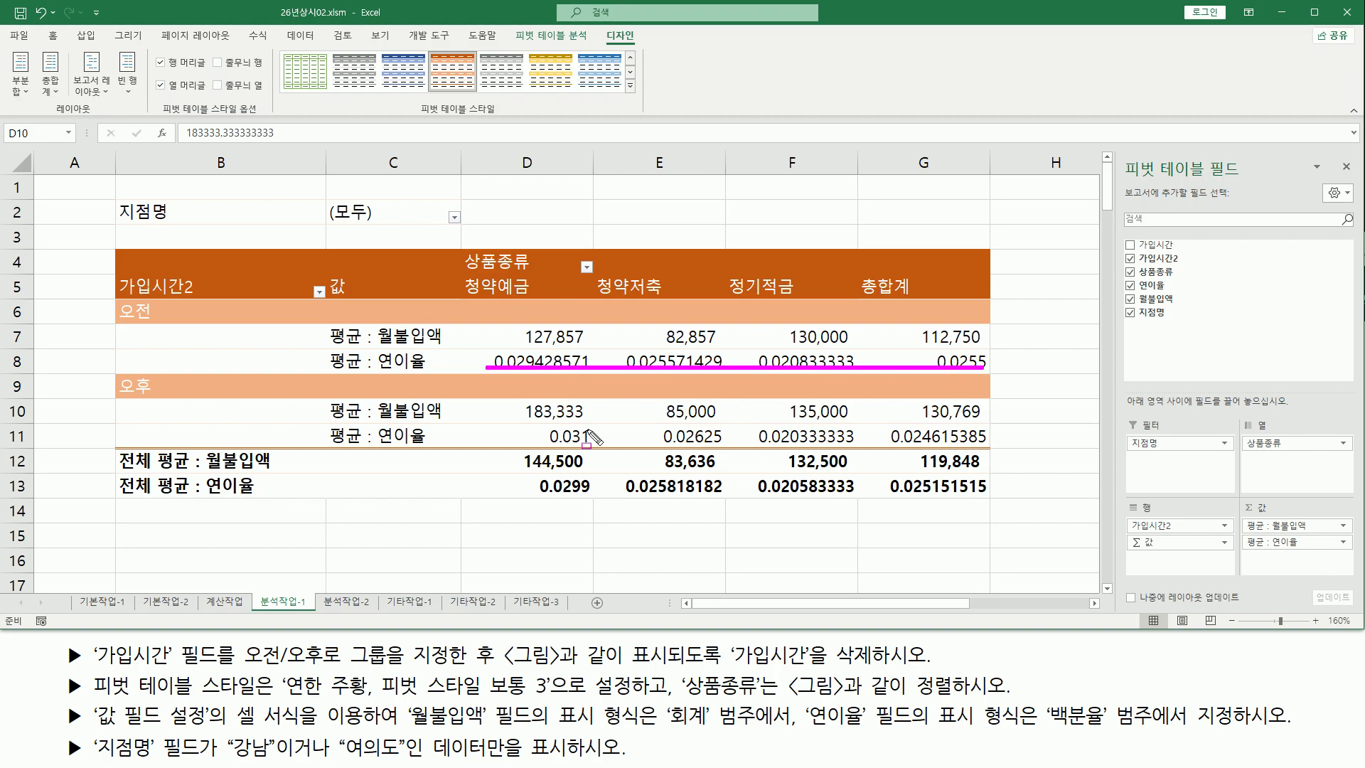
pyautogui.moveTo(530, 446); pyautogui.dragTo(988, 446)
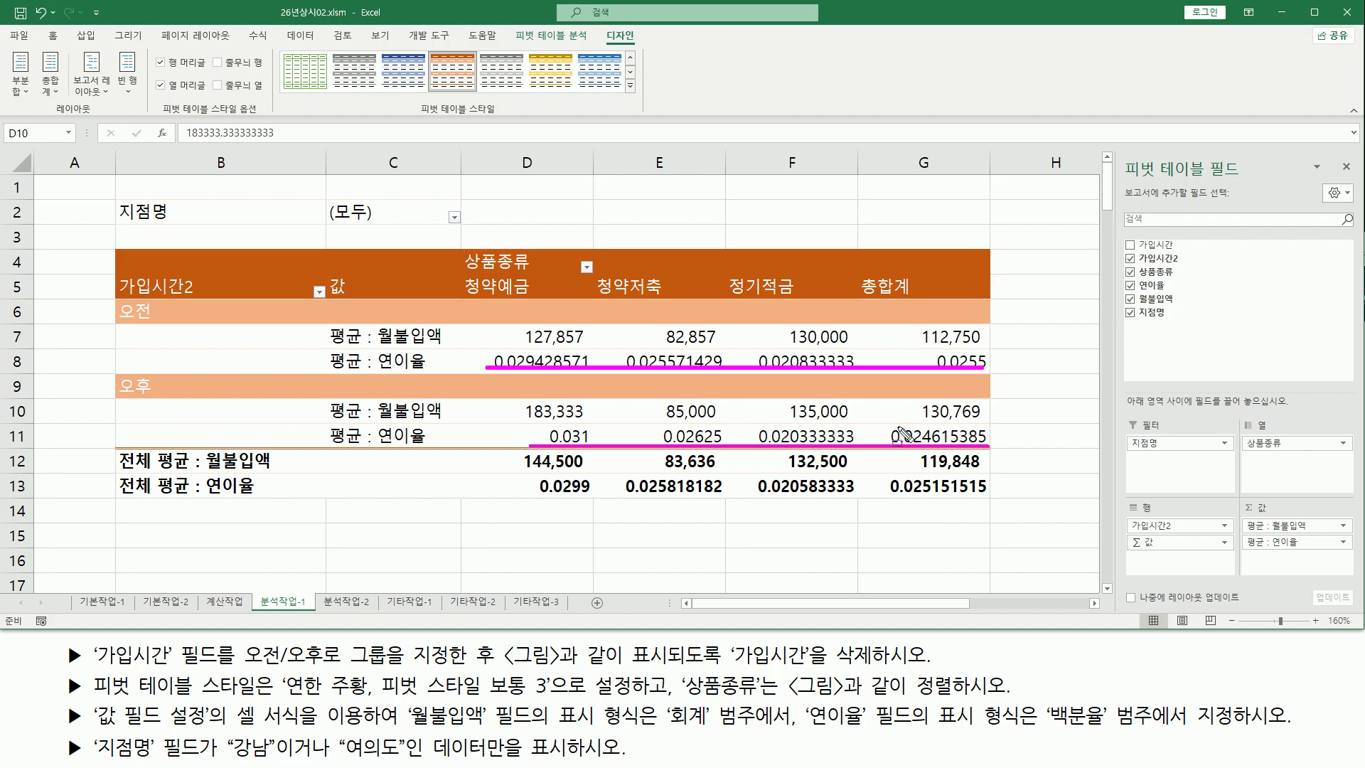
pyautogui.press('Escape')
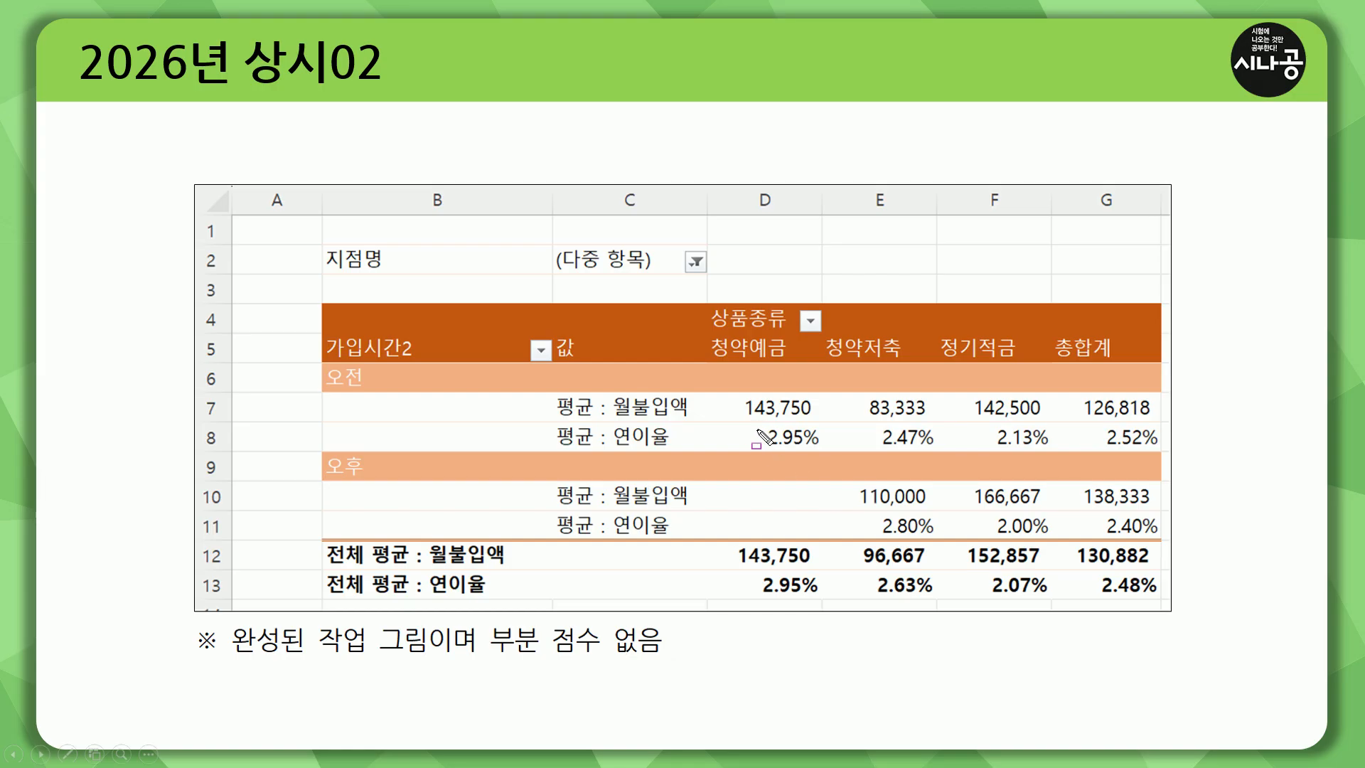
pyautogui.moveTo(754, 422)
pyautogui.mouseDown()
pyautogui.moveTo(825, 457)
pyautogui.moveTo(1144, 462)
pyautogui.moveTo(1170, 450)
pyautogui.mouseUp()
pyautogui.moveTo(838, 503)
pyautogui.mouseDown()
pyautogui.moveTo(956, 540)
pyautogui.moveTo(1172, 541)
pyautogui.mouseUp()
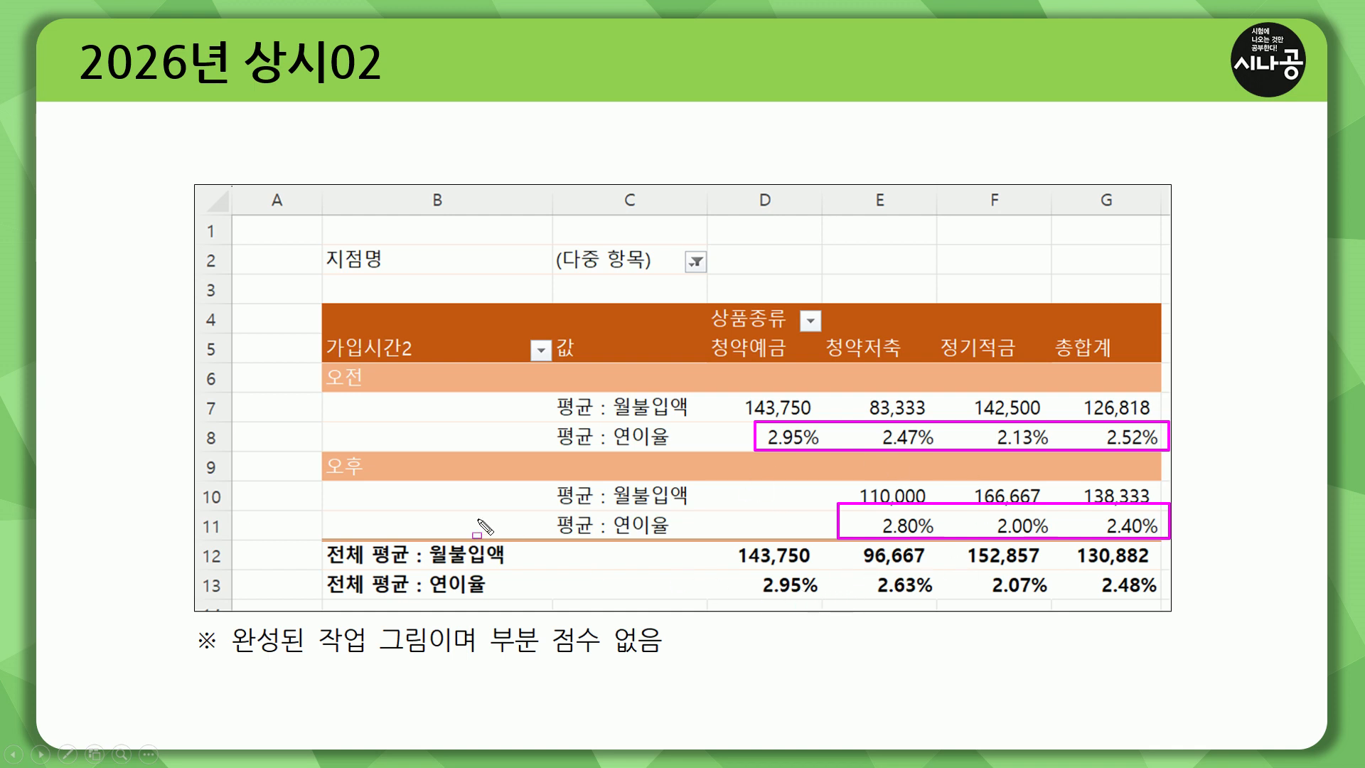
pyautogui.hotkey('alt', 'Tab')
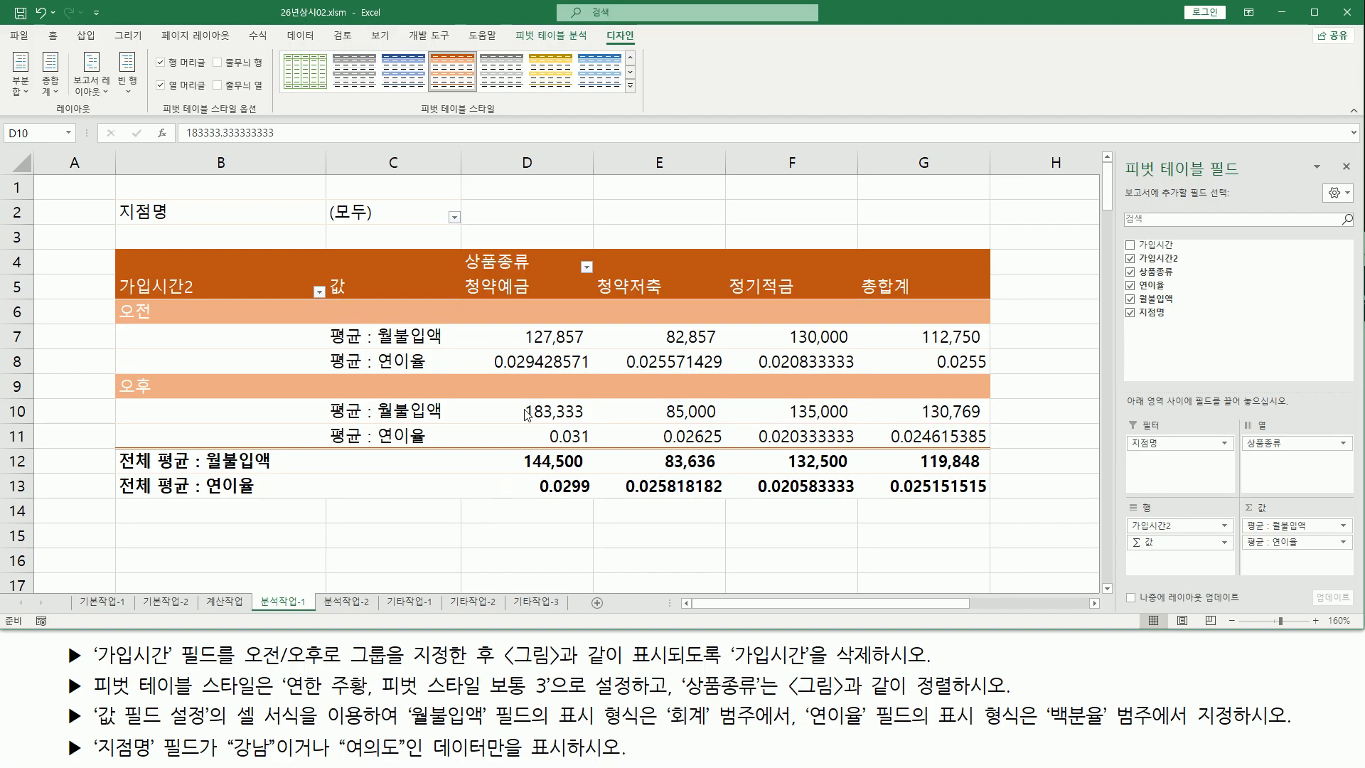
# Format the 연이율 value field as 백분율 with 2 decimal places through its value field settings
pyautogui.click(563, 361)
pyautogui.click(713, 361)
pyautogui.click(789, 367)
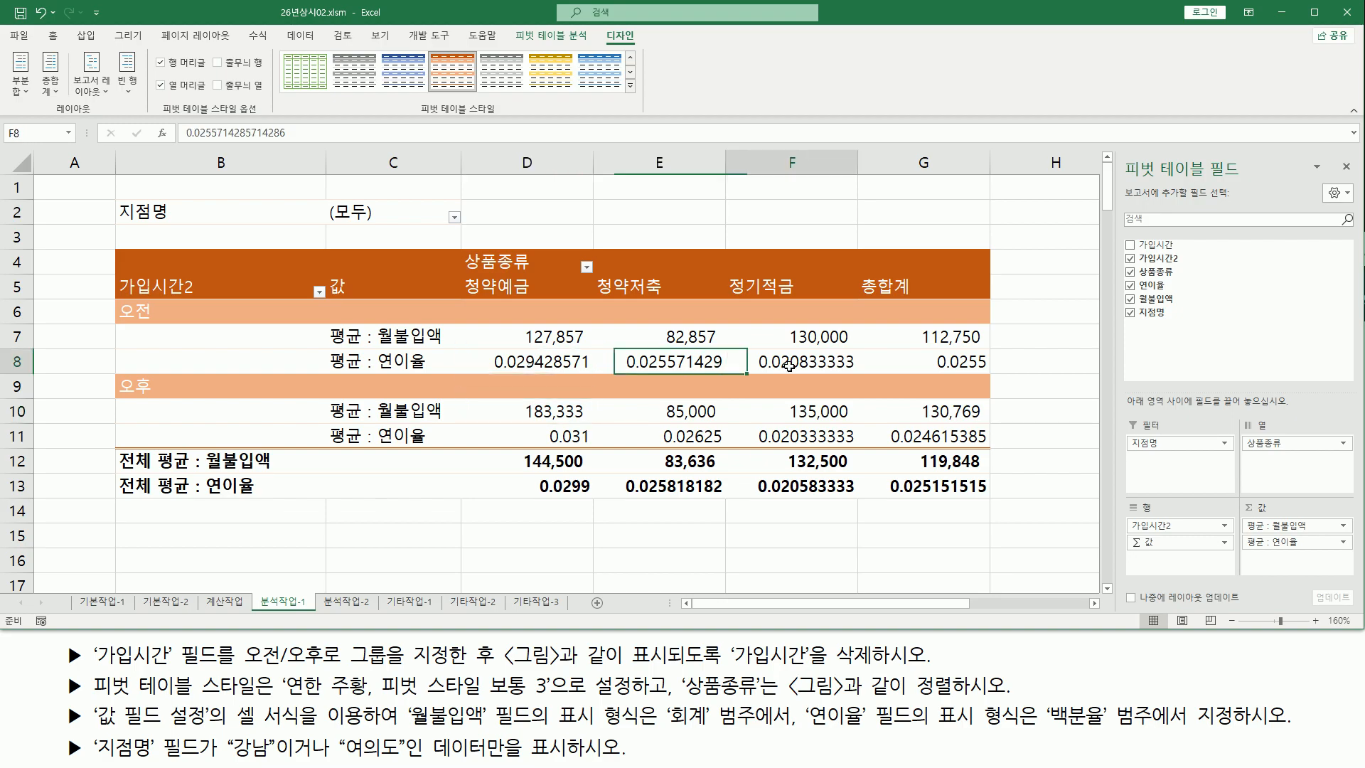
pyautogui.click(757, 436)
pyautogui.click(704, 437)
pyautogui.click(564, 437)
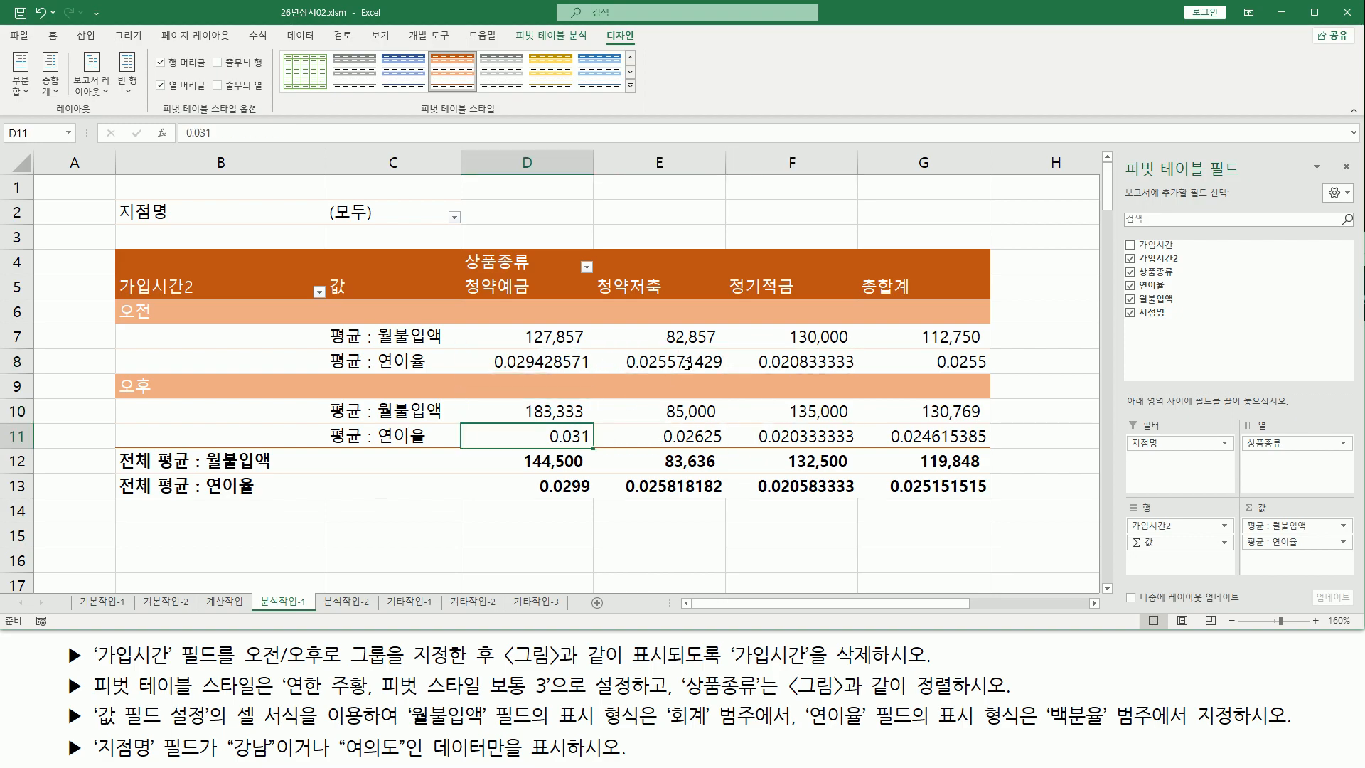
pyautogui.click(676, 362)
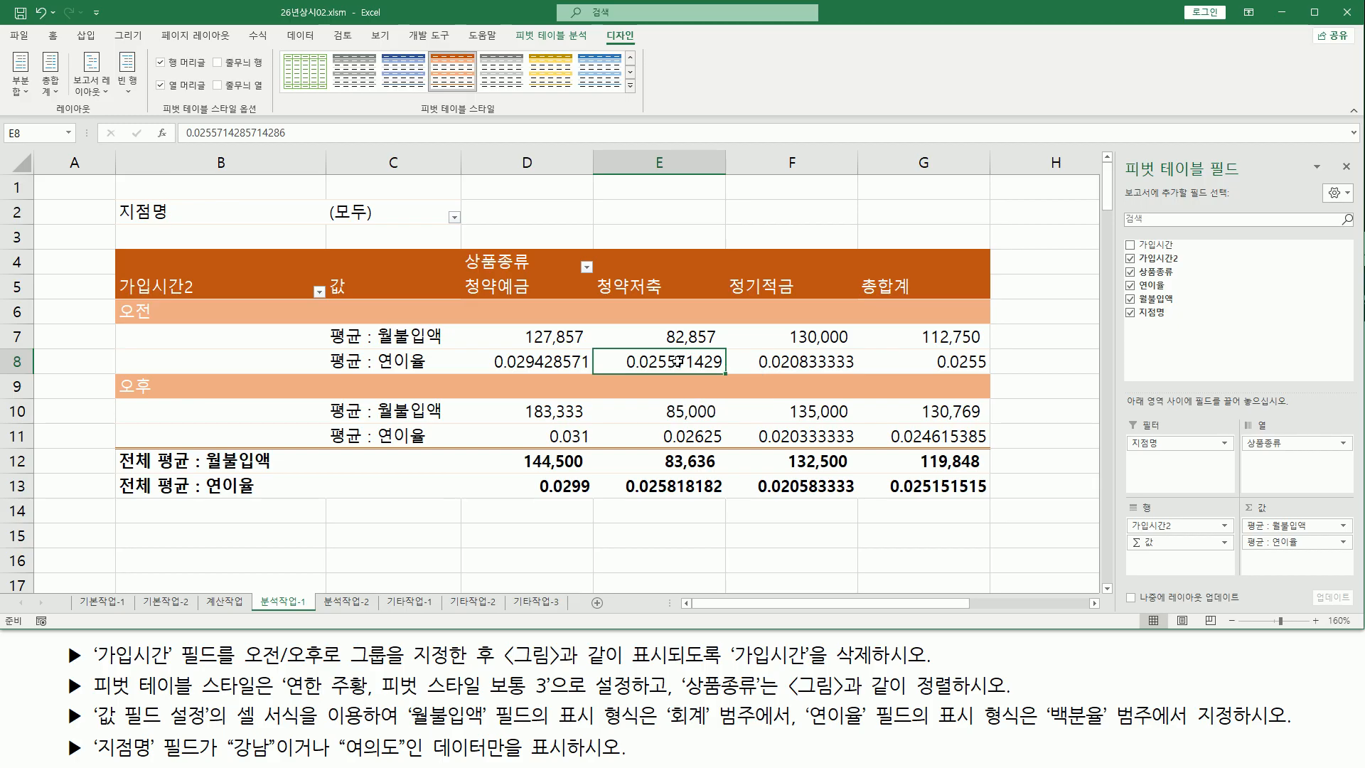
pyautogui.rightClick(678, 364)
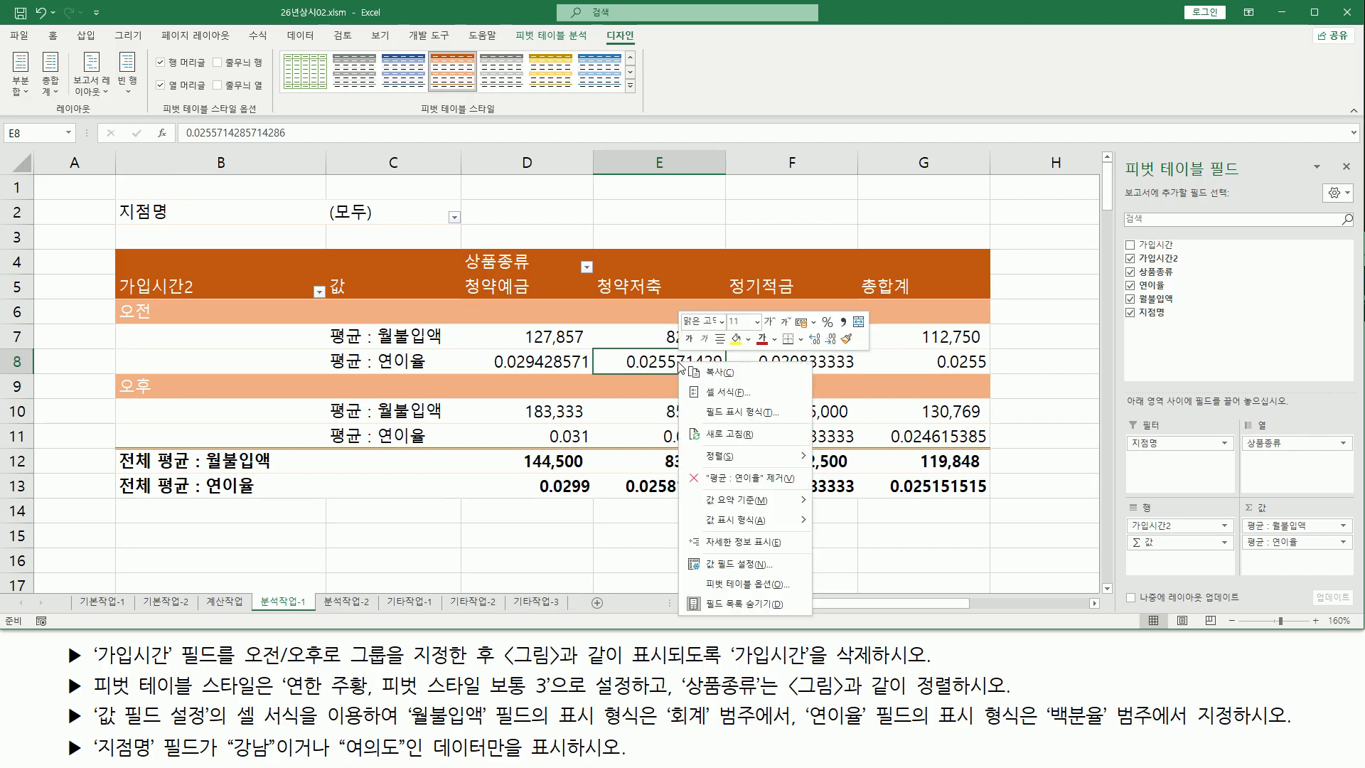
pyautogui.click(739, 564)
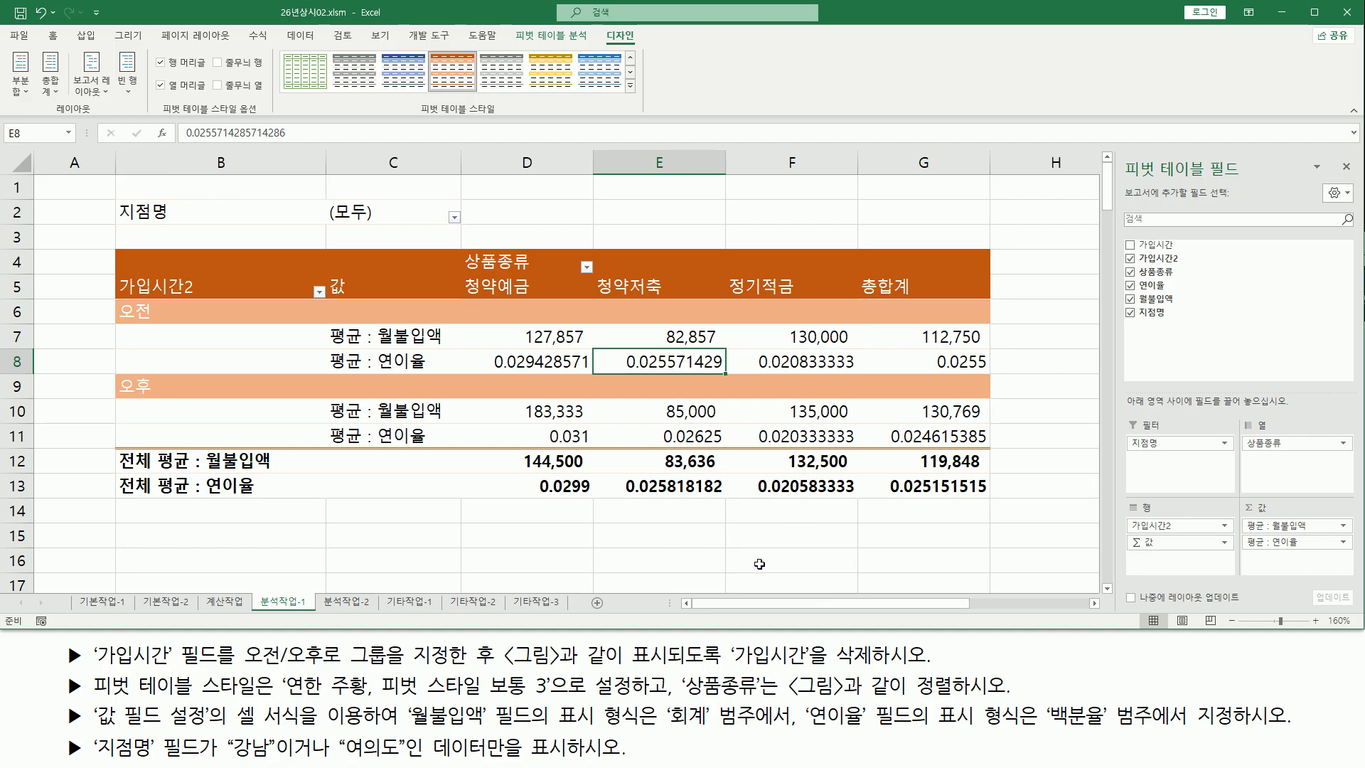
pyautogui.moveTo(693, 436)
pyautogui.mouseDown()
pyautogui.moveTo(247, 347)
pyautogui.moveTo(174, 346)
pyautogui.moveTo(450, 593)
pyautogui.mouseUp()
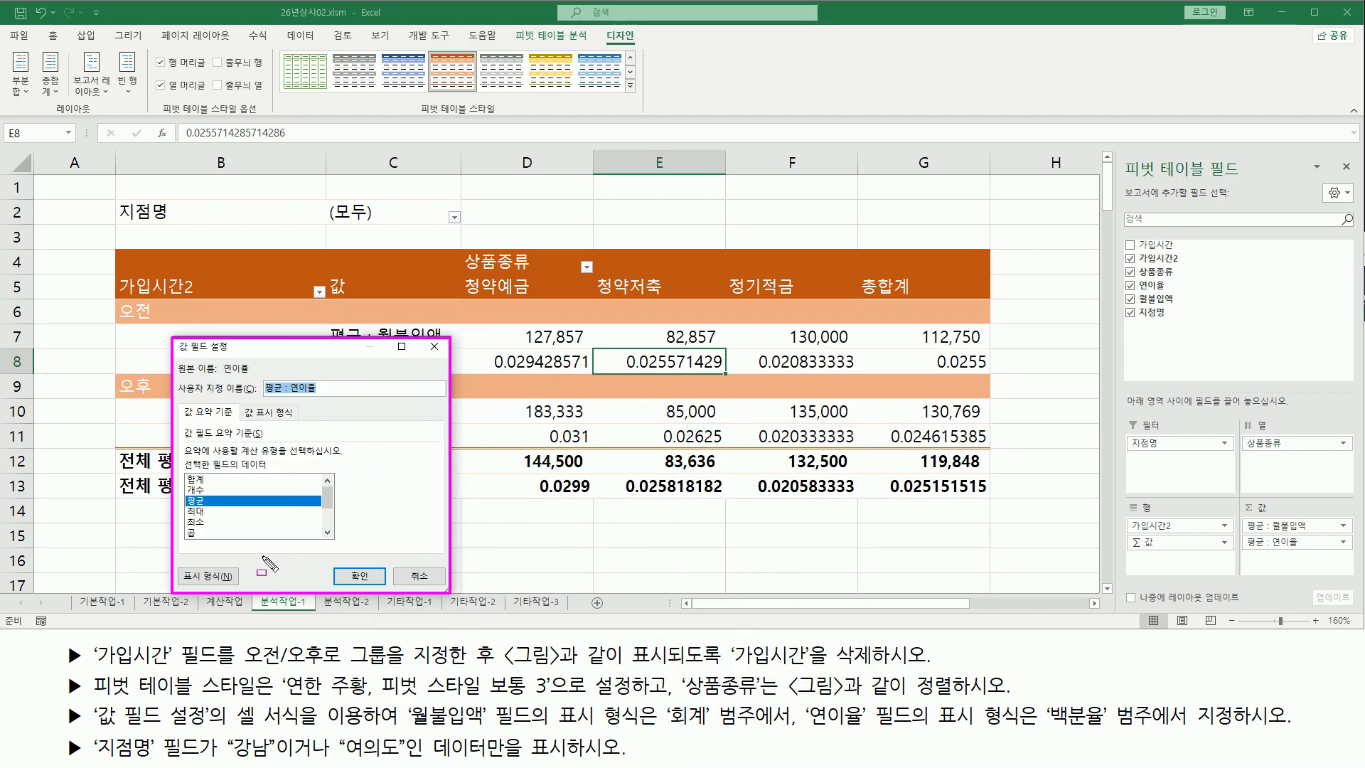
pyautogui.click(213, 577)
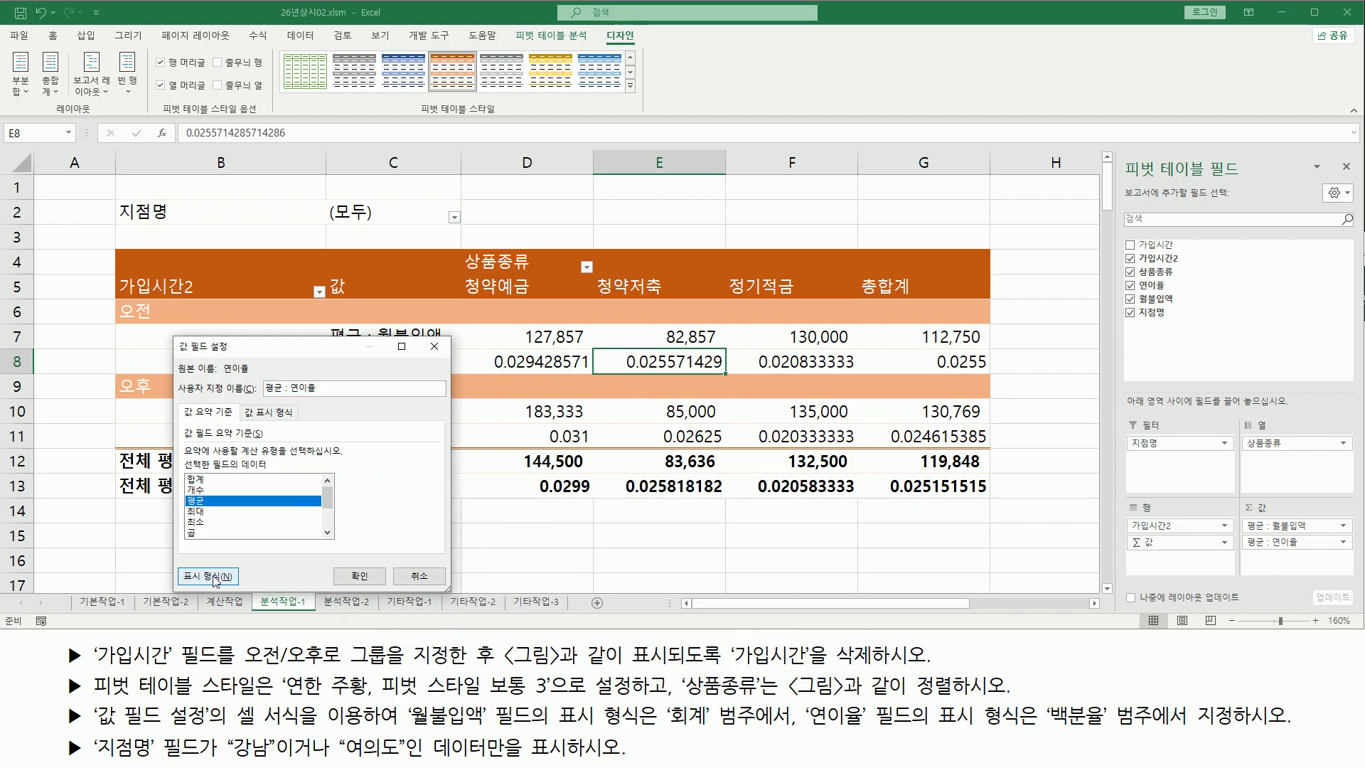
pyautogui.moveTo(641, 374); pyautogui.dragTo(540, 248)
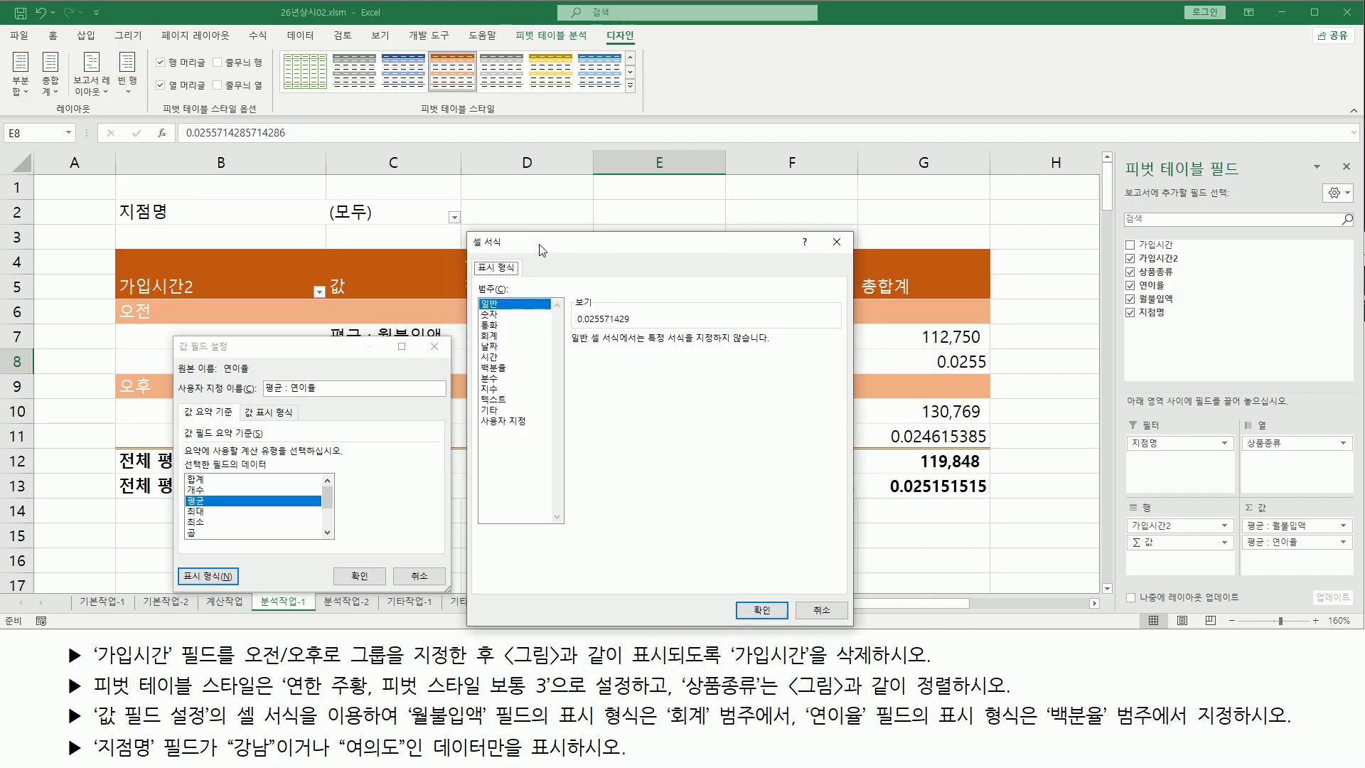
pyautogui.click(503, 360)
pyautogui.click(528, 370)
pyautogui.moveTo(474, 360)
pyautogui.mouseDown()
pyautogui.moveTo(509, 379)
pyautogui.moveTo(688, 357)
pyautogui.mouseUp()
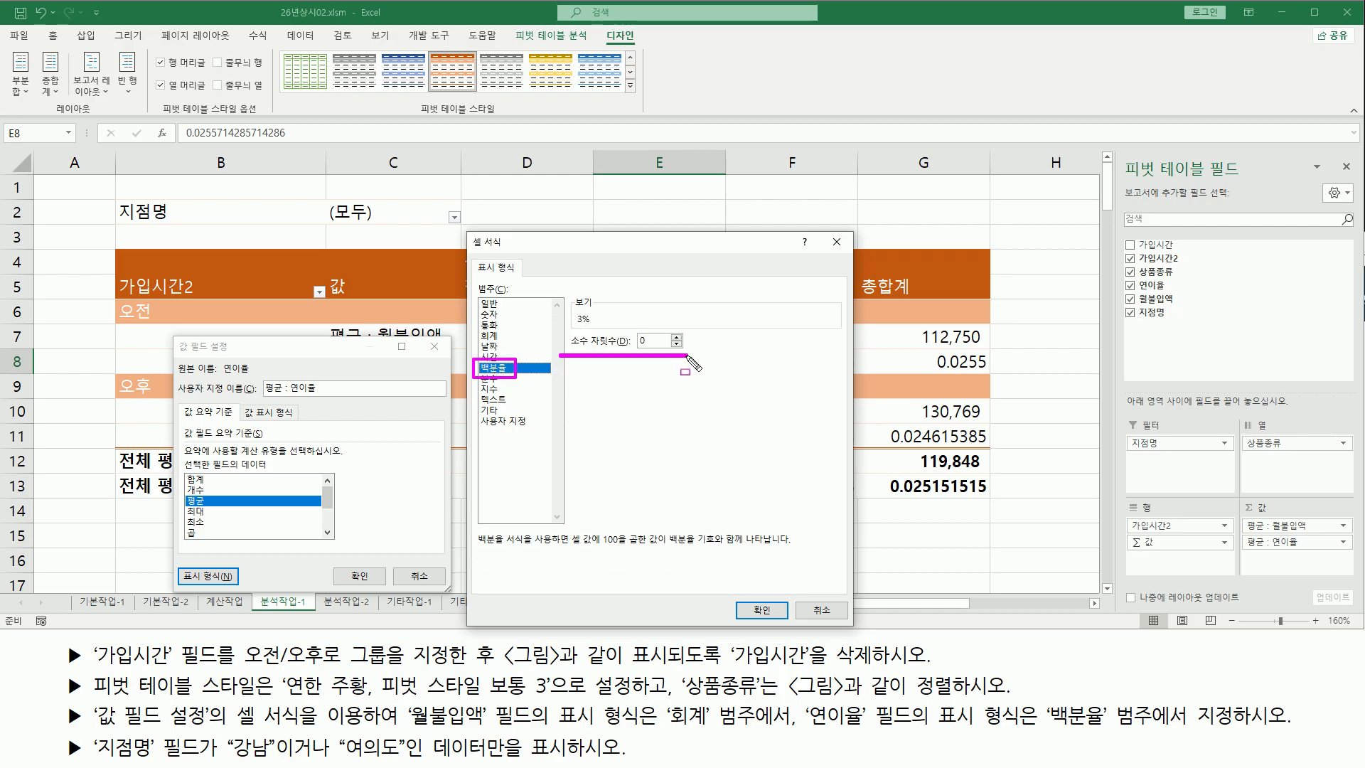
pyautogui.press('Escape')
pyautogui.doubleClick(677, 339)
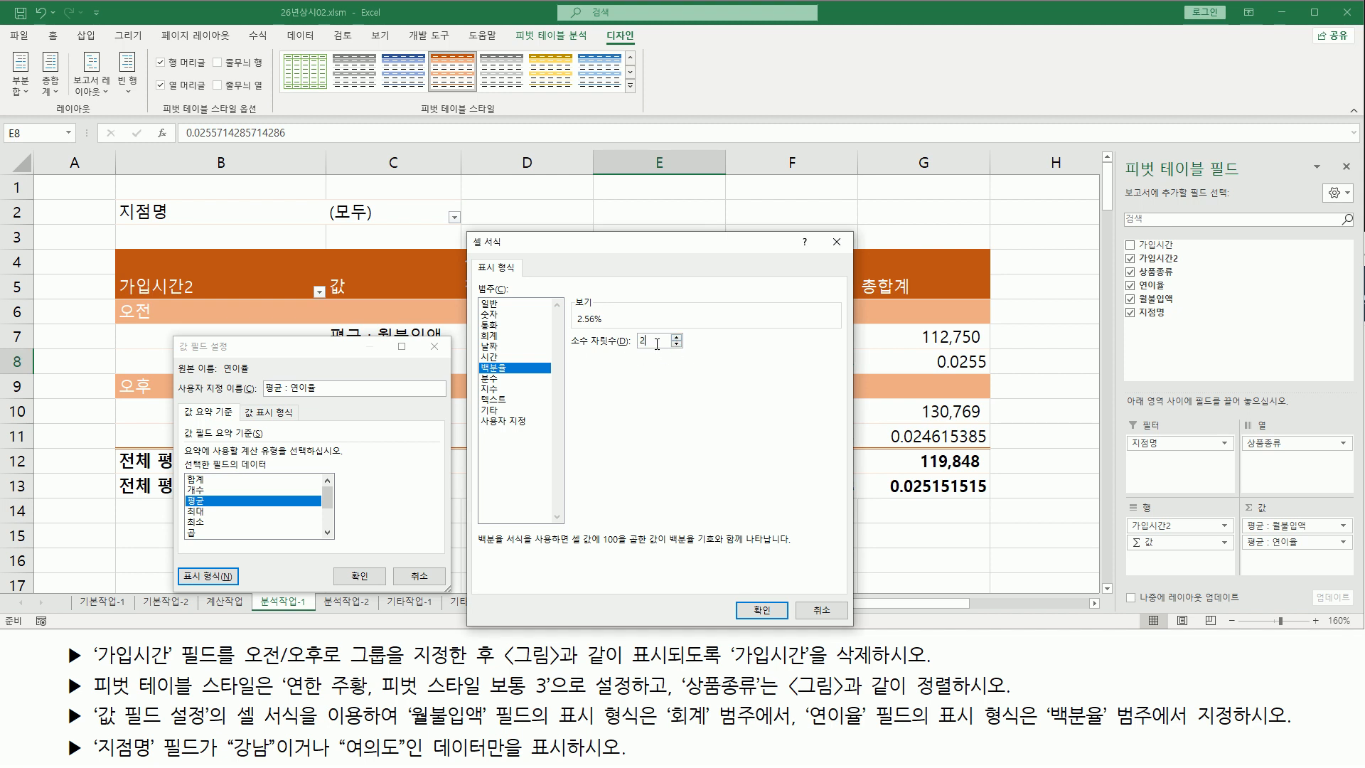
pyautogui.moveTo(572, 360); pyautogui.dragTo(683, 345)
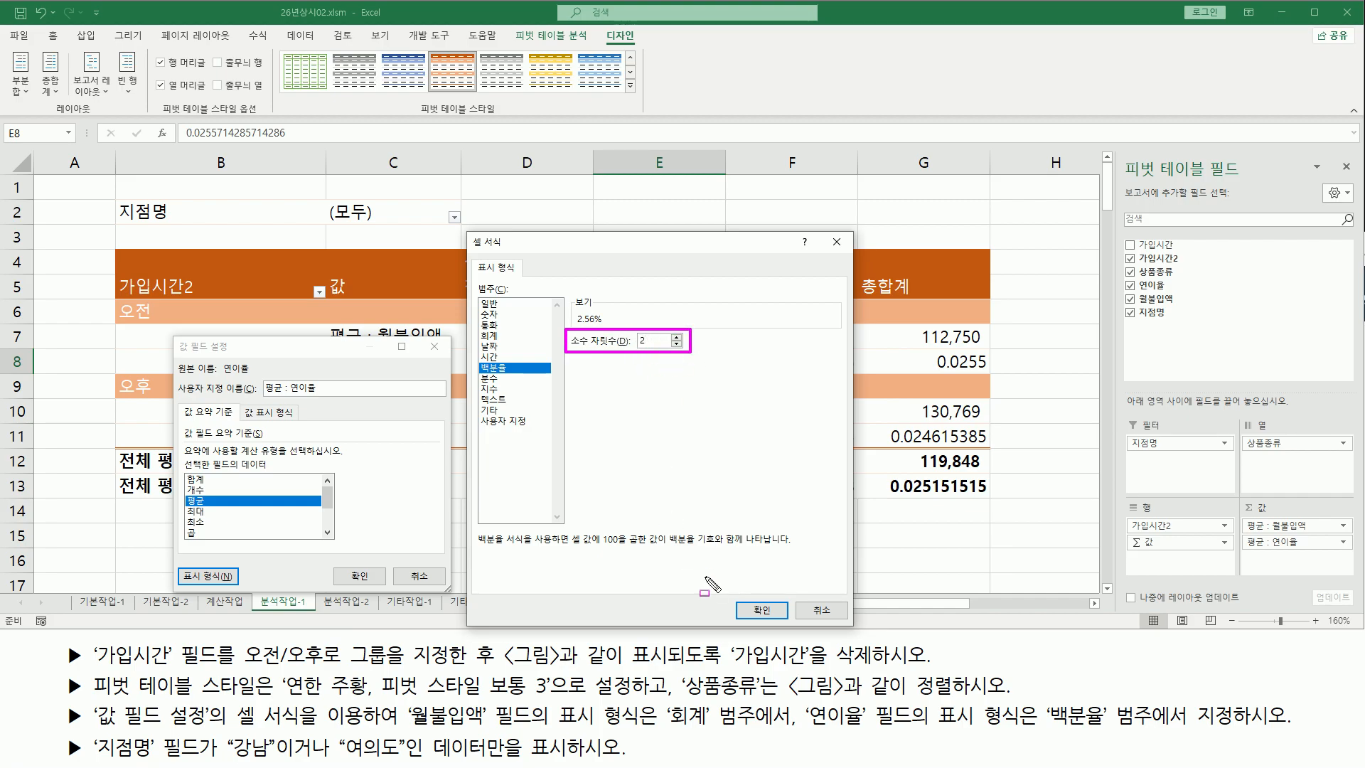
pyautogui.moveTo(745, 593); pyautogui.dragTo(782, 623)
pyautogui.click(761, 610)
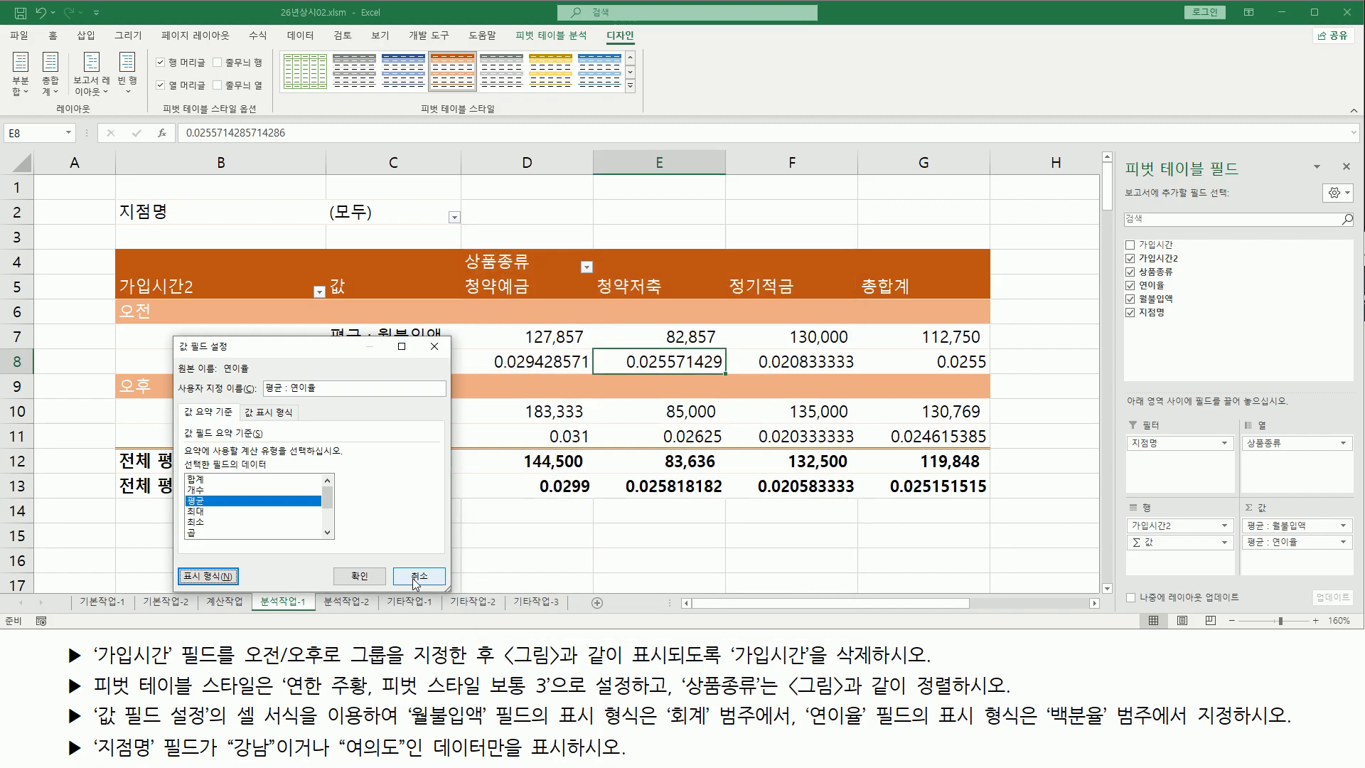
pyautogui.click(360, 577)
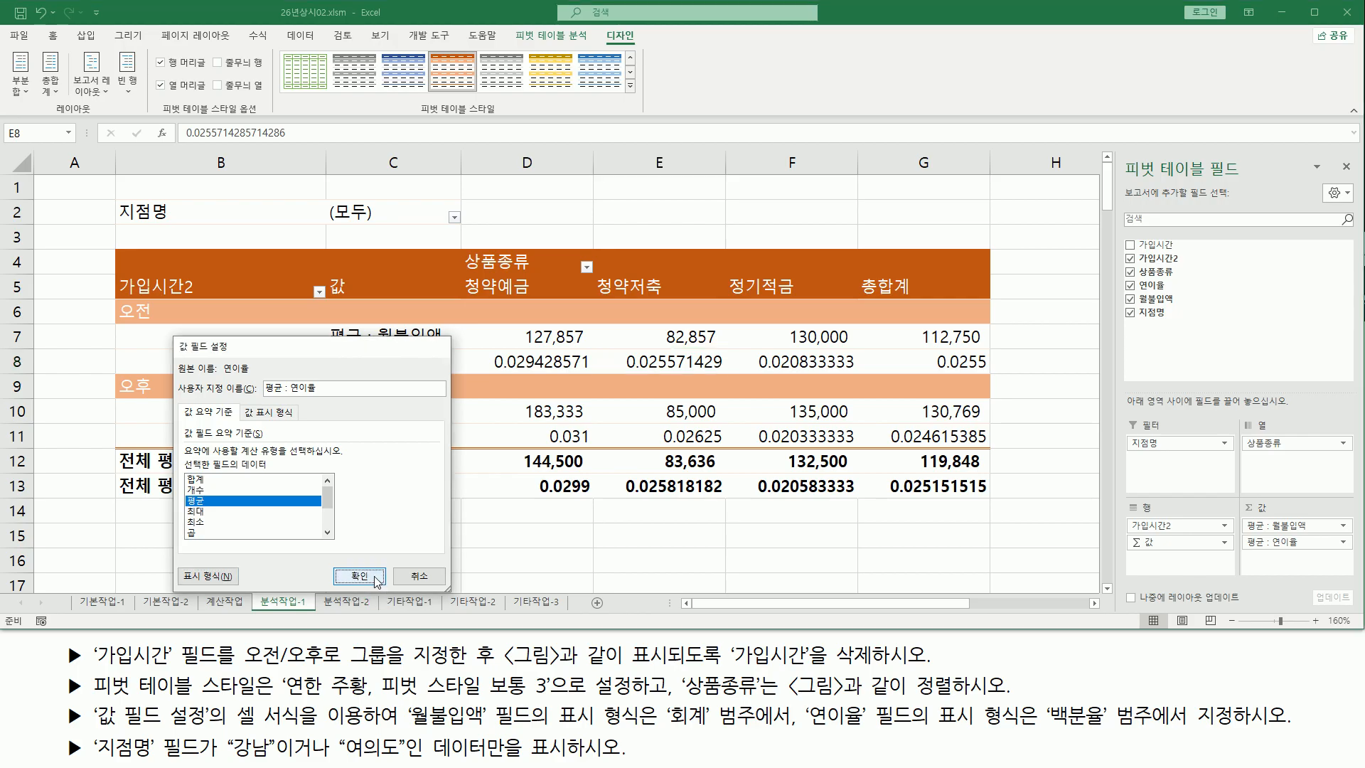
pyautogui.moveTo(521, 369); pyautogui.dragTo(862, 370)
pyautogui.moveTo(502, 446); pyautogui.dragTo(845, 448)
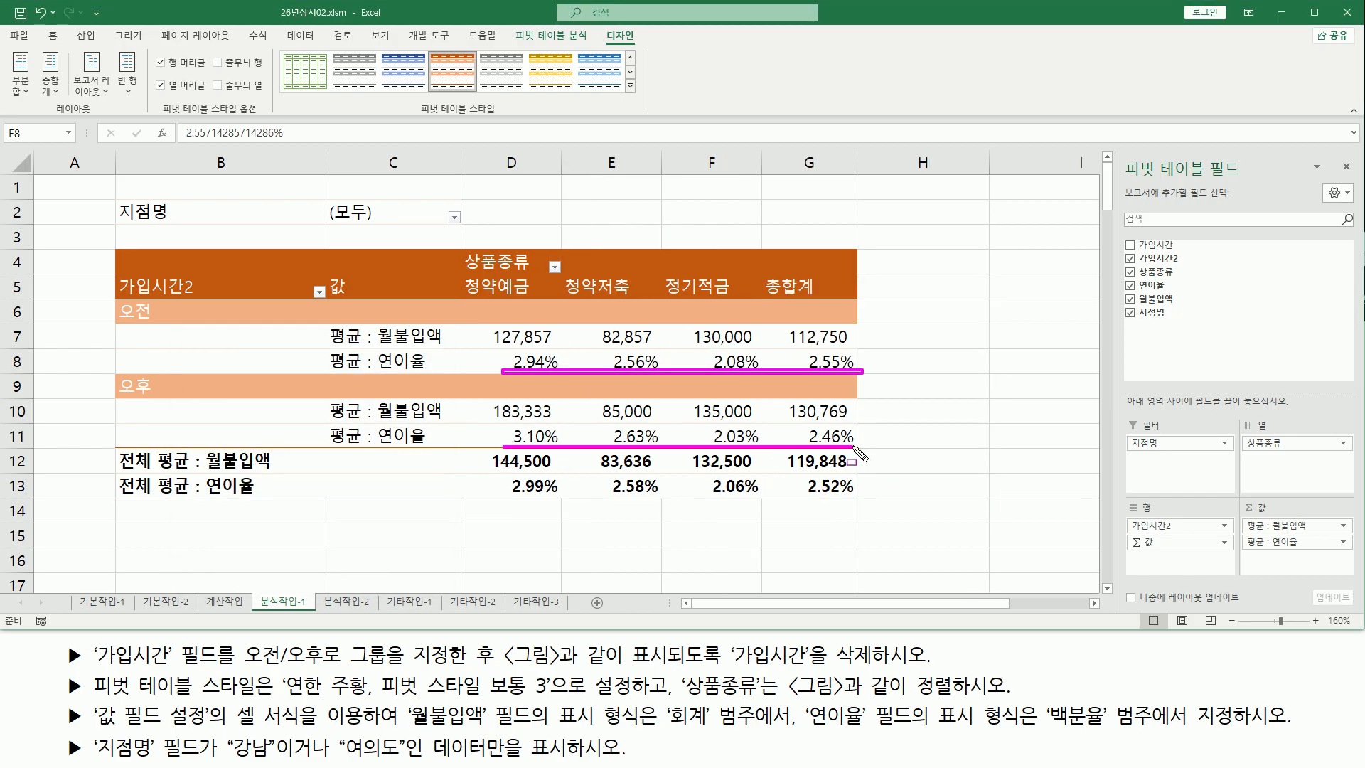
pyautogui.moveTo(506, 495); pyautogui.dragTo(847, 497)
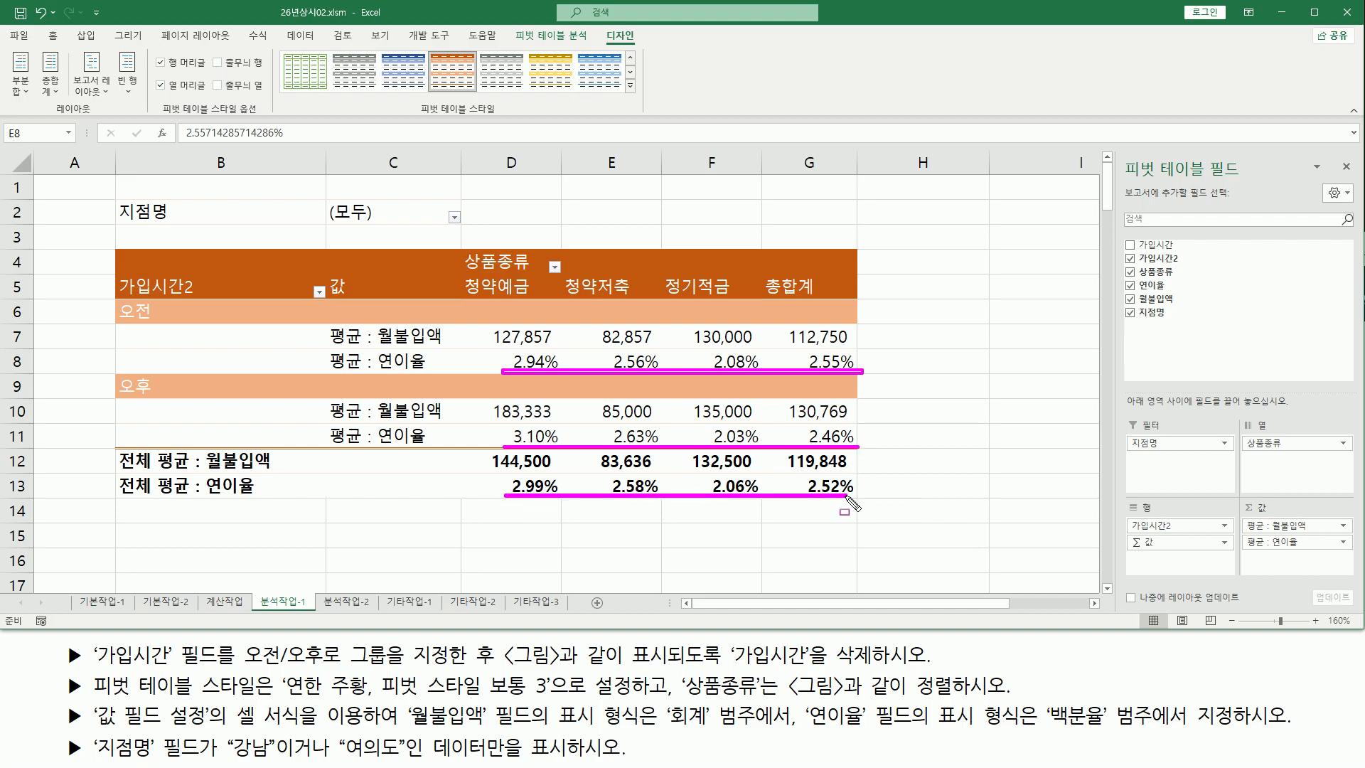
pyautogui.press('Escape')
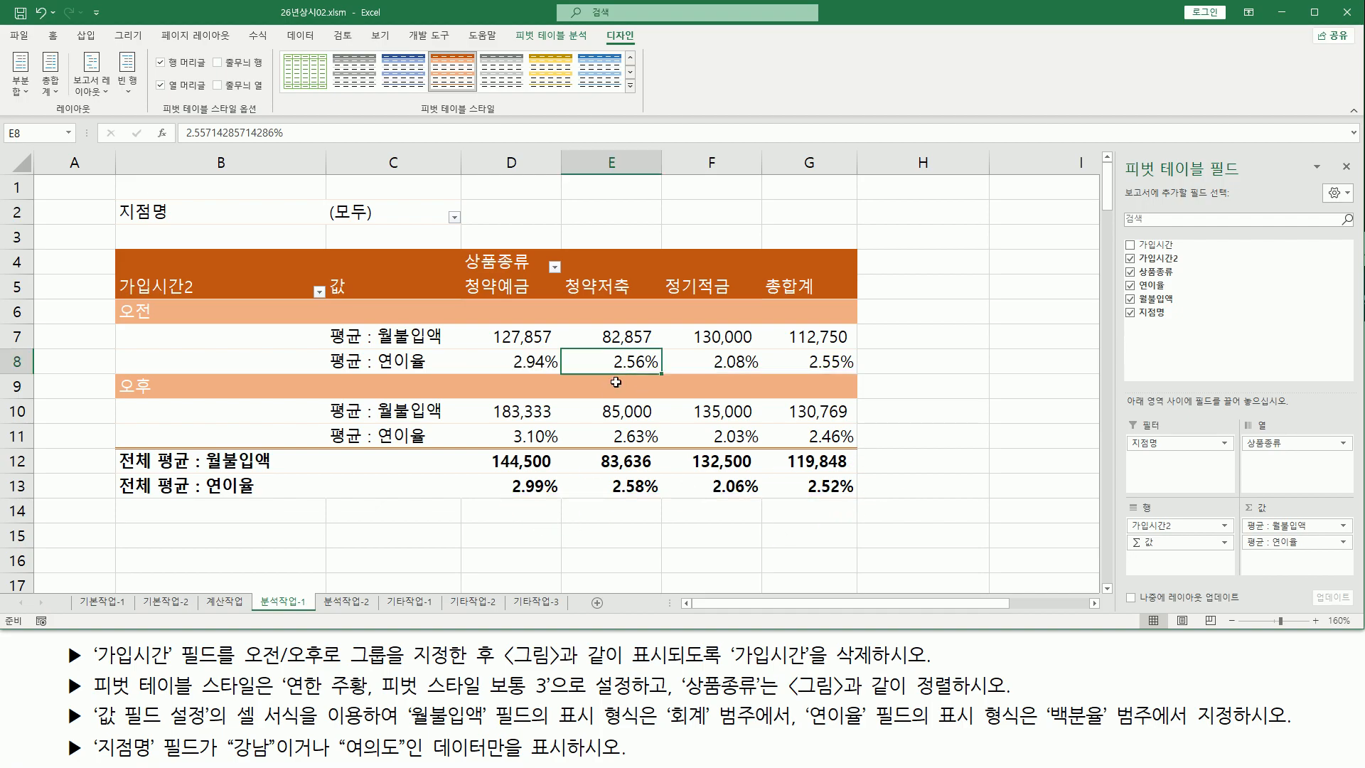
pyautogui.moveTo(50, 700)
pyautogui.mouseDown()
pyautogui.moveTo(106, 732)
pyautogui.moveTo(1307, 728)
pyautogui.mouseUp()
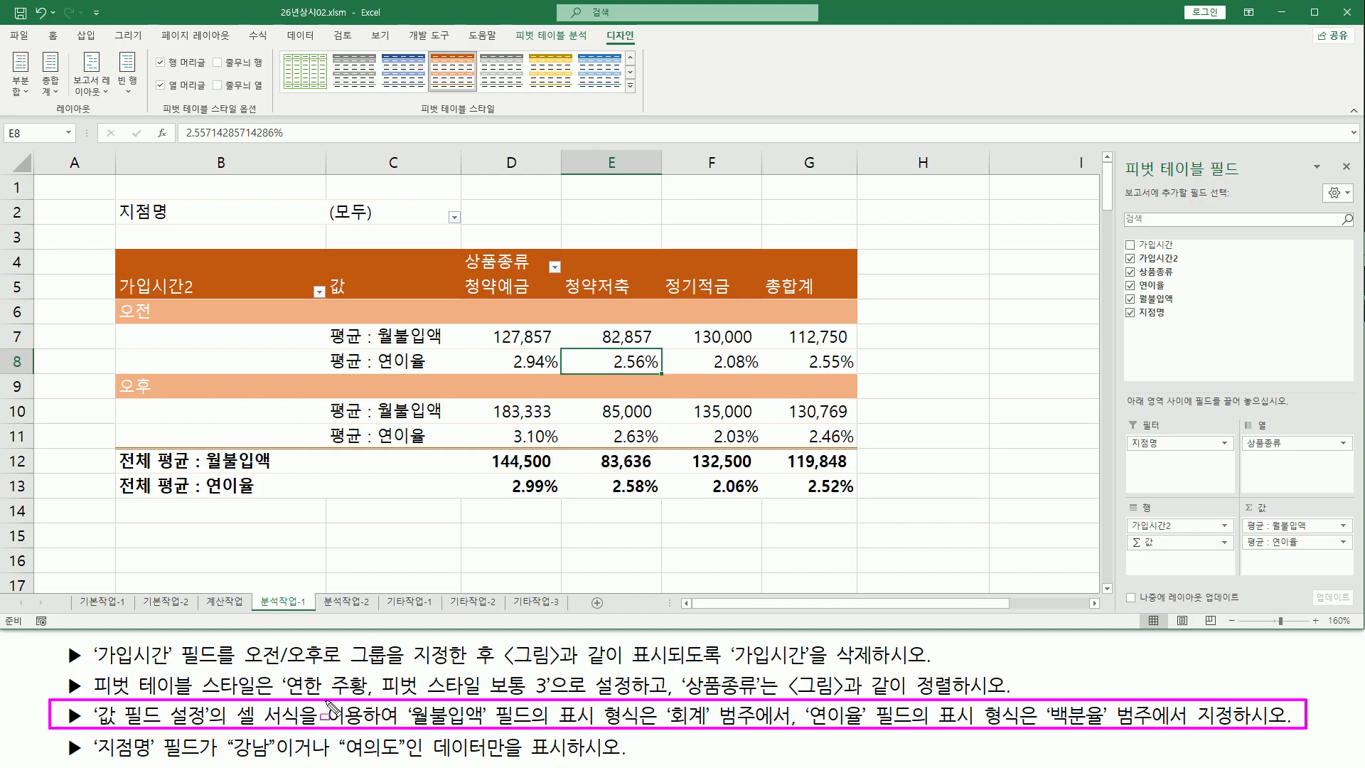
pyautogui.press('Escape')
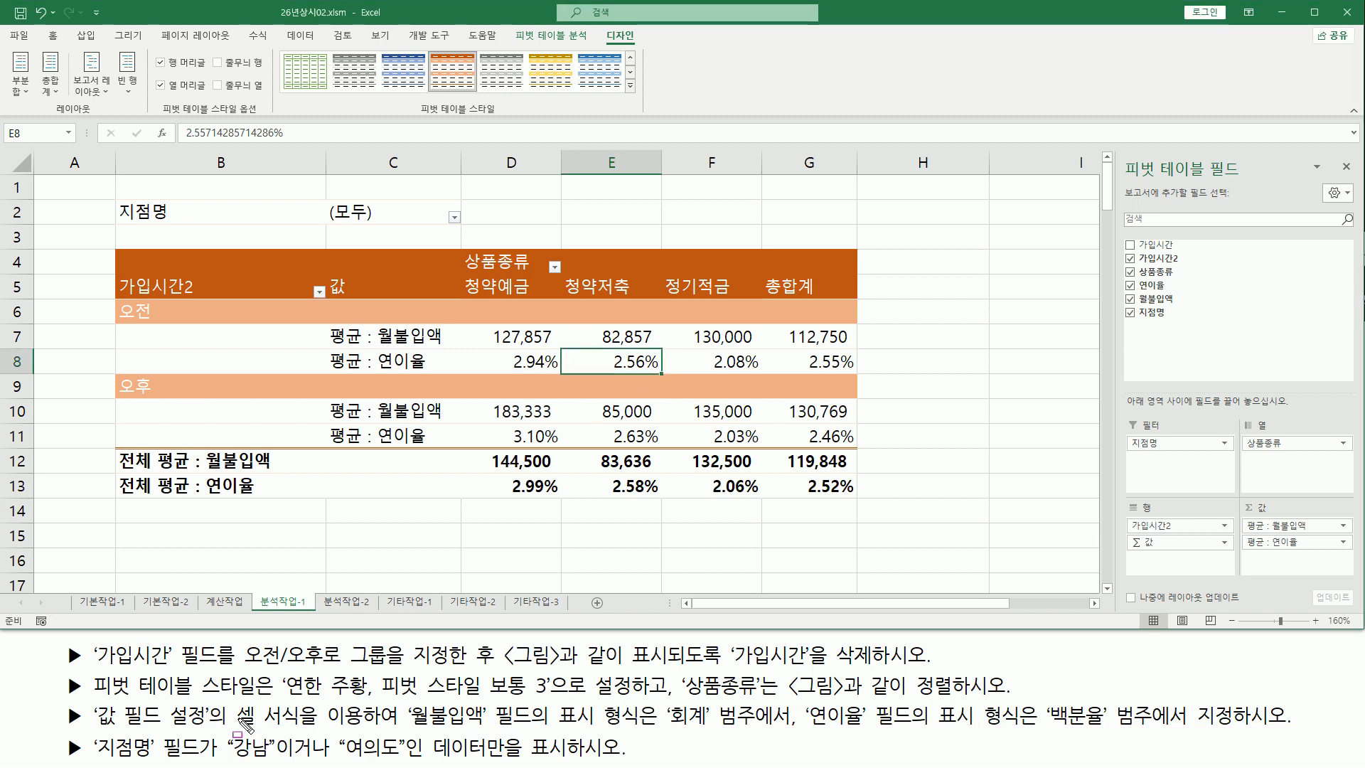
pyautogui.moveTo(226, 702); pyautogui.dragTo(367, 733)
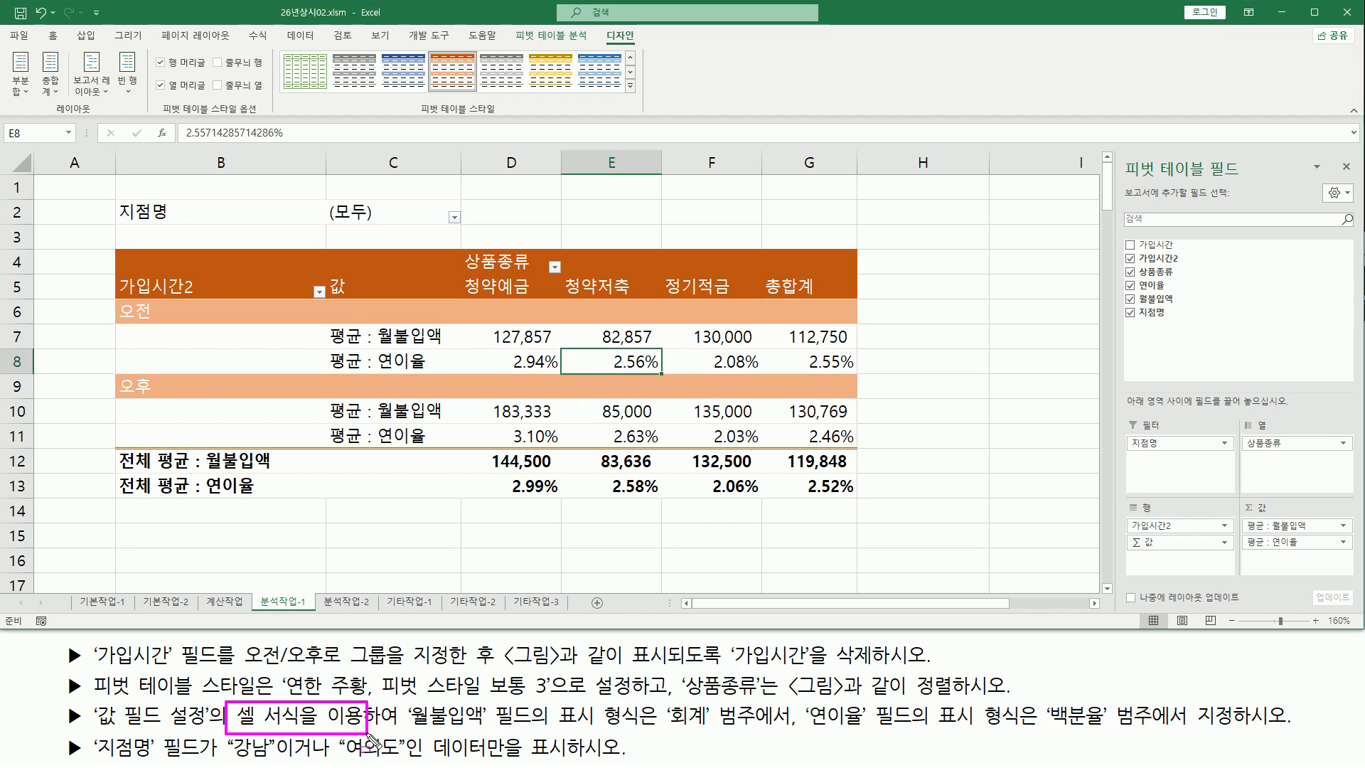
pyautogui.moveTo(668, 725); pyautogui.dragTo(782, 725)
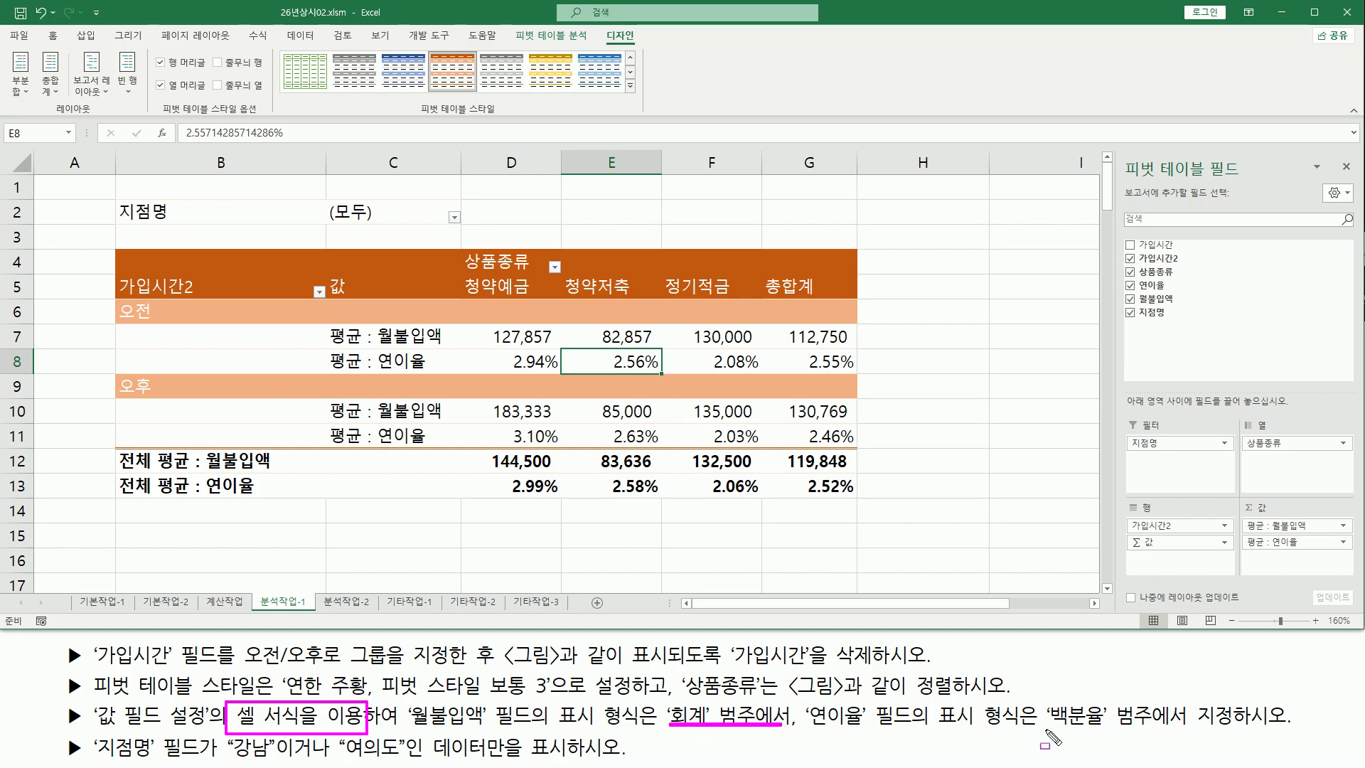
pyautogui.moveTo(1049, 727); pyautogui.dragTo(1180, 726)
pyautogui.press('Escape')
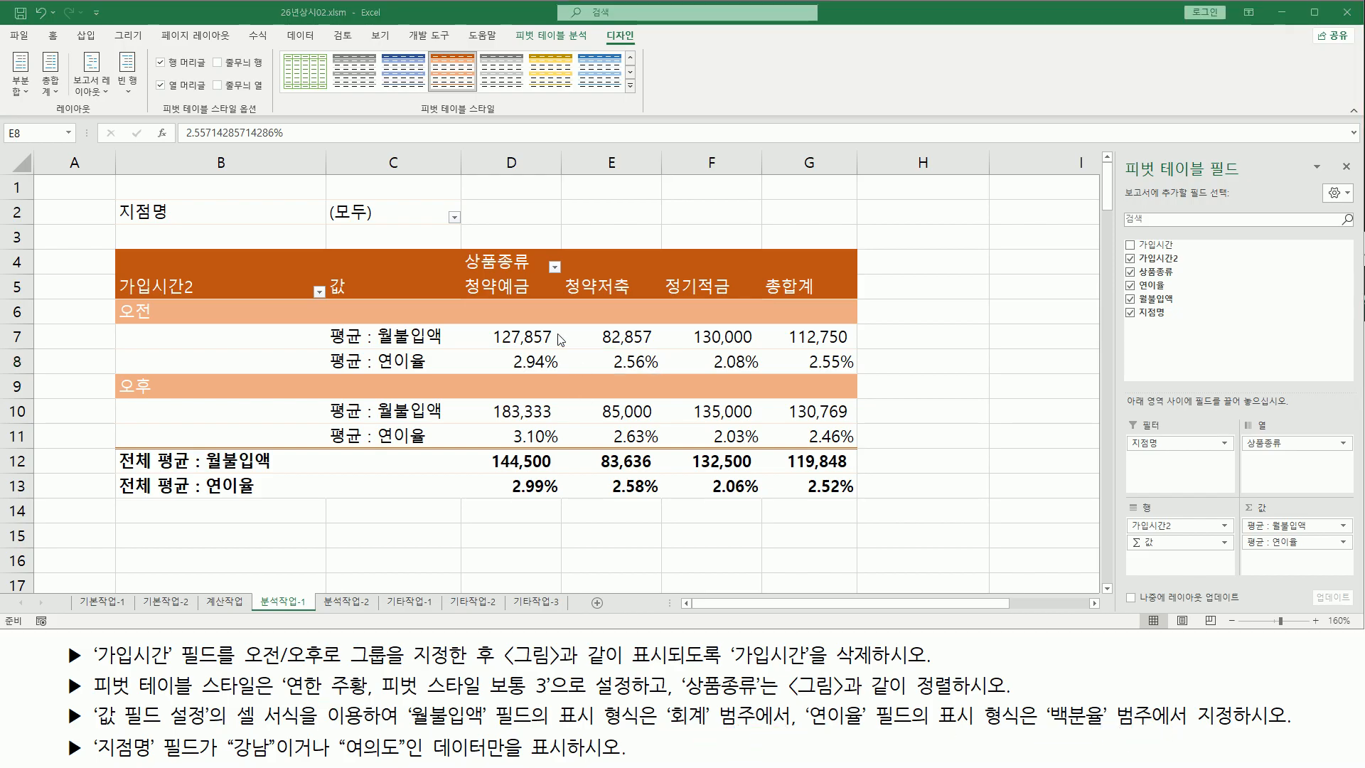
# Check the number format of the selected 연이율 cells in the cell format dialog
pyautogui.click(521, 362)
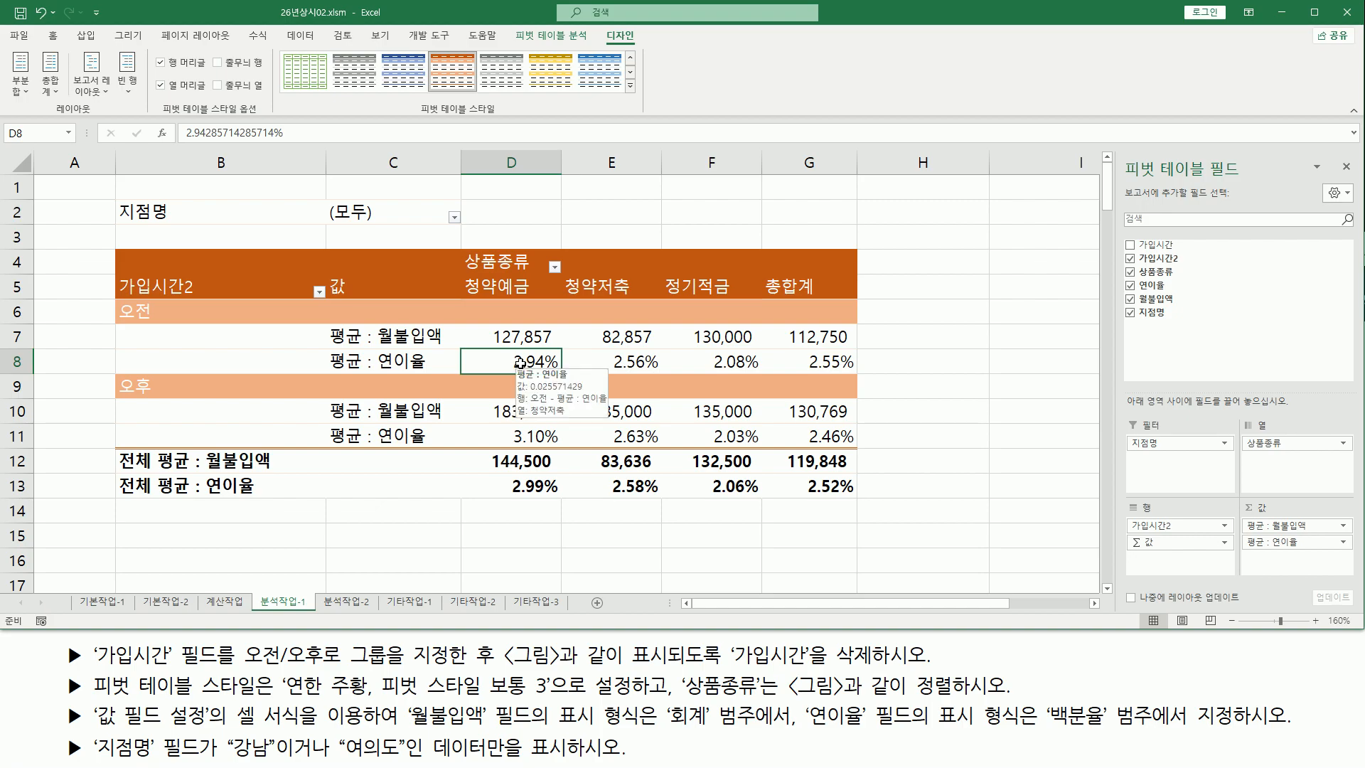
pyautogui.moveTo(521, 362); pyautogui.dragTo(828, 362)
pyautogui.keyDown('ctrl'); pyautogui.moveTo(522, 436); pyautogui.dragTo(828, 437); pyautogui.keyUp('ctrl')
pyautogui.moveTo(523, 486); pyautogui.dragTo(849, 486)
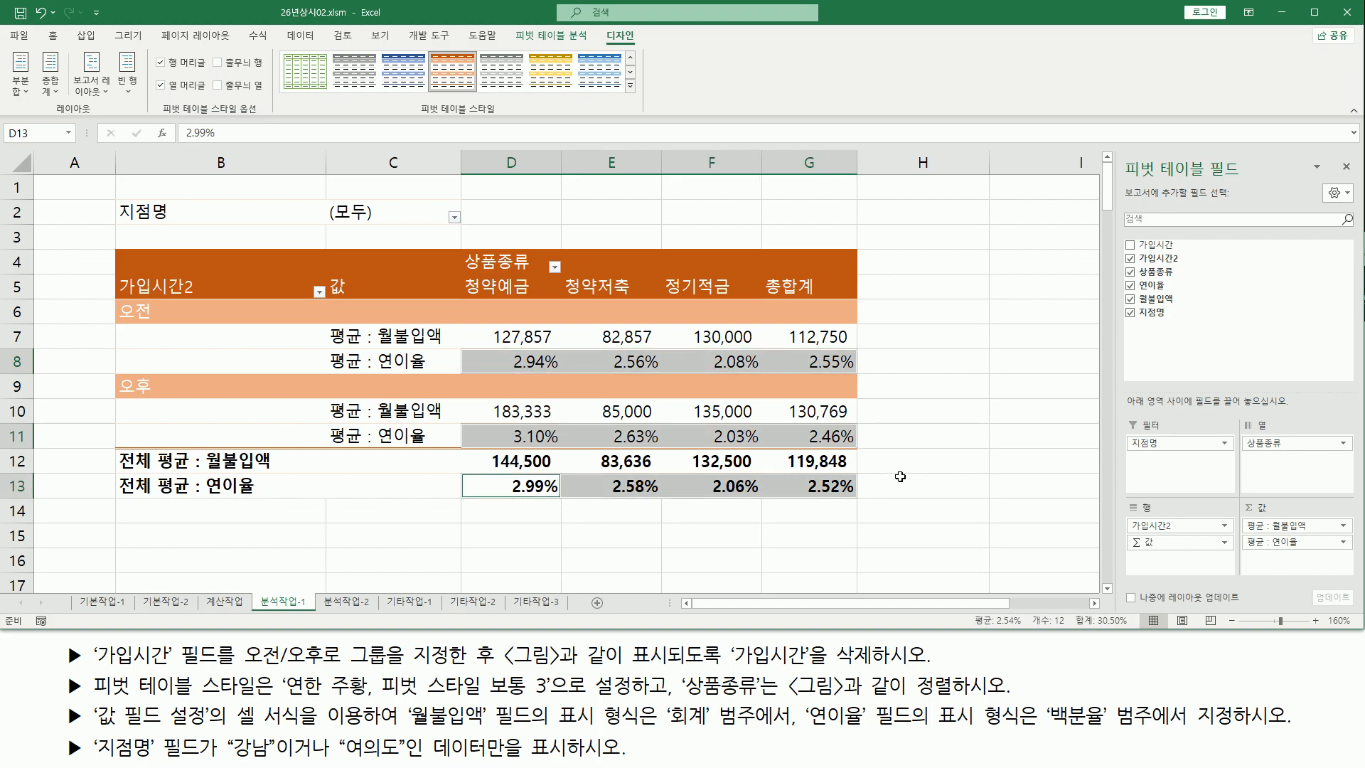
pyautogui.hotkey('ctrl', '1')
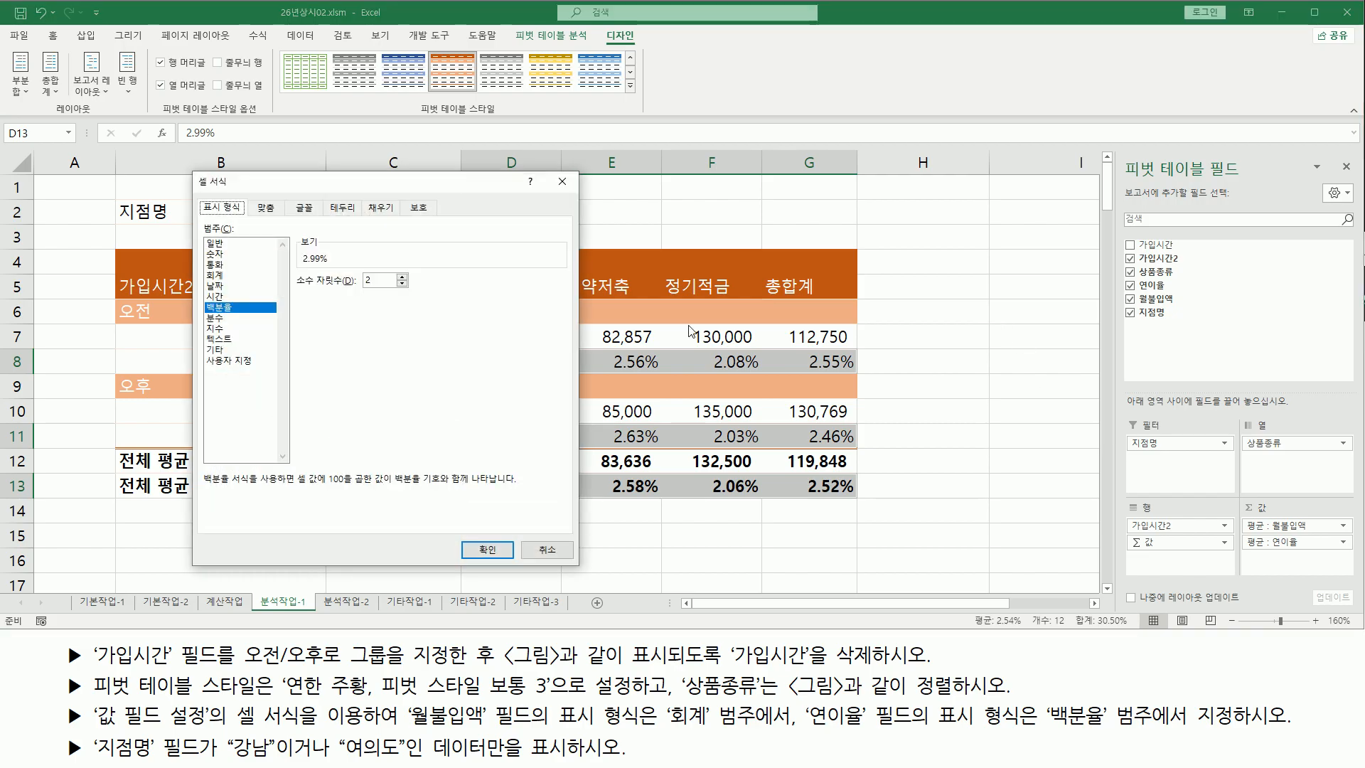
pyautogui.moveTo(313, 198); pyautogui.dragTo(885, 210)
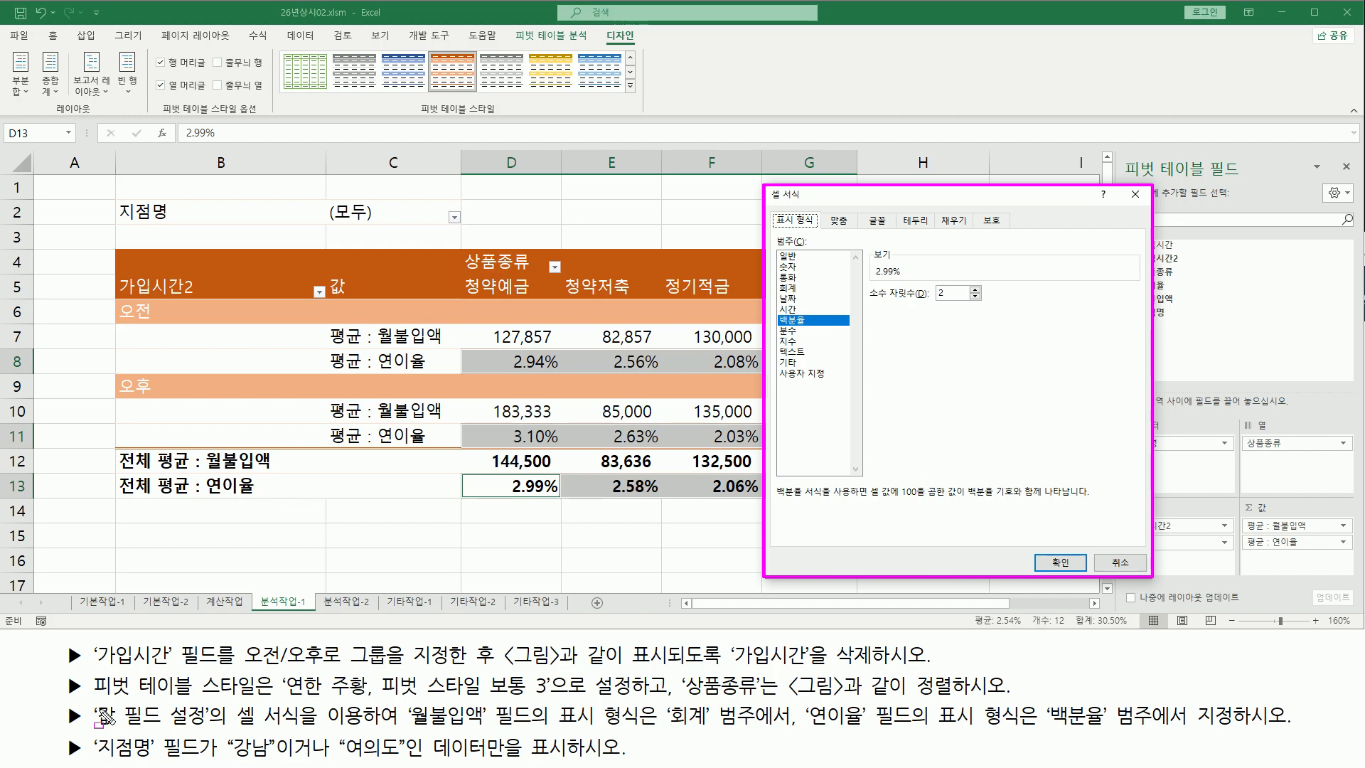
pyautogui.moveTo(98, 718)
pyautogui.mouseDown()
pyautogui.moveTo(206, 734)
pyautogui.moveTo(411, 727)
pyautogui.moveTo(399, 726)
pyautogui.mouseUp()
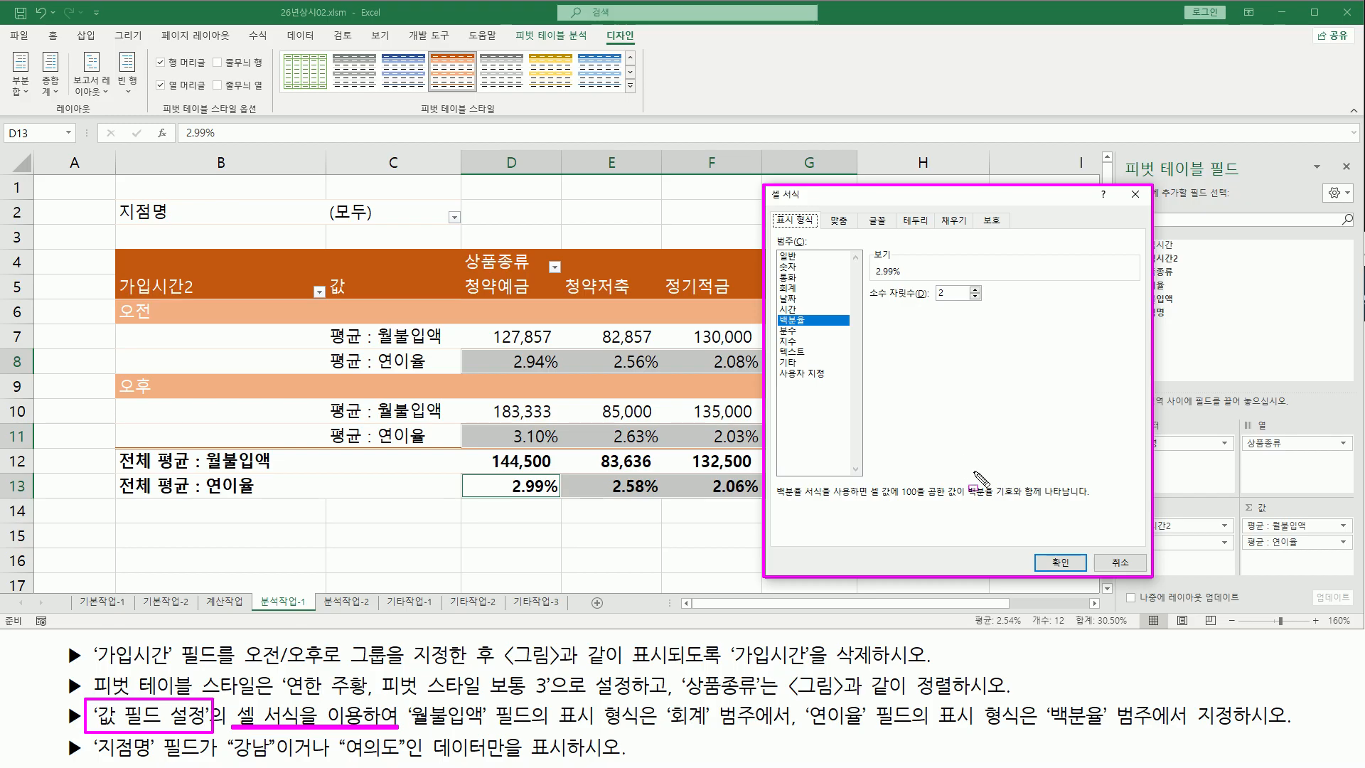
pyautogui.press('Escape')
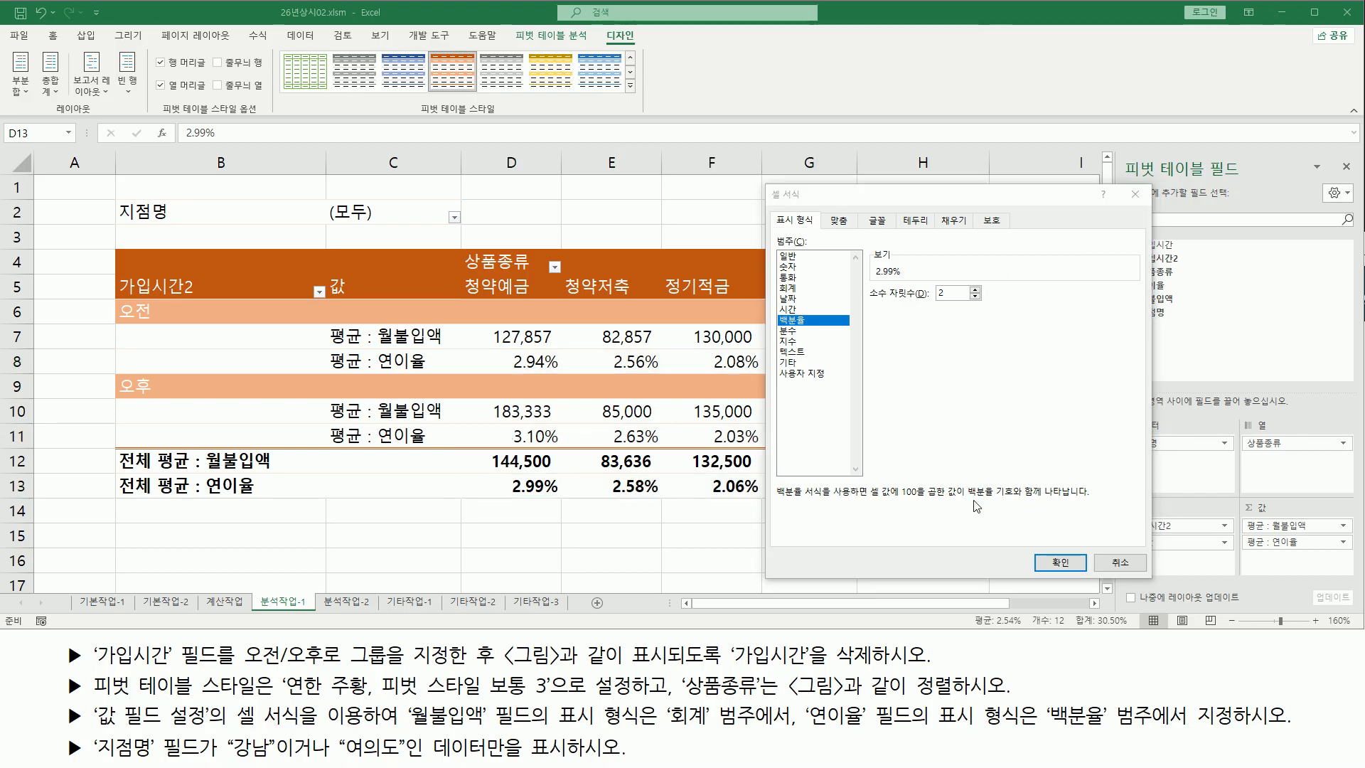
pyautogui.click(1111, 566)
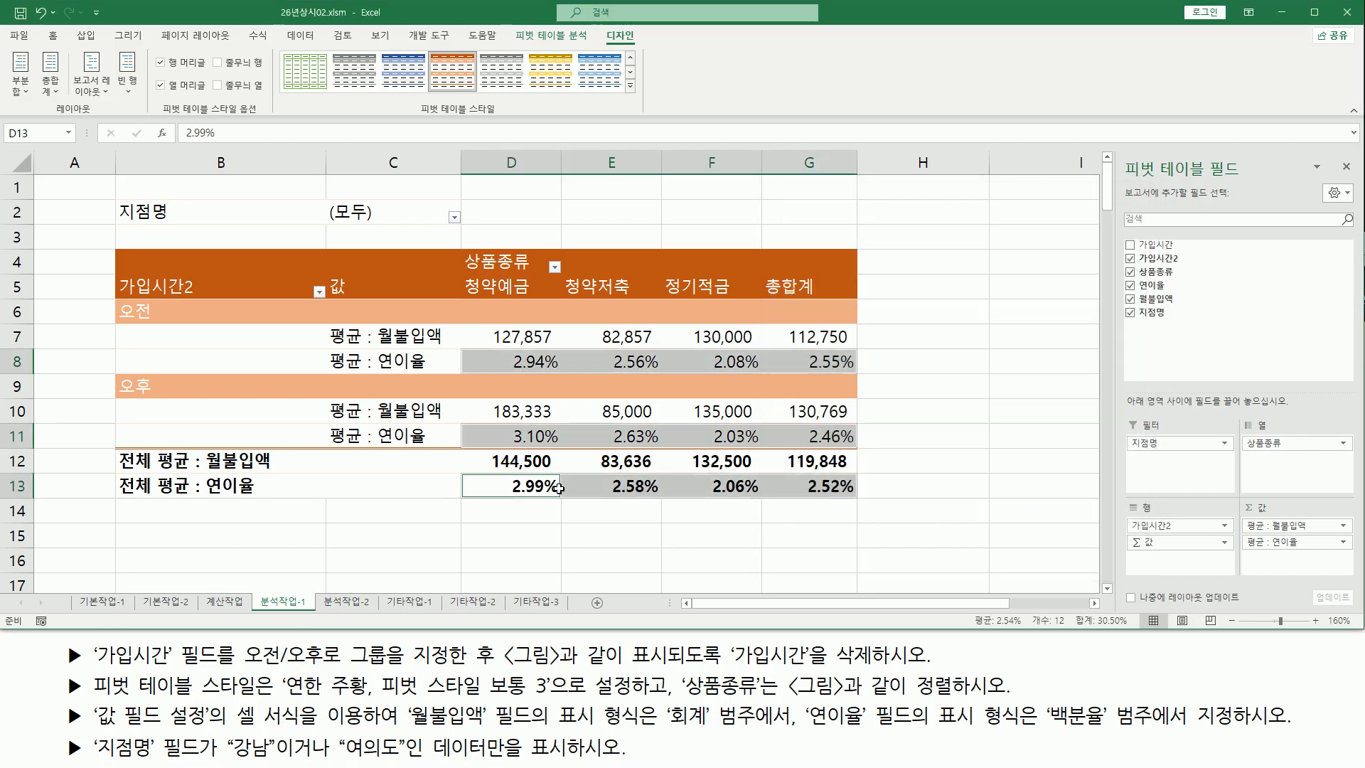
# Review the 연이율 value field's number format in its value field settings
pyautogui.click(515, 434)
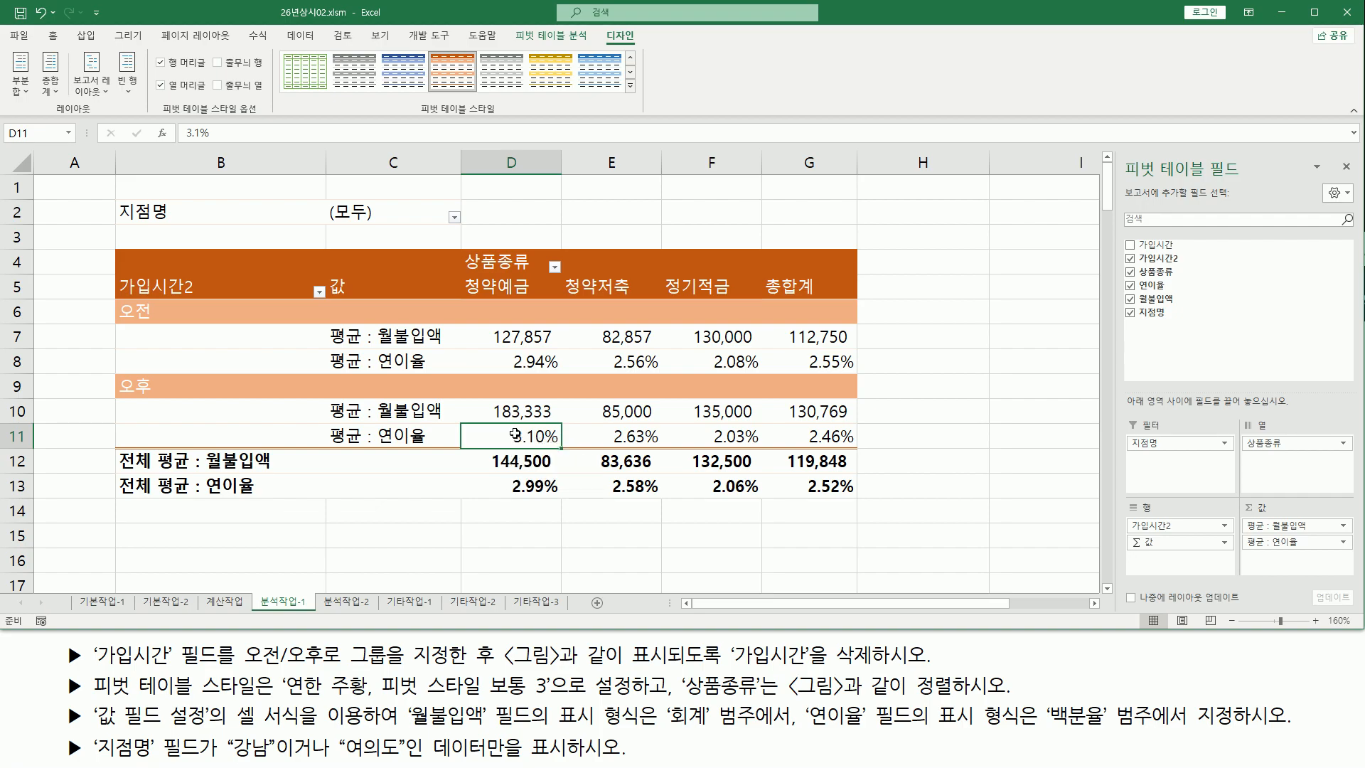
pyautogui.rightClick(515, 435)
pyautogui.click(584, 636)
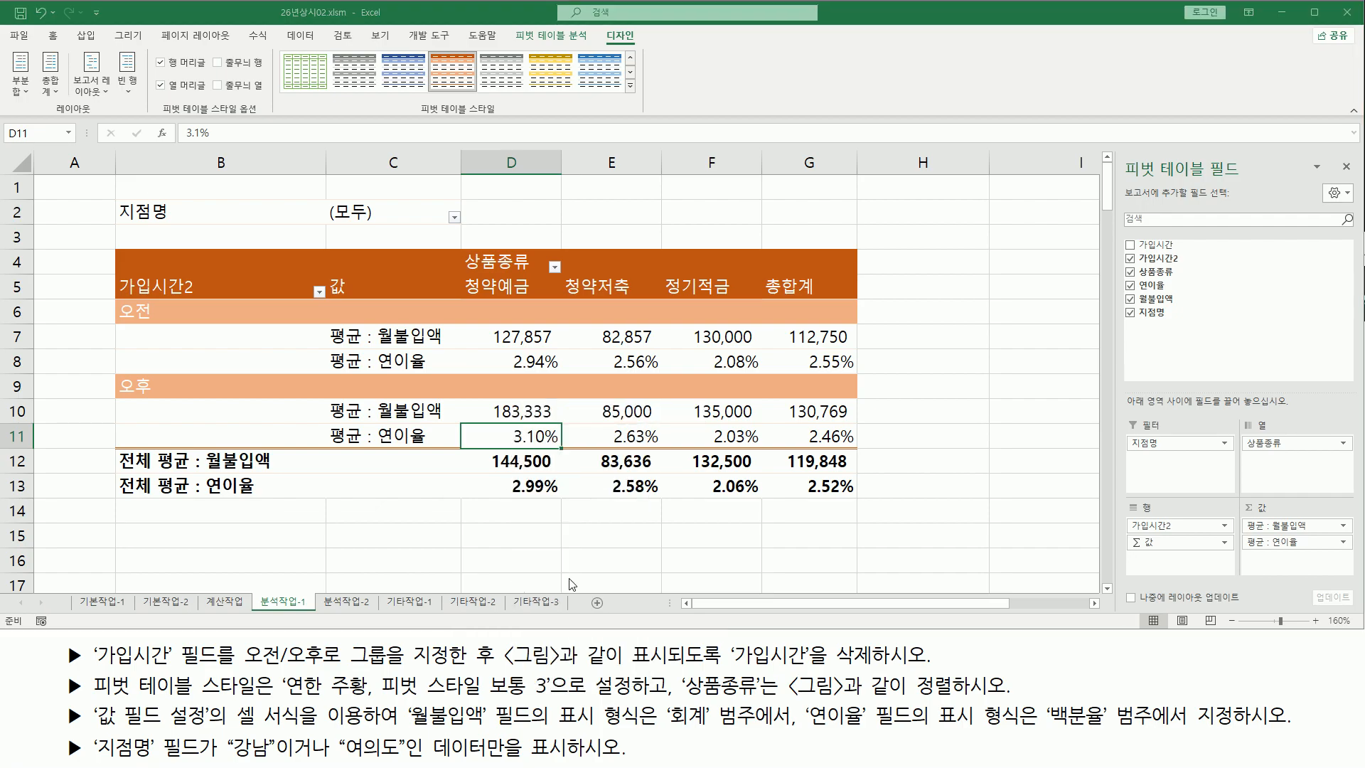
pyautogui.moveTo(552, 514); pyautogui.dragTo(272, 313)
pyautogui.click(199, 539)
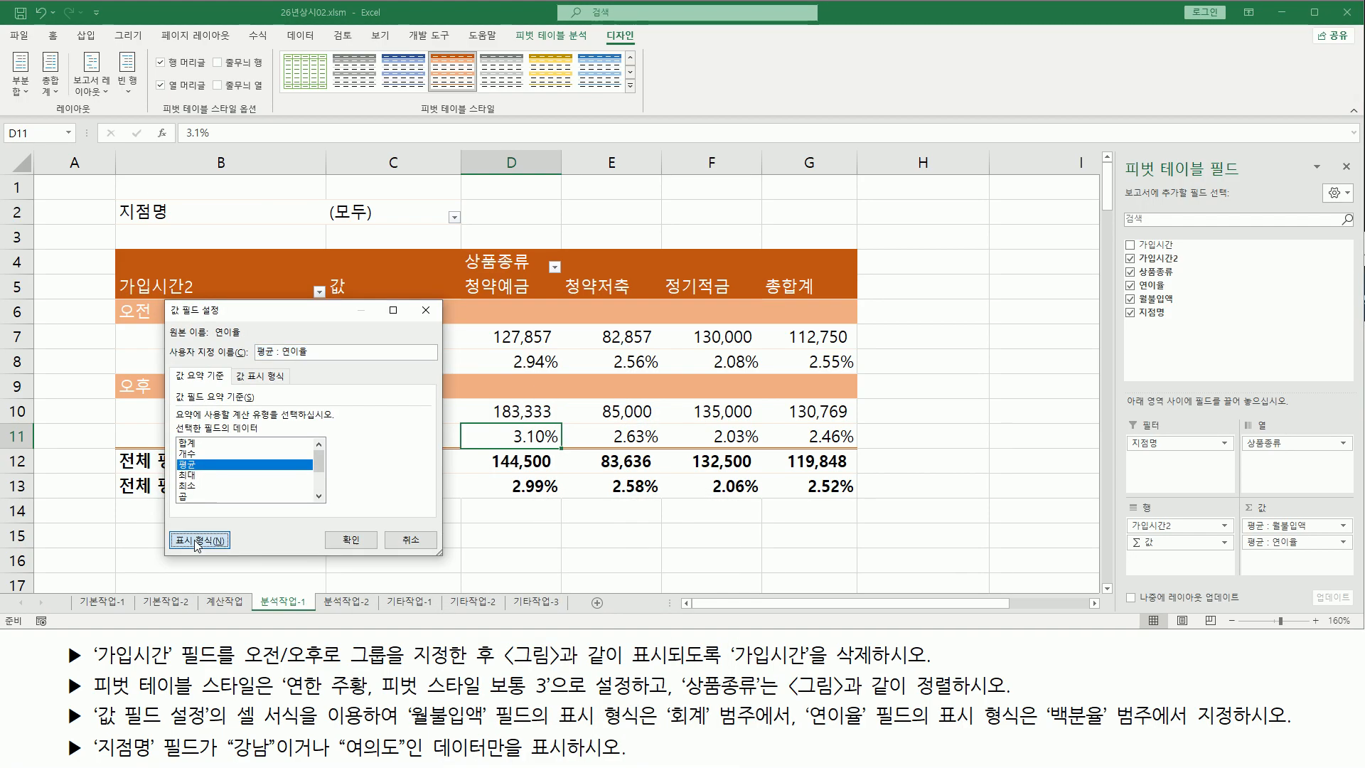
pyautogui.moveTo(509, 388); pyautogui.dragTo(567, 278)
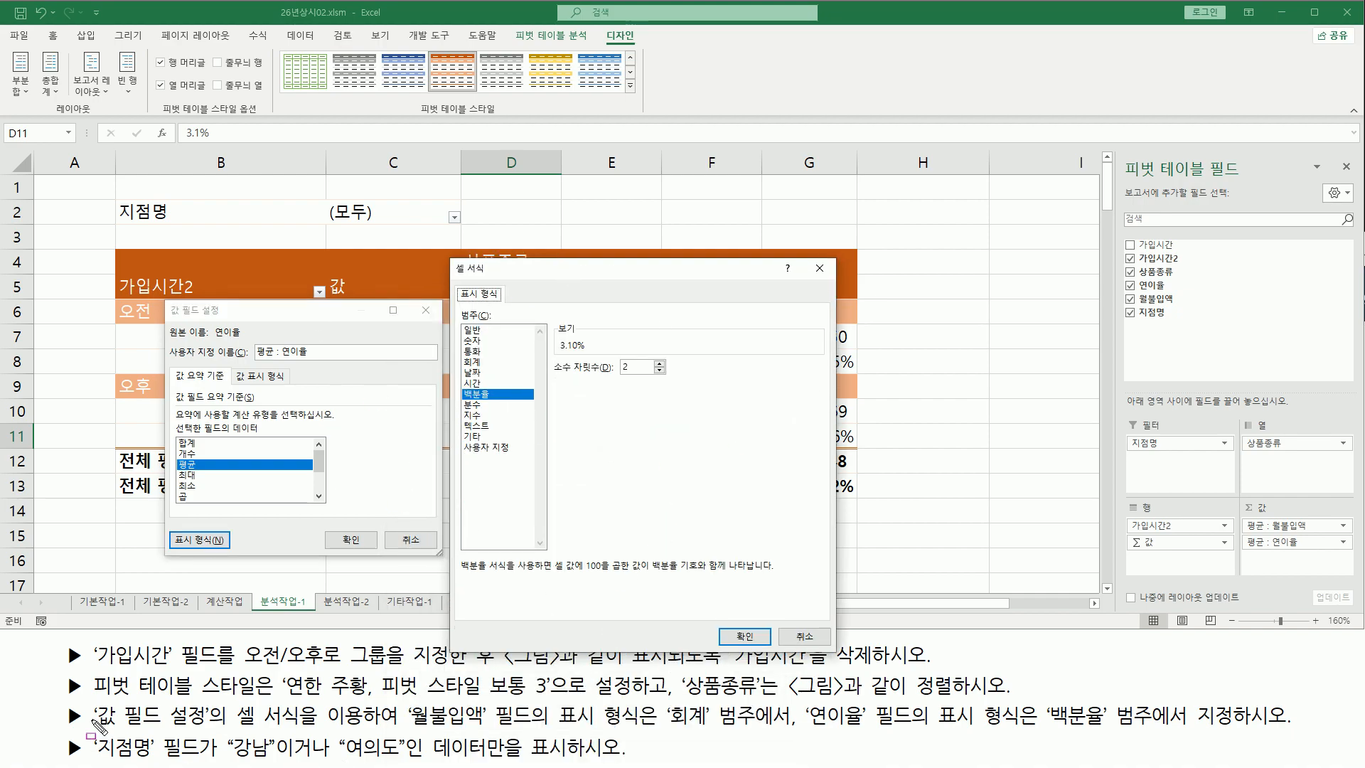
pyautogui.moveTo(87, 700)
pyautogui.mouseDown()
pyautogui.moveTo(245, 759)
pyautogui.moveTo(225, 730)
pyautogui.moveTo(335, 728)
pyautogui.mouseUp()
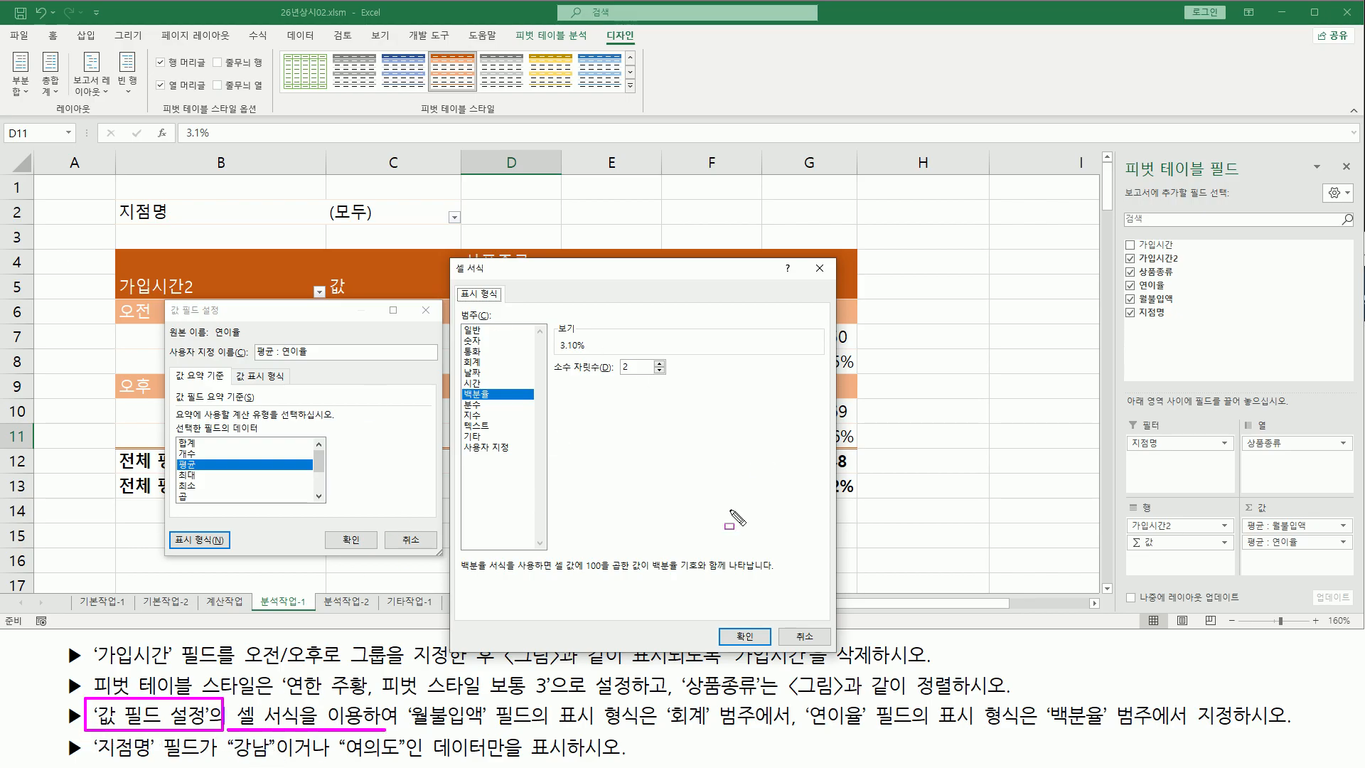
pyautogui.click(745, 635)
pyautogui.click(403, 537)
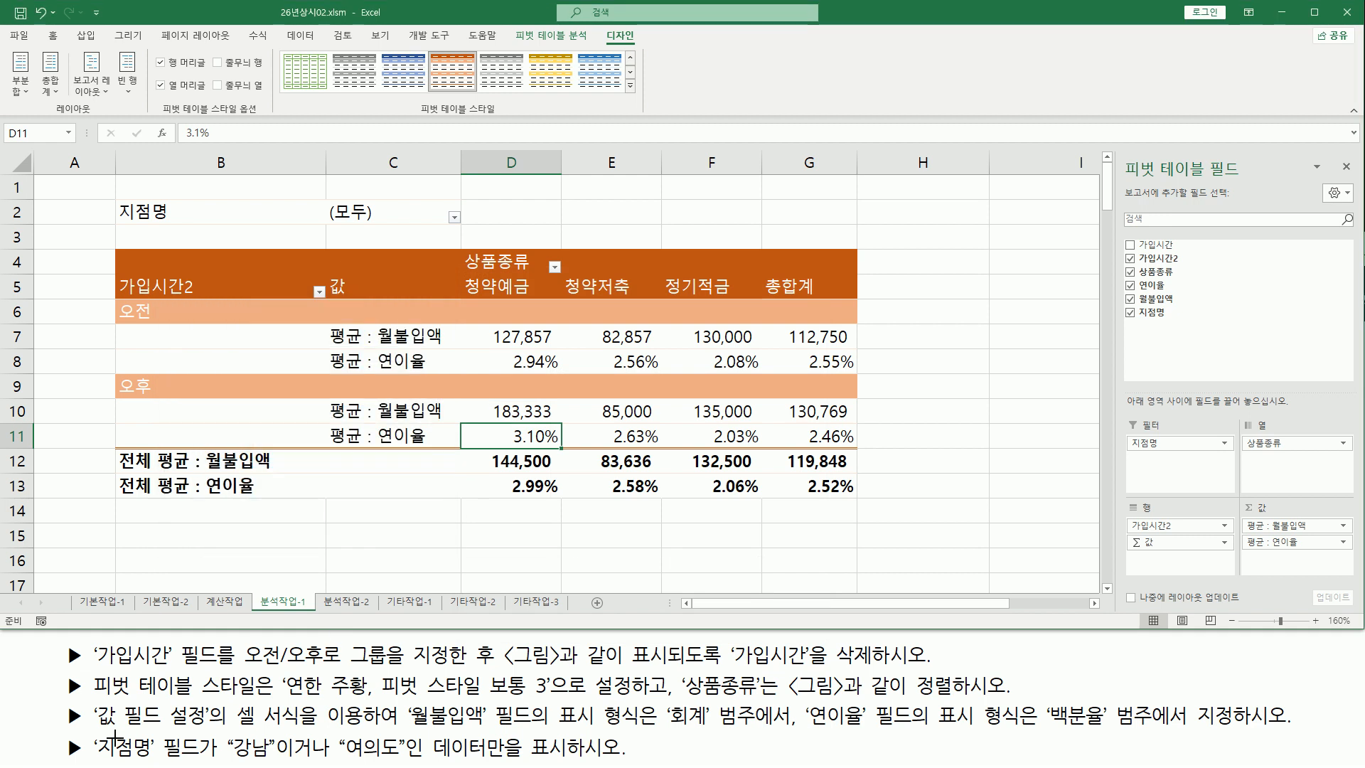
pyautogui.moveTo(89, 735)
pyautogui.mouseDown()
pyautogui.moveTo(108, 761)
pyautogui.moveTo(586, 761)
pyautogui.mouseUp()
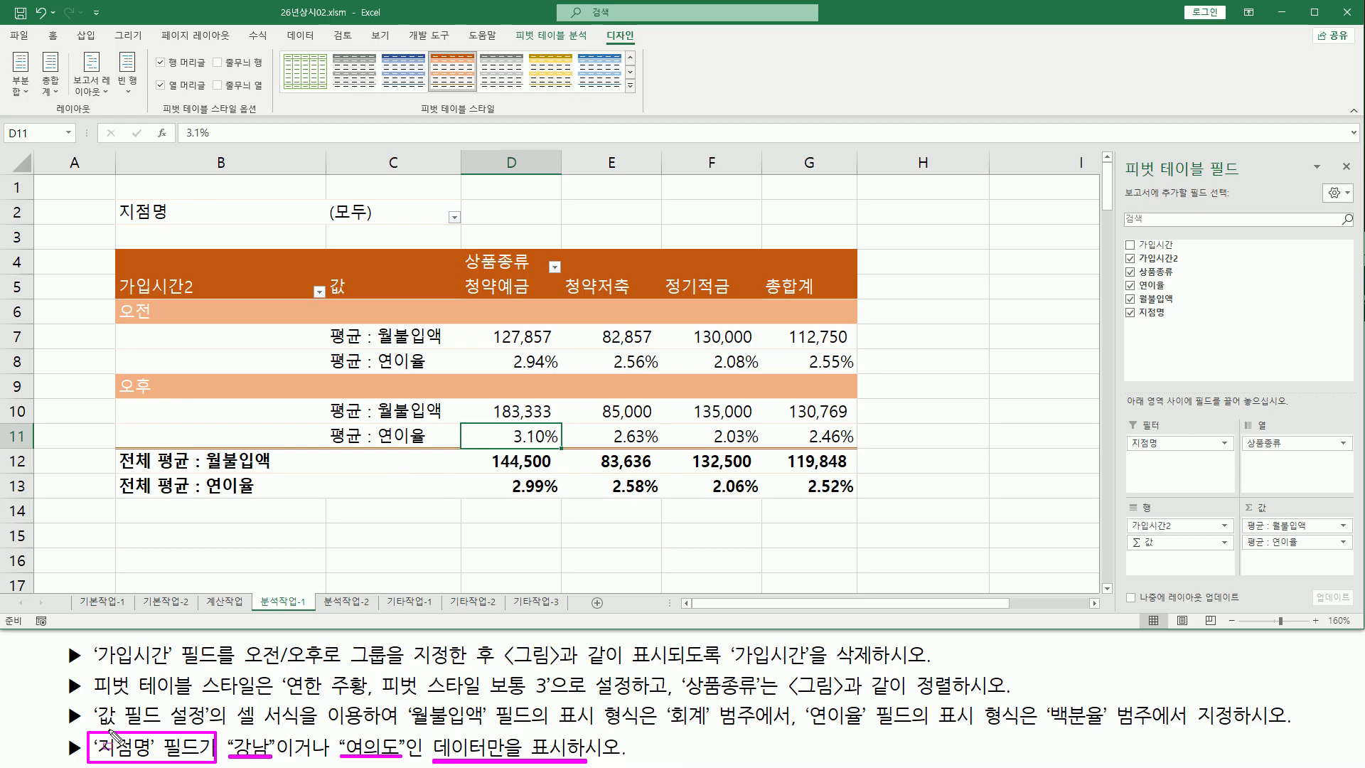
pyautogui.moveTo(117, 197)
pyautogui.mouseDown()
pyautogui.moveTo(423, 241)
pyautogui.moveTo(465, 232)
pyautogui.mouseUp()
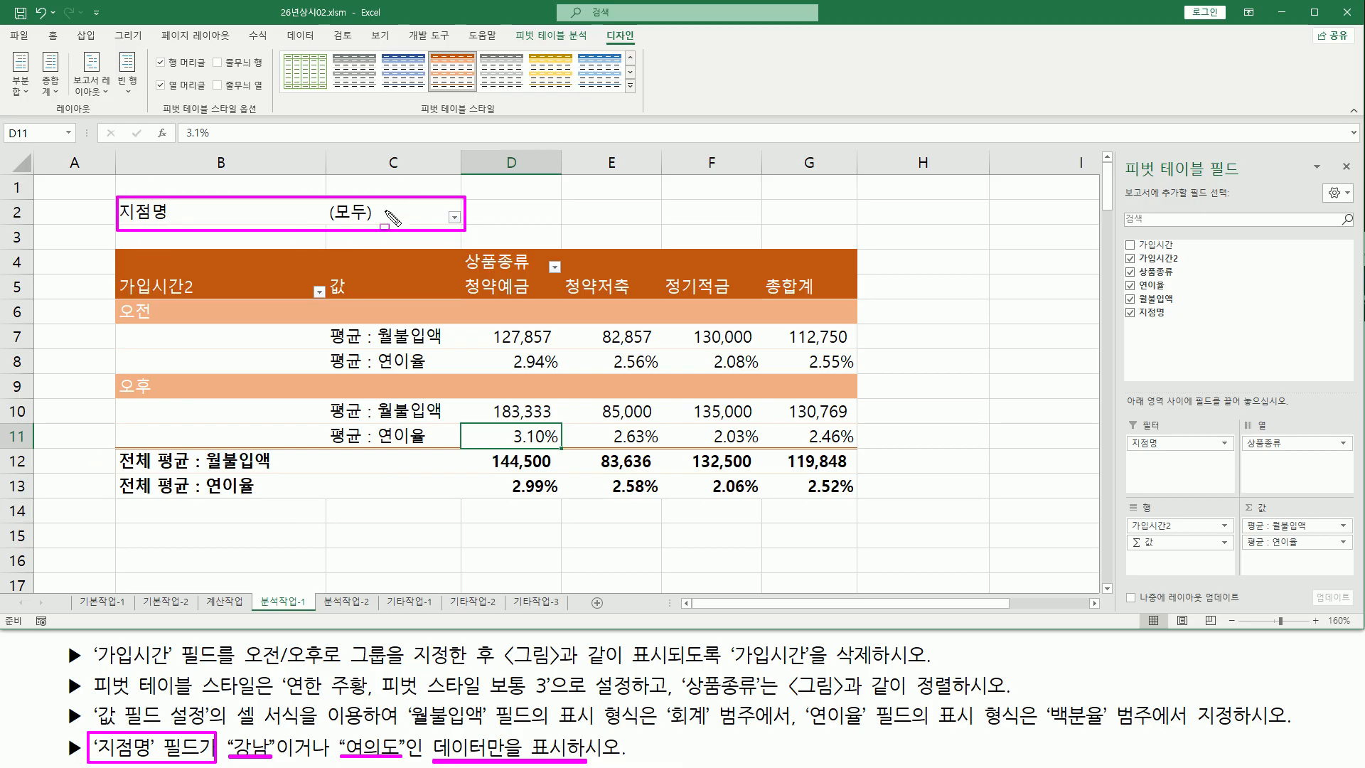
pyautogui.moveTo(330, 222); pyautogui.dragTo(370, 224)
pyautogui.moveTo(449, 211); pyautogui.dragTo(463, 228)
pyautogui.press('Escape')
# Filter the 지점명 report filter to show only 강남 and 여의도, allowing multiple item selection
pyautogui.click(453, 218)
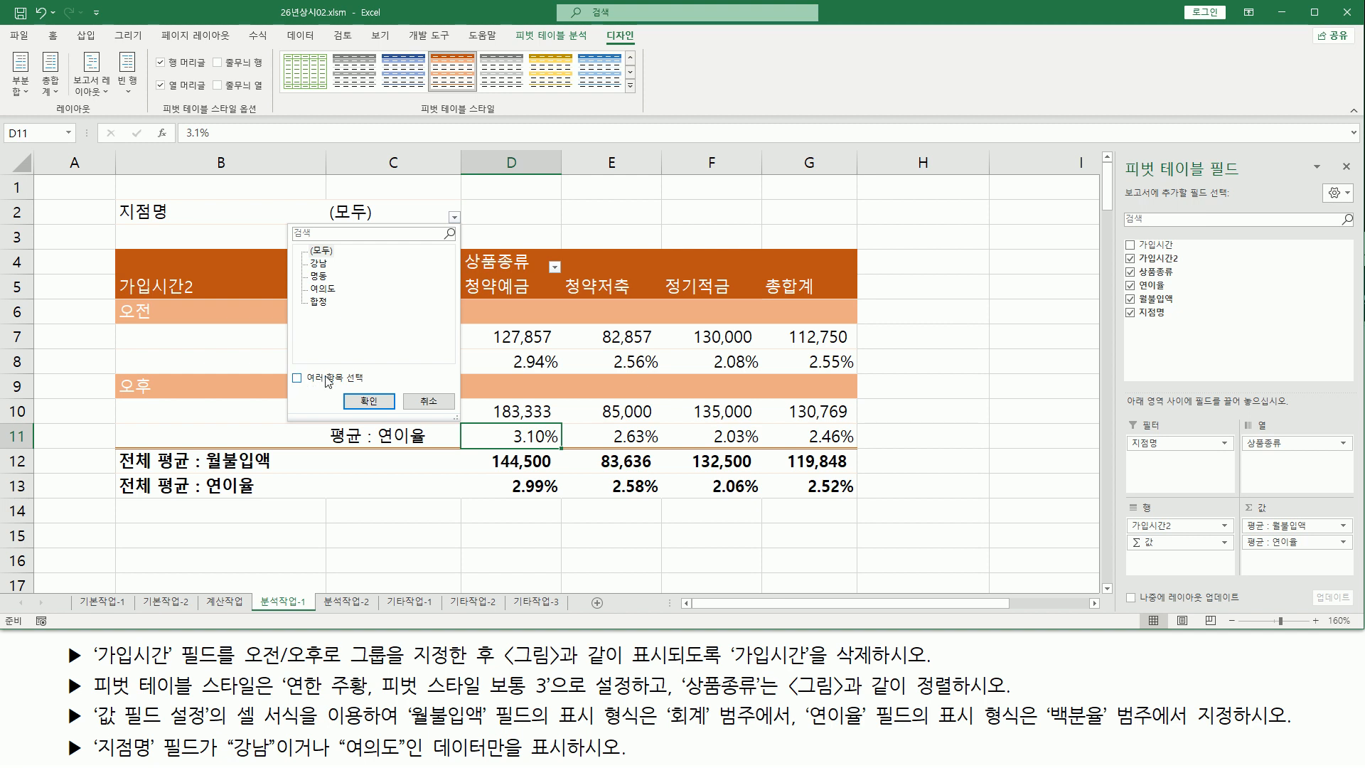
pyautogui.click(297, 378)
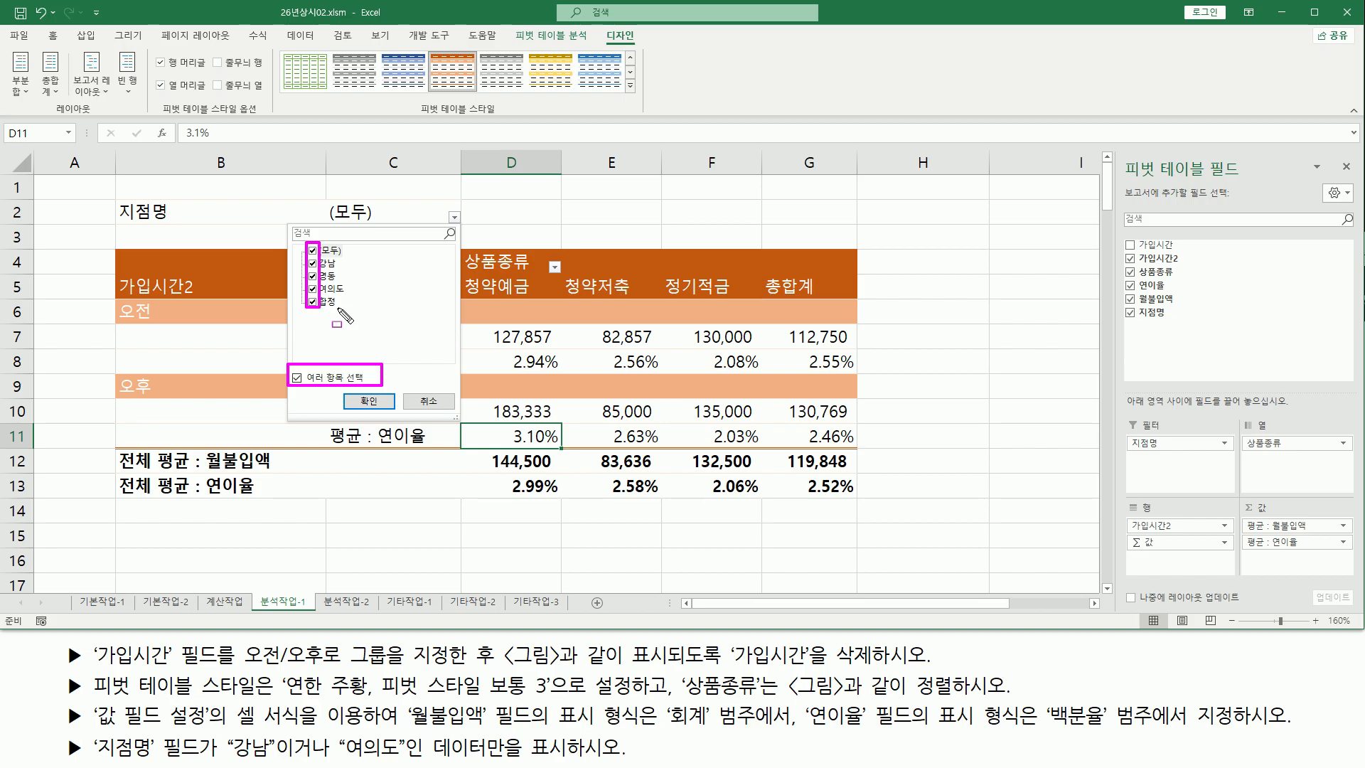
pyautogui.press('Escape')
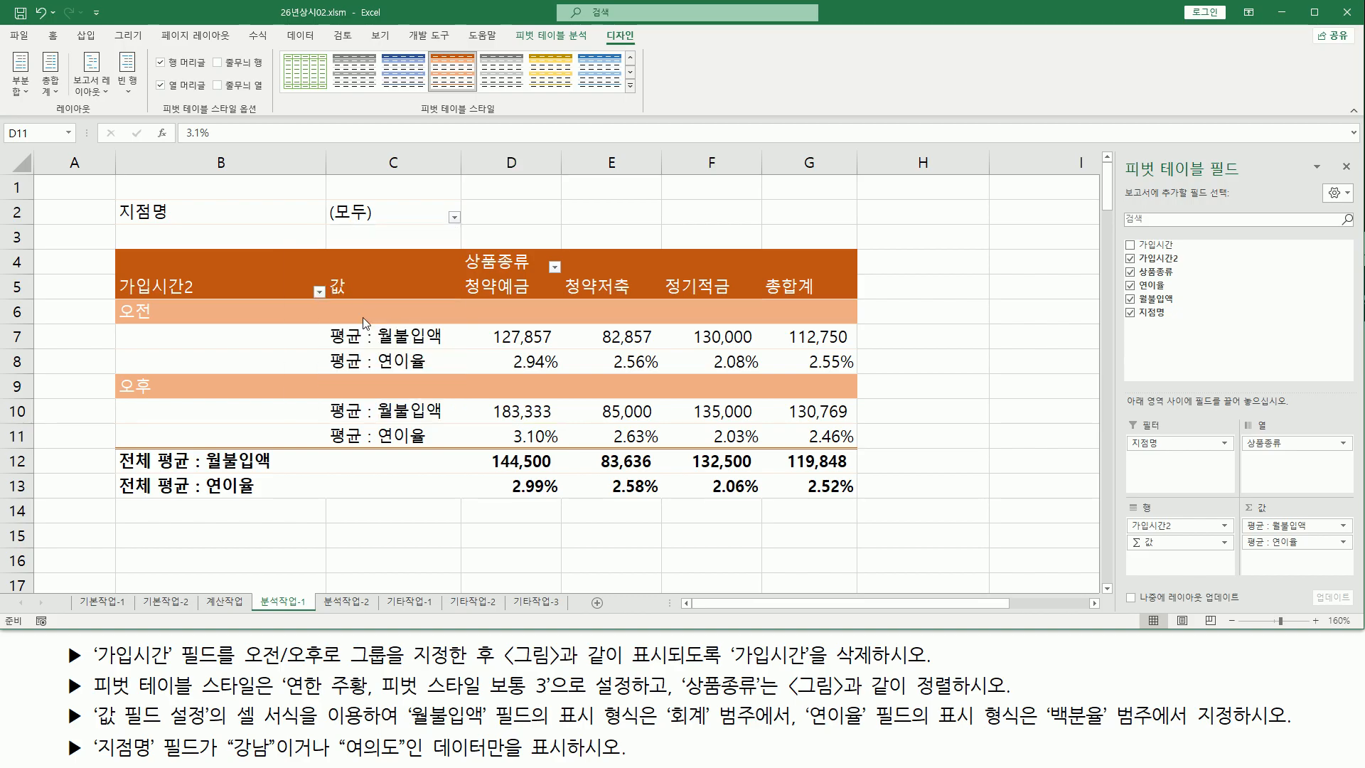
pyautogui.click(454, 218)
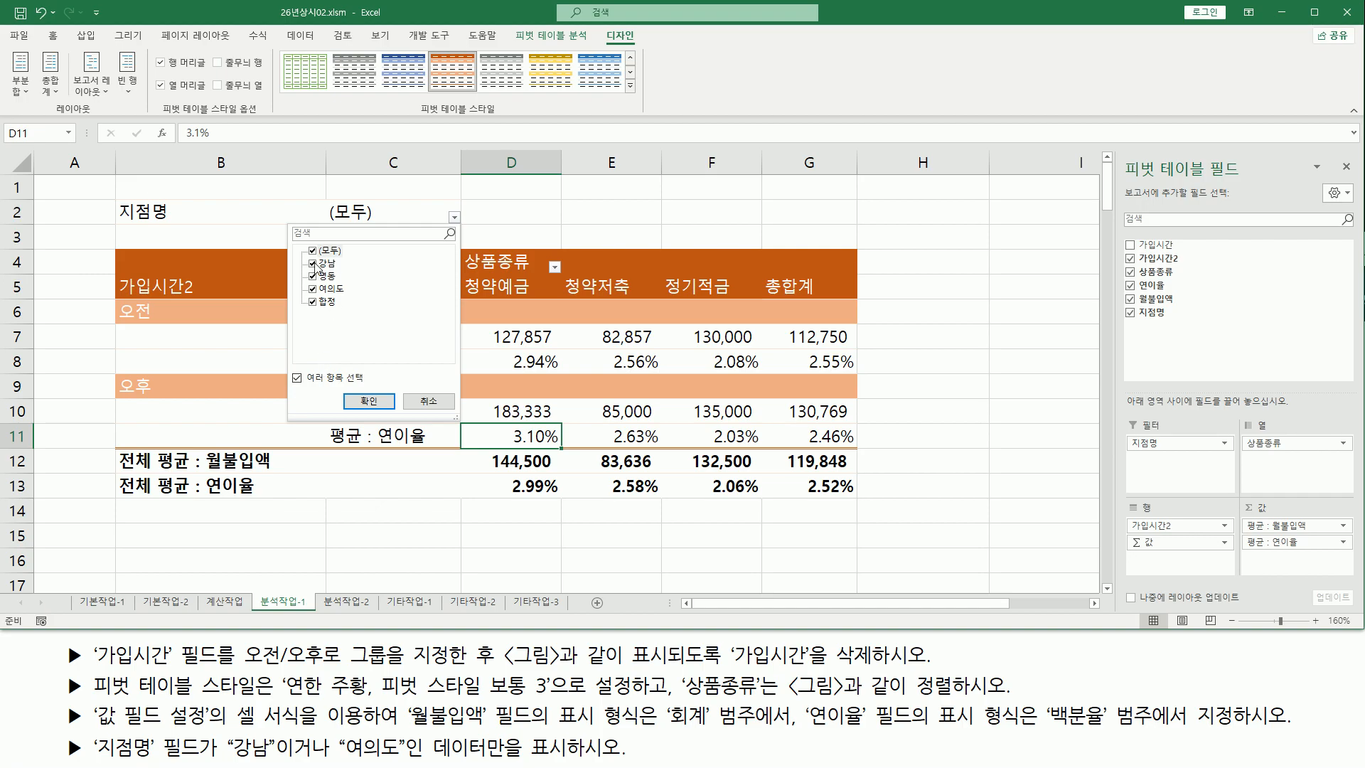
pyautogui.click(312, 278)
pyautogui.click(313, 302)
pyautogui.click(369, 402)
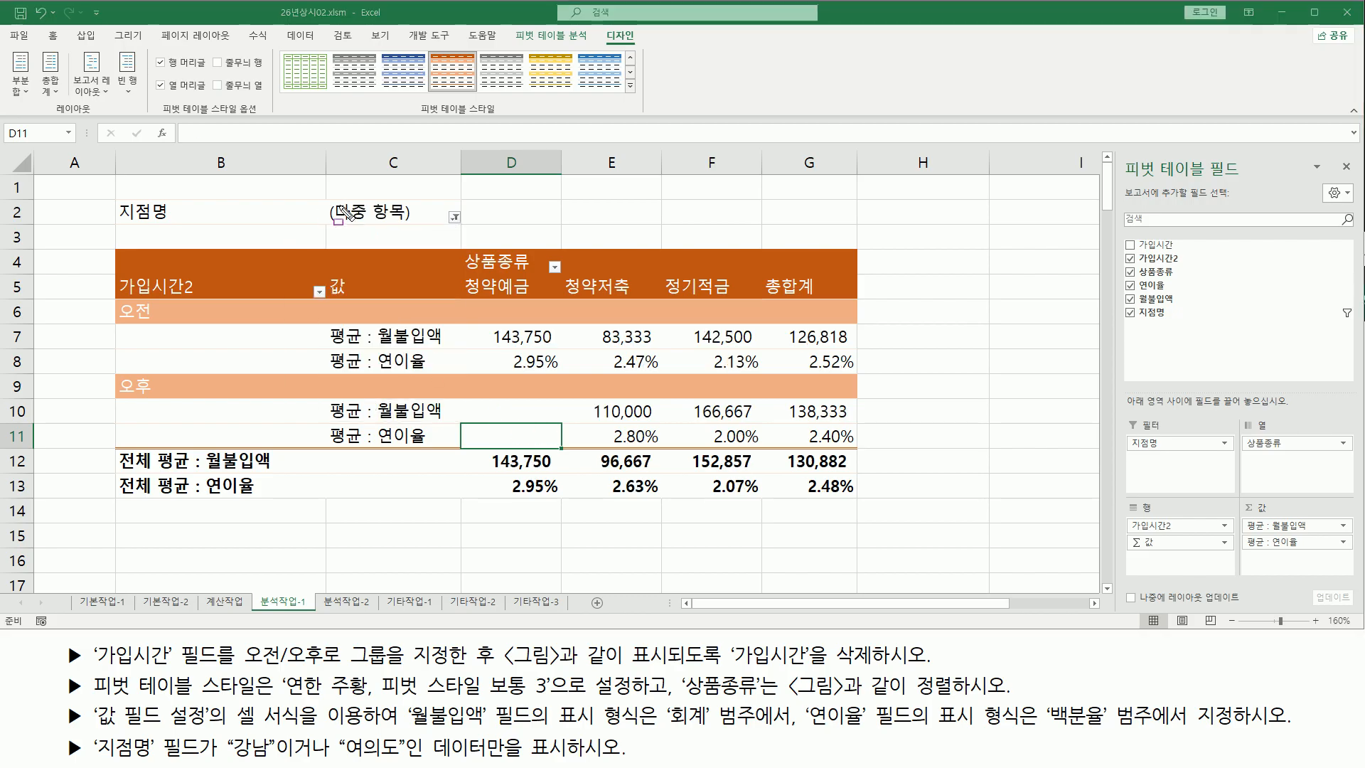
# Compare the filtered pivot table's filter, row, column and value areas with the task instructions
pyautogui.moveTo(225, 759); pyautogui.dragTo(421, 759)
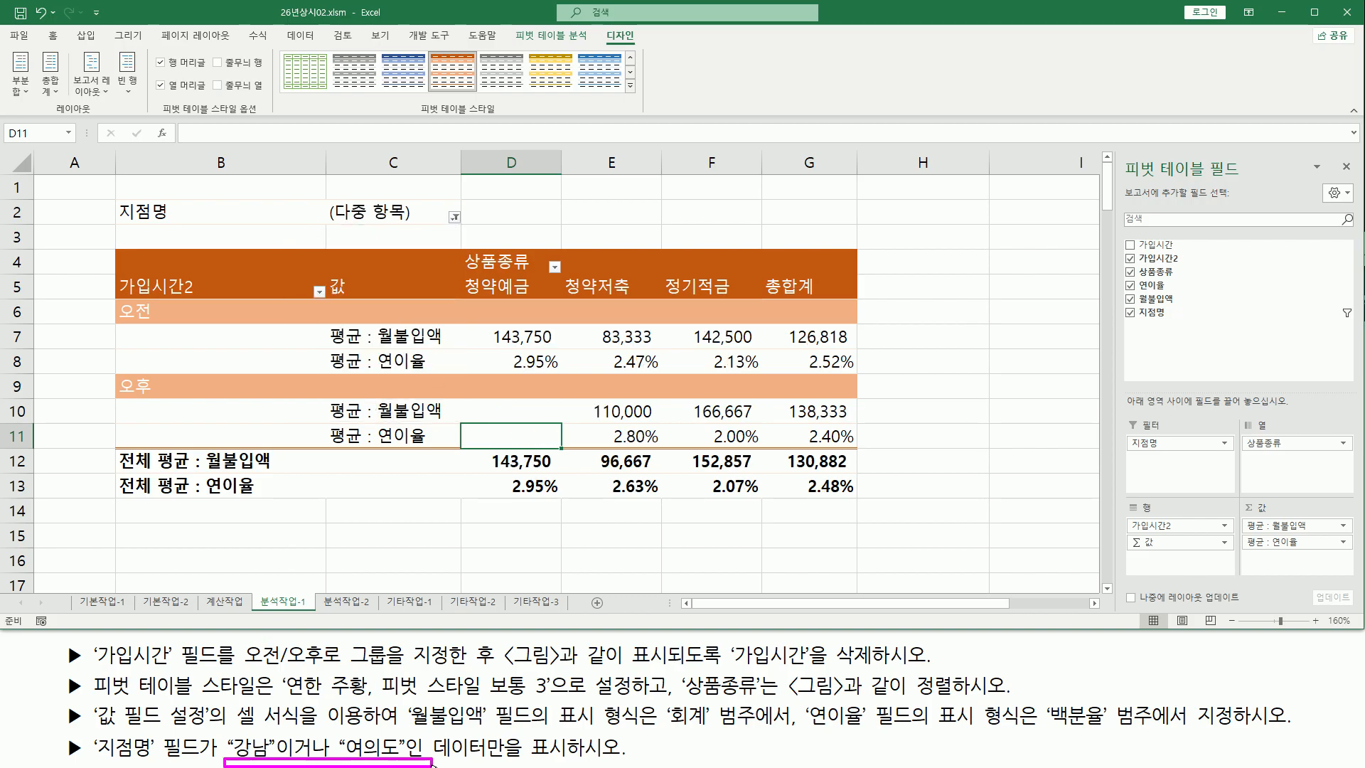
pyautogui.moveTo(315, 199); pyautogui.dragTo(466, 227)
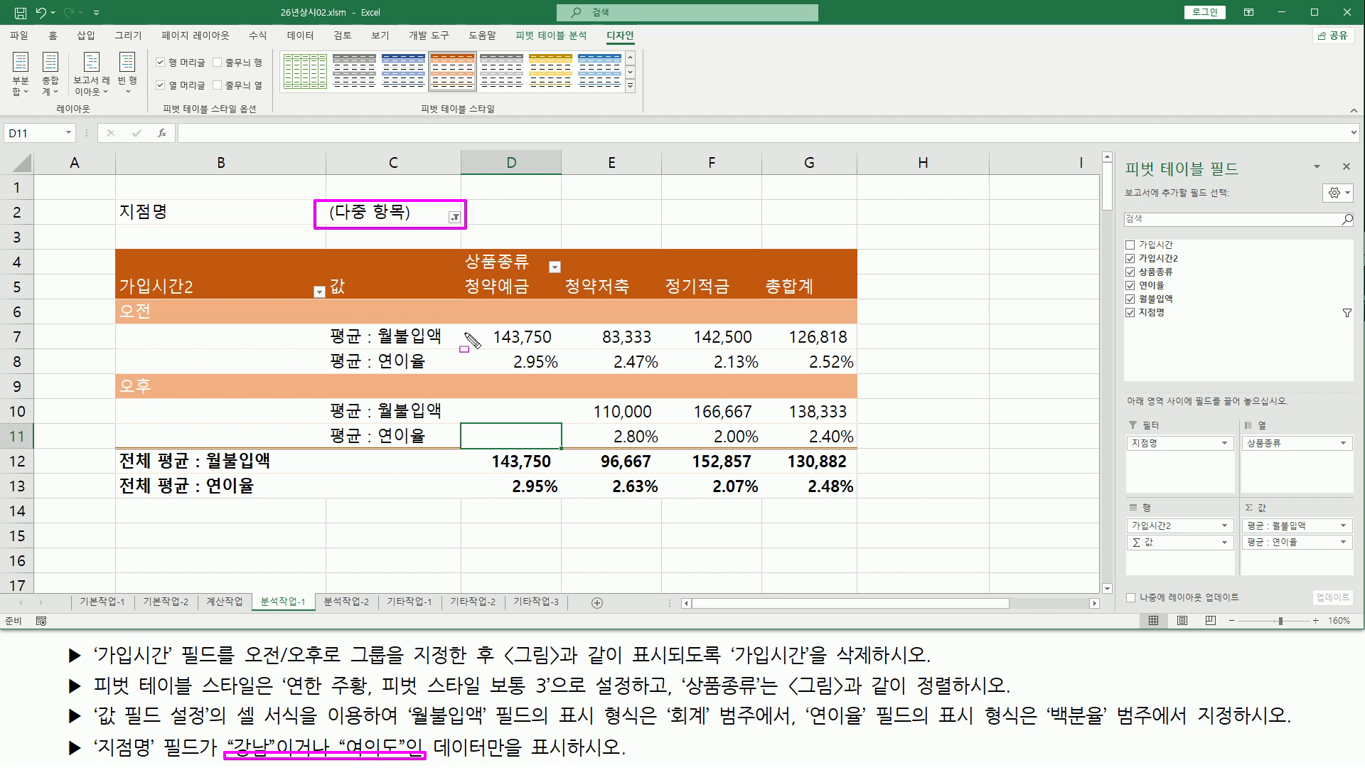
pyautogui.moveTo(113, 236); pyautogui.dragTo(887, 519)
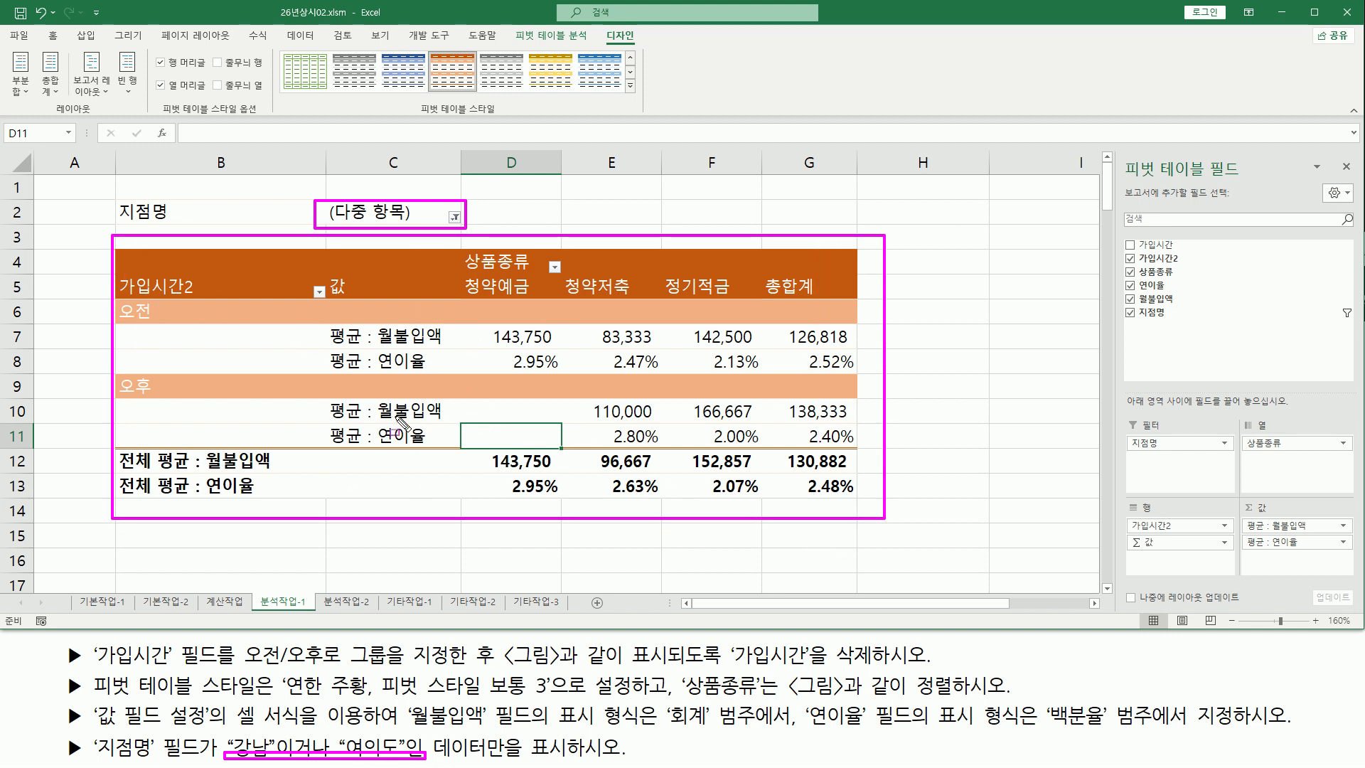
pyautogui.press('Escape')
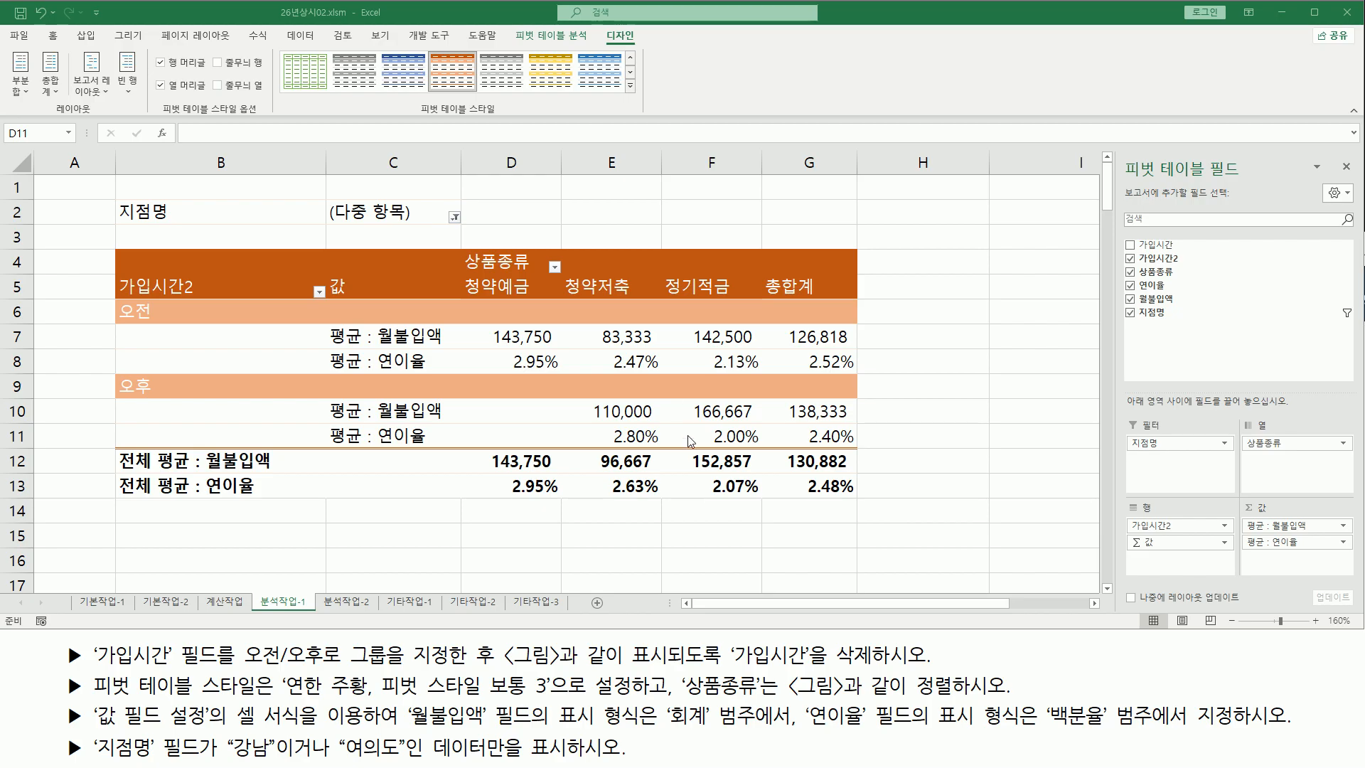
pyautogui.hotkey('ctrl', '2')
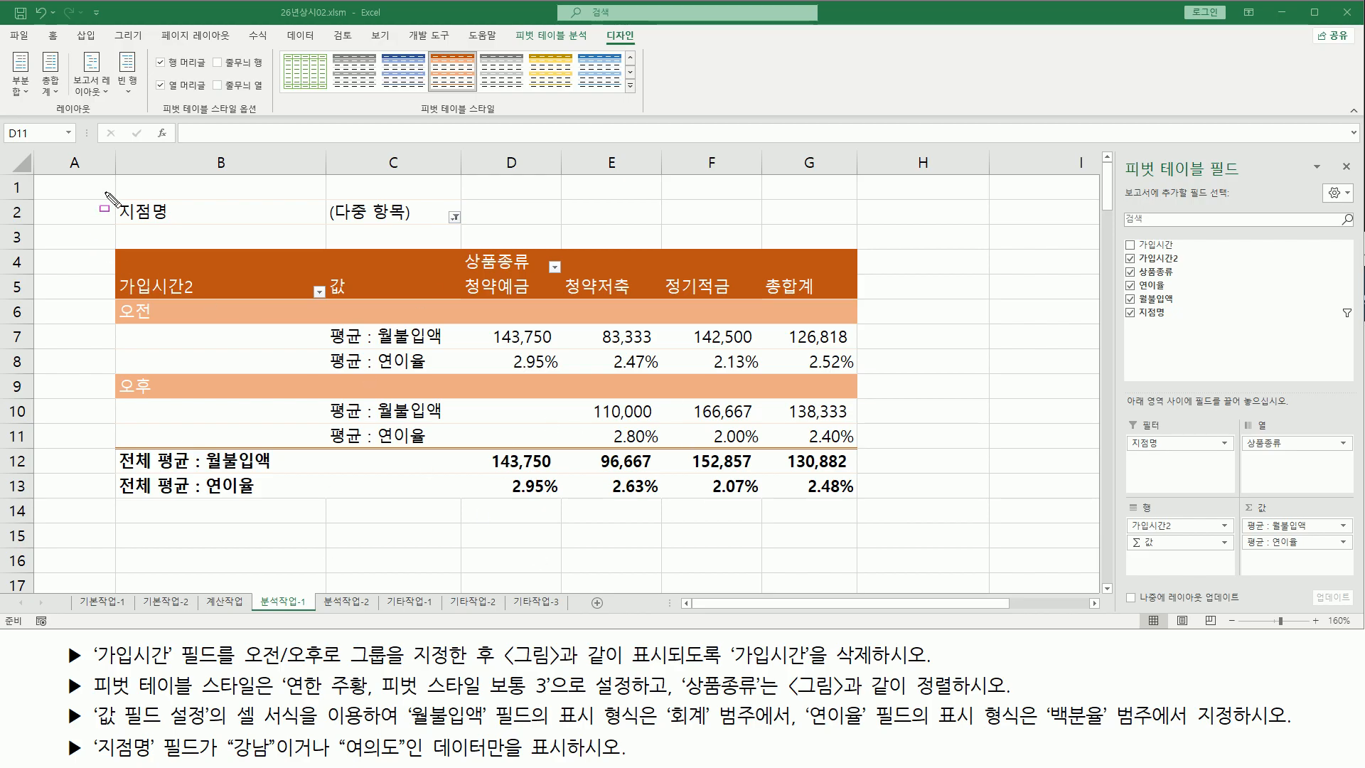
pyautogui.moveTo(105, 192); pyautogui.dragTo(425, 445)
pyautogui.moveTo(551, 446); pyautogui.dragTo(876, 515)
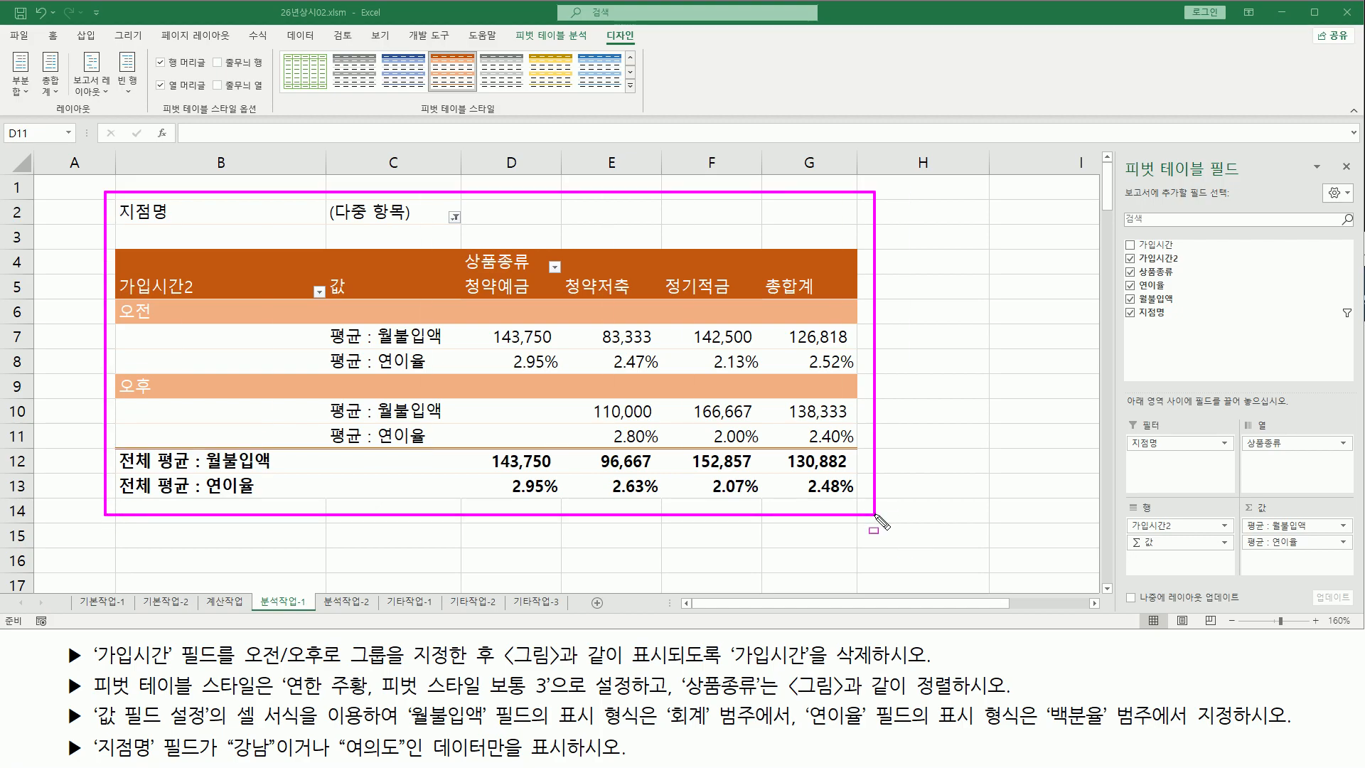
pyautogui.press('Escape')
pyautogui.moveTo(116, 195)
pyautogui.mouseDown()
pyautogui.moveTo(396, 236)
pyautogui.moveTo(461, 229)
pyautogui.mouseUp()
pyautogui.moveTo(327, 226); pyautogui.dragTo(436, 226)
pyautogui.moveTo(112, 270)
pyautogui.mouseDown()
pyautogui.moveTo(229, 317)
pyautogui.moveTo(206, 327)
pyautogui.moveTo(214, 471)
pyautogui.moveTo(286, 472)
pyautogui.moveTo(206, 501)
pyautogui.moveTo(297, 500)
pyautogui.mouseUp()
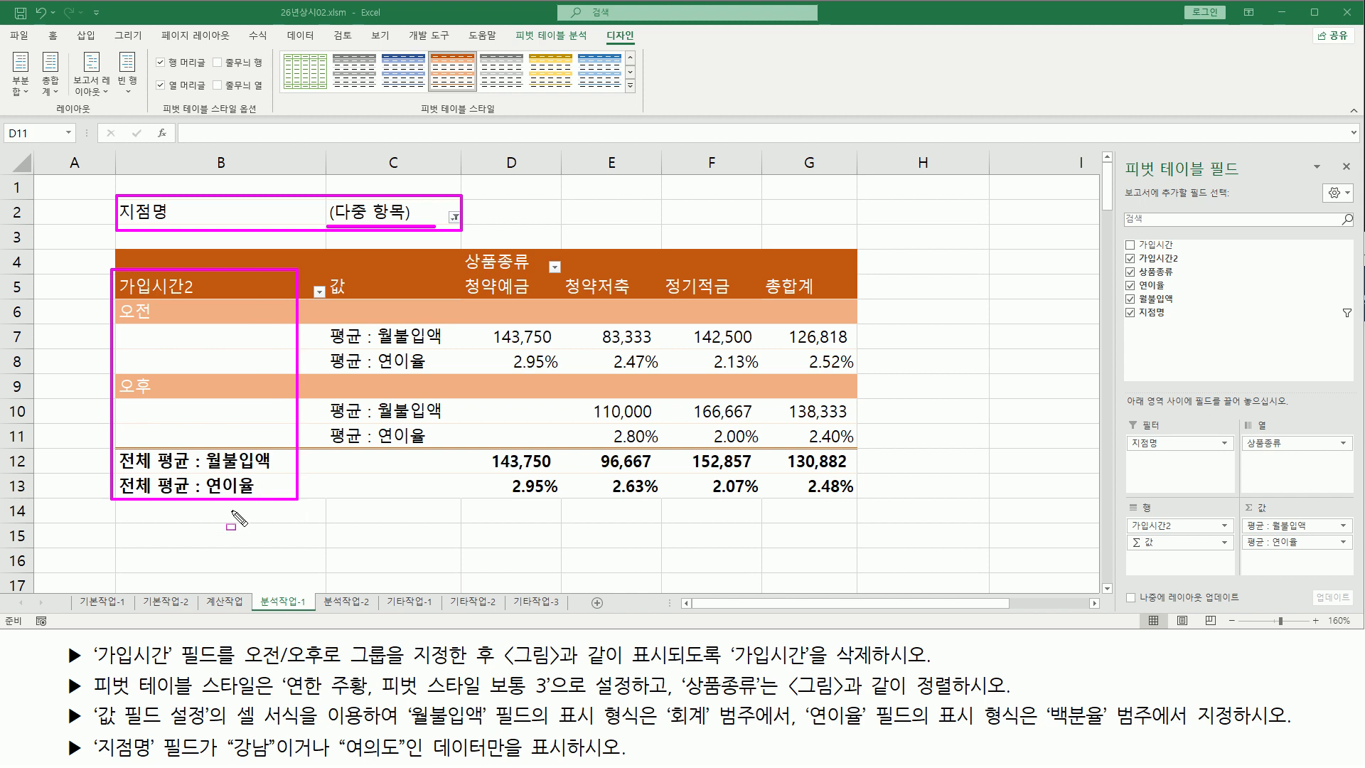
pyautogui.moveTo(308, 249); pyautogui.dragTo(861, 304)
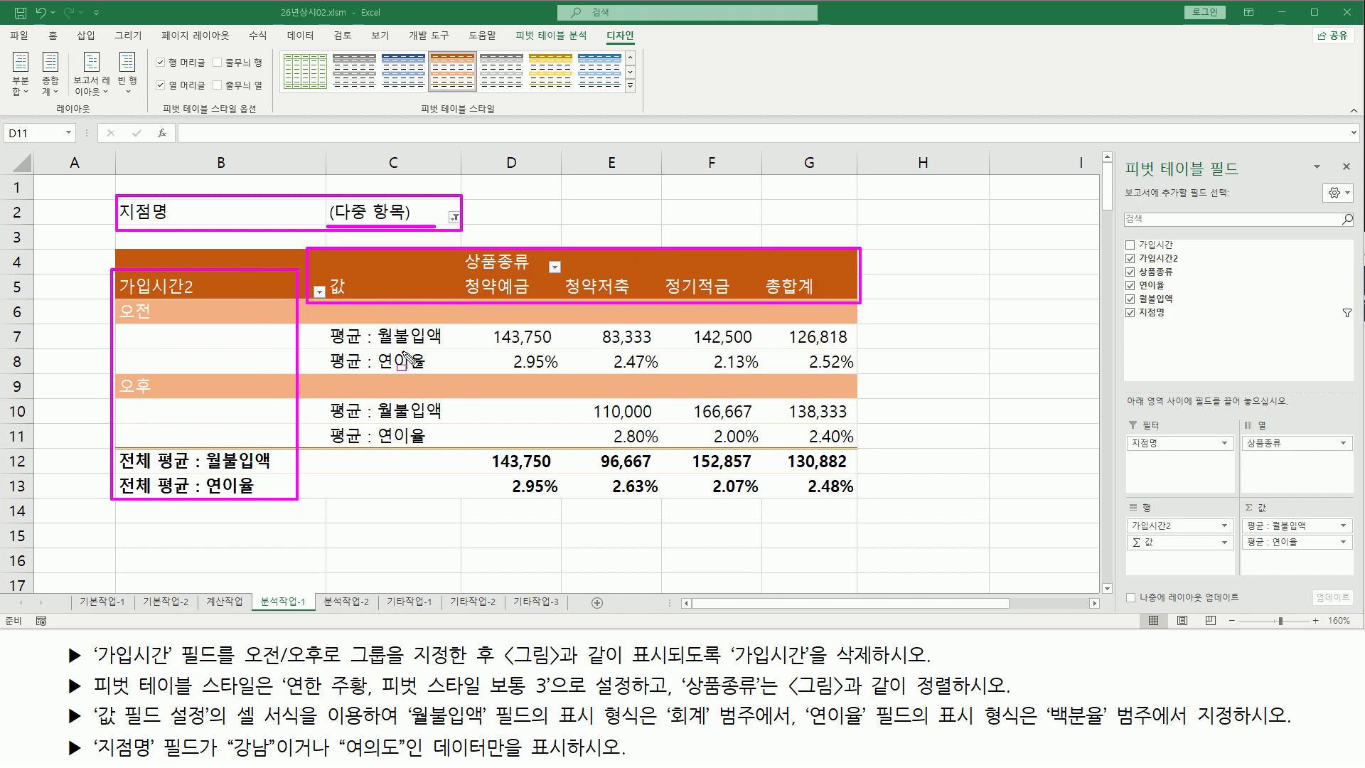
pyautogui.moveTo(317, 315)
pyautogui.mouseDown()
pyautogui.moveTo(322, 409)
pyautogui.moveTo(459, 457)
pyautogui.mouseUp()
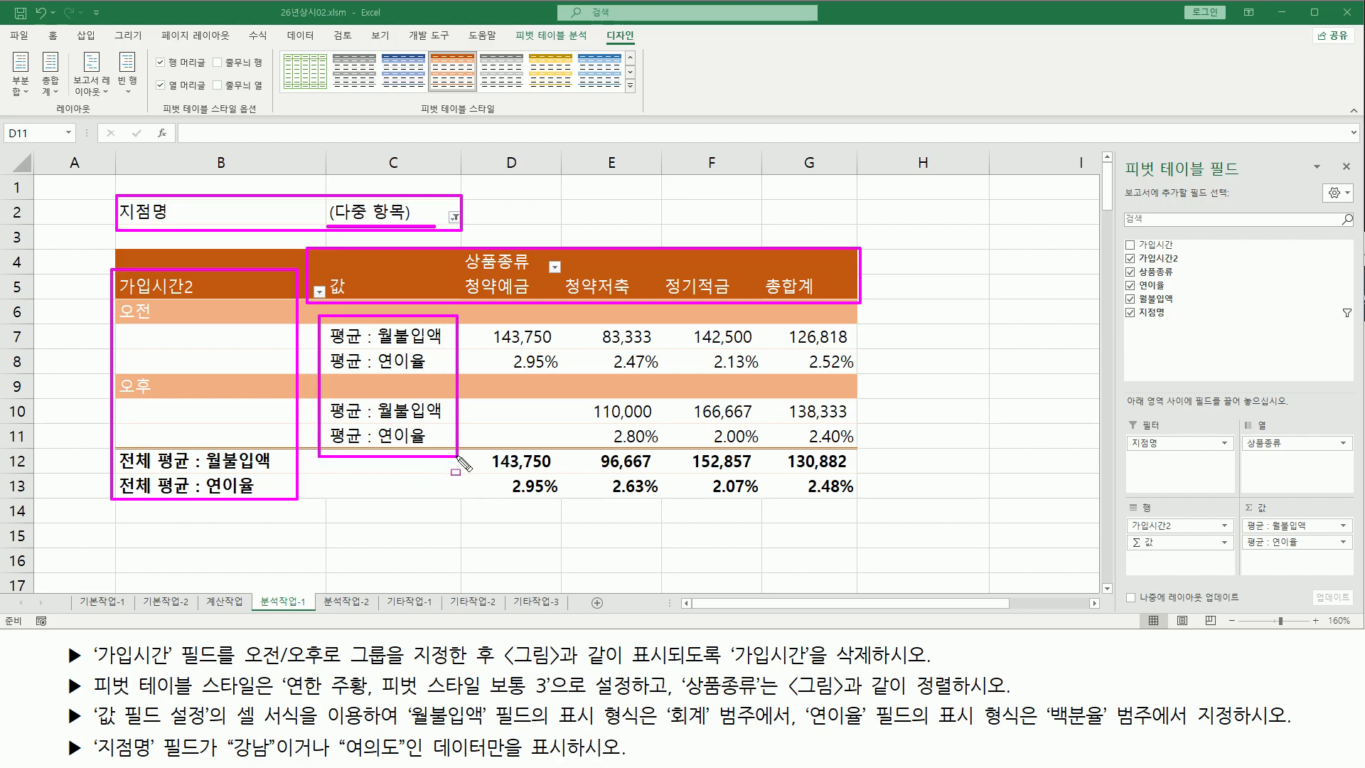
pyautogui.moveTo(480, 322); pyautogui.dragTo(872, 505)
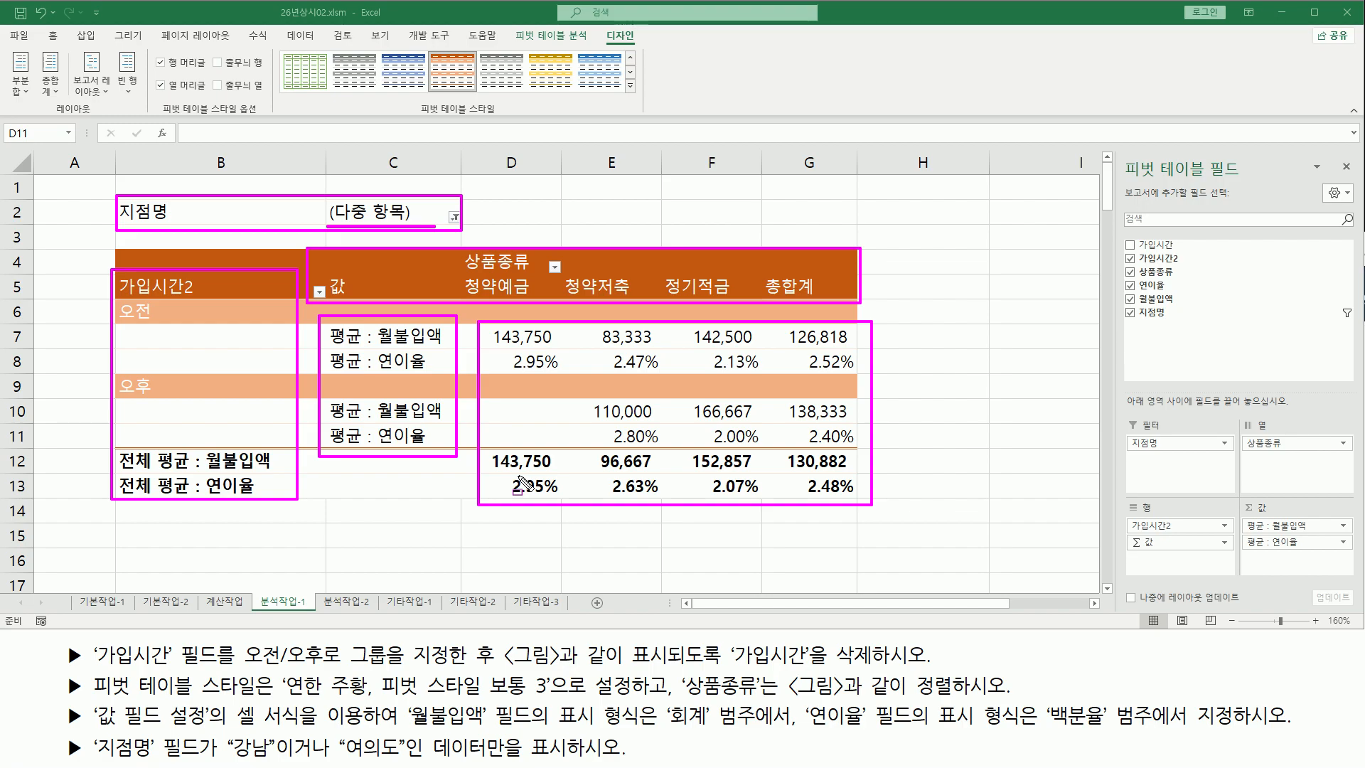
pyautogui.press('Escape')
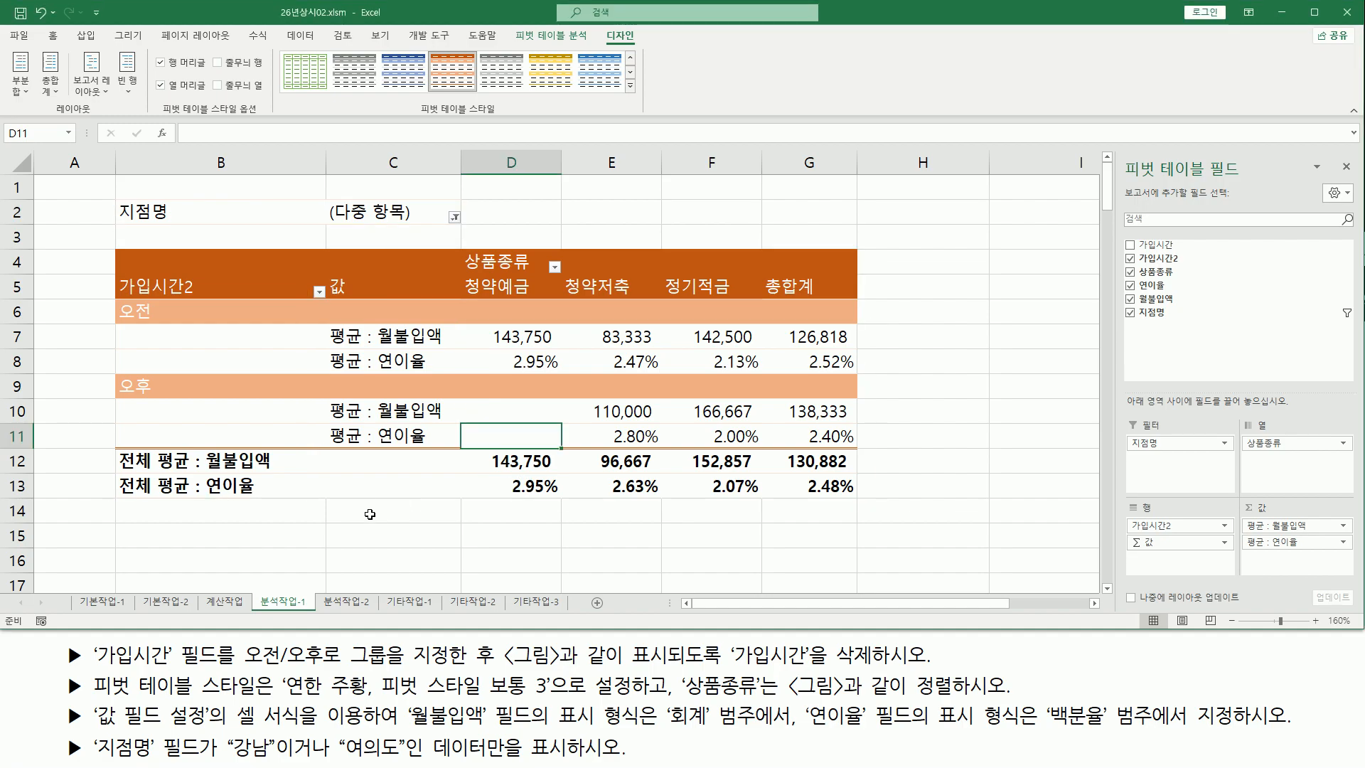
# Switch to the 분석작업-2 sheet and read the data validation task for the 고객코드 range B4:B21
pyautogui.click(360, 512)
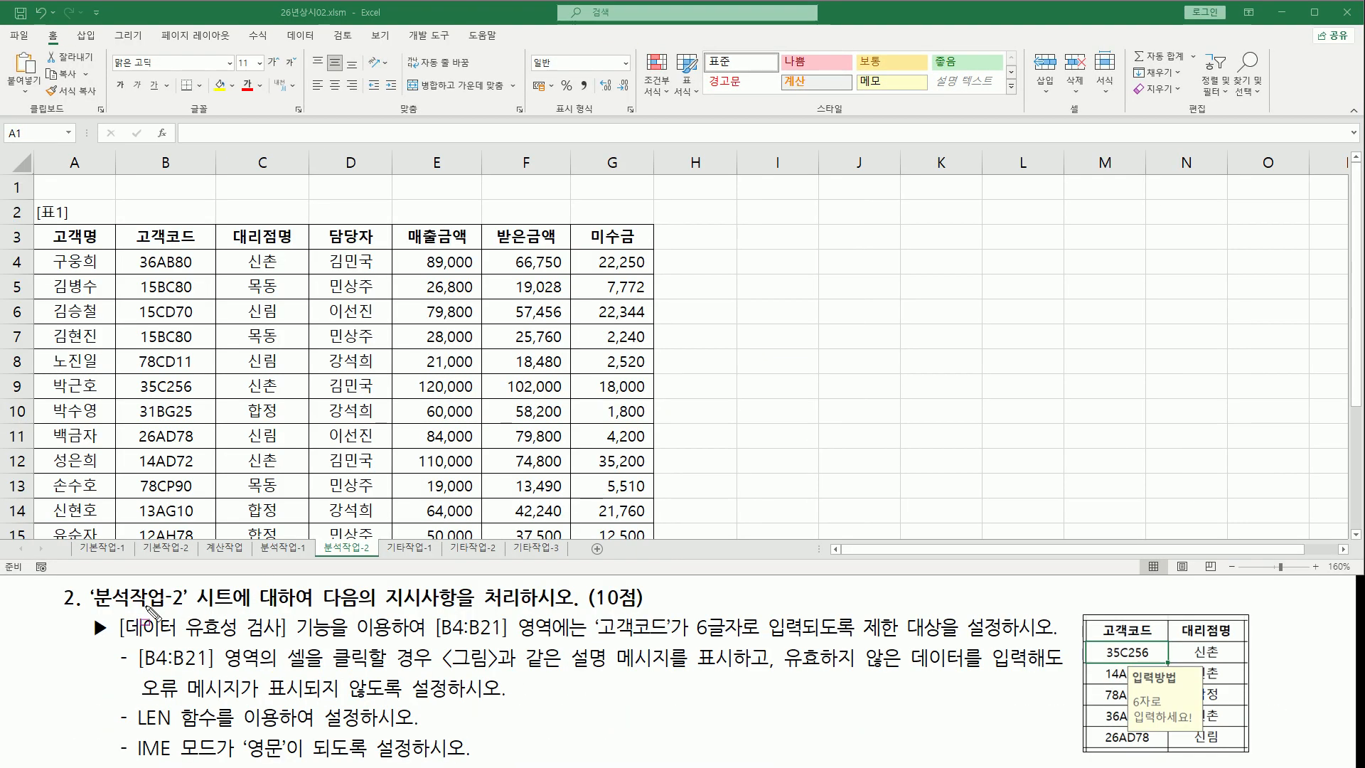
pyautogui.moveTo(89, 610); pyautogui.dragTo(186, 610)
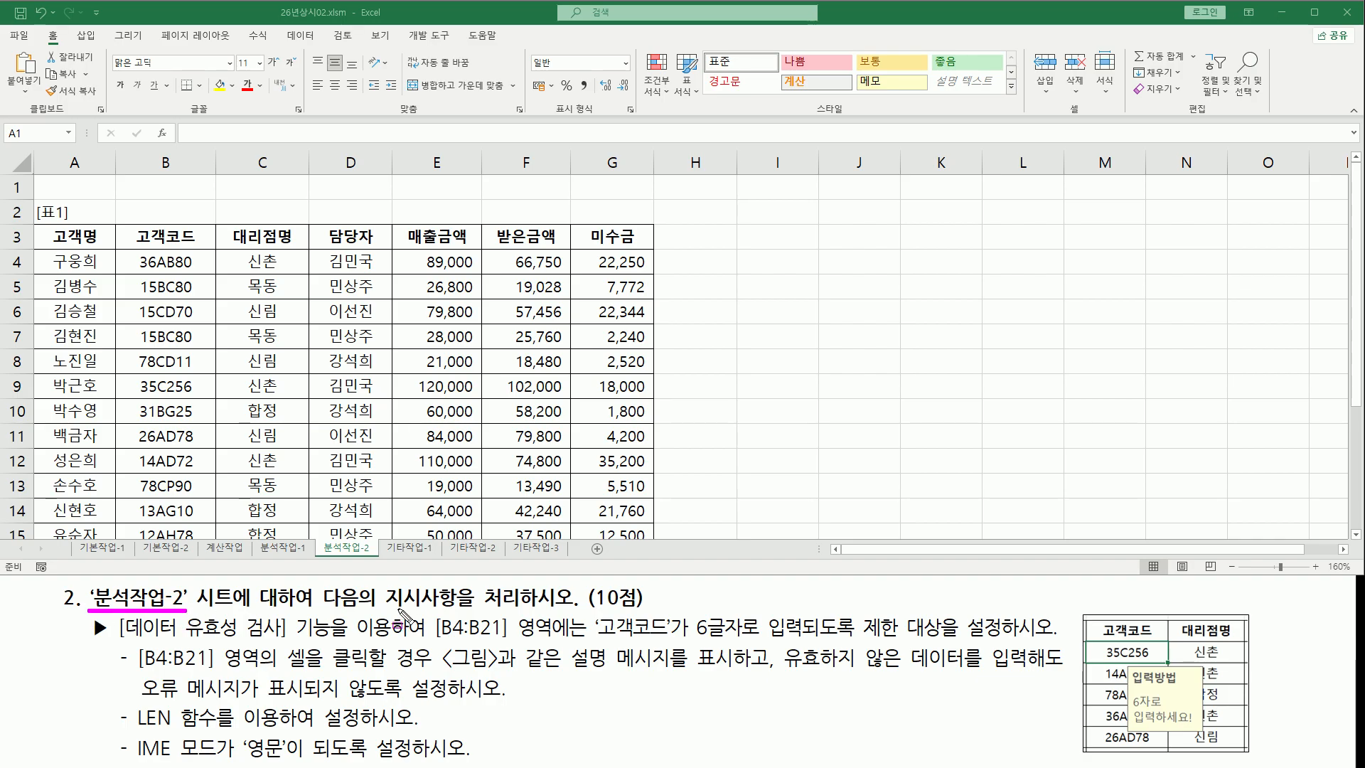
pyautogui.moveTo(383, 609); pyautogui.dragTo(575, 610)
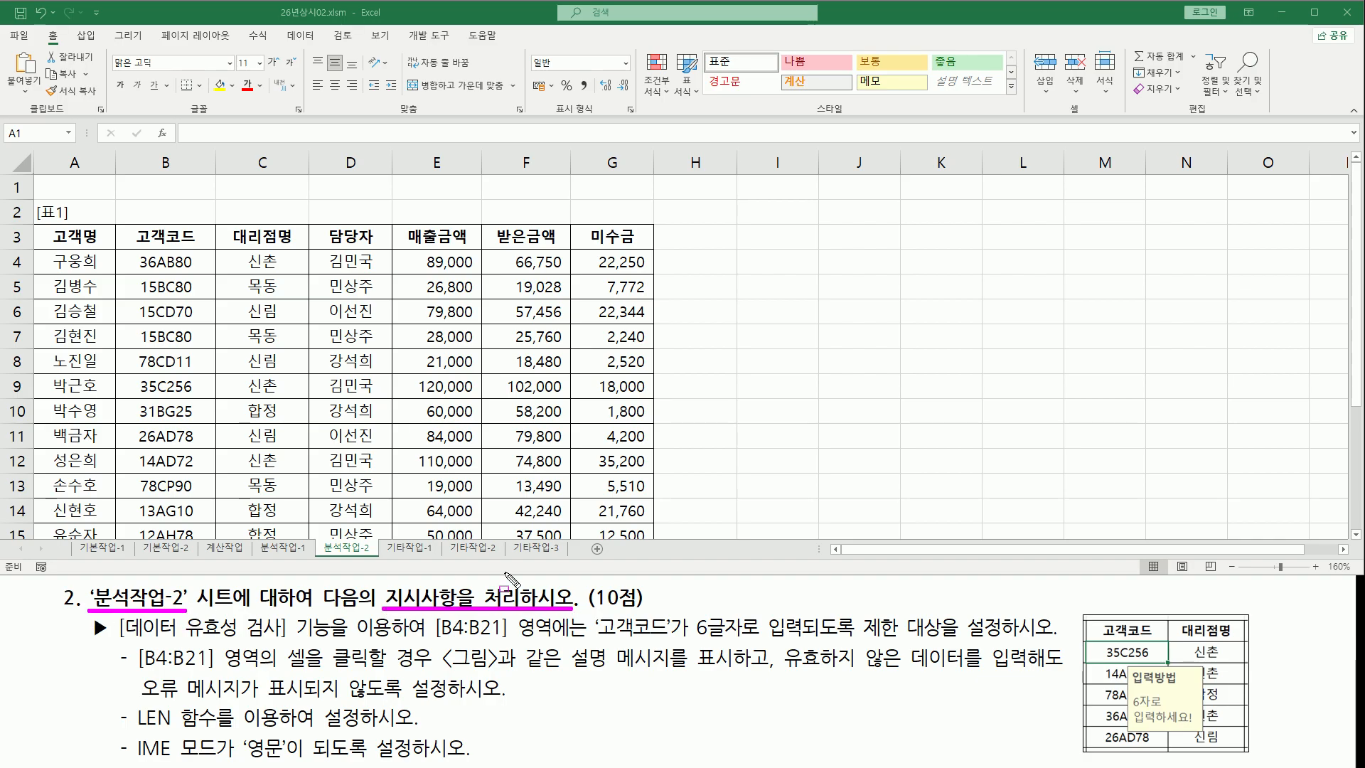
pyautogui.moveTo(315, 538); pyautogui.dragTo(377, 561)
pyautogui.press('Escape')
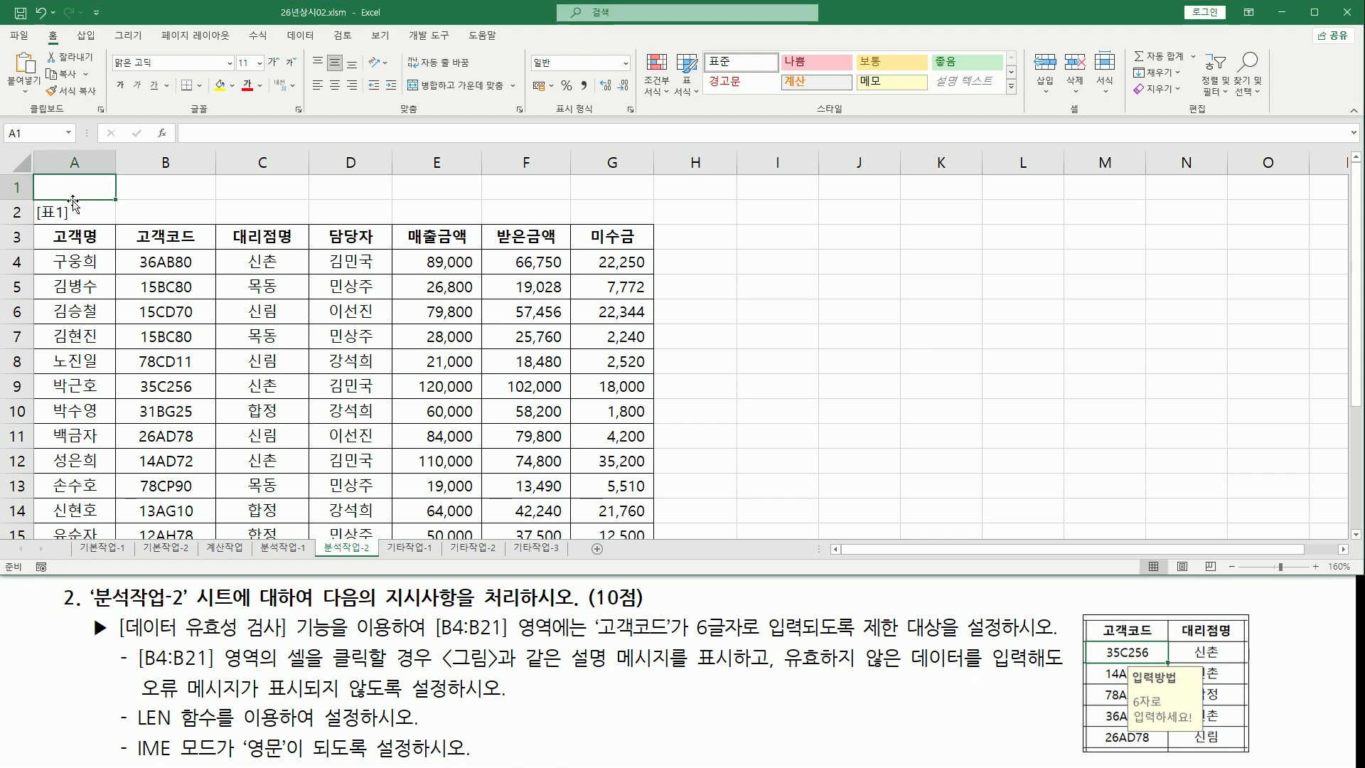
pyautogui.moveTo(31, 204); pyautogui.dragTo(67, 223)
pyautogui.press('Escape')
pyautogui.scroll(-2, 198, 310)
pyautogui.scroll(-4, 198, 310)
pyautogui.scroll(6, 197, 309)
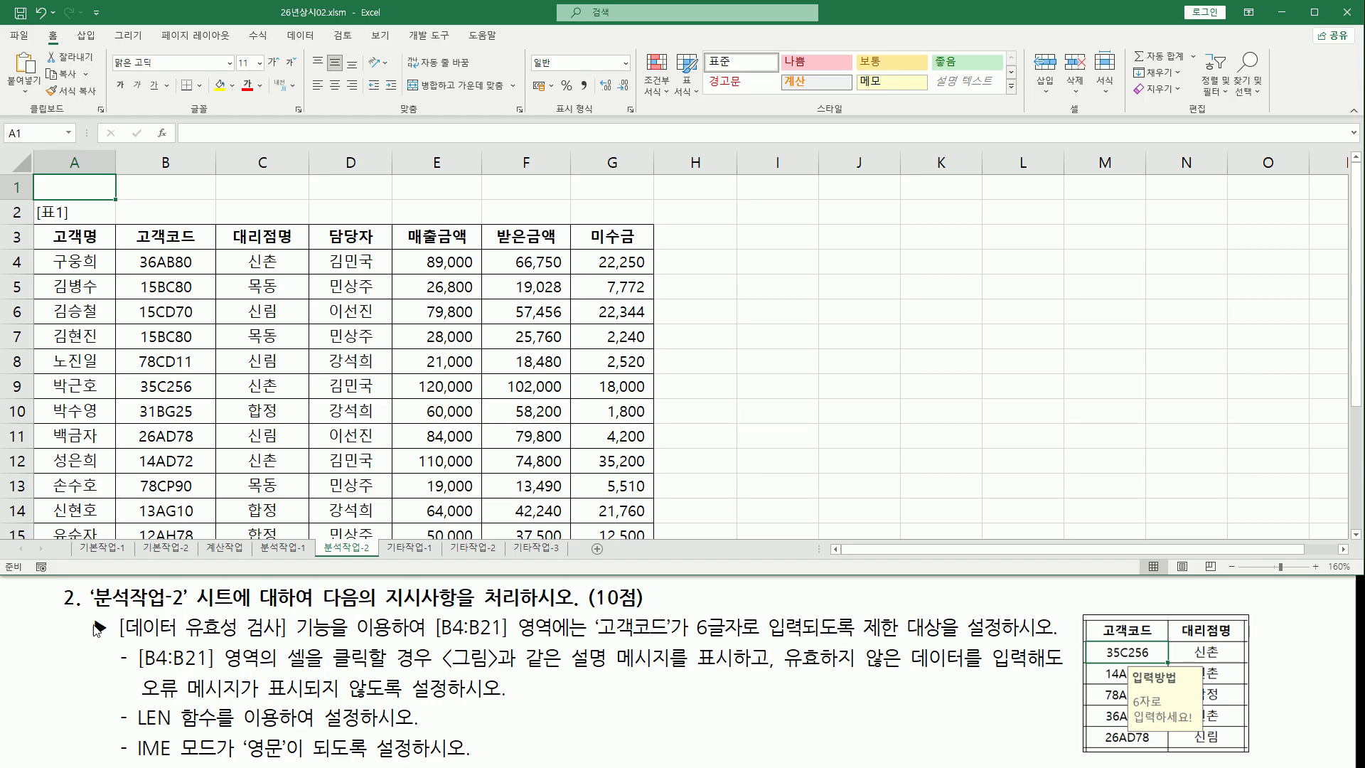
pyautogui.moveTo(87, 613)
pyautogui.mouseDown()
pyautogui.moveTo(110, 645)
pyautogui.moveTo(281, 638)
pyautogui.mouseUp()
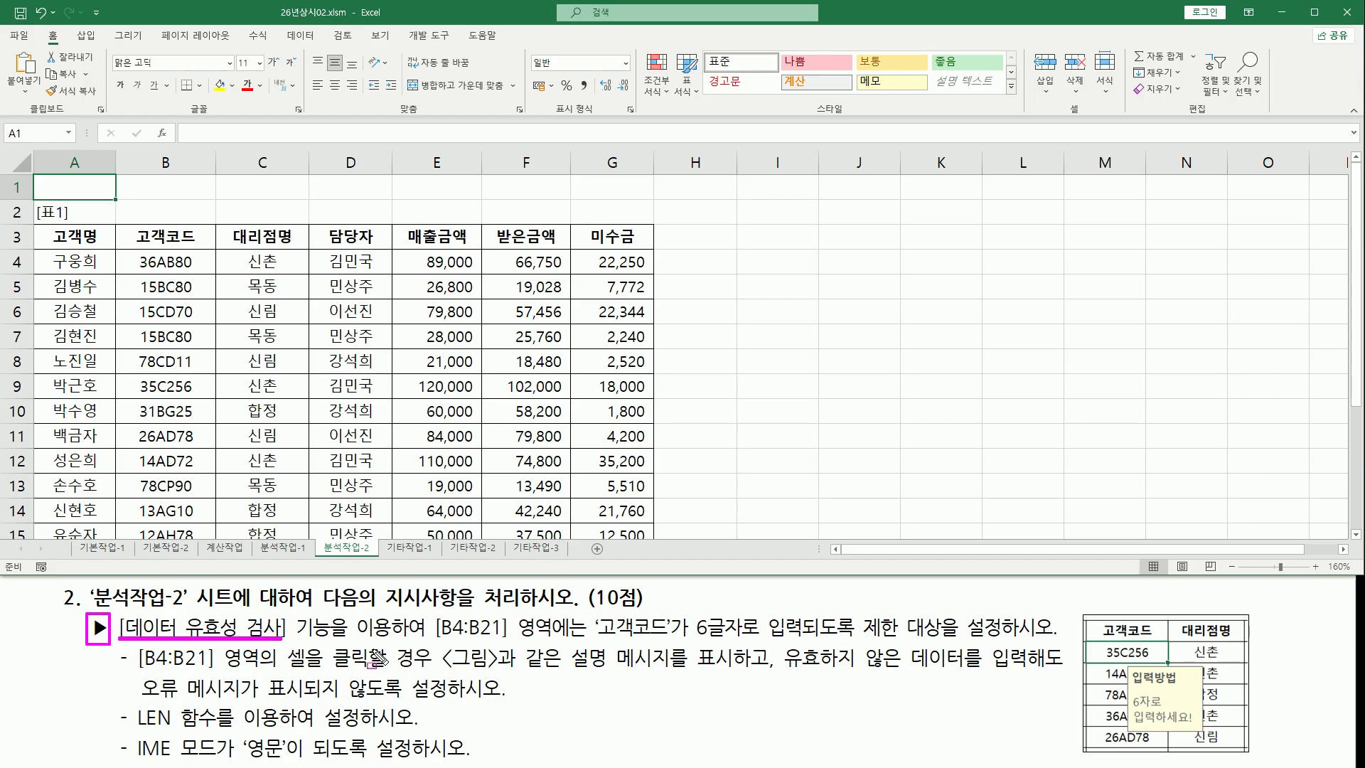
pyautogui.moveTo(429, 638); pyautogui.dragTo(588, 639)
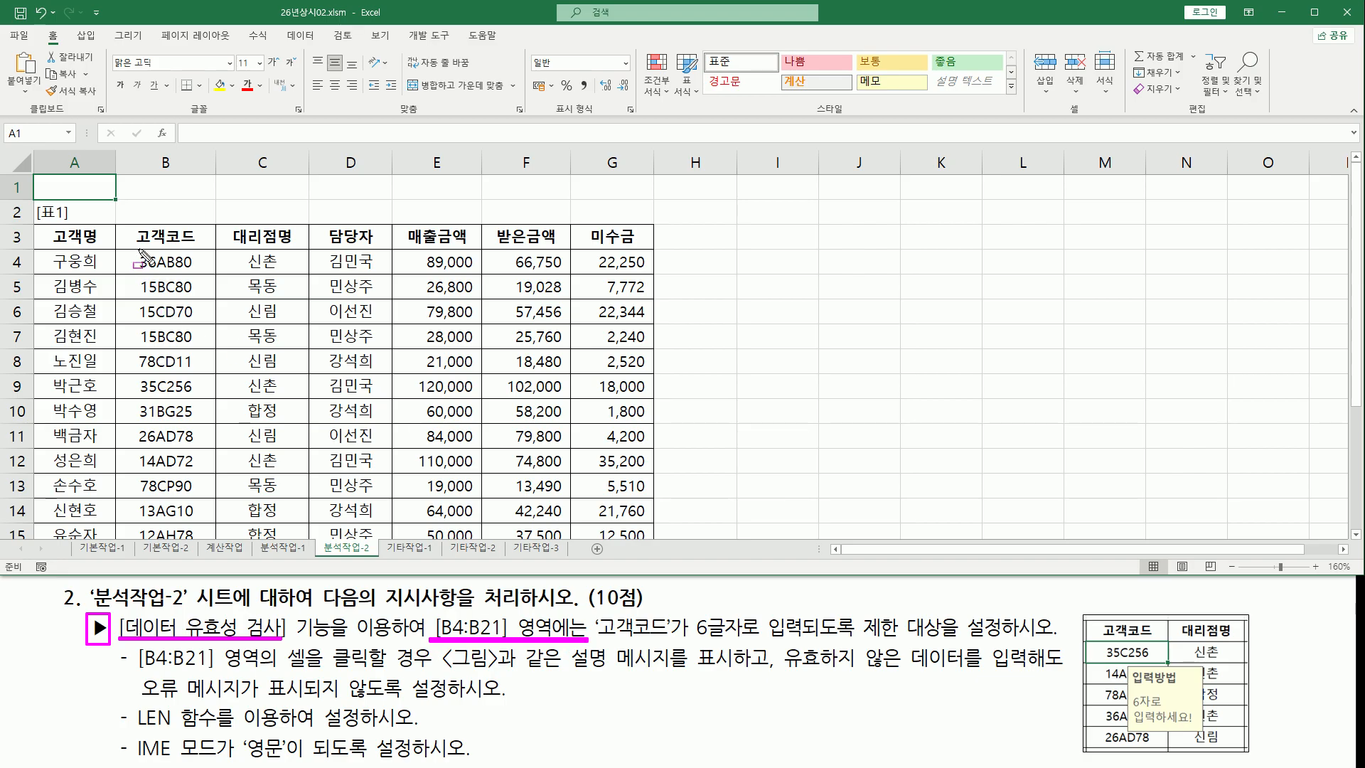
pyautogui.moveTo(117, 250)
pyautogui.mouseDown()
pyautogui.moveTo(213, 306)
pyautogui.moveTo(215, 547)
pyautogui.mouseUp()
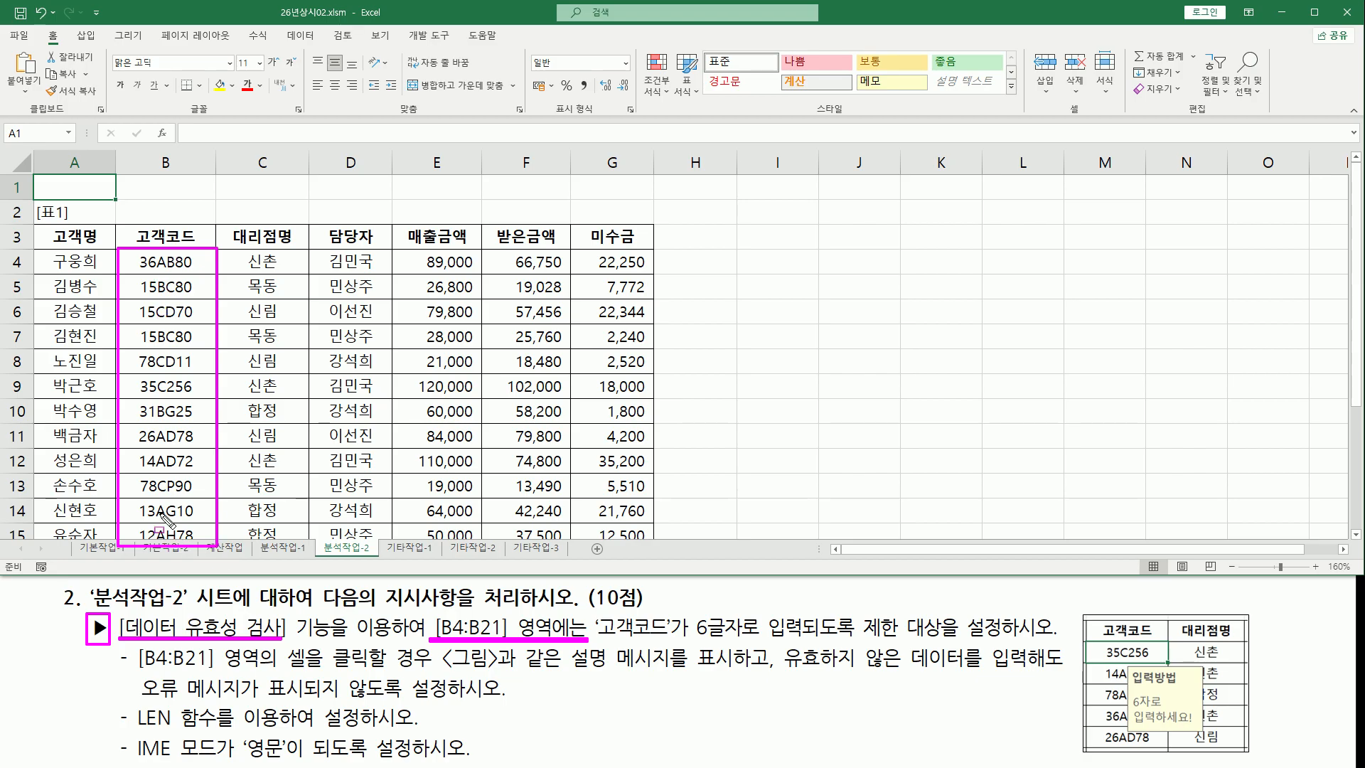
pyautogui.moveTo(592, 612)
pyautogui.mouseDown()
pyautogui.moveTo(709, 635)
pyautogui.moveTo(1047, 641)
pyautogui.mouseUp()
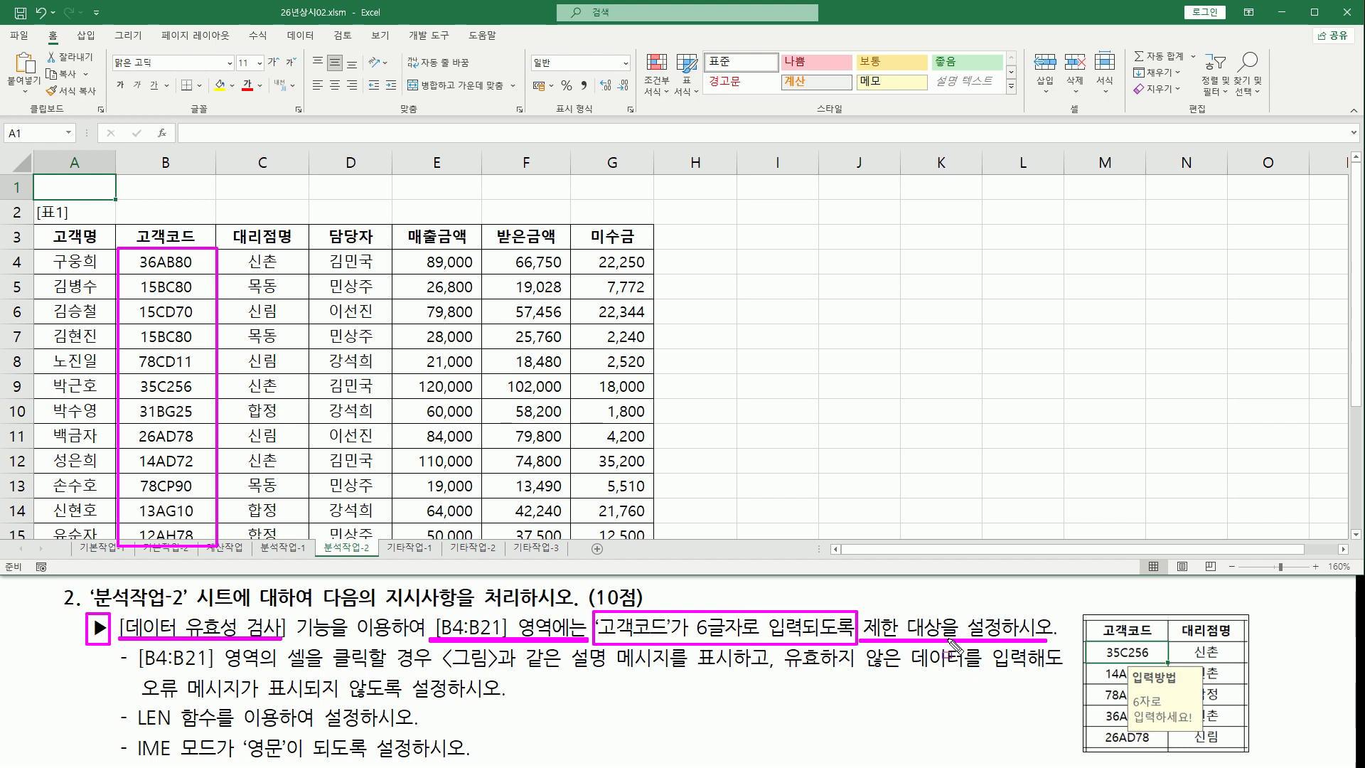
pyautogui.press('Escape')
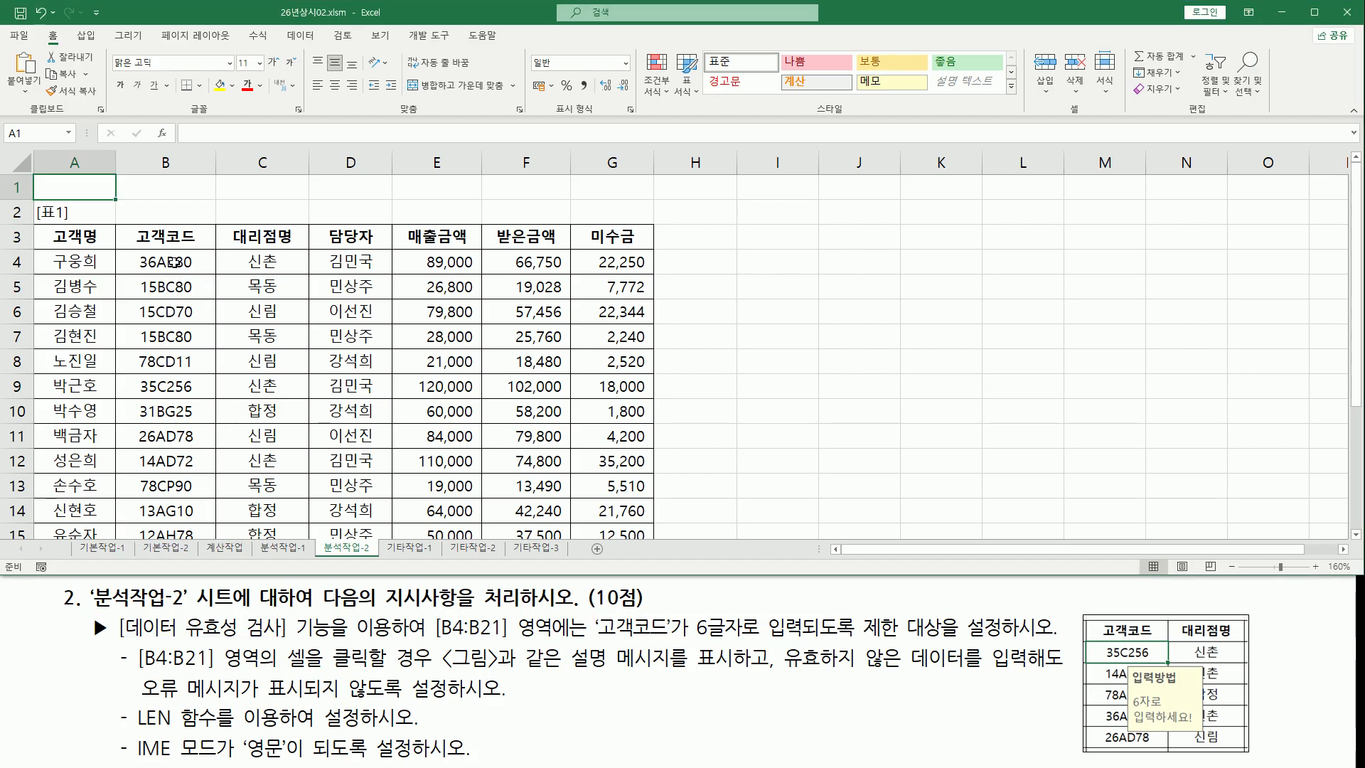
# Select the 고객코드 cells B4:B21 and open the Data Validation dialog
pyautogui.click(174, 262)
pyautogui.moveTo(164, 262); pyautogui.dragTo(178, 485)
pyautogui.scroll(3, 180, 480)
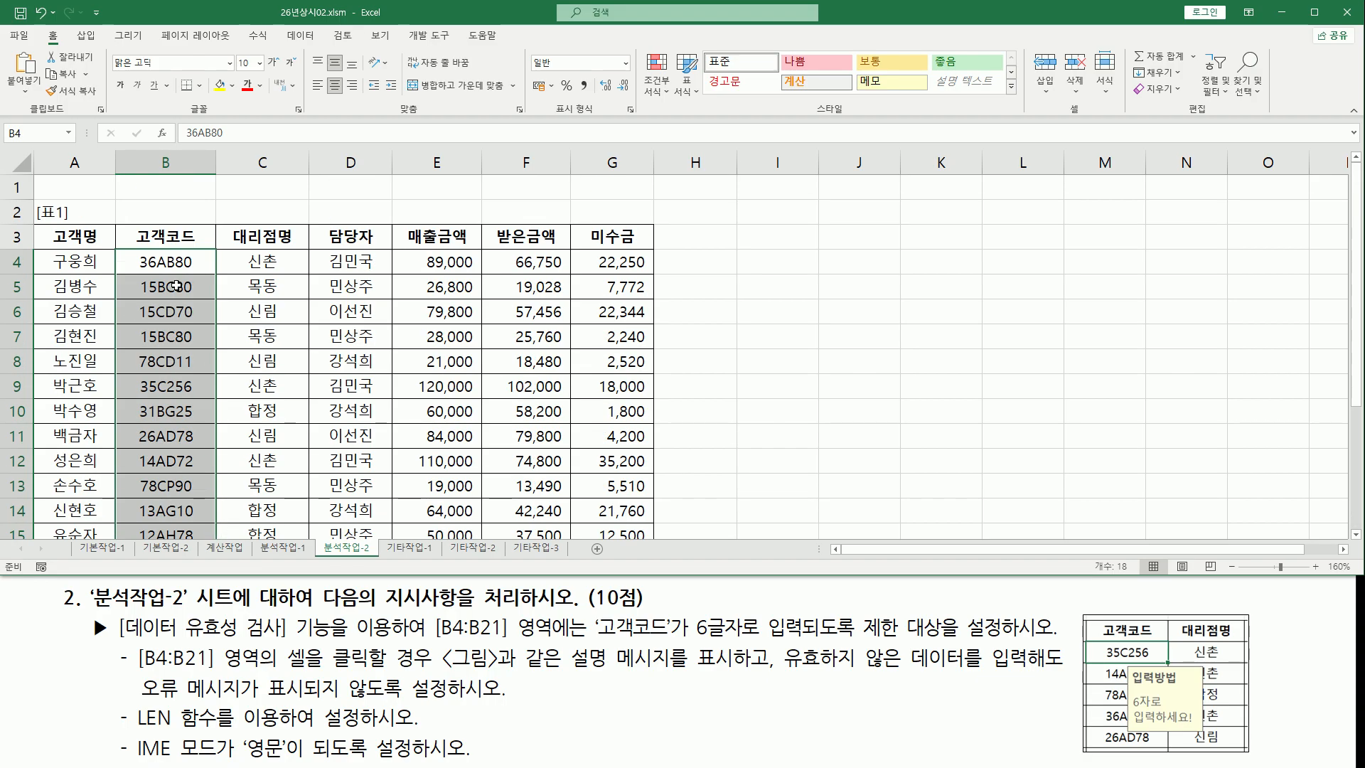
pyautogui.click(298, 35)
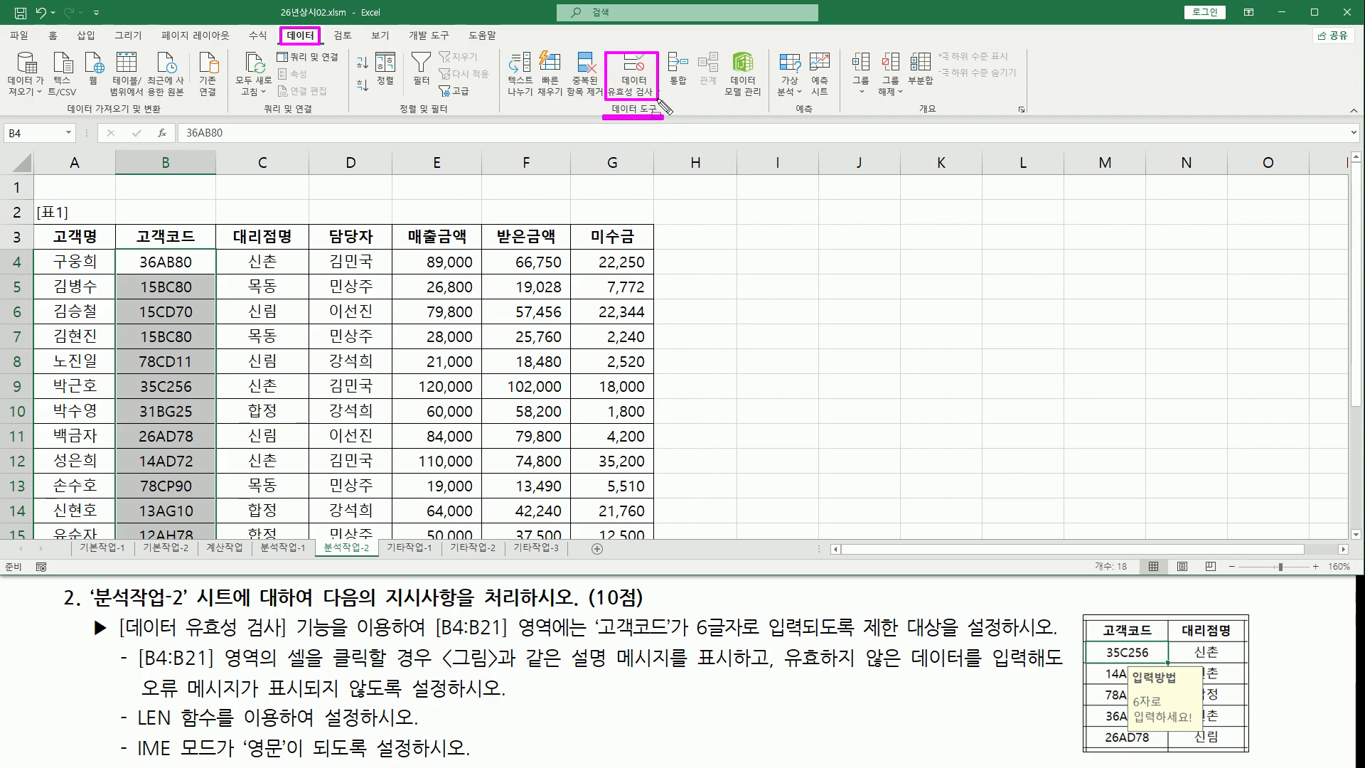
pyautogui.click(642, 80)
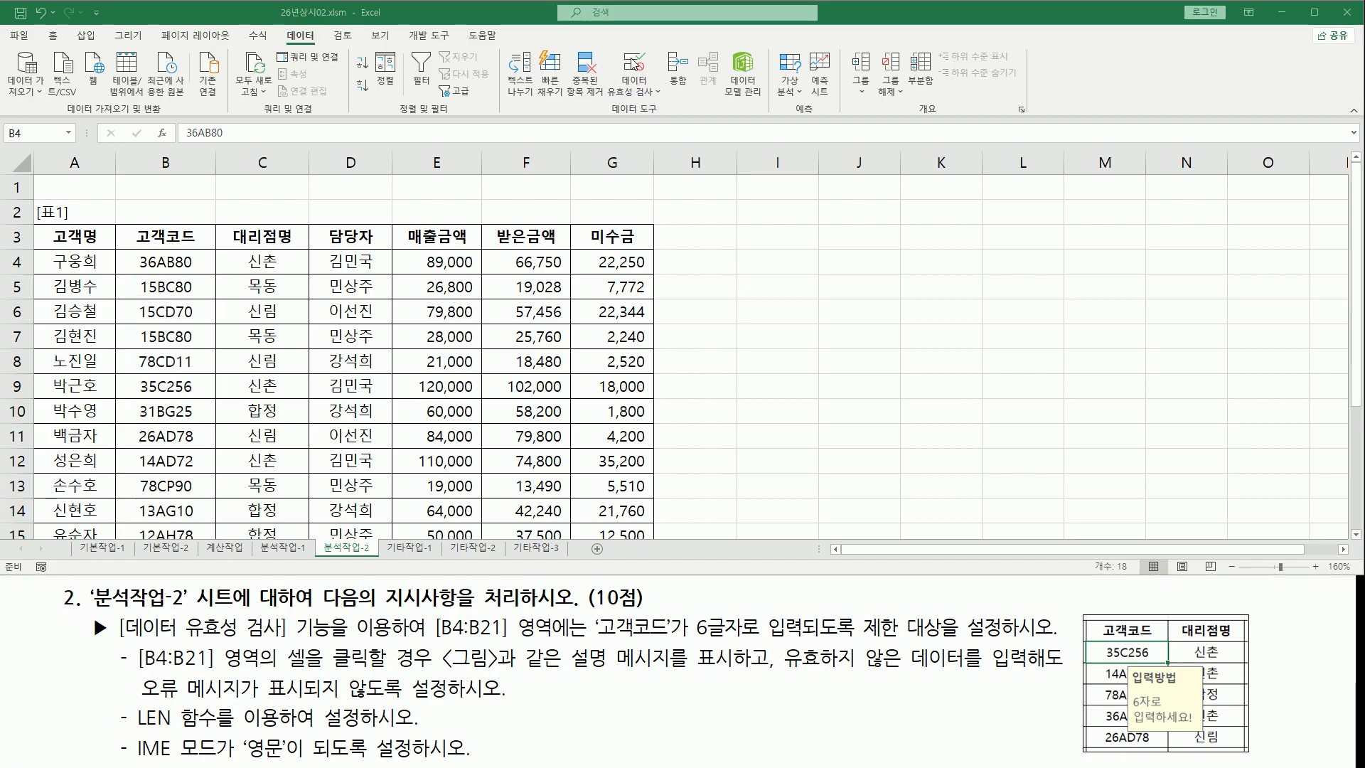
pyautogui.click(631, 66)
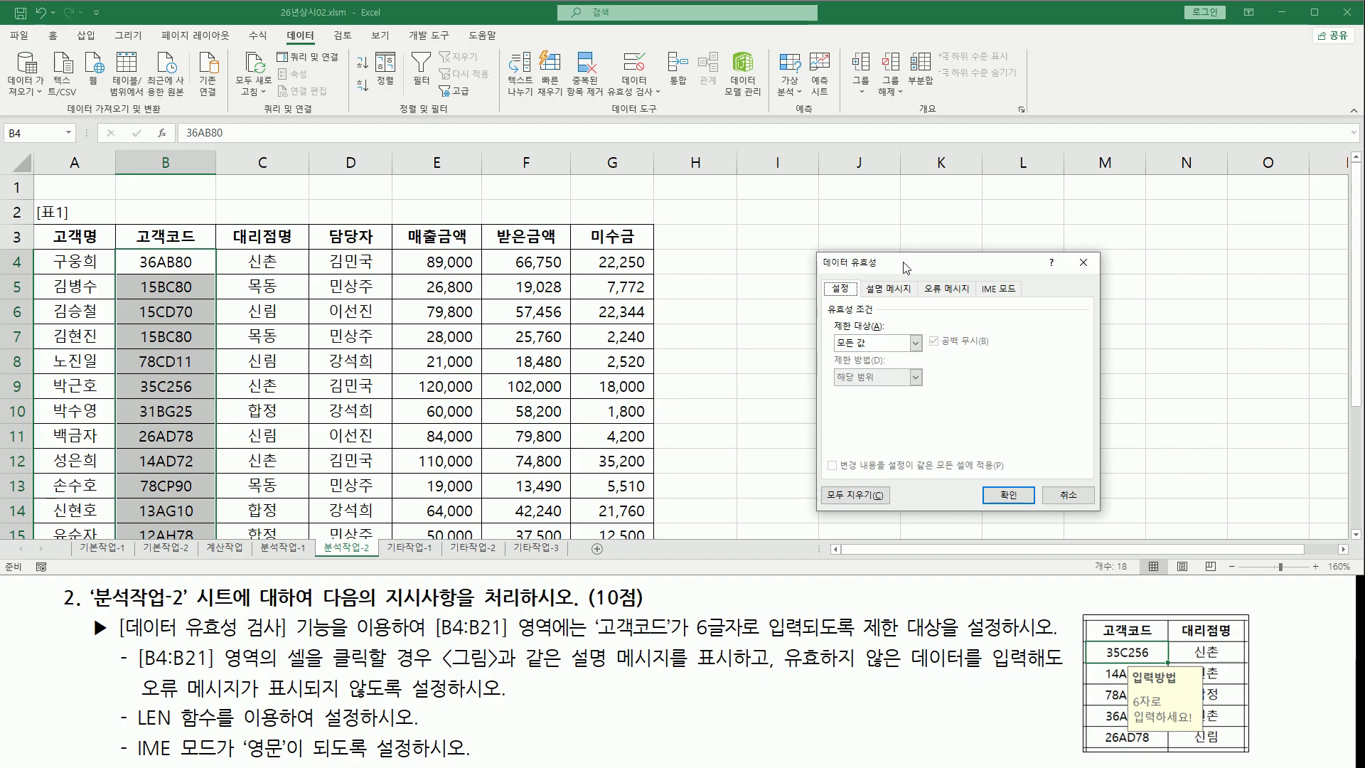
pyautogui.moveTo(891, 269); pyautogui.dragTo(762, 249)
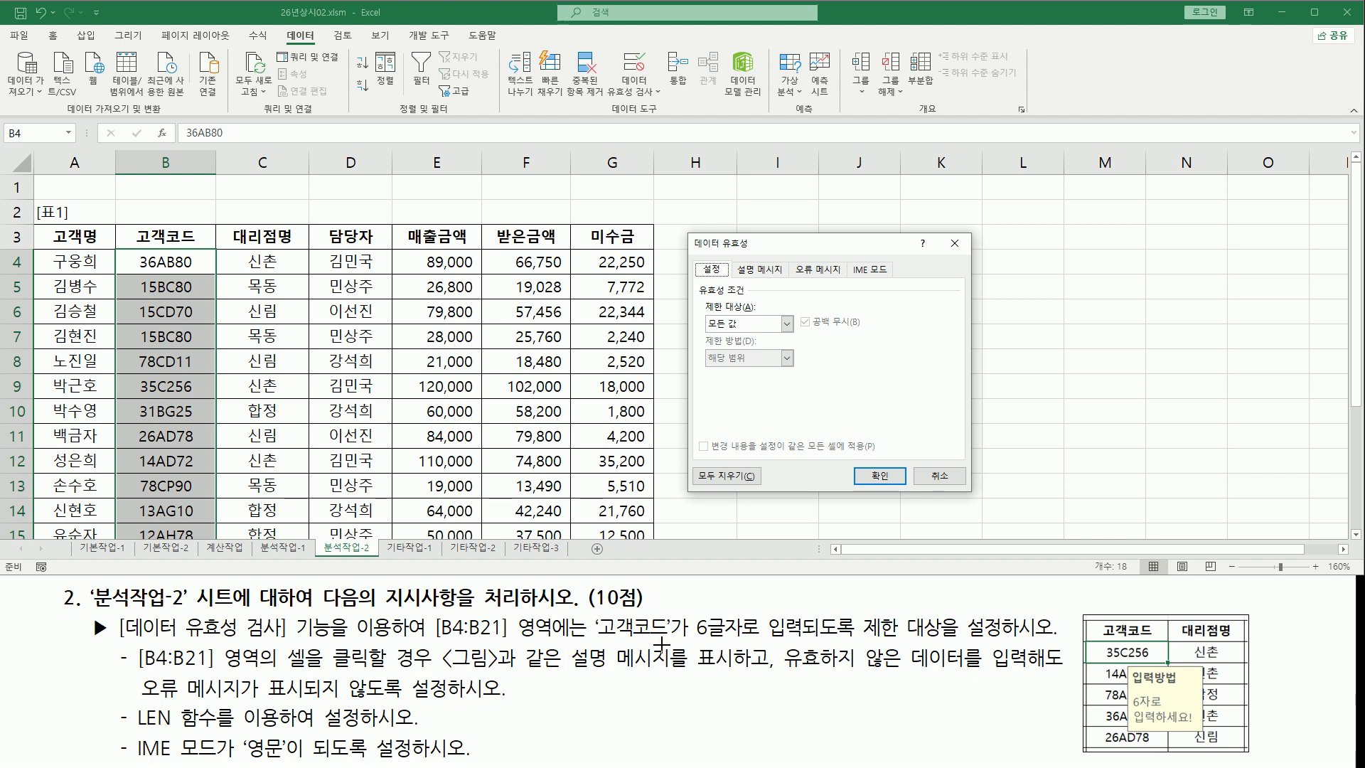
# Set the validation criteria to allow 사용자 지정 and place the cursor in the formula box
pyautogui.moveTo(593, 638)
pyautogui.mouseDown()
pyautogui.moveTo(915, 639)
pyautogui.moveTo(838, 638)
pyautogui.moveTo(863, 638)
pyautogui.mouseUp()
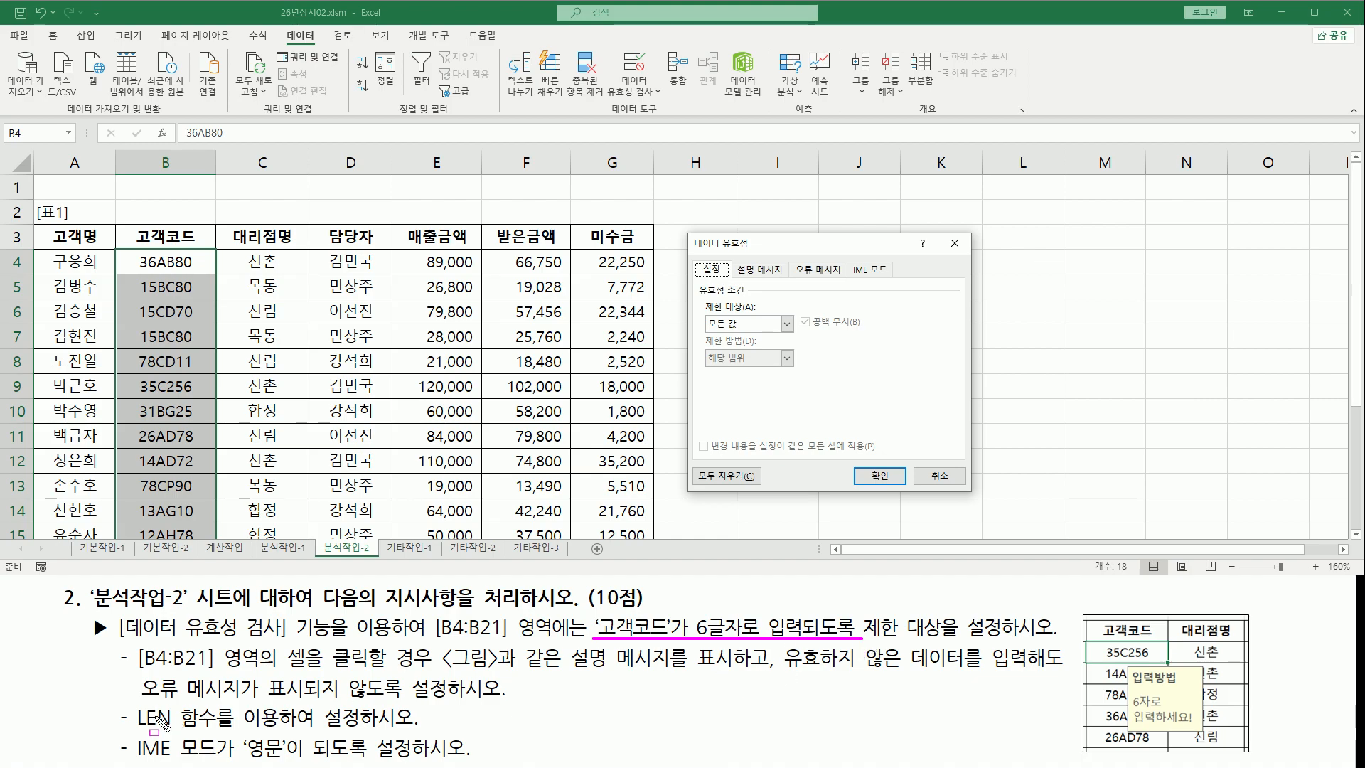
pyautogui.moveTo(112, 700)
pyautogui.mouseDown()
pyautogui.moveTo(128, 730)
pyautogui.moveTo(424, 733)
pyautogui.mouseUp()
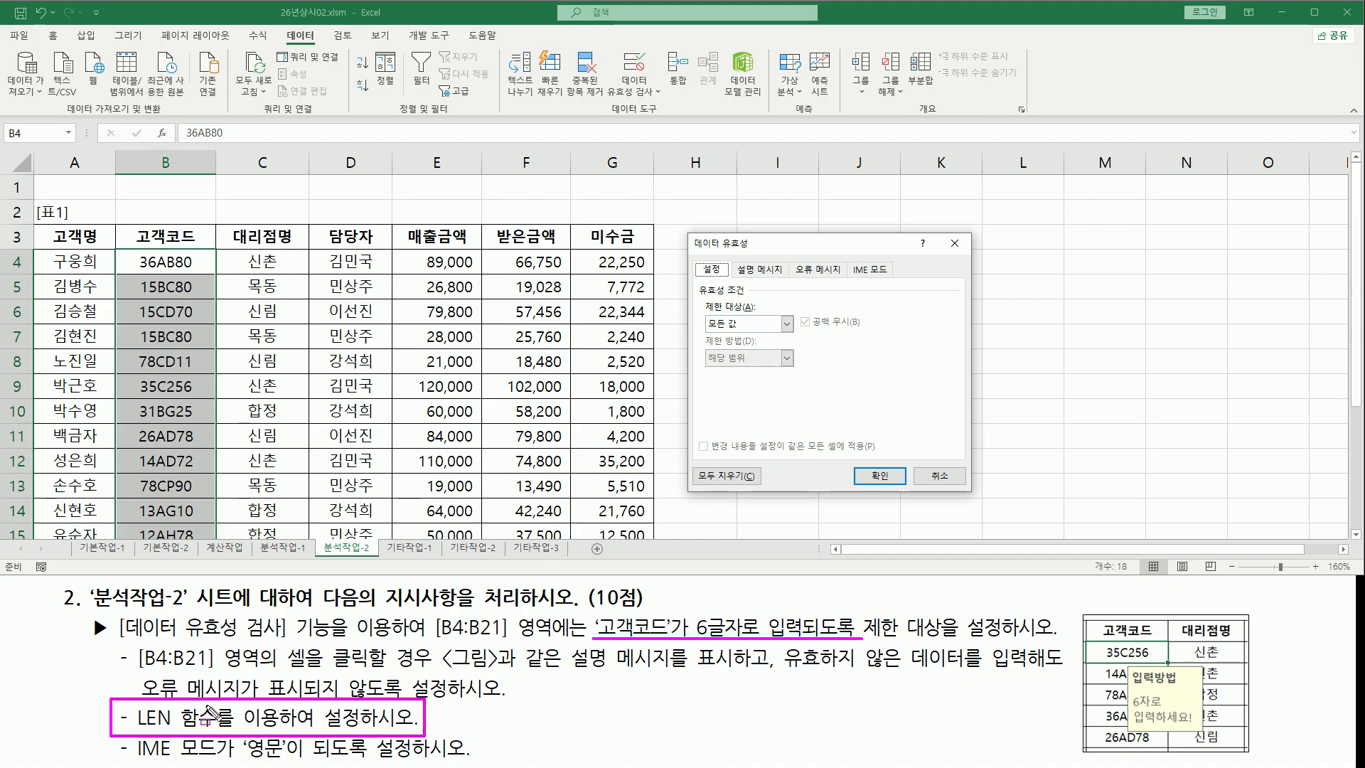
pyautogui.press('Escape')
pyautogui.click(785, 328)
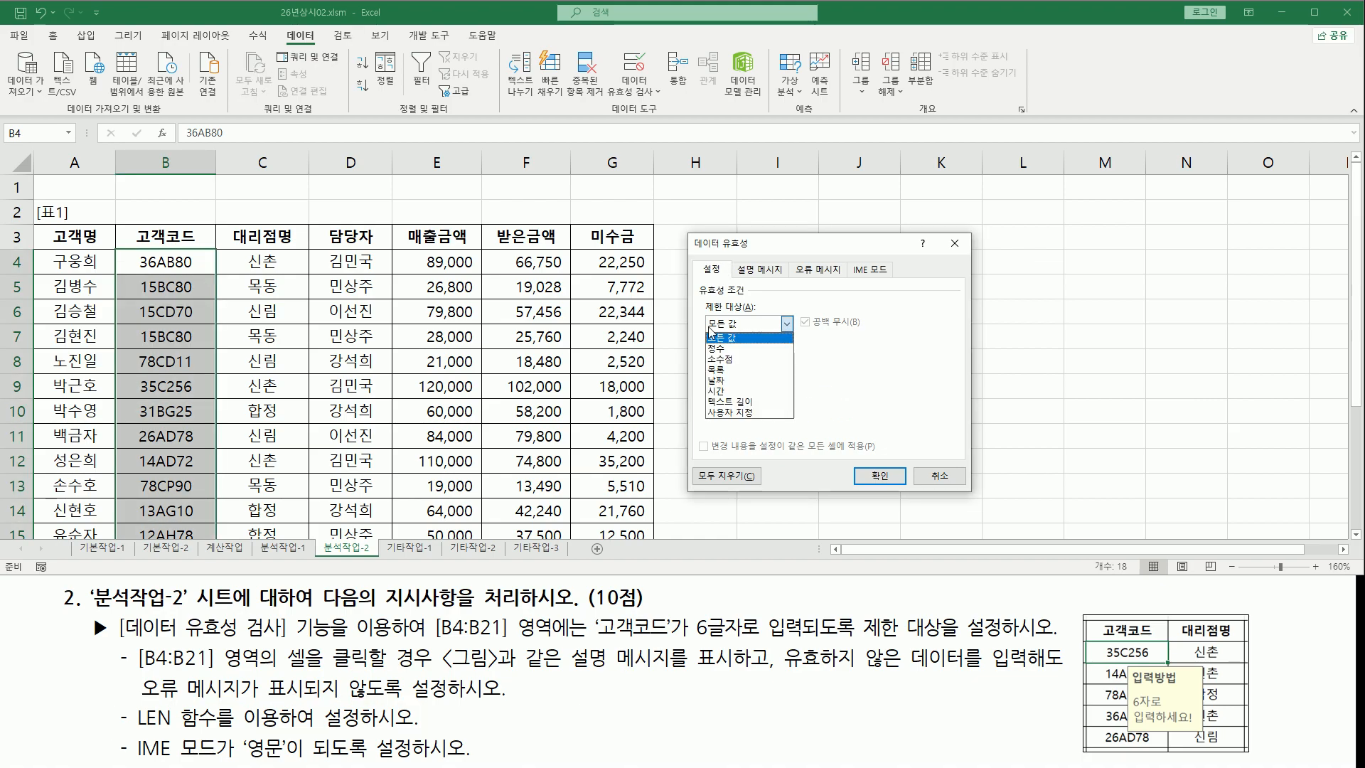
pyautogui.click(736, 413)
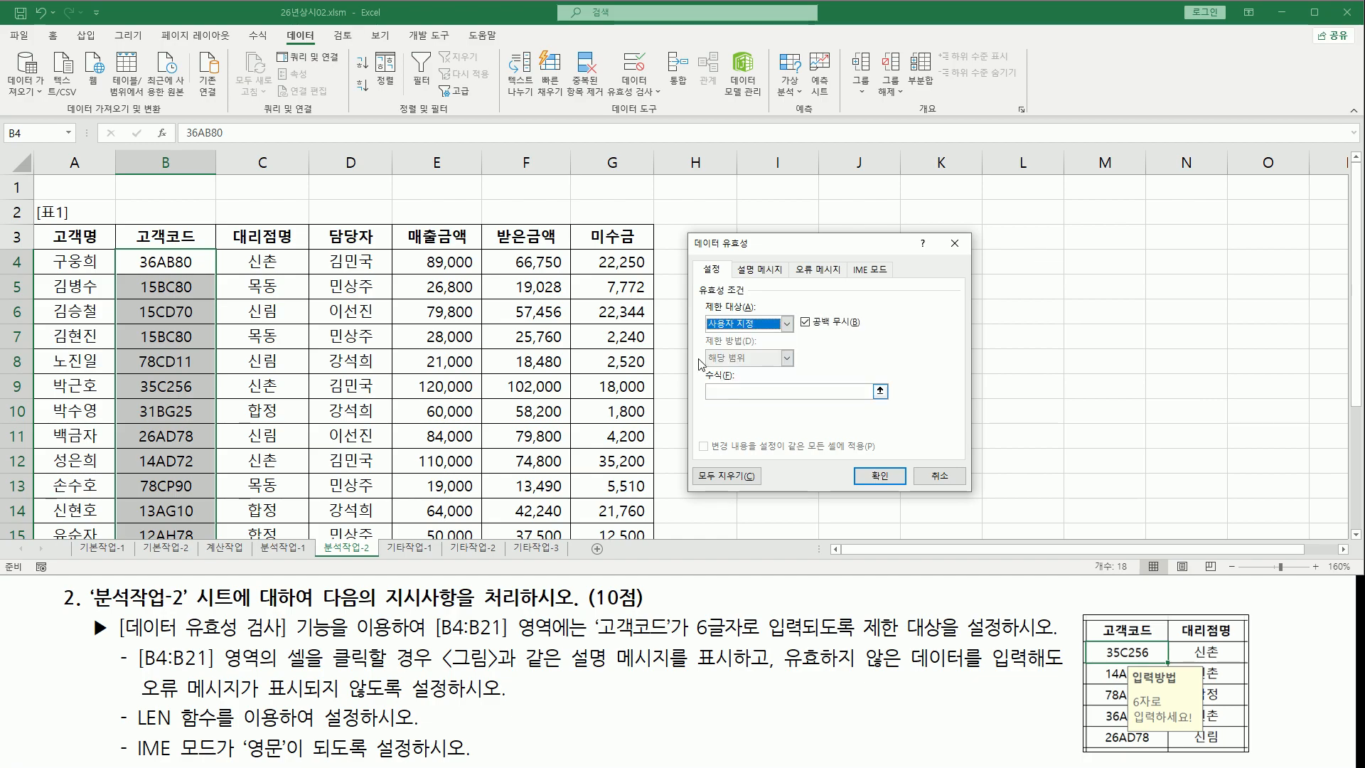
pyautogui.click(743, 393)
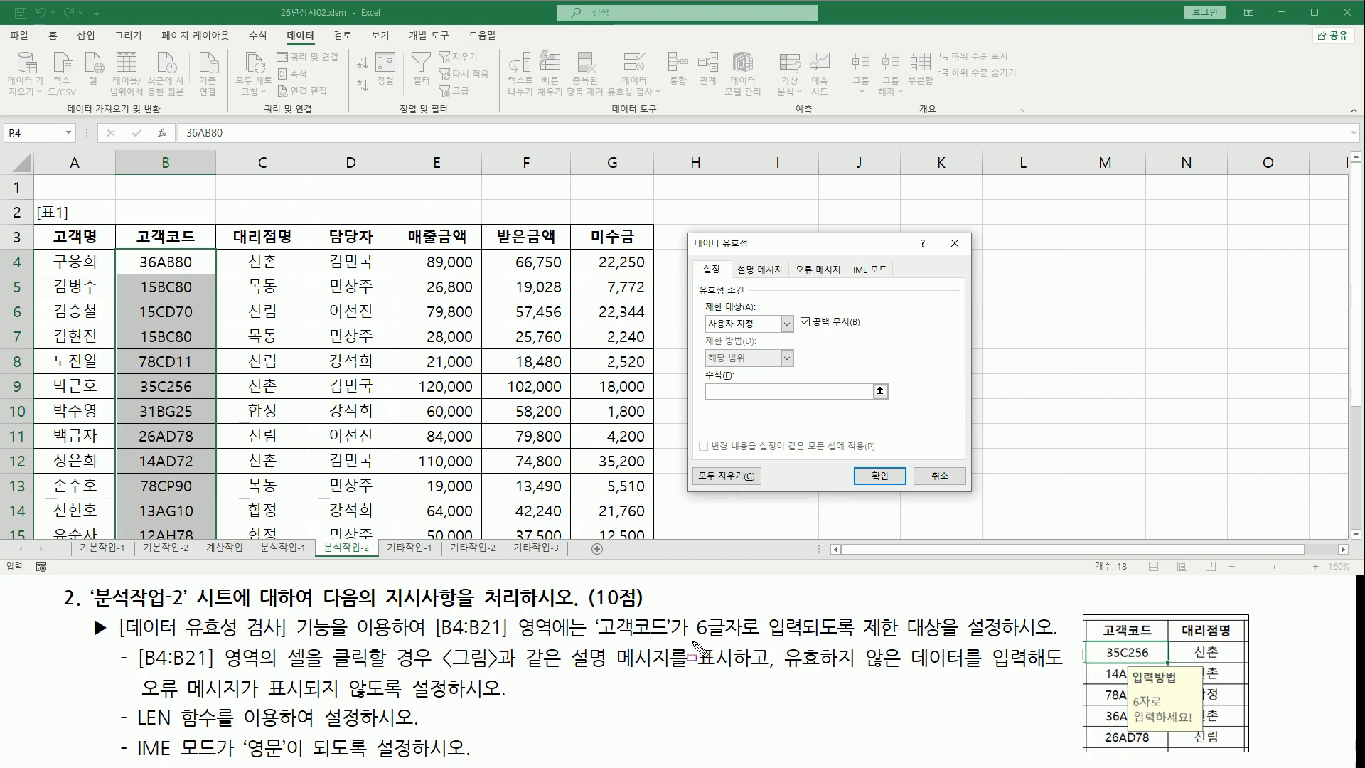
# Enter the custom validation formula =len(B4)=6 for the 고객코드 cells
pyautogui.moveTo(688, 642); pyautogui.dragTo(821, 642)
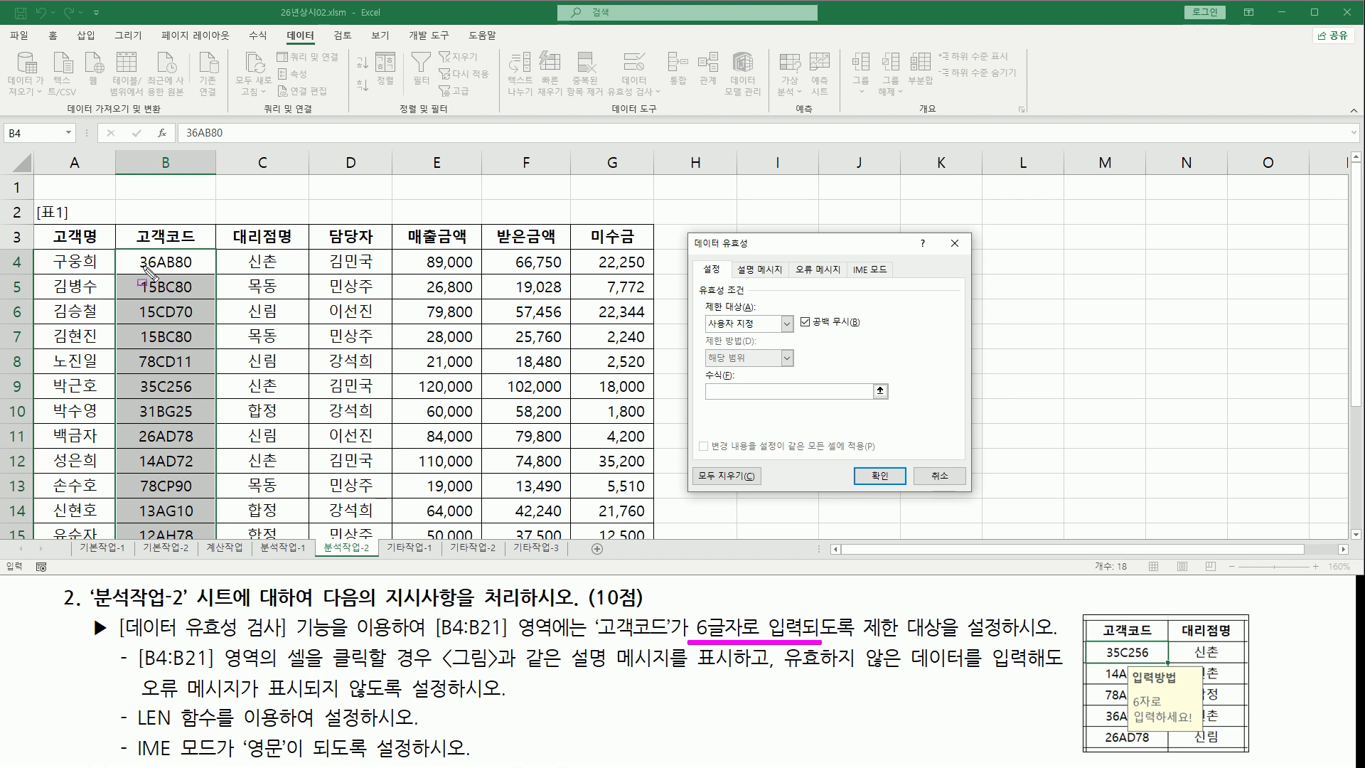
pyautogui.press('Escape')
pyautogui.click(767, 396)
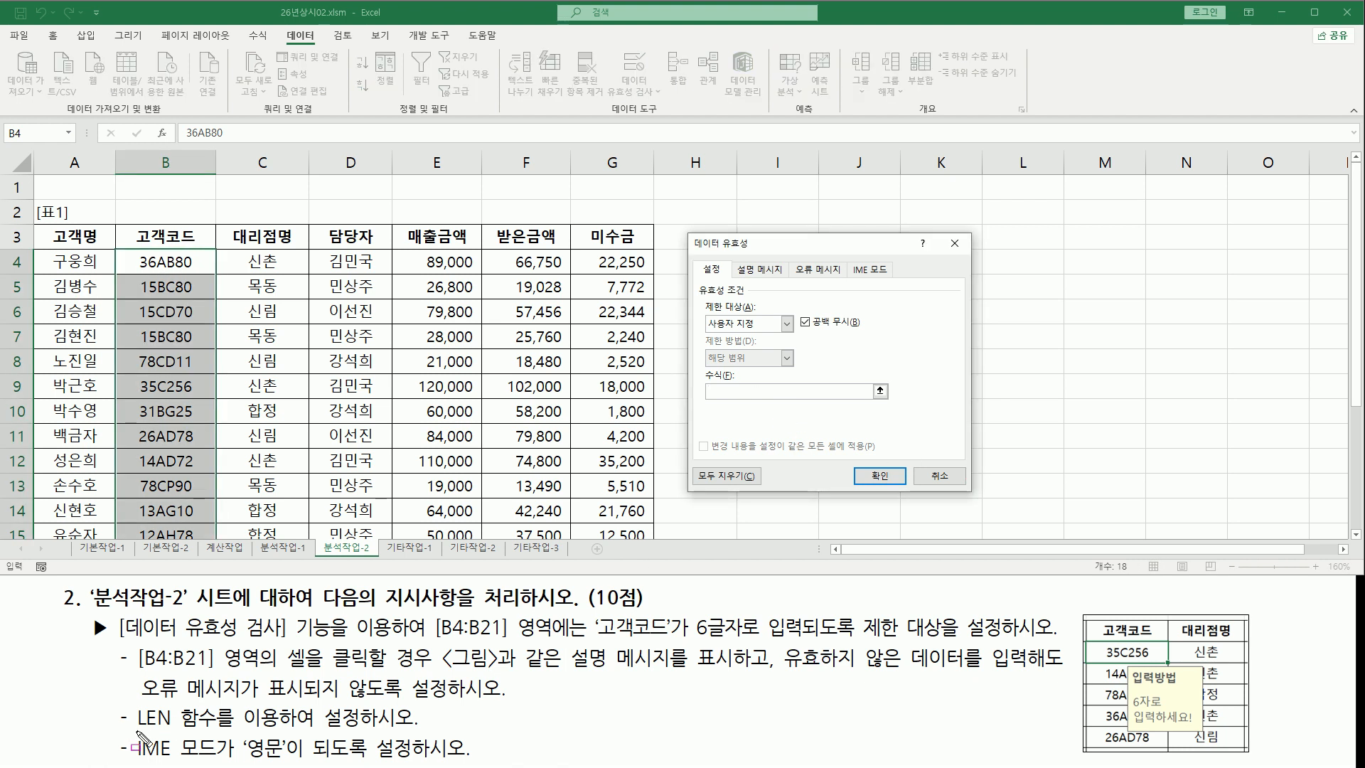
pyautogui.moveTo(134, 729); pyautogui.dragTo(213, 729)
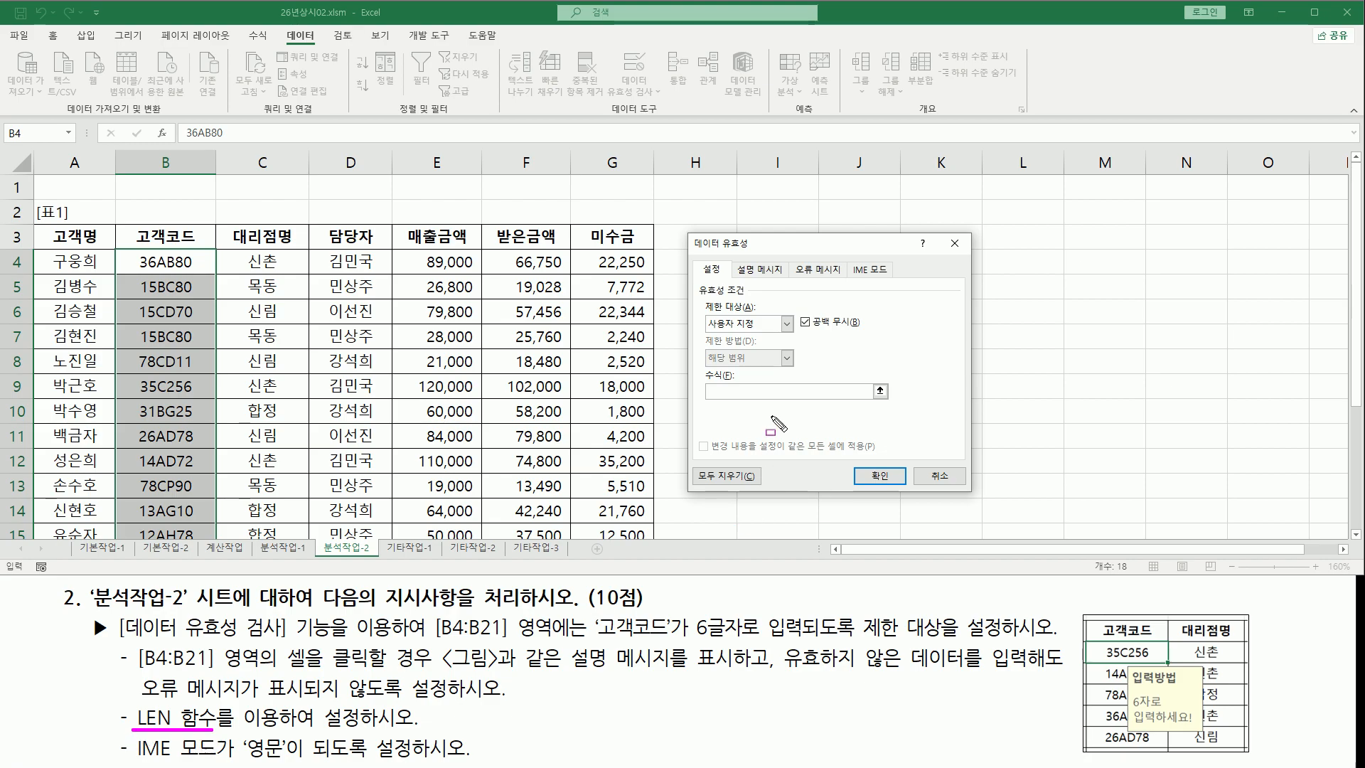
pyautogui.press('Escape')
pyautogui.write('len(')
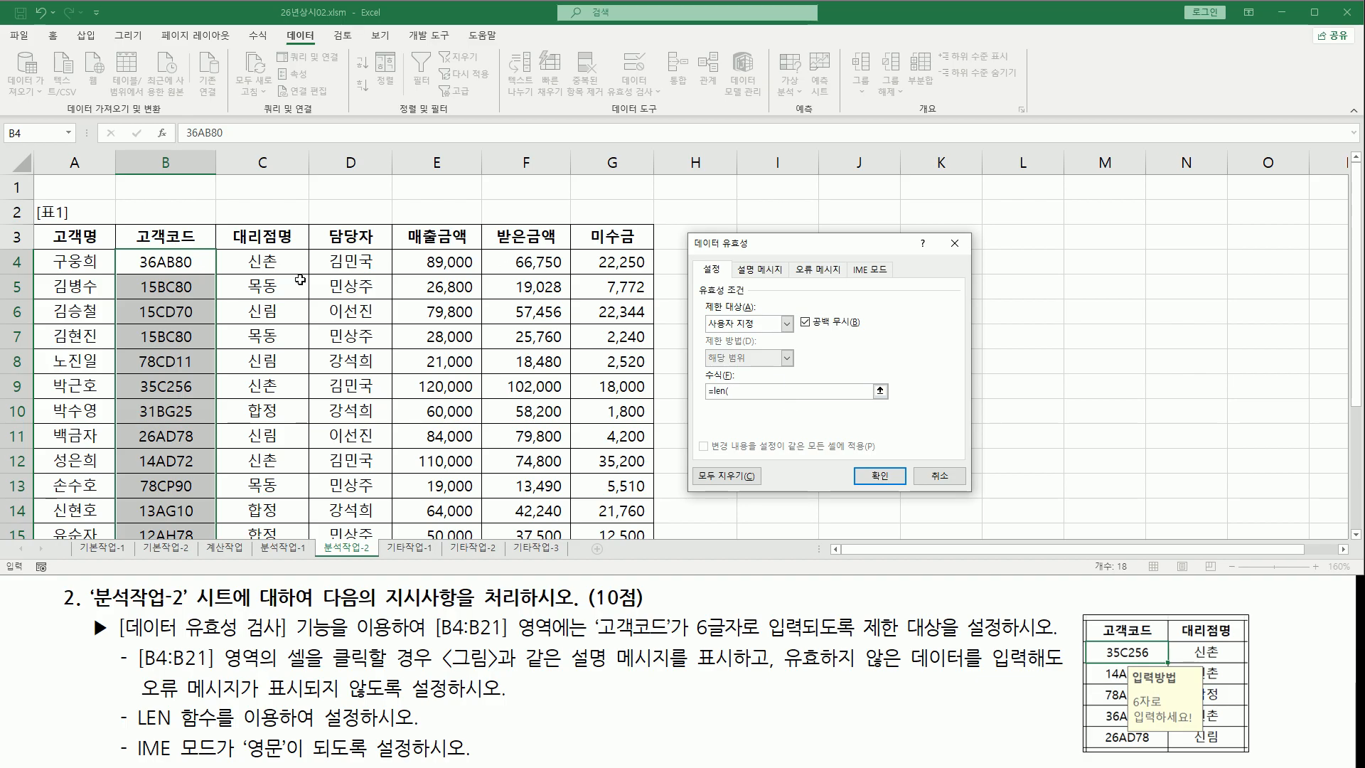
pyautogui.click(187, 263)
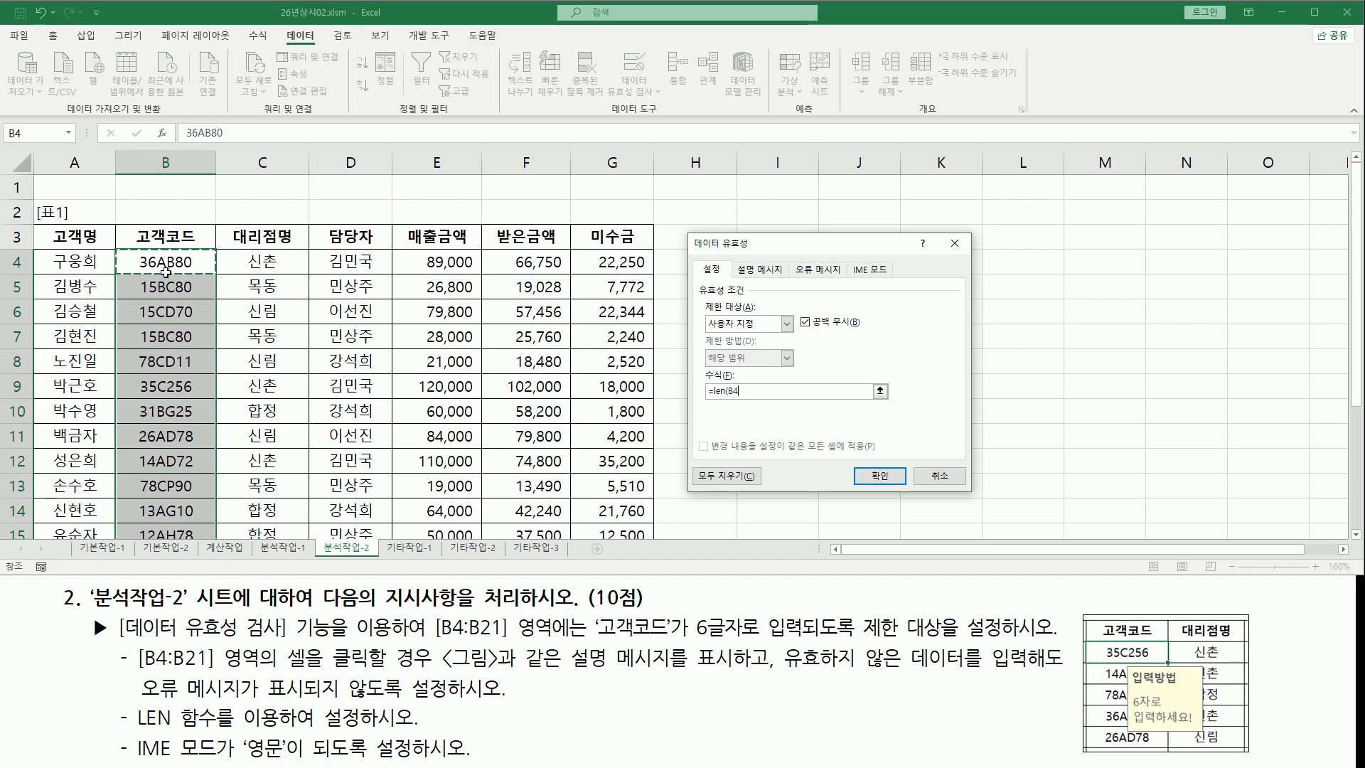
pyautogui.write(')')
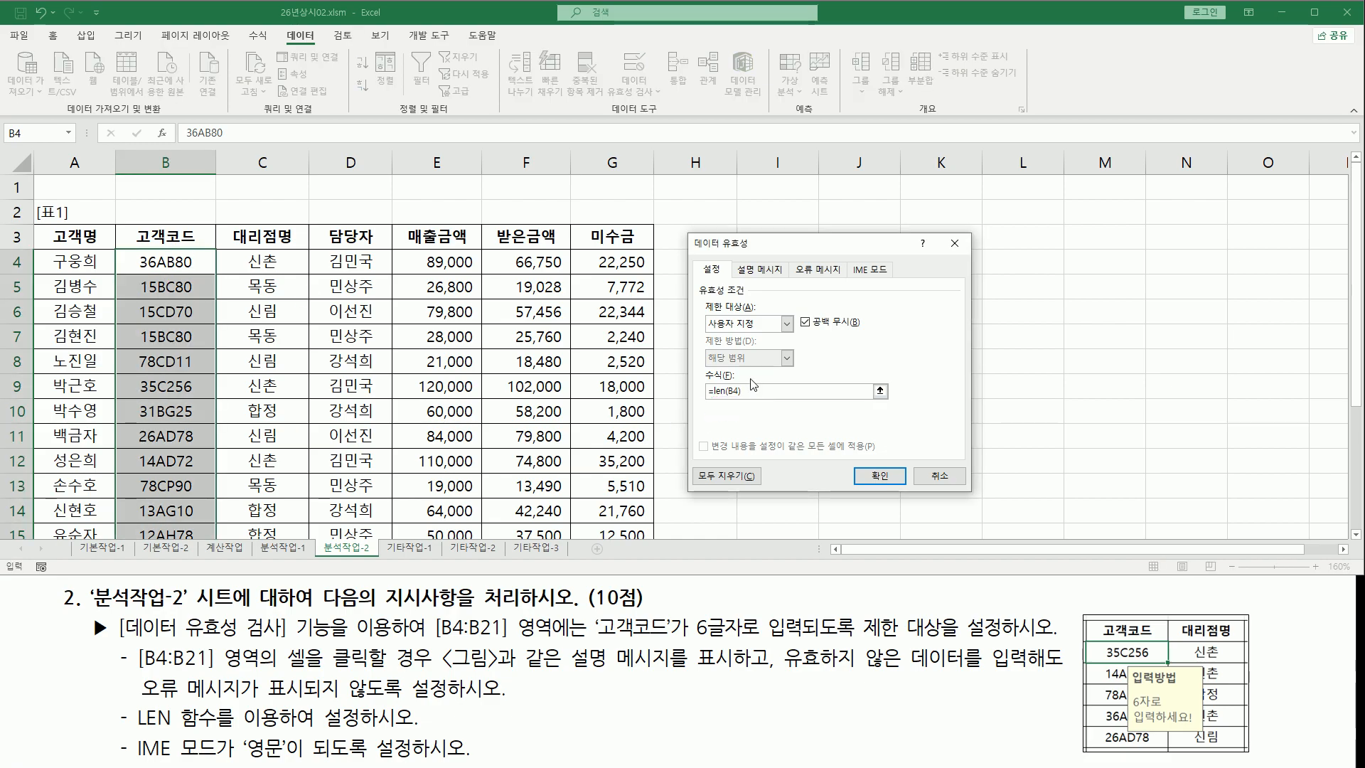
pyautogui.write('6')
pyautogui.moveTo(772, 391); pyautogui.dragTo(713, 390)
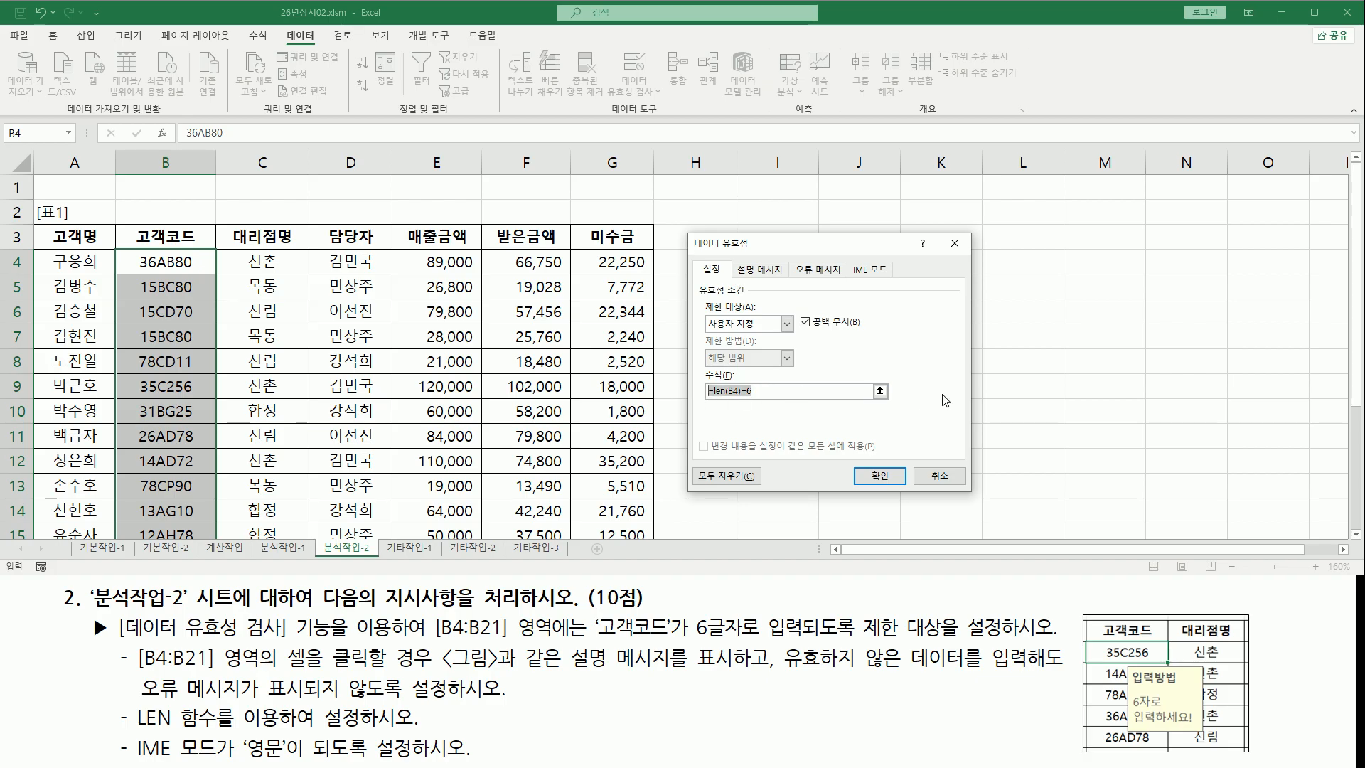
pyautogui.click(798, 397)
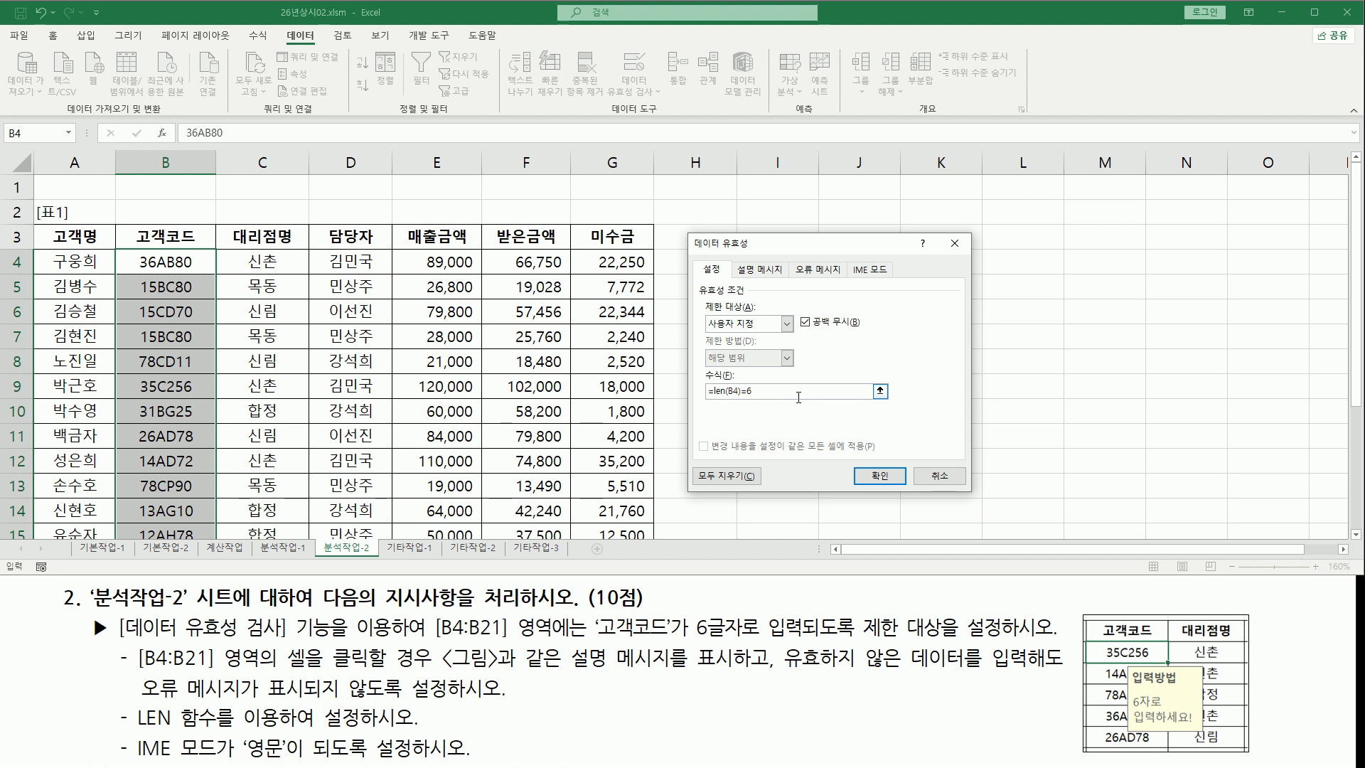
# Open the input message settings and compare them with the task's input message instructions and example picture
pyautogui.moveTo(594, 643); pyautogui.dragTo(974, 644)
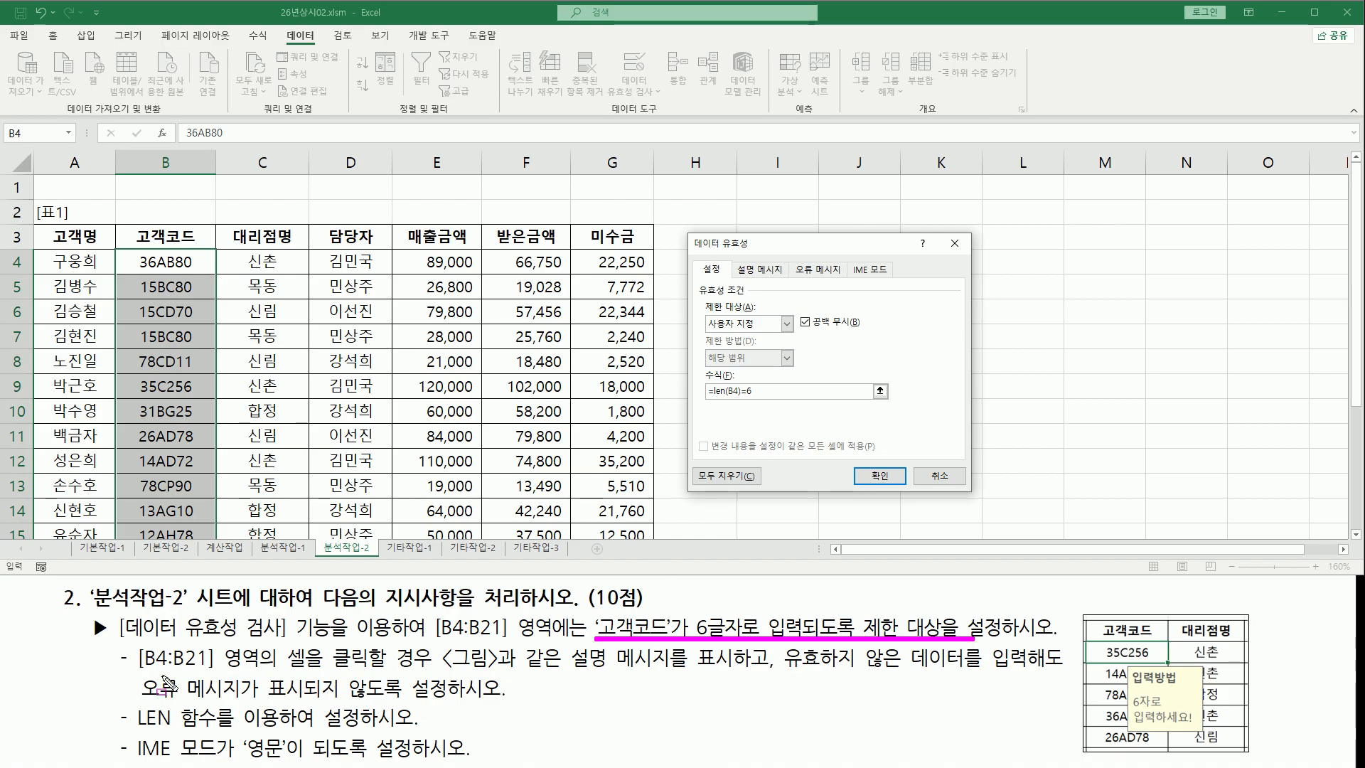
pyautogui.moveTo(138, 668)
pyautogui.mouseDown()
pyautogui.moveTo(448, 668)
pyautogui.moveTo(434, 661)
pyautogui.moveTo(436, 676)
pyautogui.moveTo(455, 657)
pyautogui.moveTo(436, 649)
pyautogui.moveTo(506, 686)
pyautogui.moveTo(753, 671)
pyautogui.mouseUp()
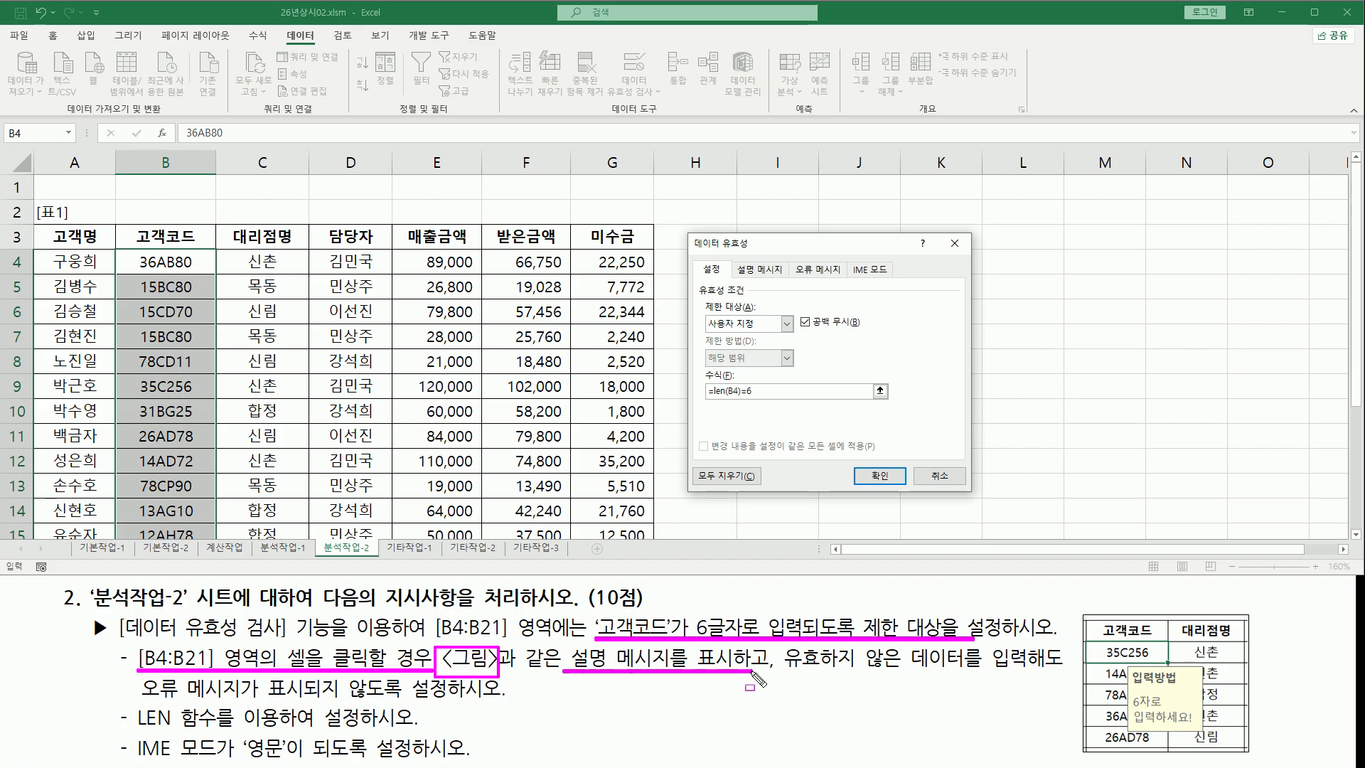
pyautogui.moveTo(1129, 670)
pyautogui.mouseDown()
pyautogui.moveTo(1131, 743)
pyautogui.moveTo(1202, 668)
pyautogui.moveTo(1209, 732)
pyautogui.mouseUp()
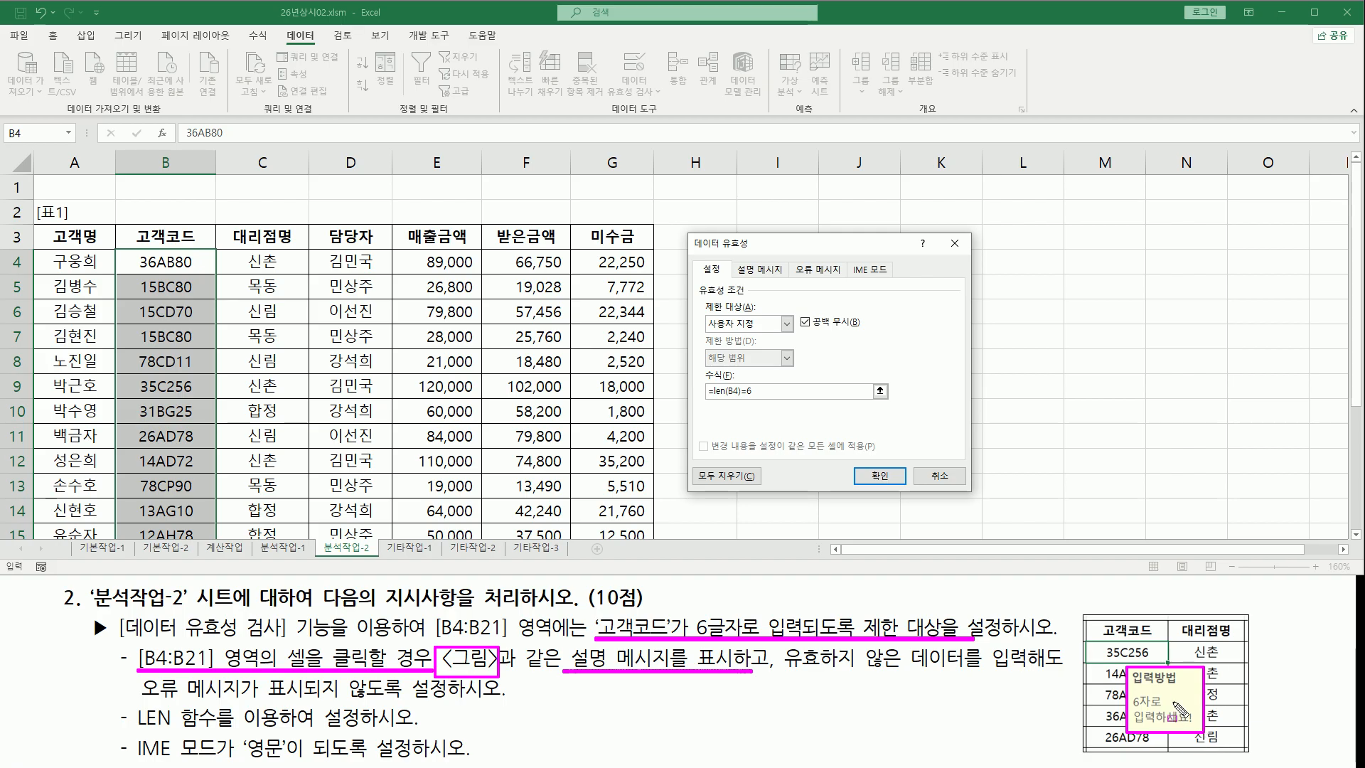
pyautogui.moveTo(726, 259)
pyautogui.mouseDown()
pyautogui.moveTo(735, 281)
pyautogui.moveTo(785, 262)
pyautogui.moveTo(791, 282)
pyautogui.mouseUp()
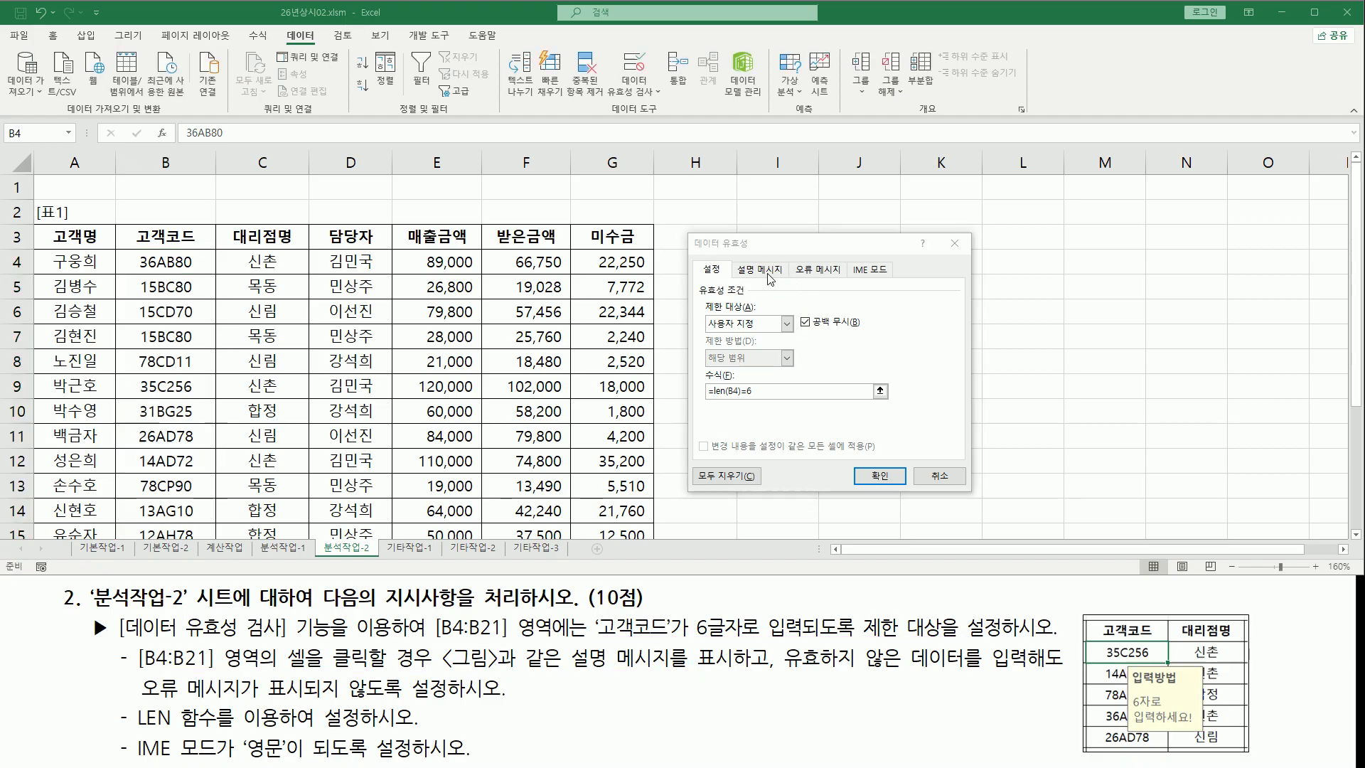
pyautogui.click(759, 270)
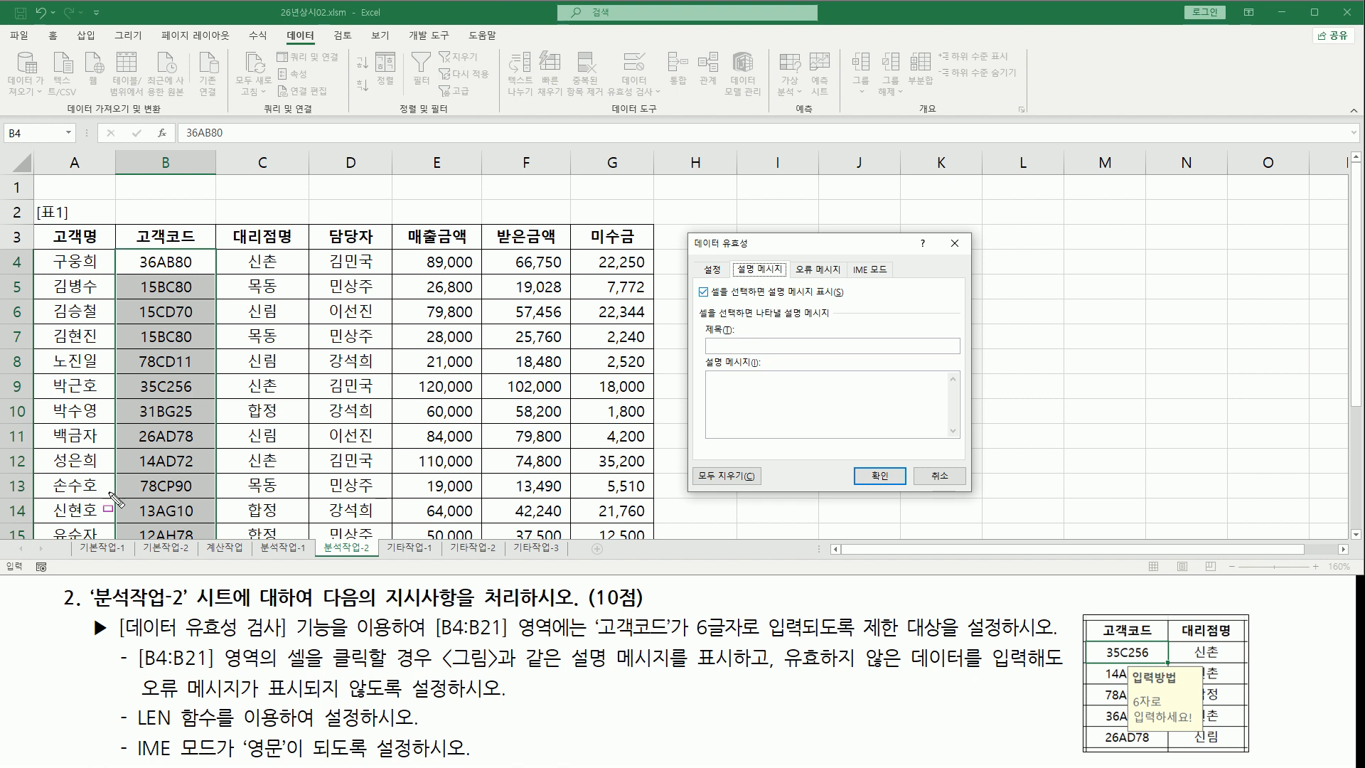
pyautogui.moveTo(691, 300)
pyautogui.mouseDown()
pyautogui.moveTo(770, 302)
pyautogui.moveTo(786, 279)
pyautogui.moveTo(855, 303)
pyautogui.mouseUp()
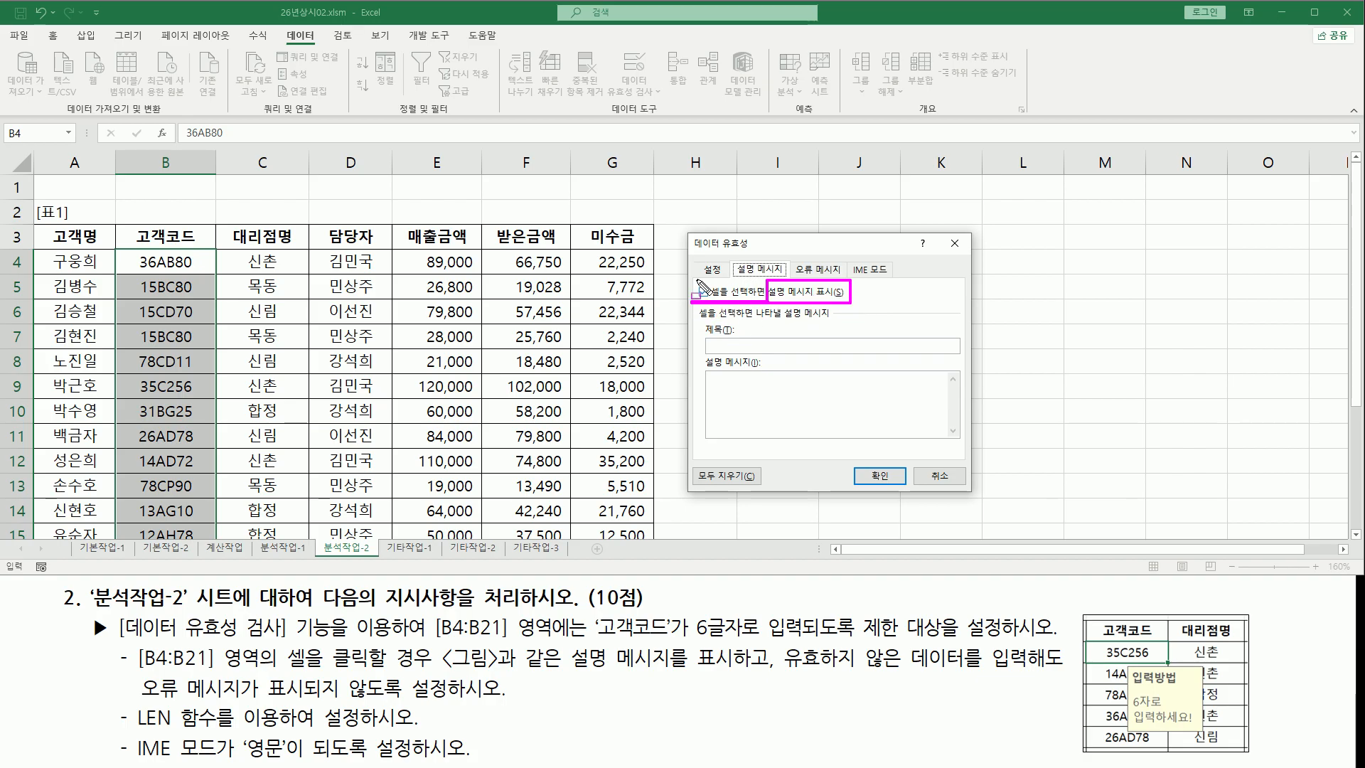
pyautogui.moveTo(695, 280); pyautogui.dragTo(714, 302)
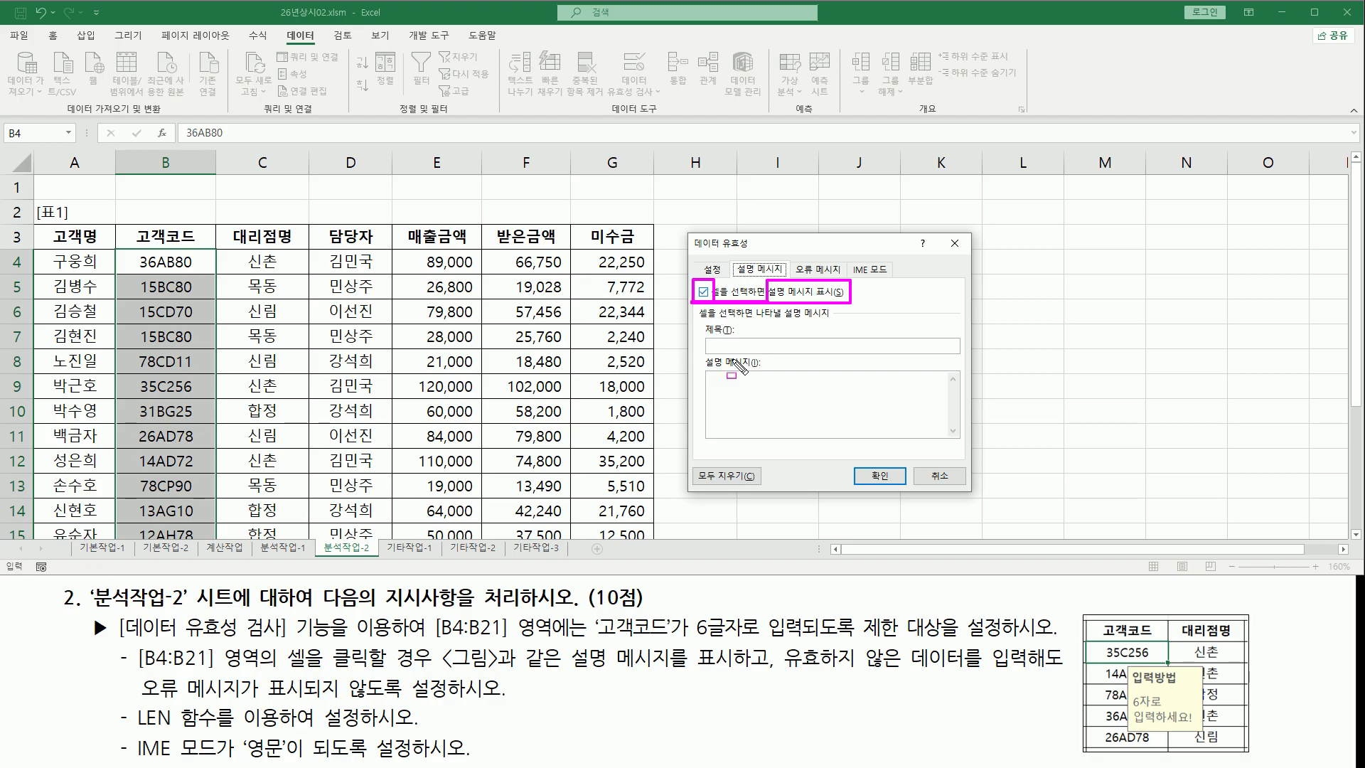
pyautogui.moveTo(1131, 669); pyautogui.dragTo(1187, 687)
pyautogui.moveTo(709, 351); pyautogui.dragTo(818, 351)
pyautogui.moveTo(1130, 698)
pyautogui.mouseDown()
pyautogui.moveTo(1141, 725)
pyautogui.moveTo(1200, 726)
pyautogui.mouseUp()
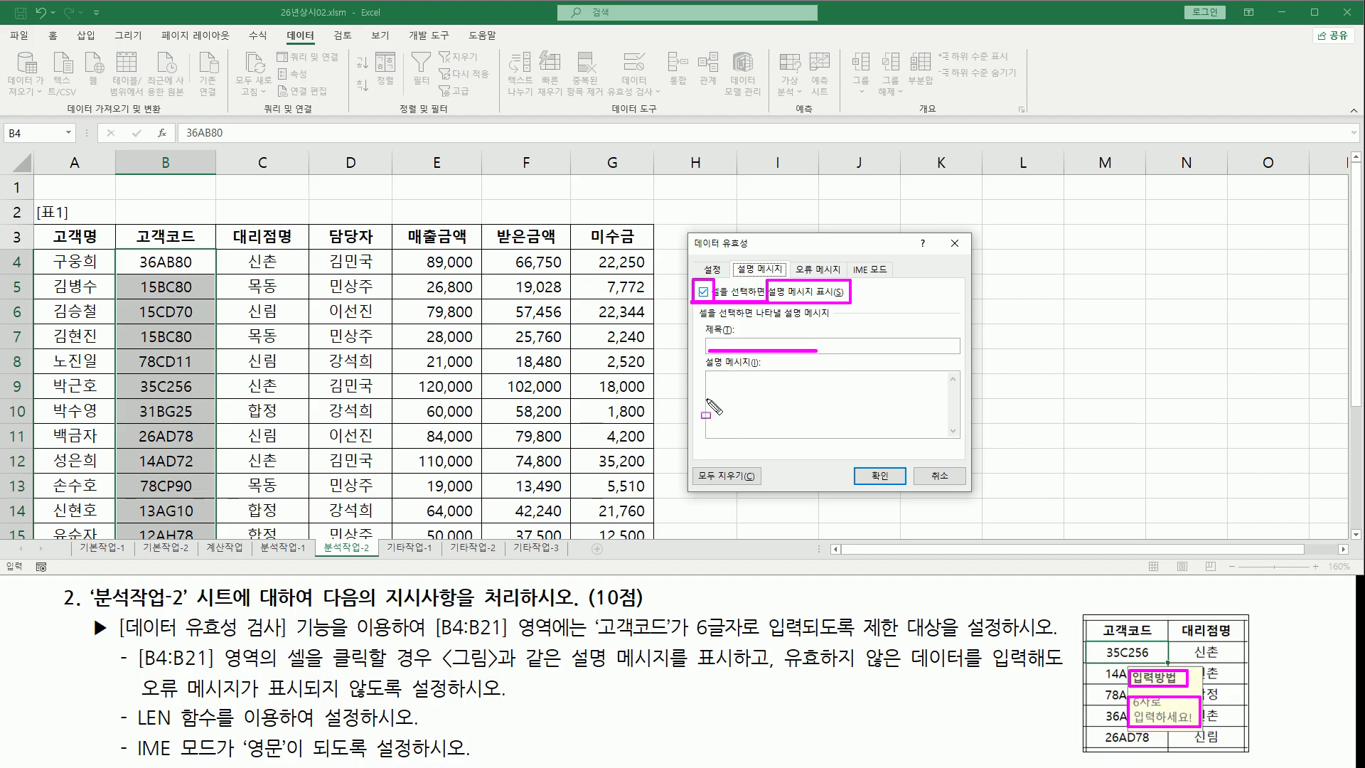
pyautogui.moveTo(707, 375)
pyautogui.mouseDown()
pyautogui.moveTo(779, 433)
pyautogui.moveTo(948, 434)
pyautogui.mouseUp()
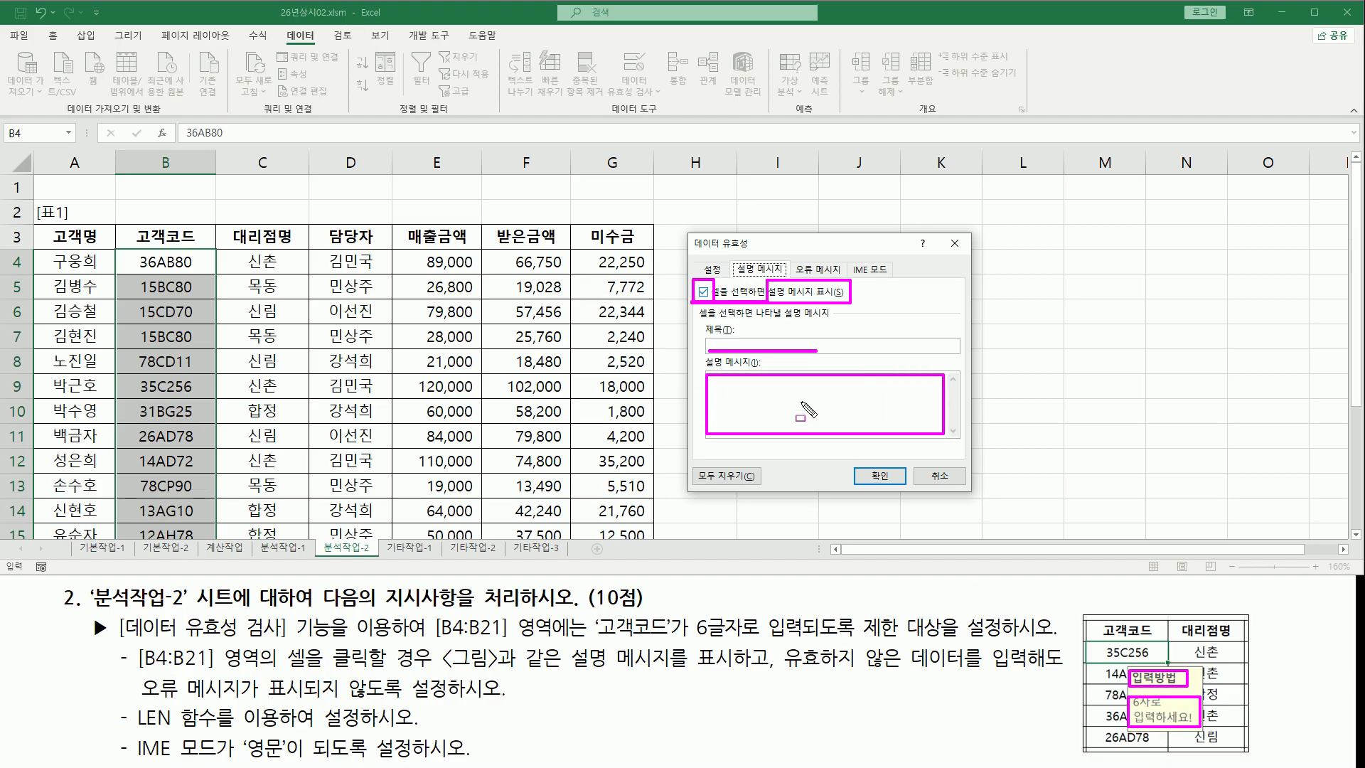
pyautogui.press('Escape')
# Set the input message title to 입력방법 and the message text to 6자로 입력하세요!
pyautogui.click(759, 346)
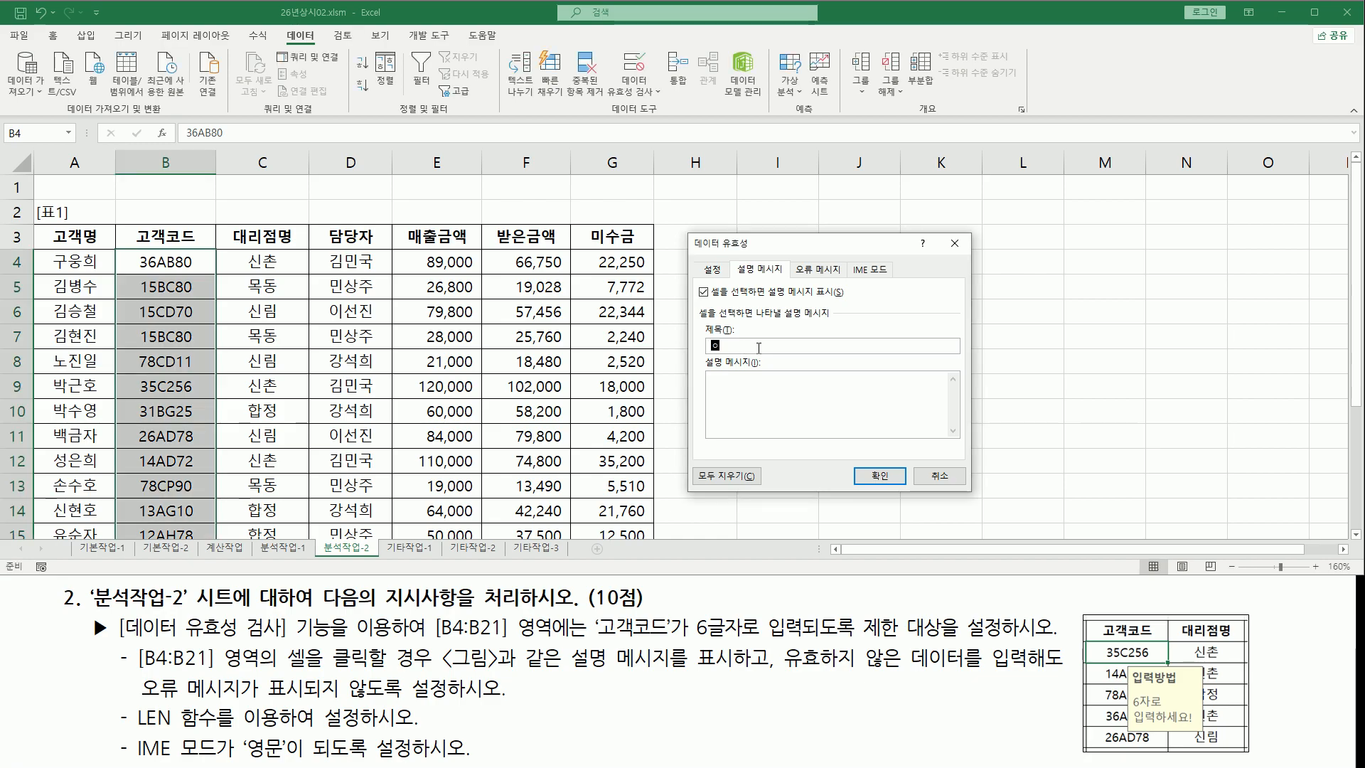
pyautogui.write('입력방법')
pyautogui.doubleClick(712, 348)
pyautogui.click(771, 346)
pyautogui.press('Home')
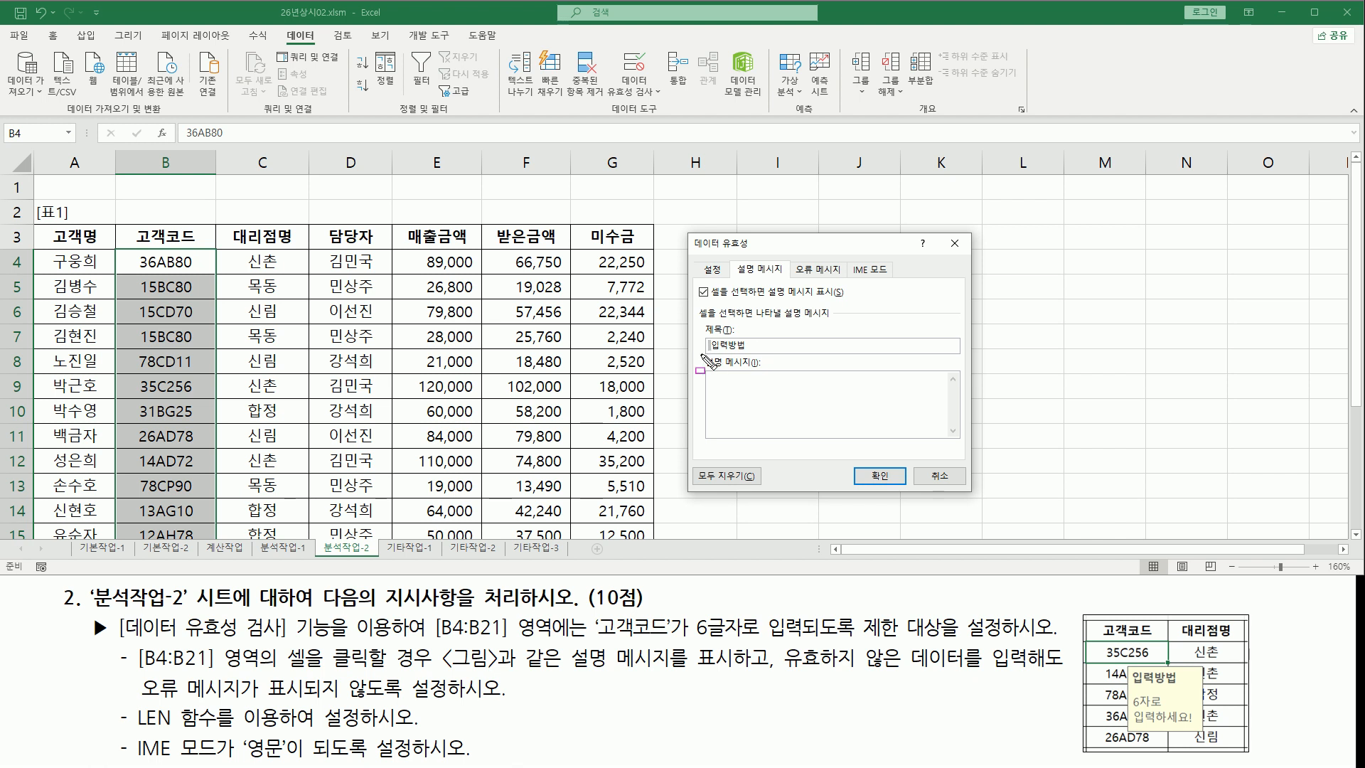
pyautogui.click(760, 346)
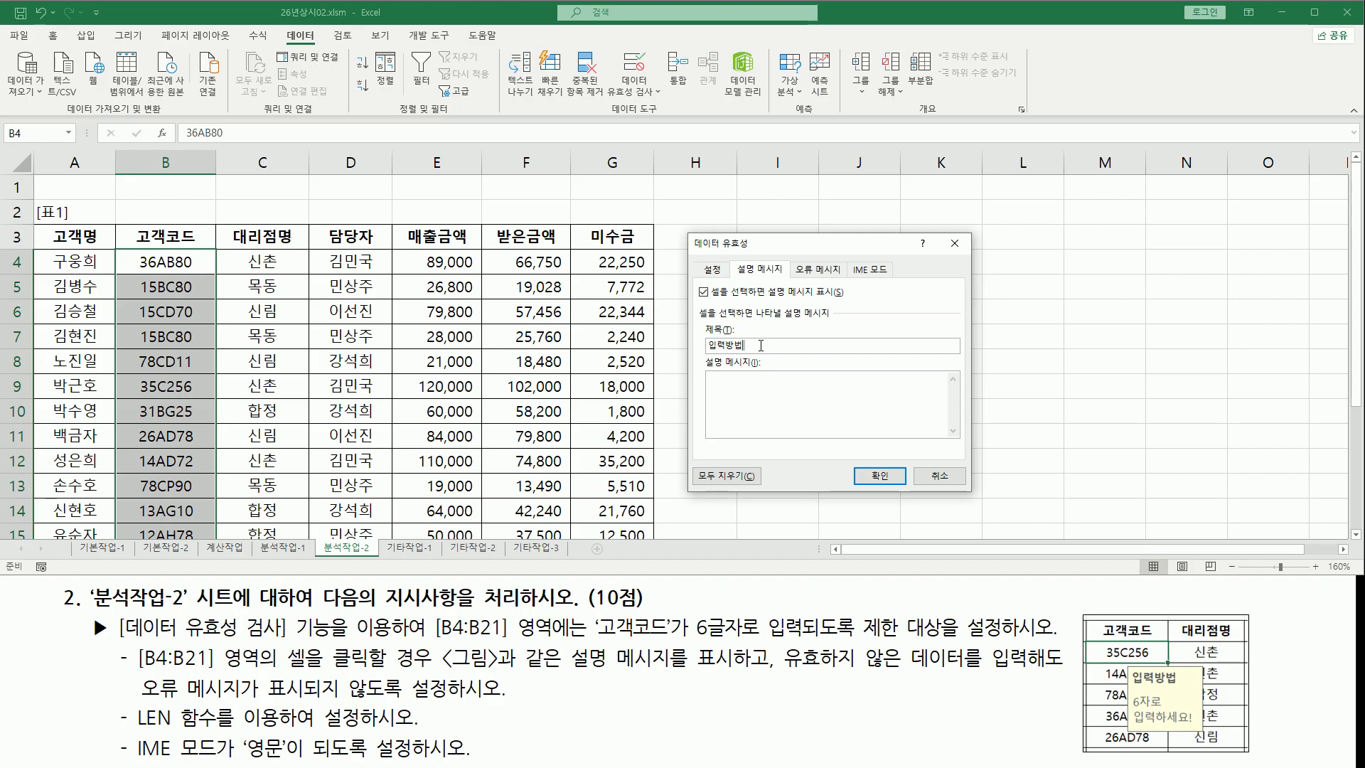
pyautogui.moveTo(761, 346); pyautogui.dragTo(660, 346)
pyautogui.click(742, 394)
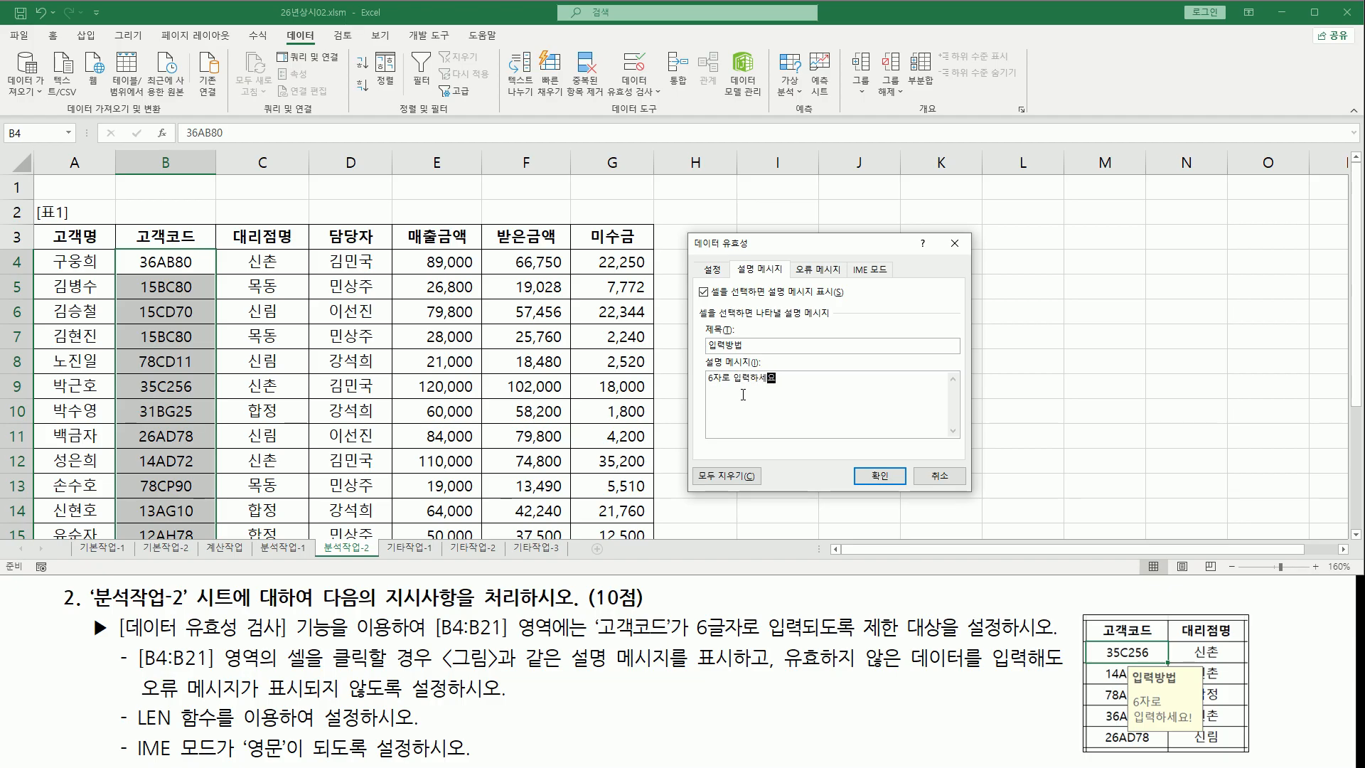
pyautogui.click(1168, 690)
pyautogui.click(856, 407)
pyautogui.write('!')
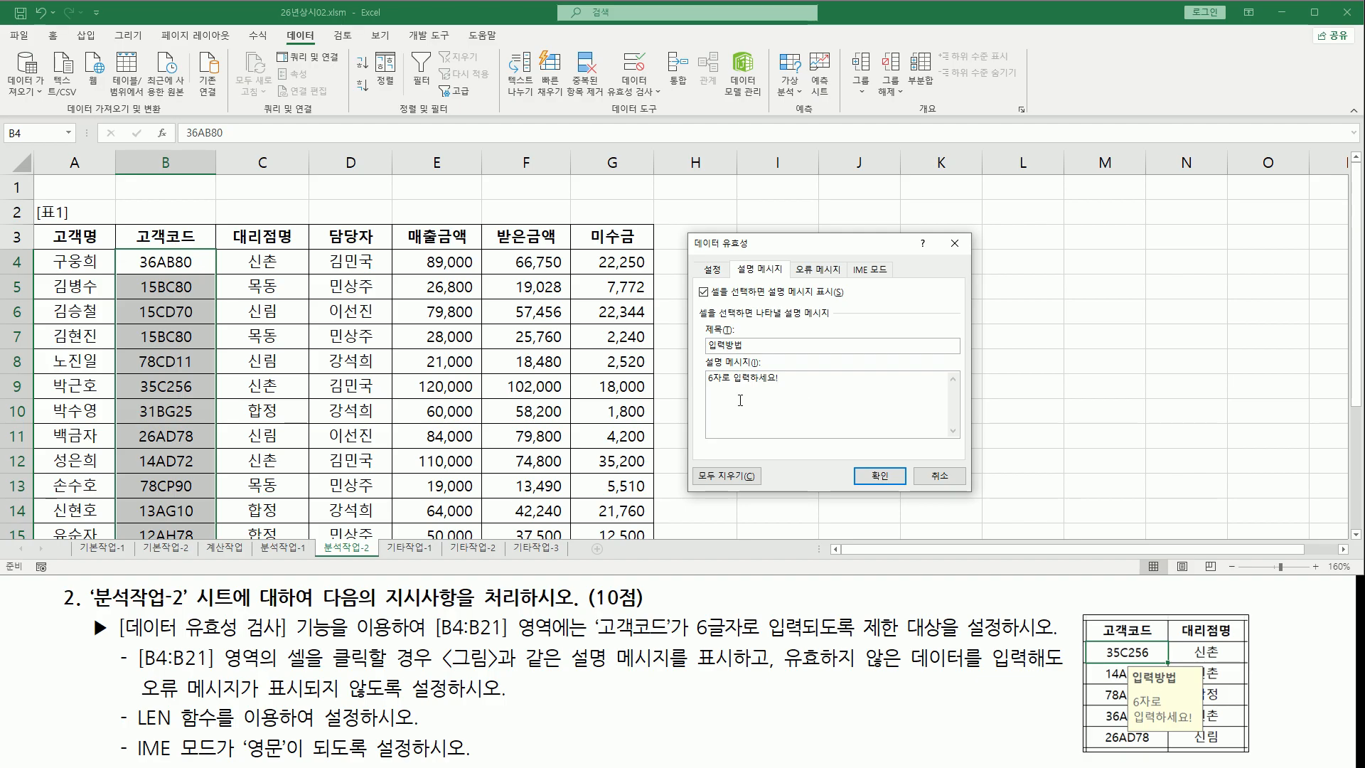
# Turn off the error alert shown when invalid data is entered
pyautogui.moveTo(705, 387); pyautogui.dragTo(786, 387)
pyautogui.moveTo(773, 639); pyautogui.dragTo(772, 684)
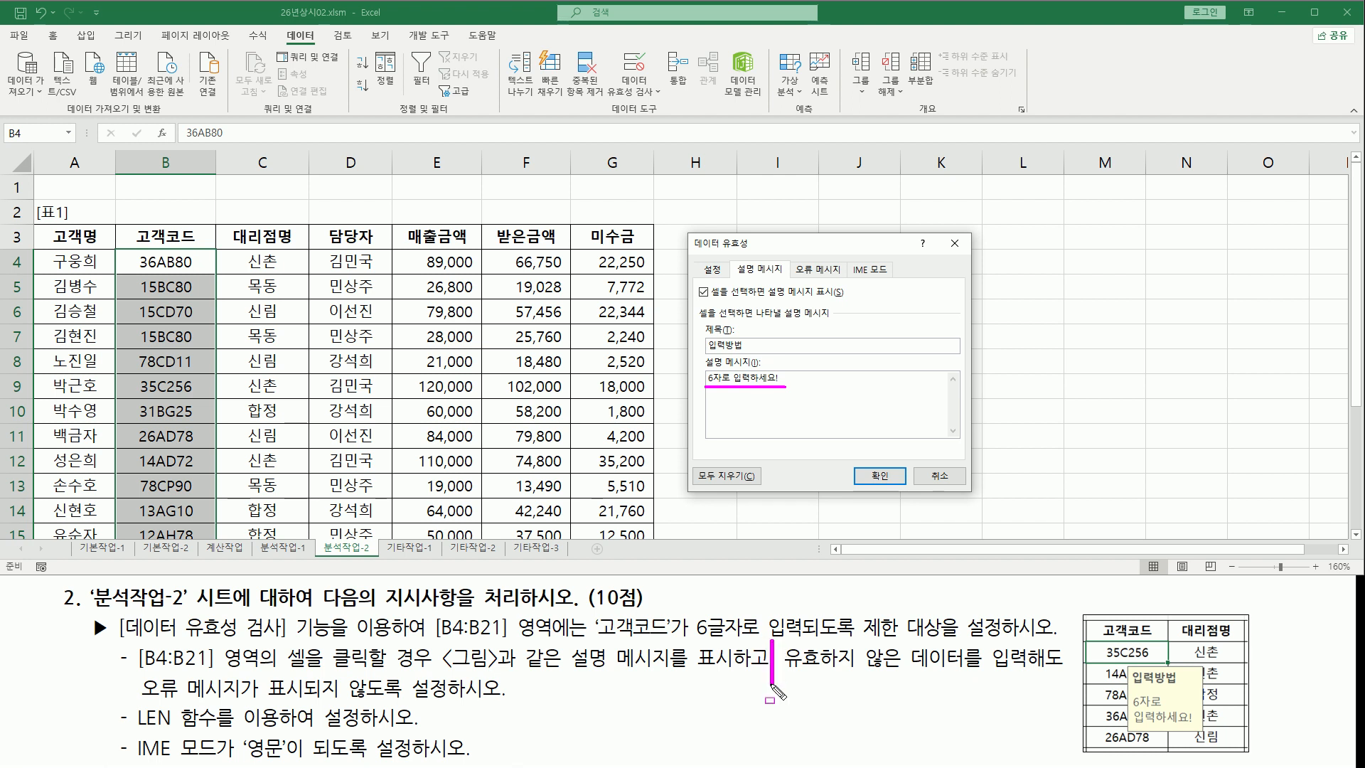
pyautogui.moveTo(787, 673); pyautogui.dragTo(1061, 675)
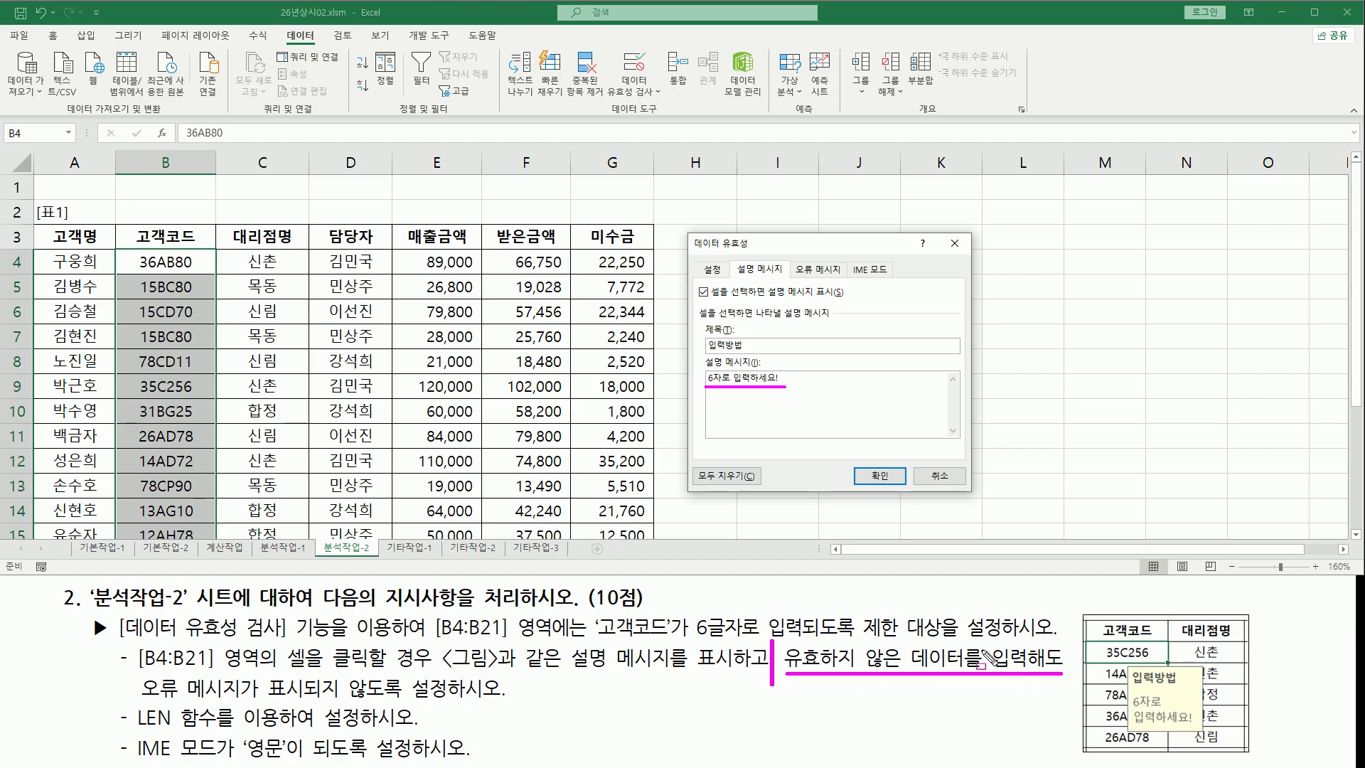
pyautogui.moveTo(144, 700); pyautogui.dragTo(456, 700)
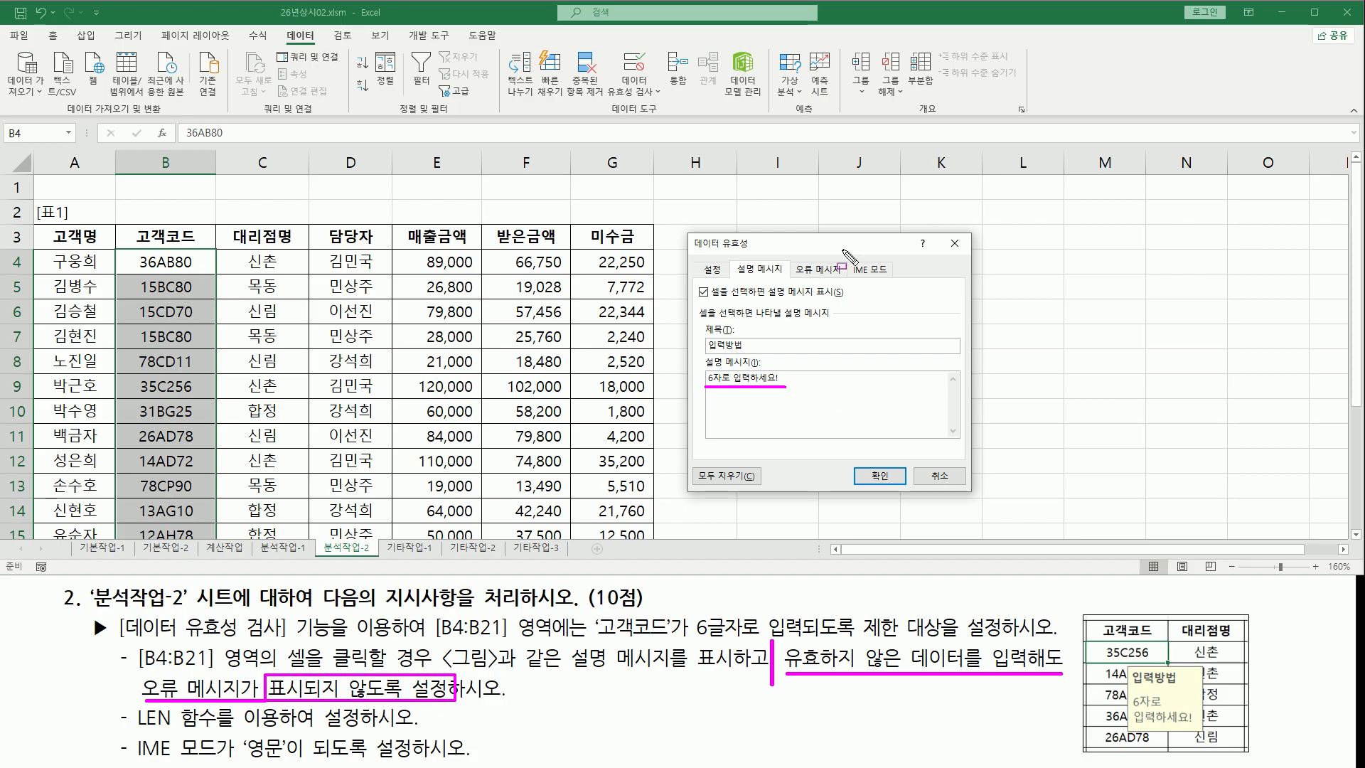
pyautogui.moveTo(785, 257); pyautogui.dragTo(816, 282)
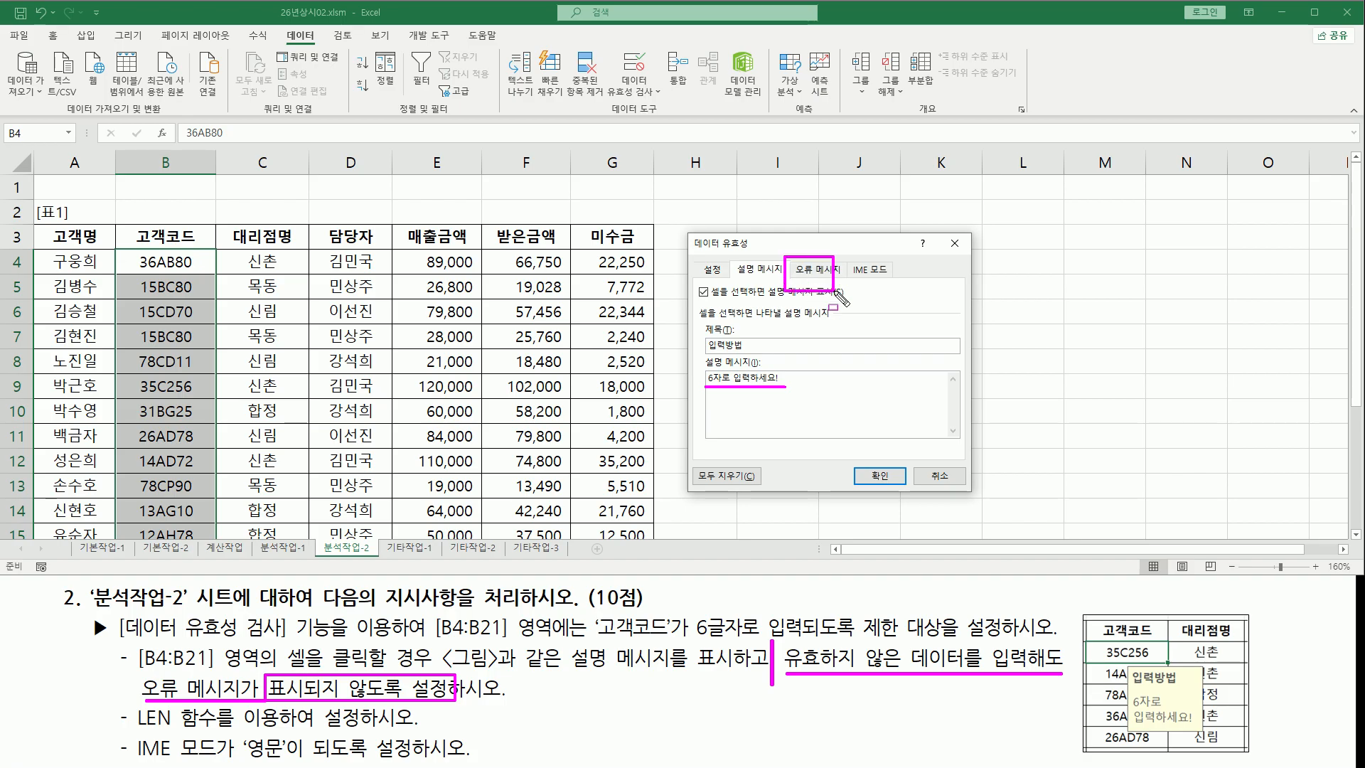
pyautogui.press('Escape')
pyautogui.click(807, 270)
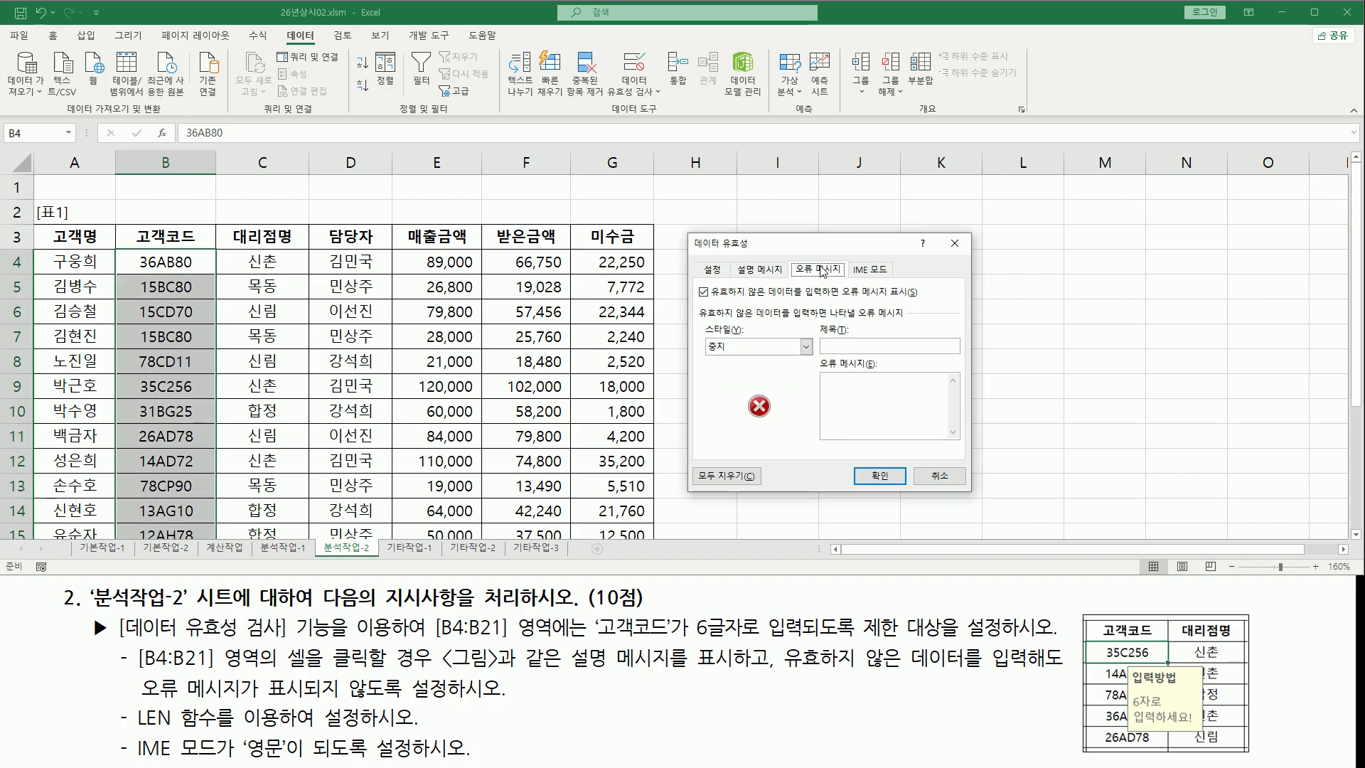
pyautogui.moveTo(709, 299); pyautogui.dragTo(924, 279)
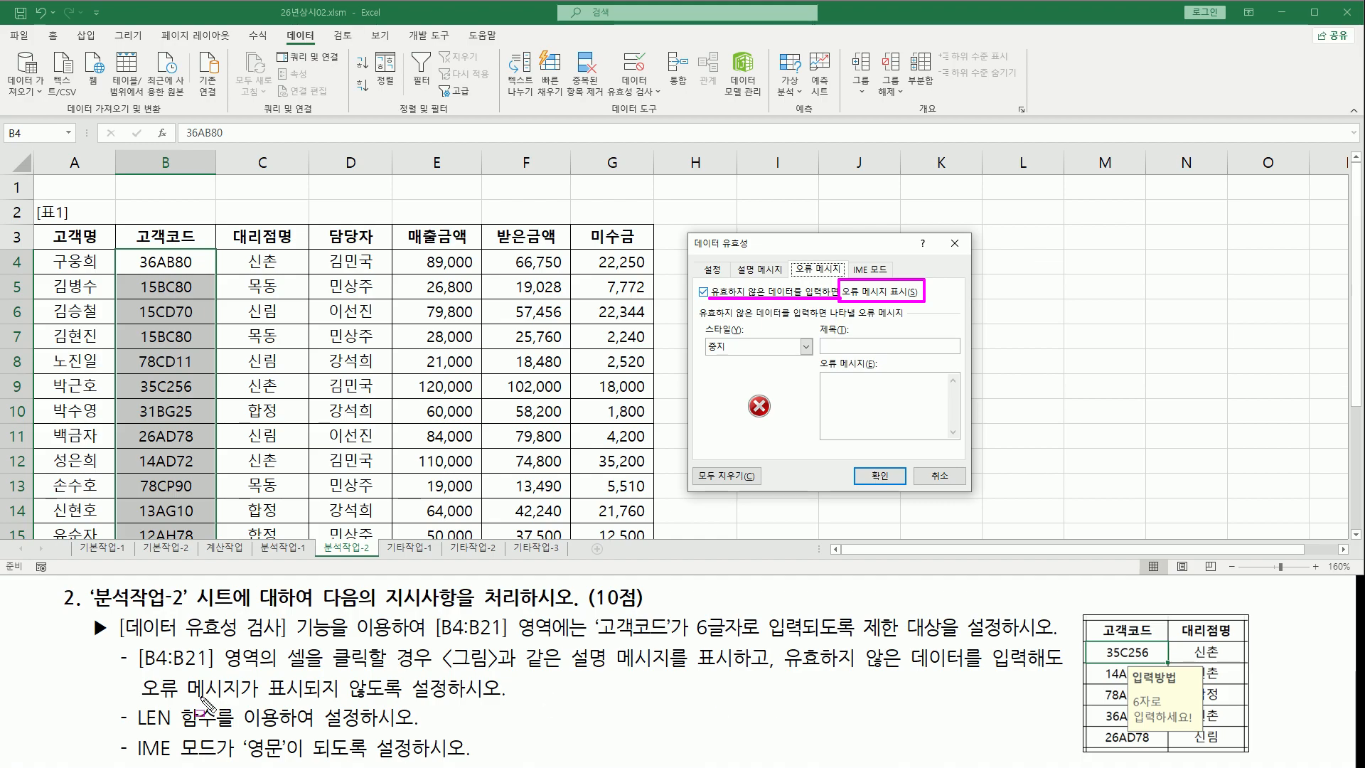
pyautogui.moveTo(139, 699); pyautogui.dragTo(459, 701)
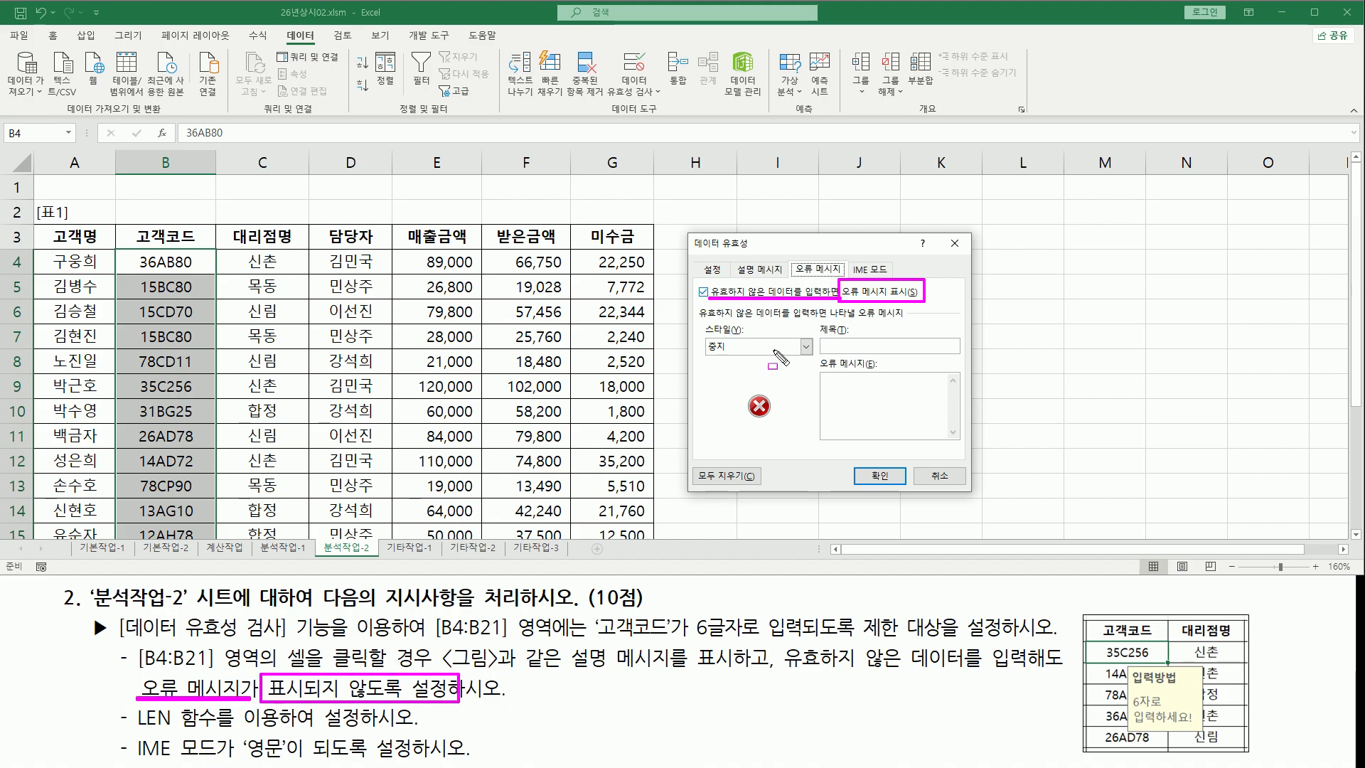
pyautogui.click(703, 291)
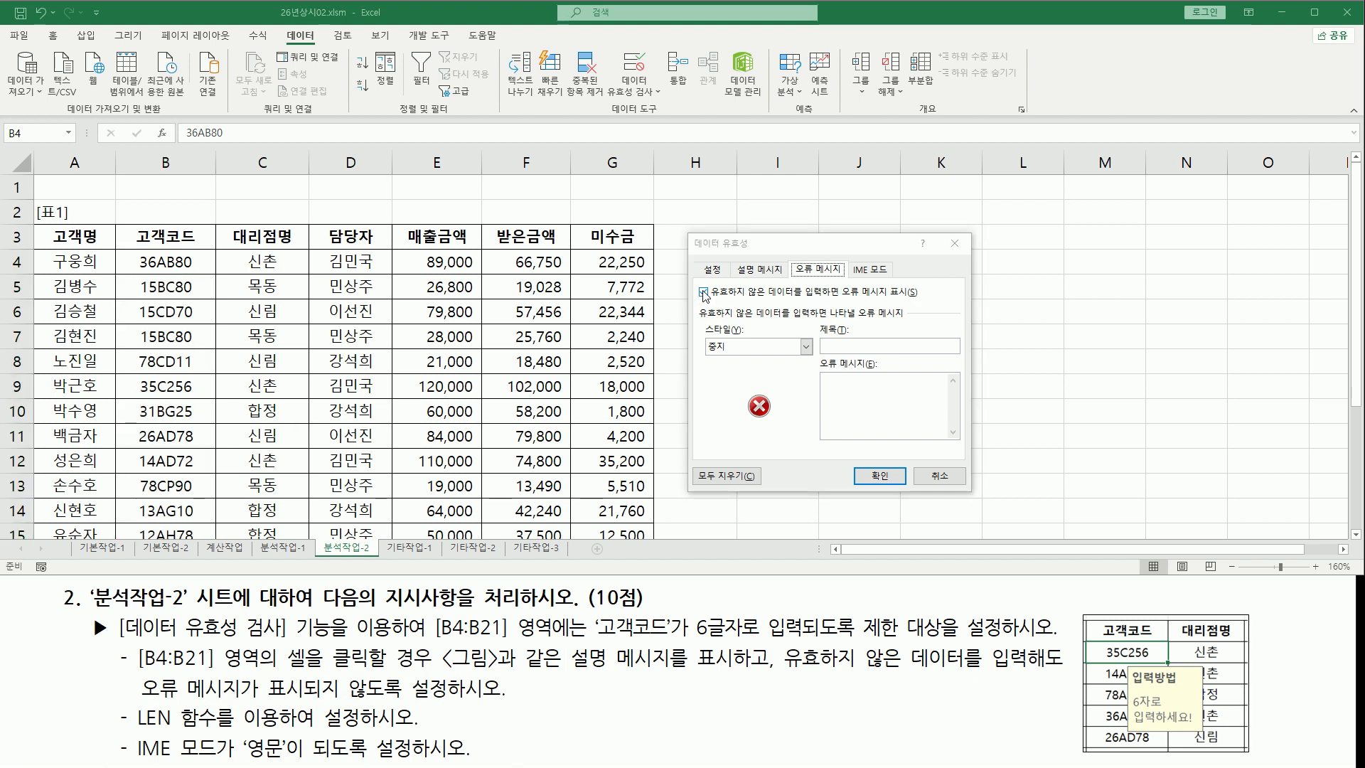
pyautogui.moveTo(696, 283); pyautogui.dragTo(712, 303)
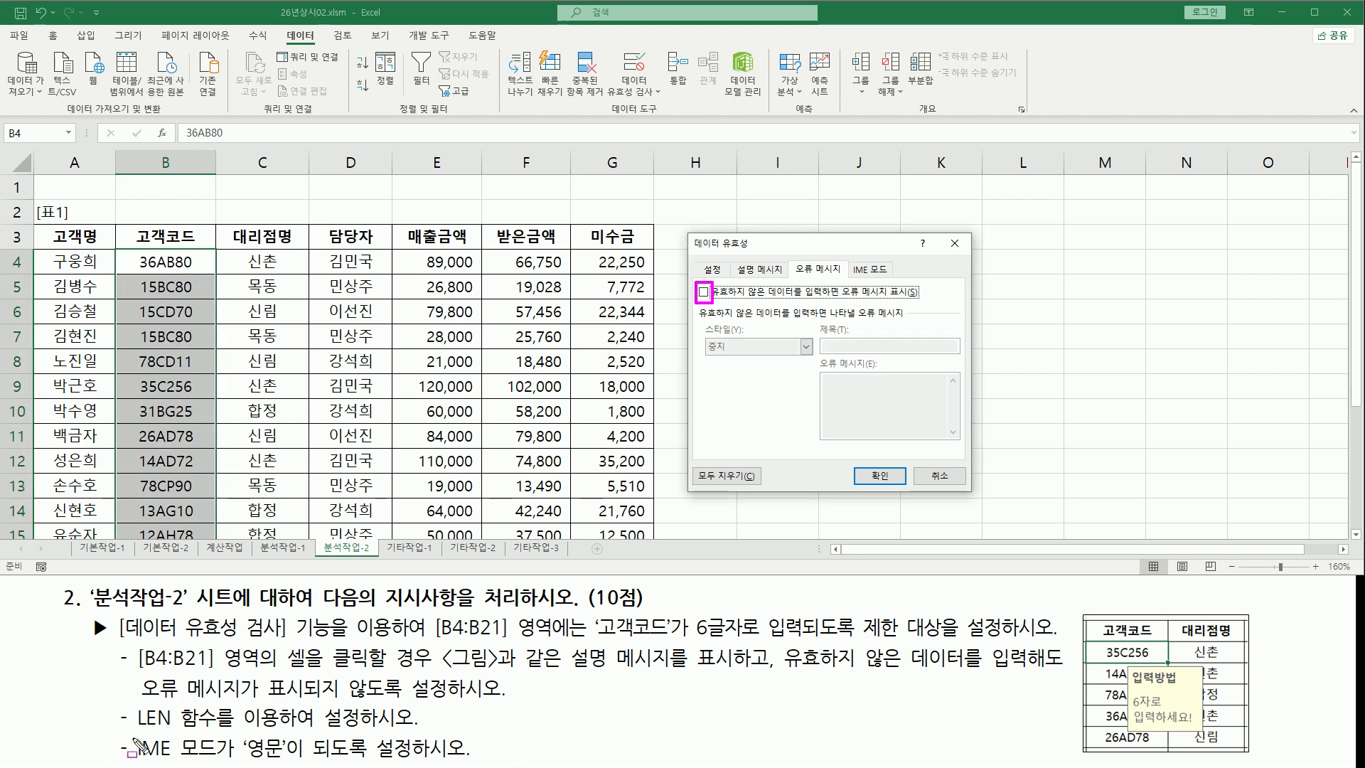
# Set the IME mode for the cells to 영문
pyautogui.moveTo(131, 731)
pyautogui.mouseDown()
pyautogui.moveTo(232, 763)
pyautogui.moveTo(475, 760)
pyautogui.mouseUp()
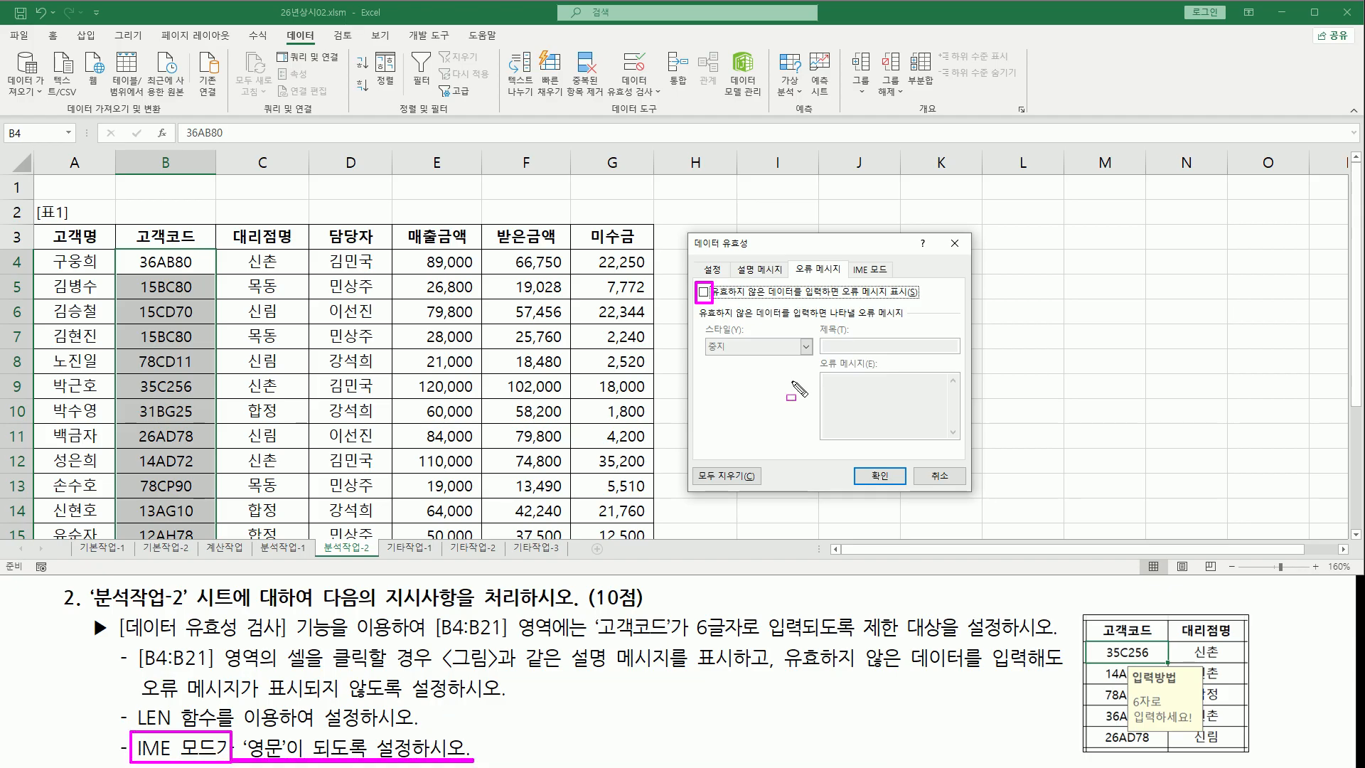
pyautogui.moveTo(848, 257); pyautogui.dragTo(897, 279)
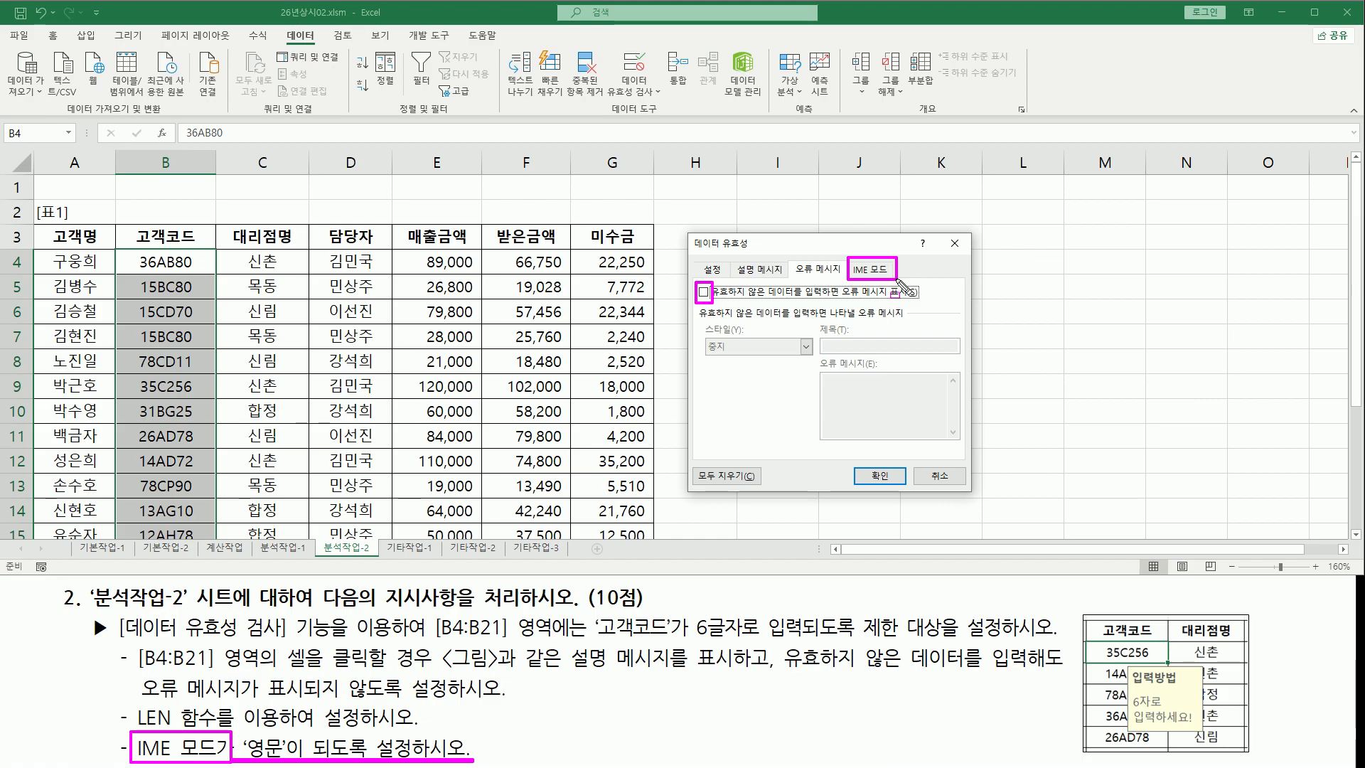
pyautogui.click(869, 271)
pyautogui.click(806, 324)
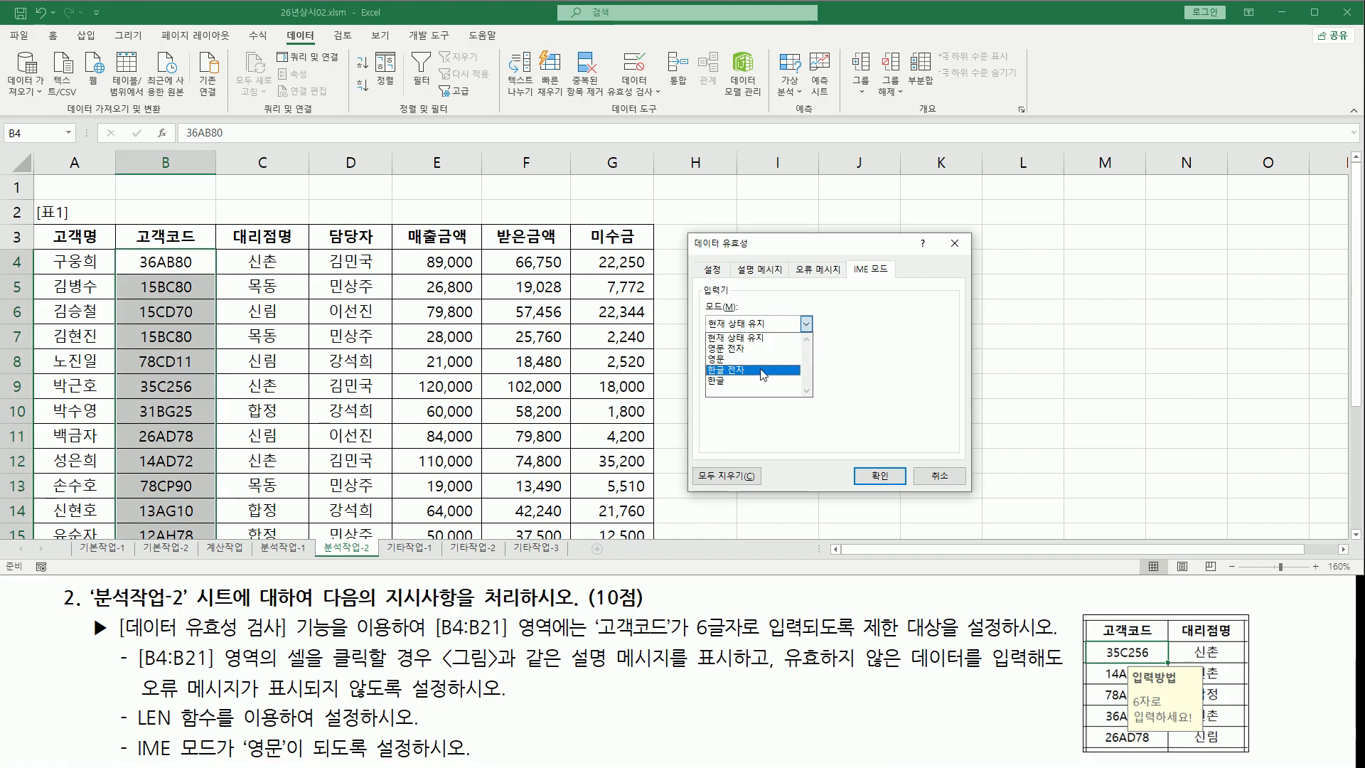
pyautogui.click(762, 360)
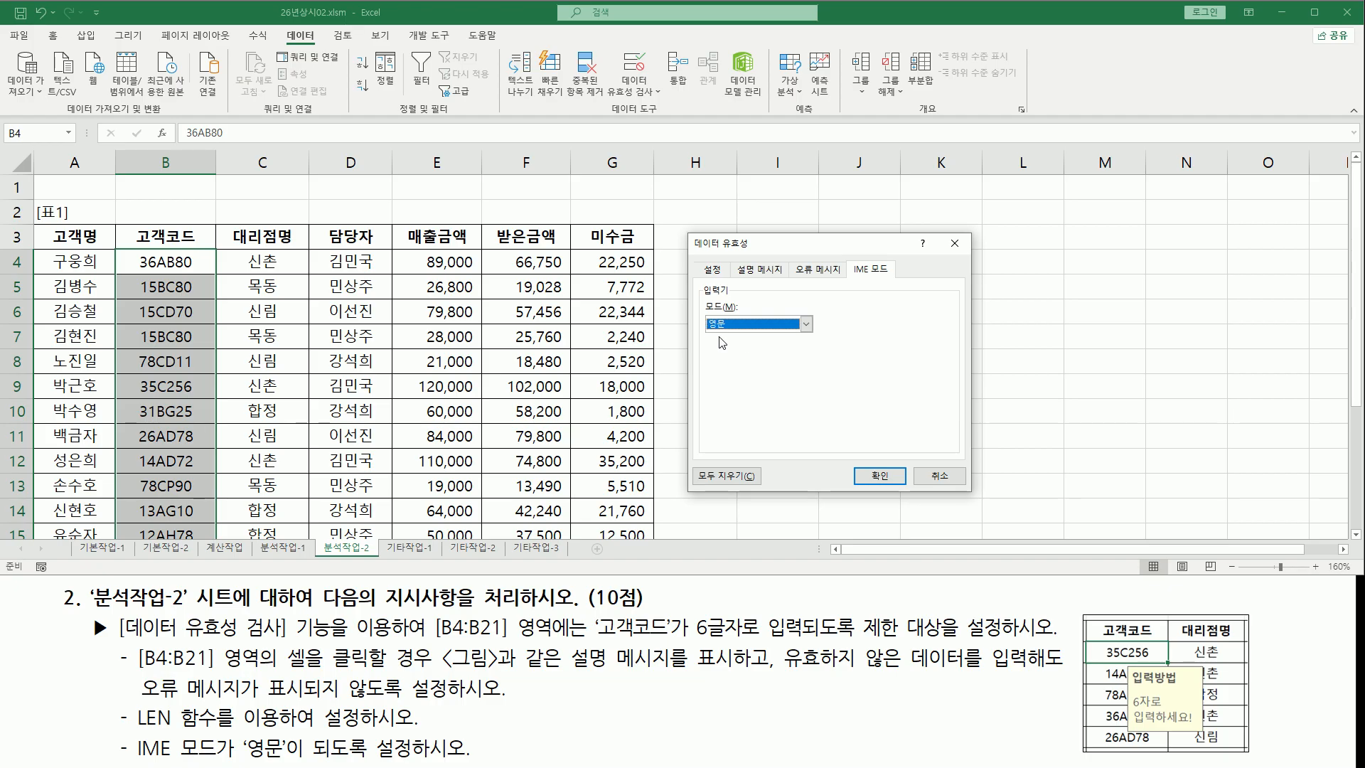
# Confirm the data validation settings for the 고객코드 range B4:B21
pyautogui.moveTo(695, 298); pyautogui.dragTo(828, 337)
pyautogui.moveTo(846, 251); pyautogui.dragTo(898, 286)
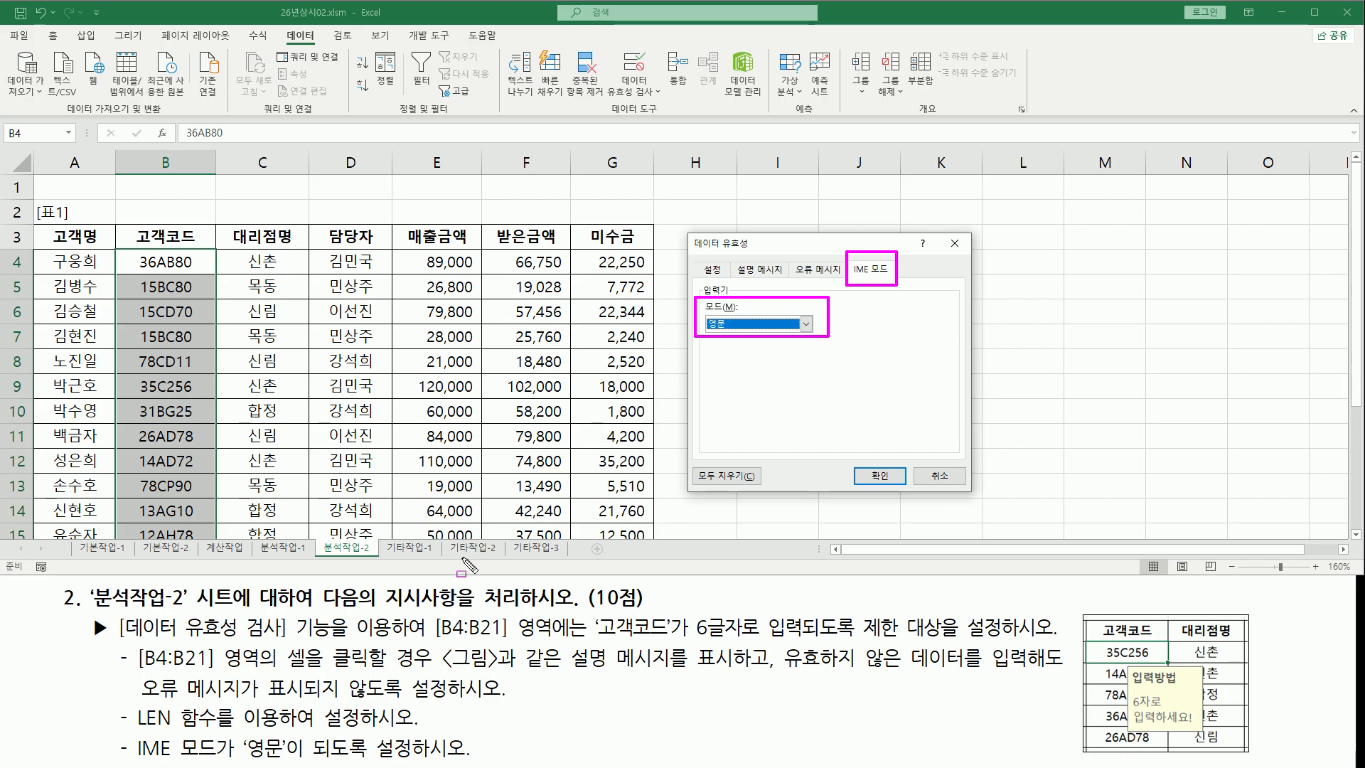
pyautogui.moveTo(858, 462); pyautogui.dragTo(910, 489)
pyautogui.click(880, 475)
# Enter the reference formula =len(B4)=6 in cell I4 beside the table
pyautogui.click(787, 271)
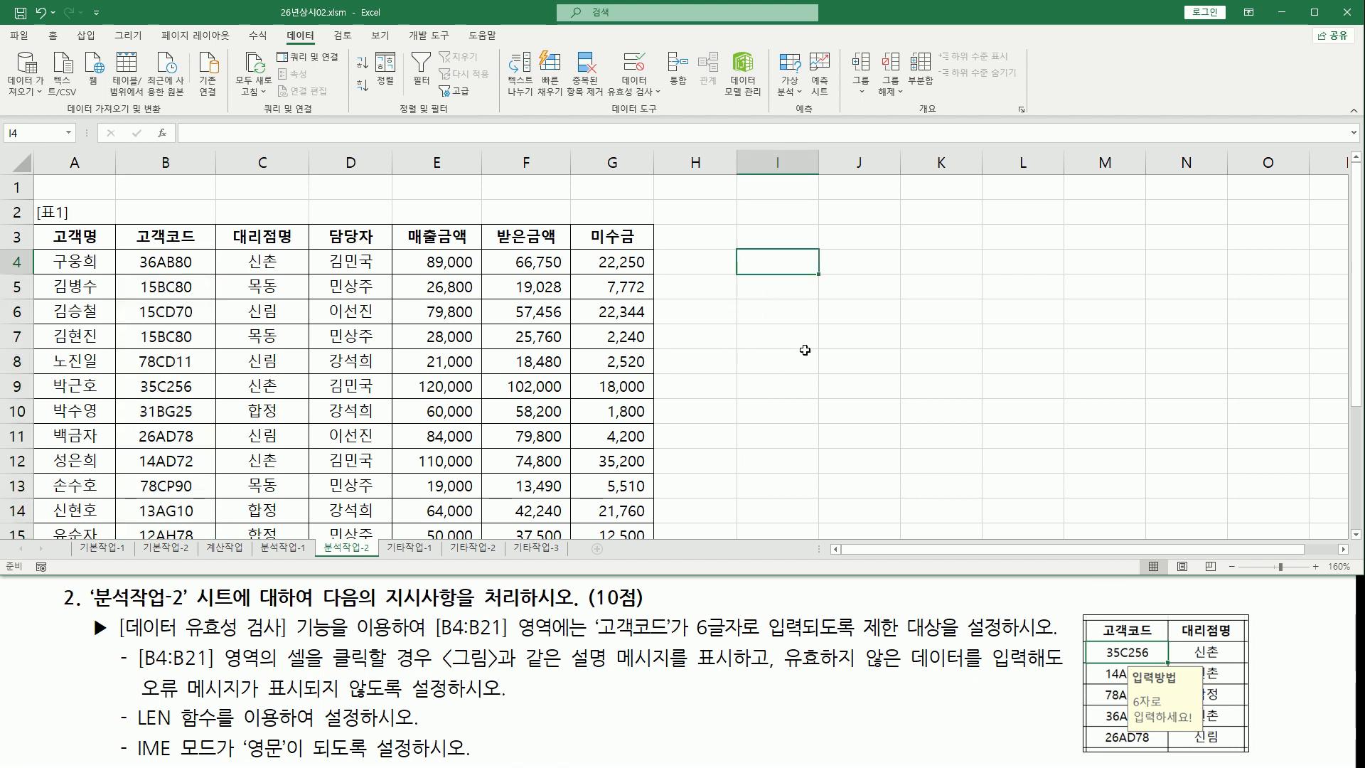
pyautogui.write('=len(B4)=6')
pyautogui.press('Return')
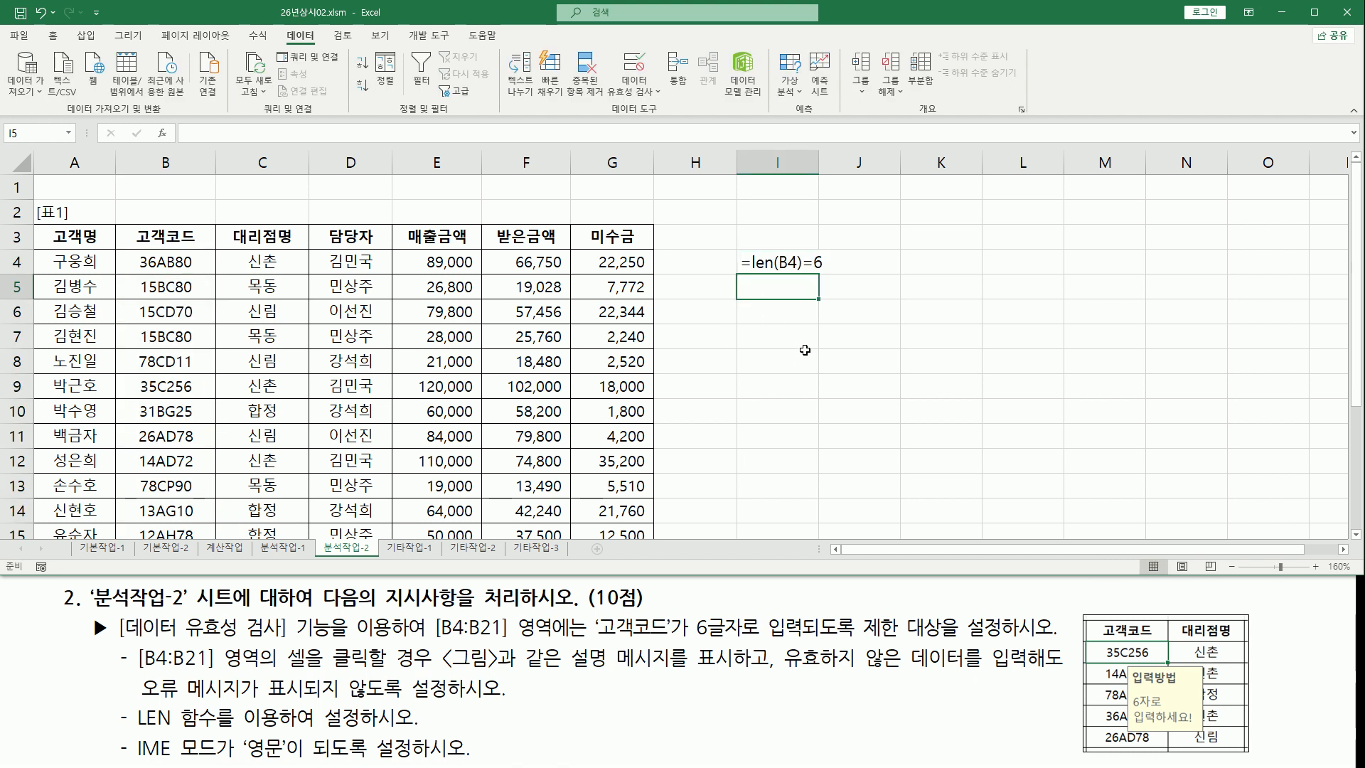
pyautogui.click(804, 350)
pyautogui.moveTo(748, 274); pyautogui.dragTo(796, 275)
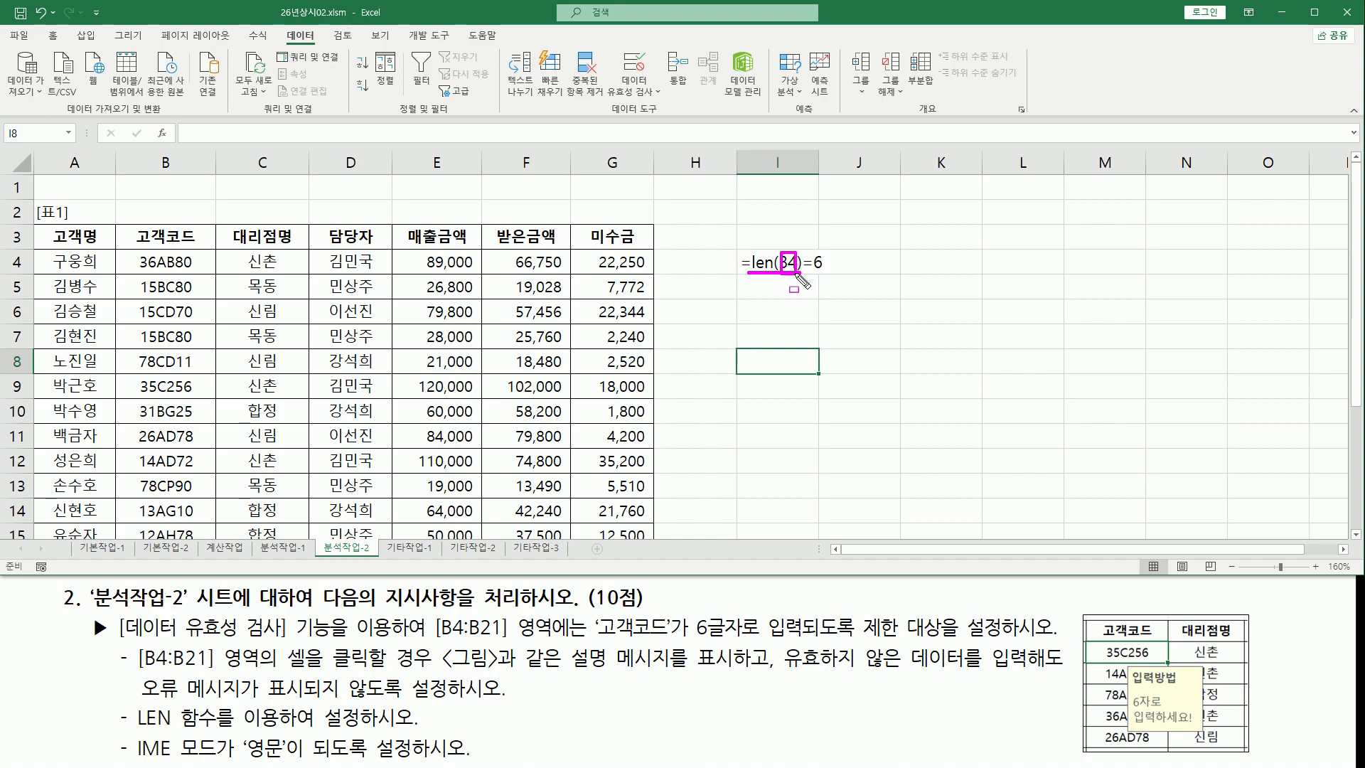
pyautogui.moveTo(802, 248); pyautogui.dragTo(829, 275)
pyautogui.press('Escape')
# Select various cells in the 고객코드 column to check the input message for the validated range
pyautogui.moveTo(117, 250); pyautogui.dragTo(202, 538)
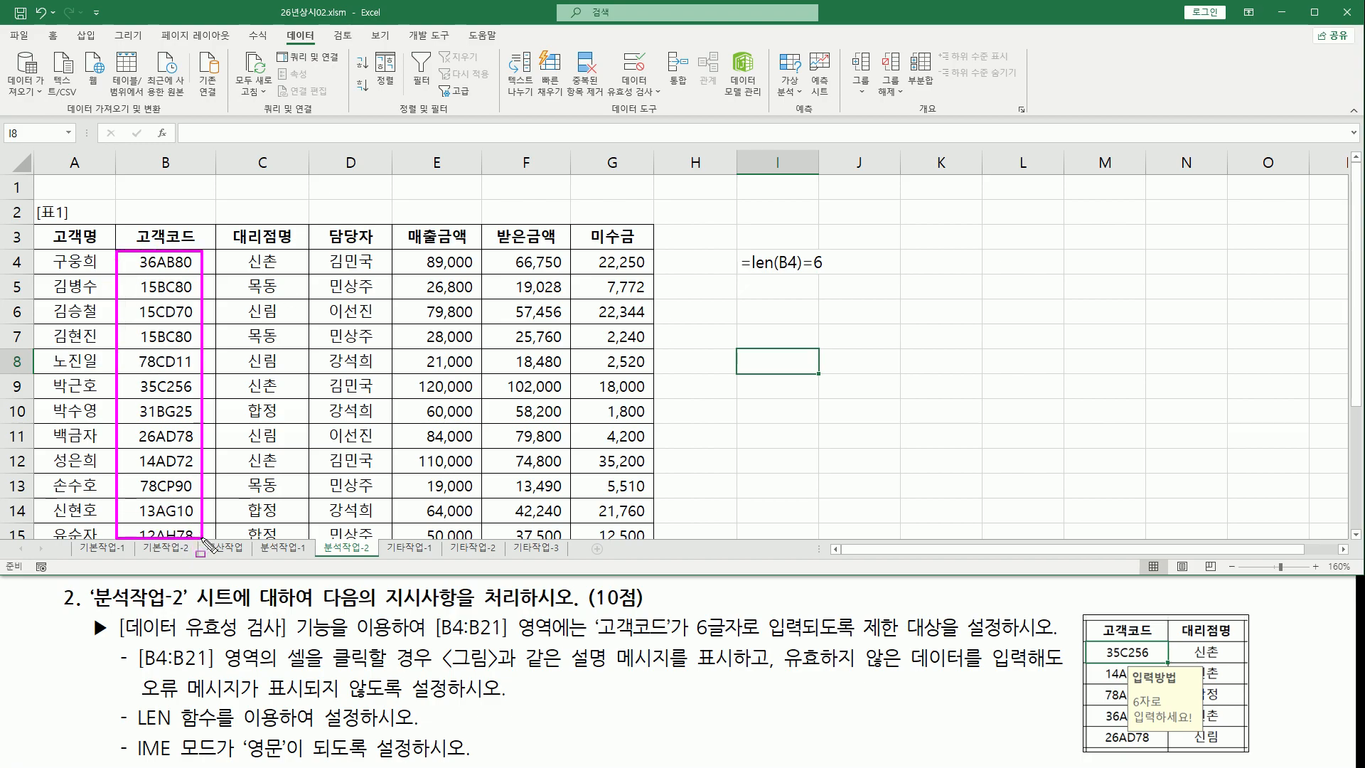
pyautogui.press('Escape')
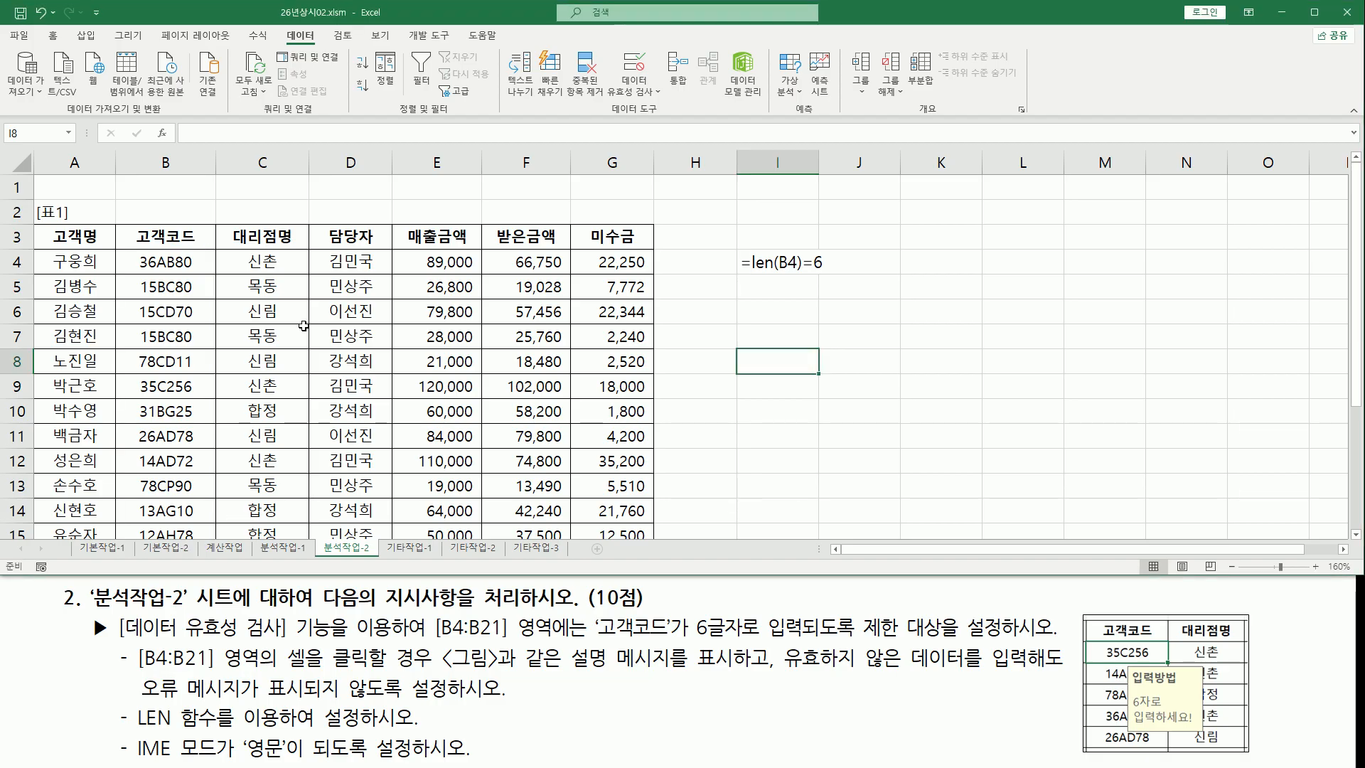
pyautogui.click(398, 307)
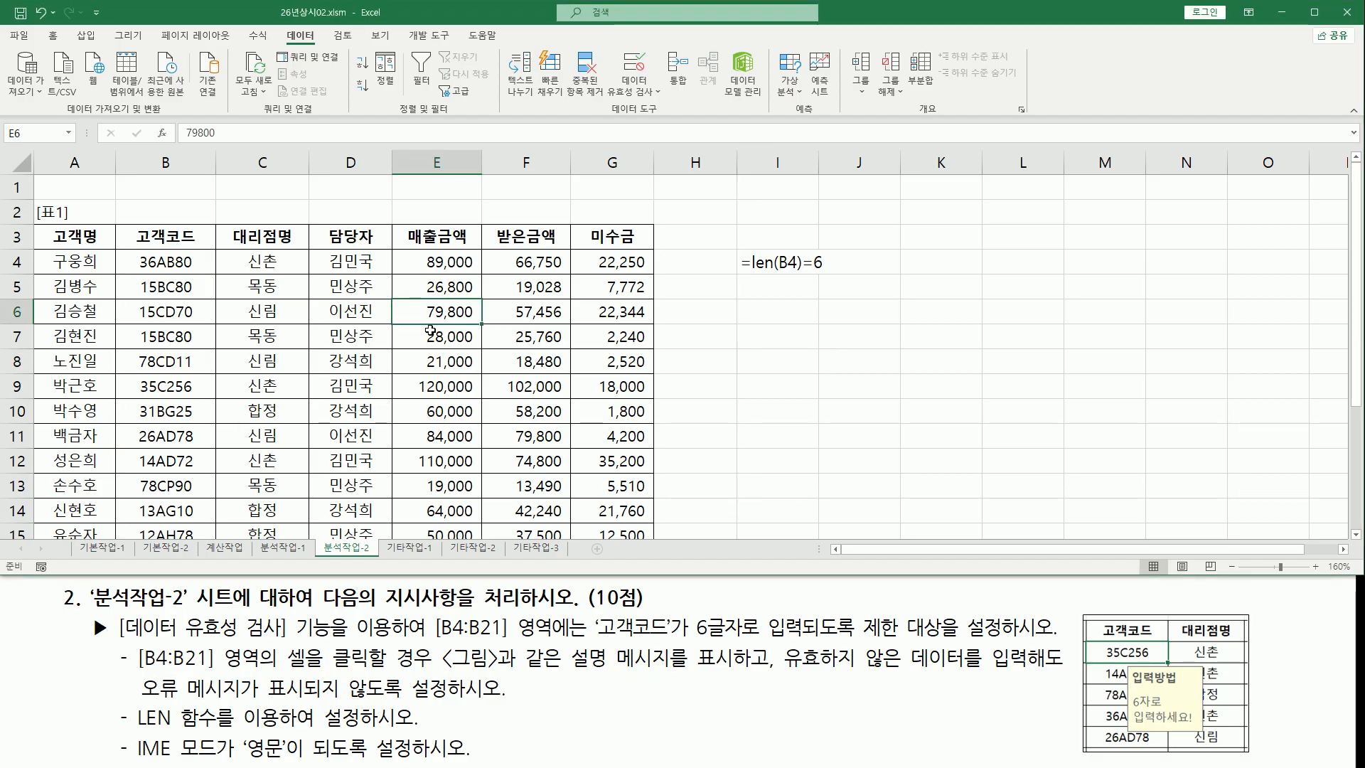
pyautogui.click(352, 337)
pyautogui.click(279, 388)
pyautogui.moveTo(1122, 663); pyautogui.dragTo(1223, 743)
pyautogui.press('Escape')
pyautogui.click(112, 291)
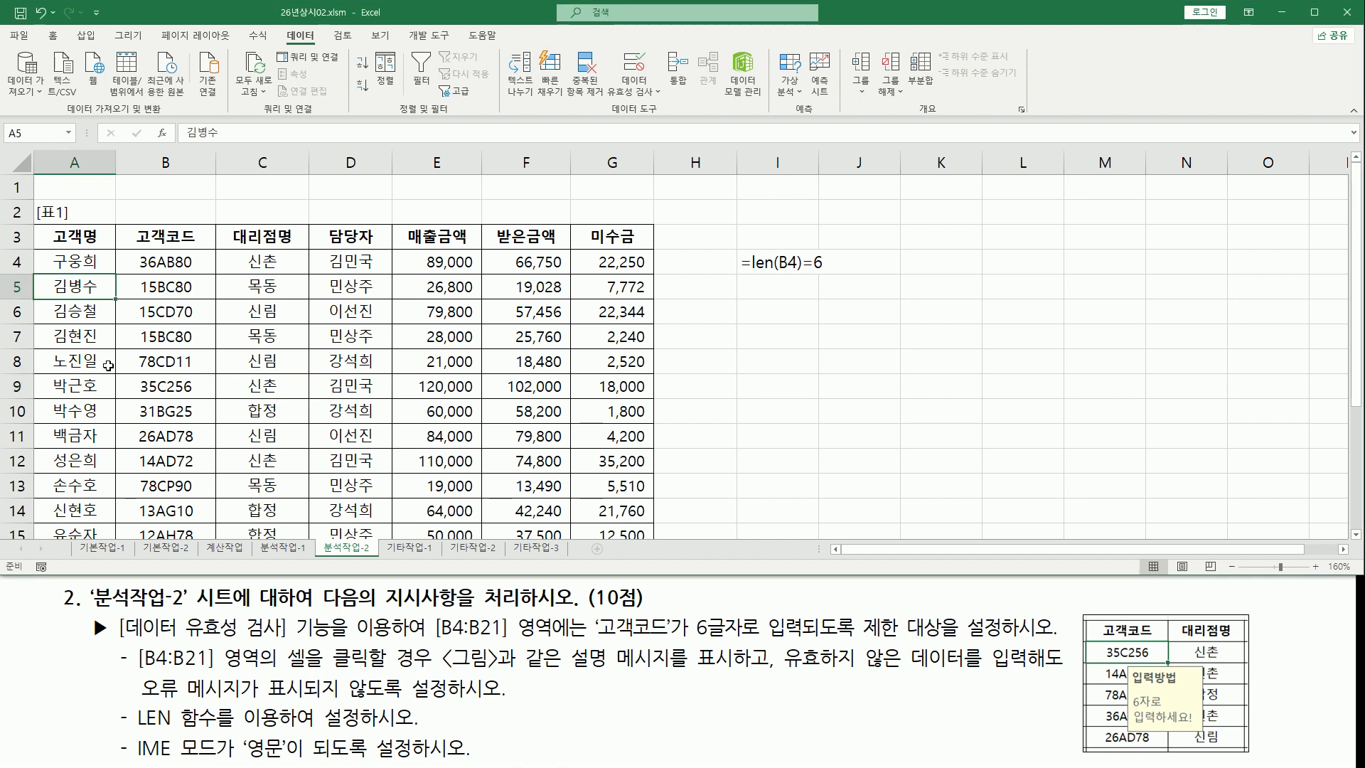
pyautogui.click(178, 269)
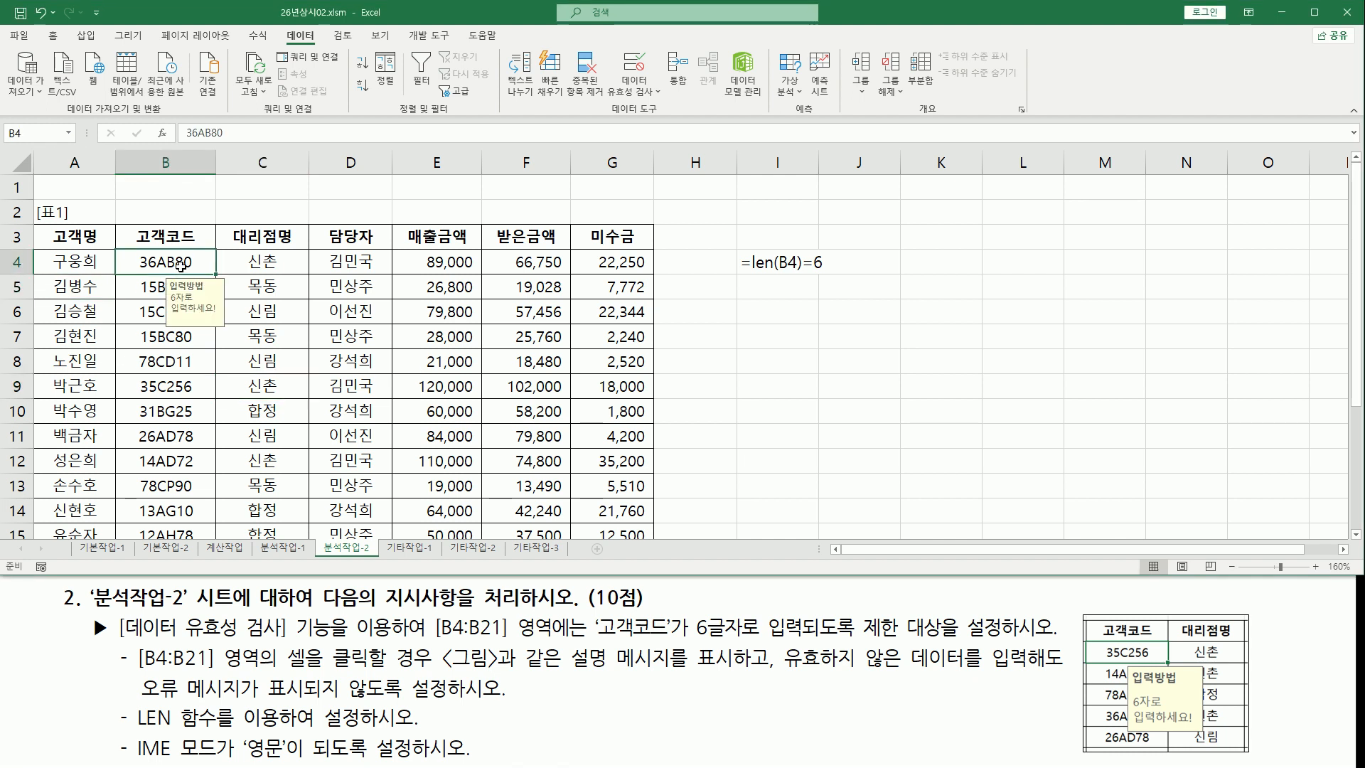
pyautogui.click(155, 363)
pyautogui.click(160, 461)
pyautogui.click(177, 357)
pyautogui.click(178, 311)
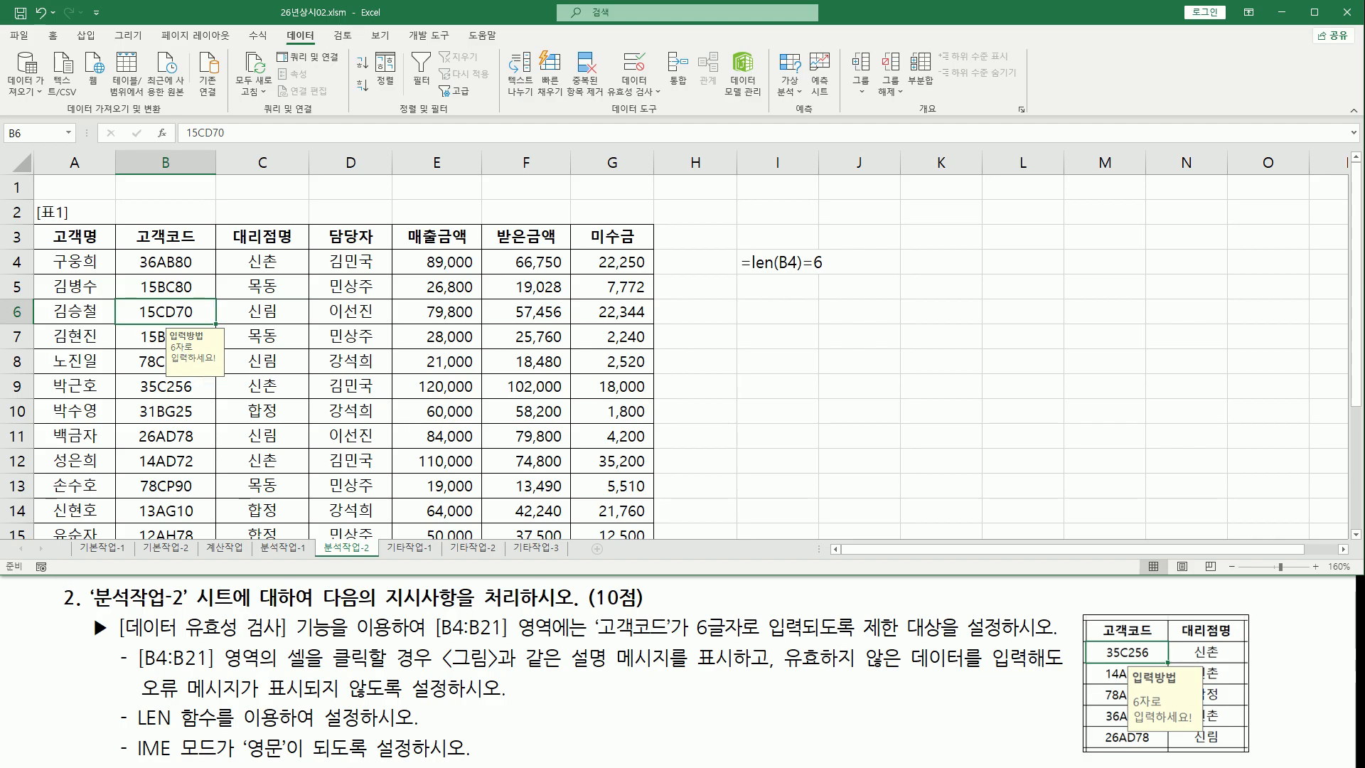
pyautogui.click(555, 406)
pyautogui.click(176, 261)
# Test the validation by entering 3 in B4, then restore the original code 36AB80
pyautogui.press('F2')
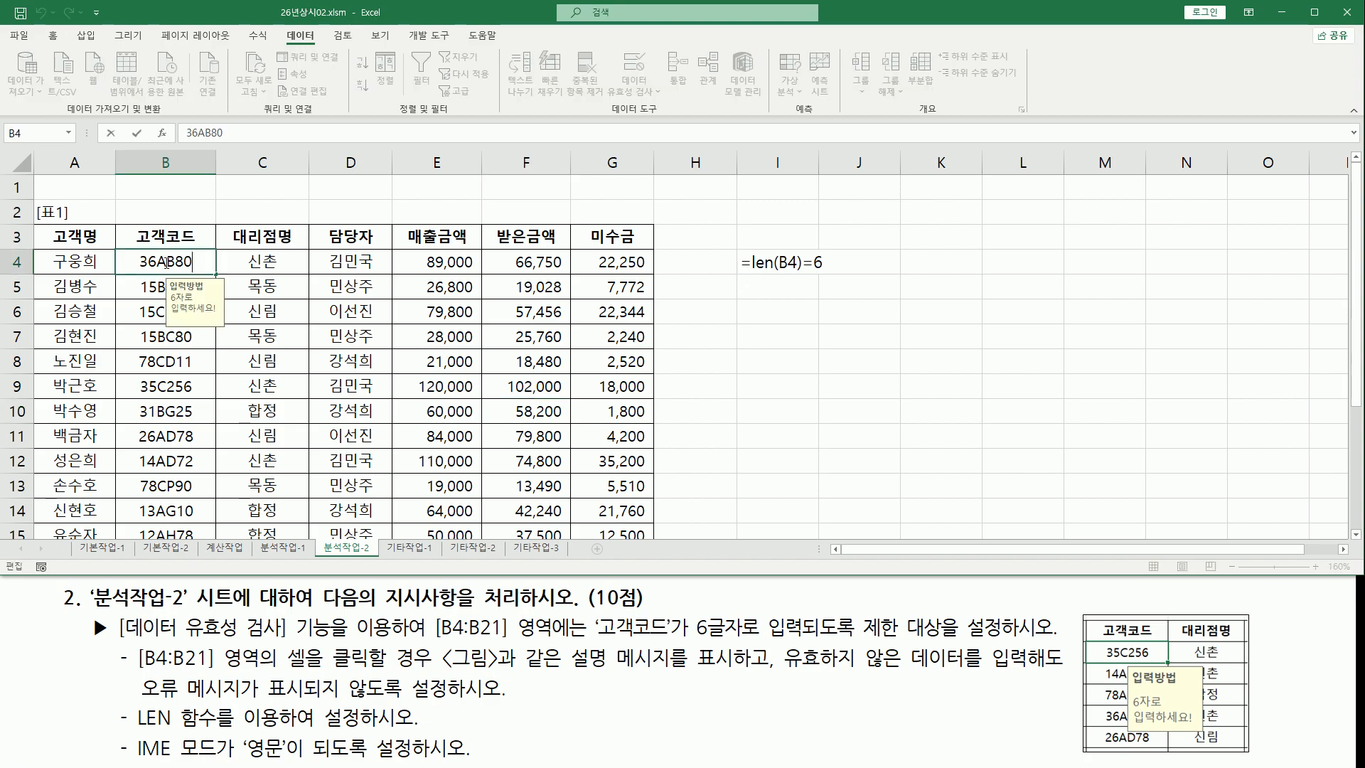
pyautogui.doubleClick(151, 261)
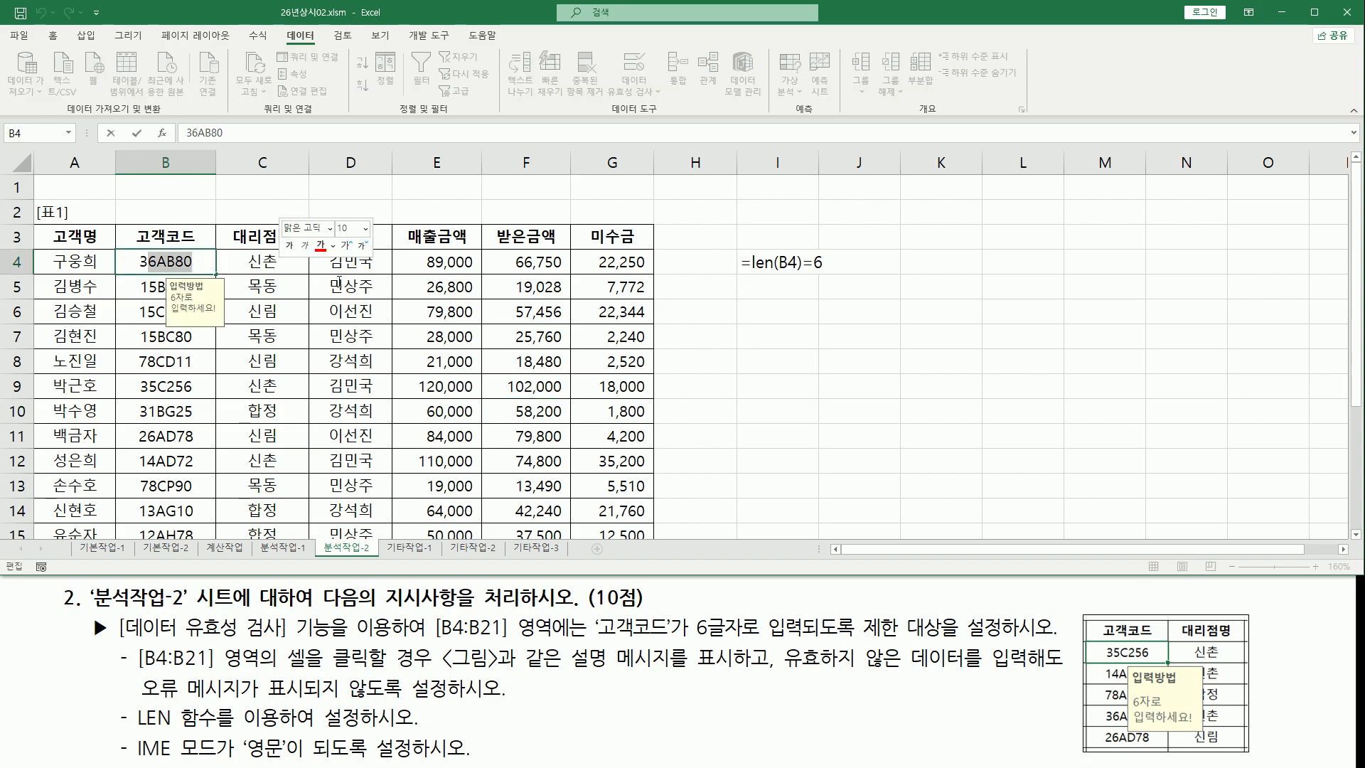
pyautogui.write('3')
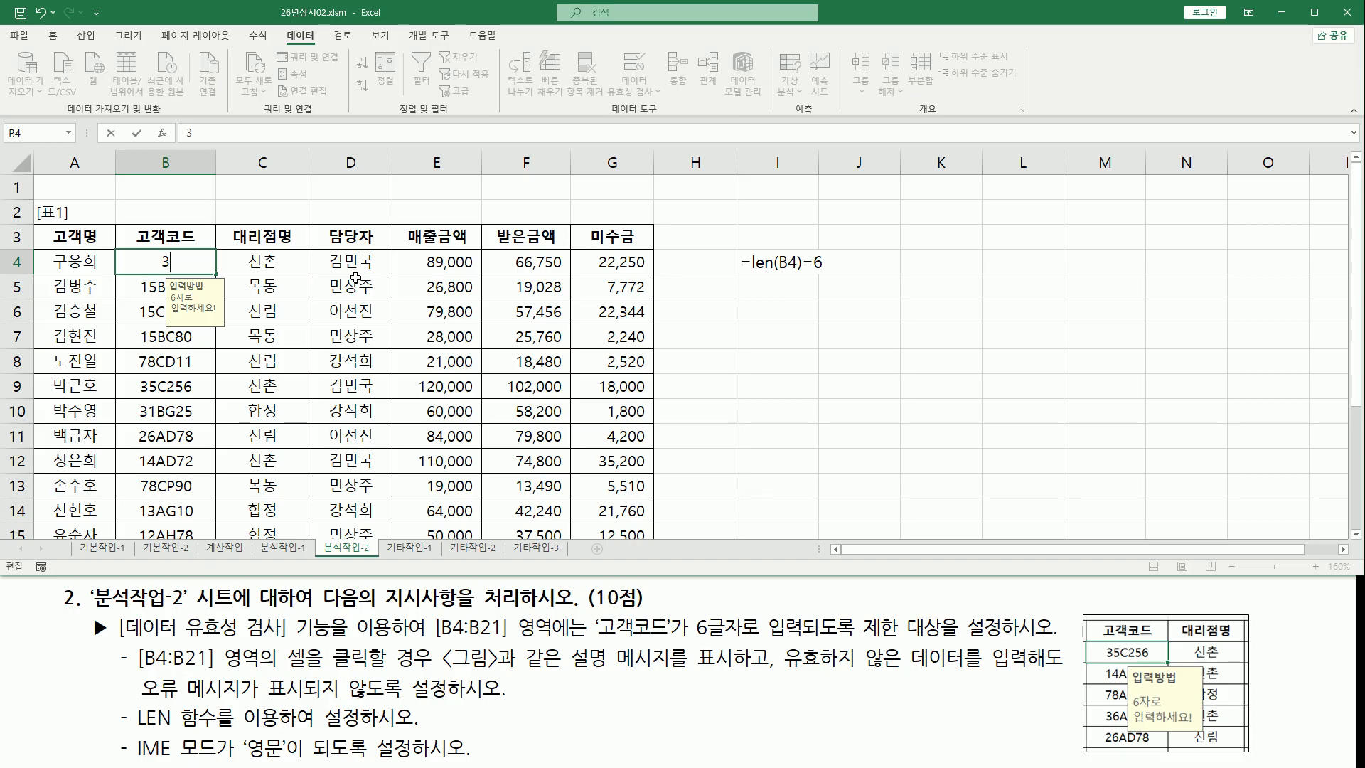
pyautogui.press('Return')
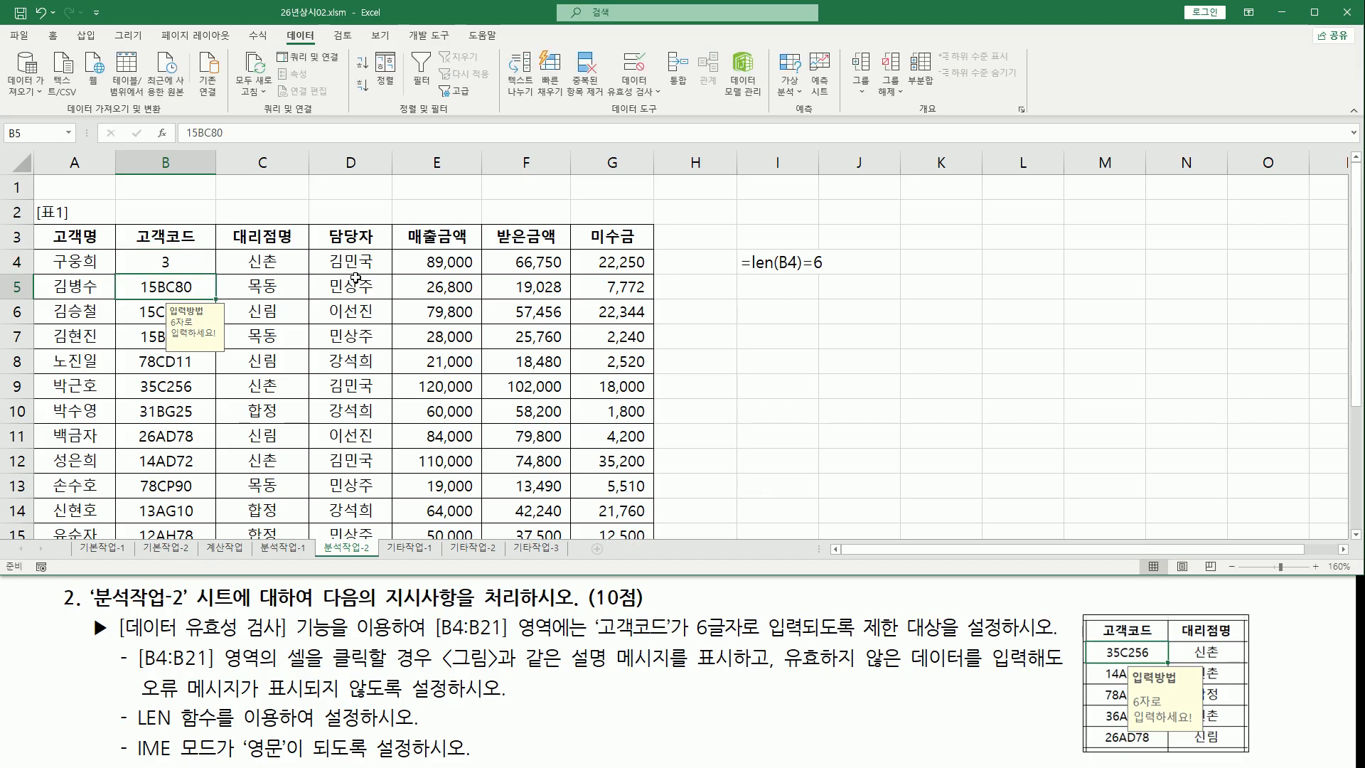
pyautogui.moveTo(137, 701); pyautogui.dragTo(509, 703)
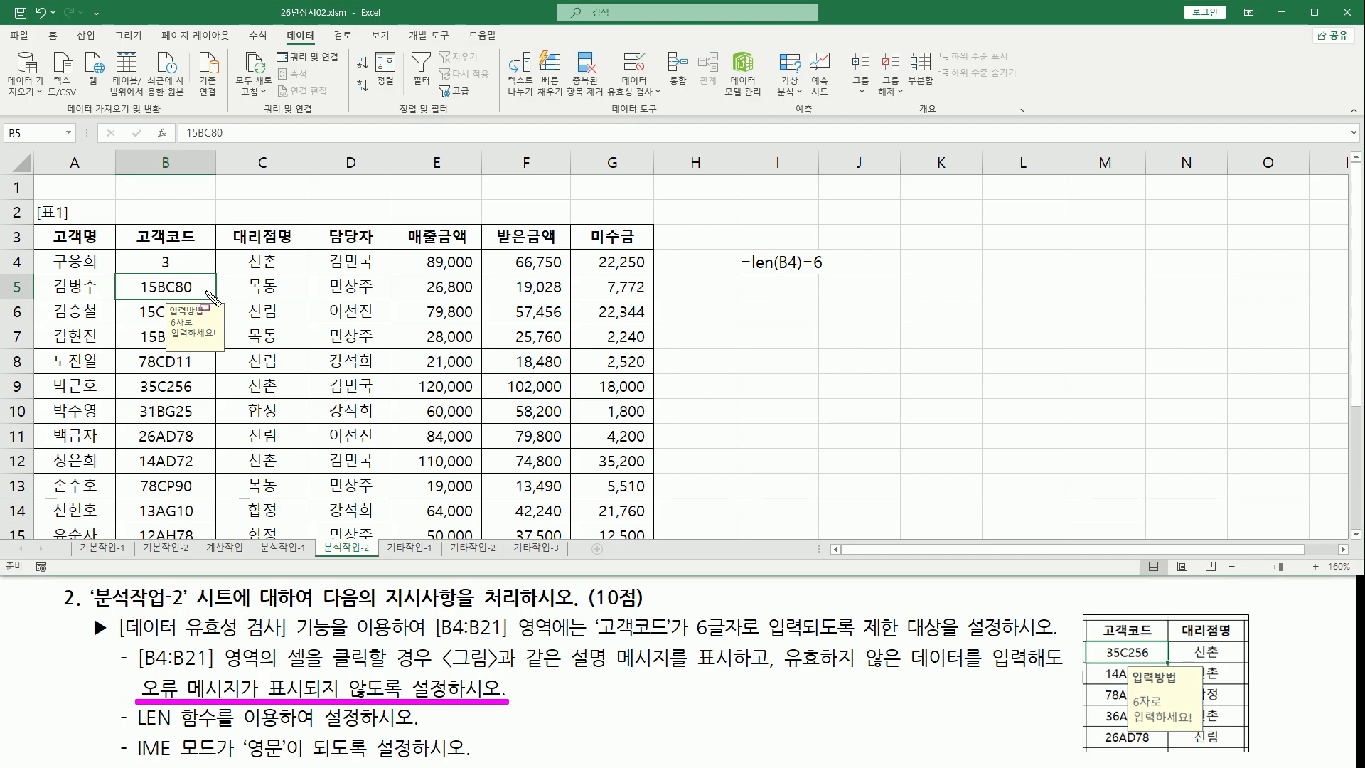
pyautogui.press('Escape')
pyautogui.click(348, 272)
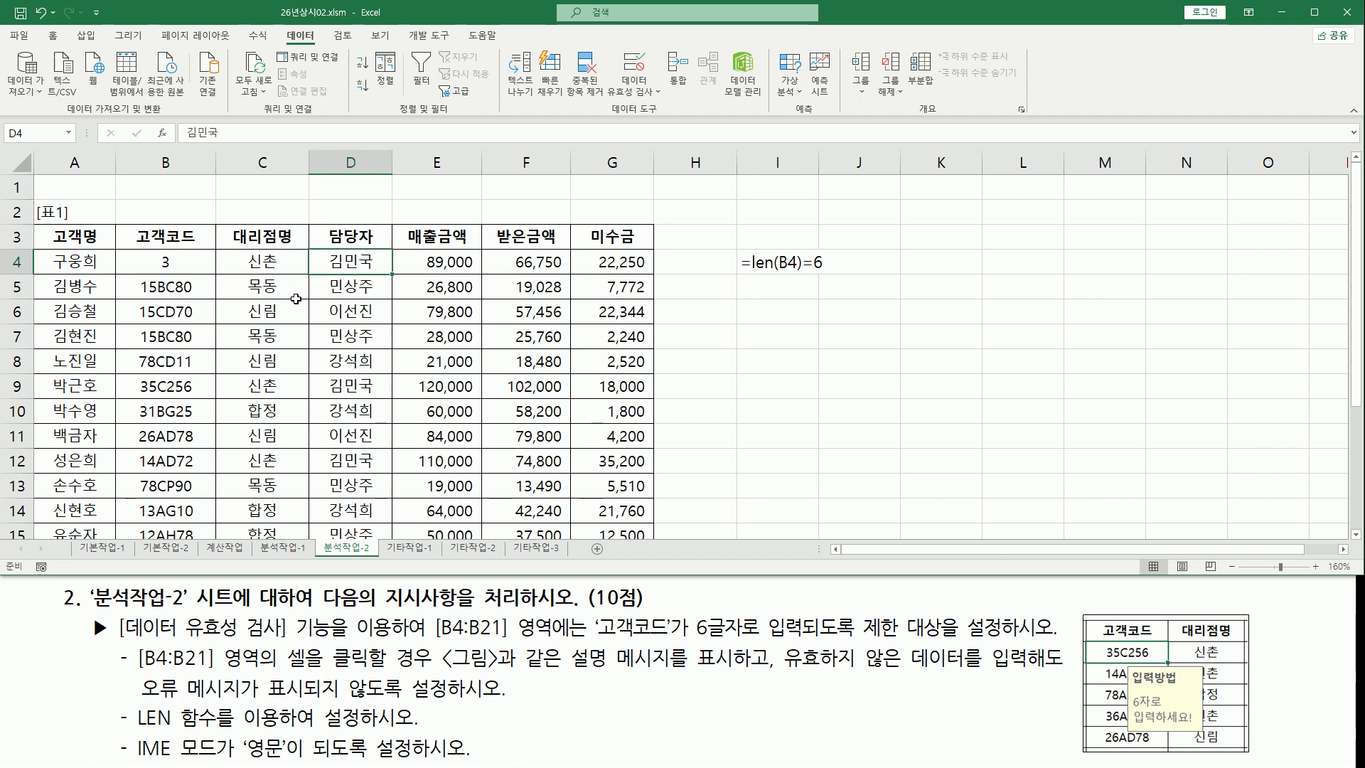
pyautogui.click(192, 259)
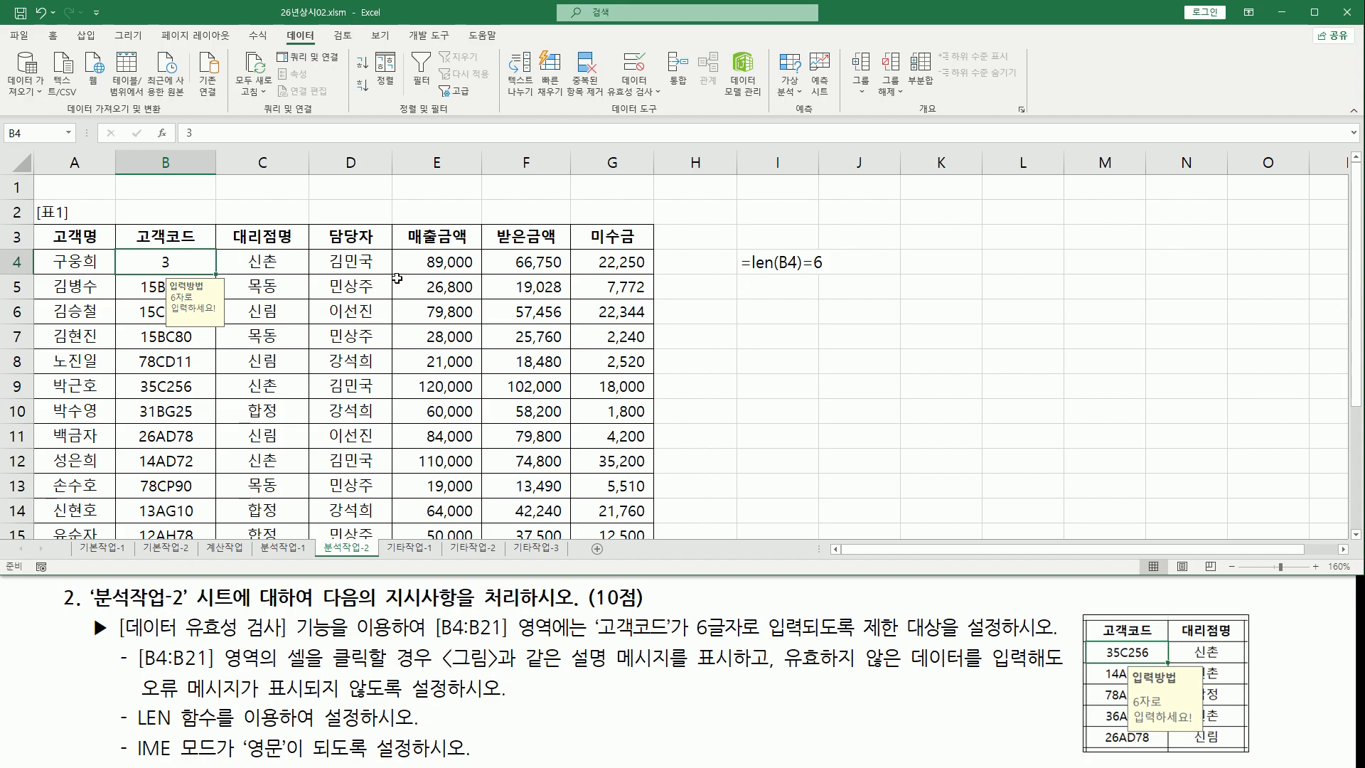
pyautogui.press('Escape')
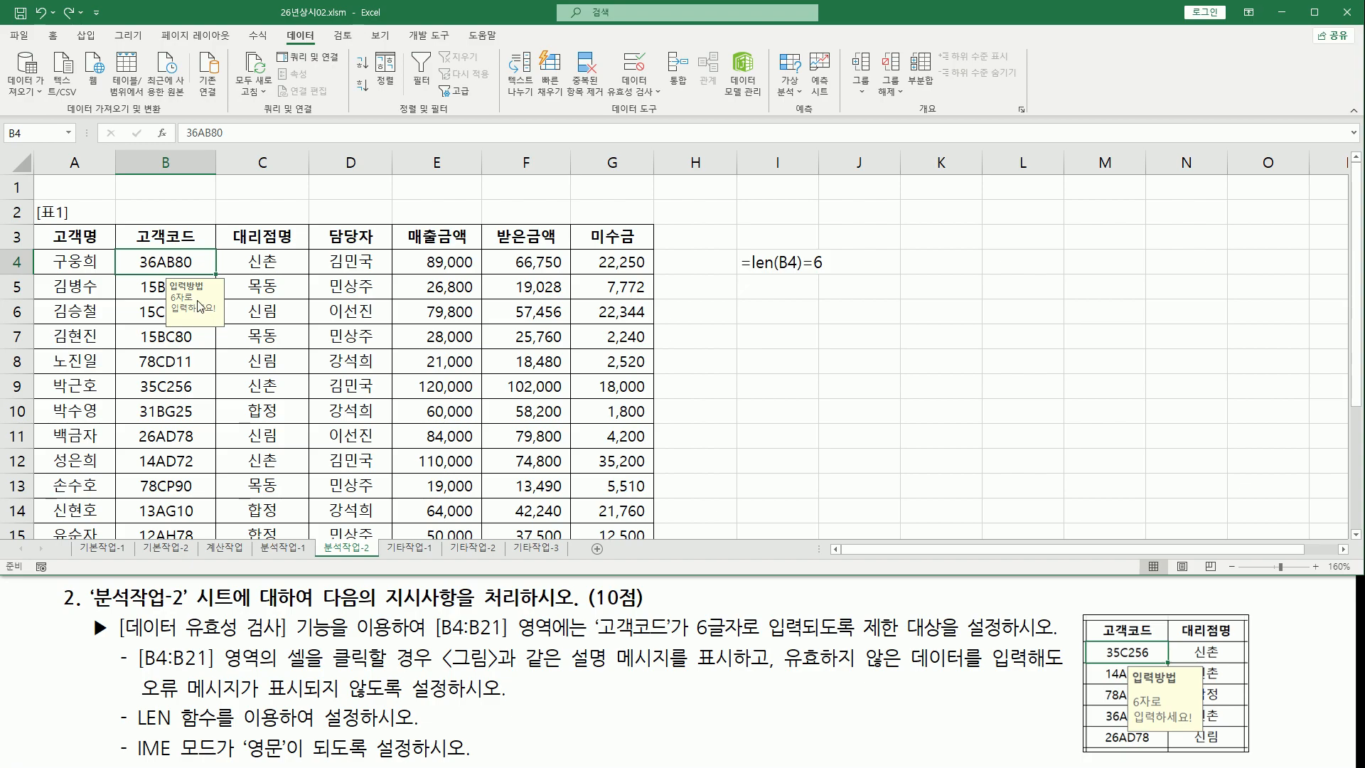
# Type test characters in B4 to check the English input mode
pyautogui.click(356, 368)
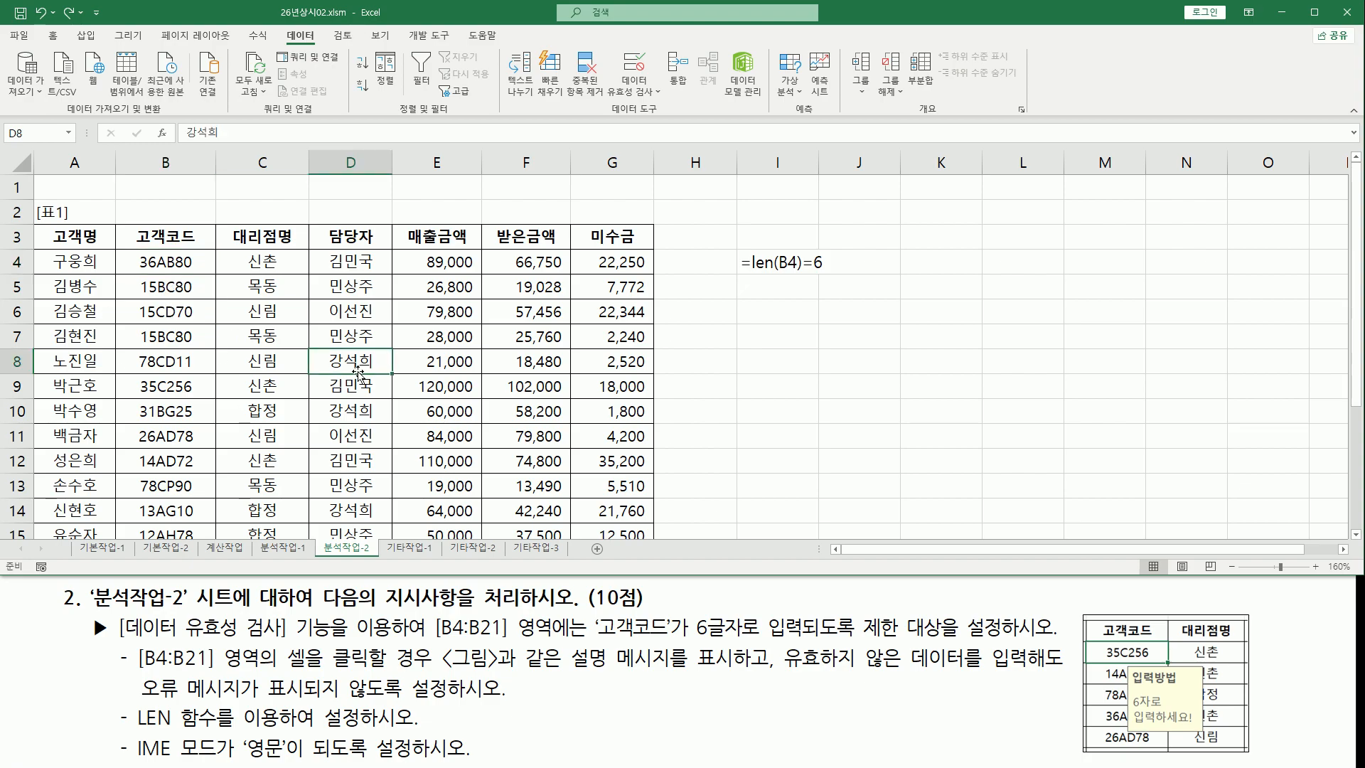
pyautogui.moveTo(133, 733); pyautogui.dragTo(494, 760)
pyautogui.press('Escape')
pyautogui.click(264, 313)
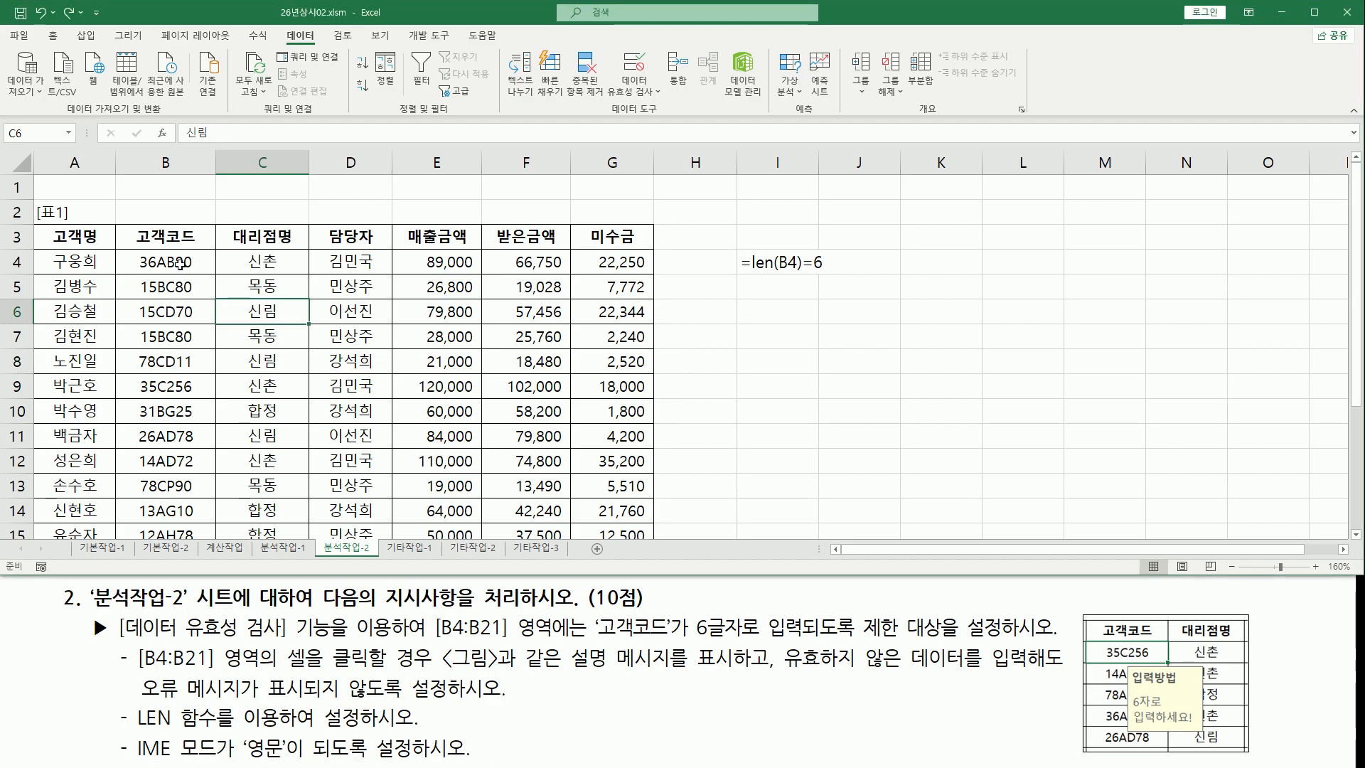
pyautogui.click(187, 268)
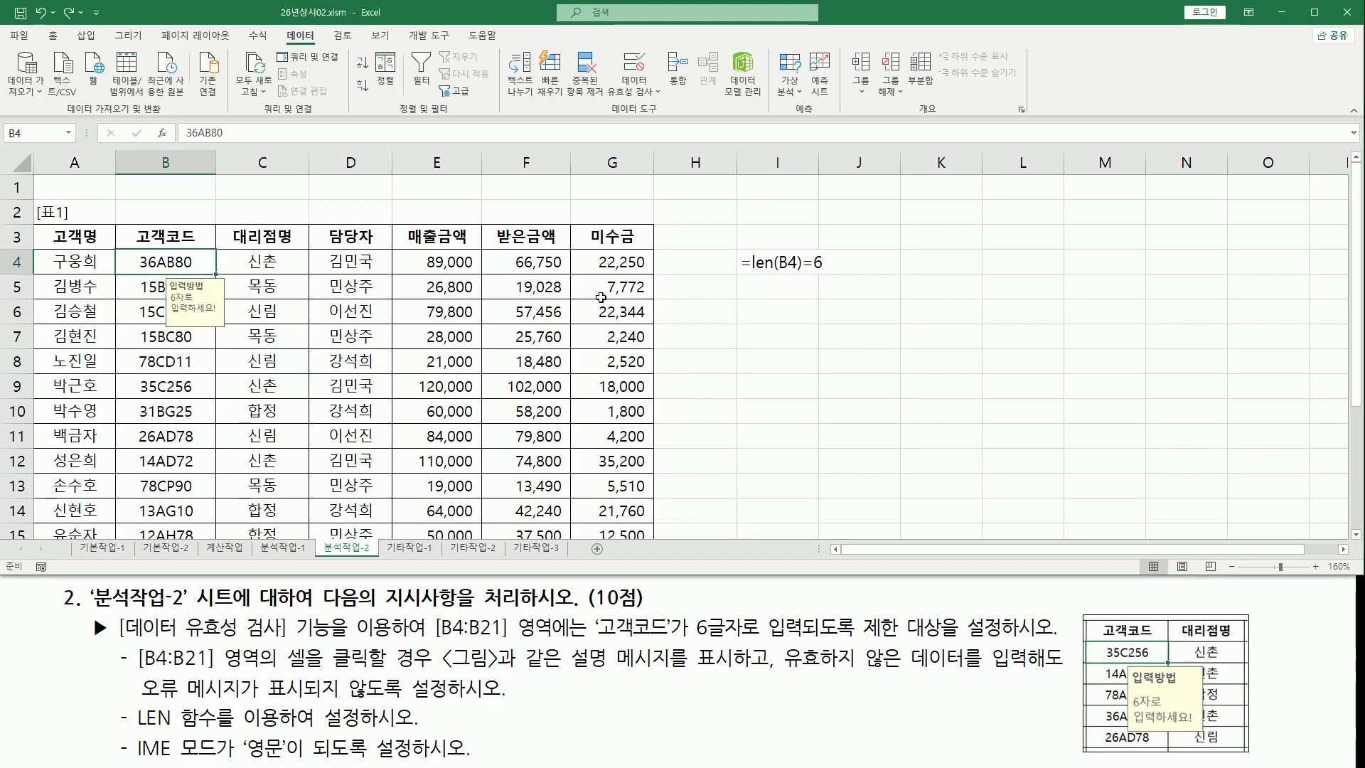
pyautogui.write('f')
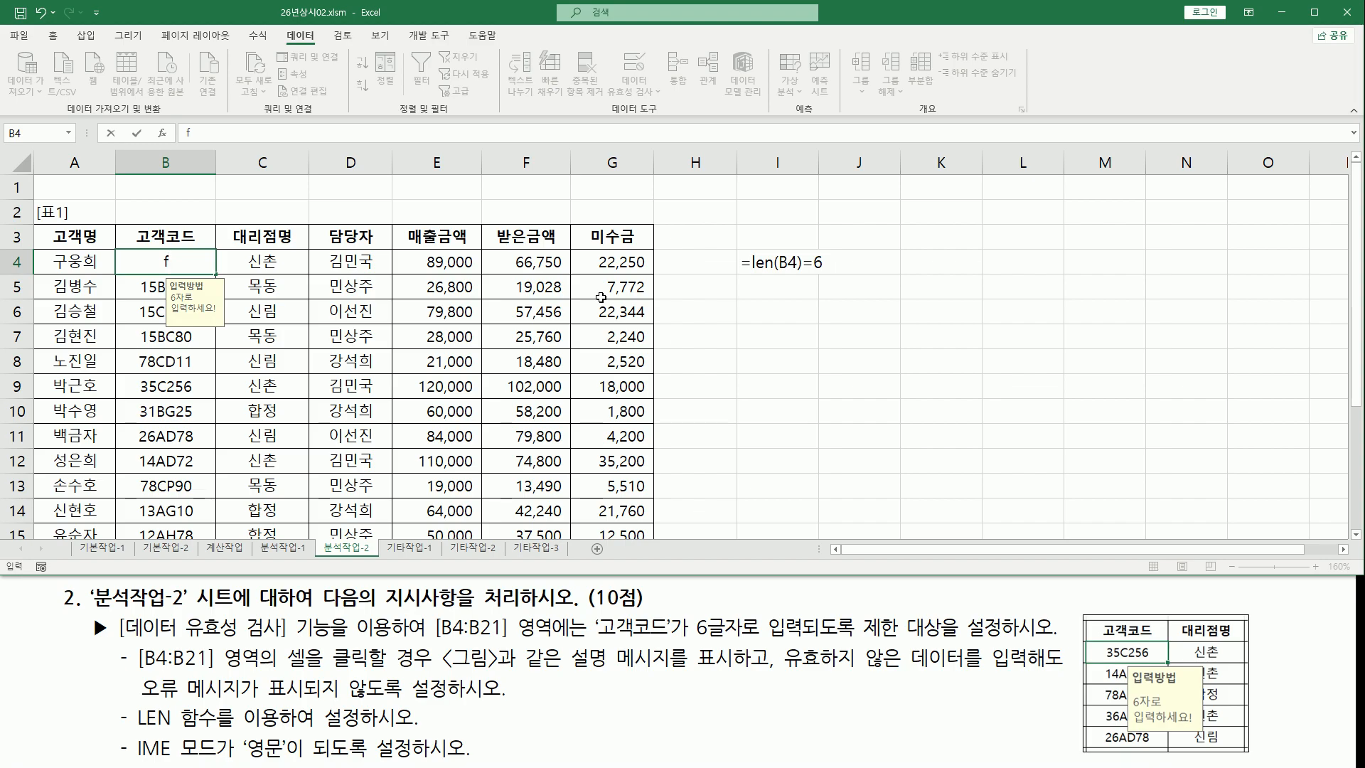
pyautogui.write('ㄹㅇㄹㅇ')
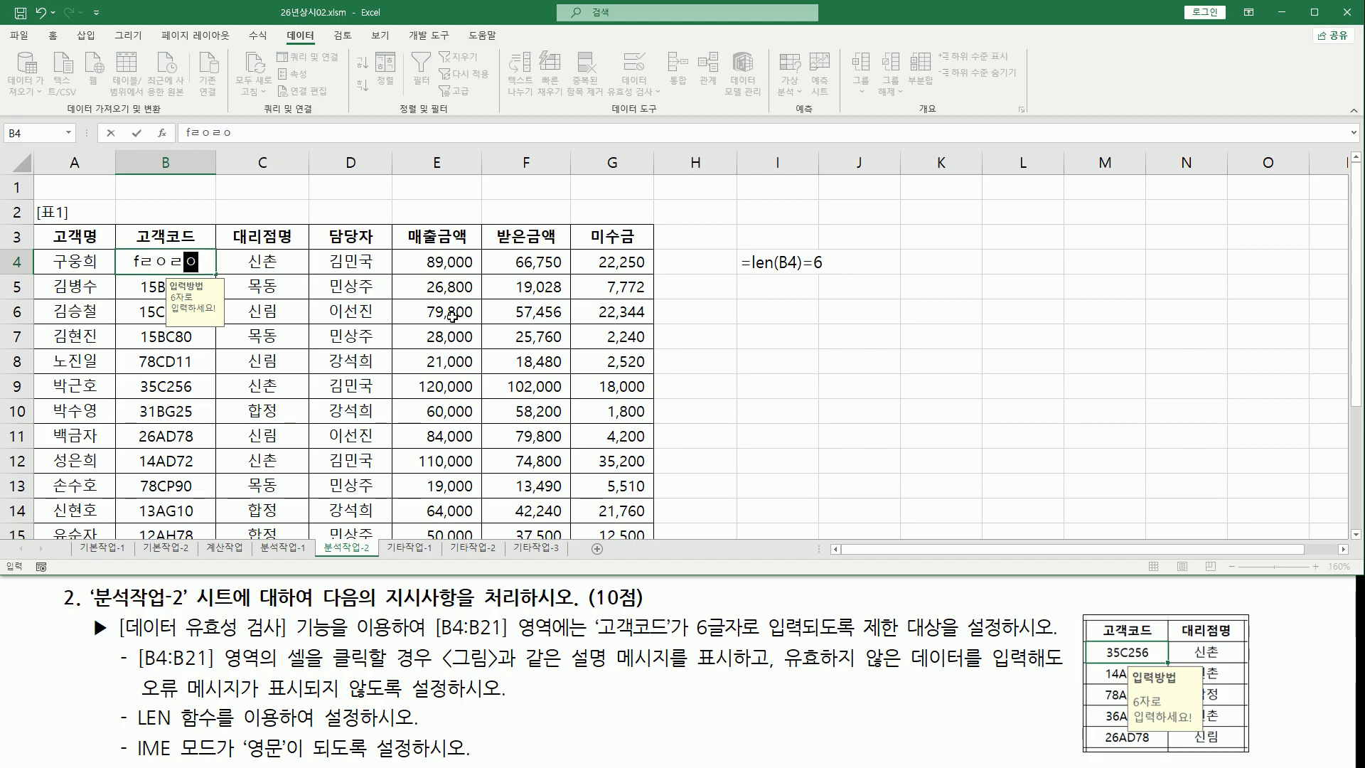
pyautogui.click(137, 290)
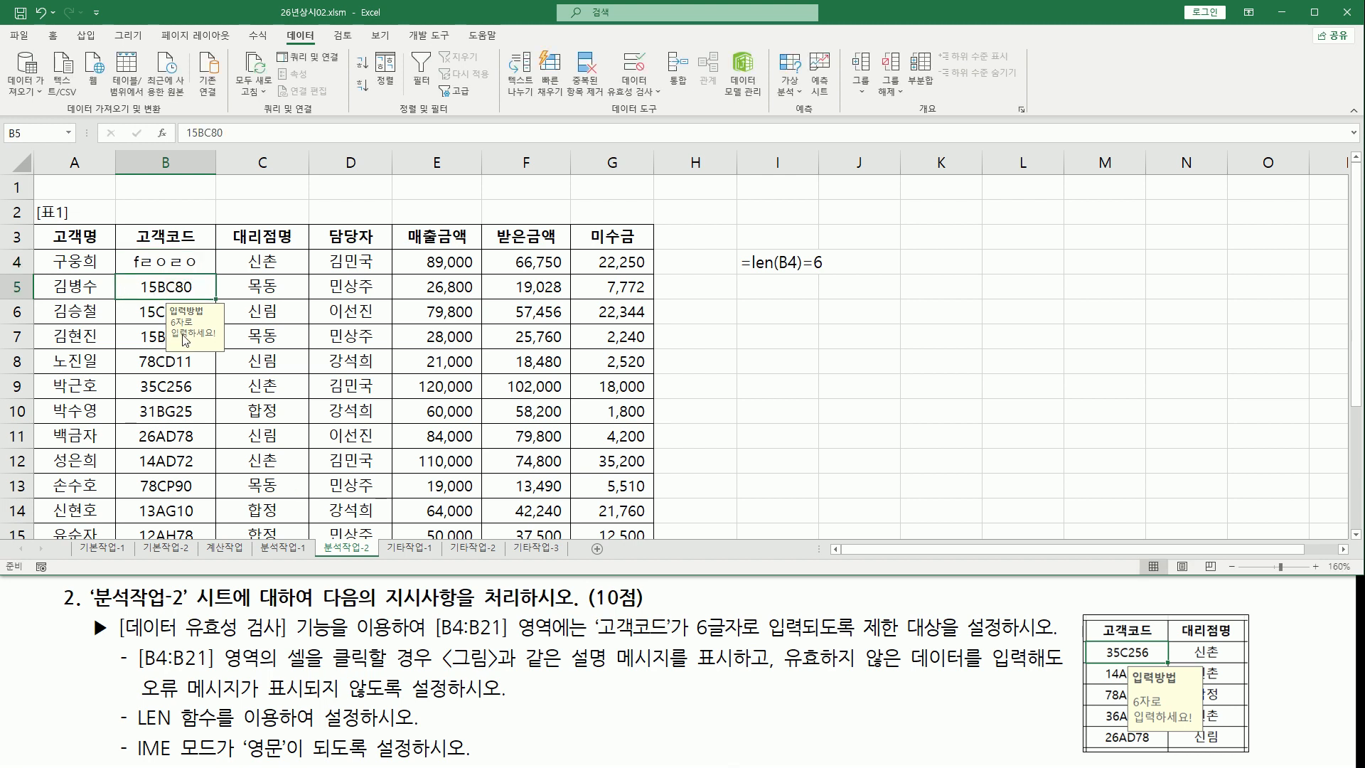
# Type adf in B5, cancel the entry, and undo the test entry in B4
pyautogui.write('a')
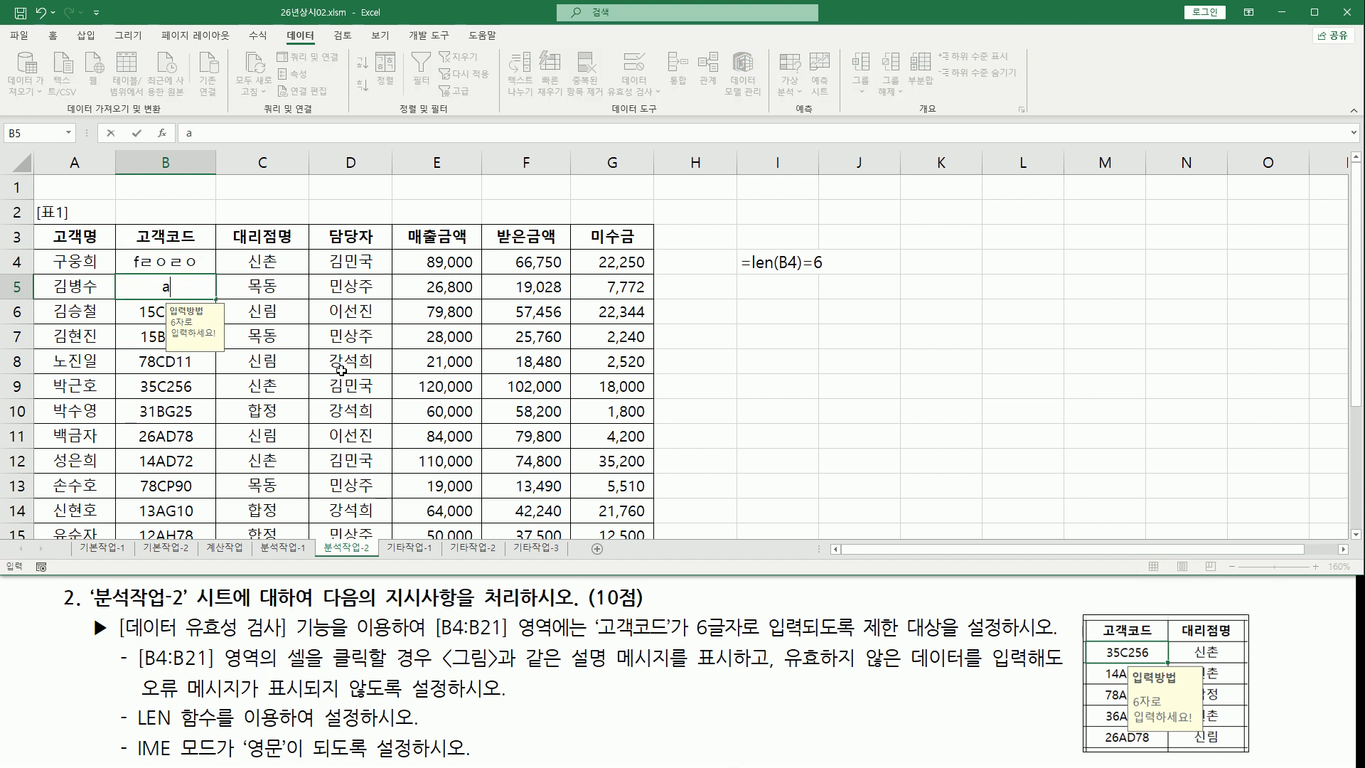
pyautogui.write('df')
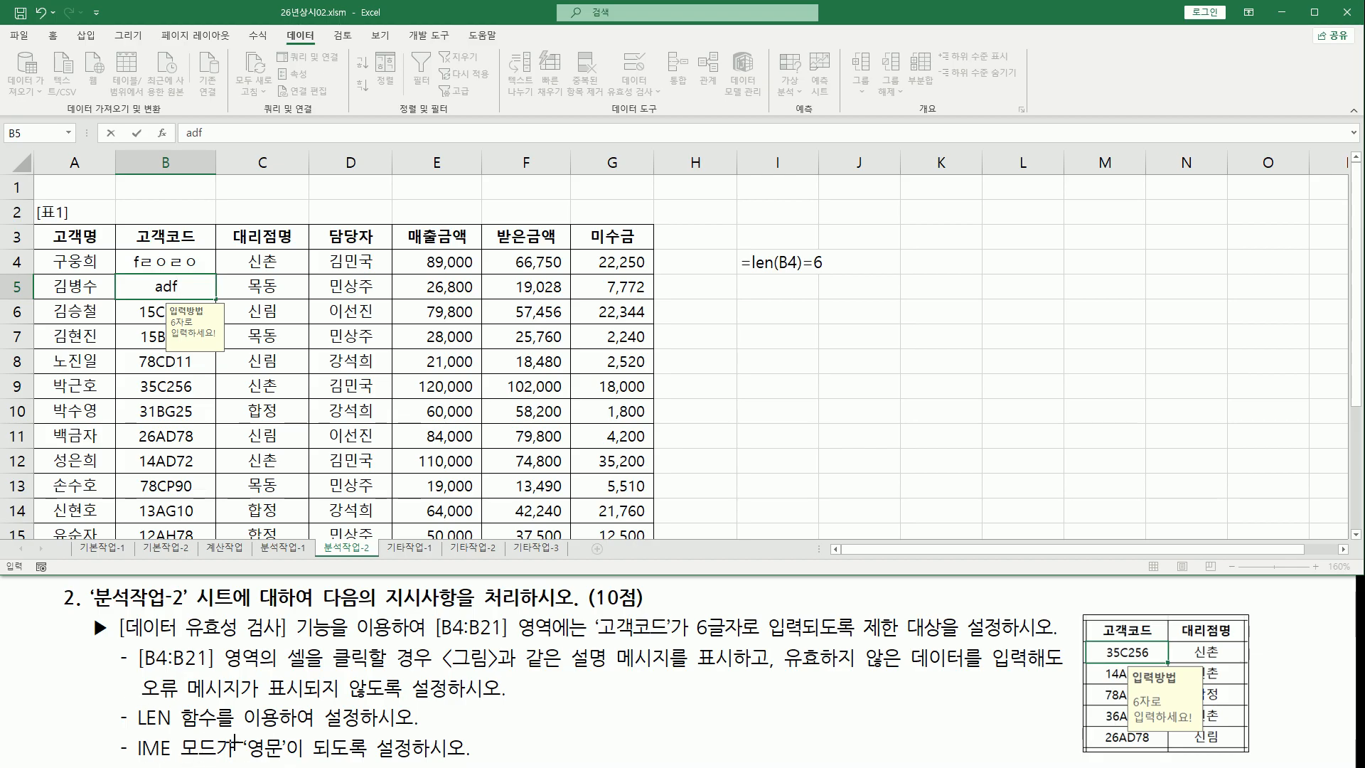
pyautogui.press('Escape')
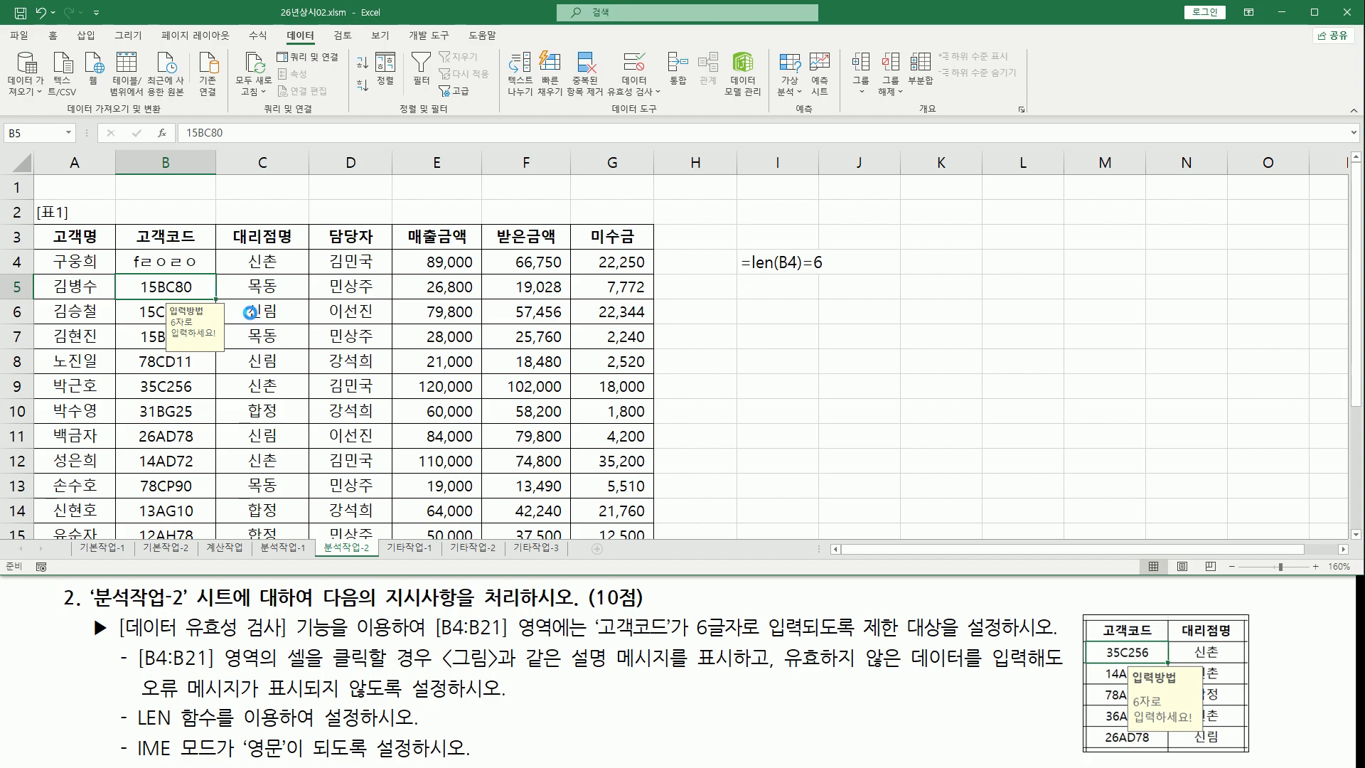
pyautogui.hotkey('ctrl', 'z')
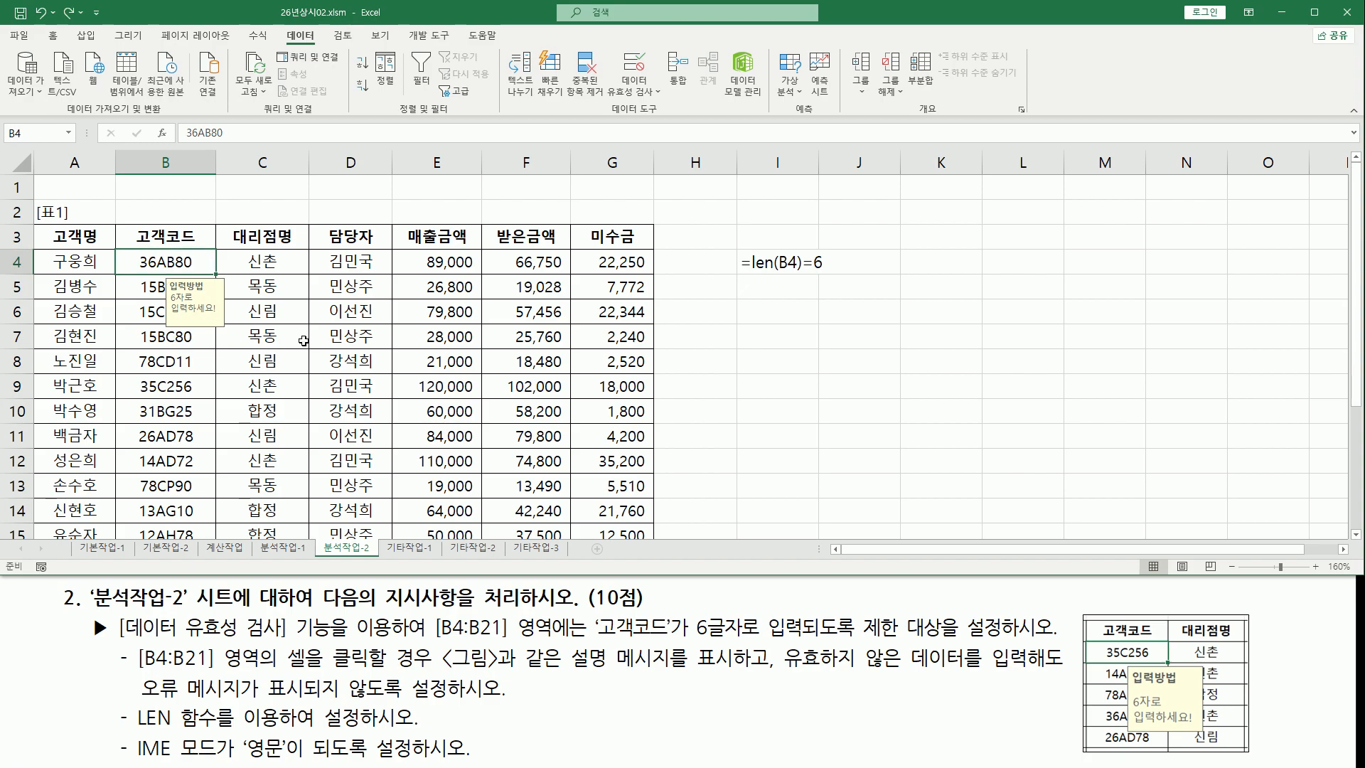
# Turn on AutoFilter for the table with the 매출금액 header cell selected
pyautogui.click(235, 344)
pyautogui.click(137, 386)
pyautogui.click(431, 467)
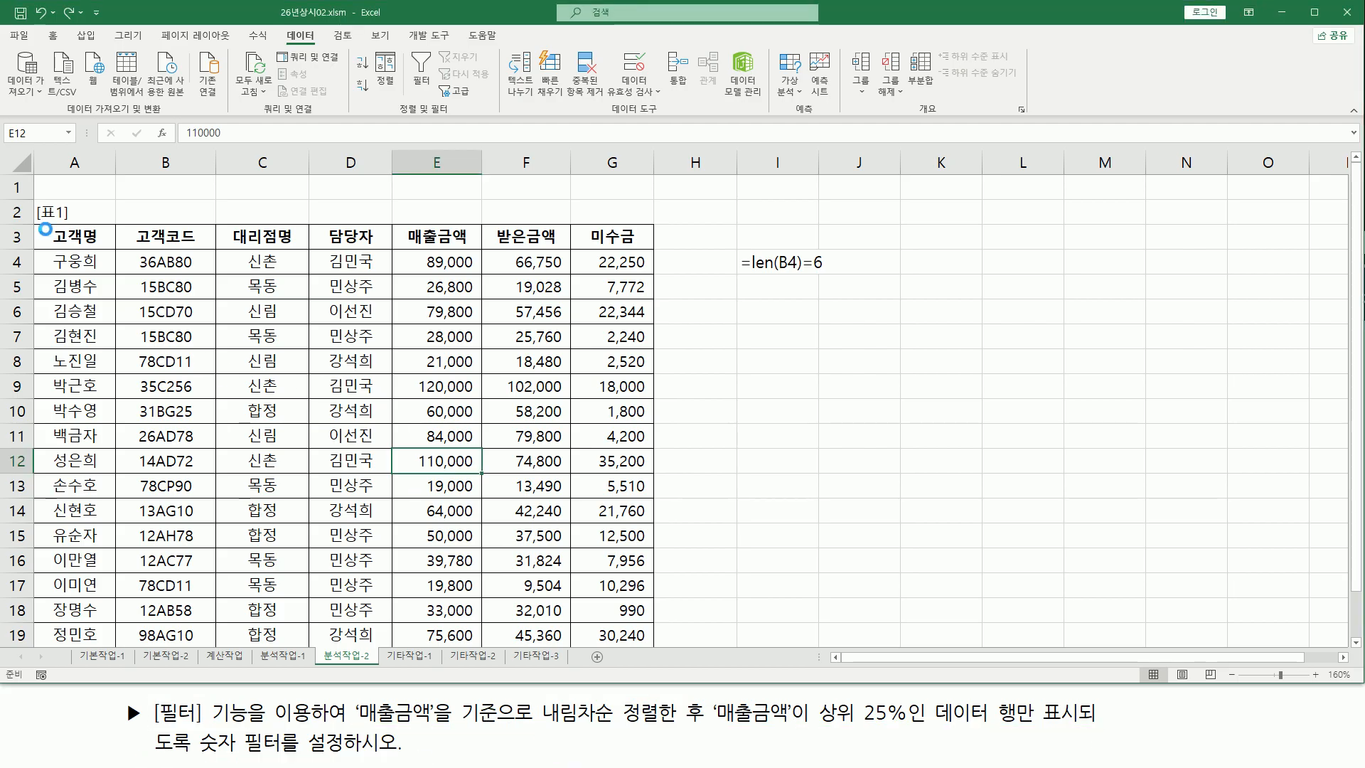
pyautogui.click(351, 237)
pyautogui.click(263, 237)
pyautogui.click(350, 237)
pyautogui.click(466, 238)
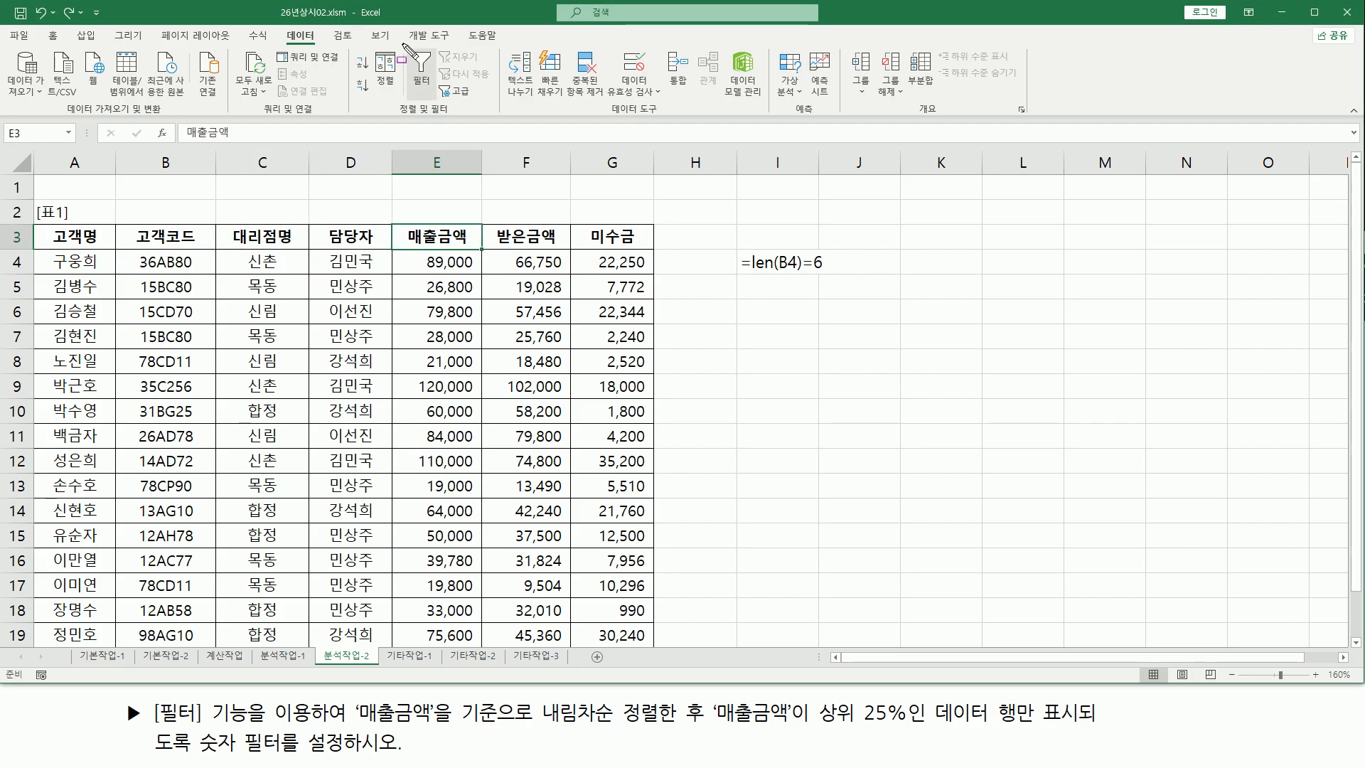
pyautogui.click(421, 80)
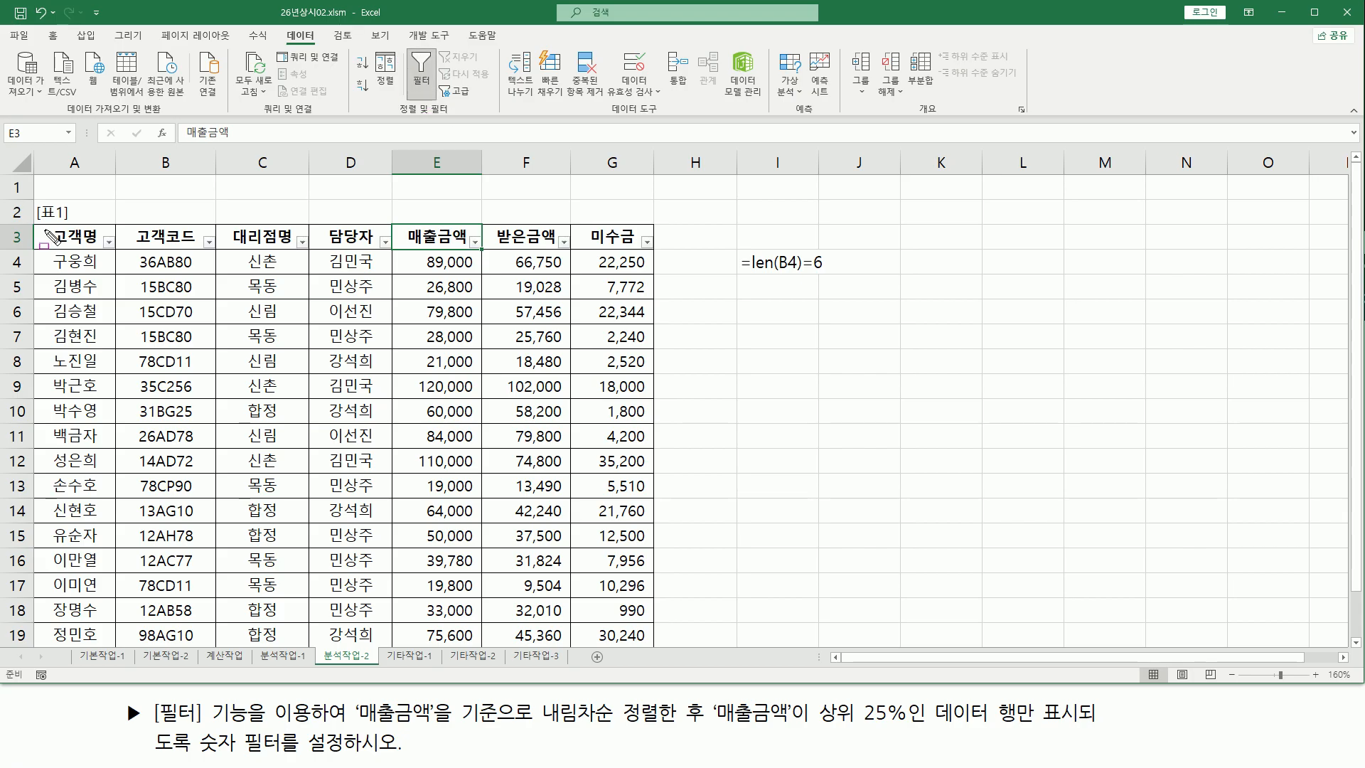
pyautogui.moveTo(37, 223)
pyautogui.mouseDown()
pyautogui.moveTo(418, 261)
pyautogui.moveTo(660, 250)
pyautogui.mouseUp()
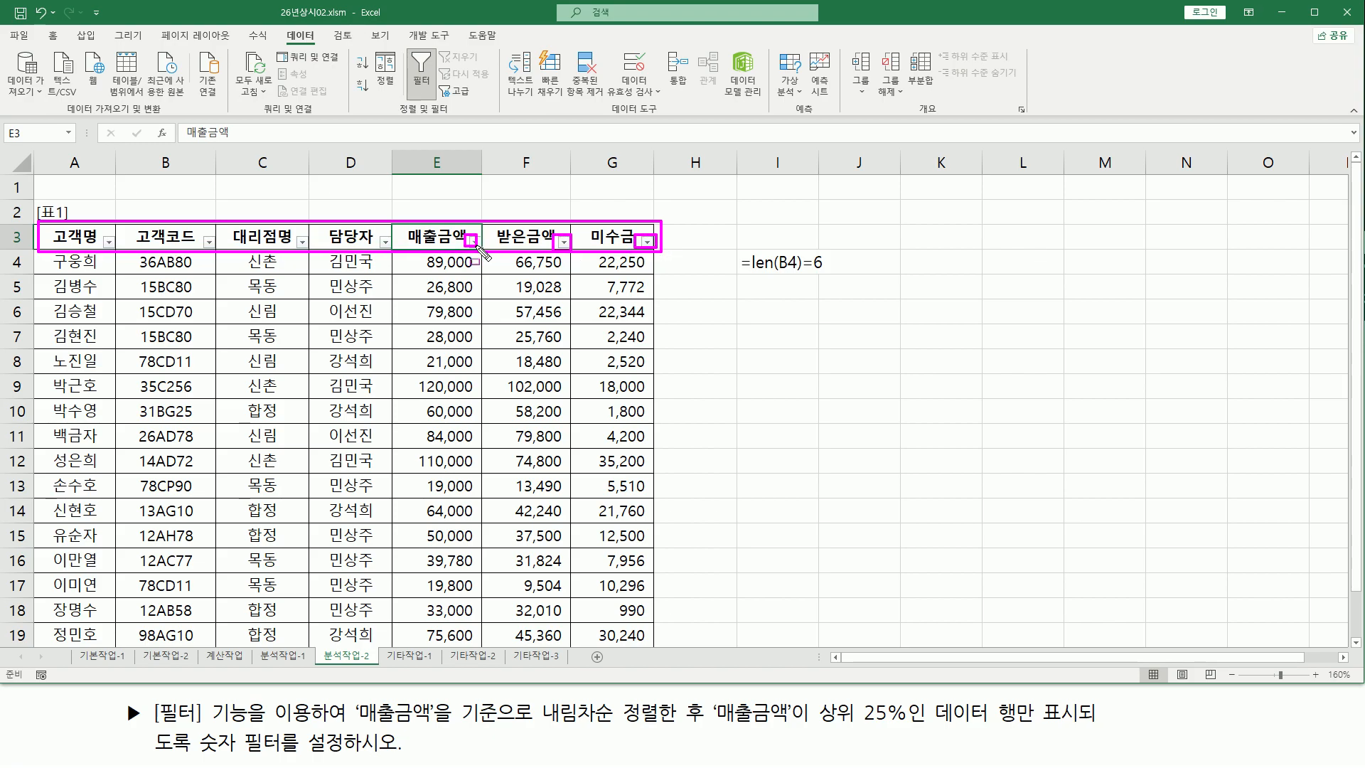
pyautogui.press('Escape')
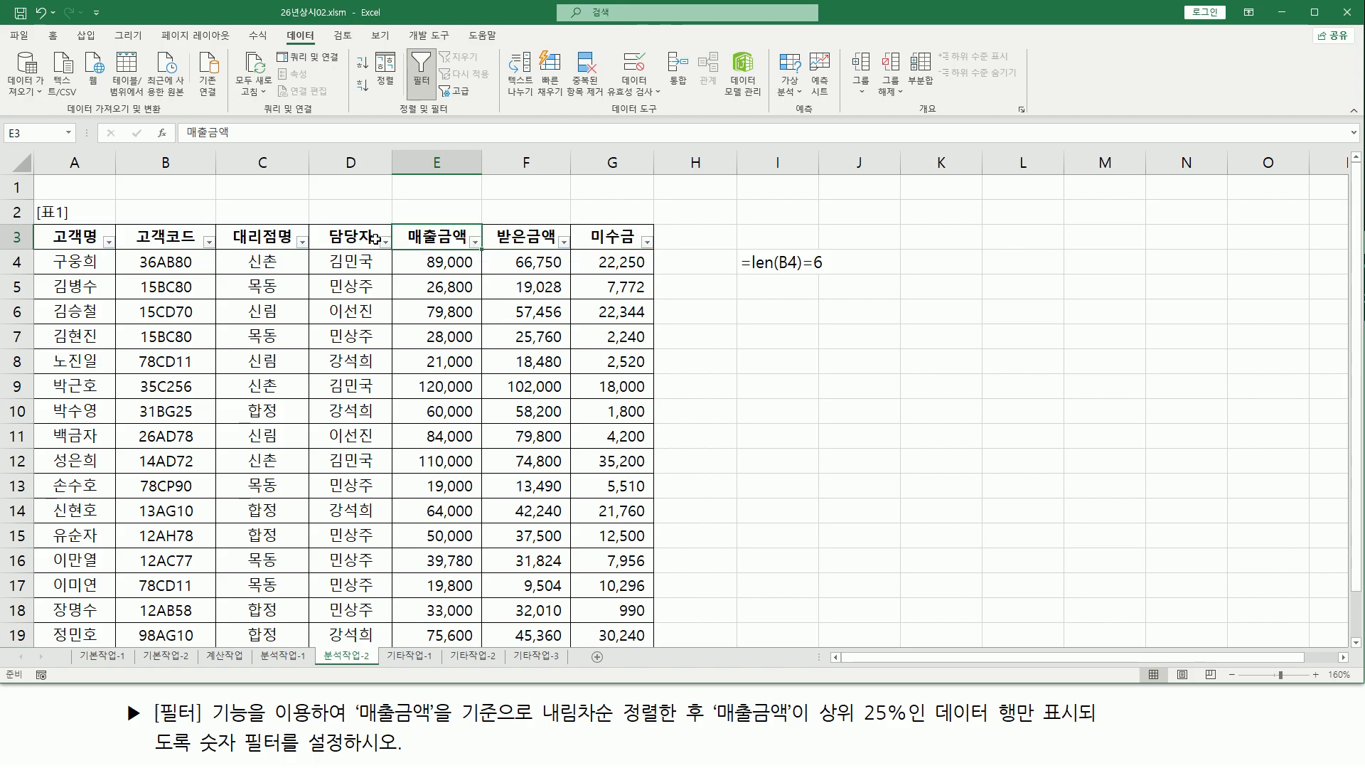
pyautogui.moveTo(406, 48); pyautogui.dragTo(439, 116)
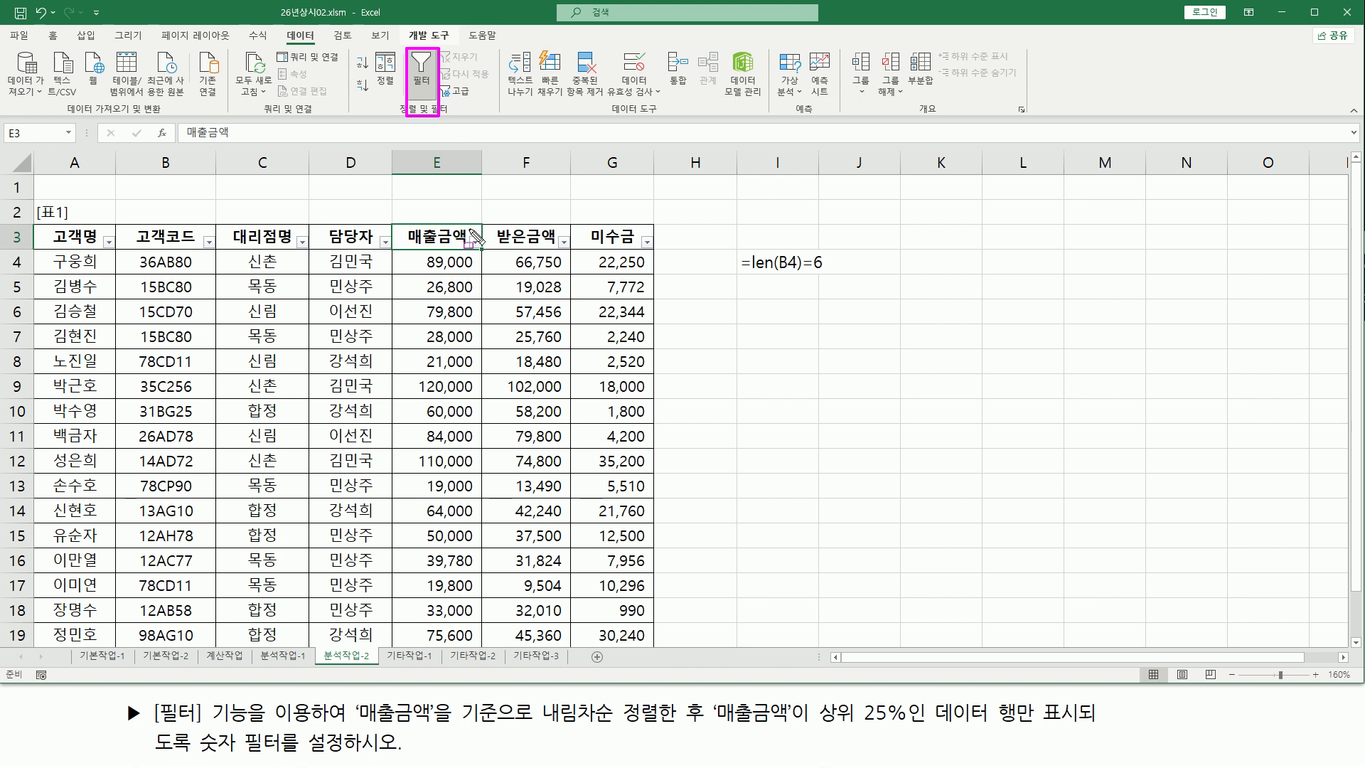
pyautogui.moveTo(399, 220); pyautogui.dragTo(483, 252)
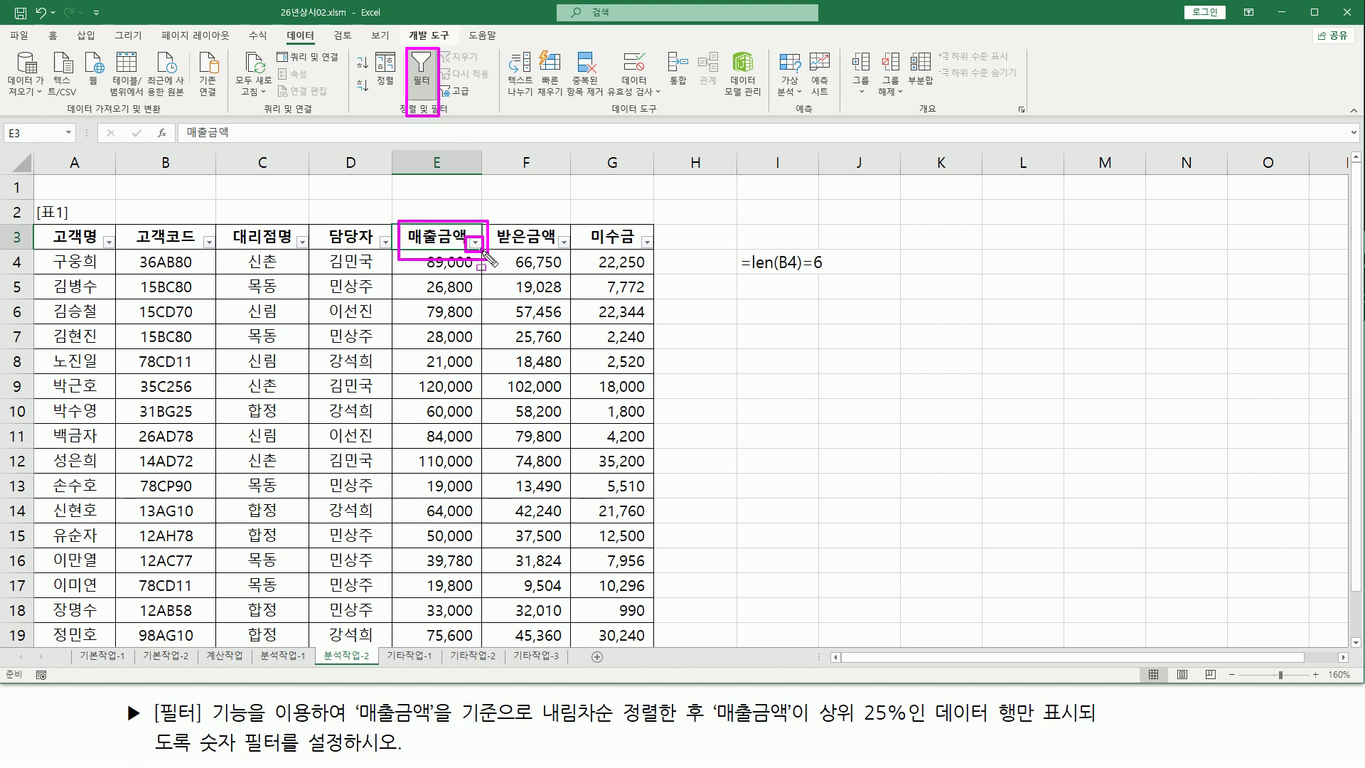
# Undo the AutoFilter and turn it on again with the 고객명 header cell selected
pyautogui.moveTo(69, 249); pyautogui.dragTo(390, 246)
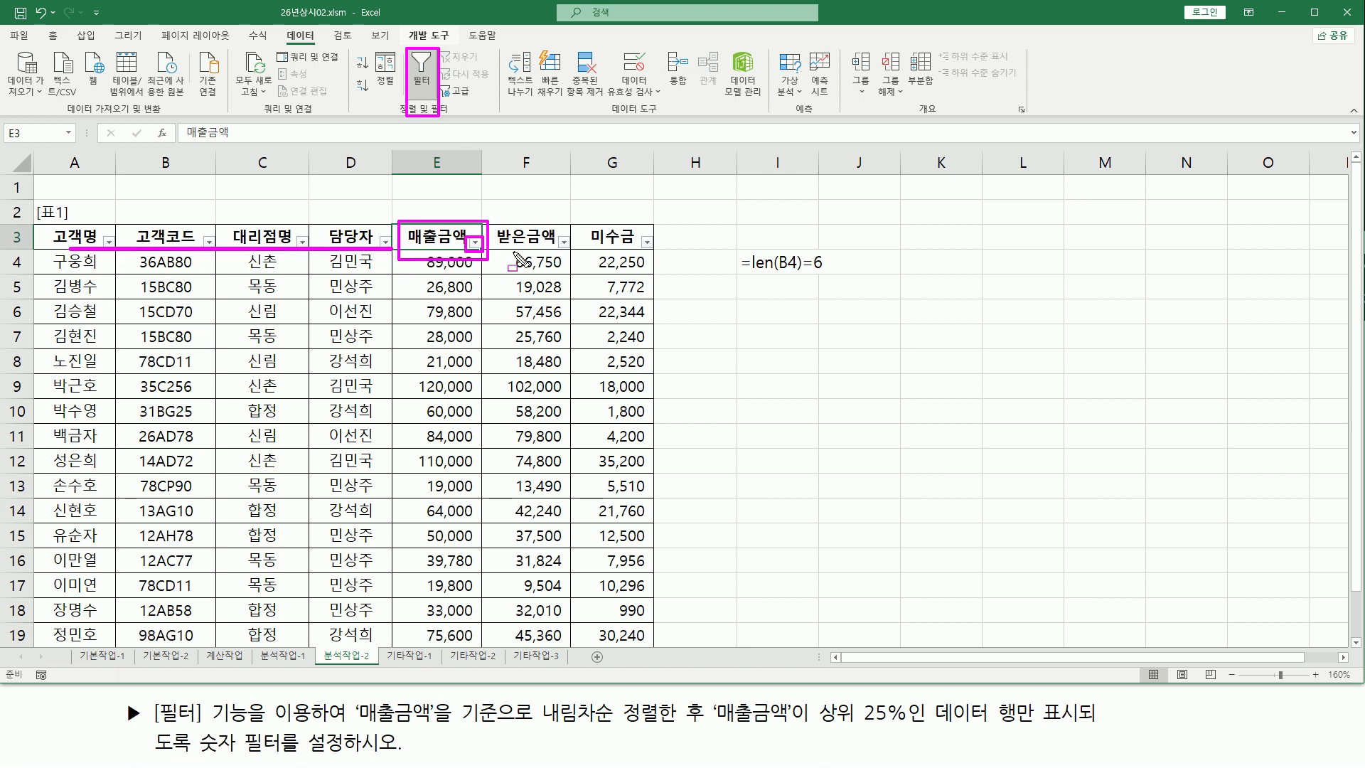
pyautogui.press('Escape')
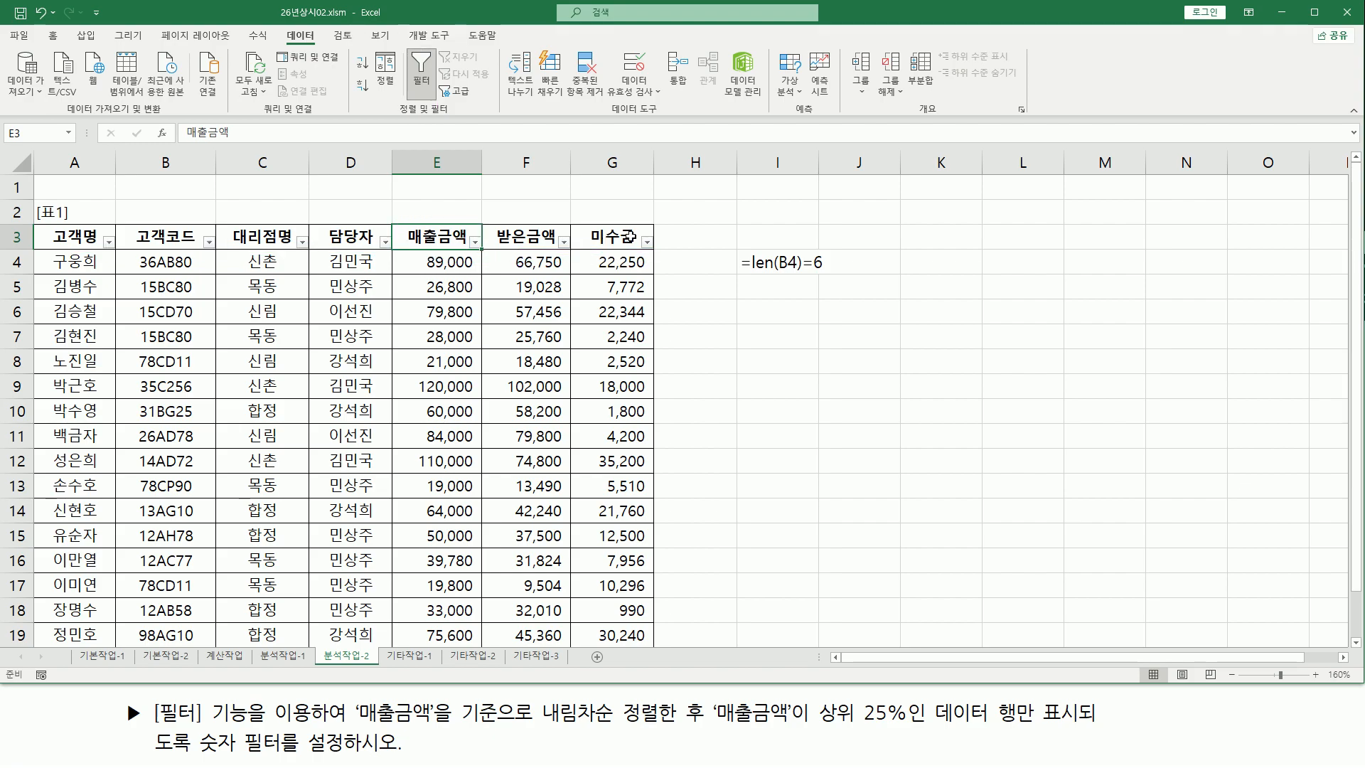
pyautogui.moveTo(632, 237)
pyautogui.mouseDown()
pyautogui.moveTo(71, 237)
pyautogui.moveTo(644, 237)
pyautogui.mouseUp()
pyautogui.hotkey('ctrl', 'z')
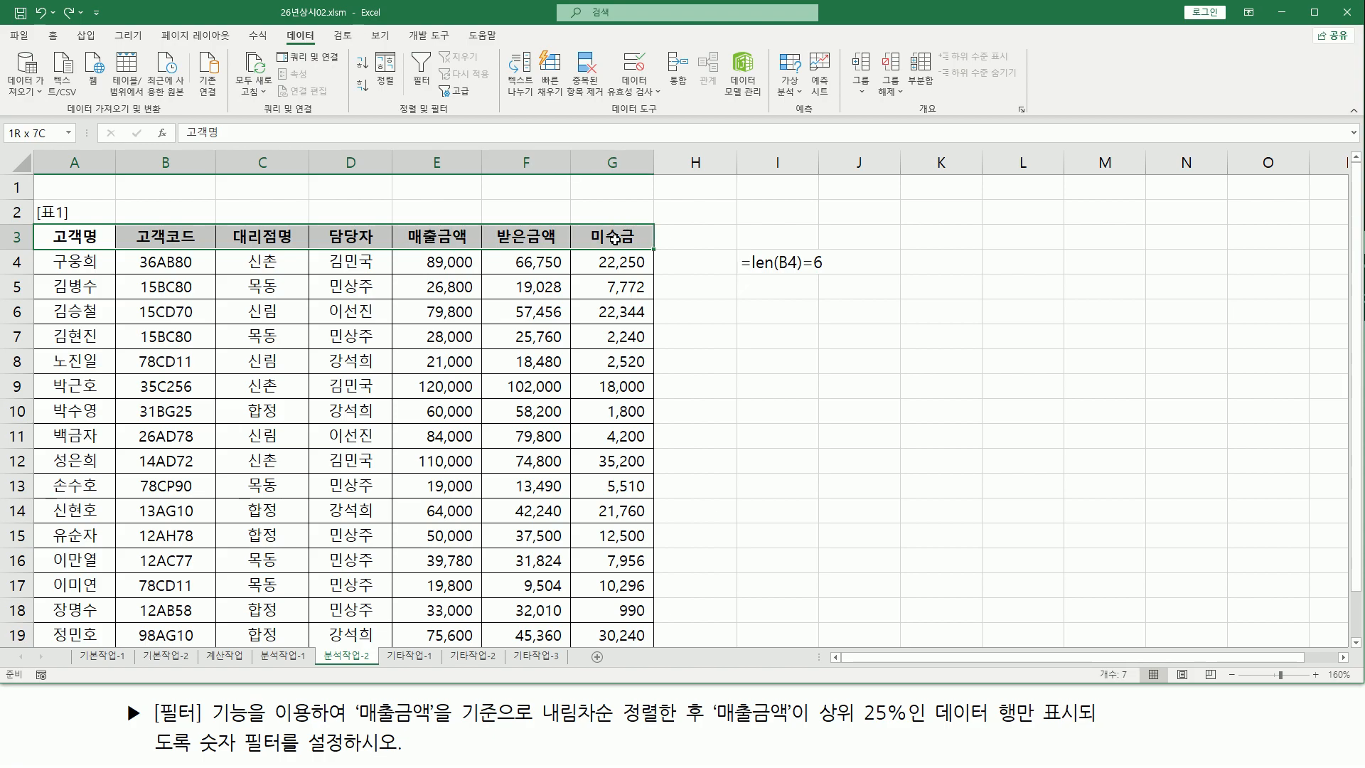
pyautogui.click(430, 65)
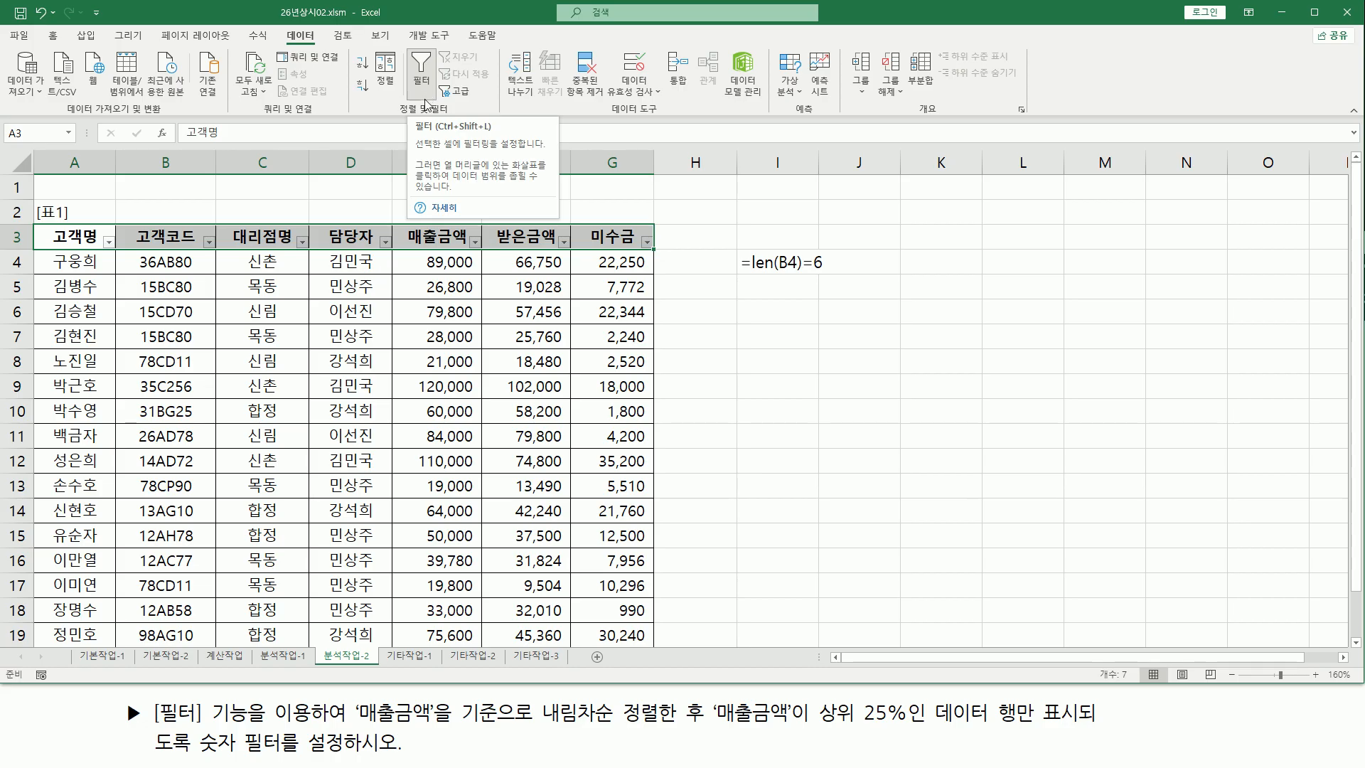
# Sort the 매출금액 column in descending numeric order from its filter menu
pyautogui.moveTo(359, 727); pyautogui.dragTo(708, 734)
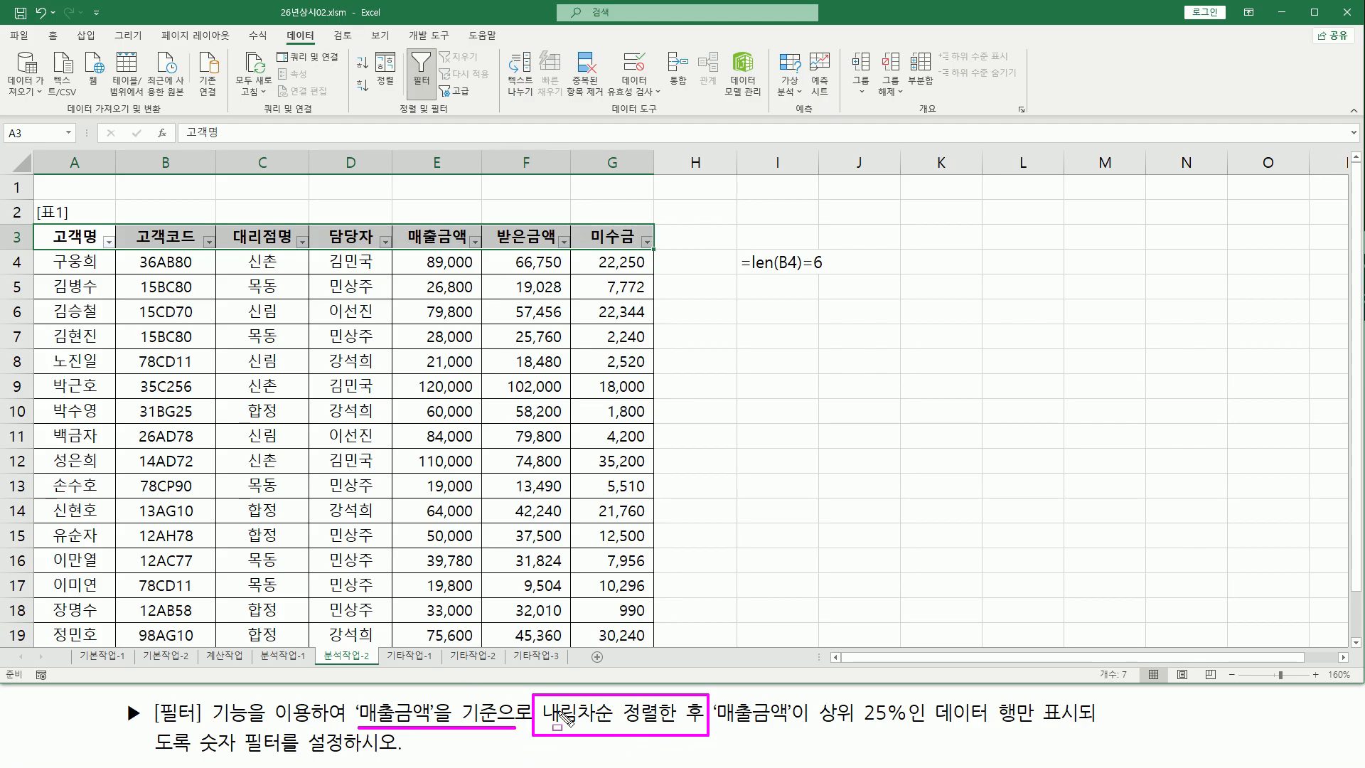
pyautogui.press('Escape')
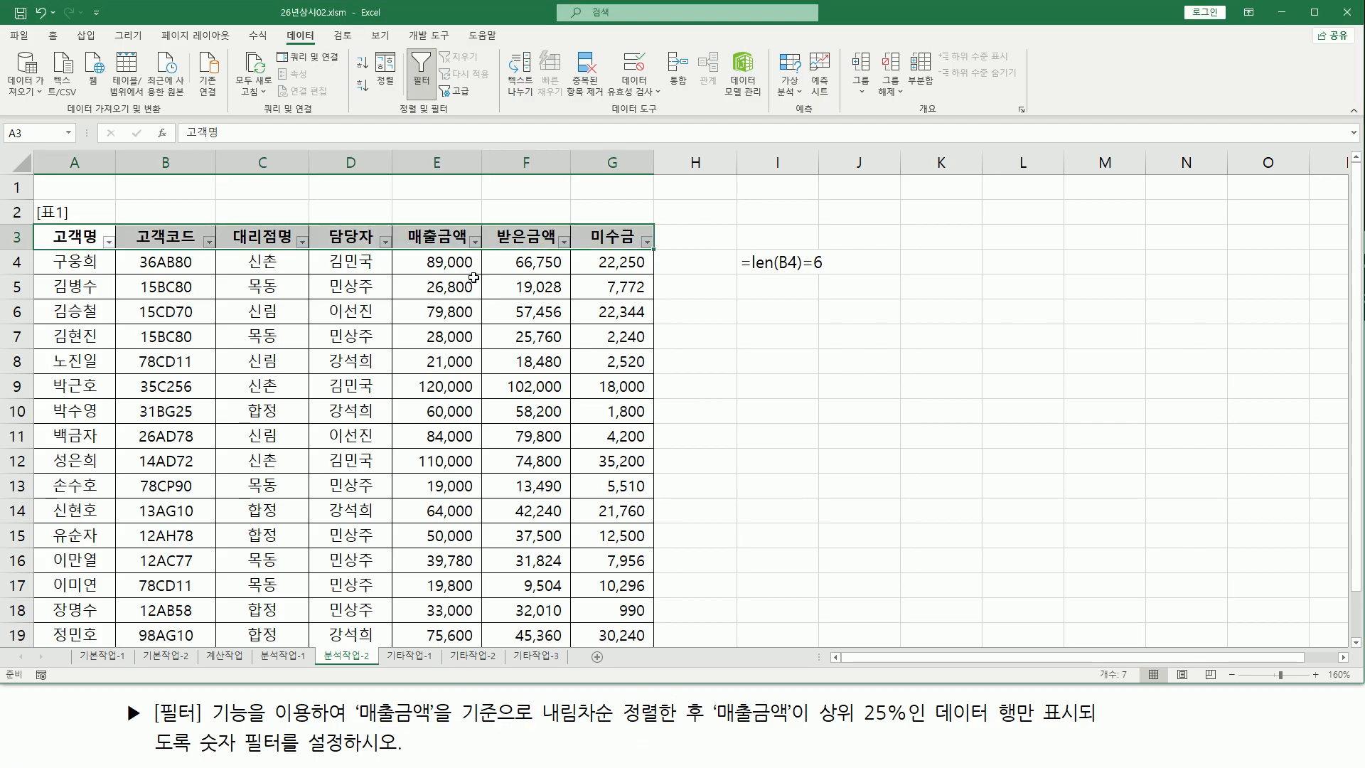
pyautogui.click(473, 279)
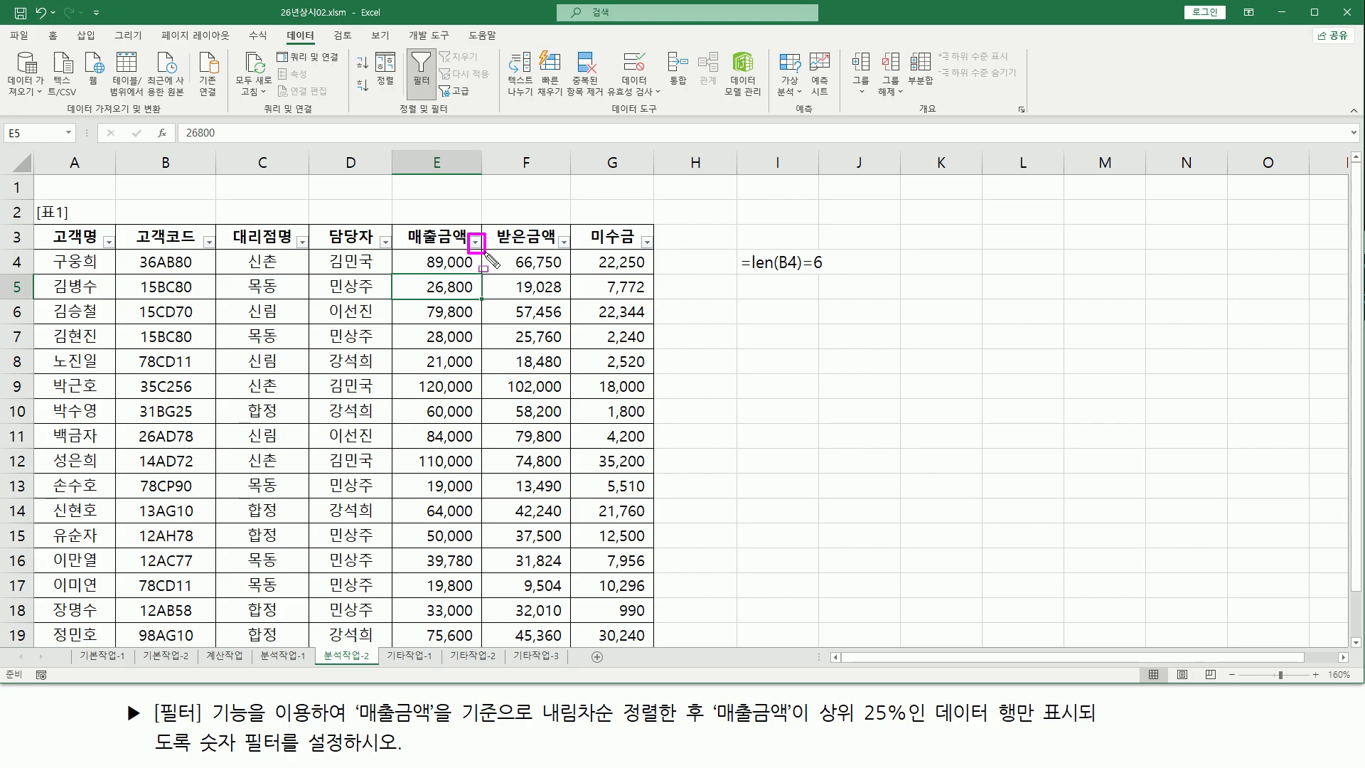
pyautogui.click(474, 242)
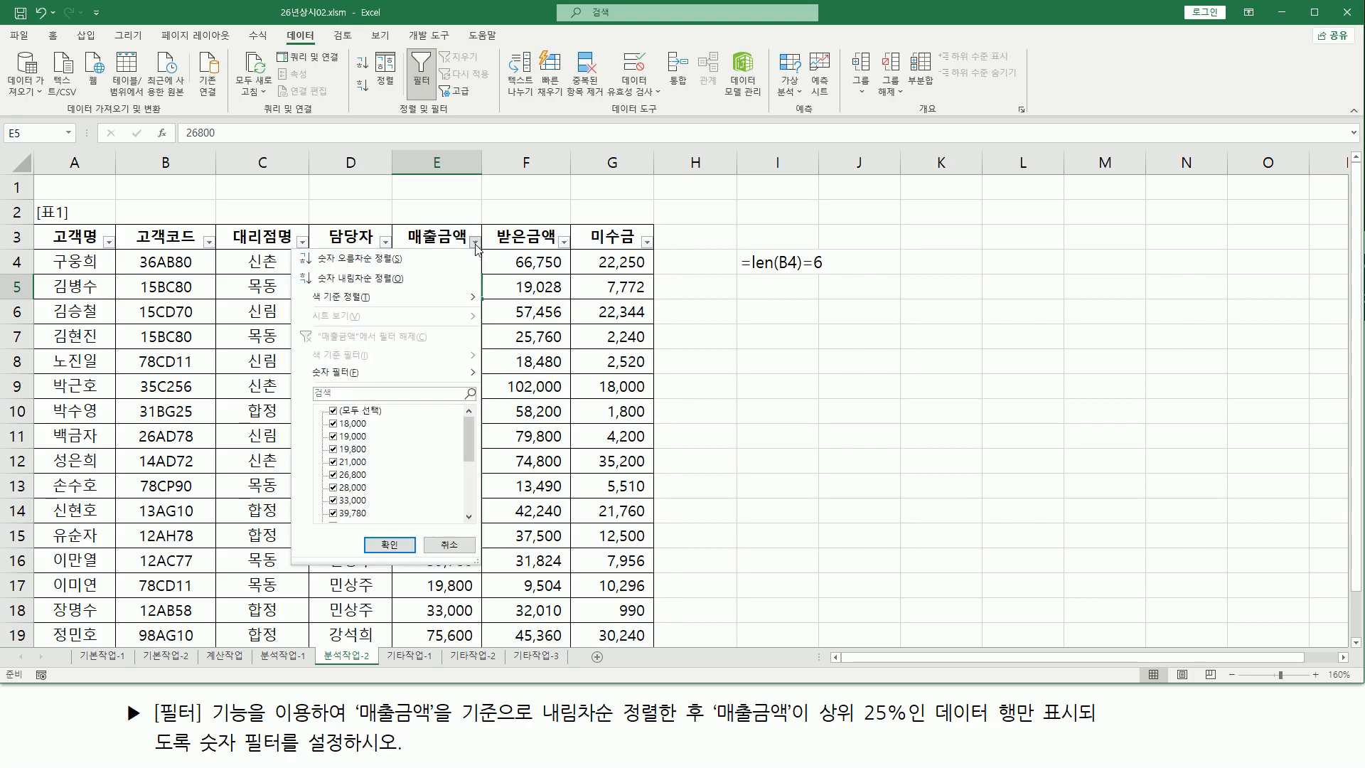
pyautogui.click(395, 281)
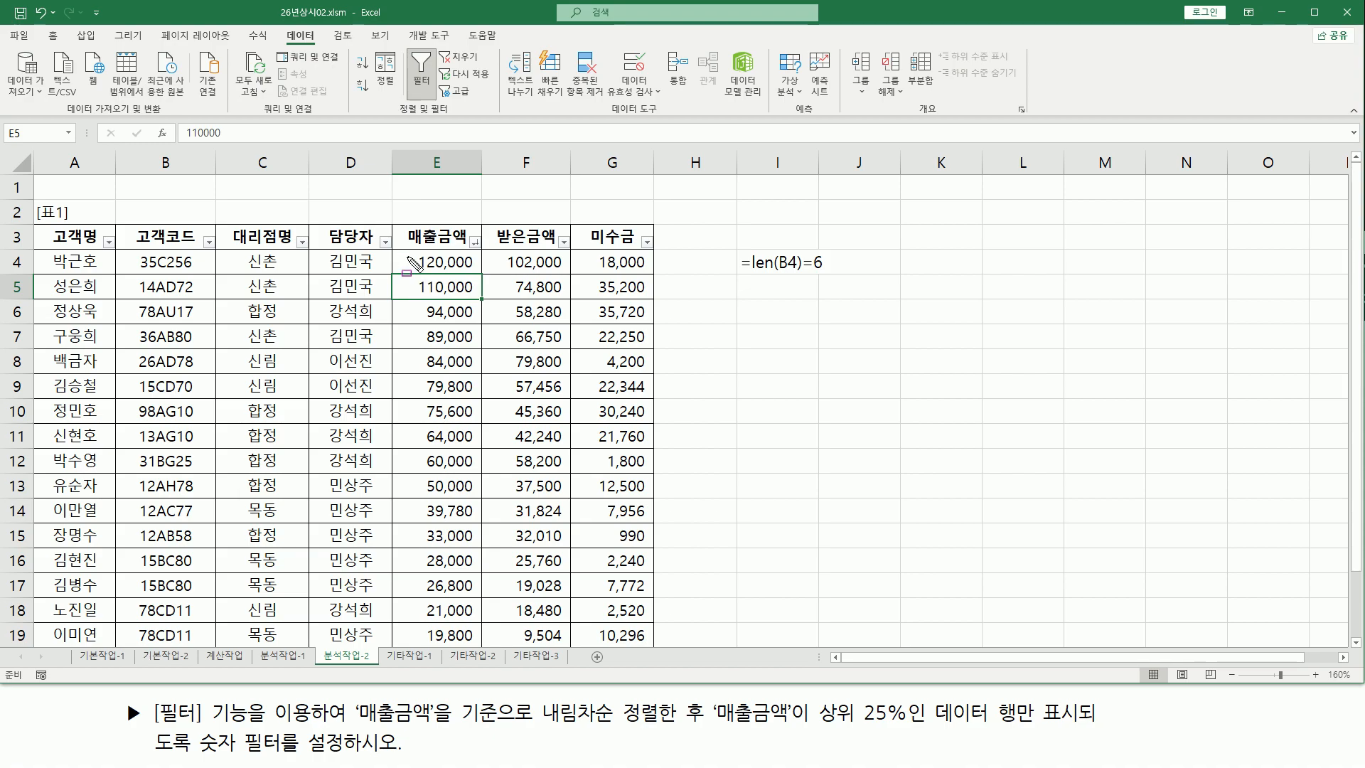
# Review the sorted 매출금액 values from the top row down to the last record
pyautogui.moveTo(407, 250); pyautogui.dragTo(483, 280)
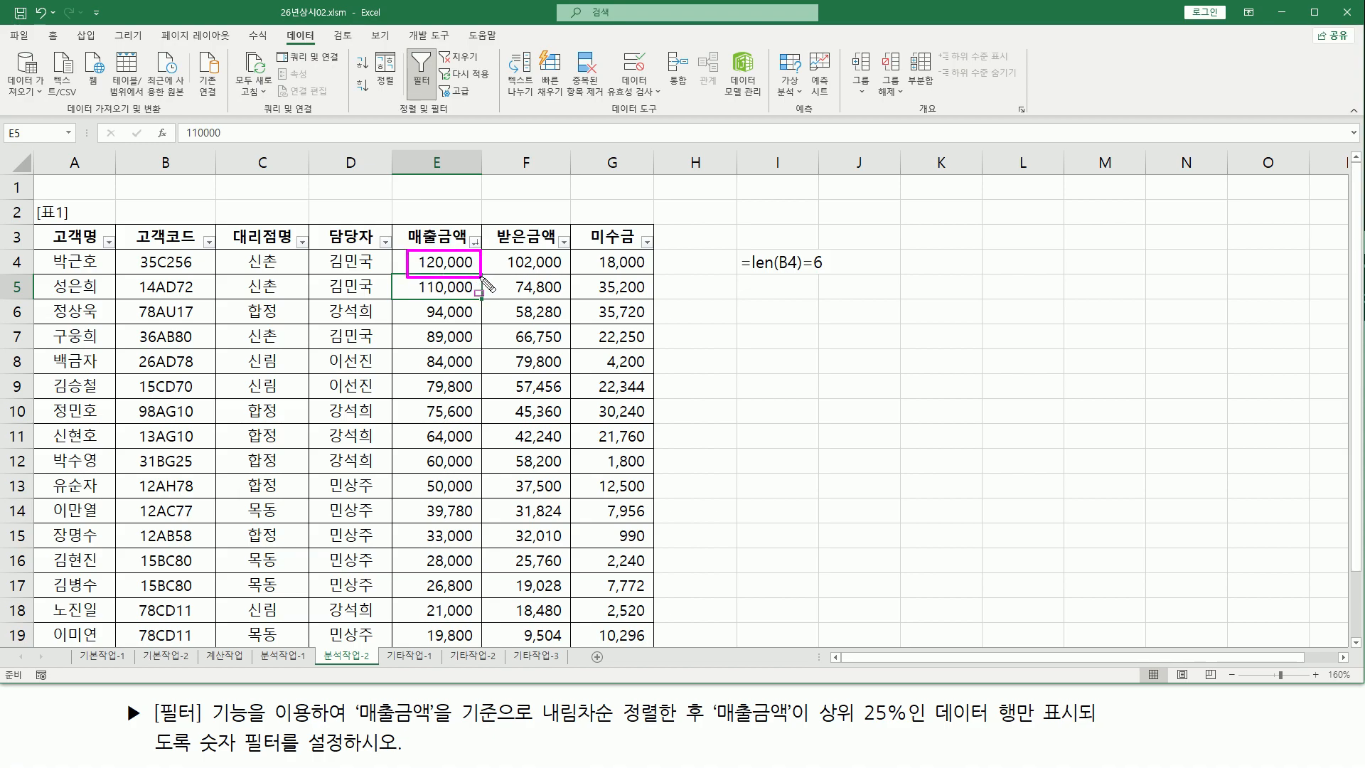
pyautogui.scroll(-4, 427, 384)
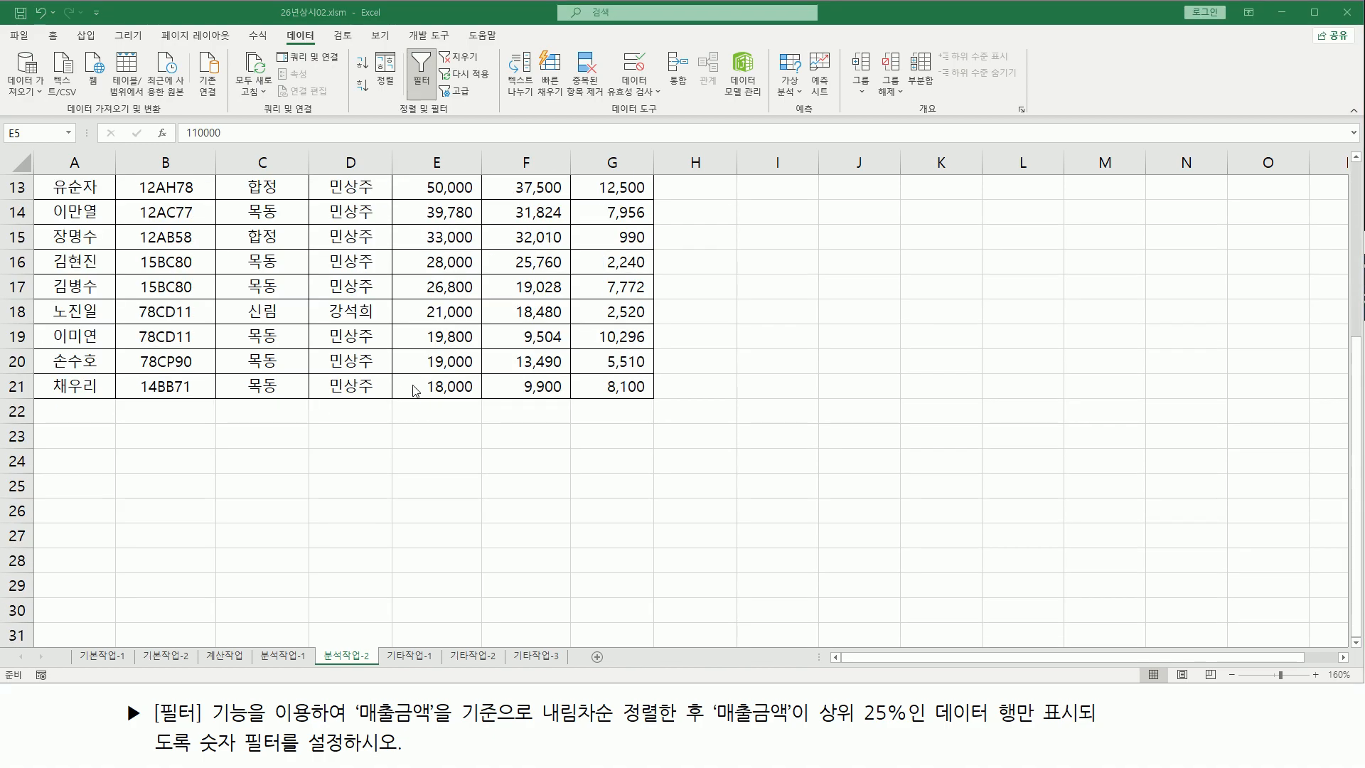
pyautogui.moveTo(419, 384); pyautogui.dragTo(499, 414)
pyautogui.scroll(4, 472, 407)
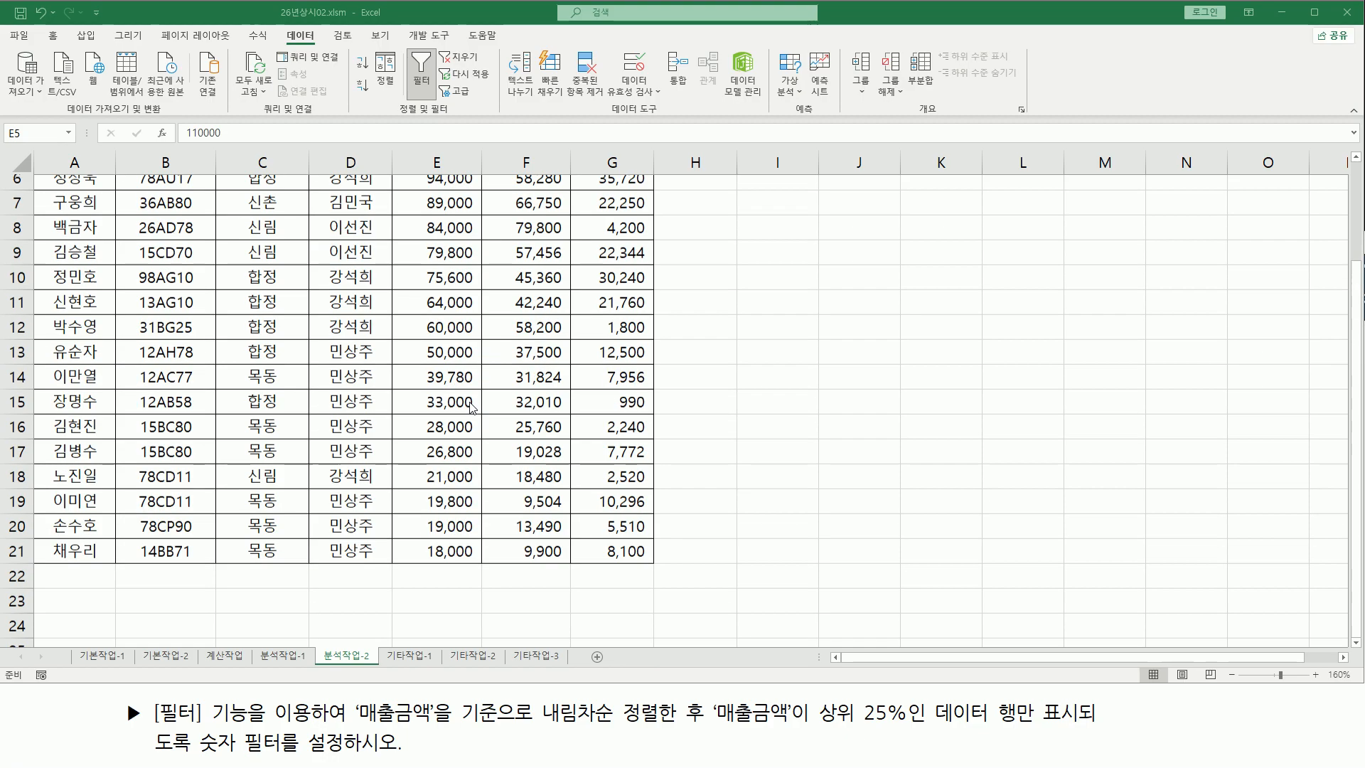
pyautogui.moveTo(701, 744)
pyautogui.mouseDown()
pyautogui.moveTo(701, 696)
pyautogui.moveTo(701, 740)
pyautogui.moveTo(1049, 735)
pyautogui.mouseUp()
pyautogui.moveTo(1048, 734); pyautogui.dragTo(1041, 733)
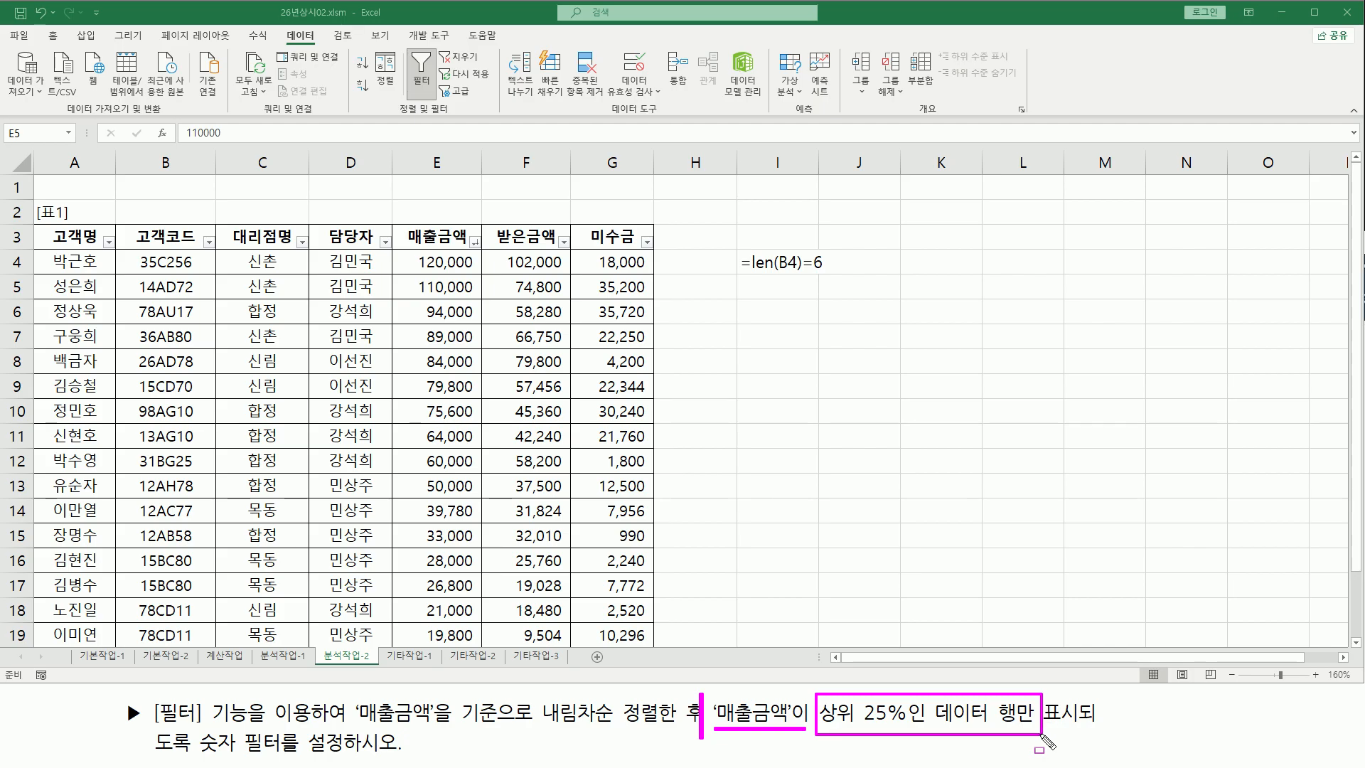
pyautogui.moveTo(196, 757); pyautogui.dragTo(403, 756)
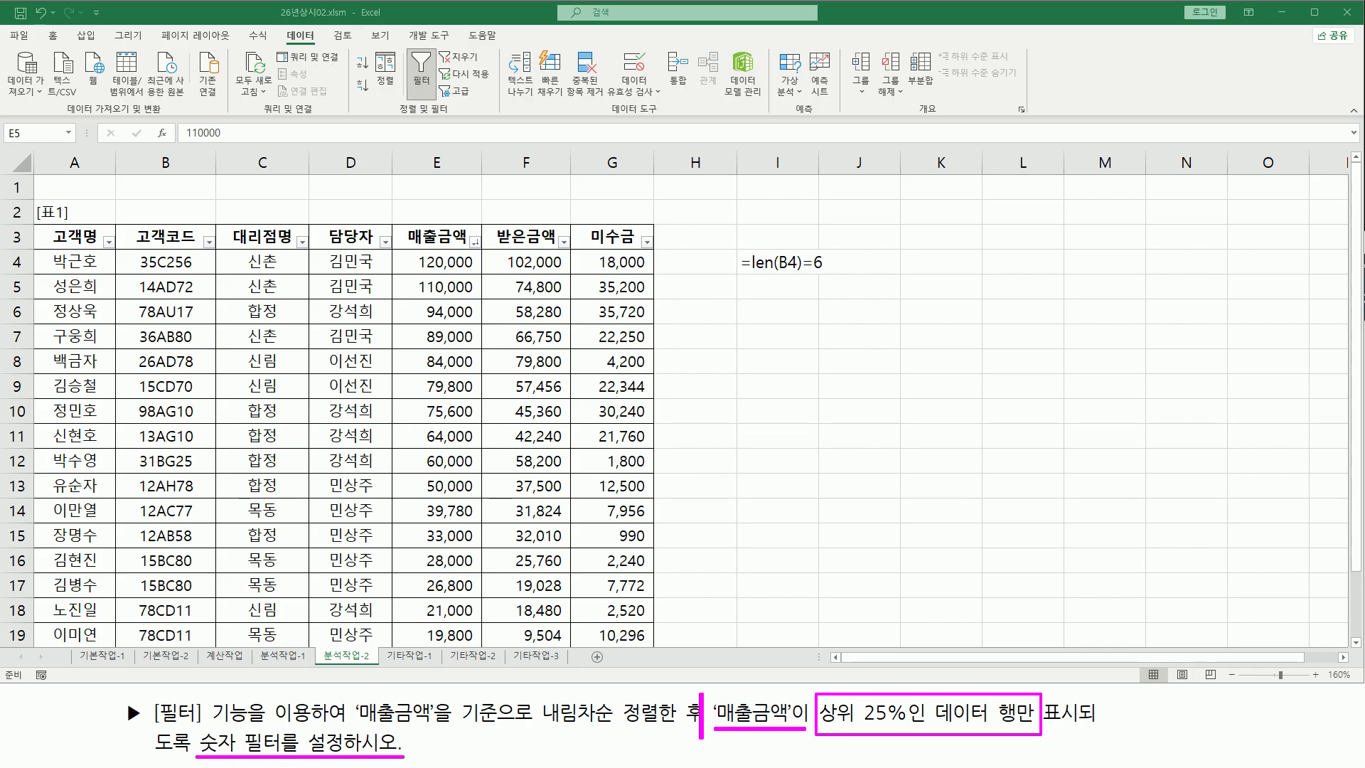
# Open the Top 10 number filter dialog for the 매출금액 column
pyautogui.click(473, 241)
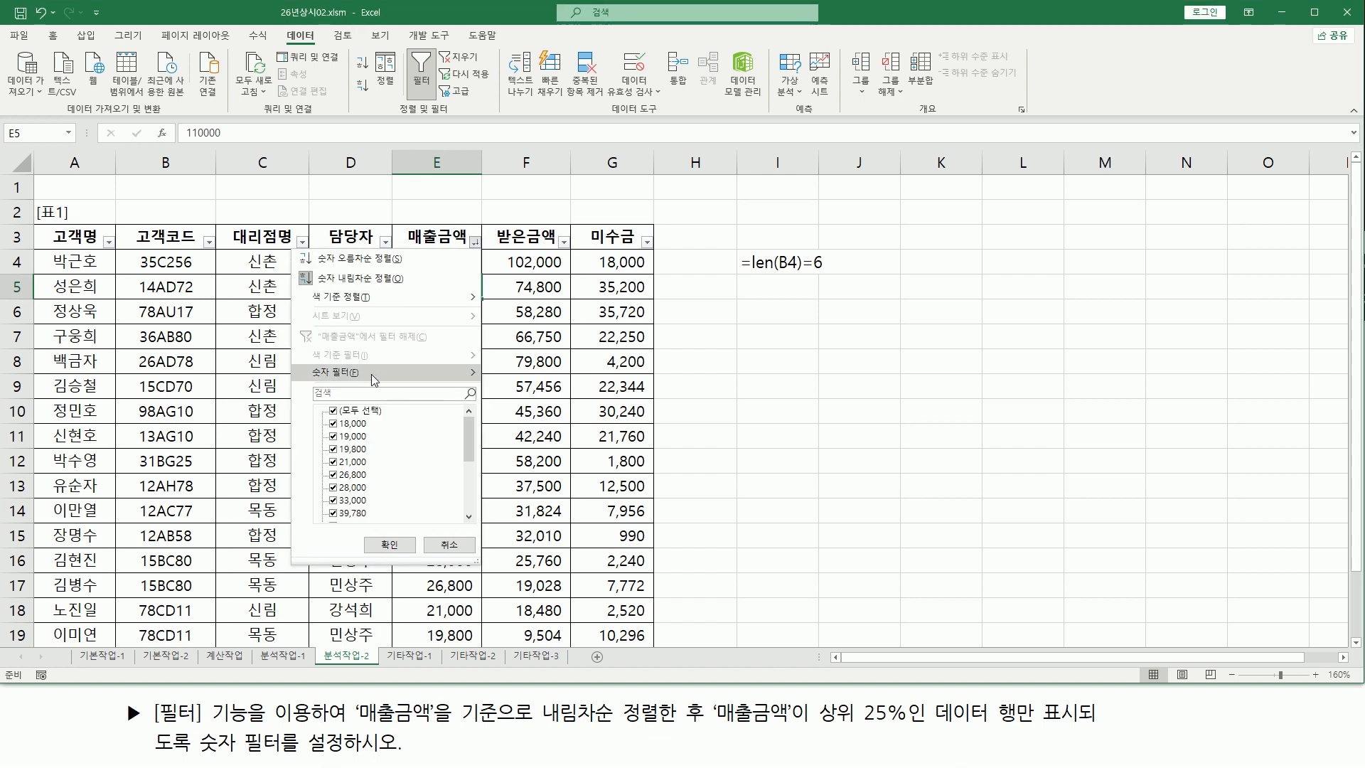
pyautogui.moveTo(371, 374)
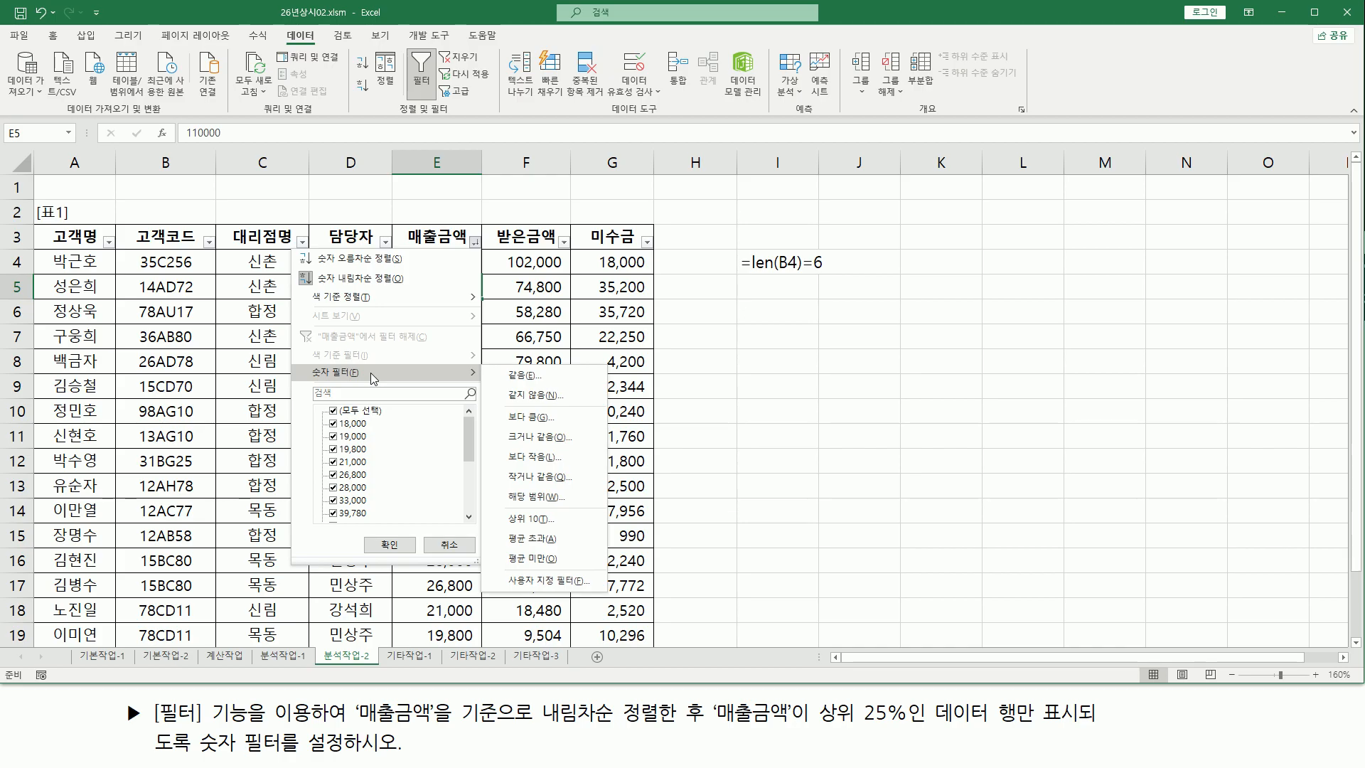
pyautogui.click(546, 520)
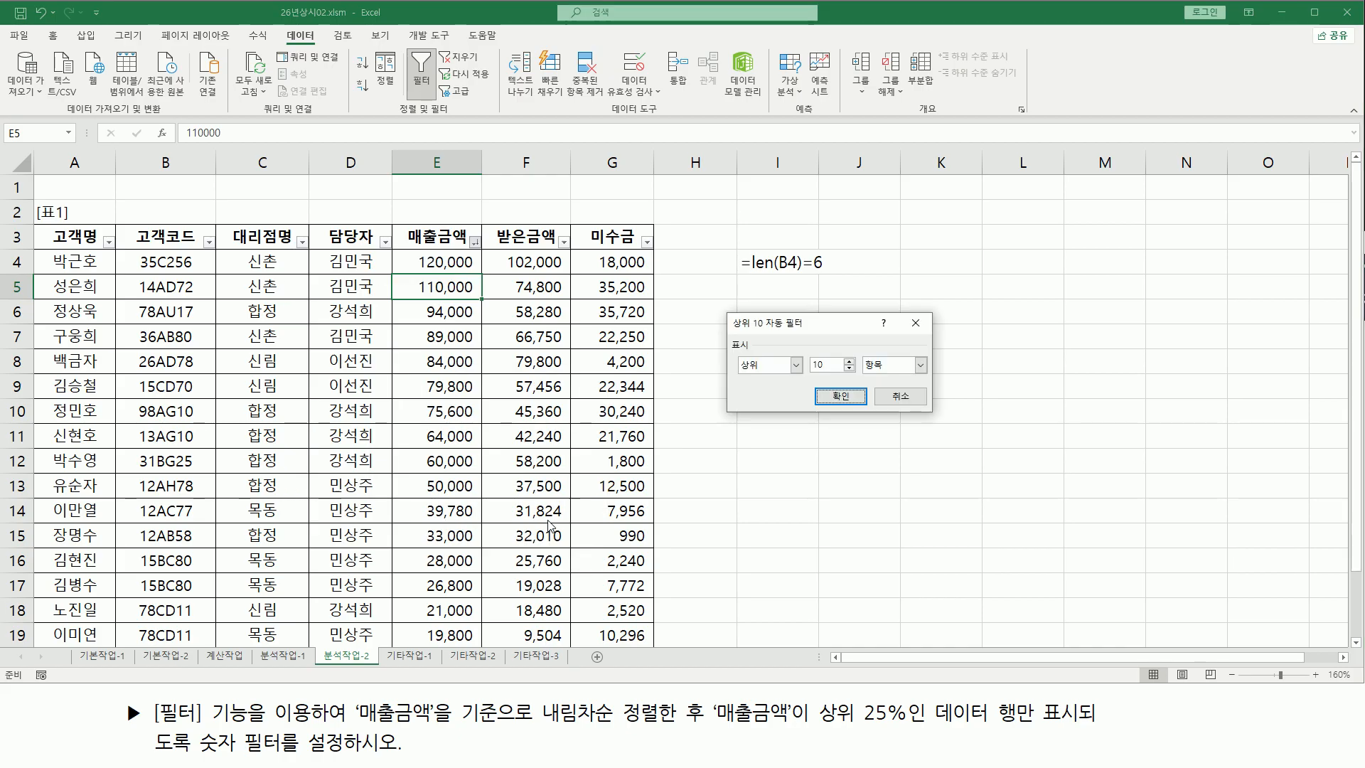
pyautogui.moveTo(728, 313)
pyautogui.mouseDown()
pyautogui.moveTo(808, 330)
pyautogui.moveTo(933, 410)
pyautogui.mouseUp()
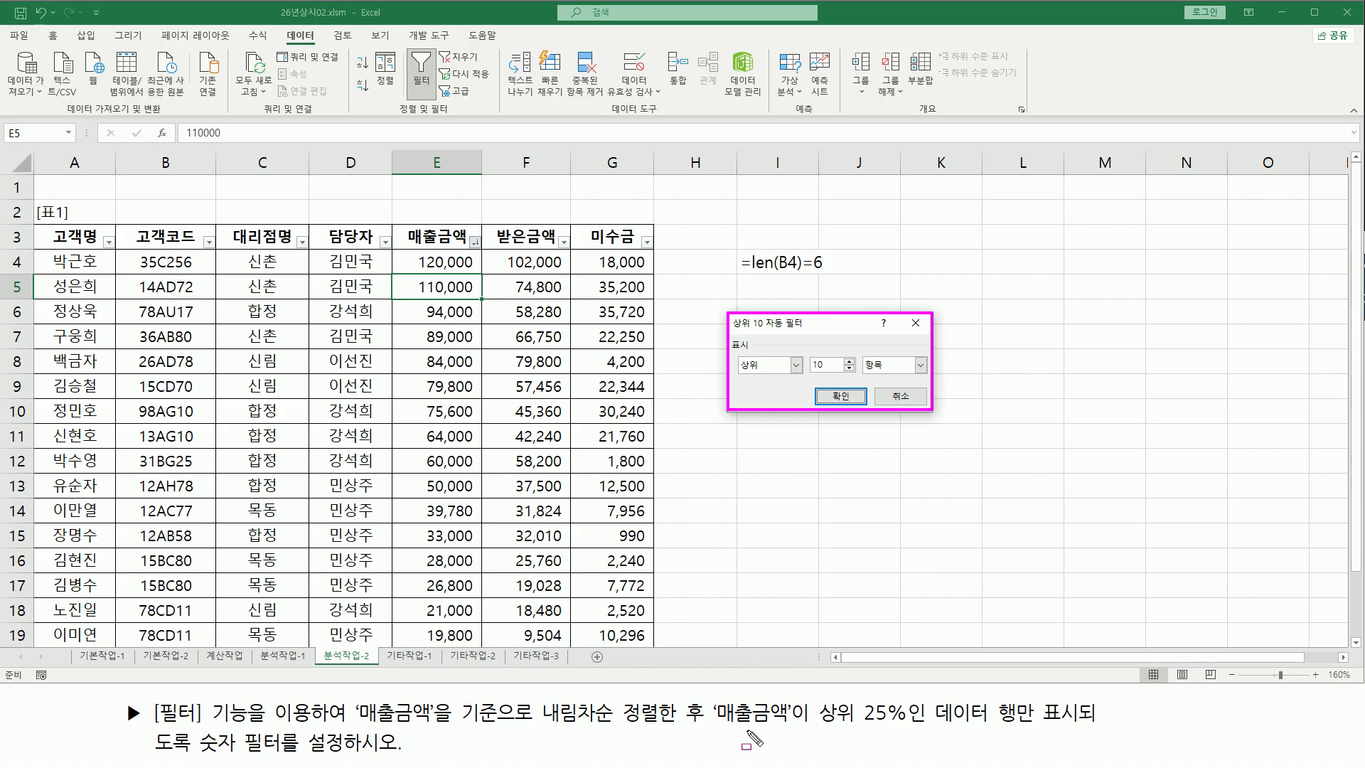
pyautogui.moveTo(820, 726); pyautogui.dragTo(928, 726)
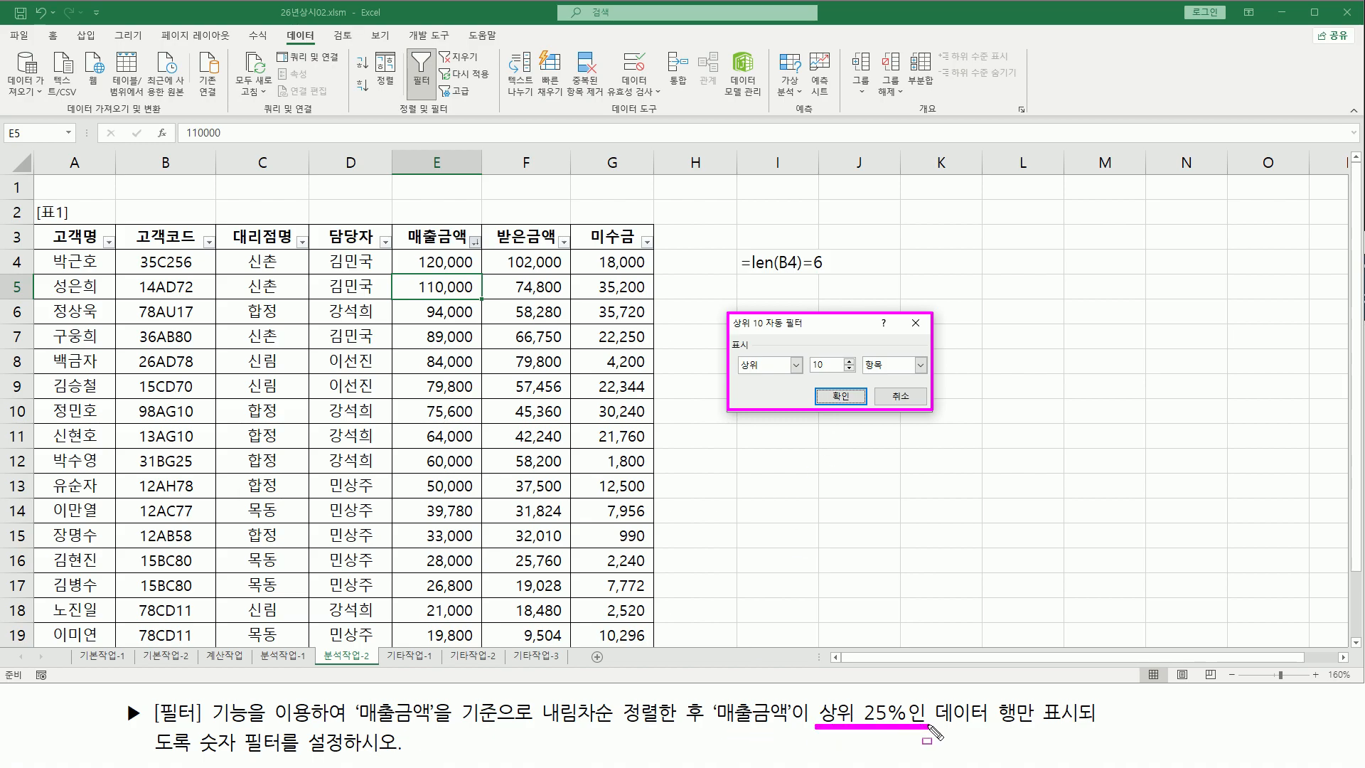
pyautogui.press('Escape')
# Set the filter to show the top 25 % of 매출금액 values and apply it
pyautogui.moveTo(833, 365); pyautogui.dragTo(795, 368)
pyautogui.write('25')
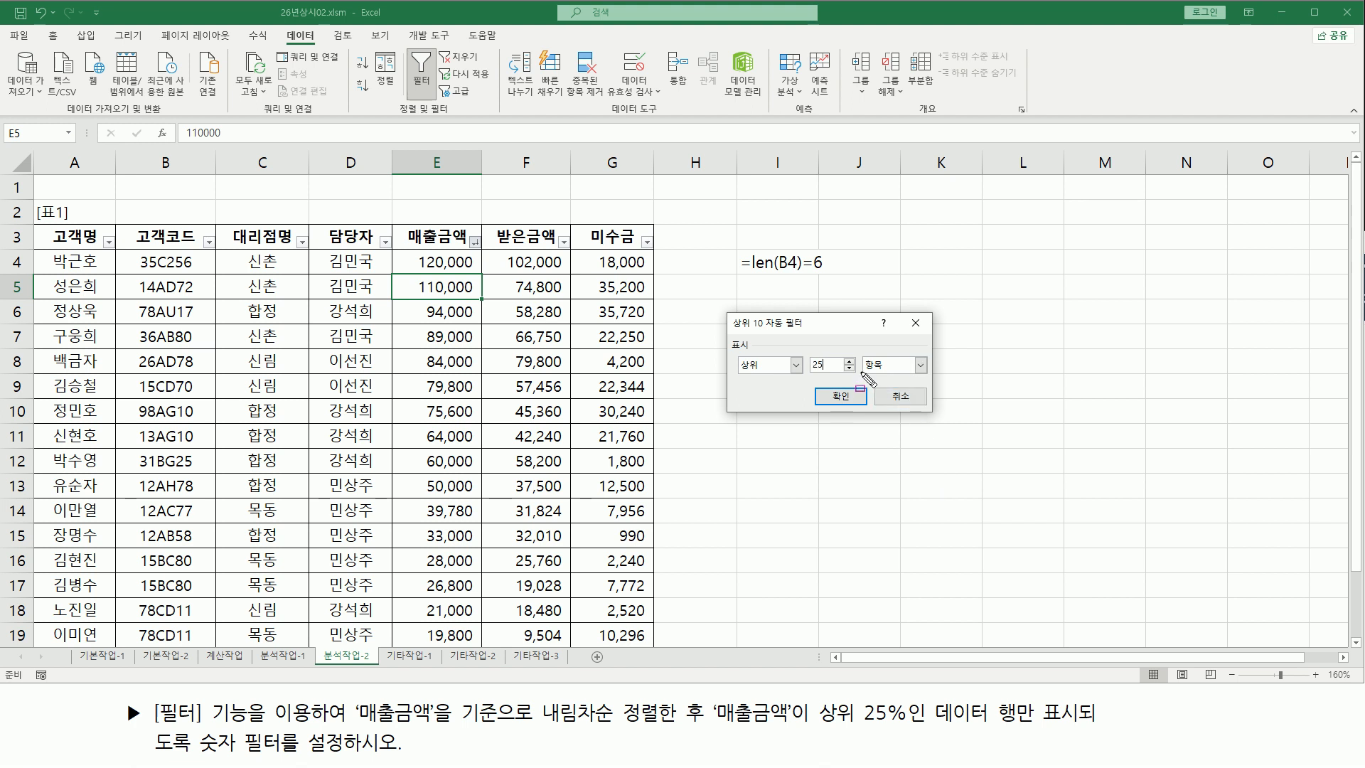
pyautogui.moveTo(859, 371); pyautogui.dragTo(900, 372)
pyautogui.press('Escape')
pyautogui.click(921, 365)
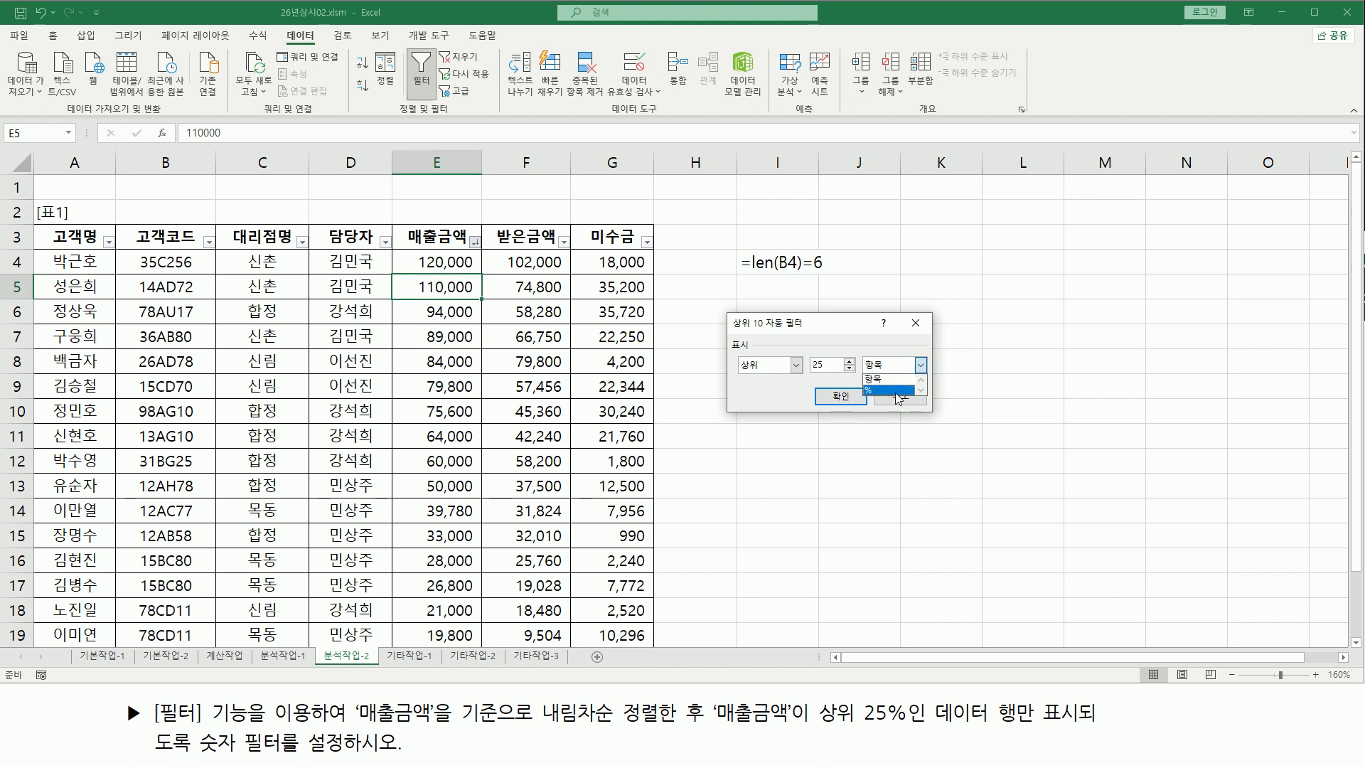
pyautogui.click(888, 390)
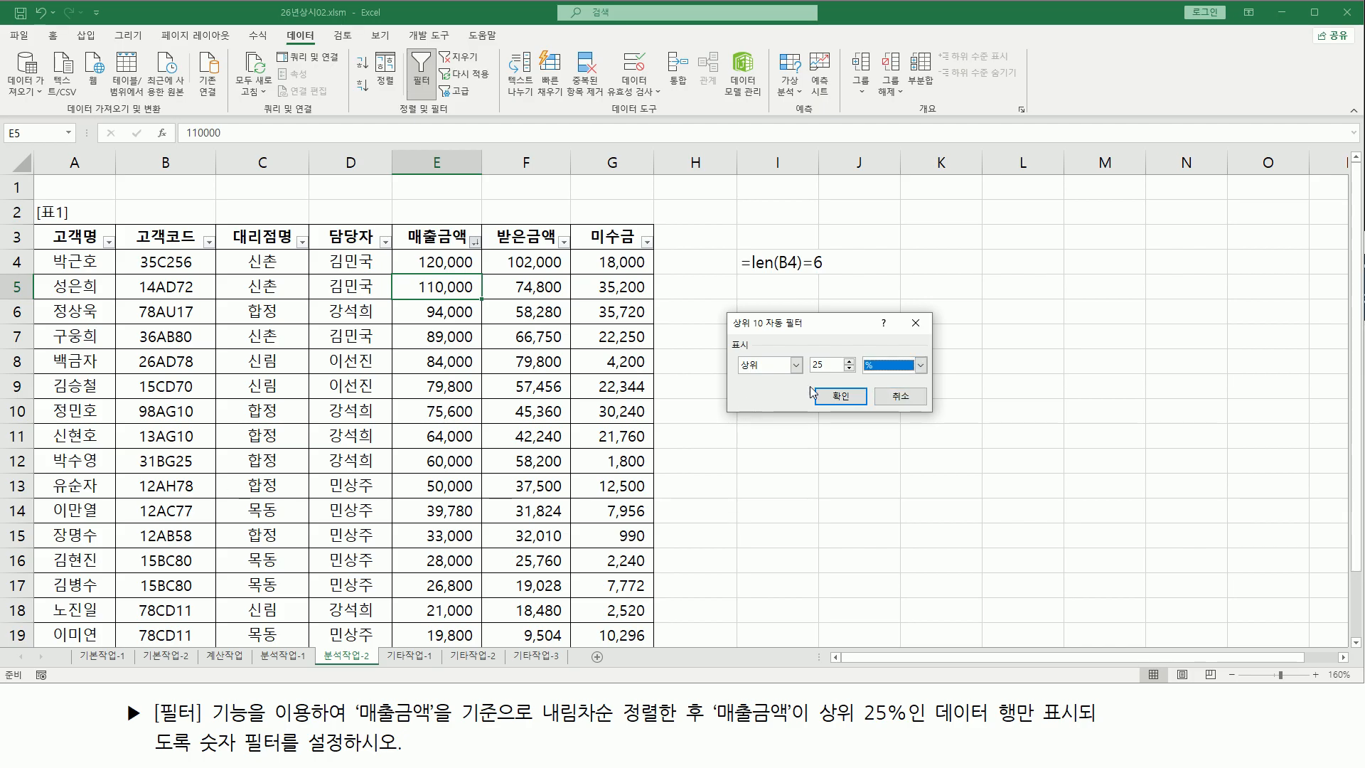
pyautogui.hotkey('ctrl', 'shift', 'd')
pyautogui.moveTo(730, 378)
pyautogui.mouseDown()
pyautogui.moveTo(898, 375)
pyautogui.moveTo(929, 352)
pyautogui.mouseUp()
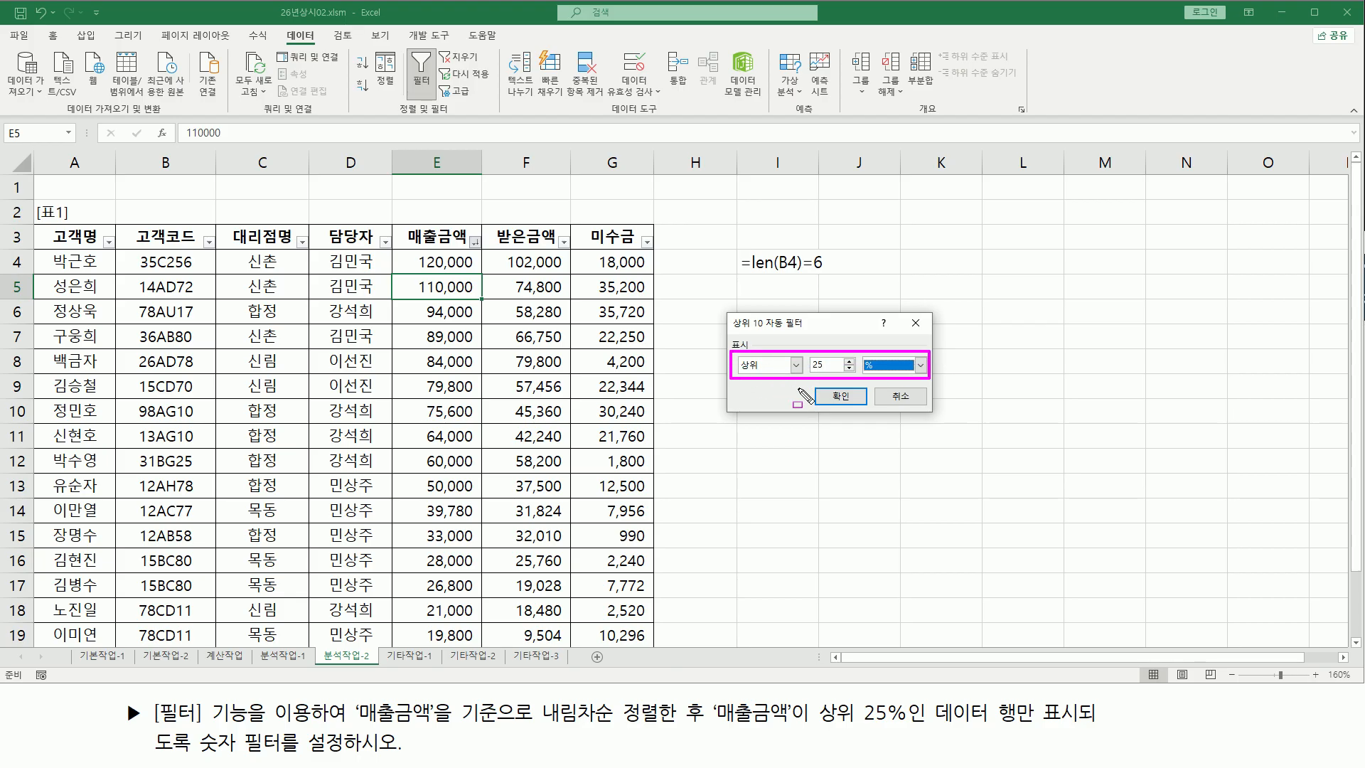
pyautogui.press('Escape')
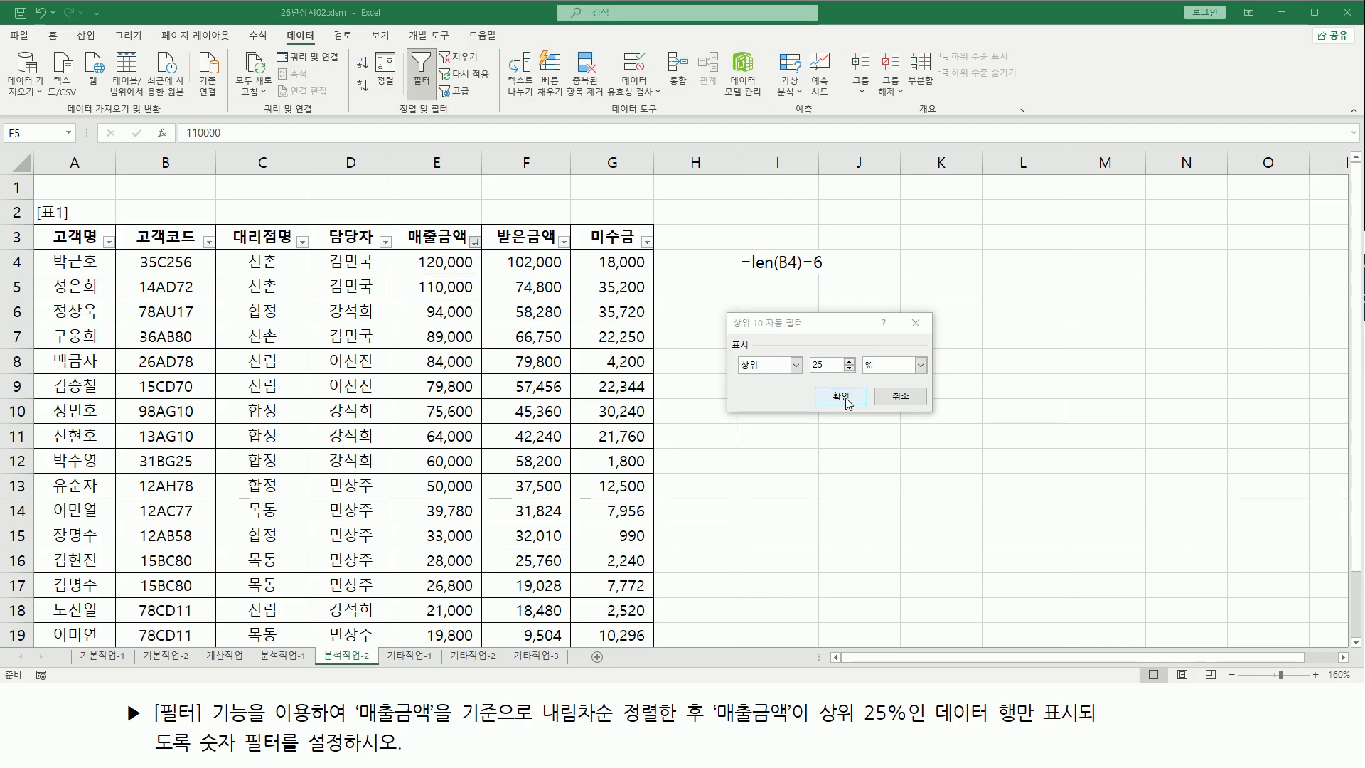
pyautogui.click(840, 396)
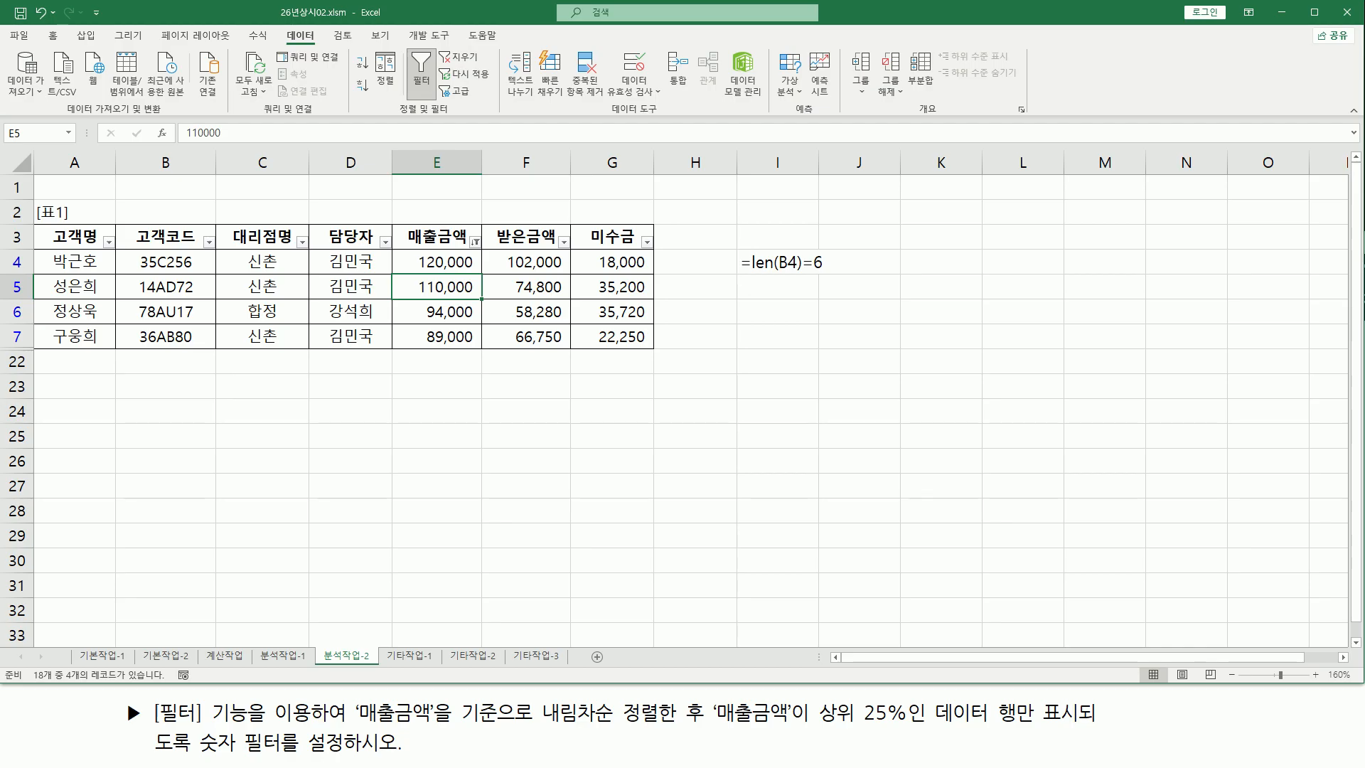
pyautogui.click(236, 398)
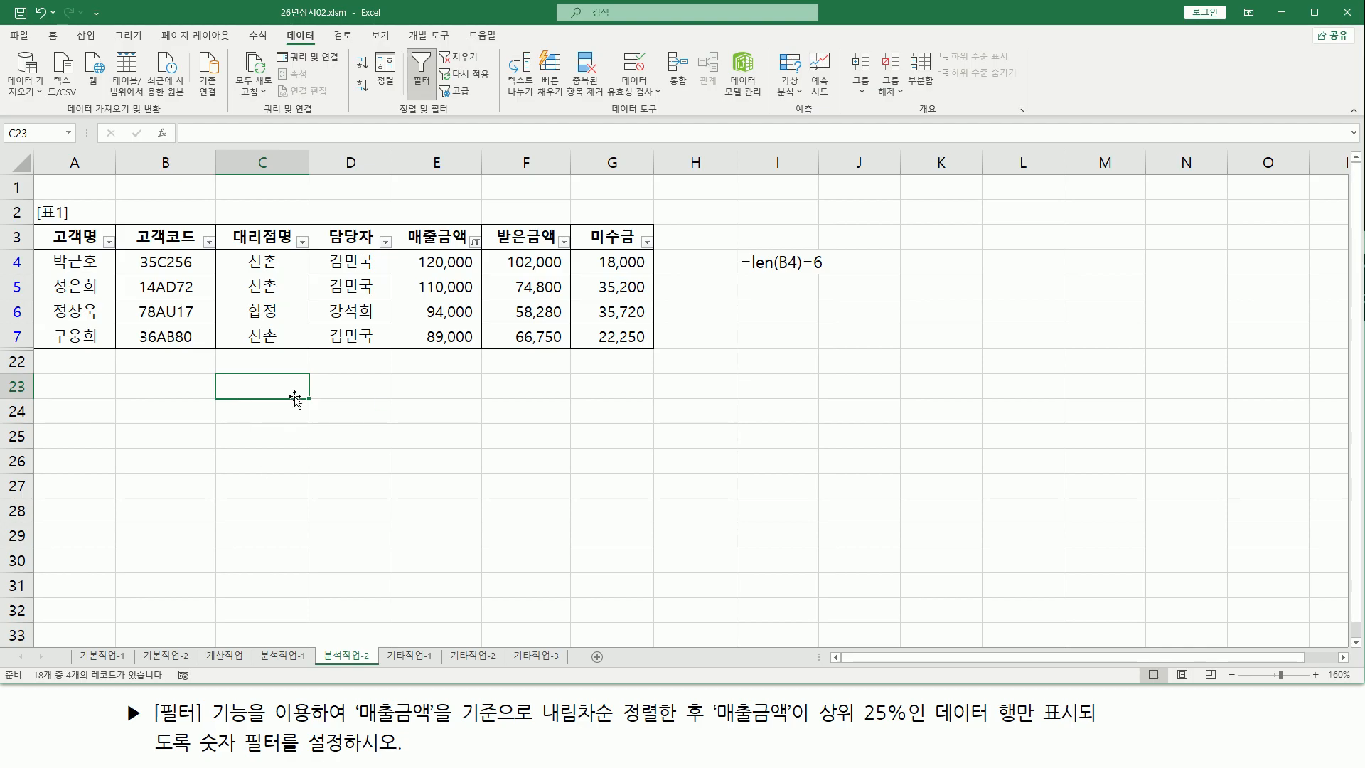